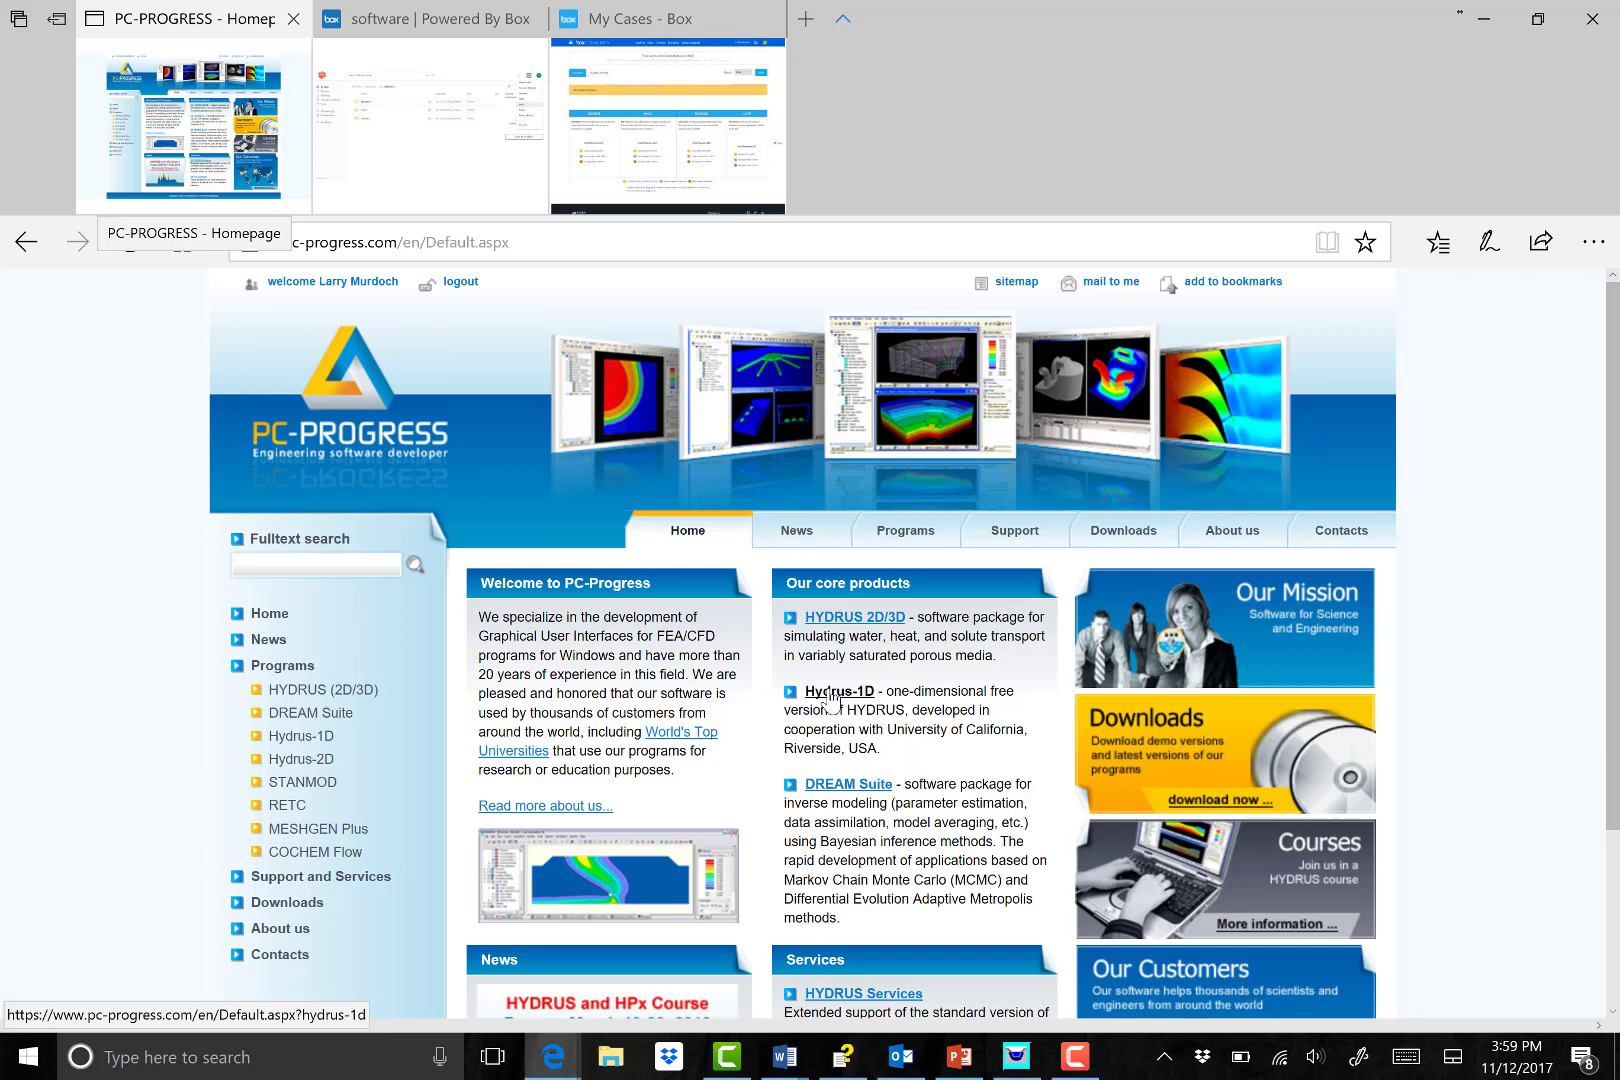
Open the Hydrus-1D downloads page on the PC-PROGRESS website to view the available installation programs.
left_click(830, 698)
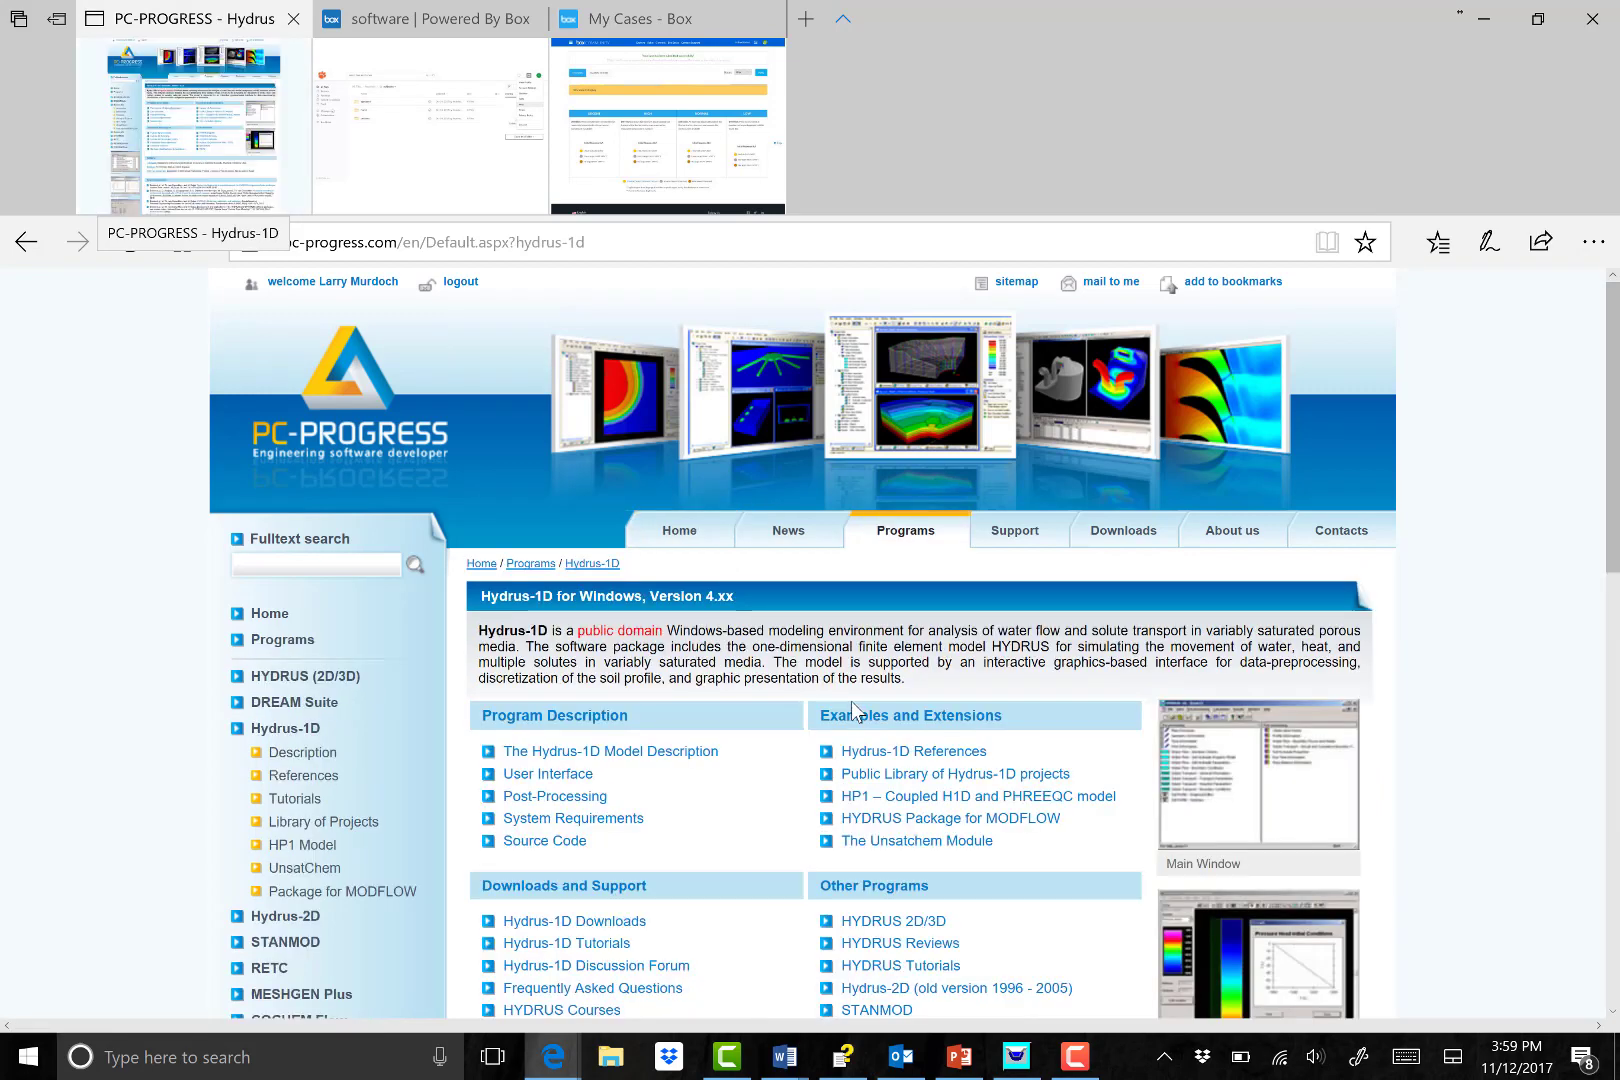
scroll(751, 795, "down", 3)
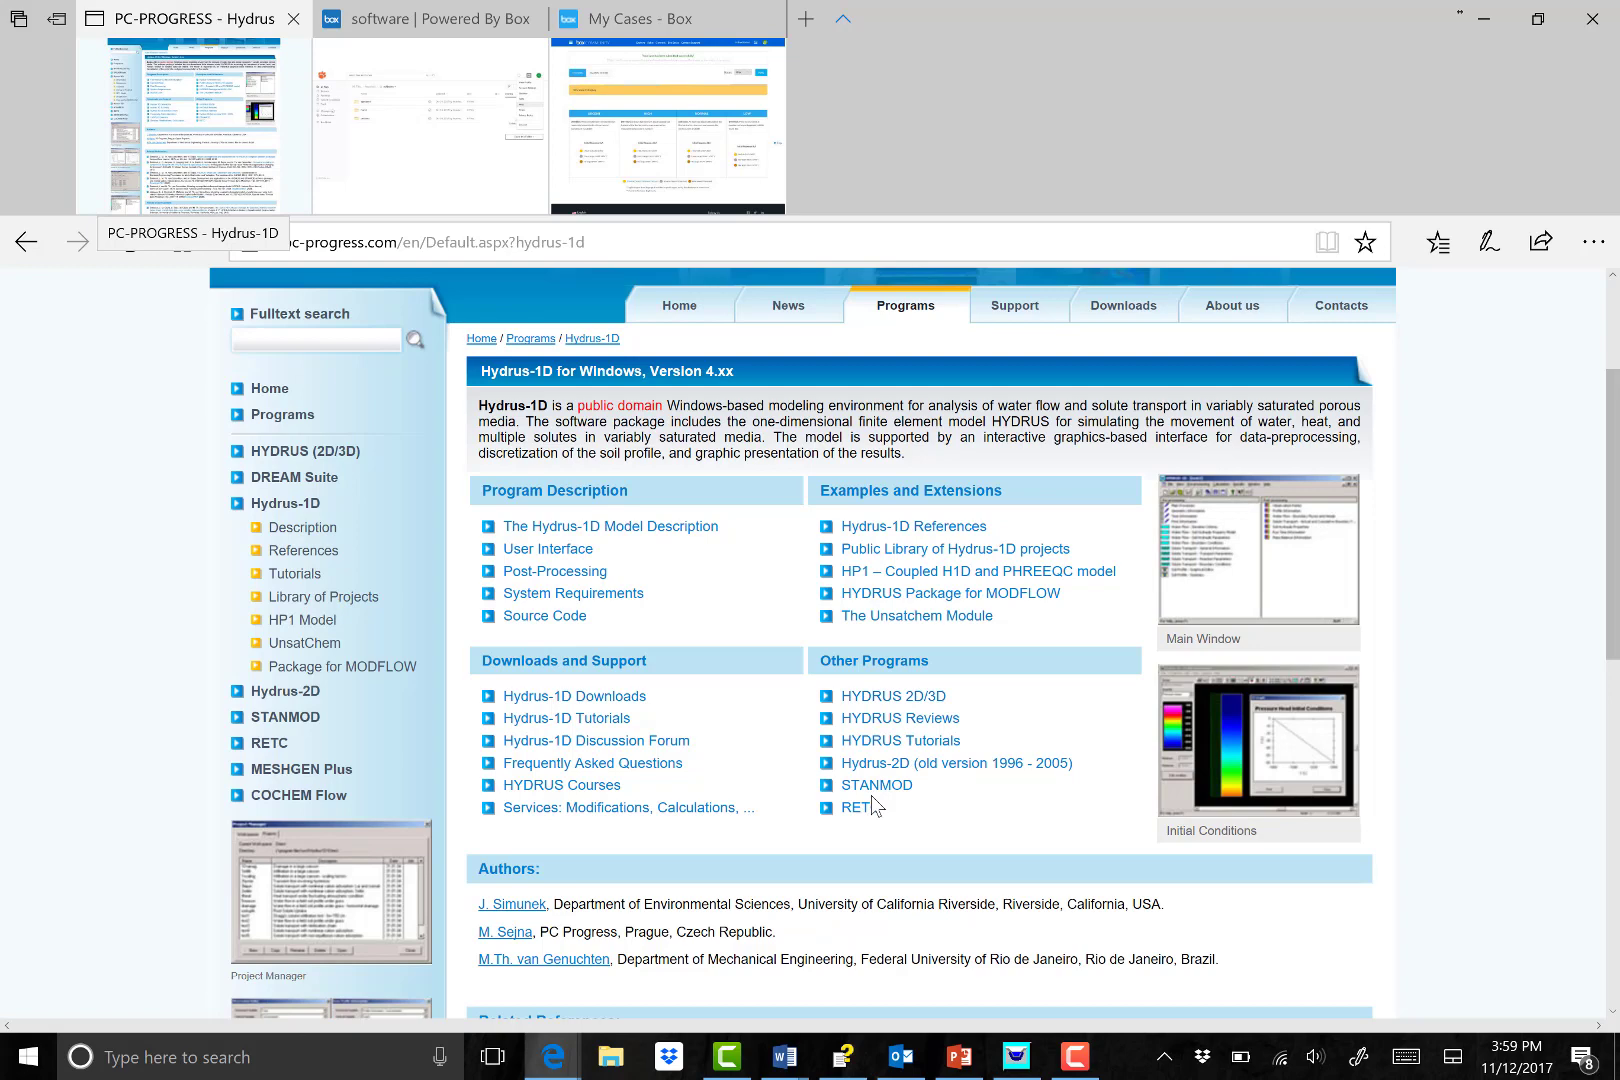
left_click(612, 699)
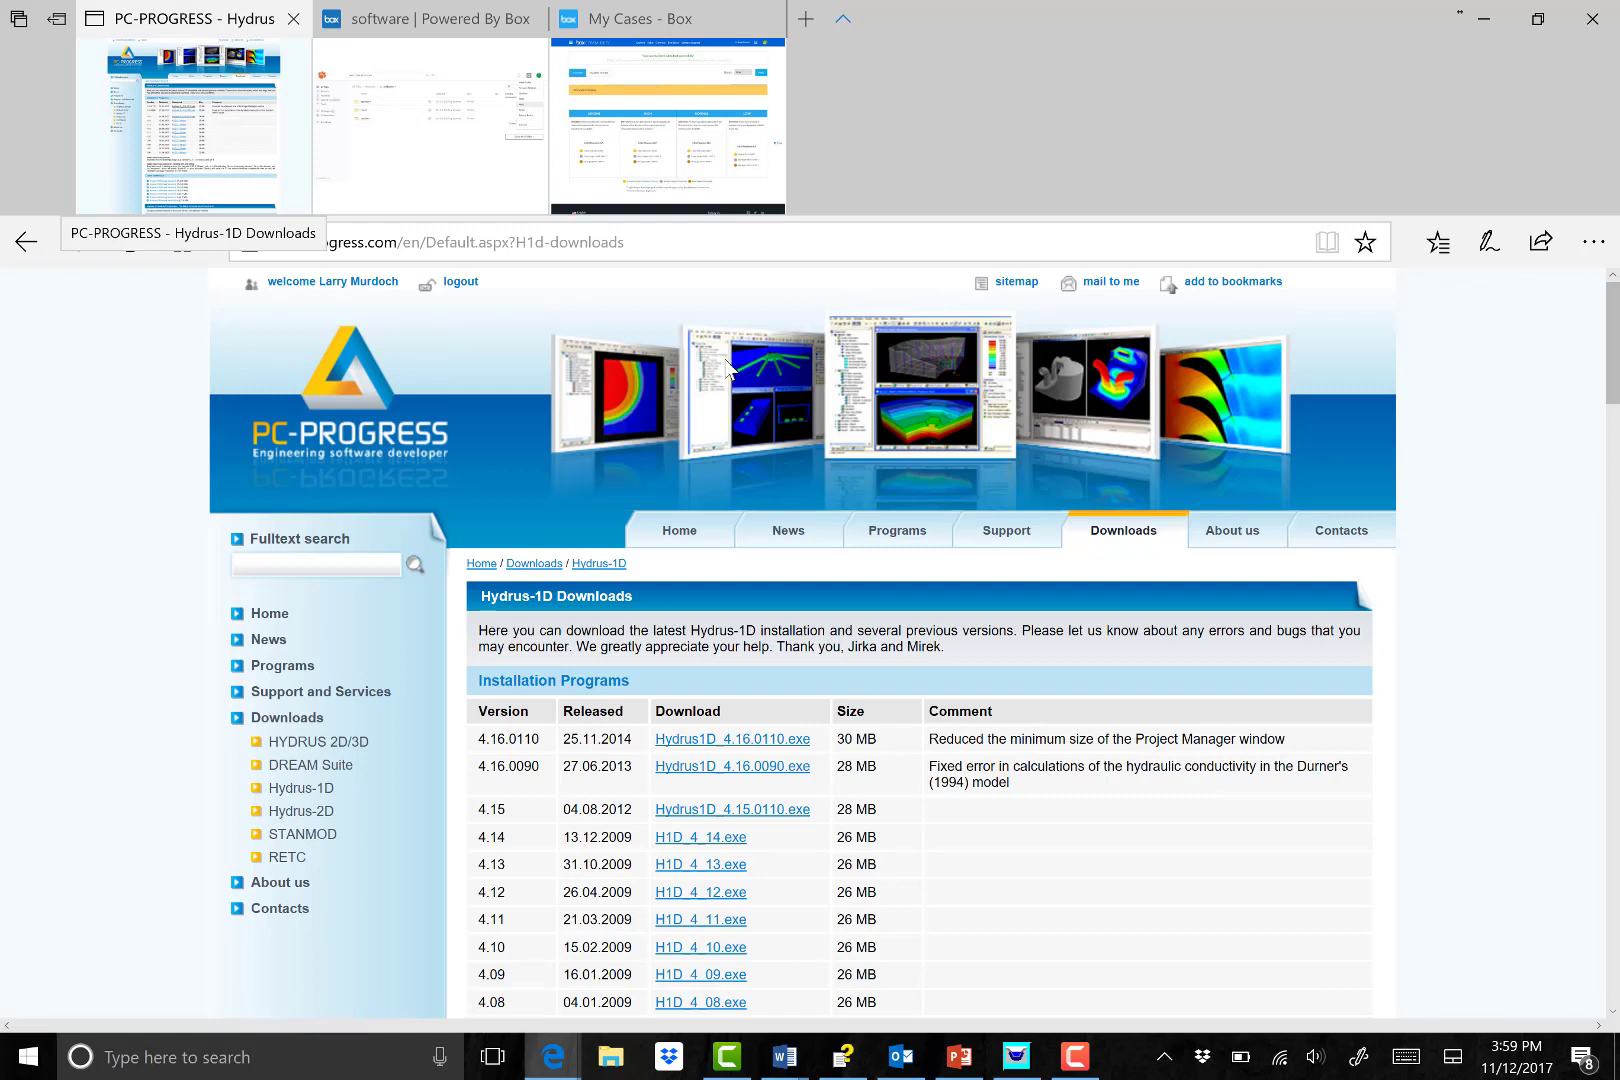
Switch to HYDRUS-1D and browse the example project files in the Direct folder, without opening any of them.
left_click(1023, 1072)
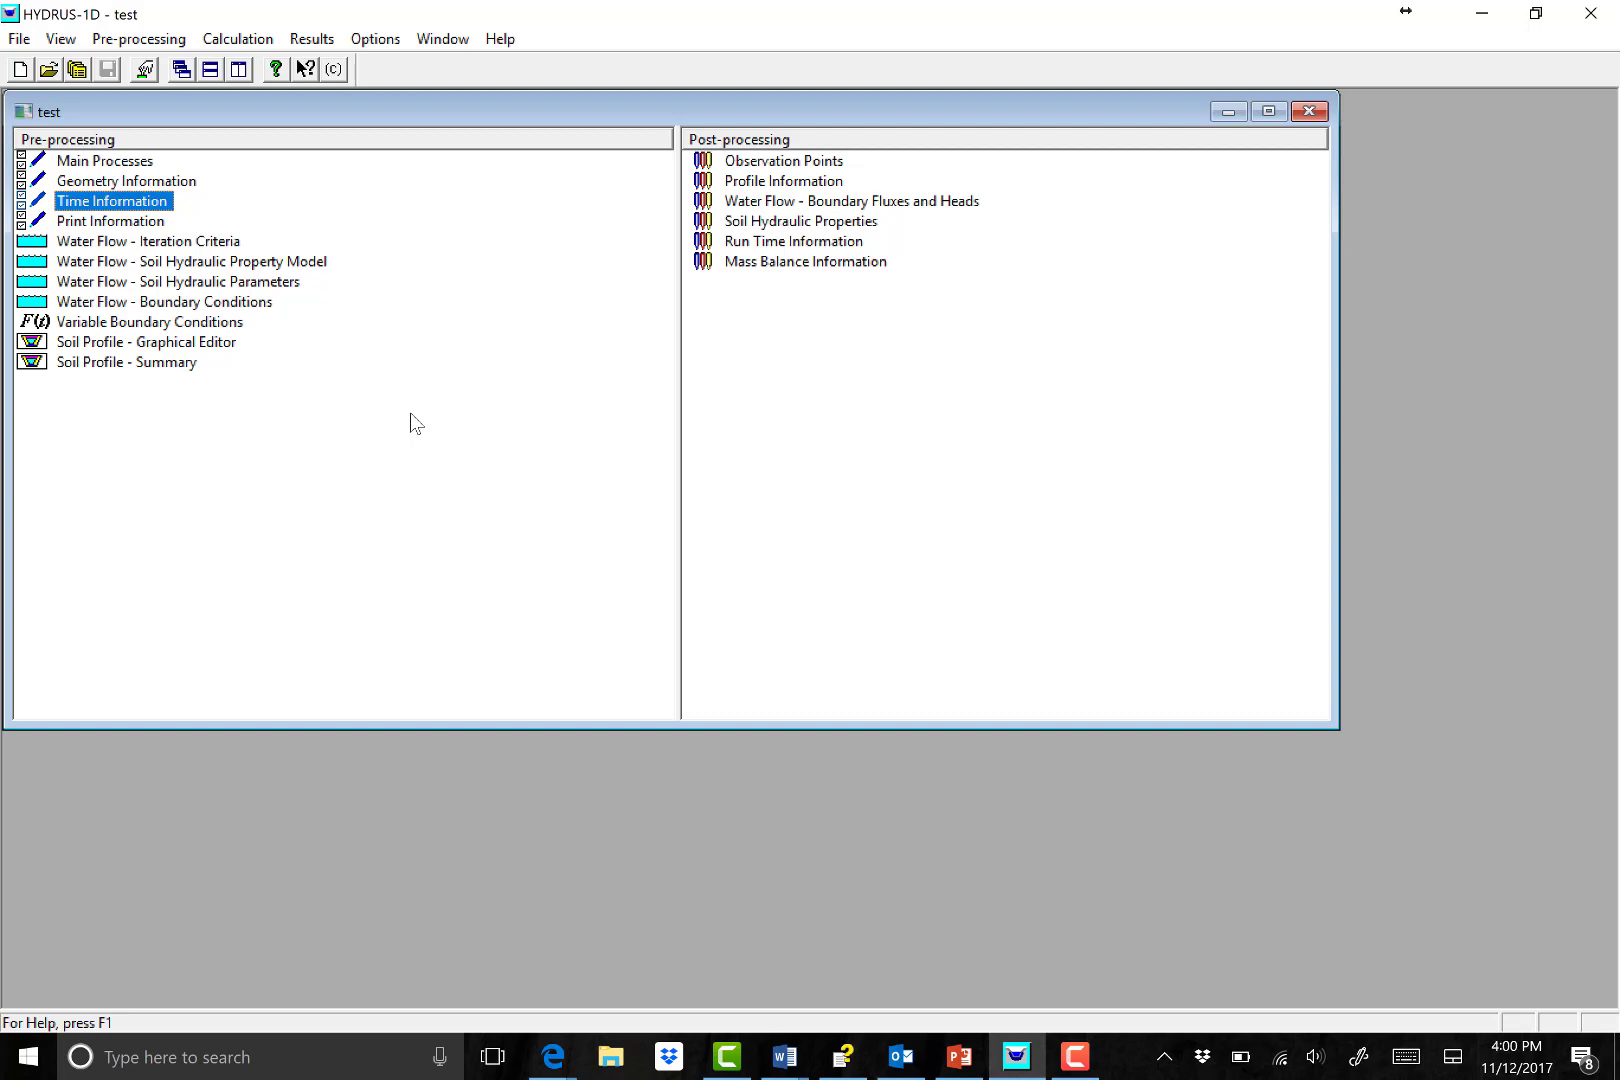
left_click(10, 35)
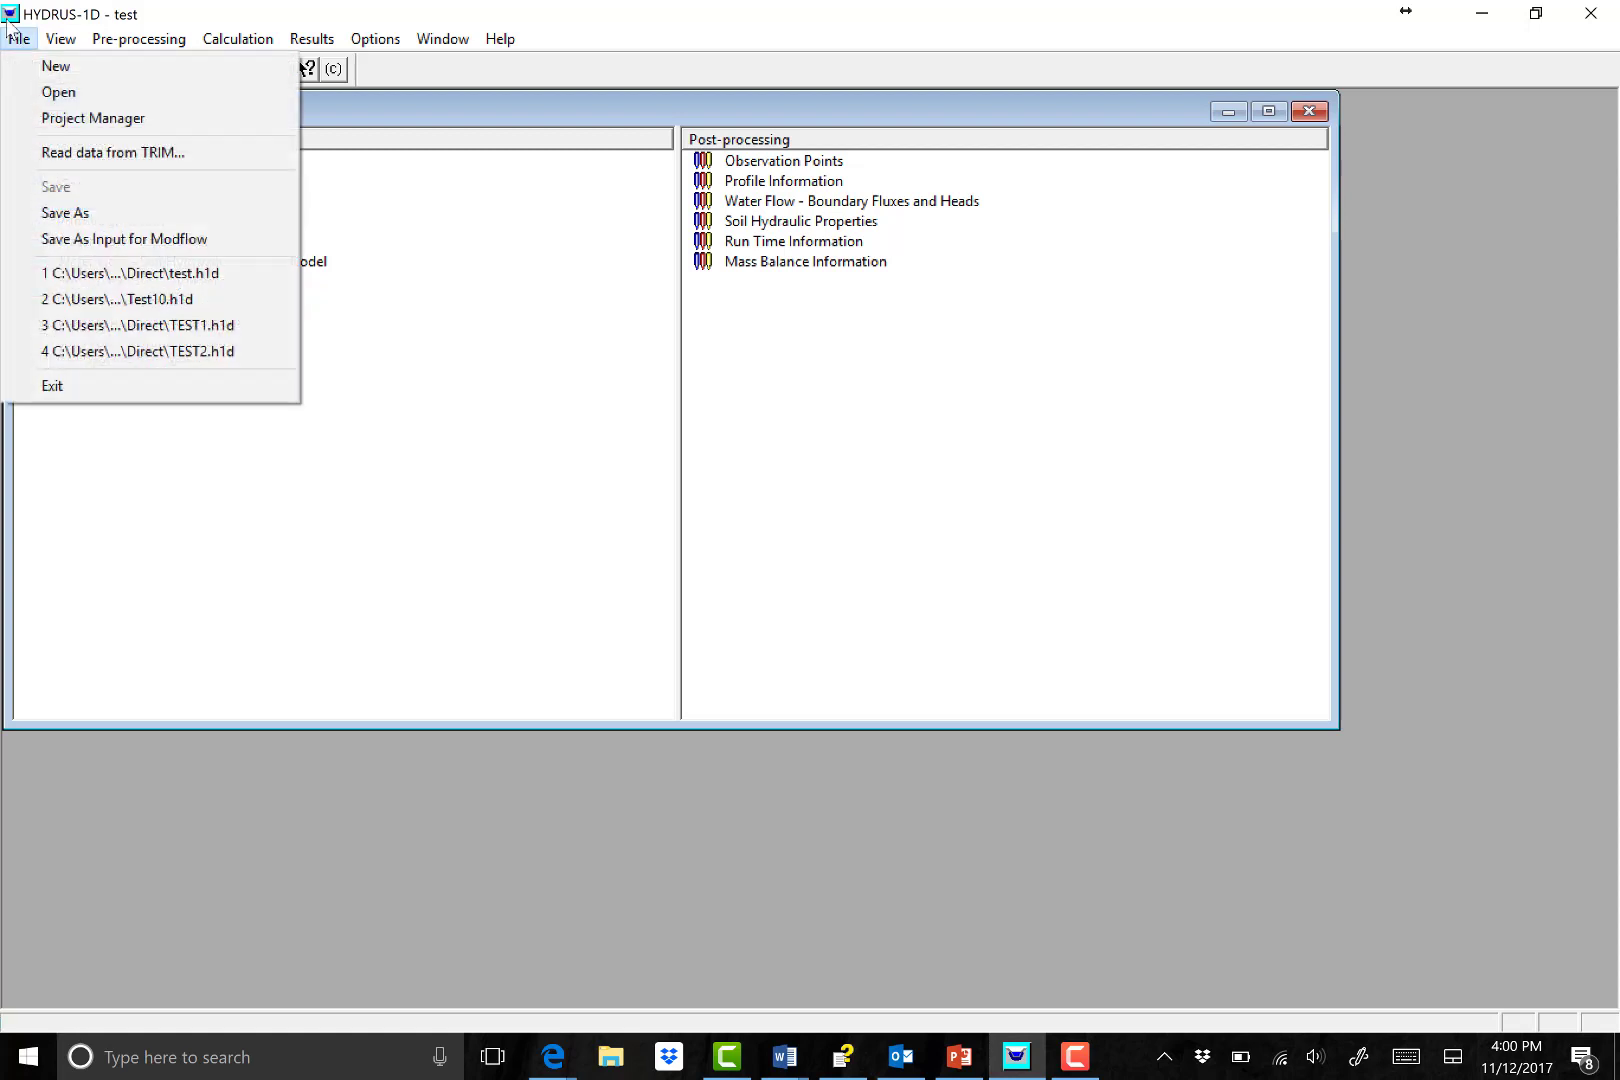
left_click(58, 93)
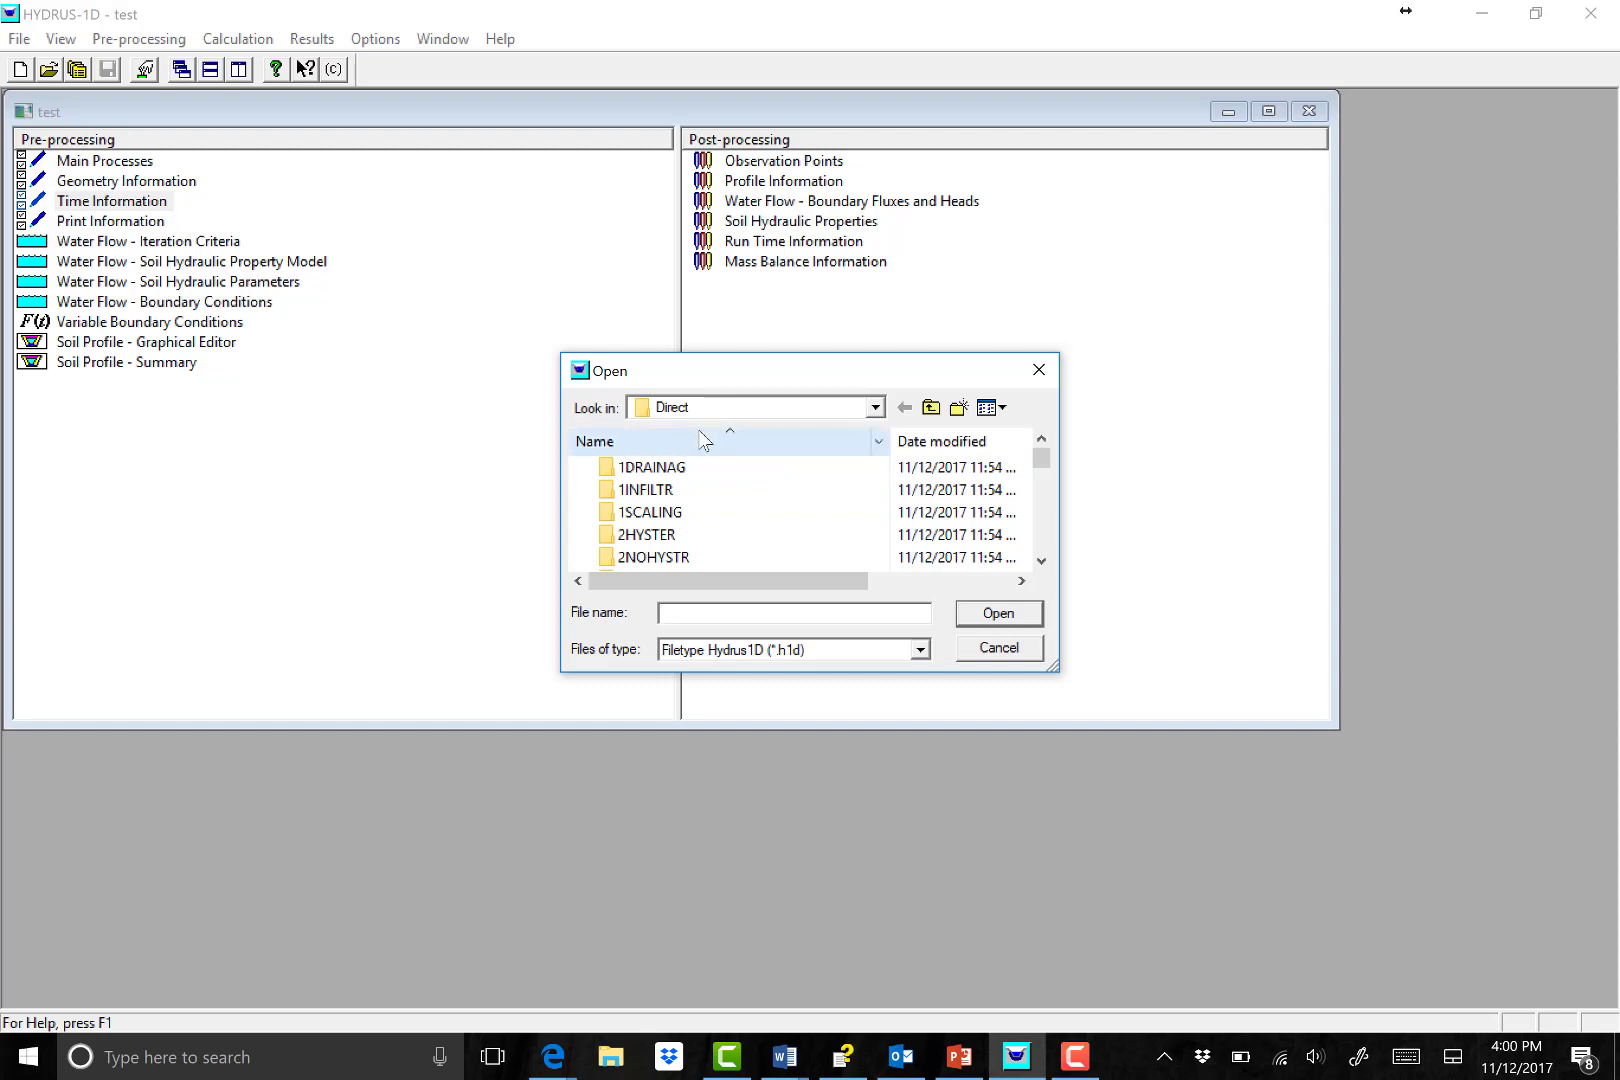
scroll(713, 500, "down", 4)
scroll(721, 511, "down", 5)
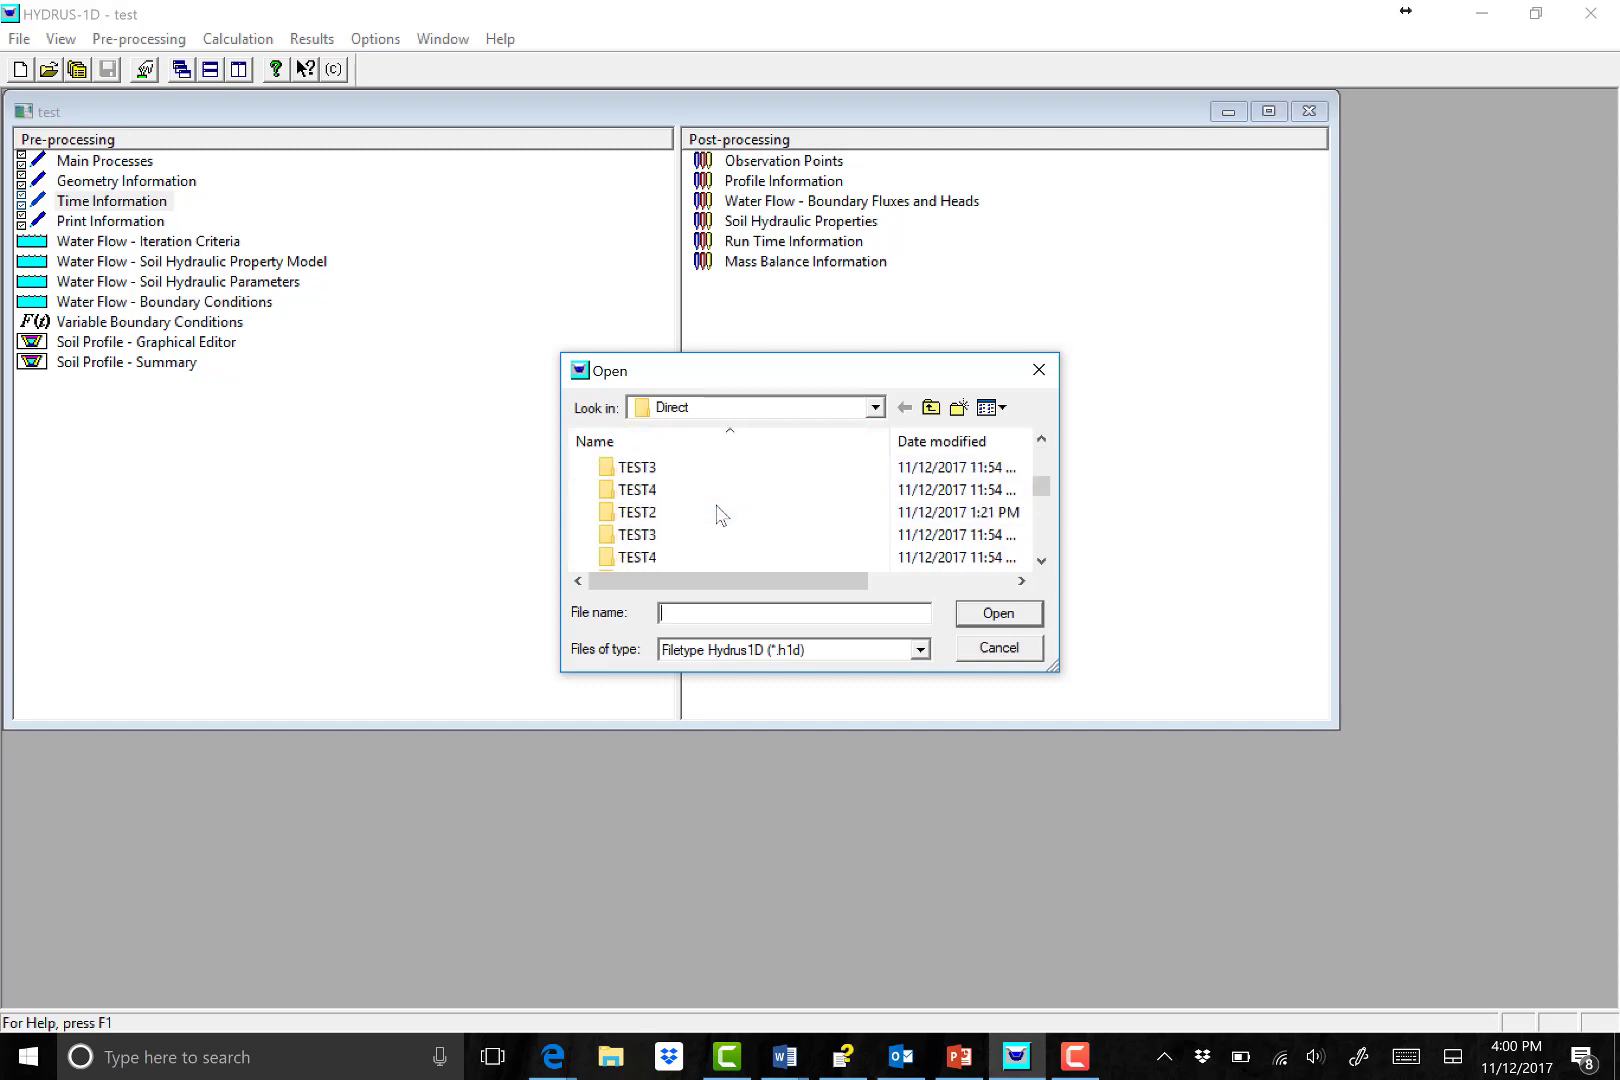
scroll(724, 505, "up", 2)
scroll(723, 503, "down", 2)
scroll(720, 498, "down", 3)
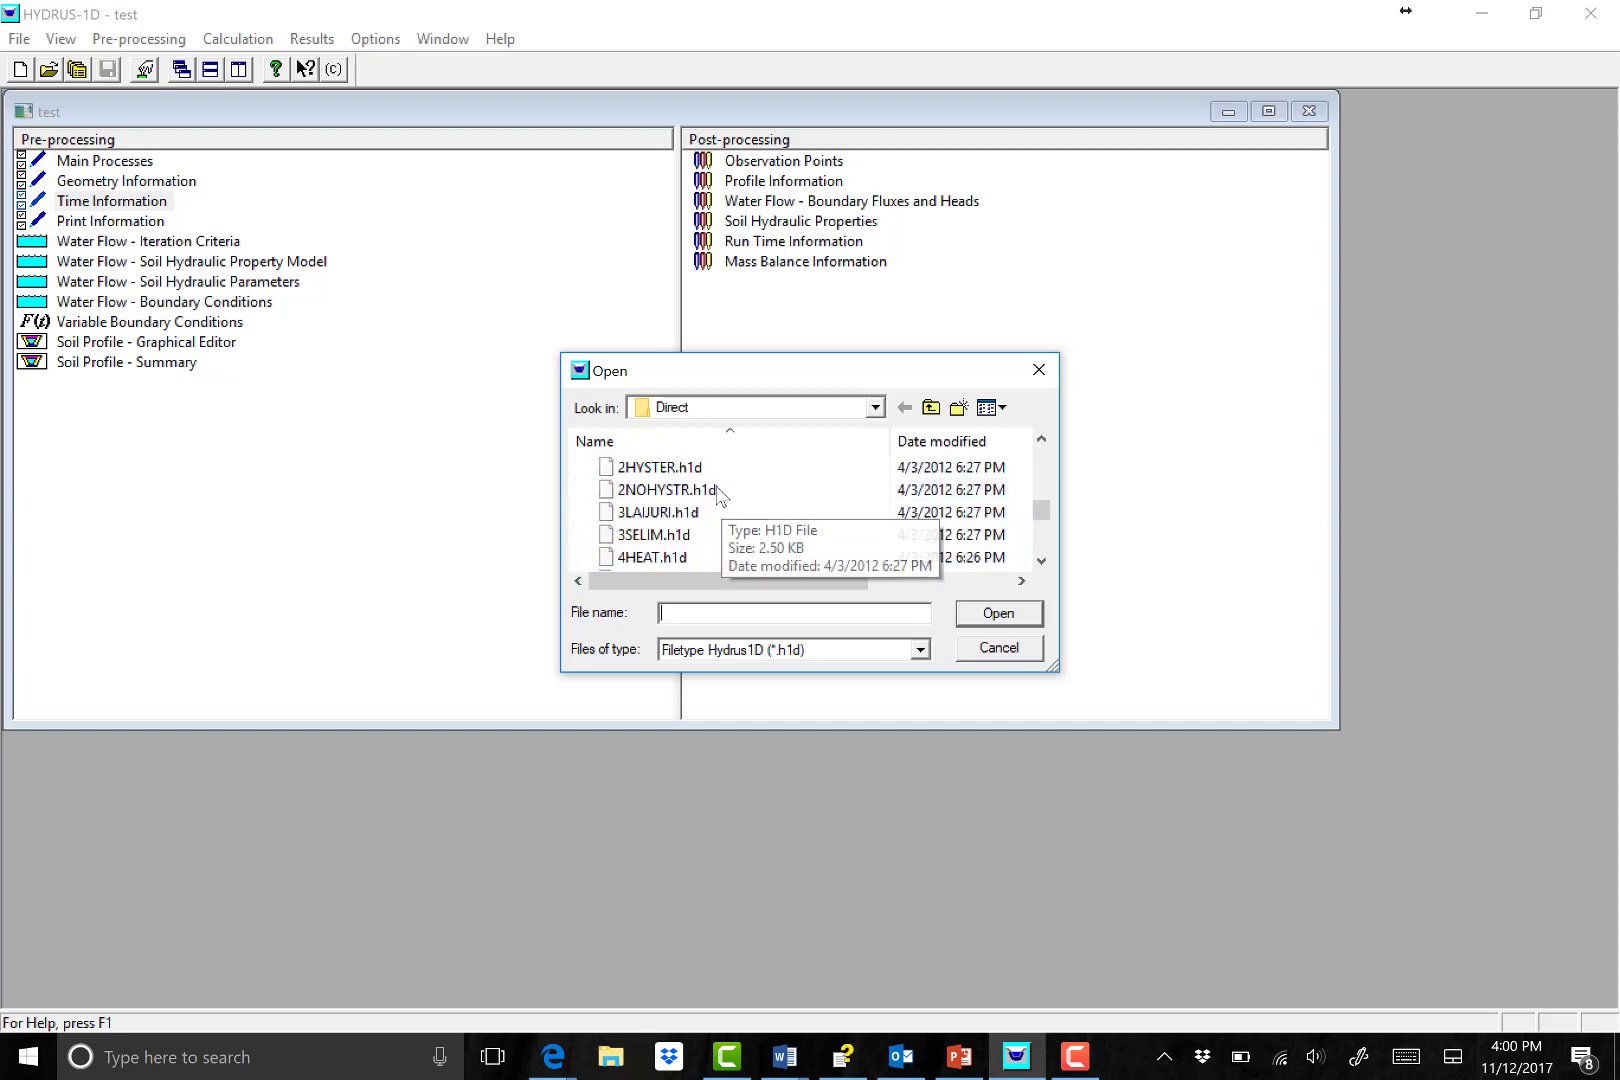
scroll(720, 498, "up", 2)
scroll(721, 498, "up", 1)
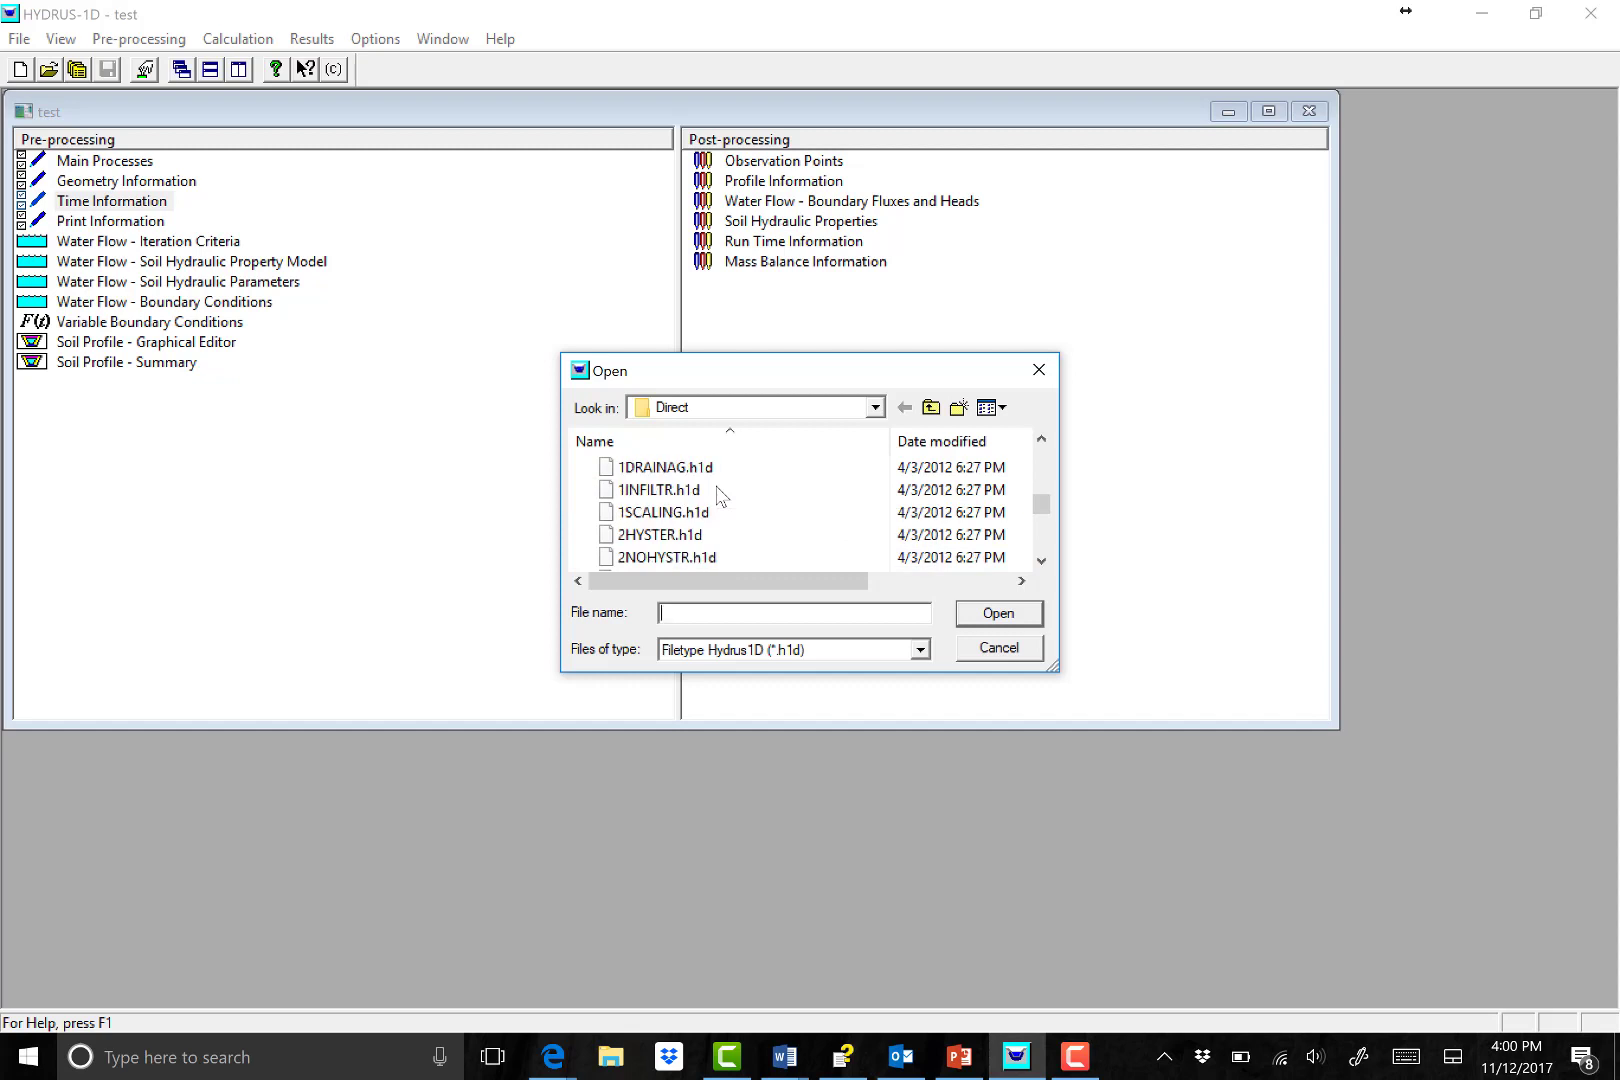
scroll(720, 498, "down", 3)
scroll(720, 498, "up", 3)
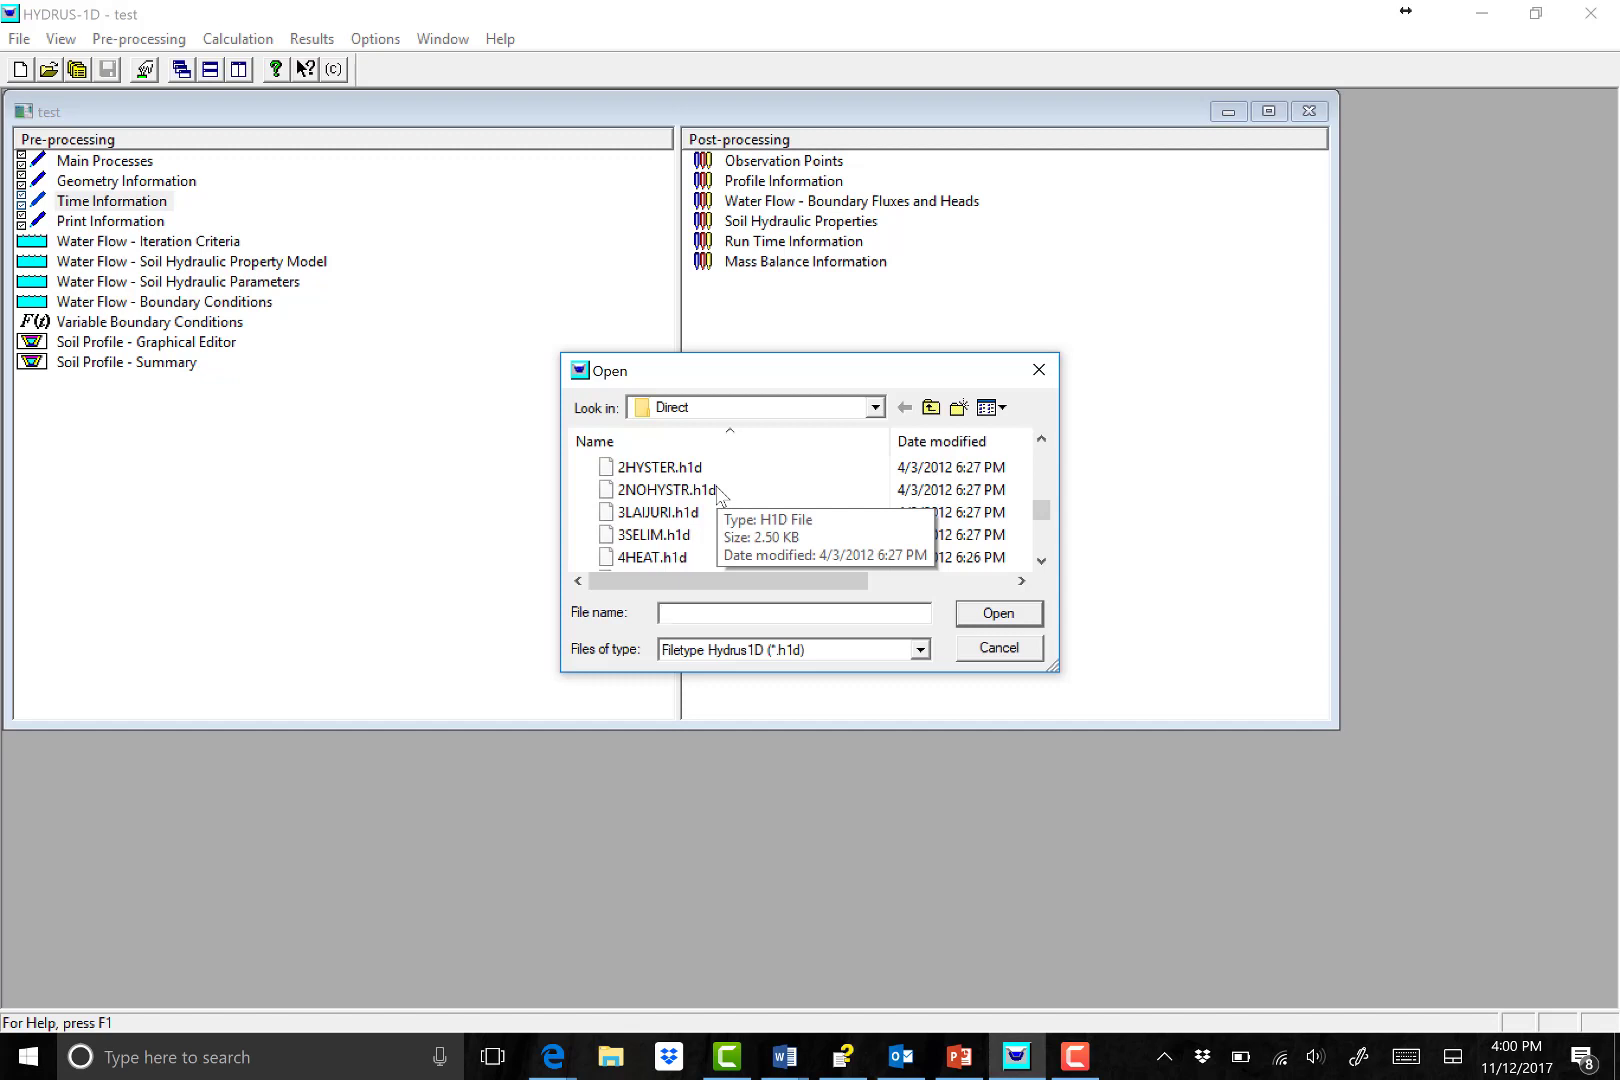
scroll(720, 498, "up", 1)
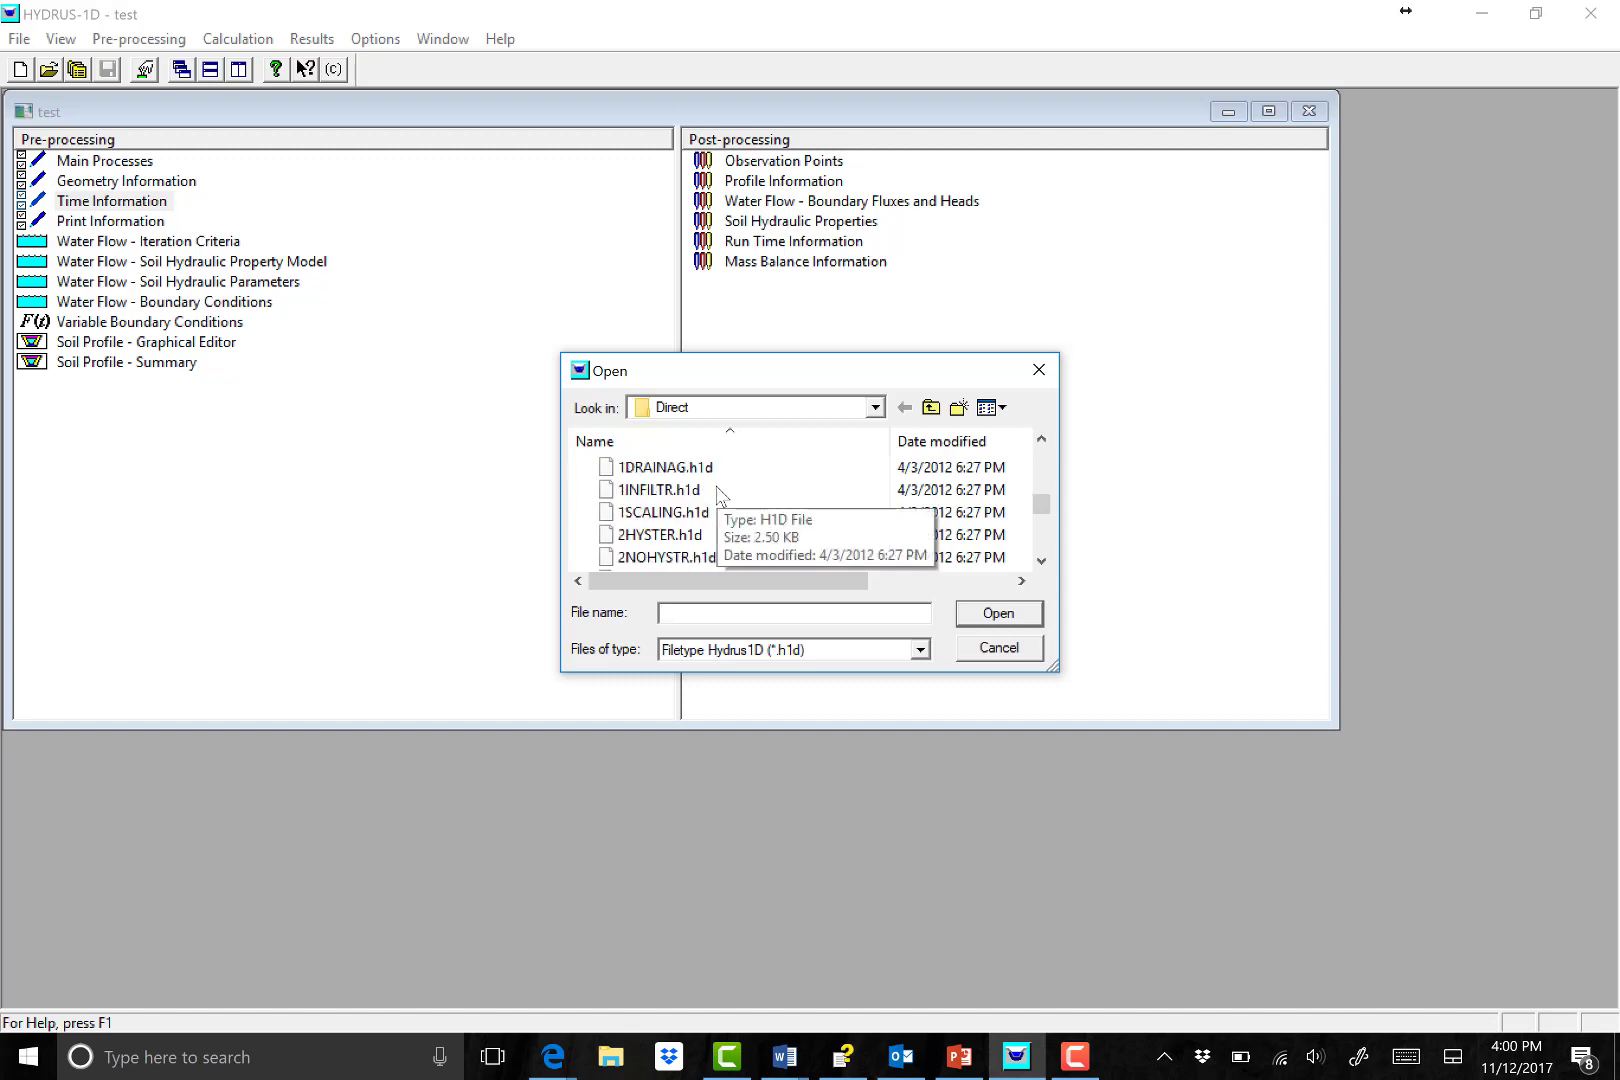
scroll(721, 497, "down", 1)
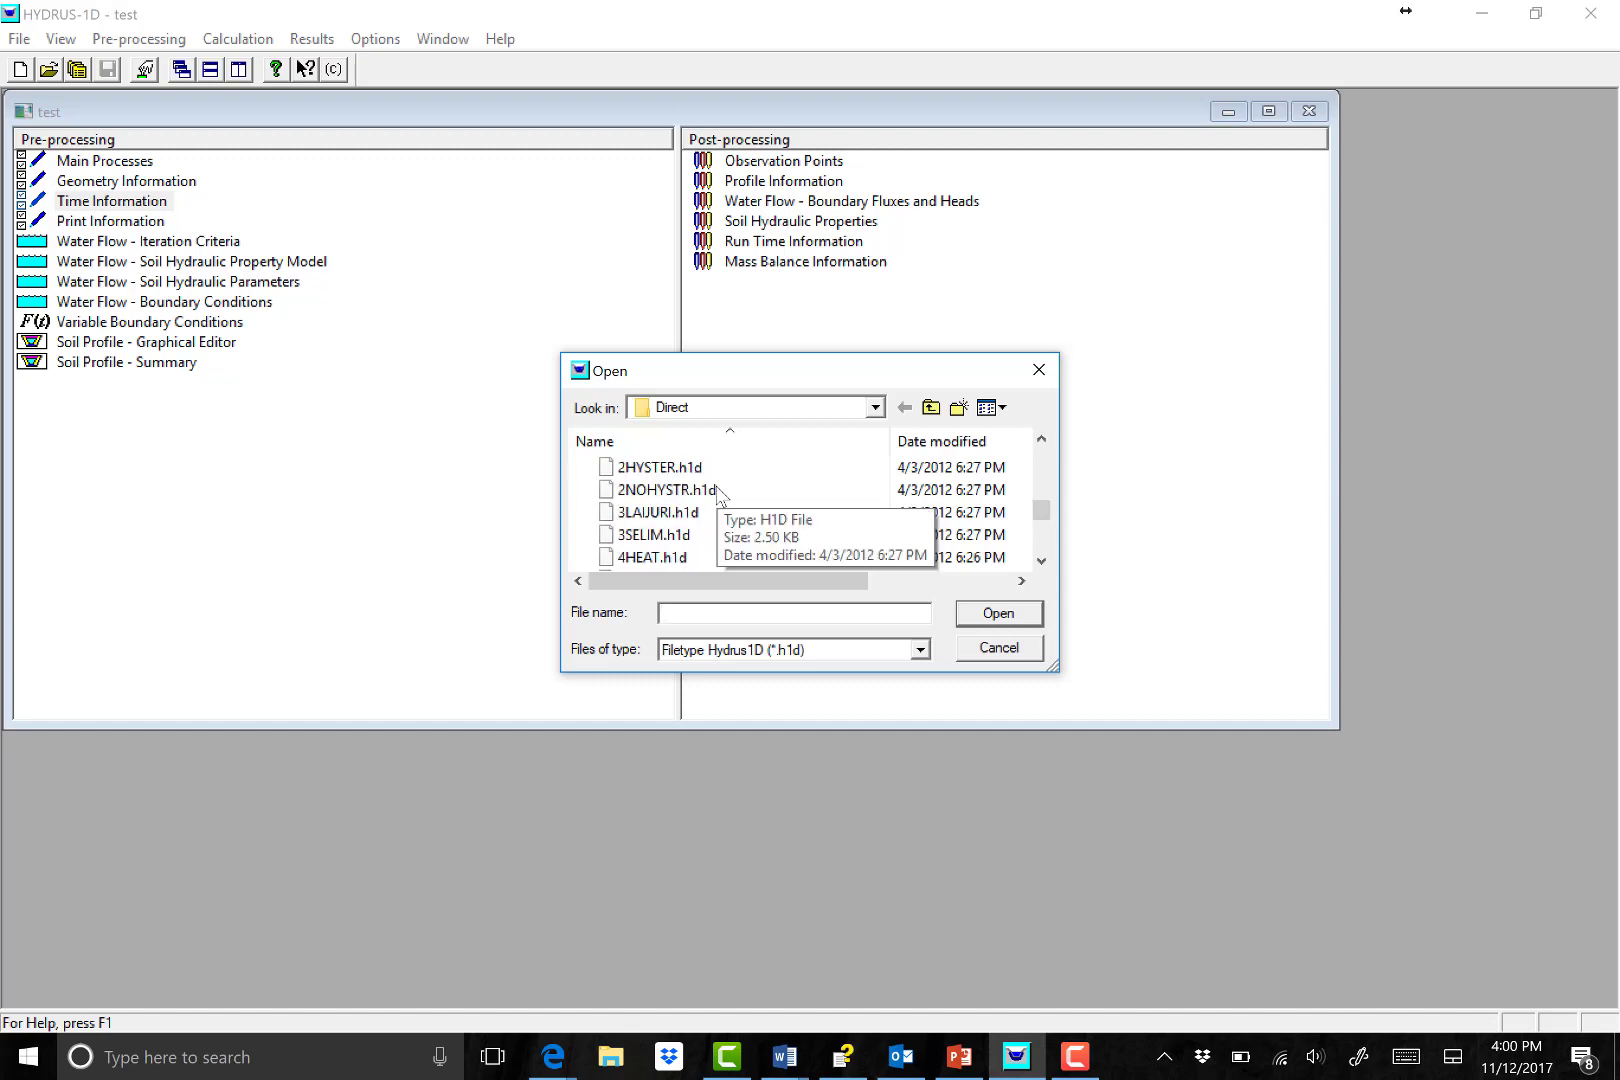
left_click(155, 213)
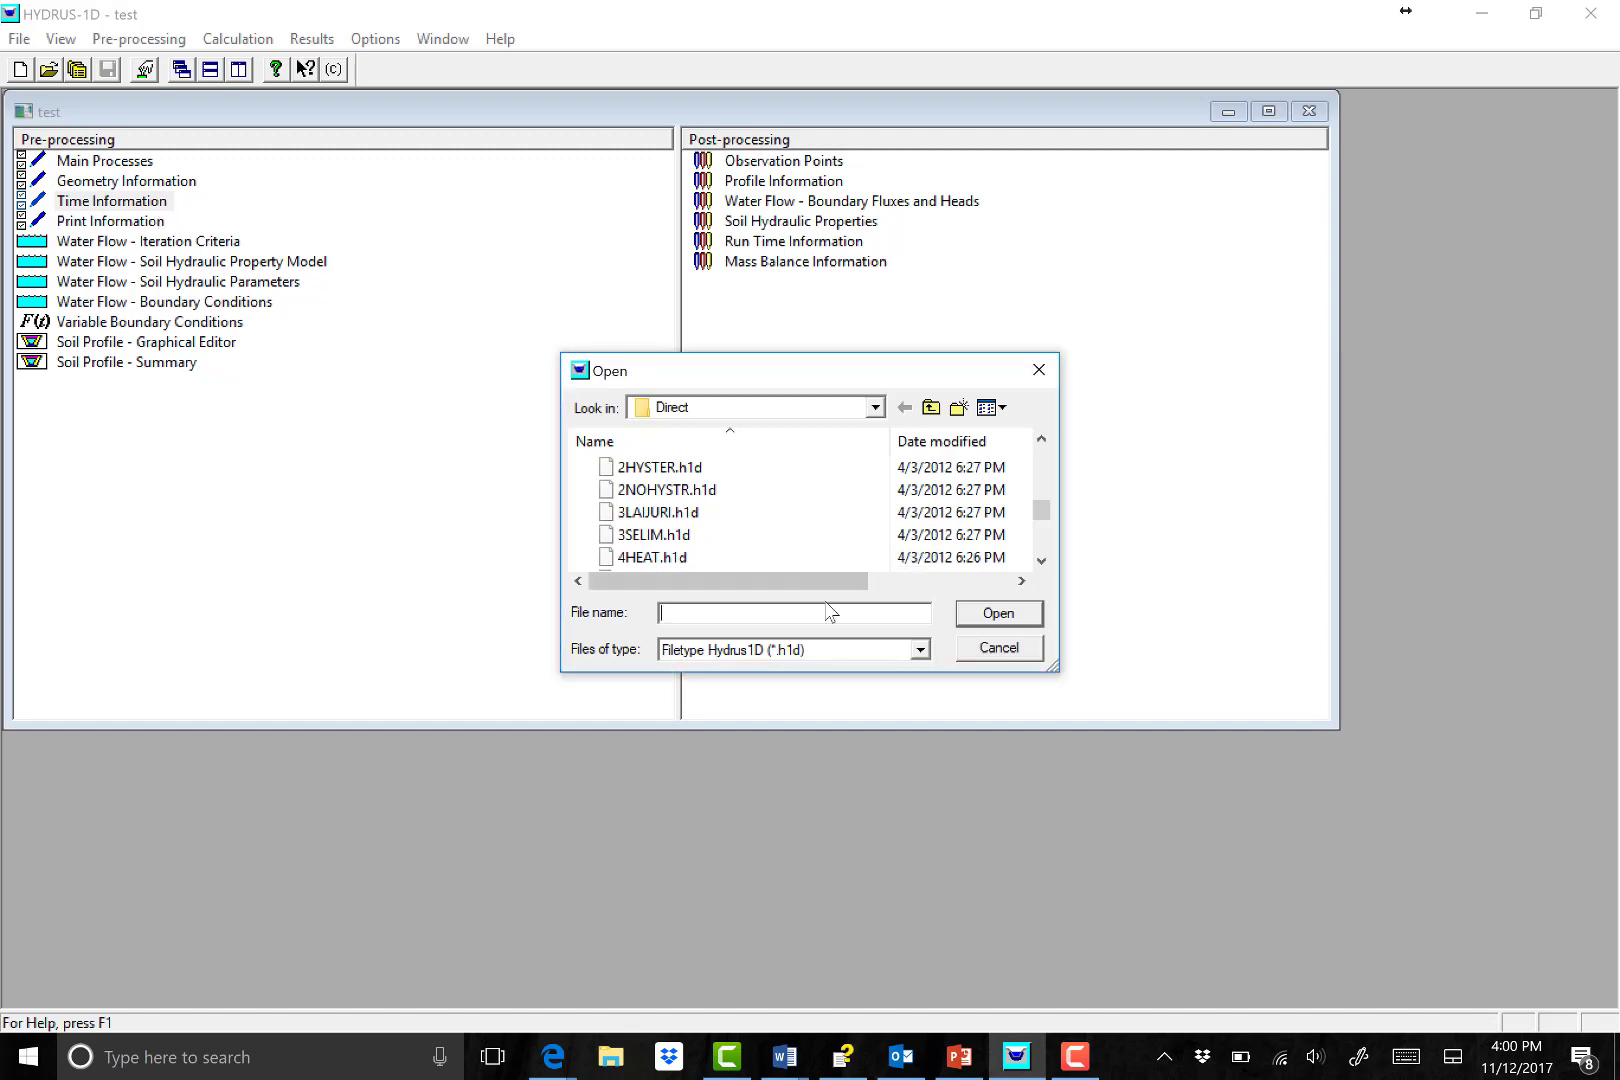
left_click(999, 648)
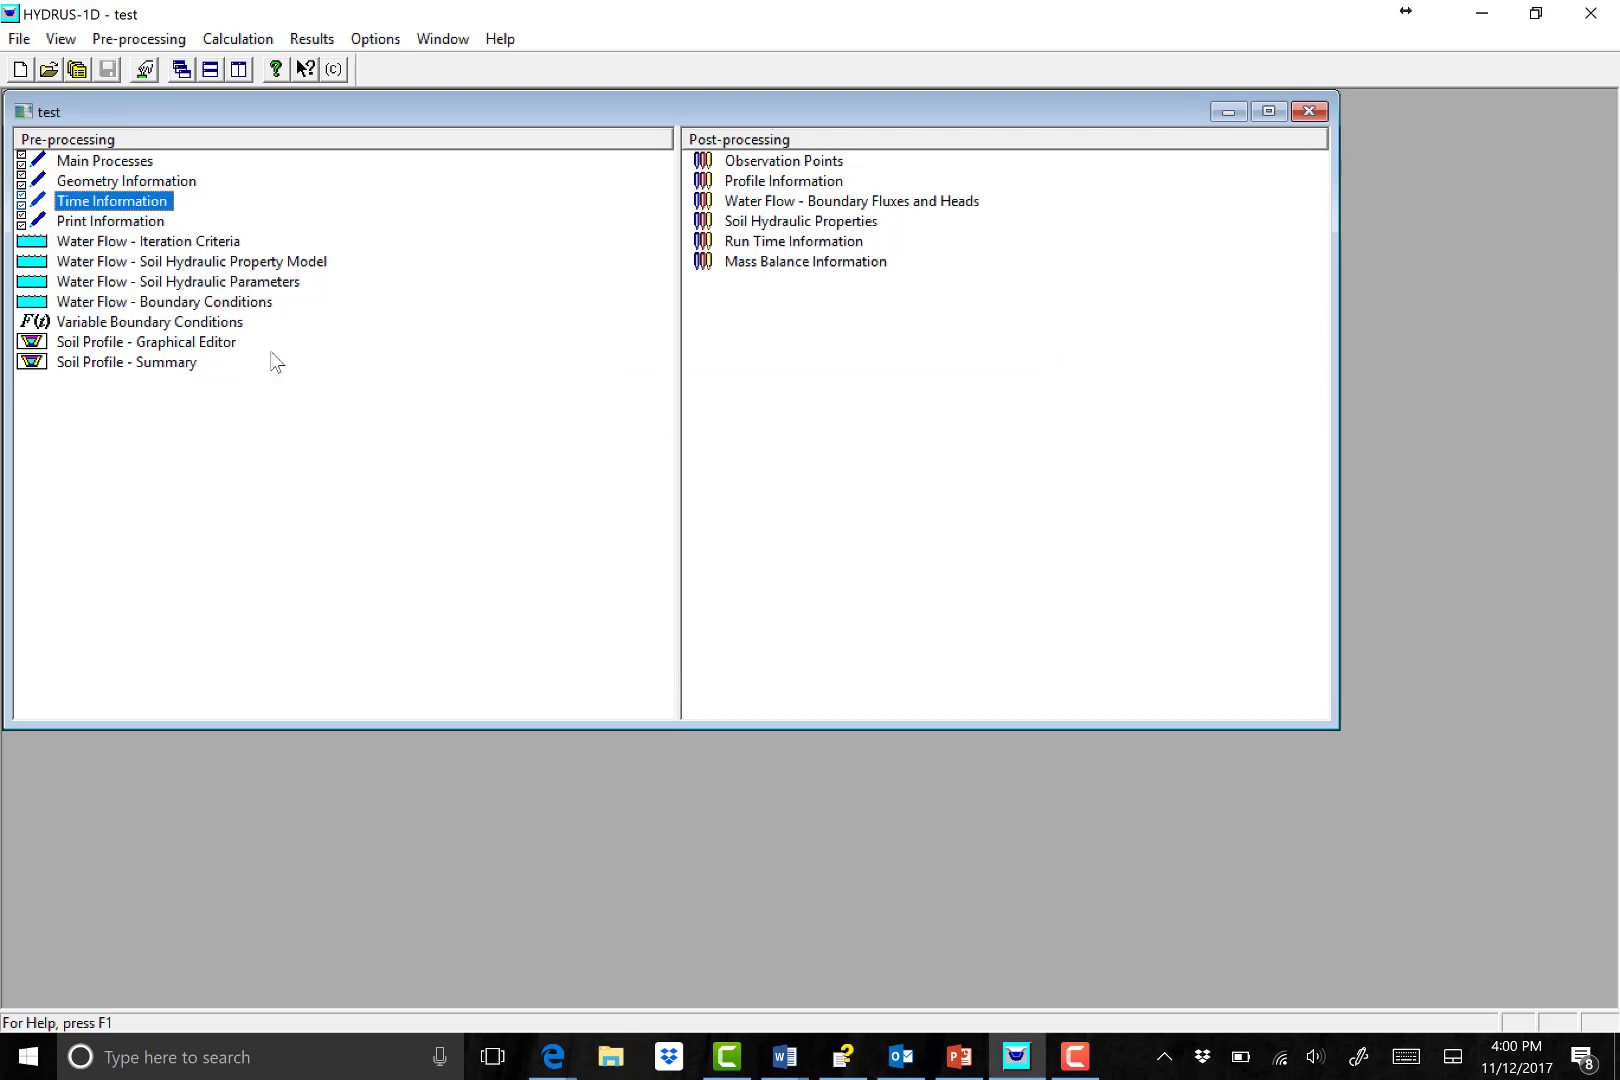
Examine the pre-processing items of the test project, from Main Processes to Soil Profile - Summary.
left_click(214, 393)
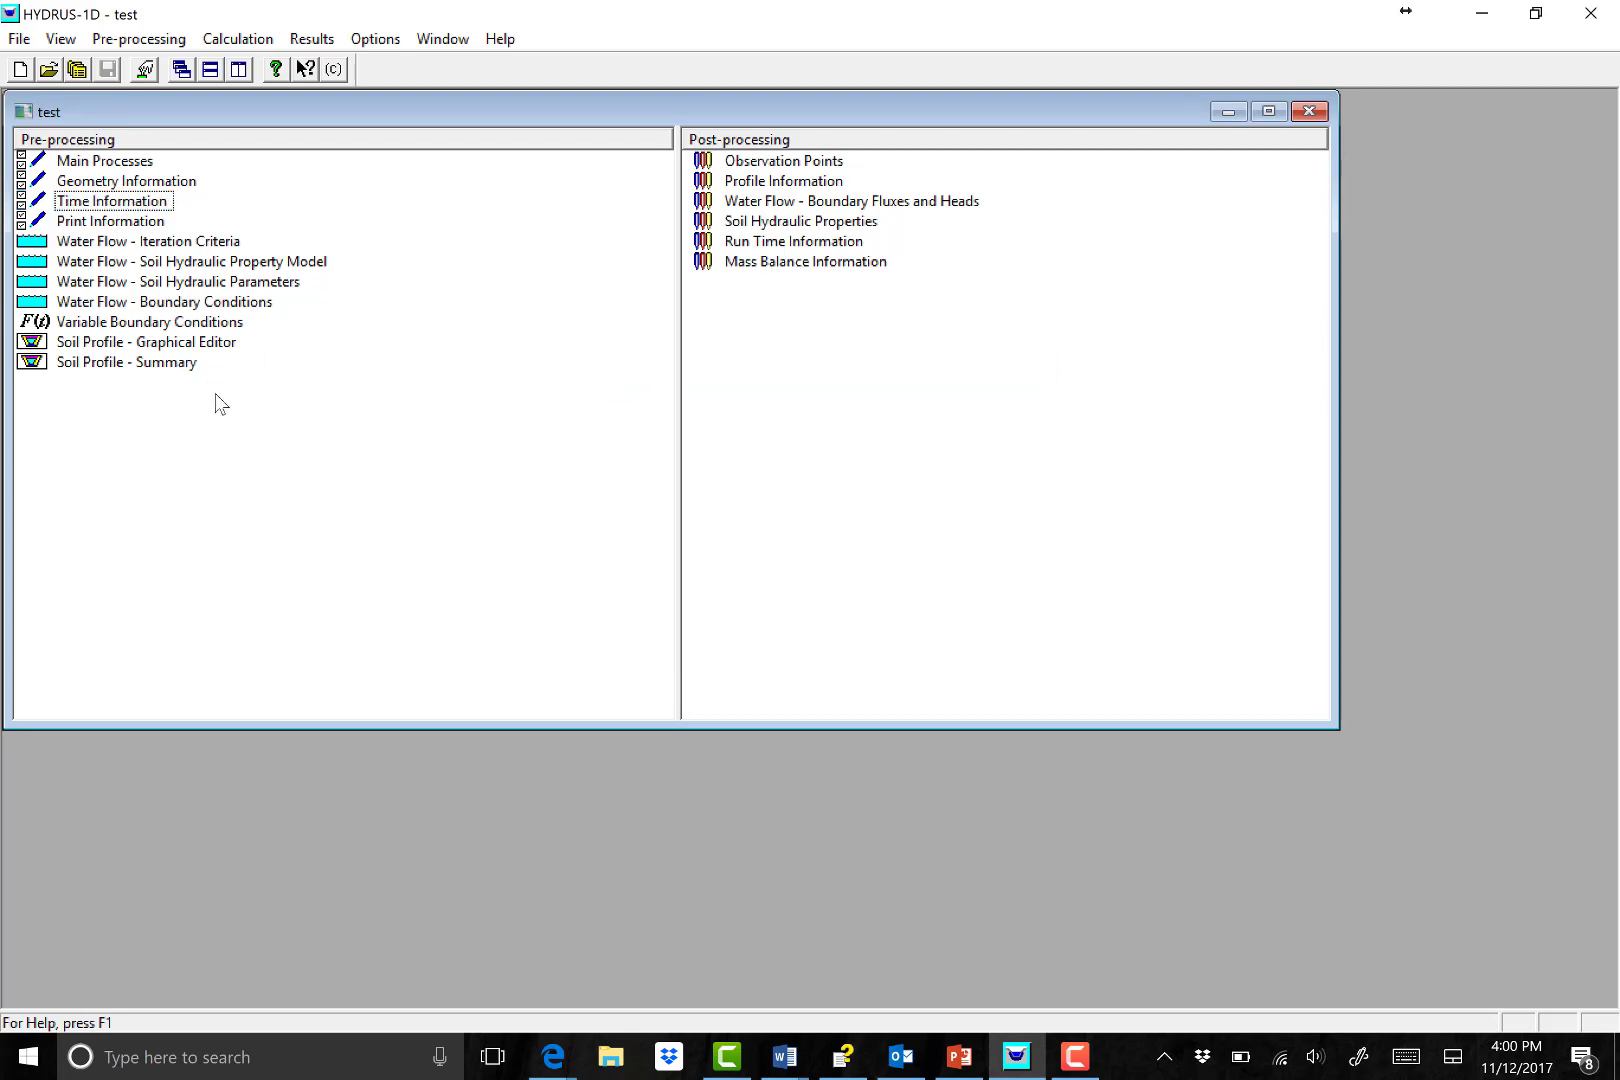
left_click(101, 164)
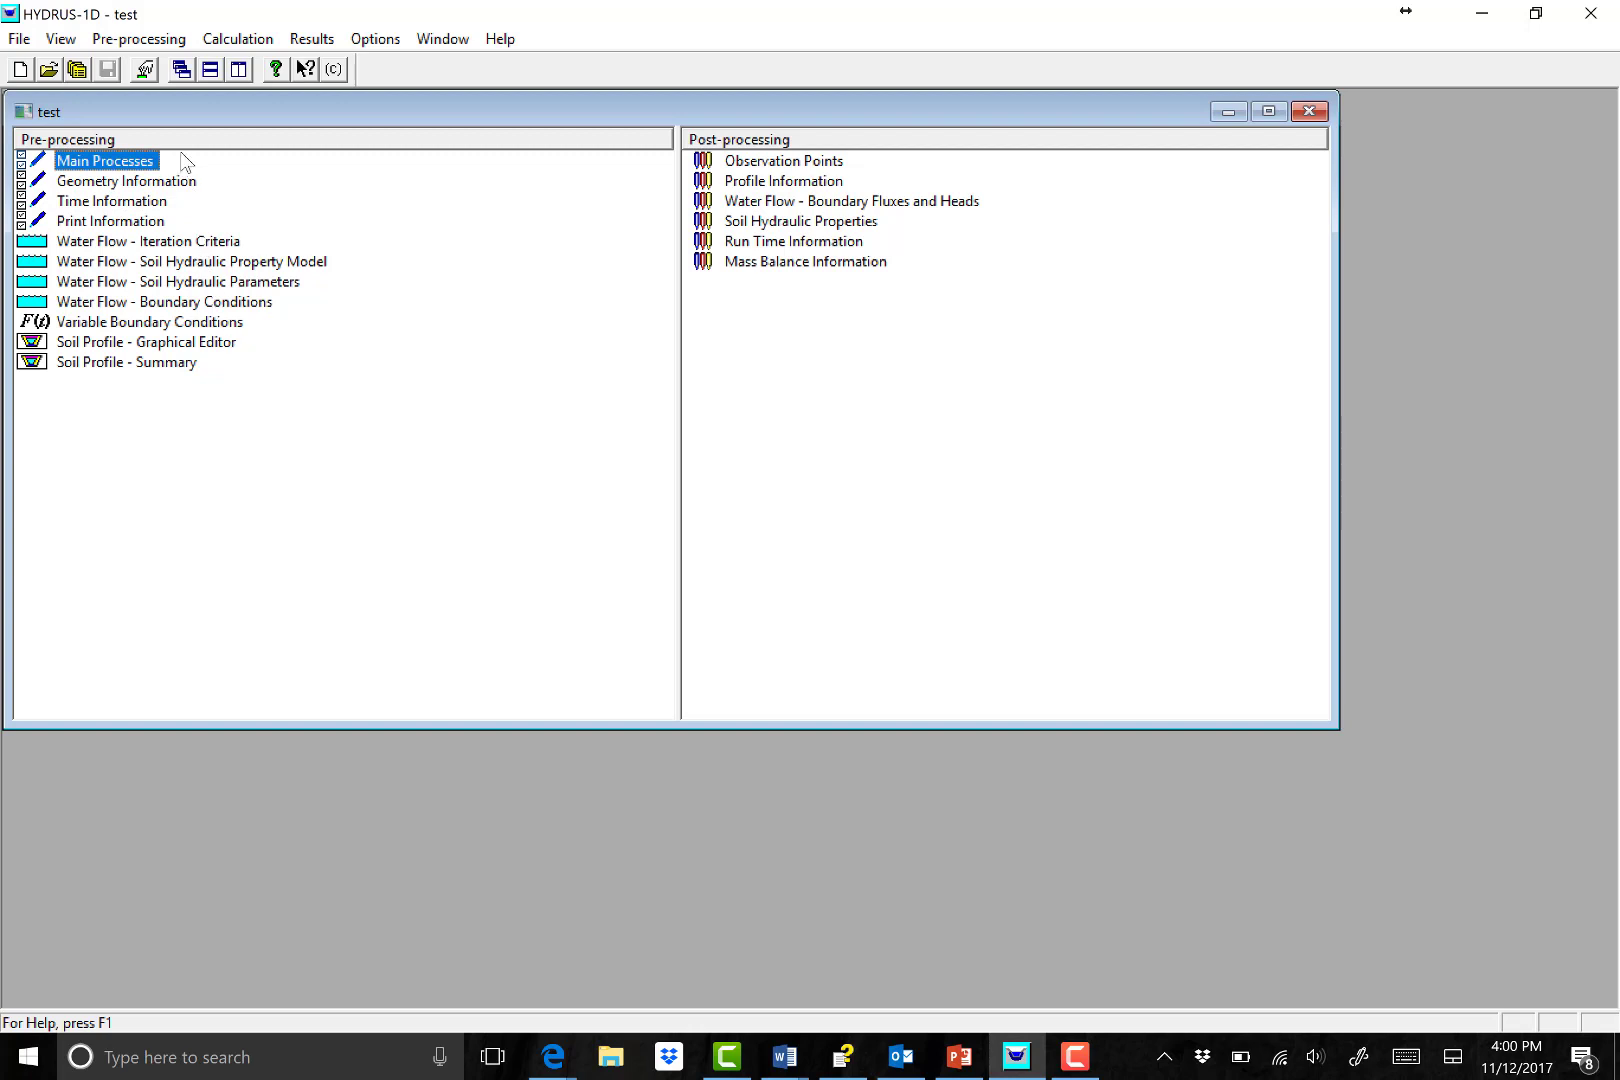
left_click(132, 182)
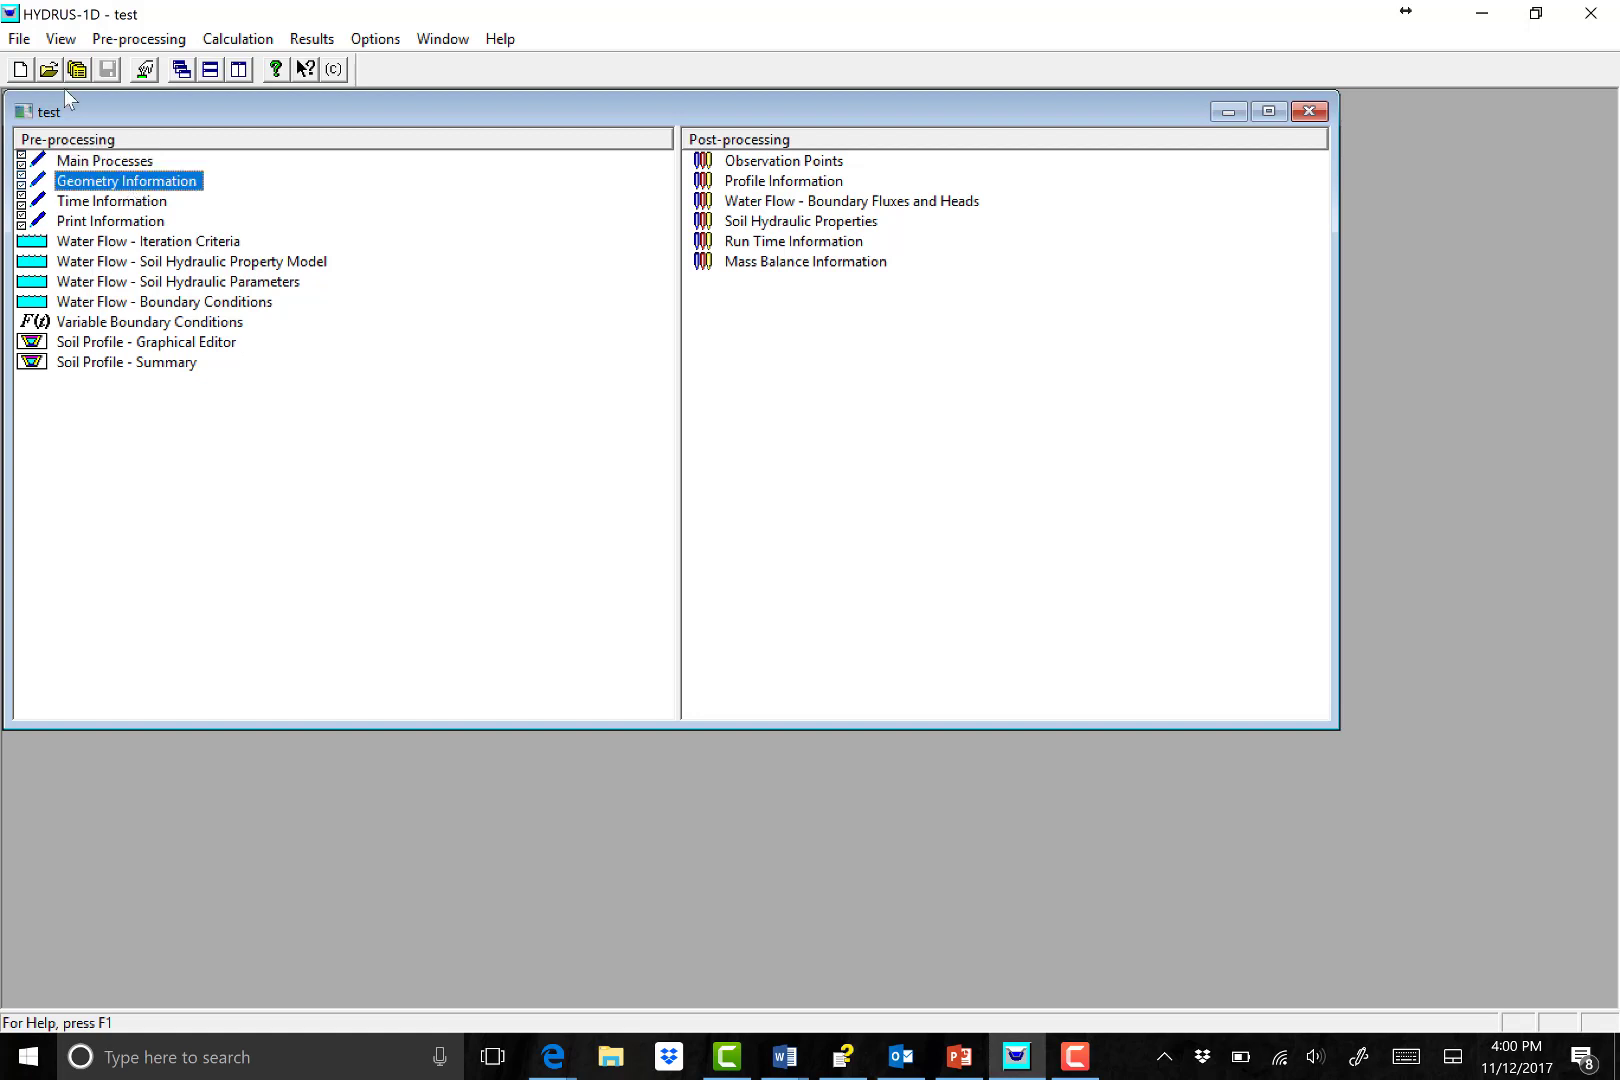
left_click(137, 202)
left_click(136, 226)
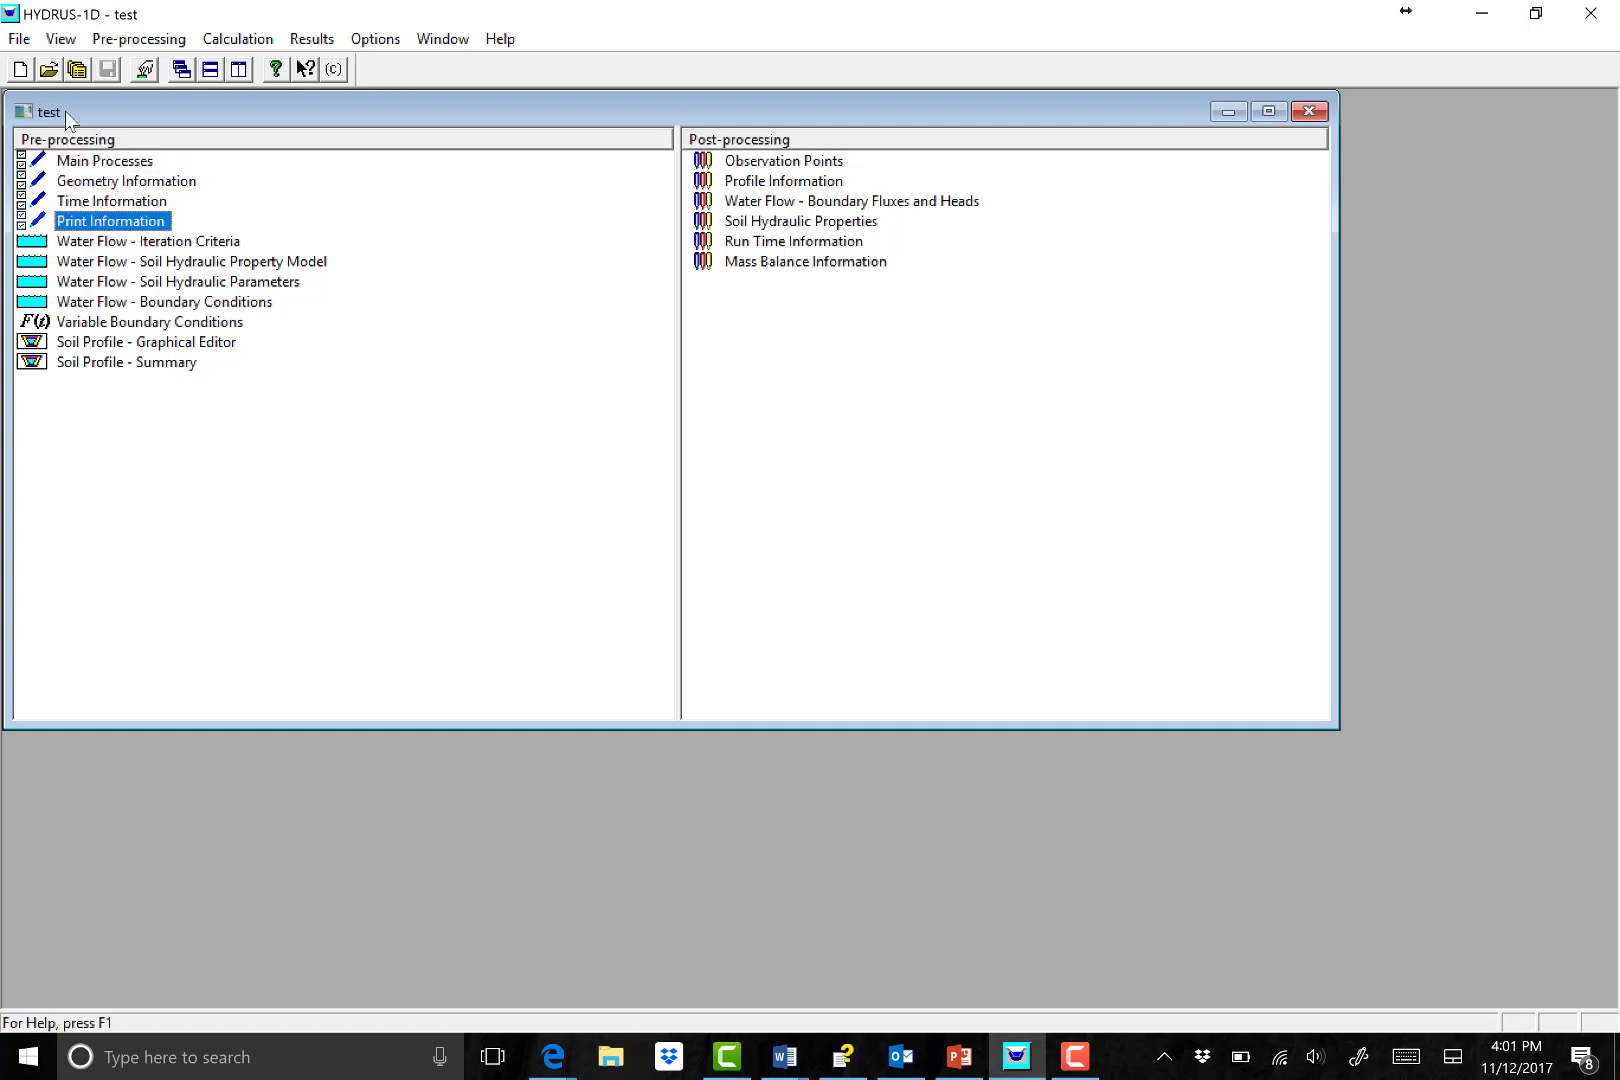
left_click(111, 243)
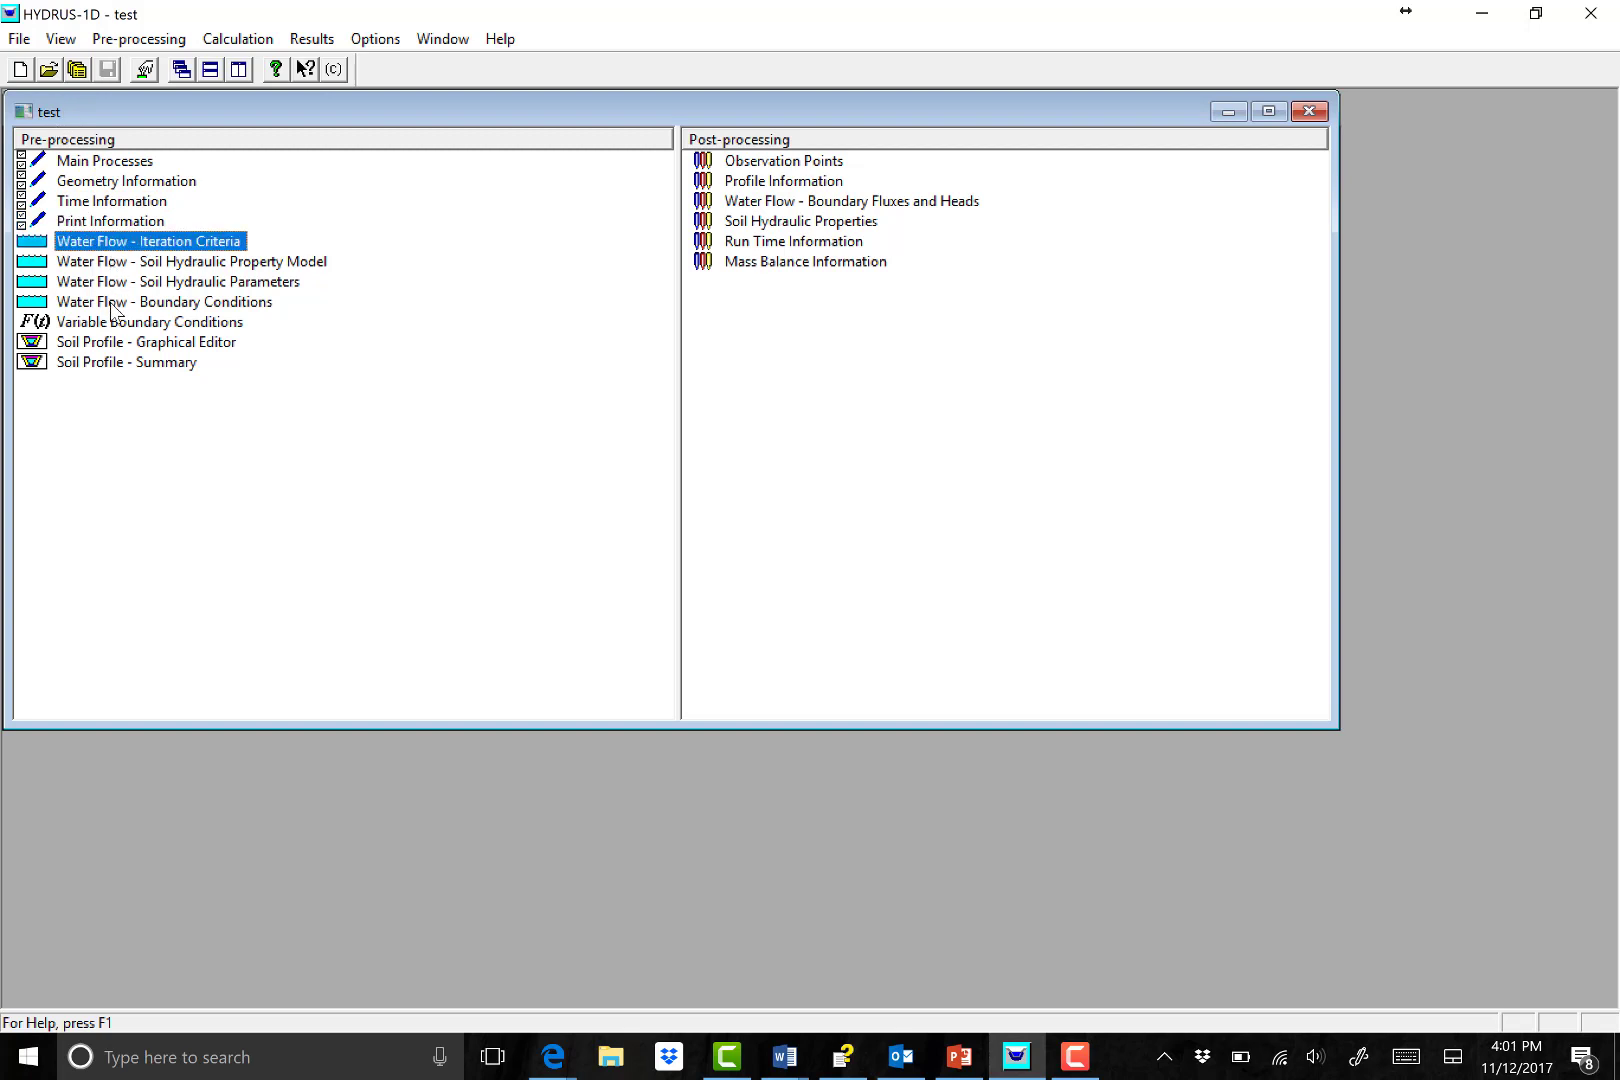
left_click(165, 325)
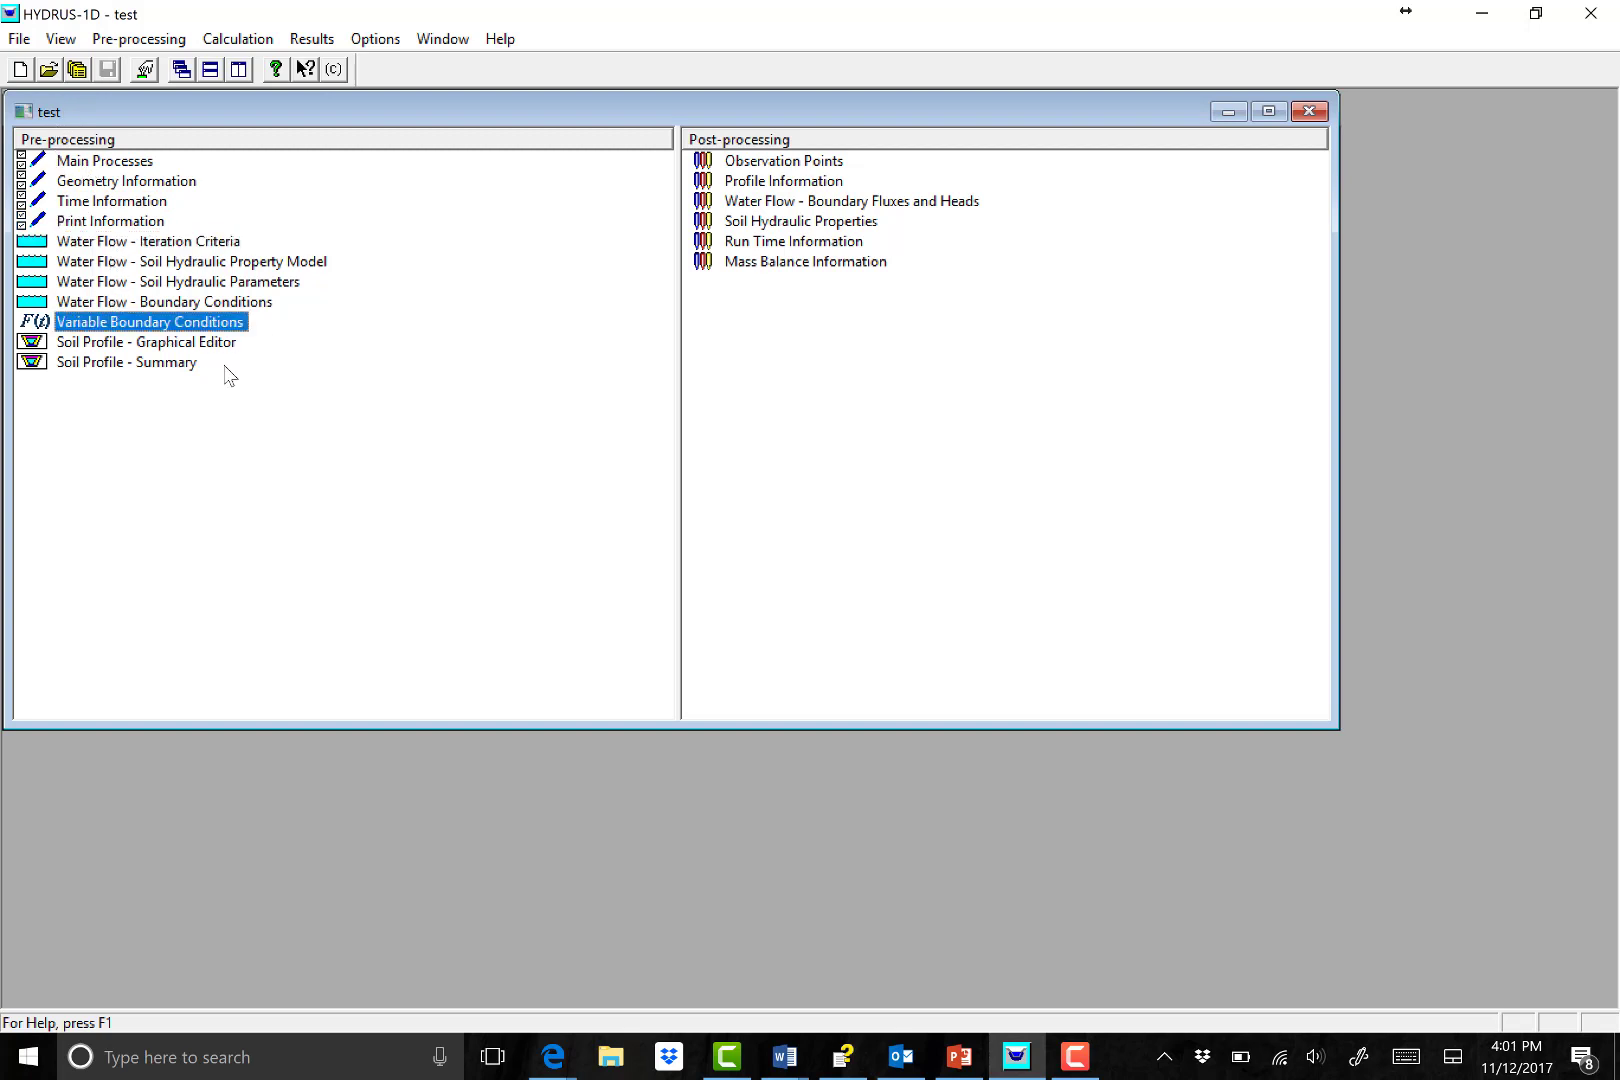
left_click(132, 363)
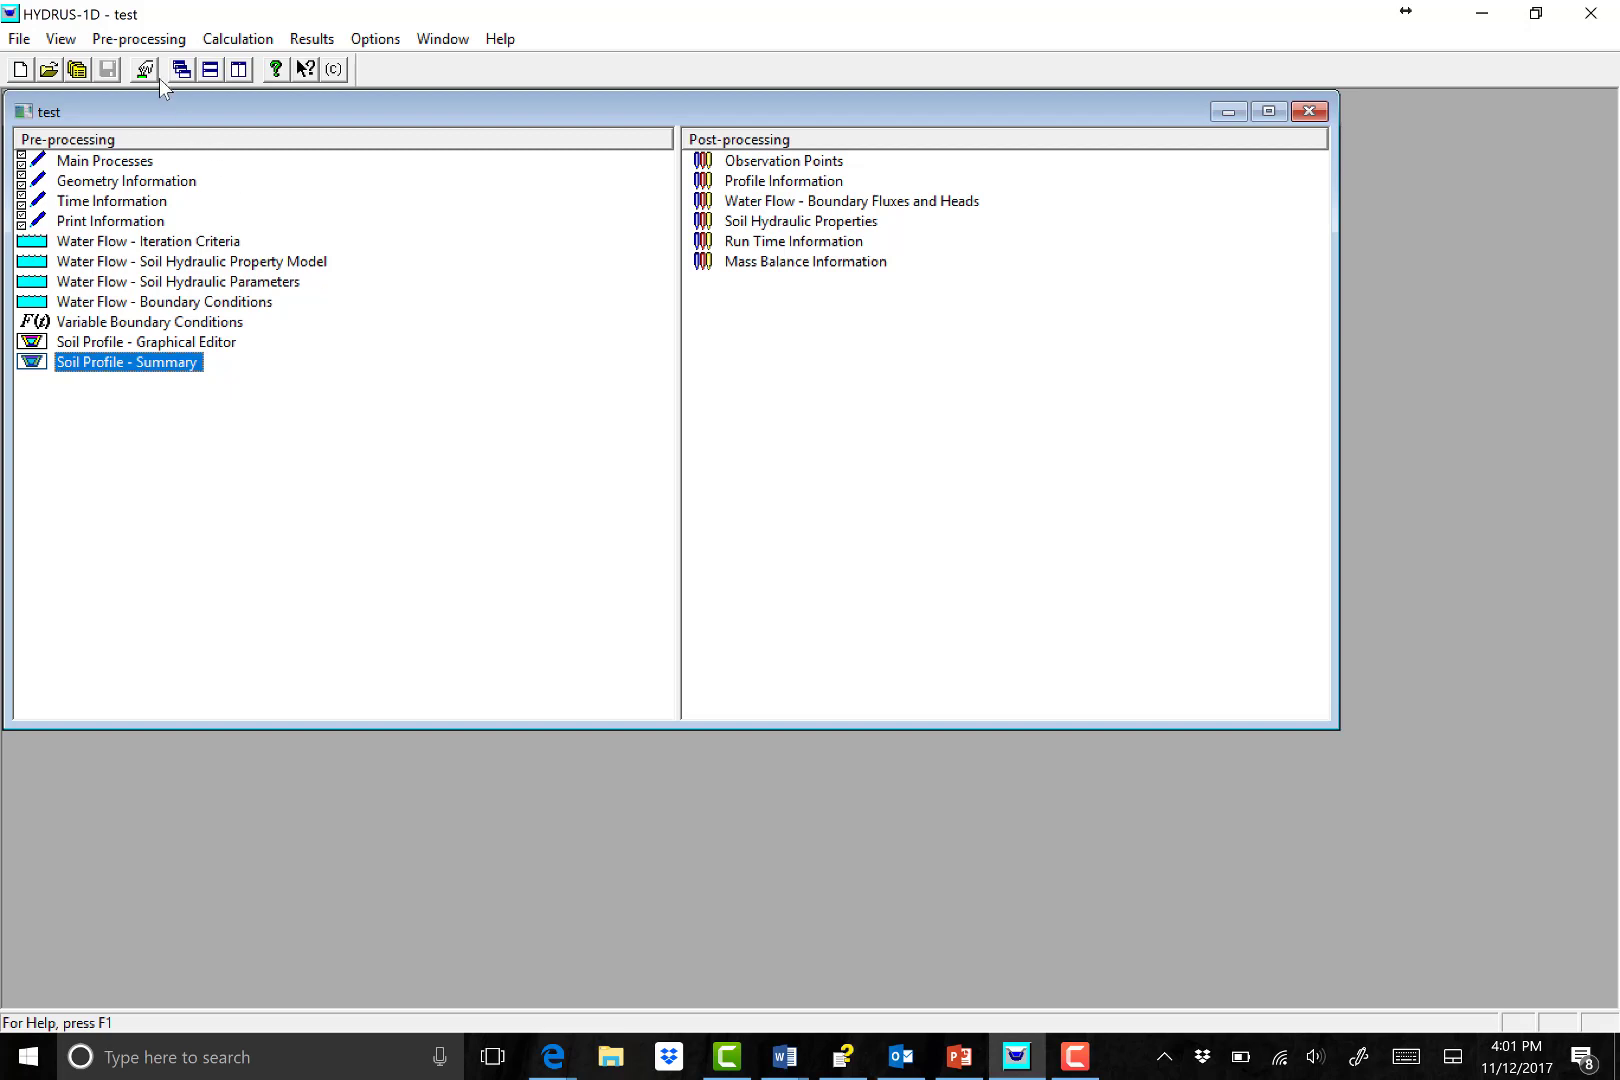
Review the available pre-processing, calculation and results commands, and switch to PowerPoint to read the outline of Hydrus 1D examples.
left_click(111, 39)
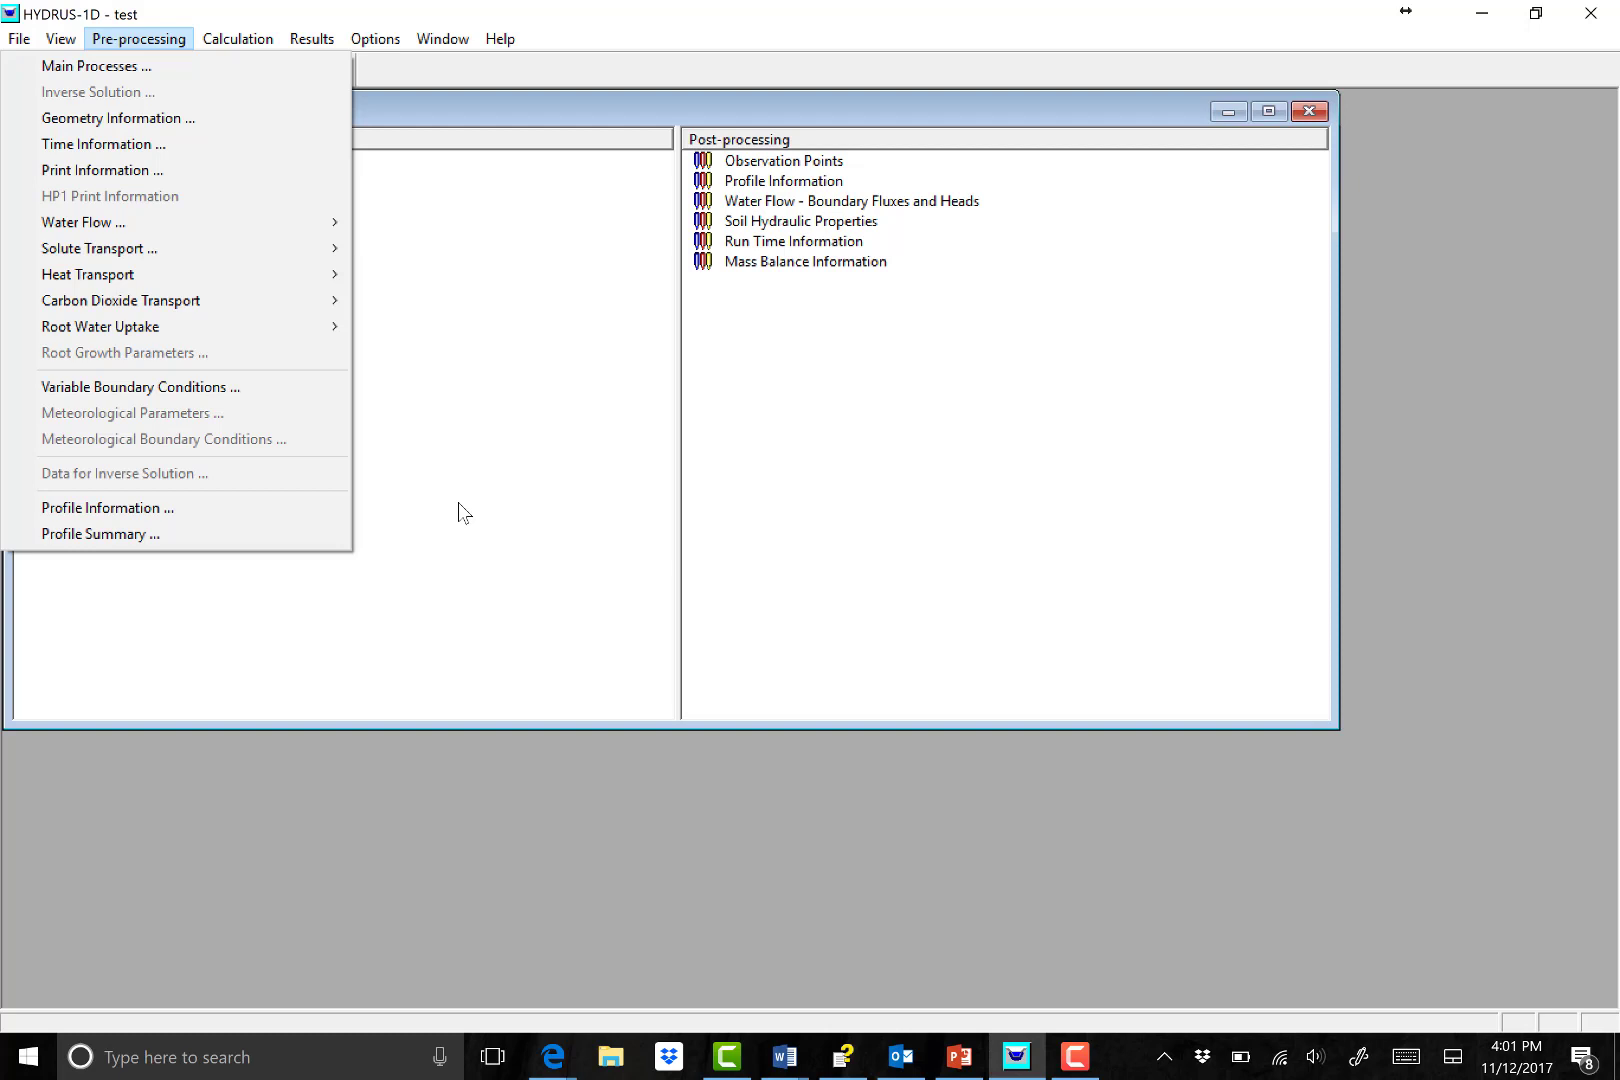
left_click(423, 590)
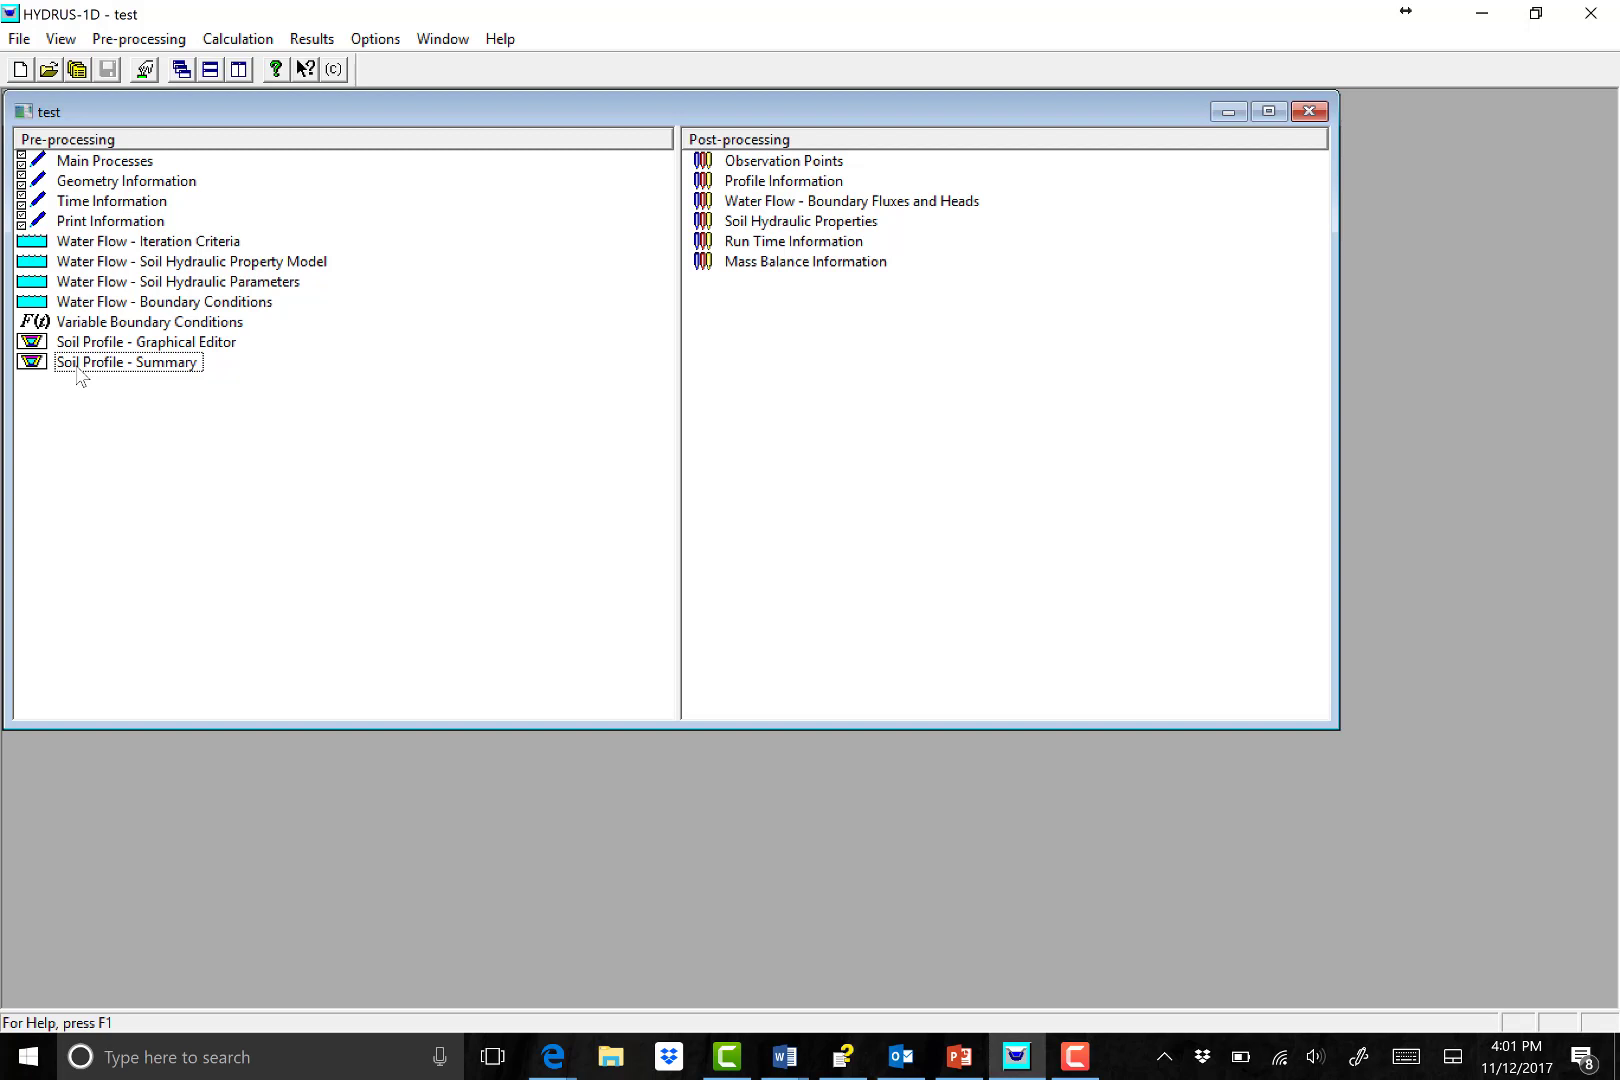
left_click(241, 40)
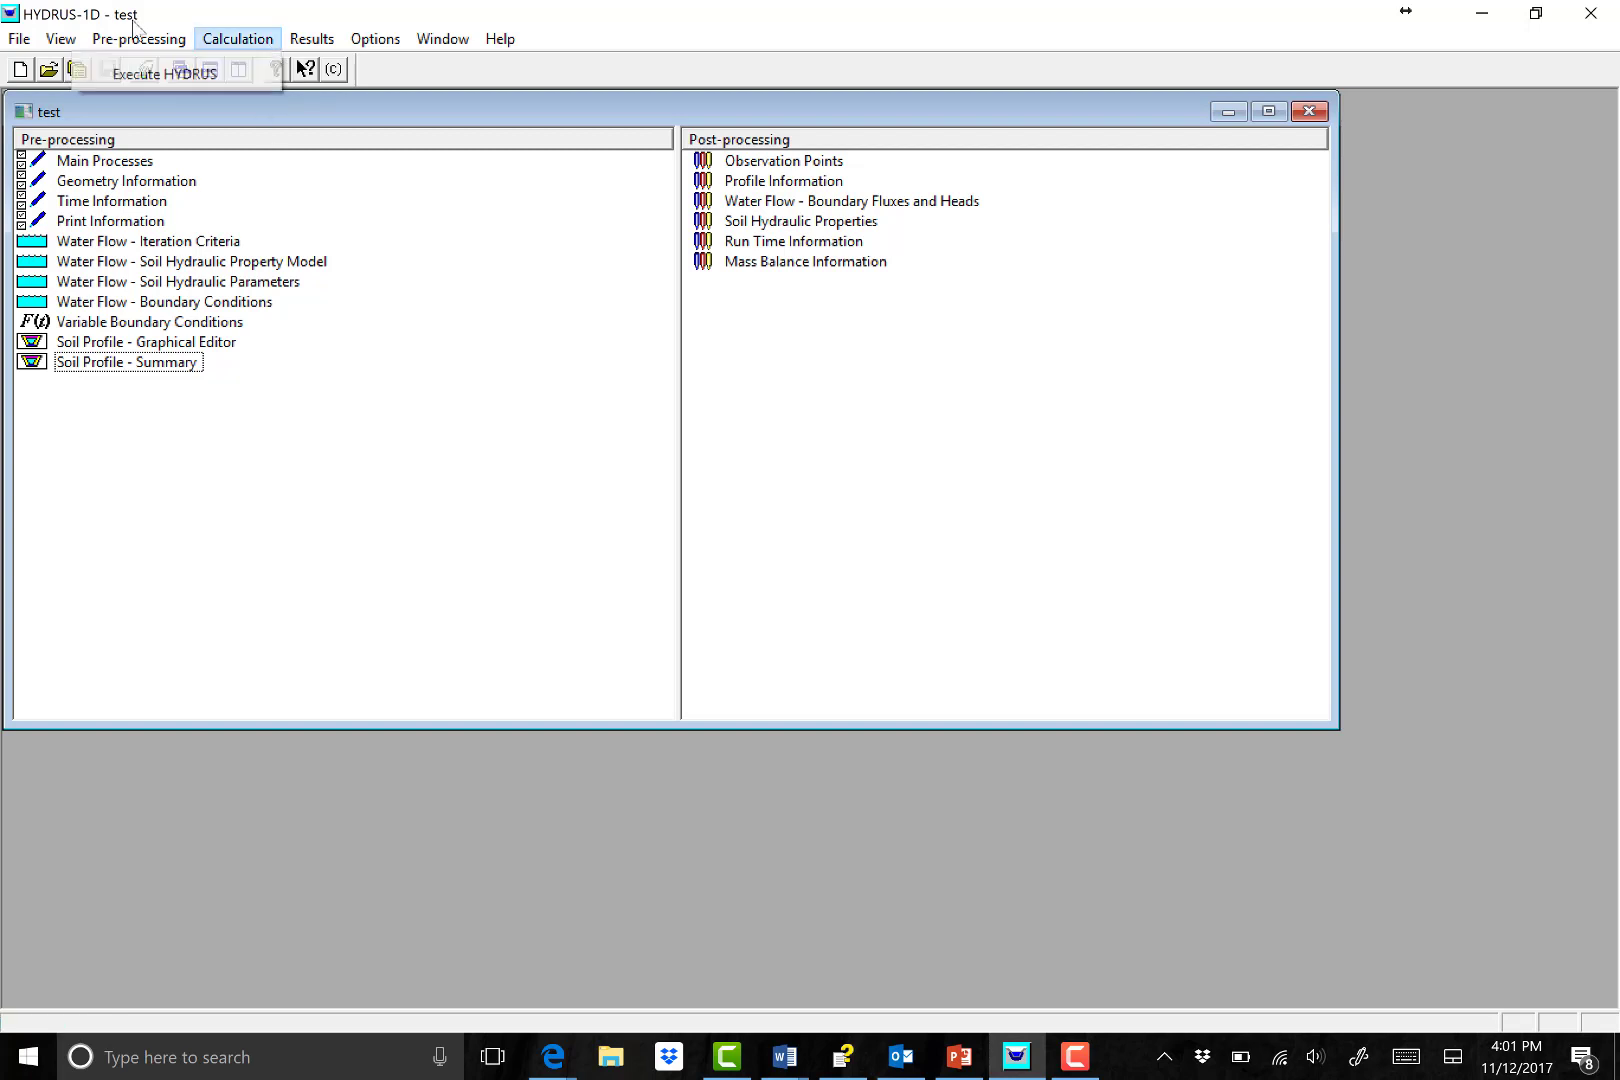
left_click(255, 377)
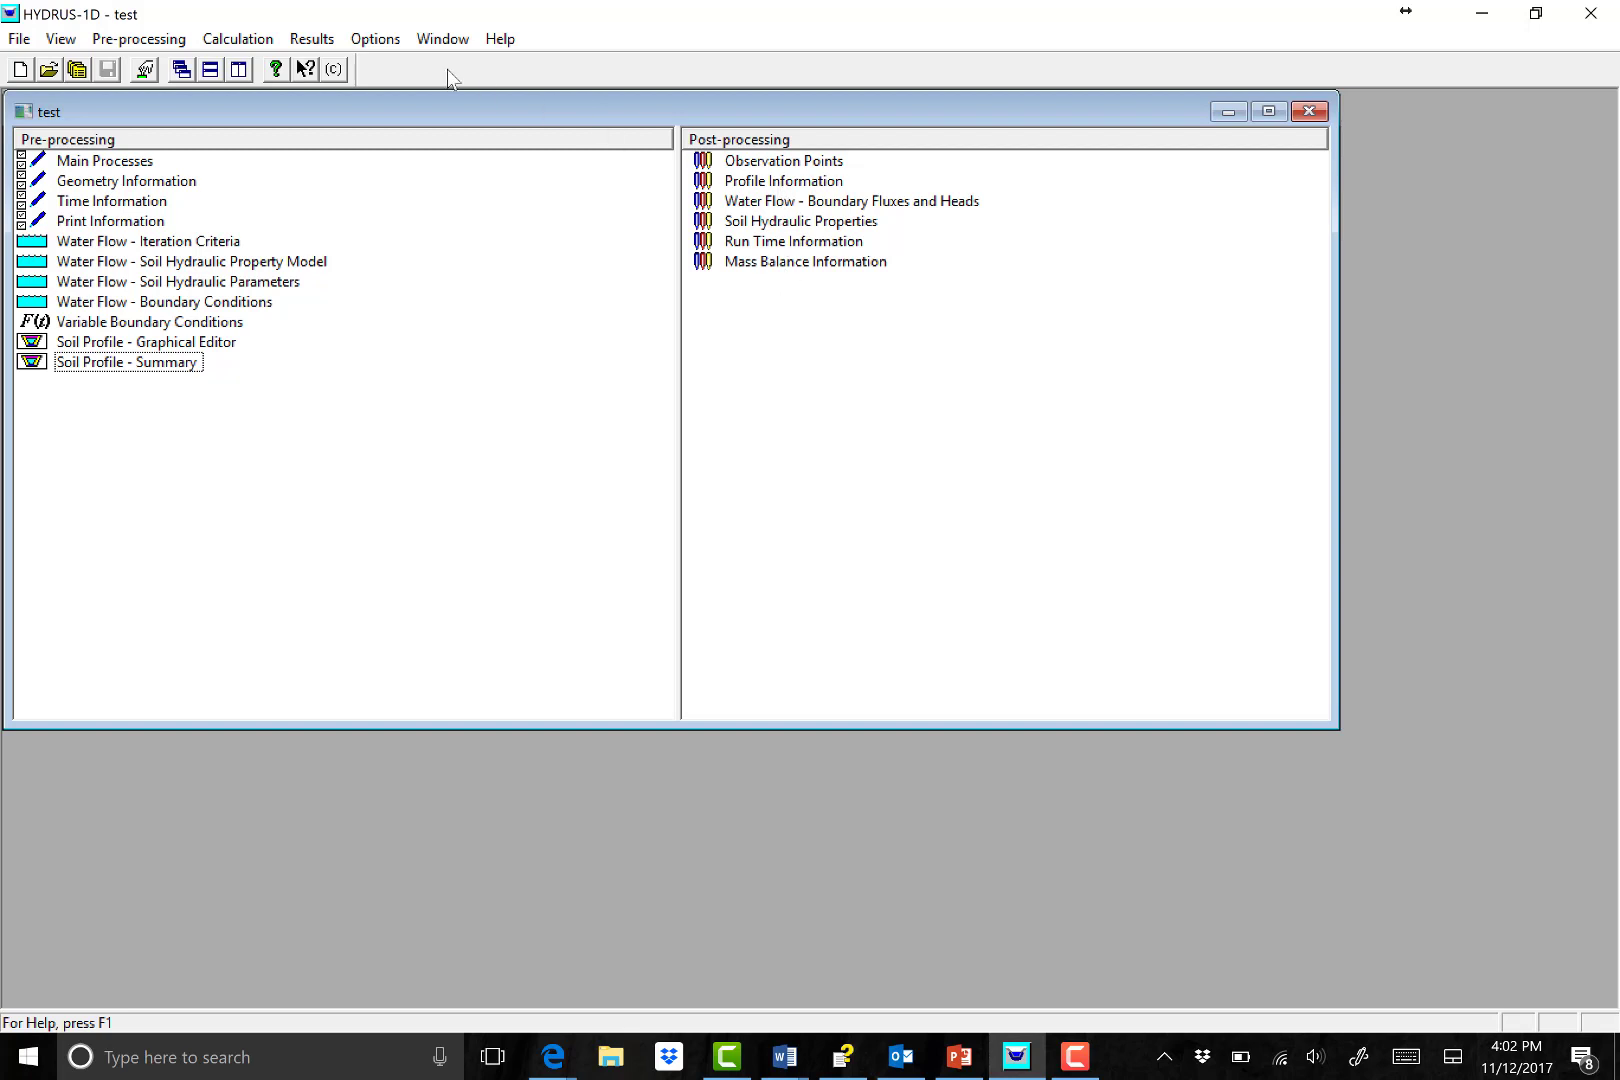
left_click(321, 44)
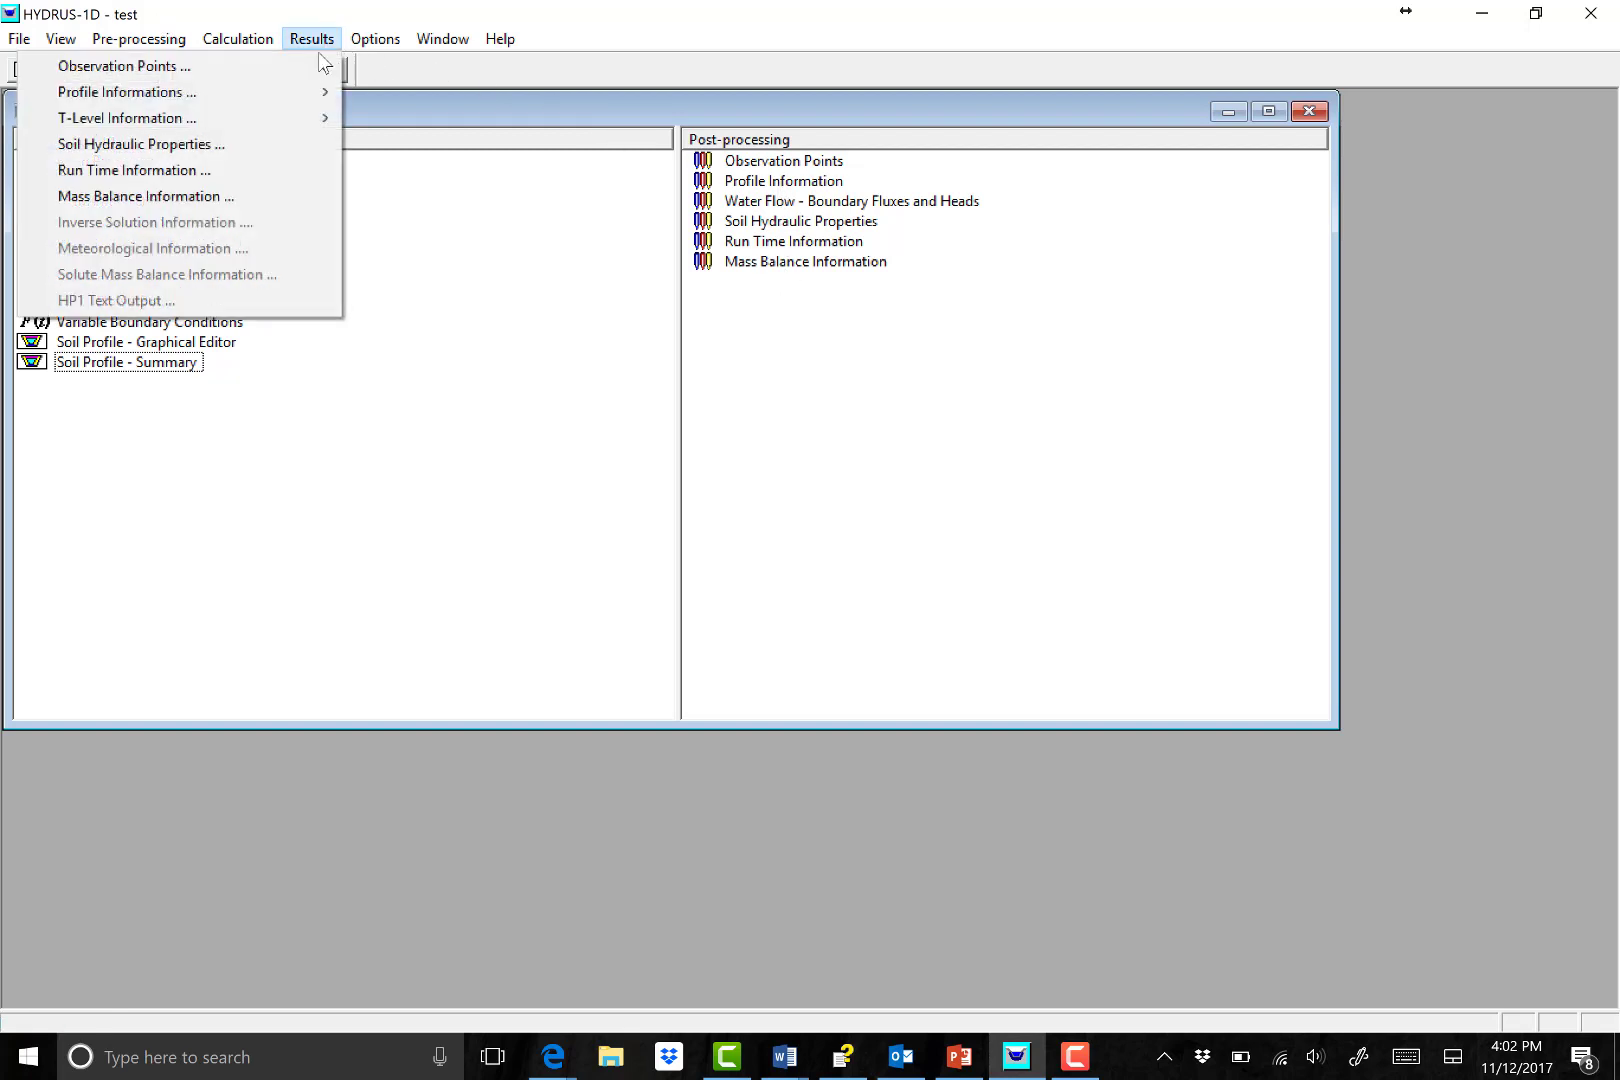
left_click(394, 378)
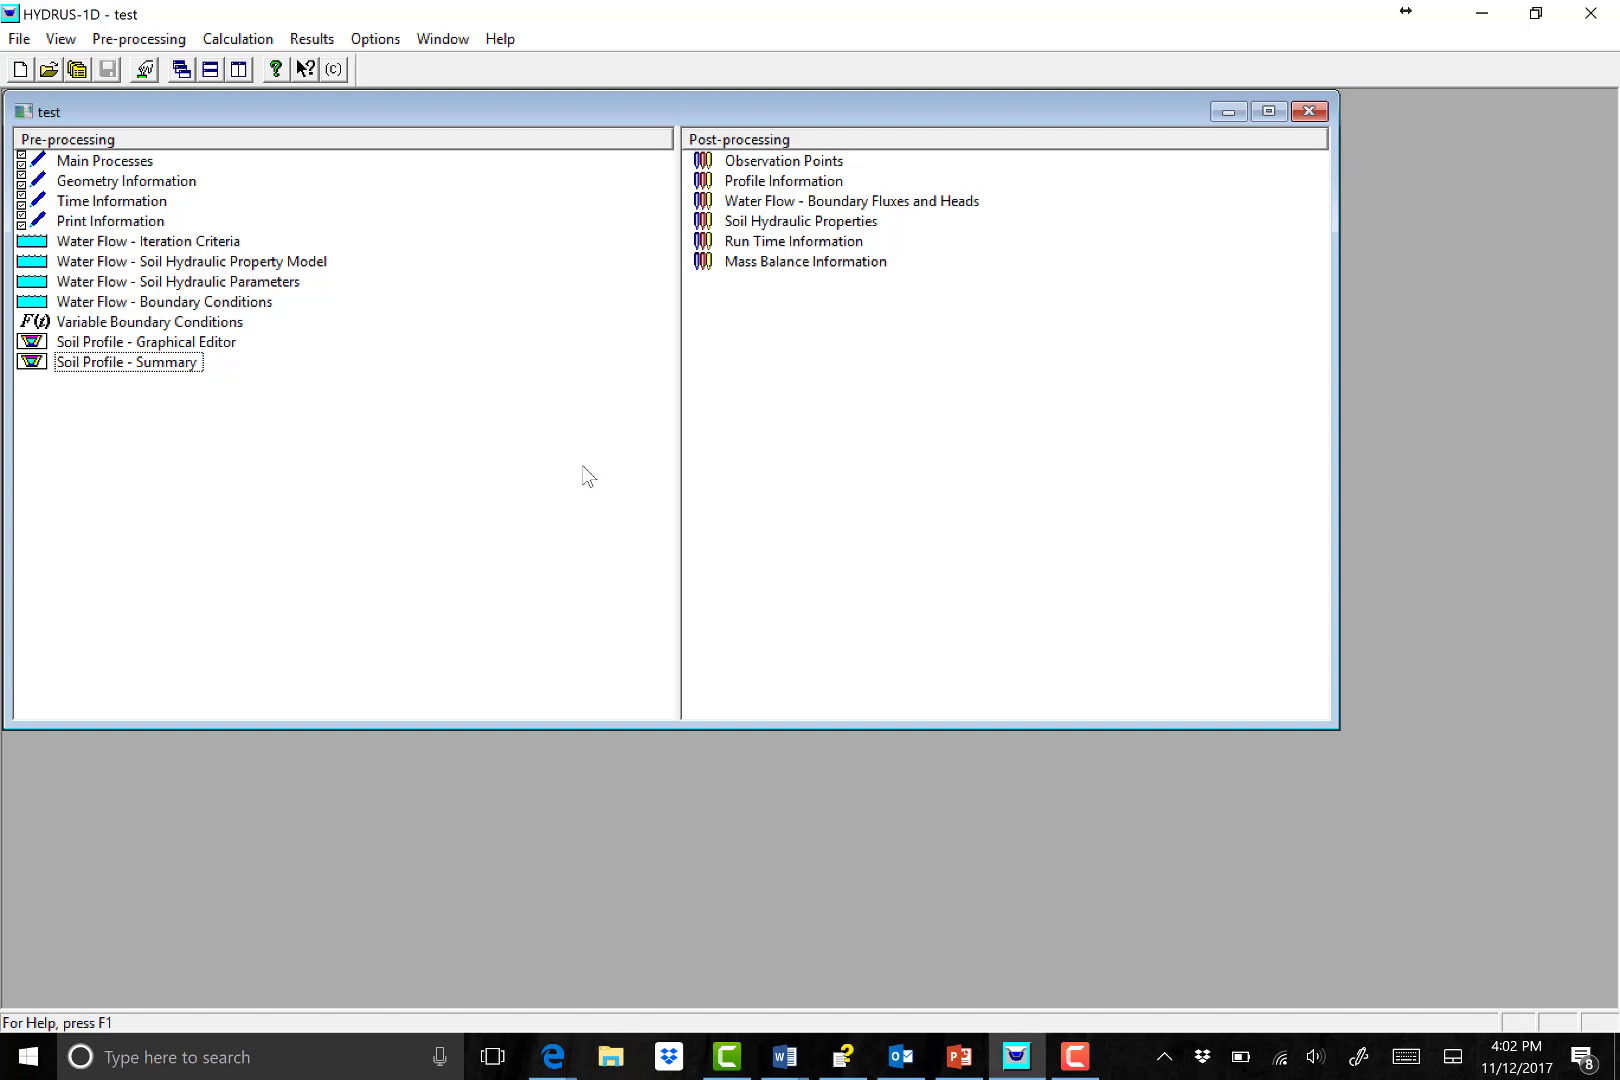
left_click(954, 1068)
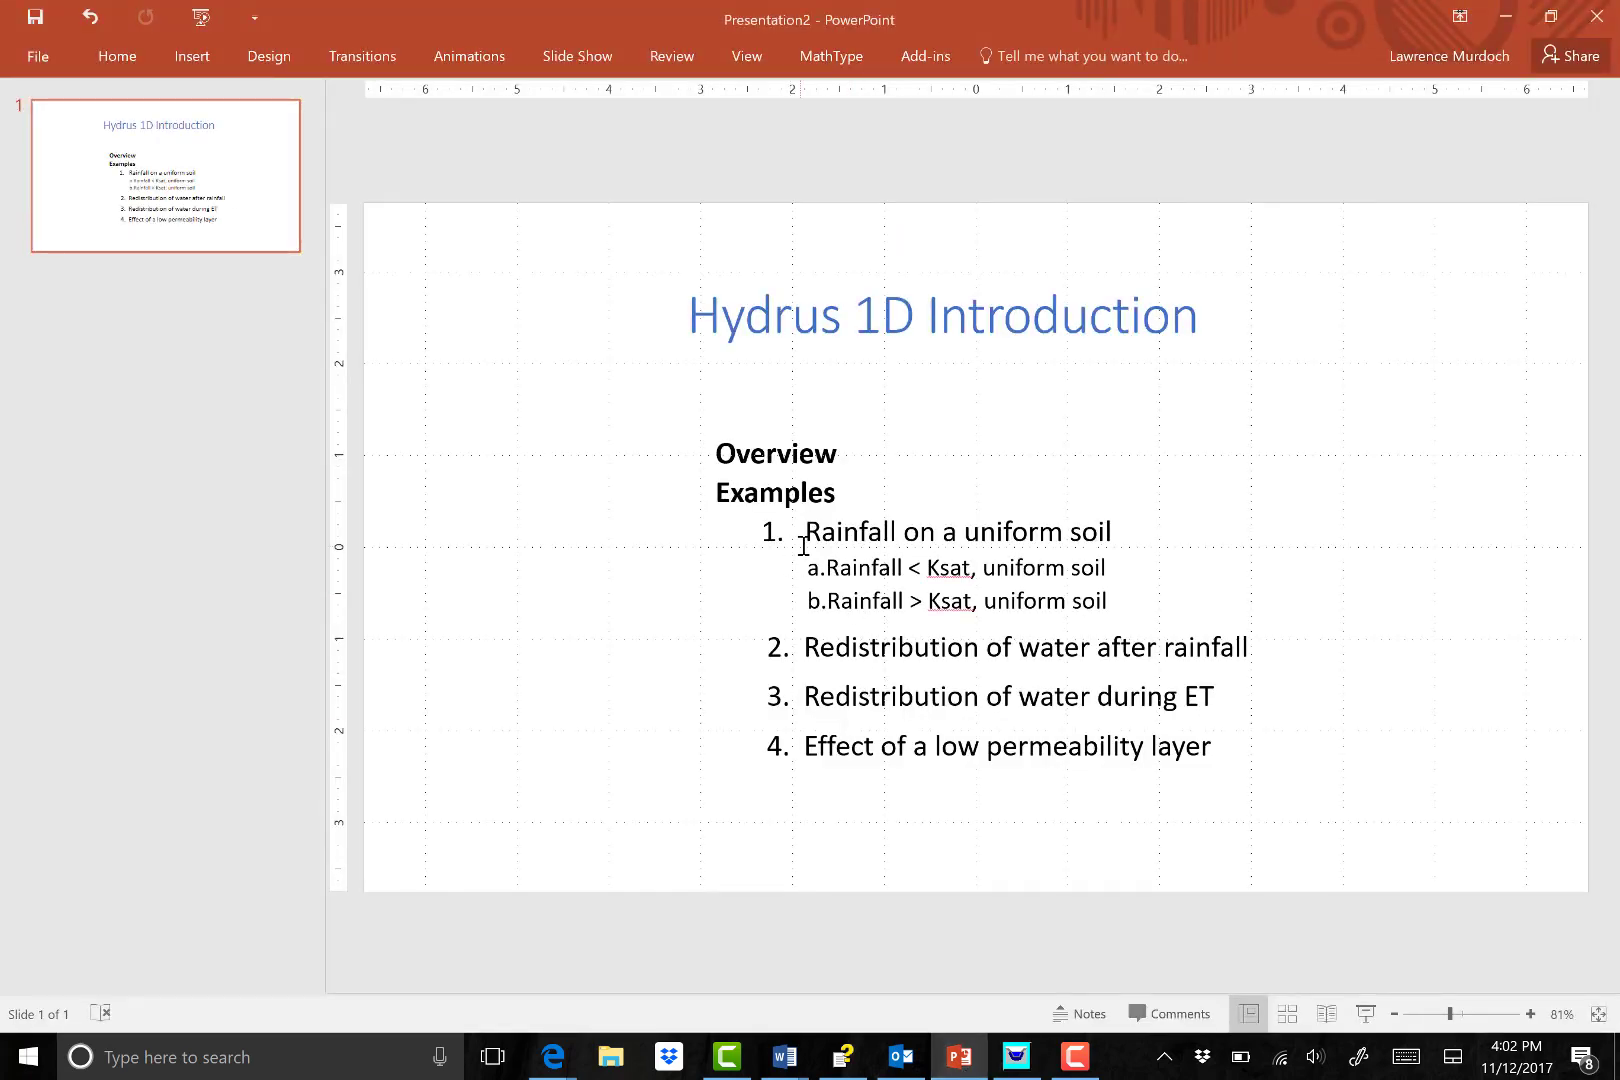
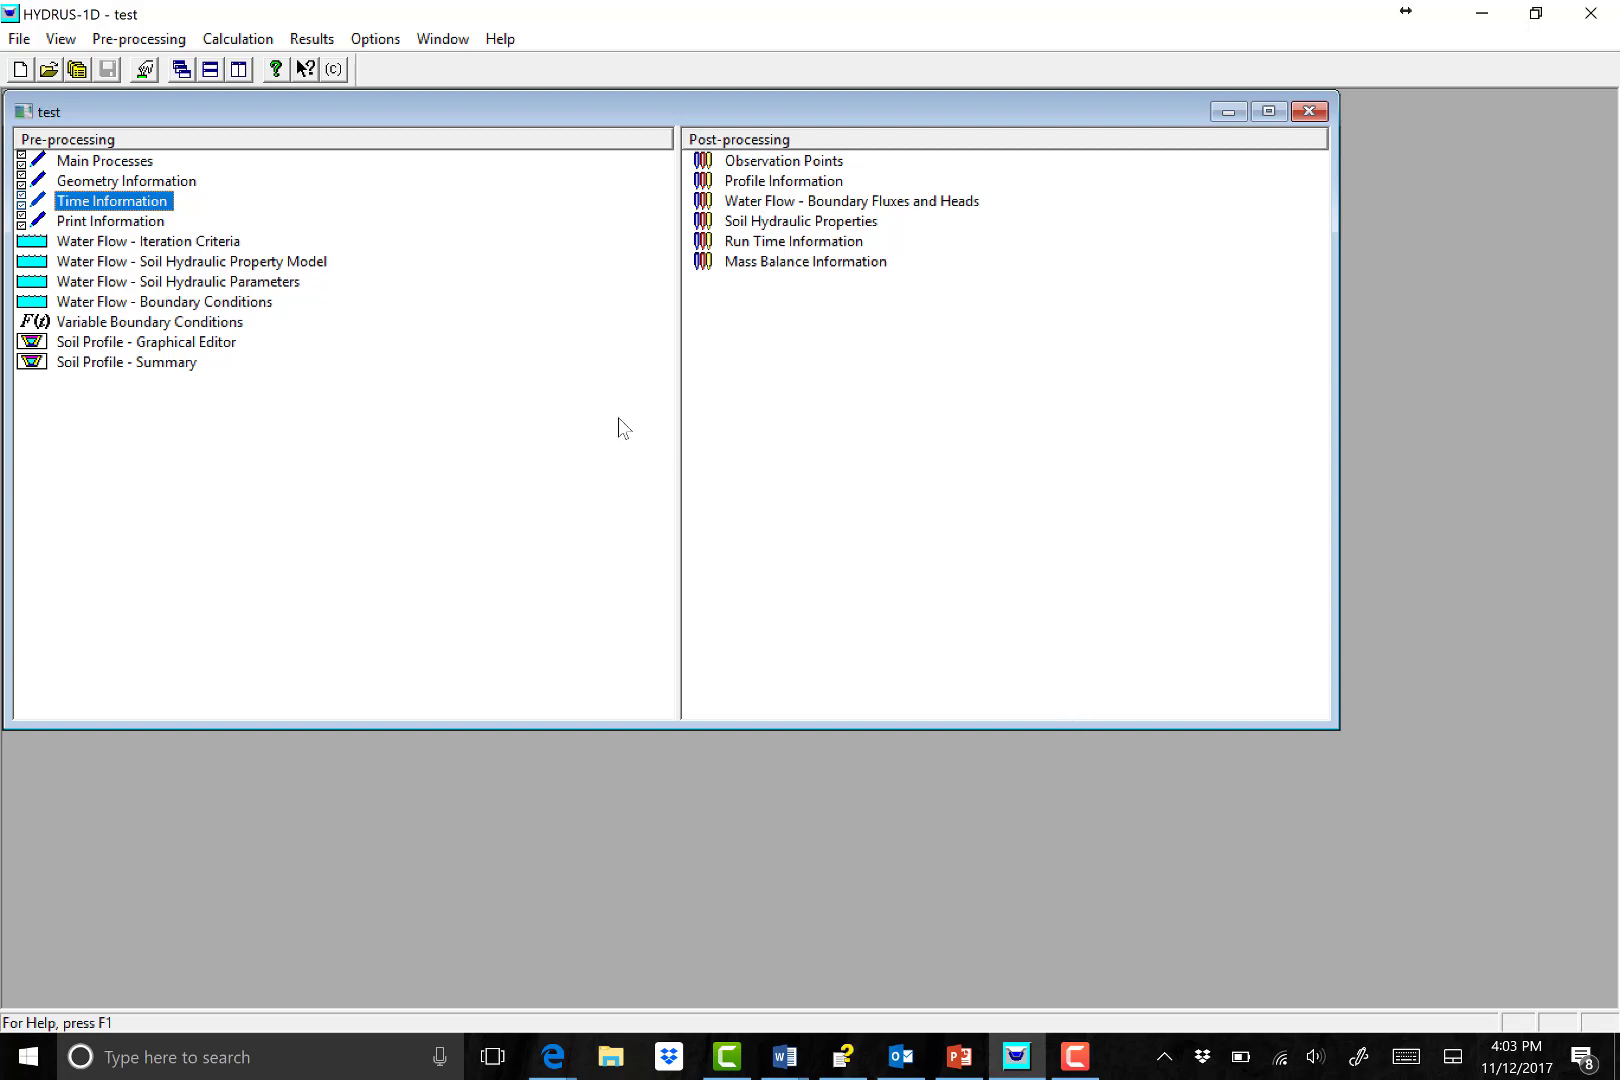
In HYDRUS-1D, create a new project named test_case1 with the description "example for video" and move its window over the test project.
left_click(20, 40)
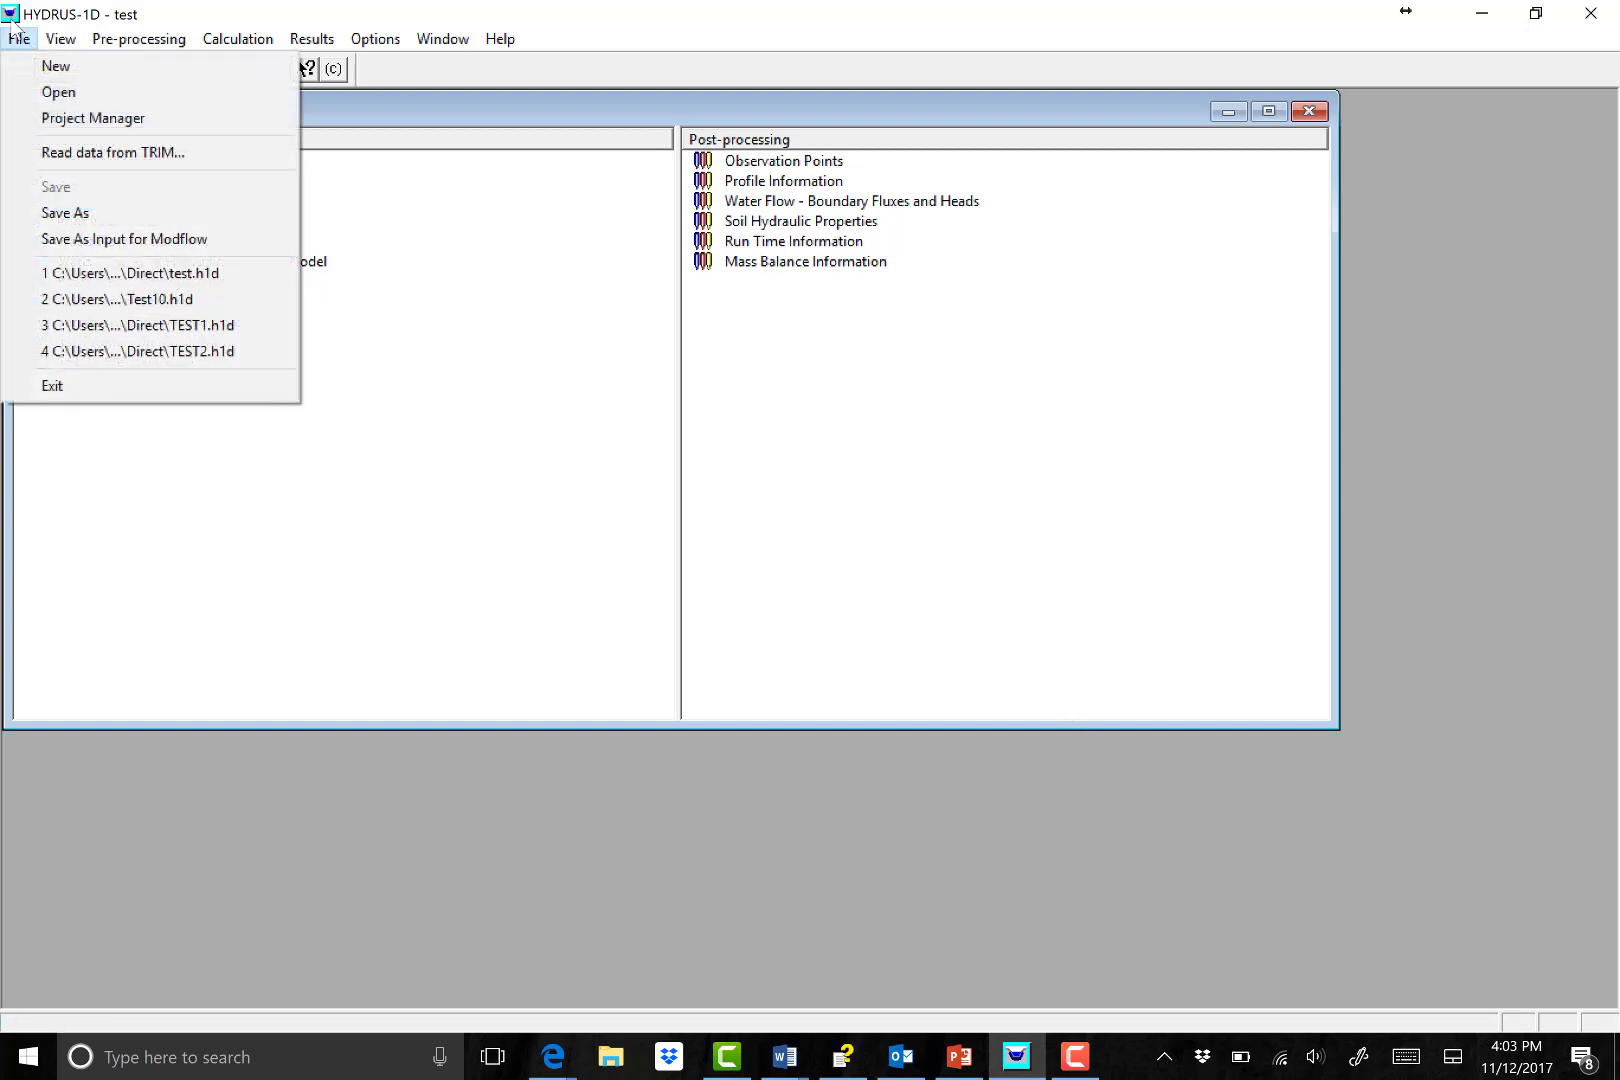
left_click(24, 66)
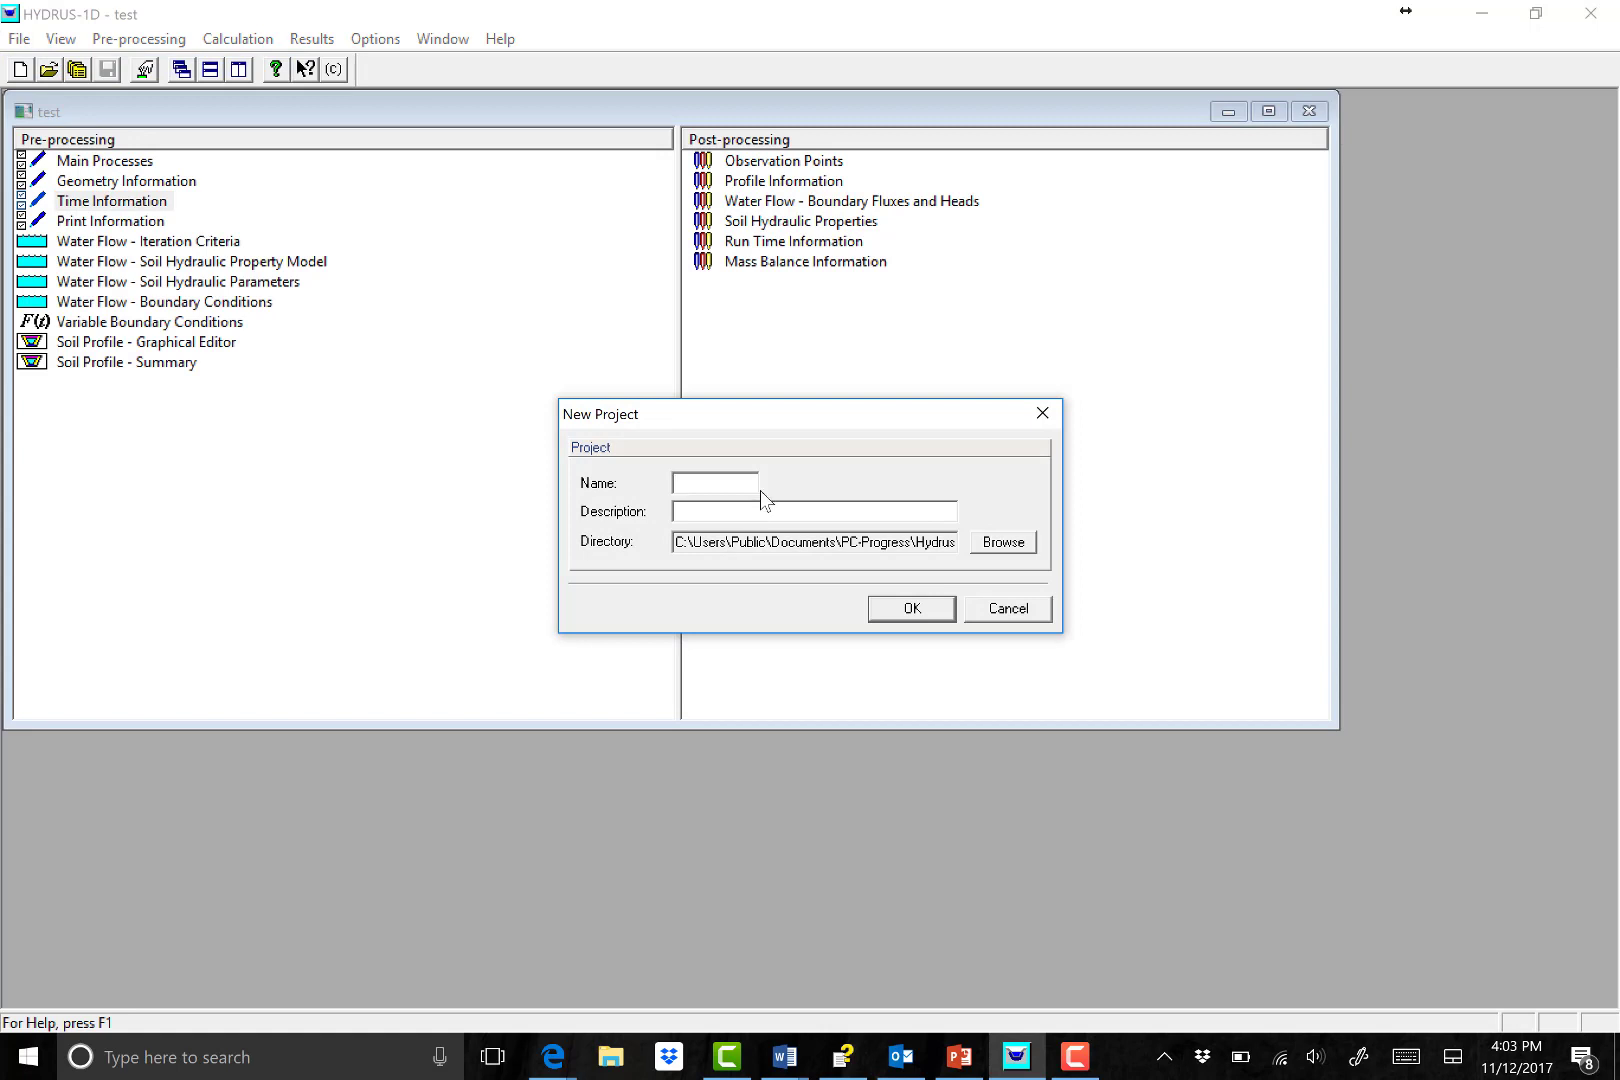
type("test_case1")
left_click(716, 514)
type("example for video")
left_click(896, 608)
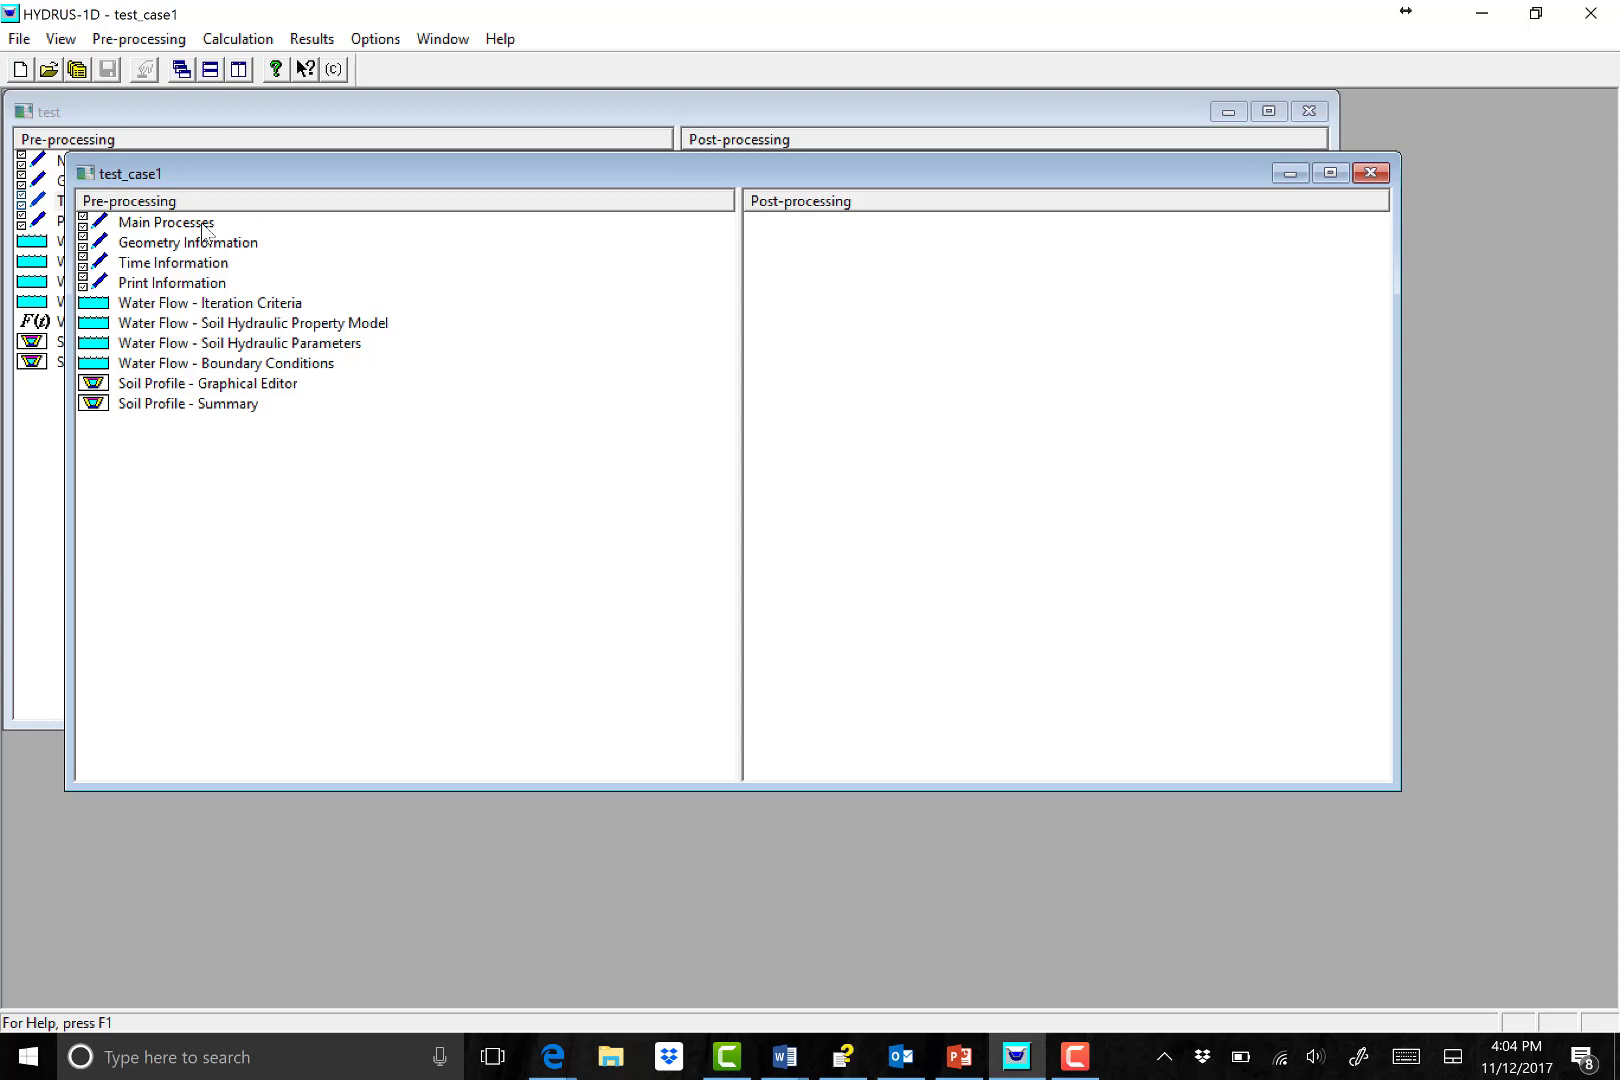
left_click_drag(262, 186, 200, 117)
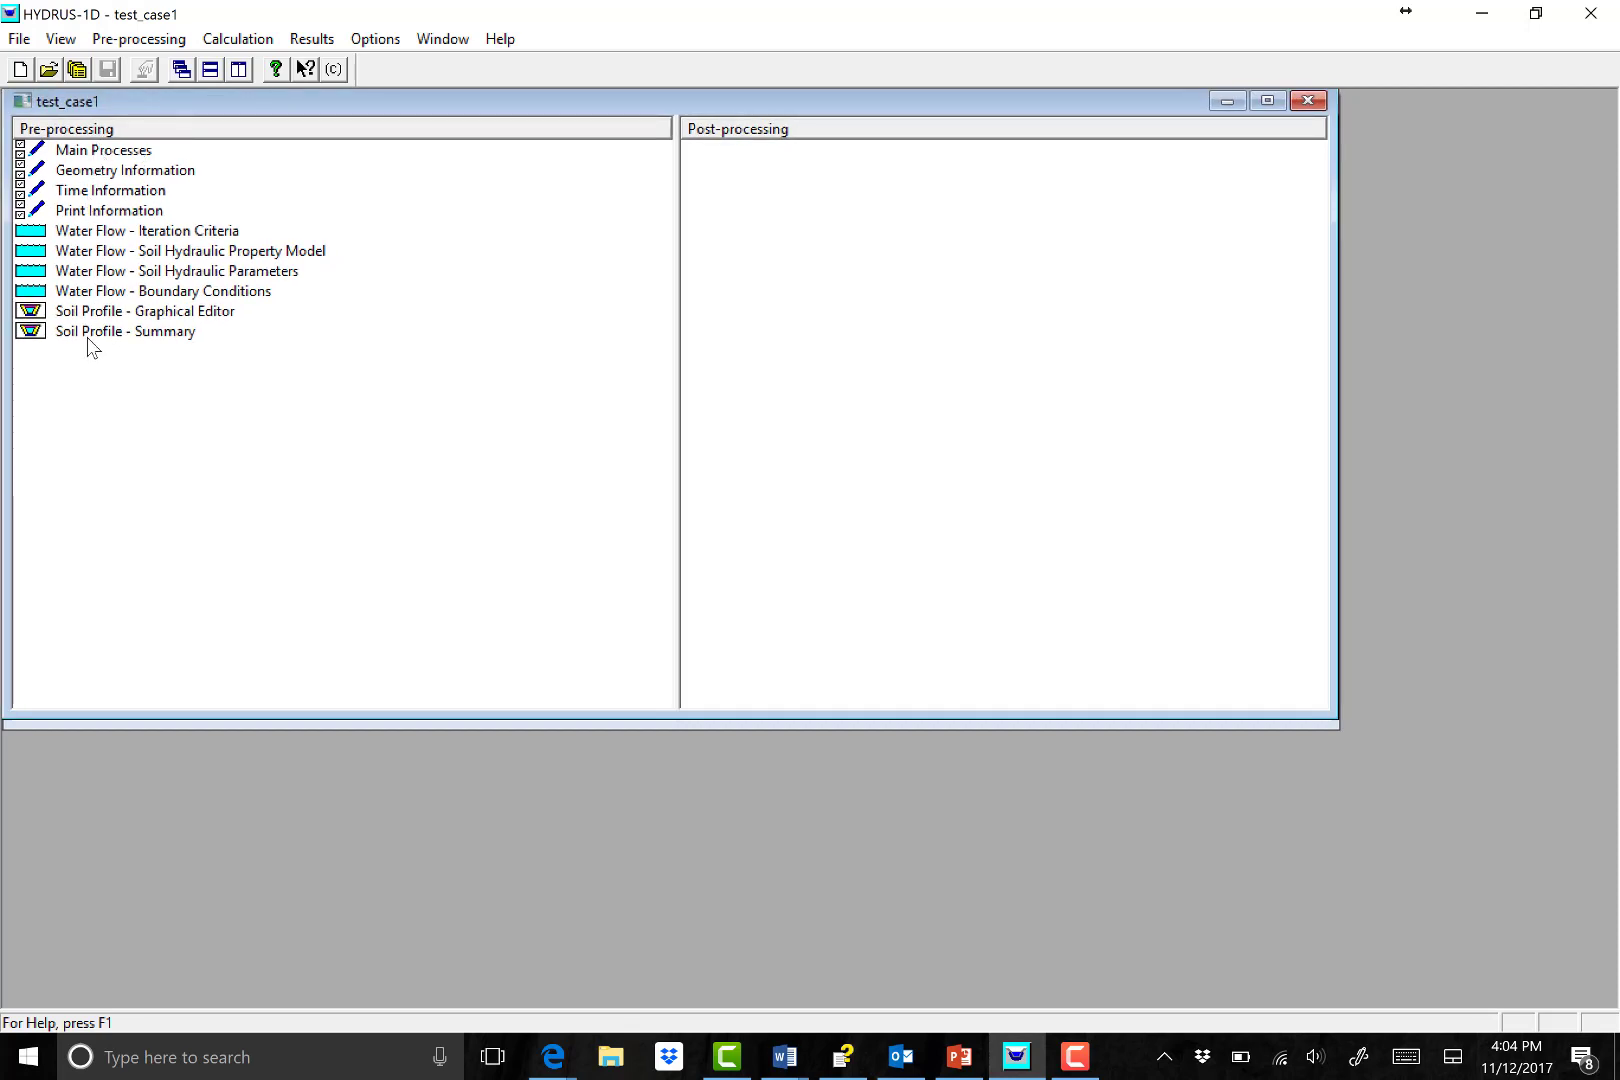
Examine the simulated processes in Main Processes and the length unit and soil profile settings in Geometry Information for test_case1.
left_click(100, 151)
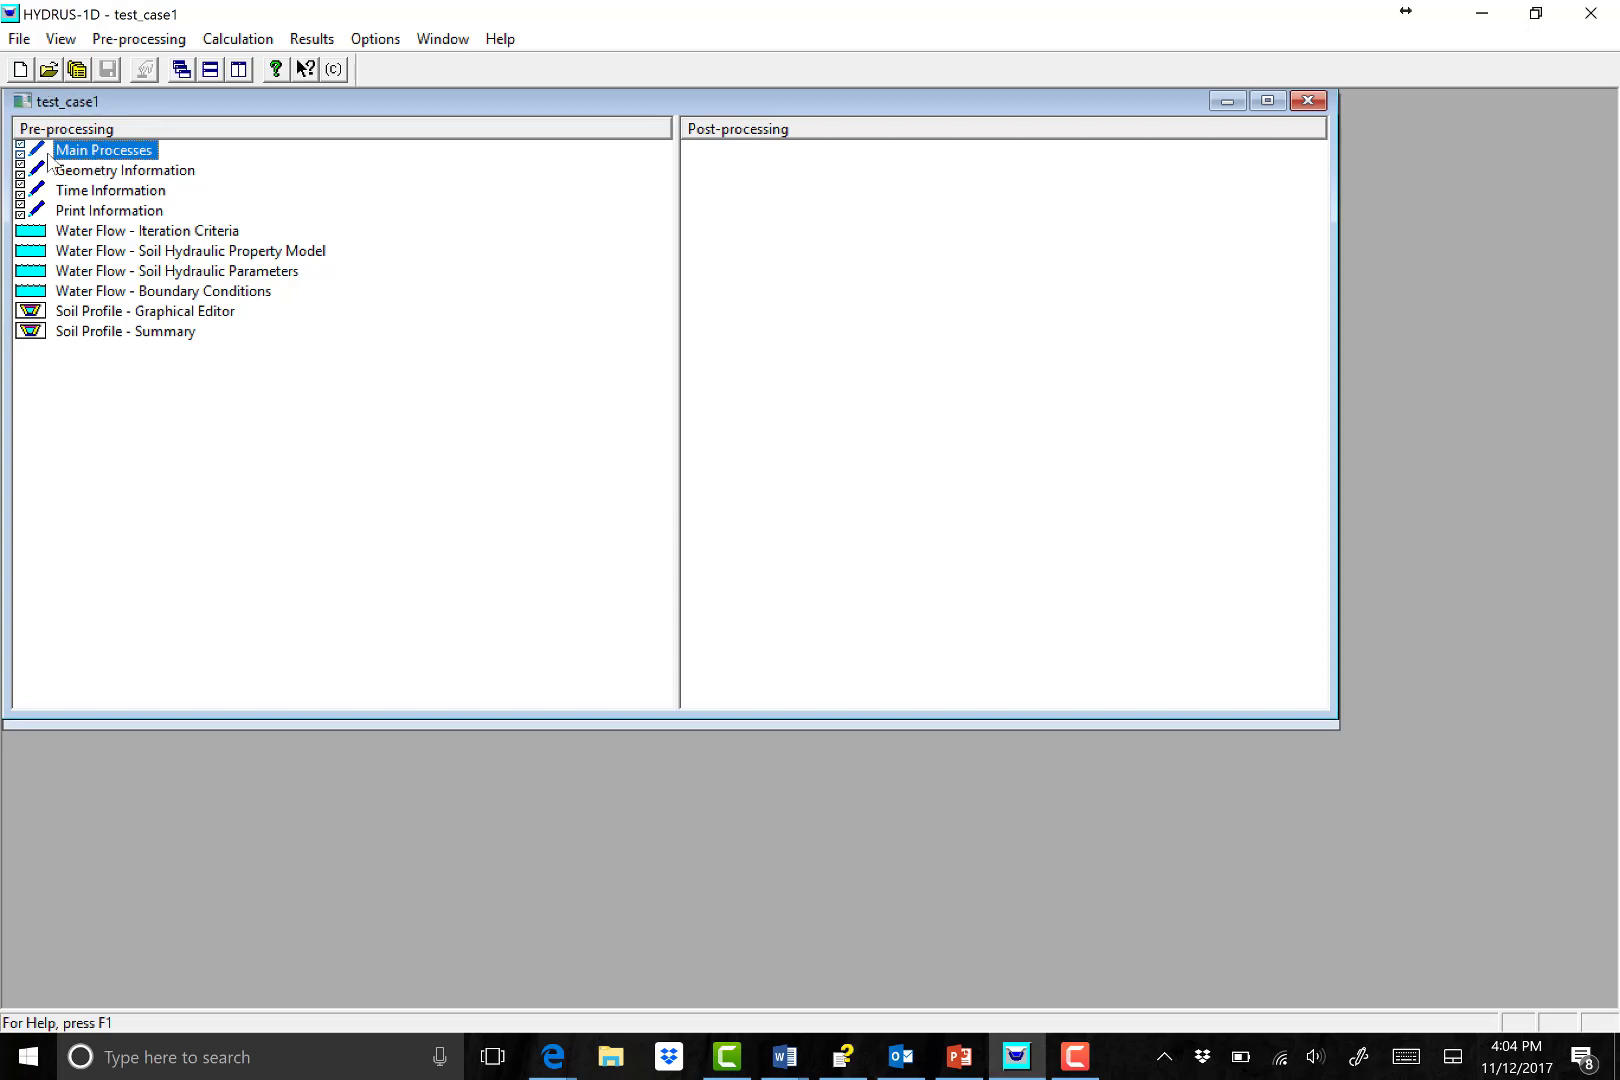
left_click(32, 77)
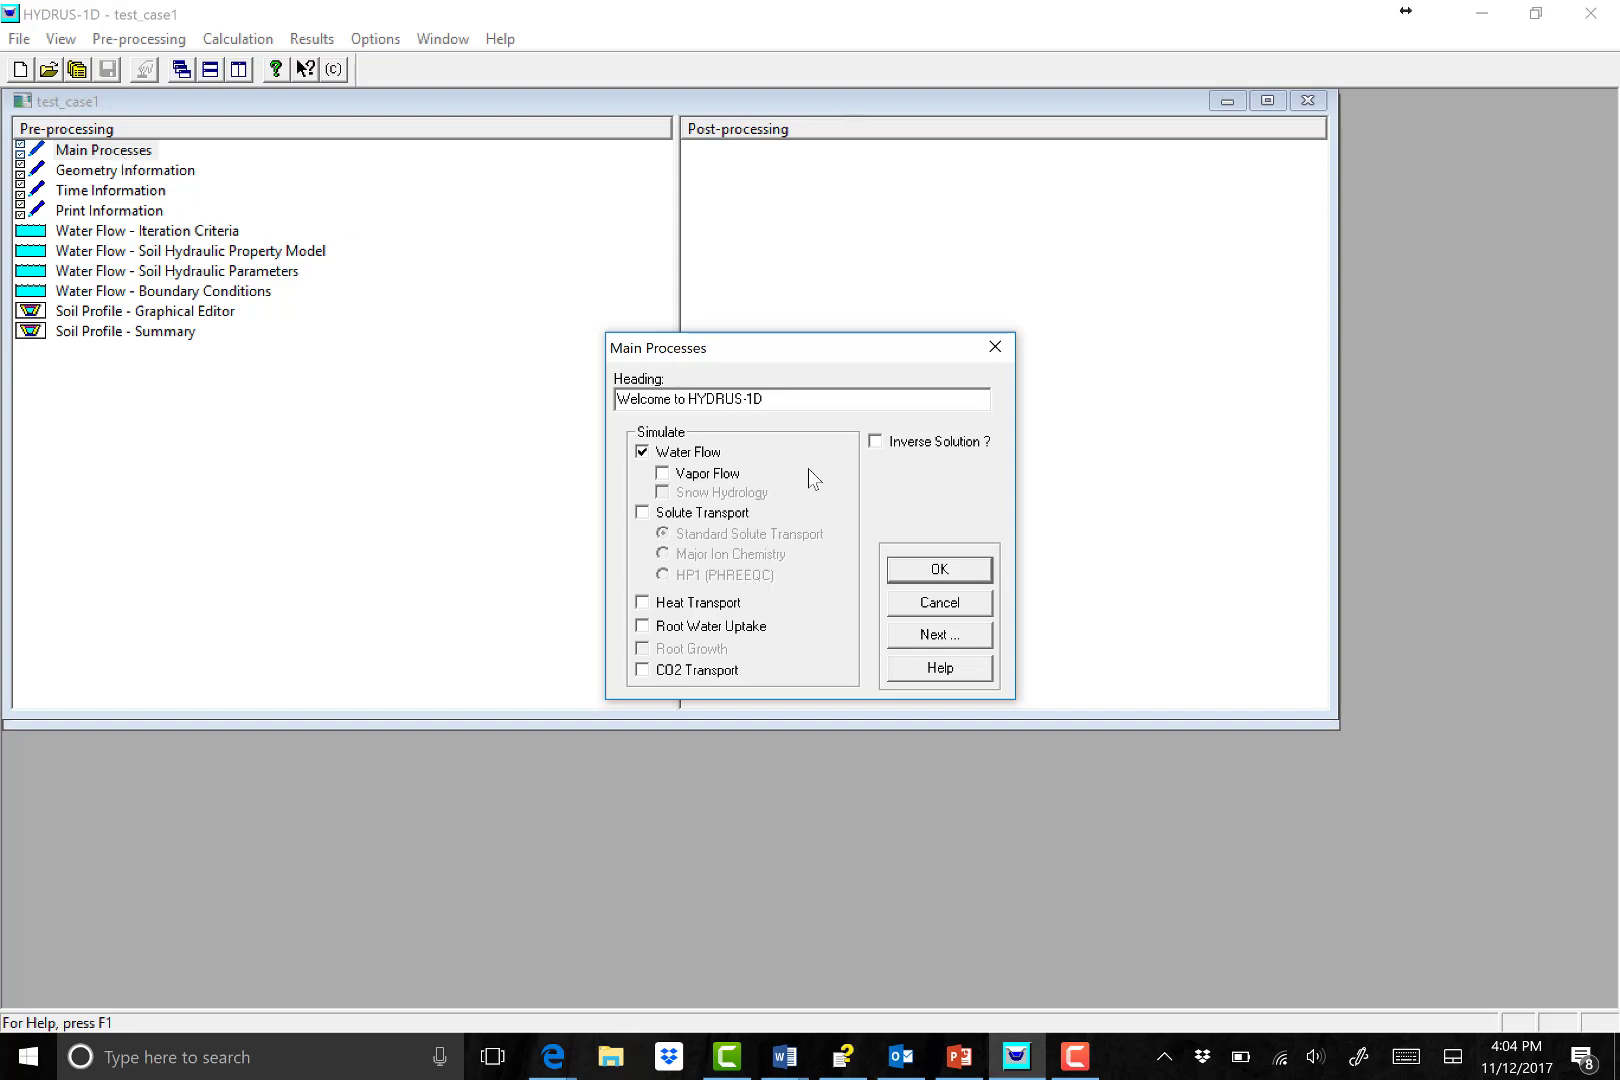
left_click(948, 578)
left_click(940, 570)
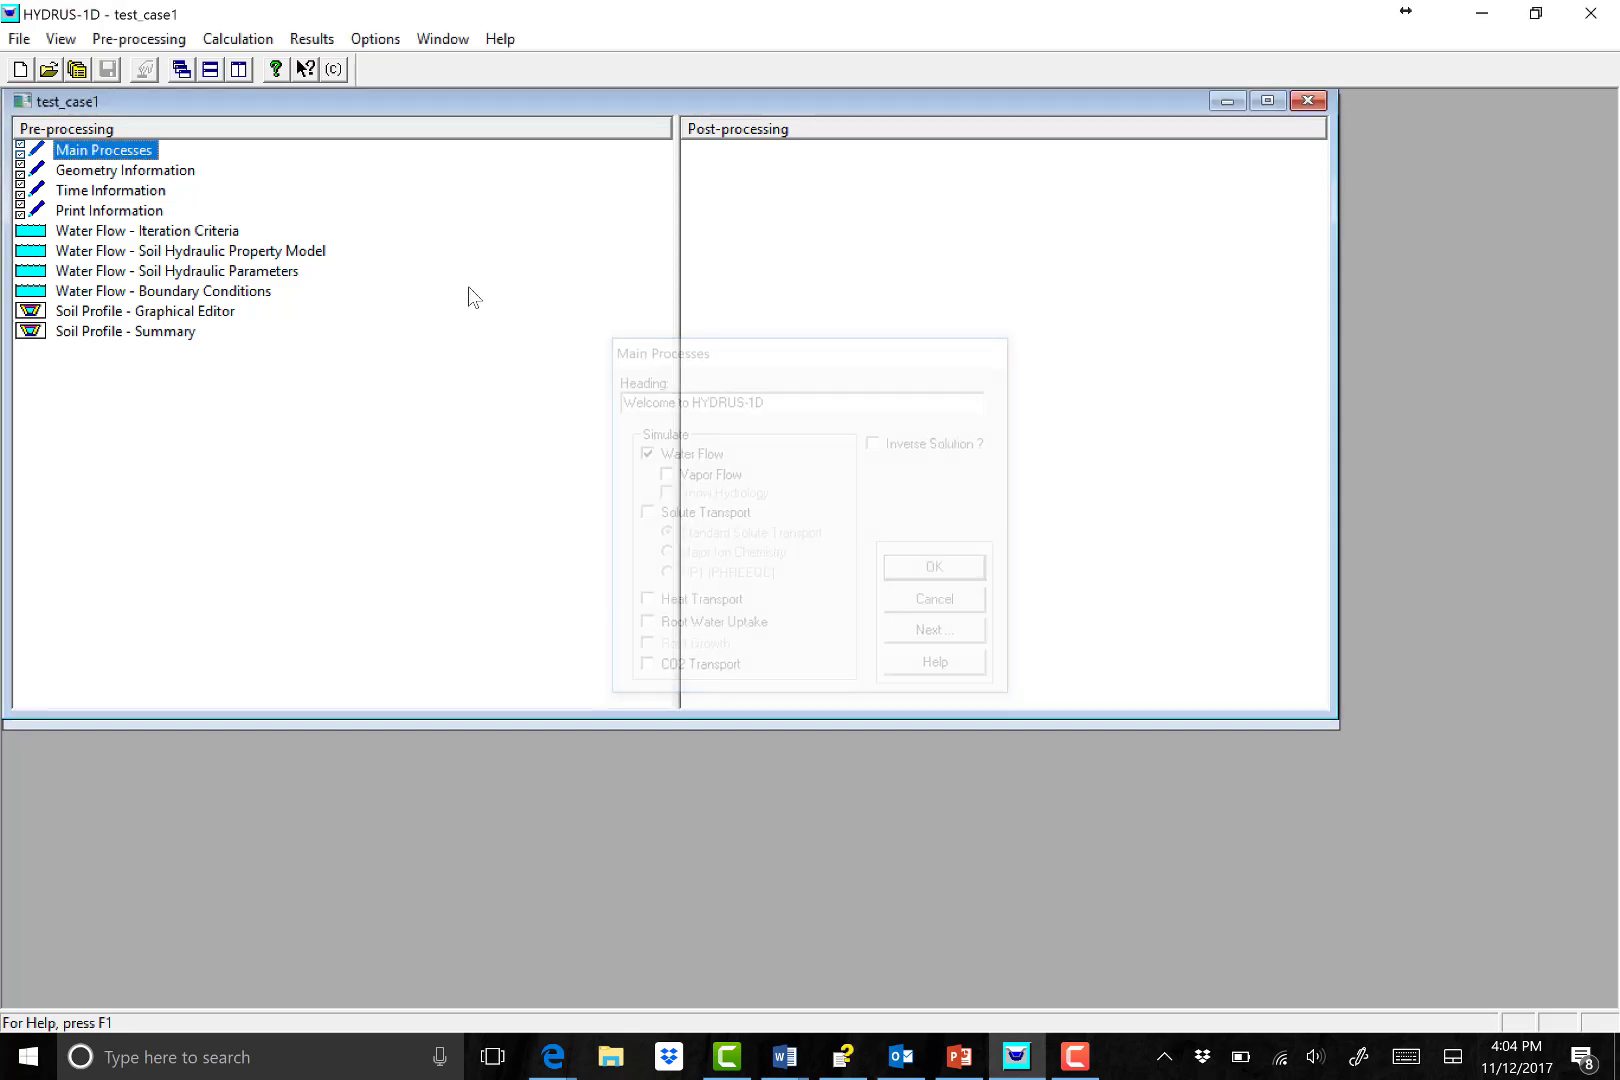
double_click(107, 172)
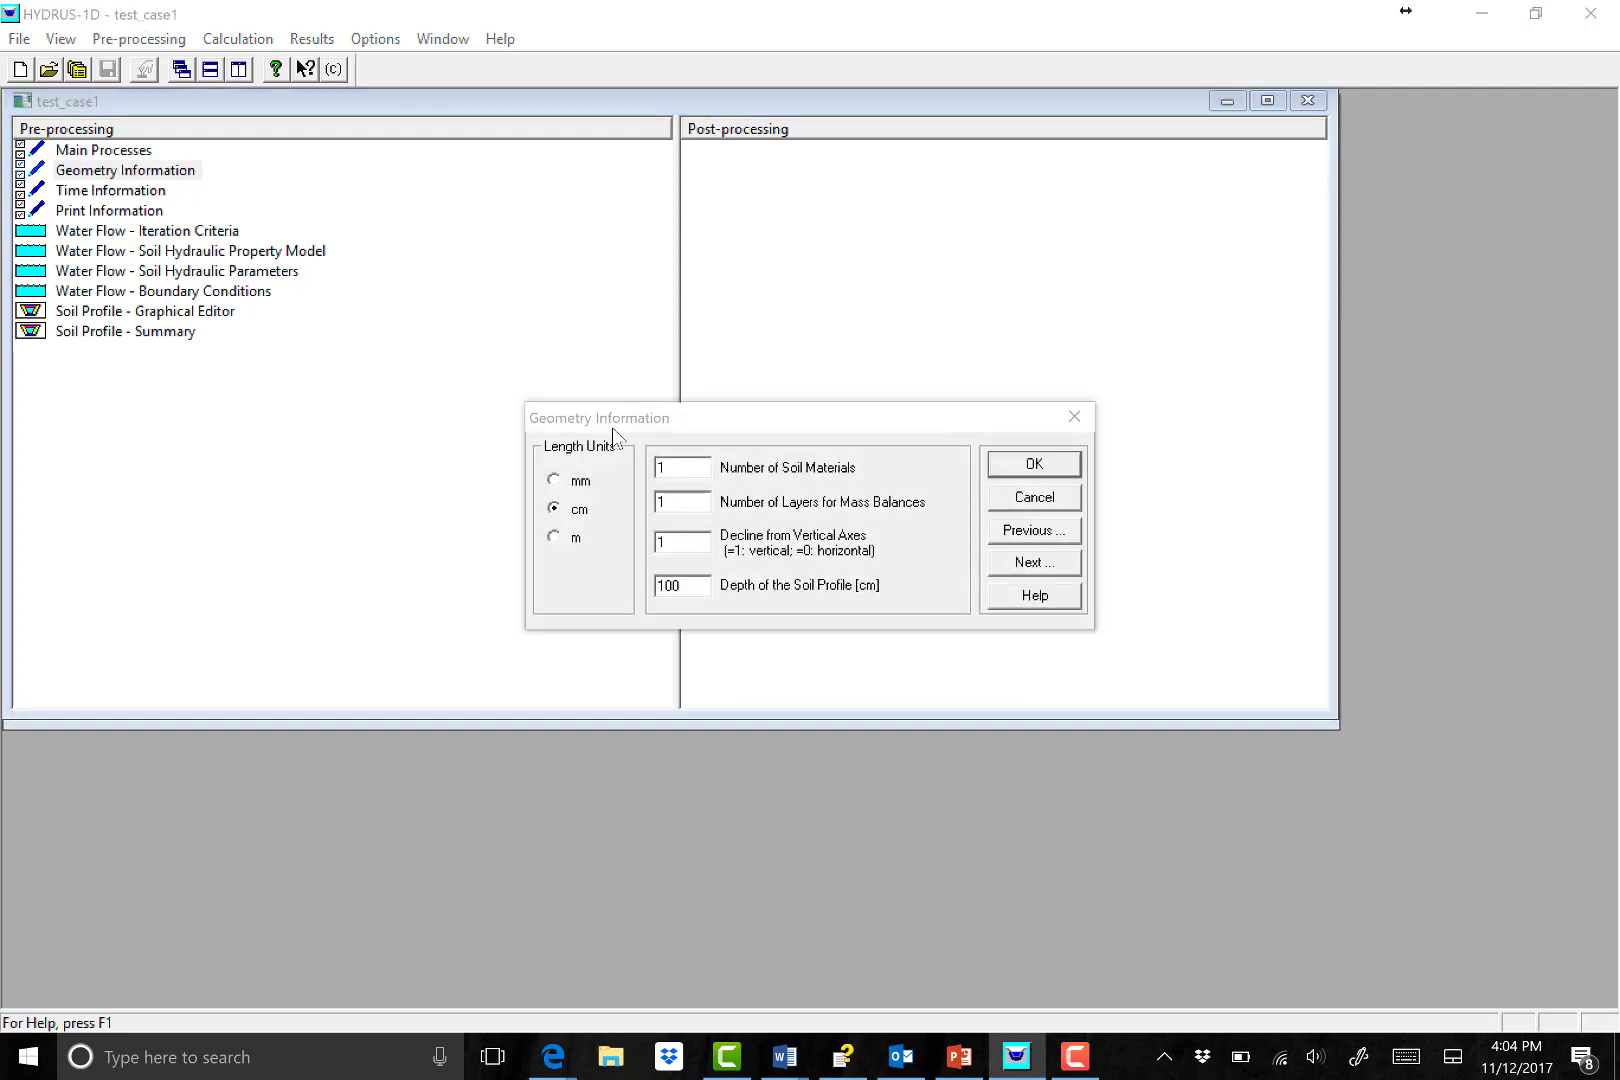
left_click(1057, 464)
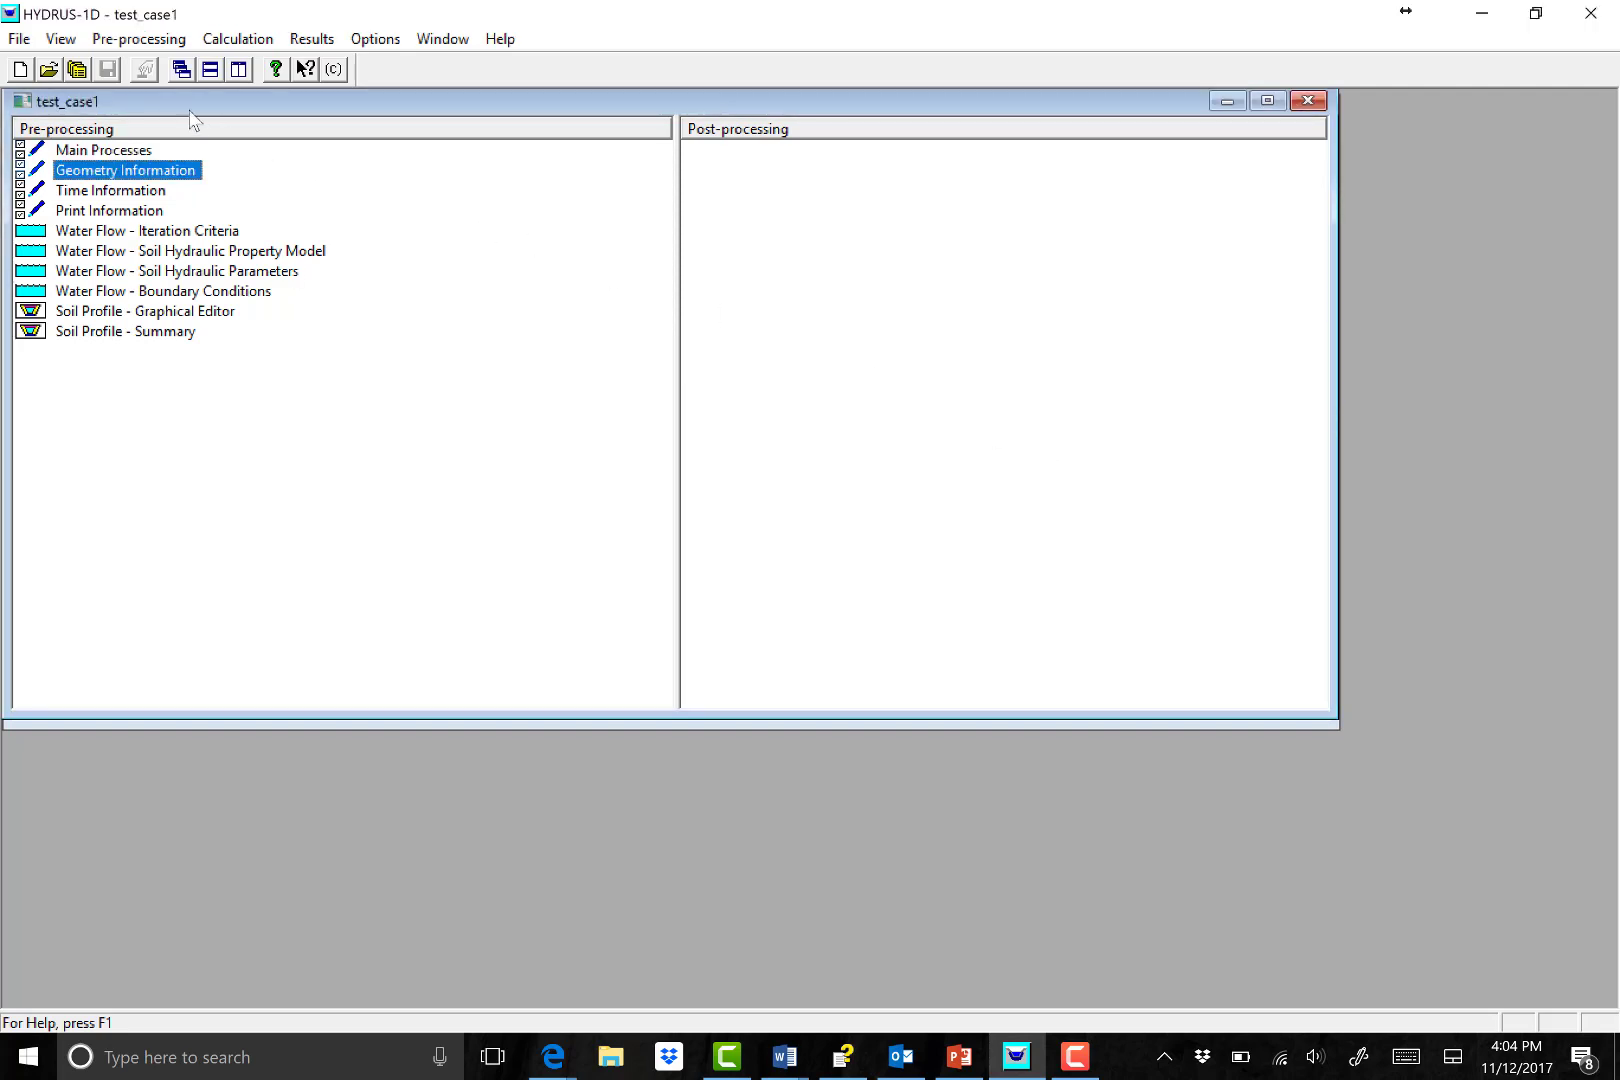
Keep water flow as the only simulated process and change the depth of the soil profile in Geometry Information.
double_click(100, 151)
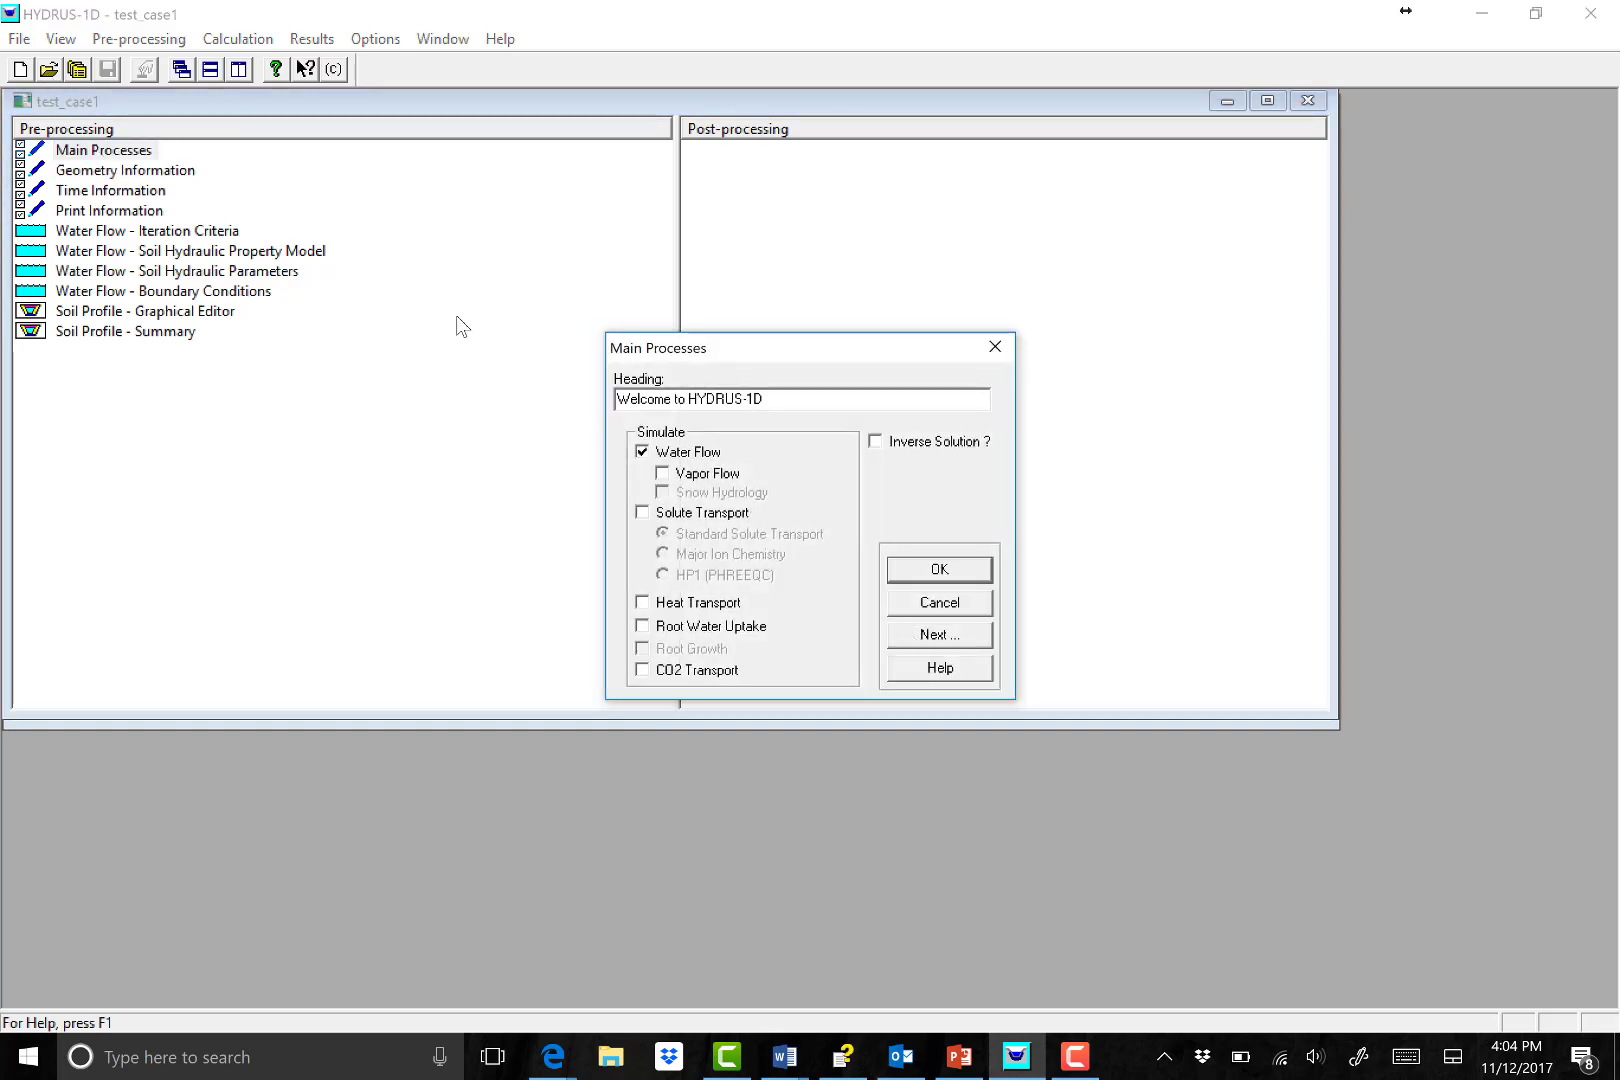
left_click(916, 637)
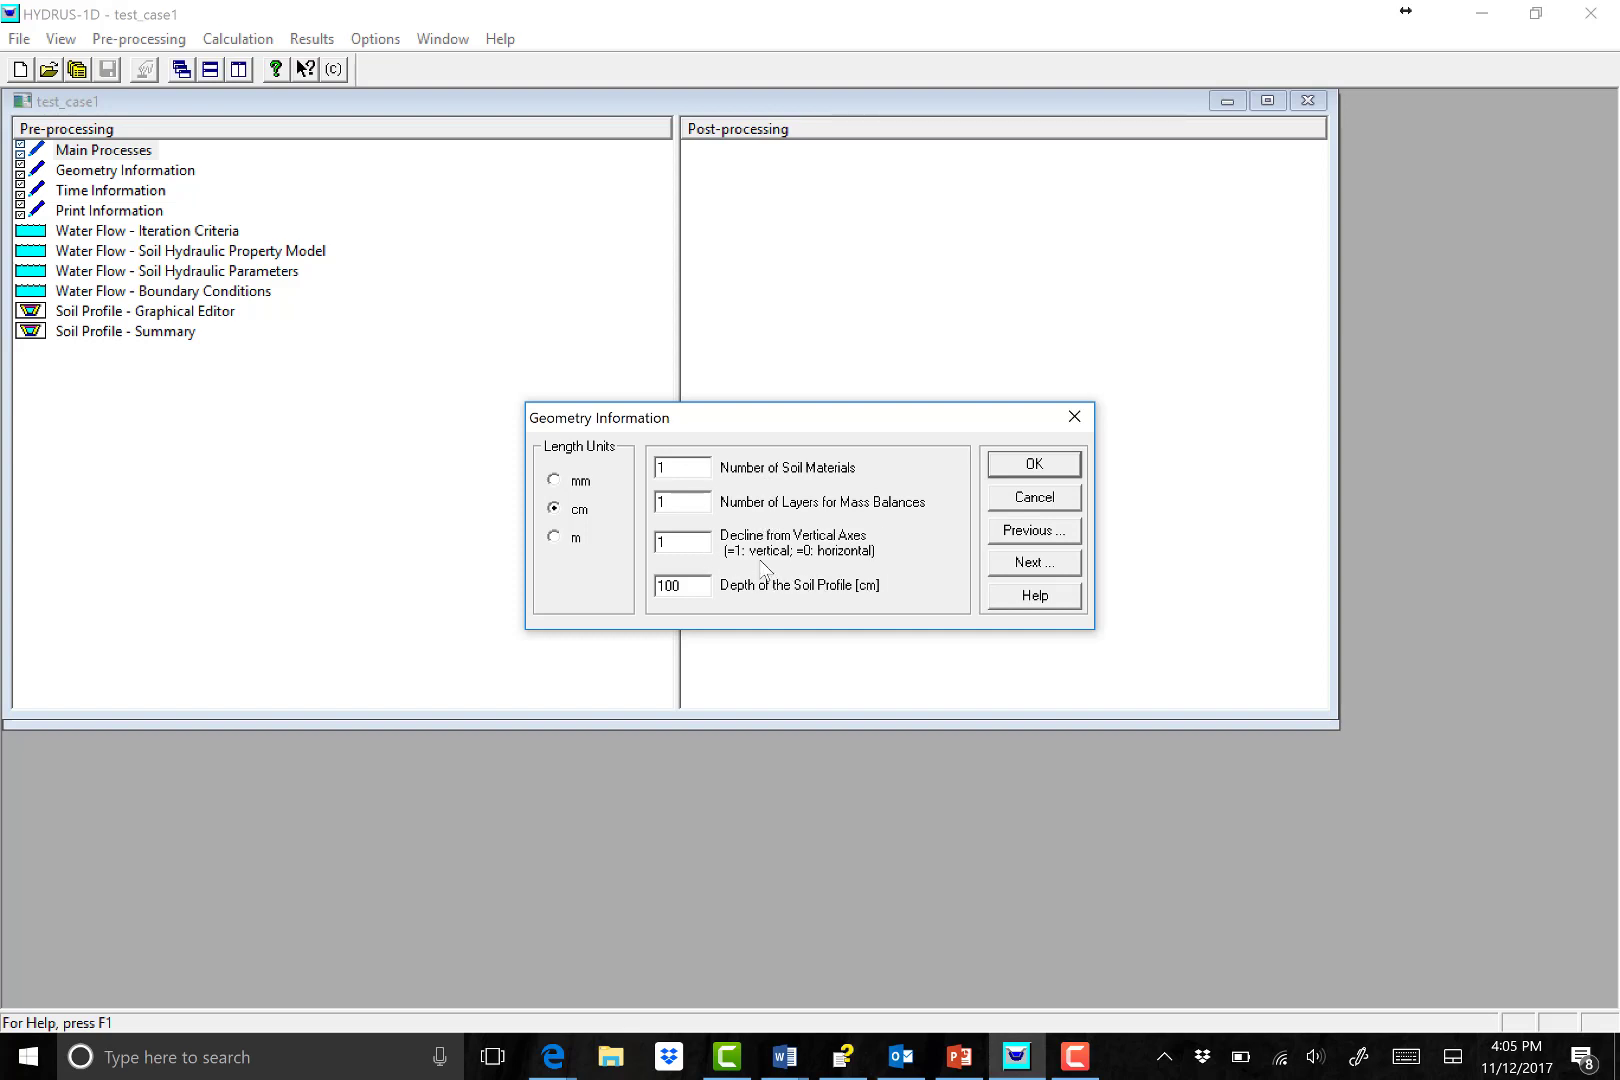
left_click_drag(693, 587, 640, 585)
left_click(1035, 563)
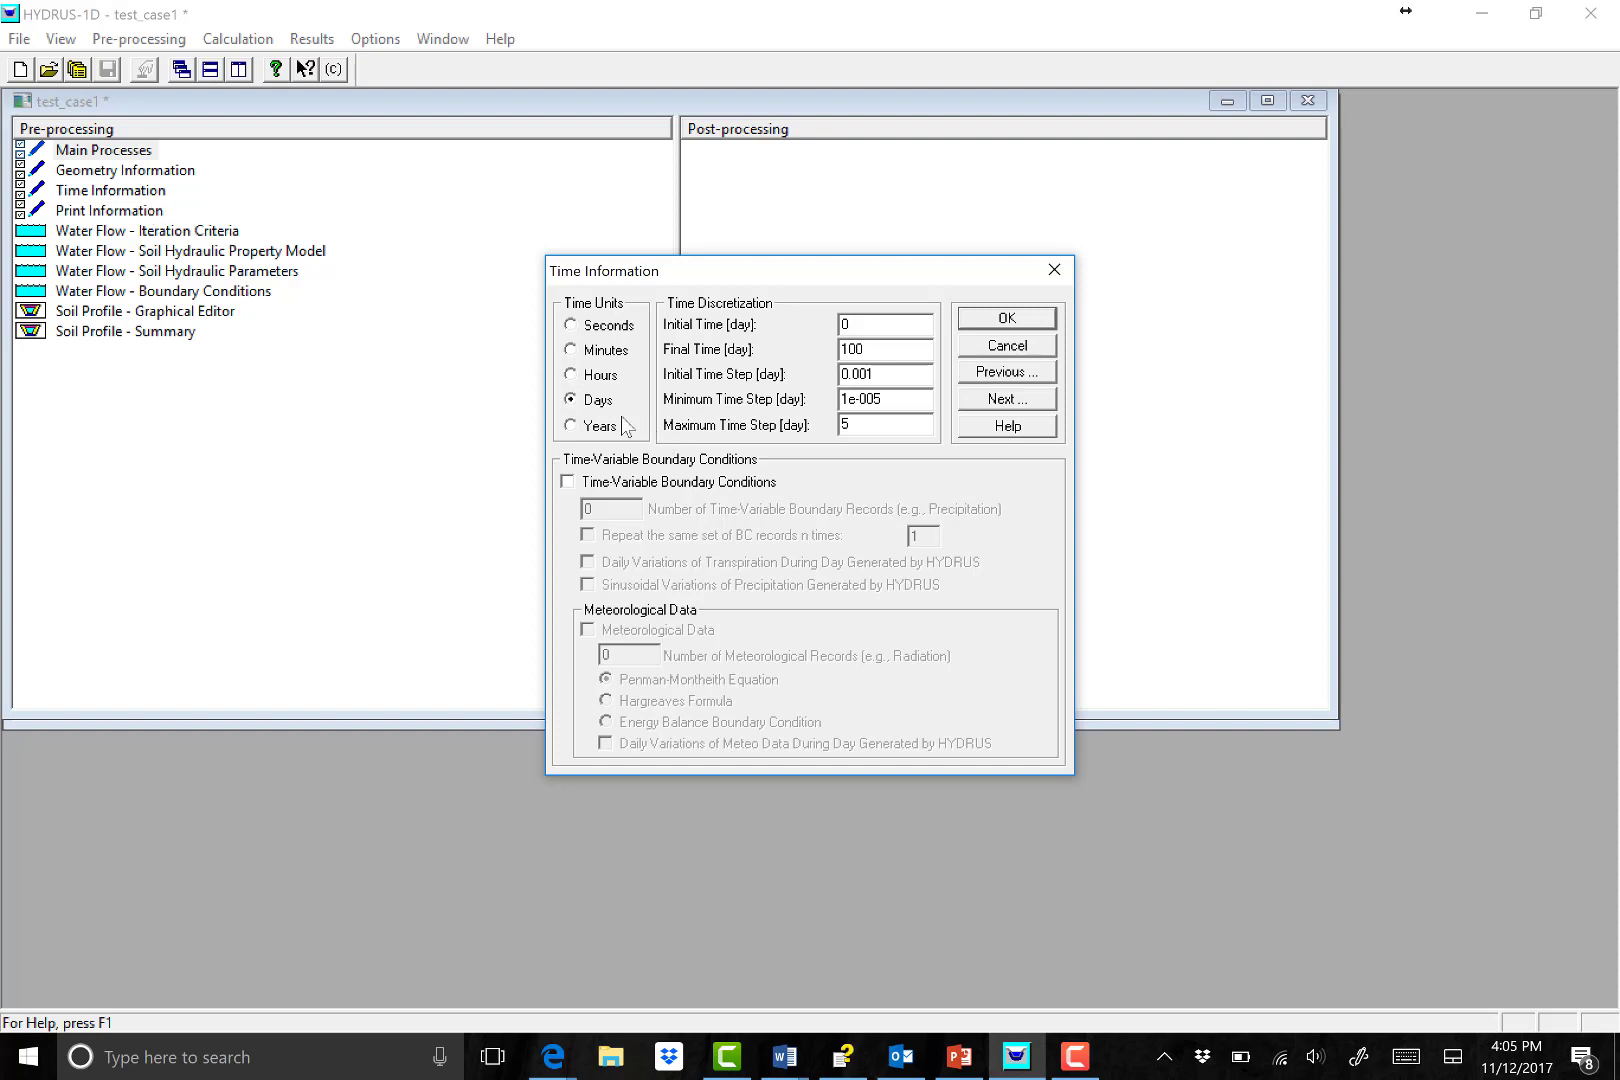
Set the time units to hours, with final time 8, initial time step 1E-6, minimum step 1E-7 and maximum step 0.5.
left_click(573, 377)
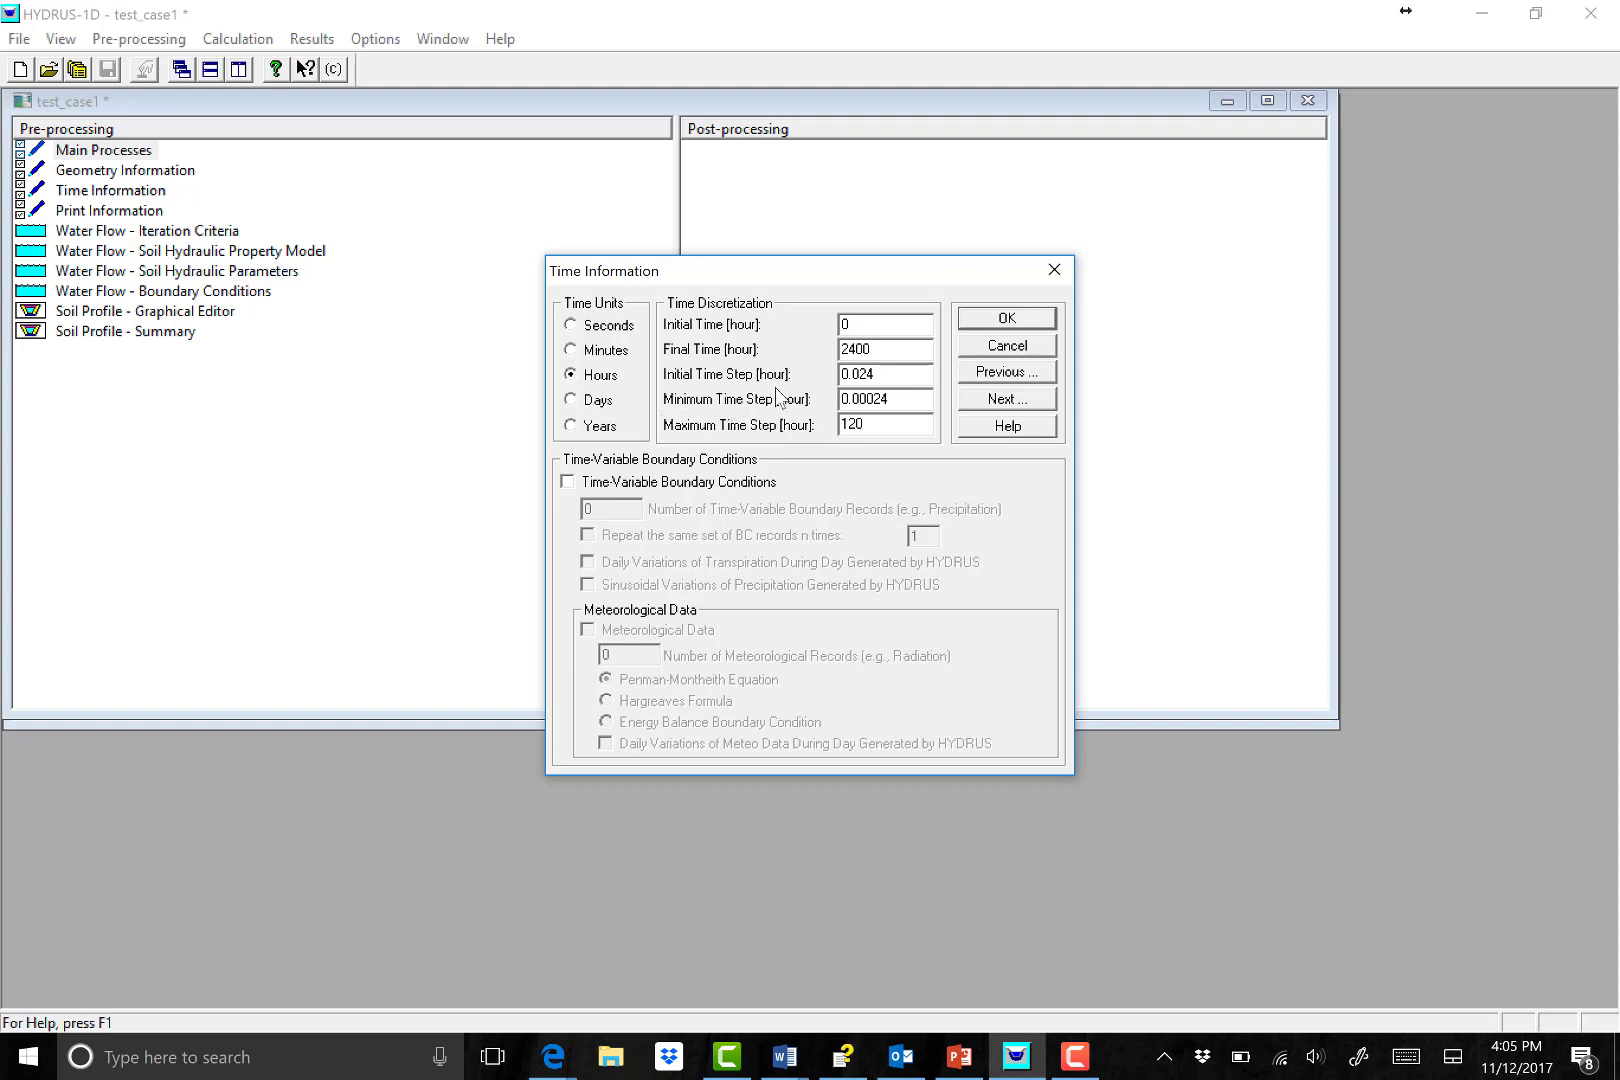
left_click_drag(884, 355, 821, 352)
type("8")
left_click(892, 371)
left_click_drag(892, 371, 782, 366)
type("1E-6")
left_click_drag(922, 403, 825, 403)
type("1E-7")
left_click_drag(876, 425, 812, 426)
type("0.5")
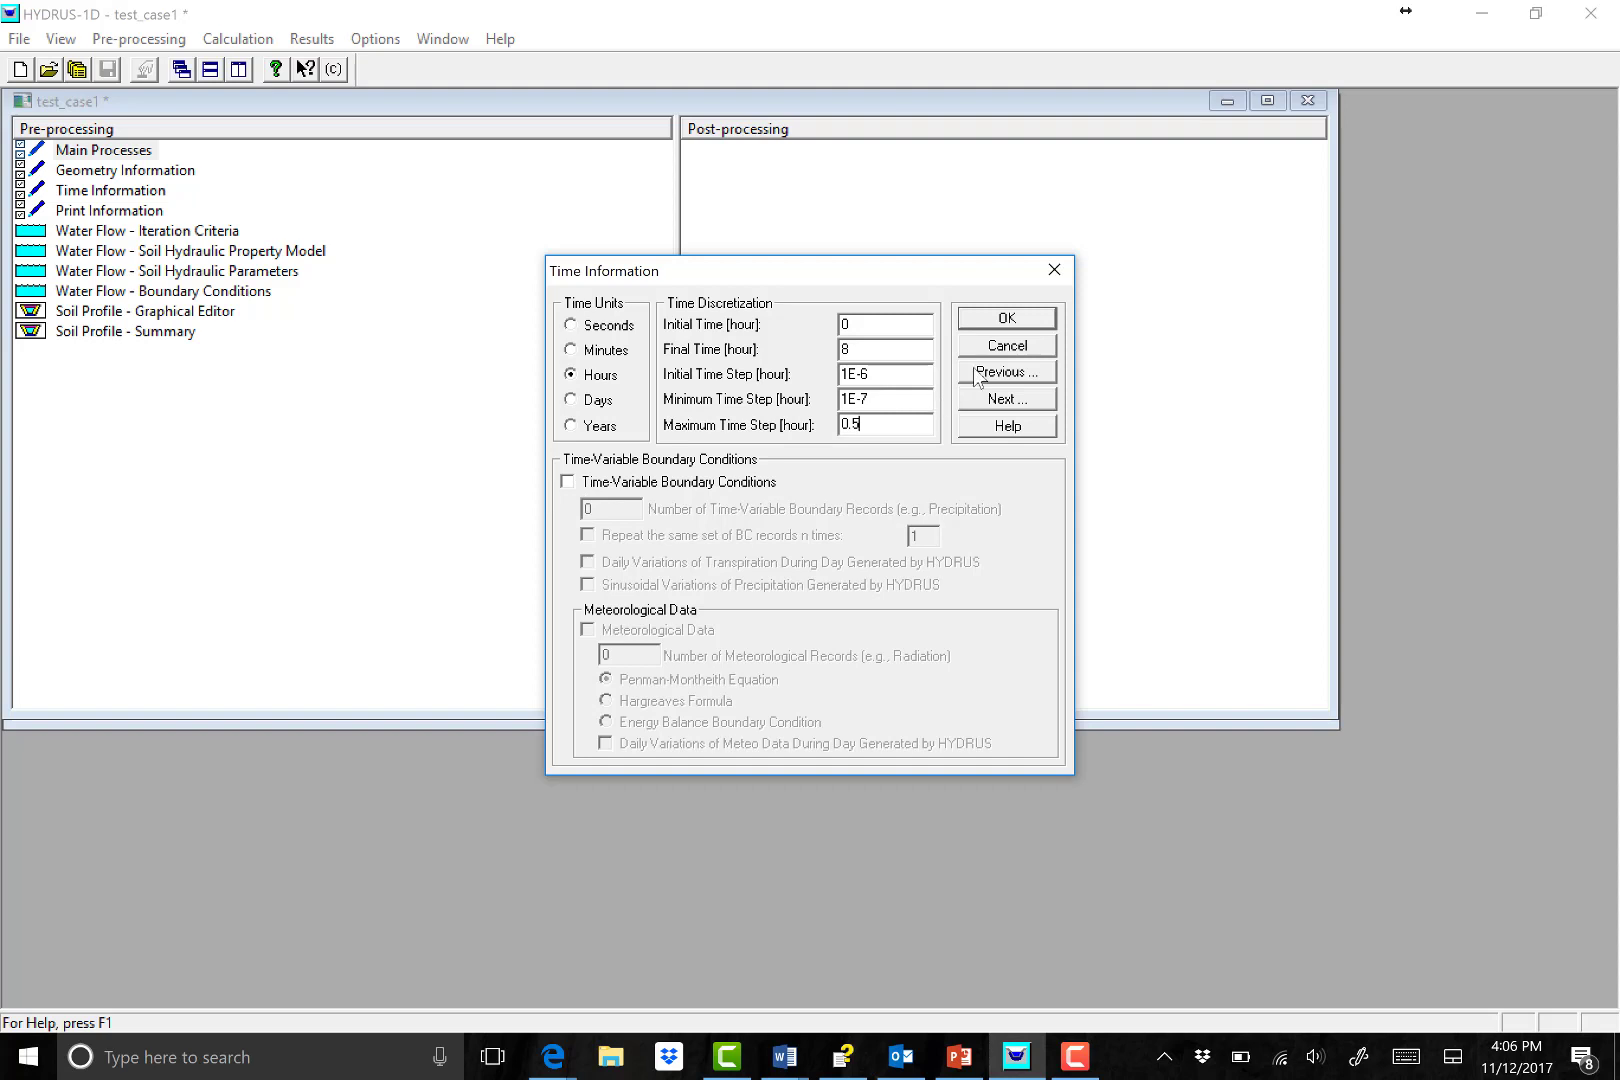
left_click(1012, 402)
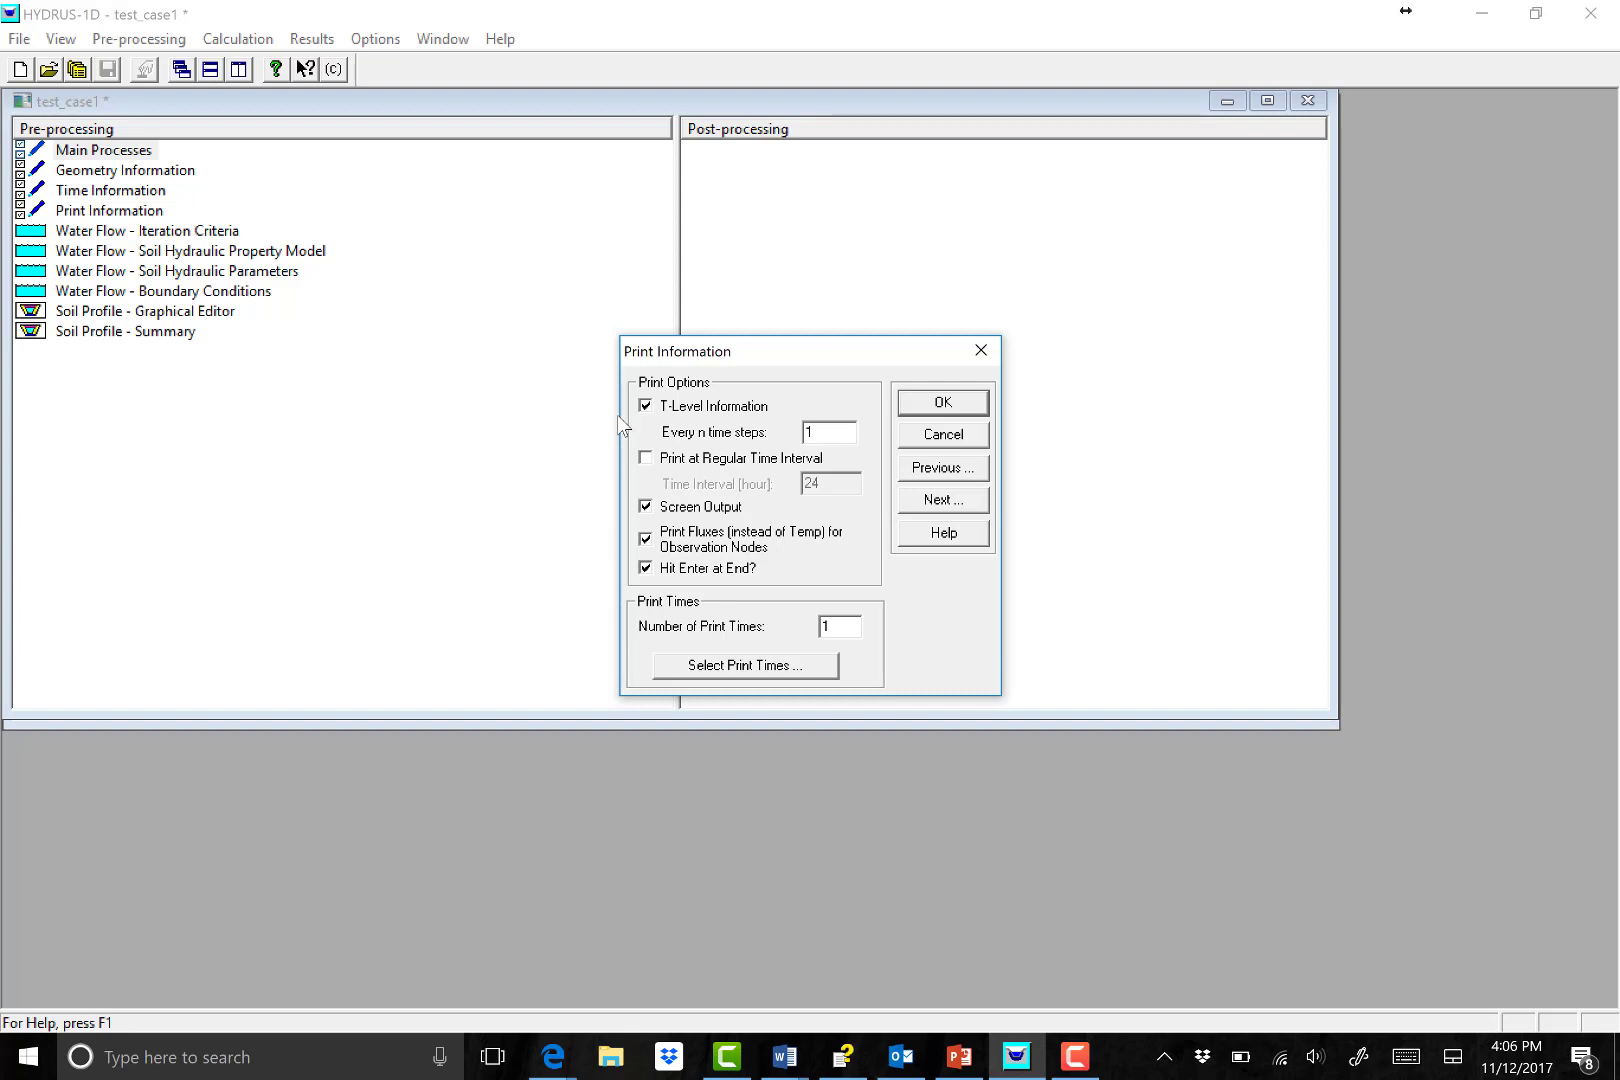
Enable printing at a regular time interval of 1 hour and set the number of print times to 5.
left_click(646, 459)
double_click(818, 485)
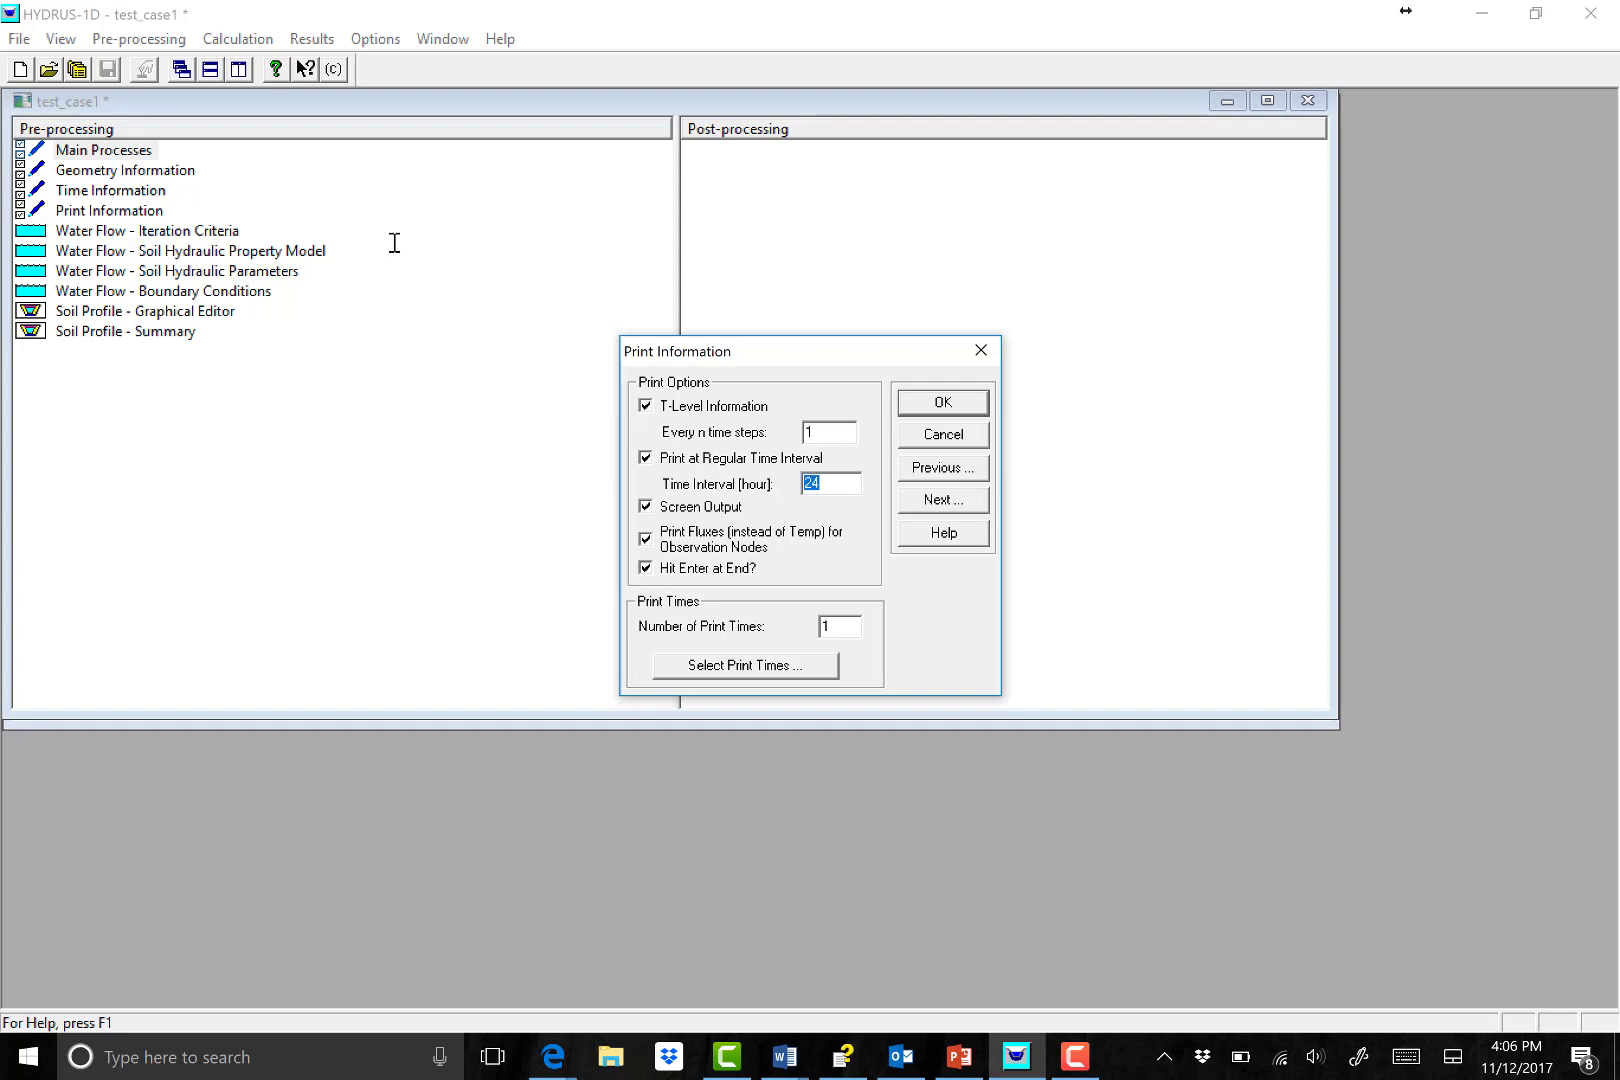
type("1")
key("BackSpace")
type("5")
Set the five print times to 0.5, 1, 2, 4 and 8 hours, and accept the print information.
left_click(749, 666)
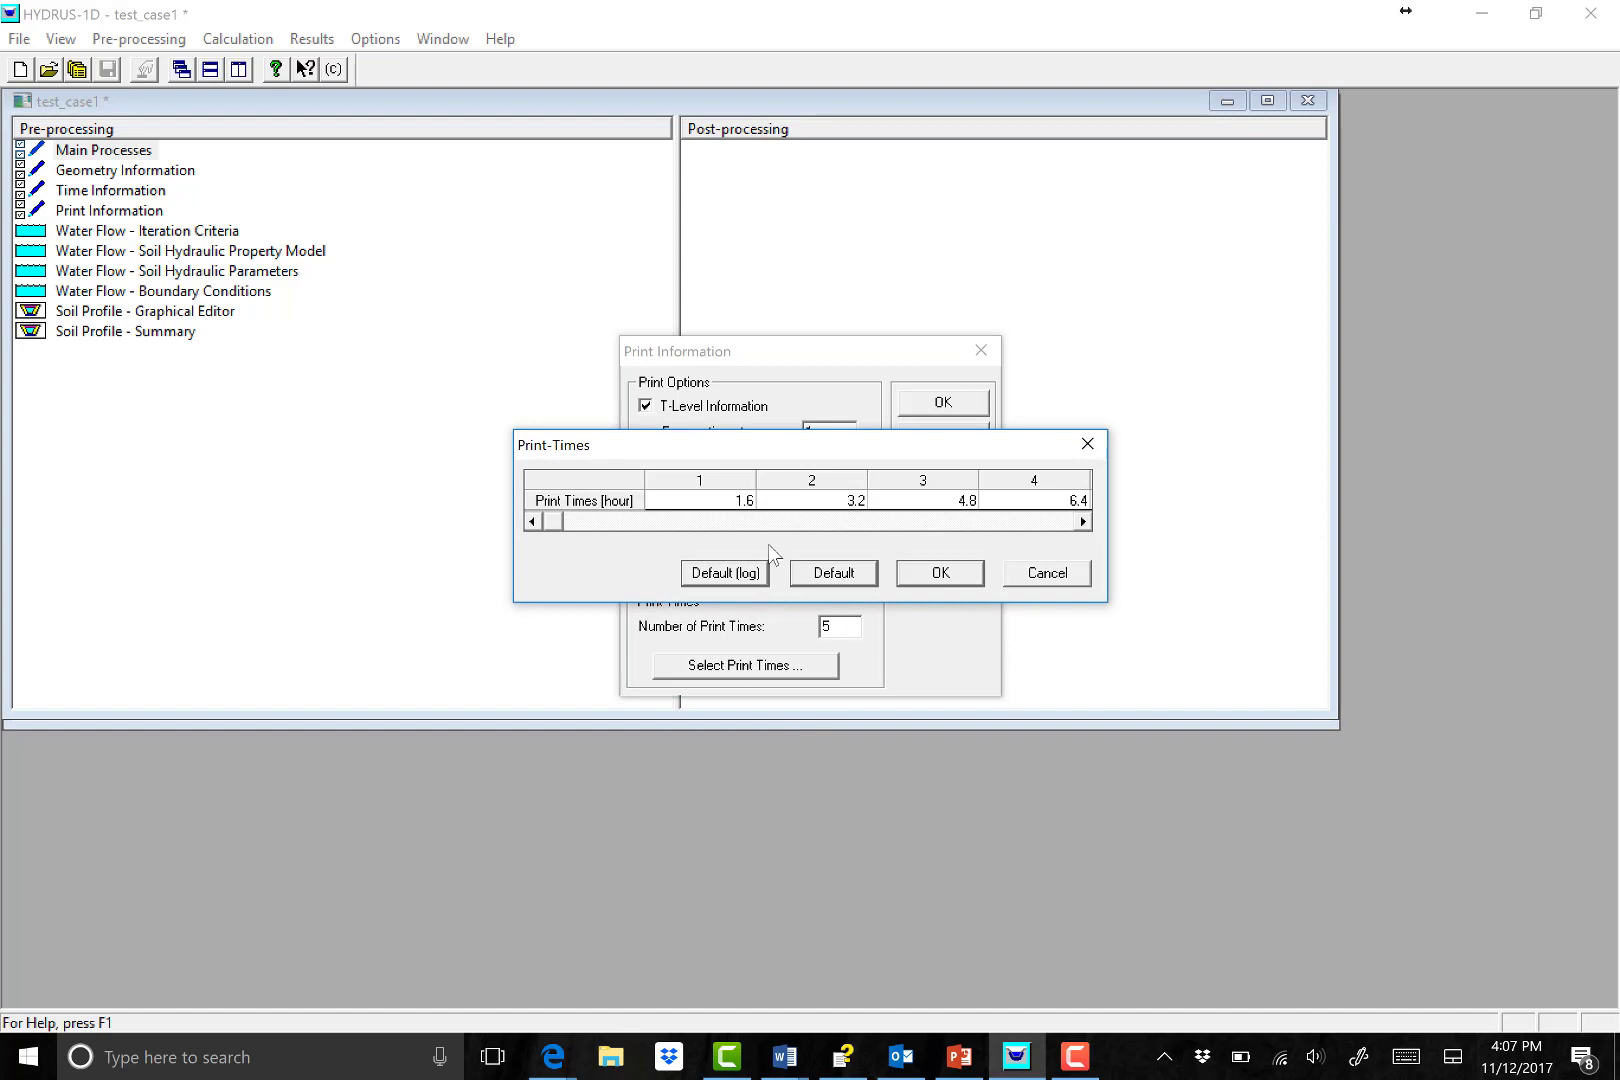
left_click(735, 504)
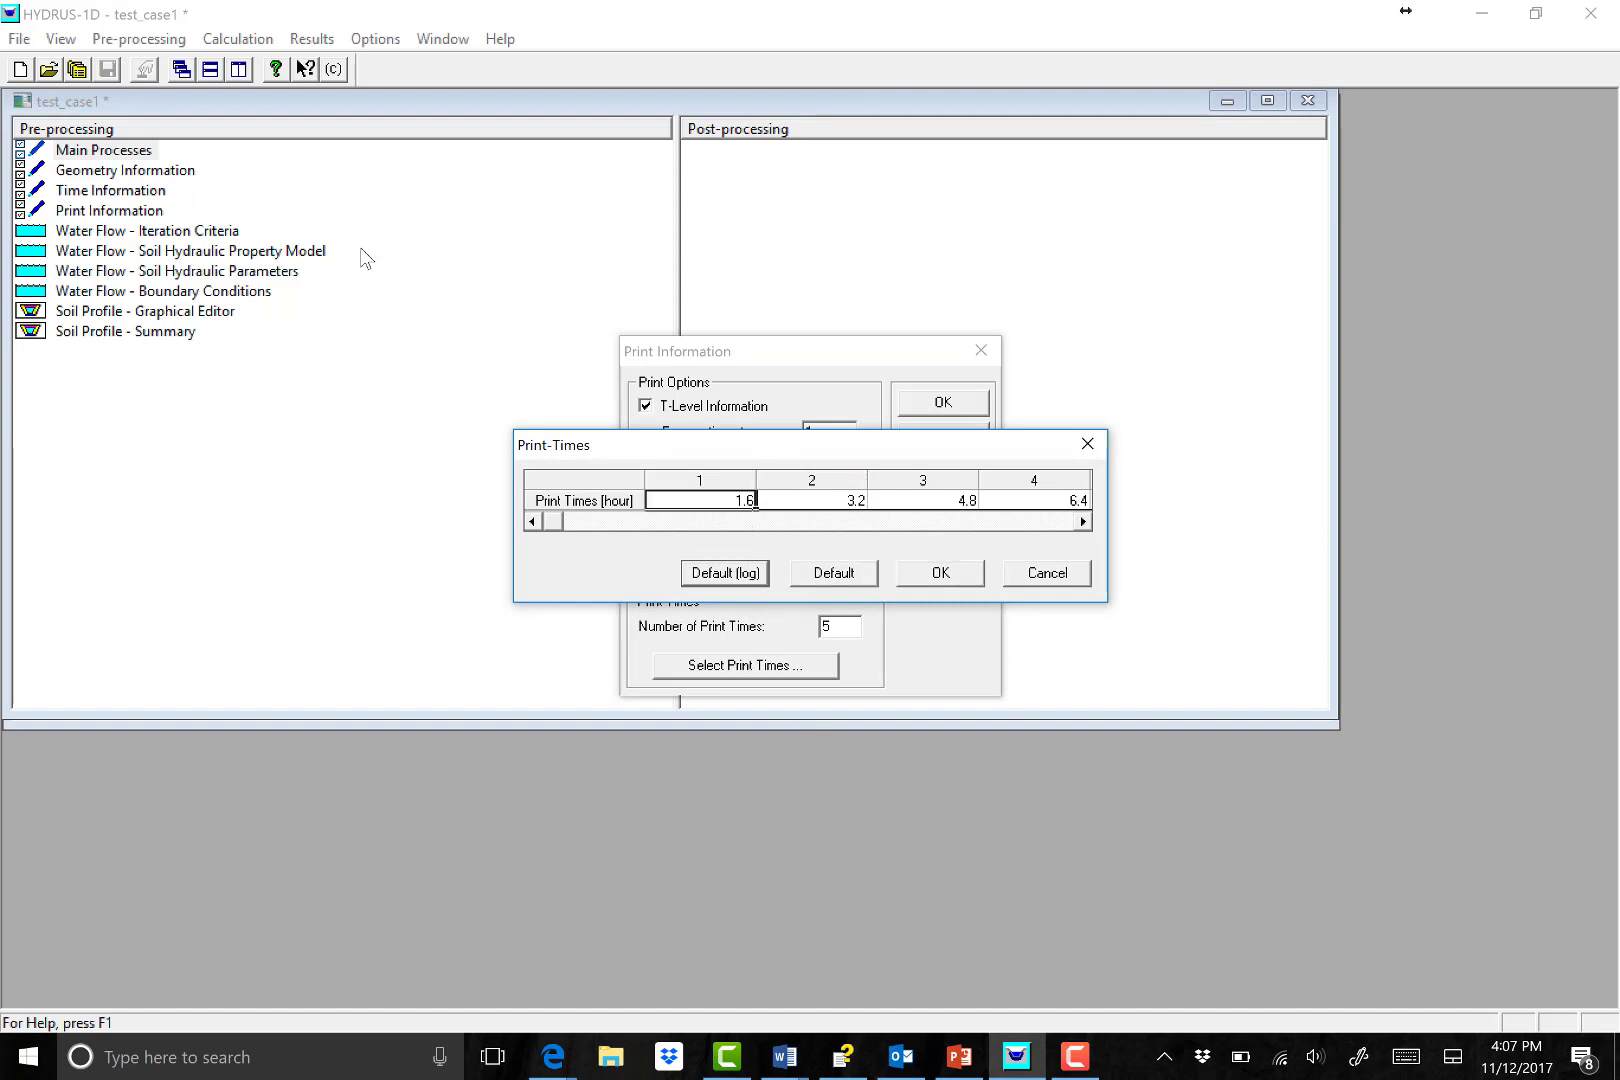
type("0.5")
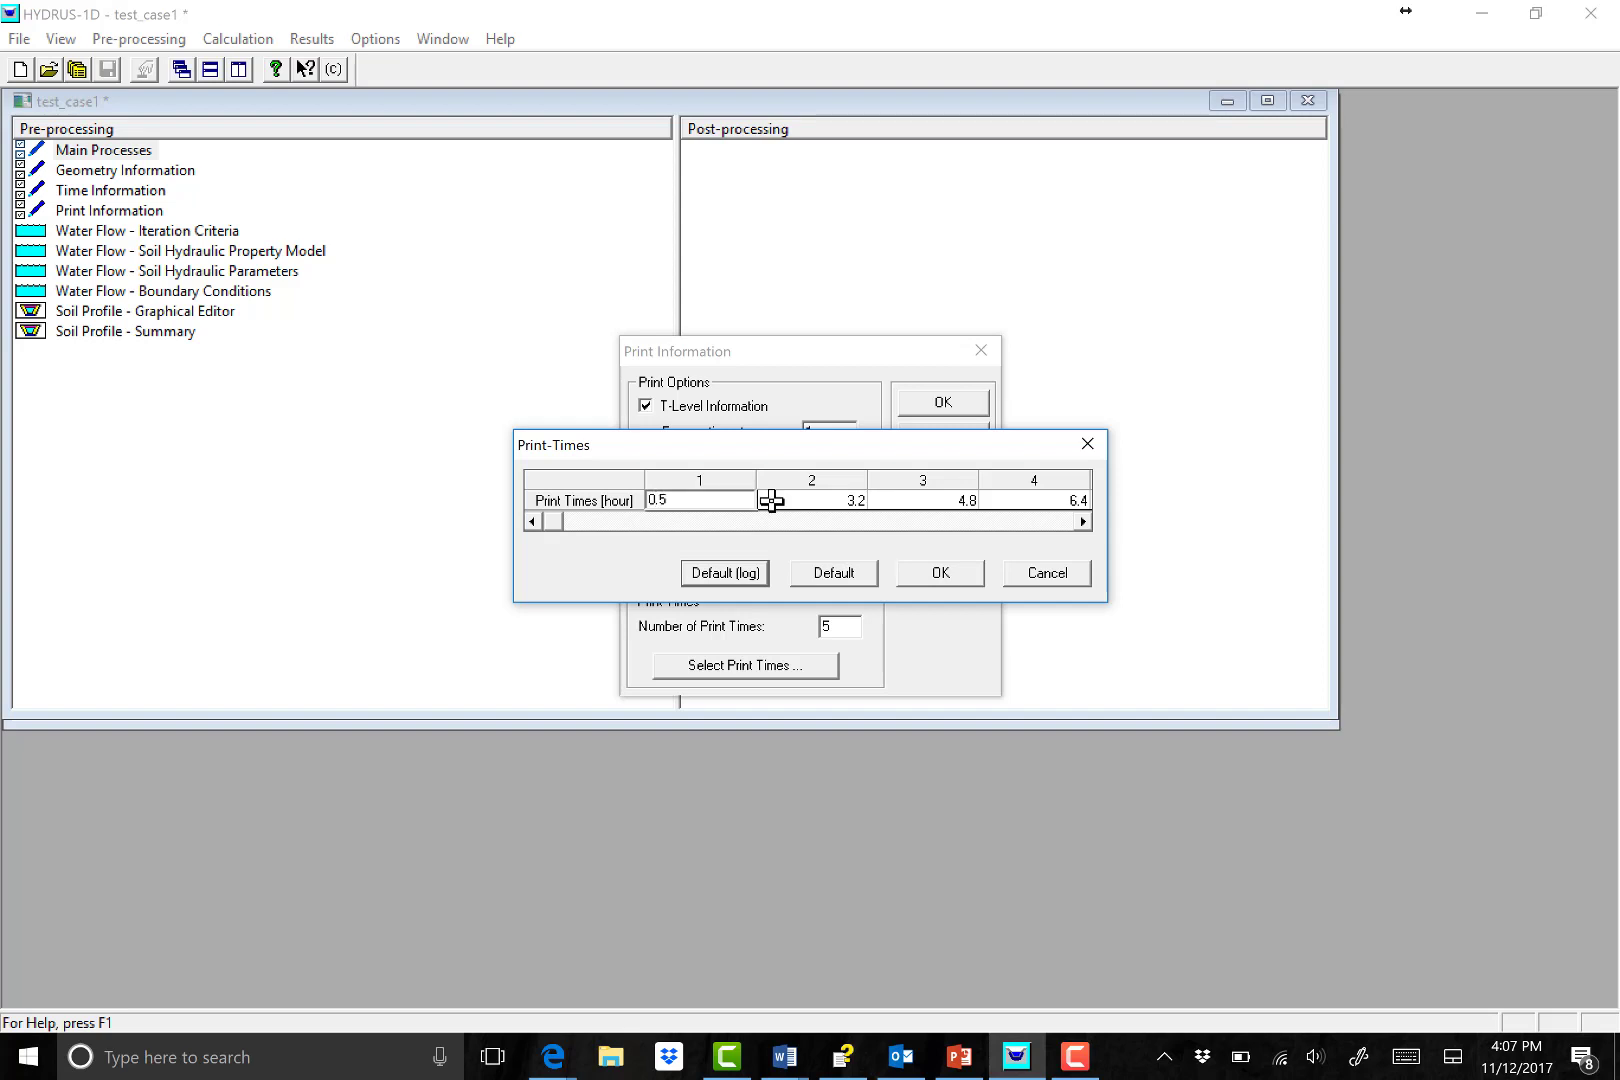
left_click(856, 502)
type("1")
left_click(930, 501)
type("12")
key("BackSpace")
key("BackSpace")
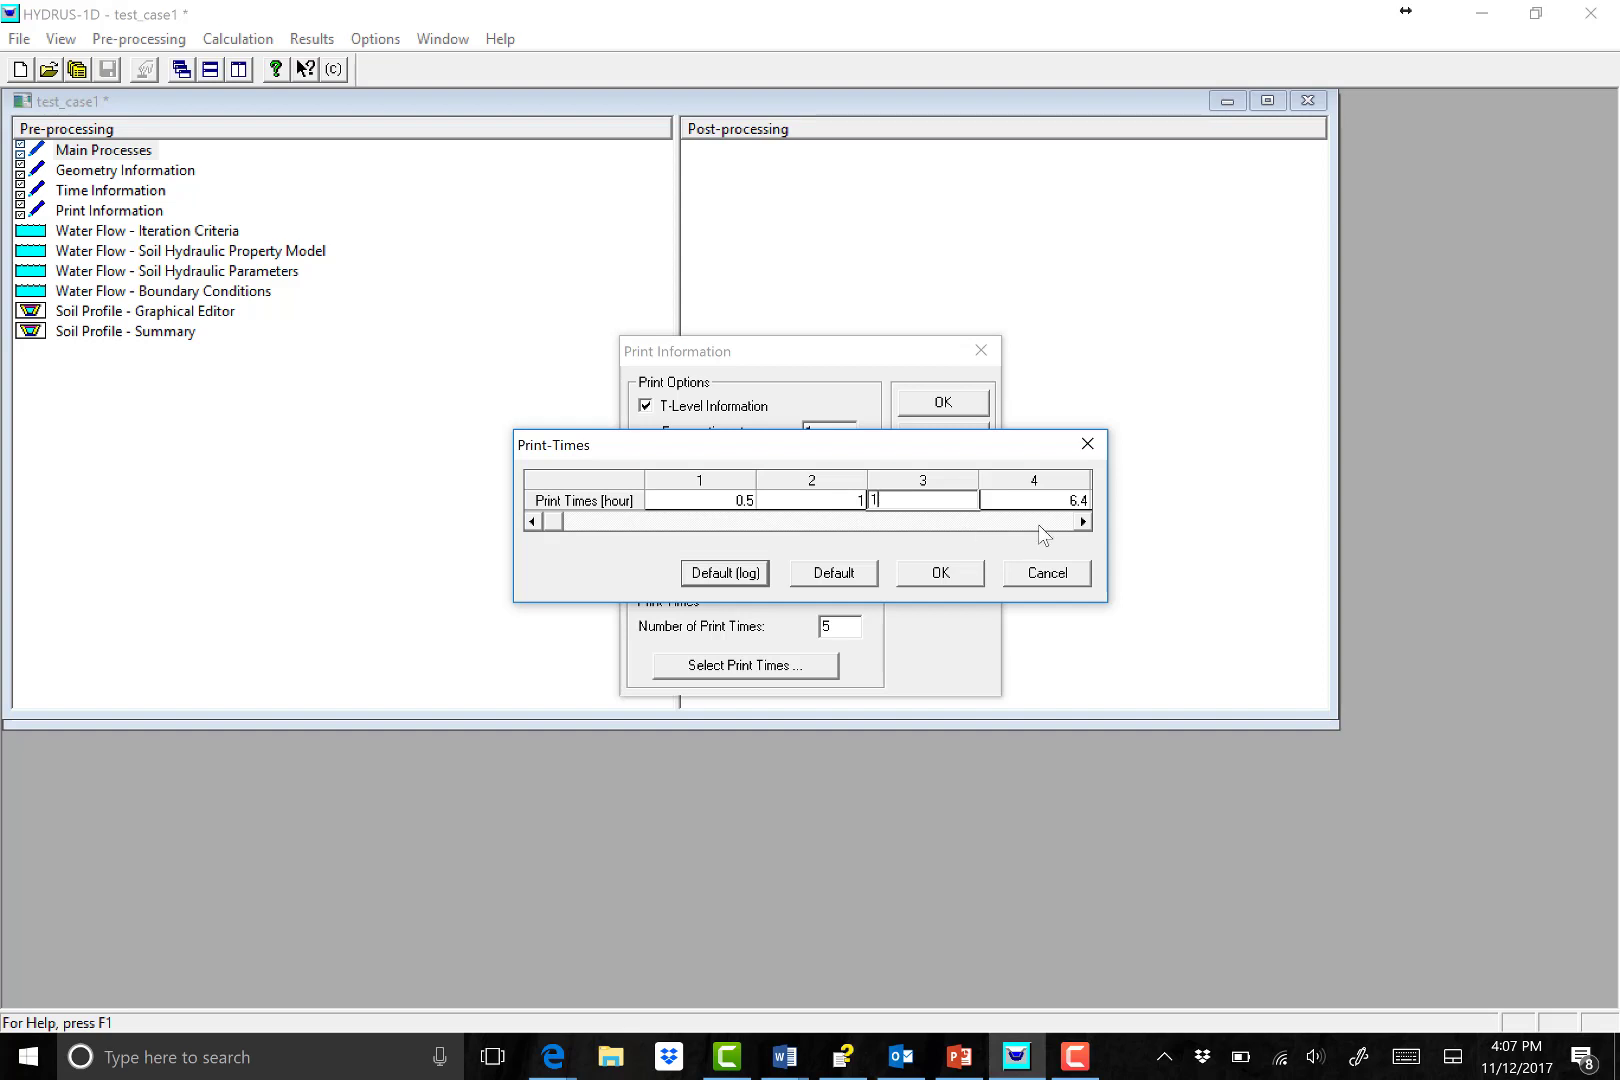
type("2")
left_click(1057, 503)
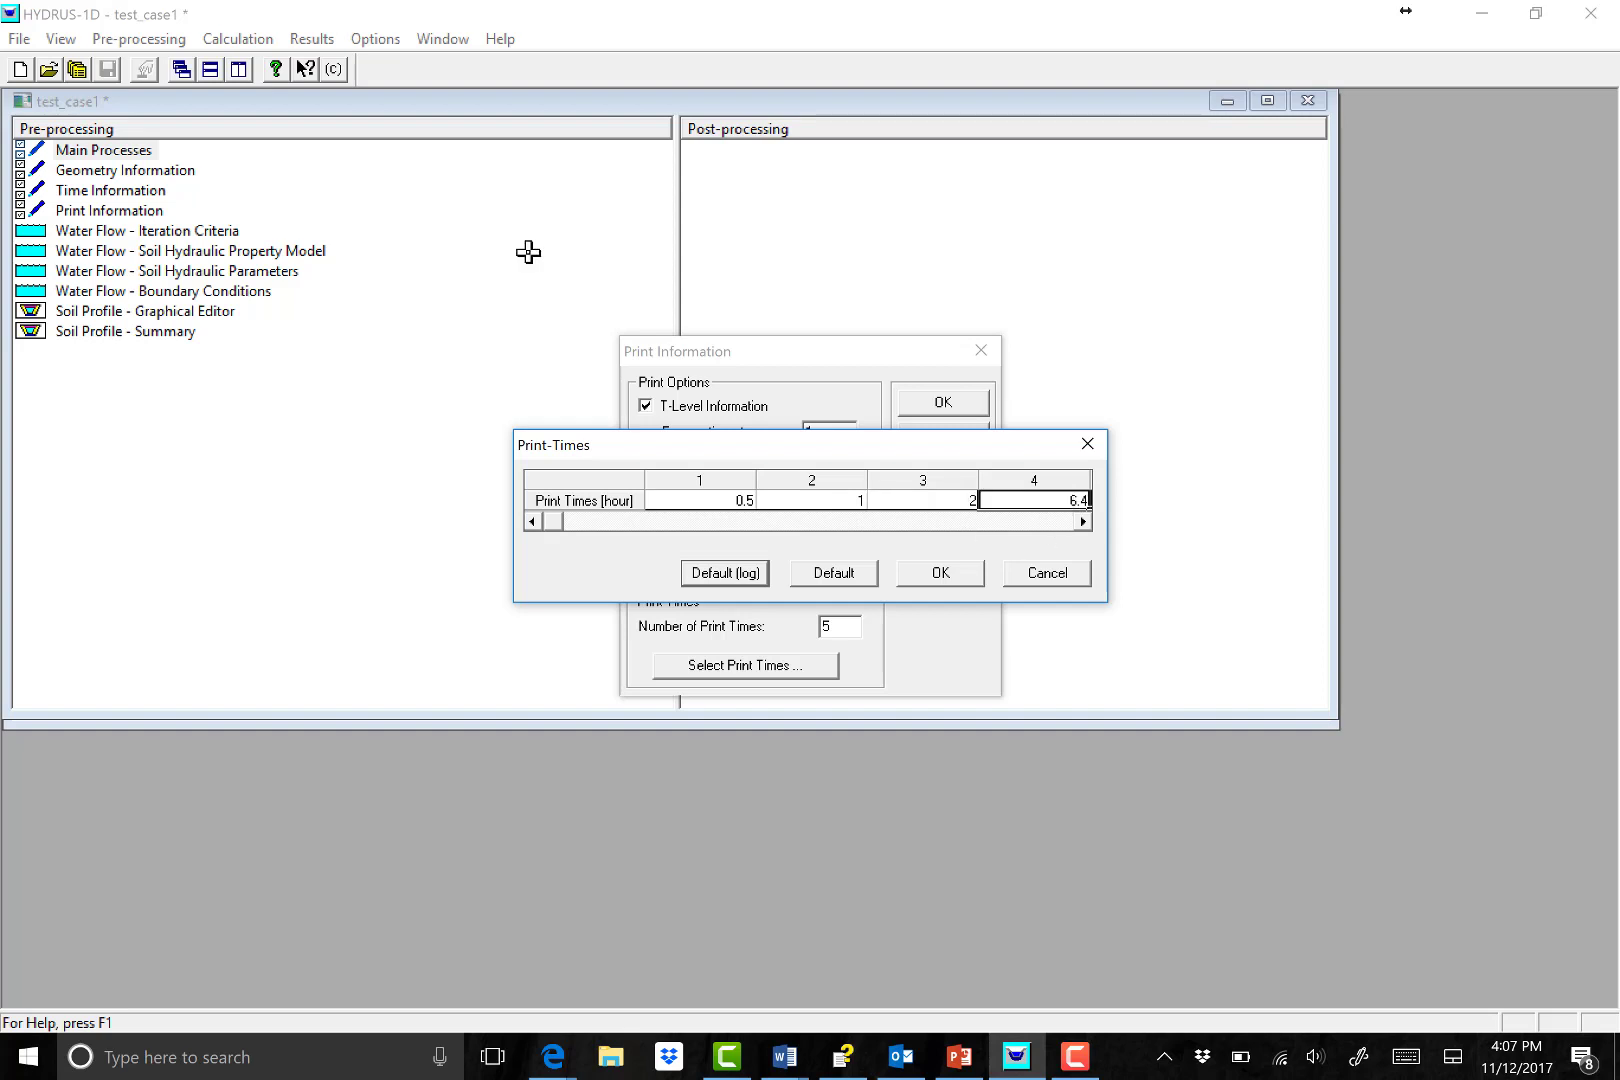
type("4")
left_click(1083, 521)
left_click(1066, 500)
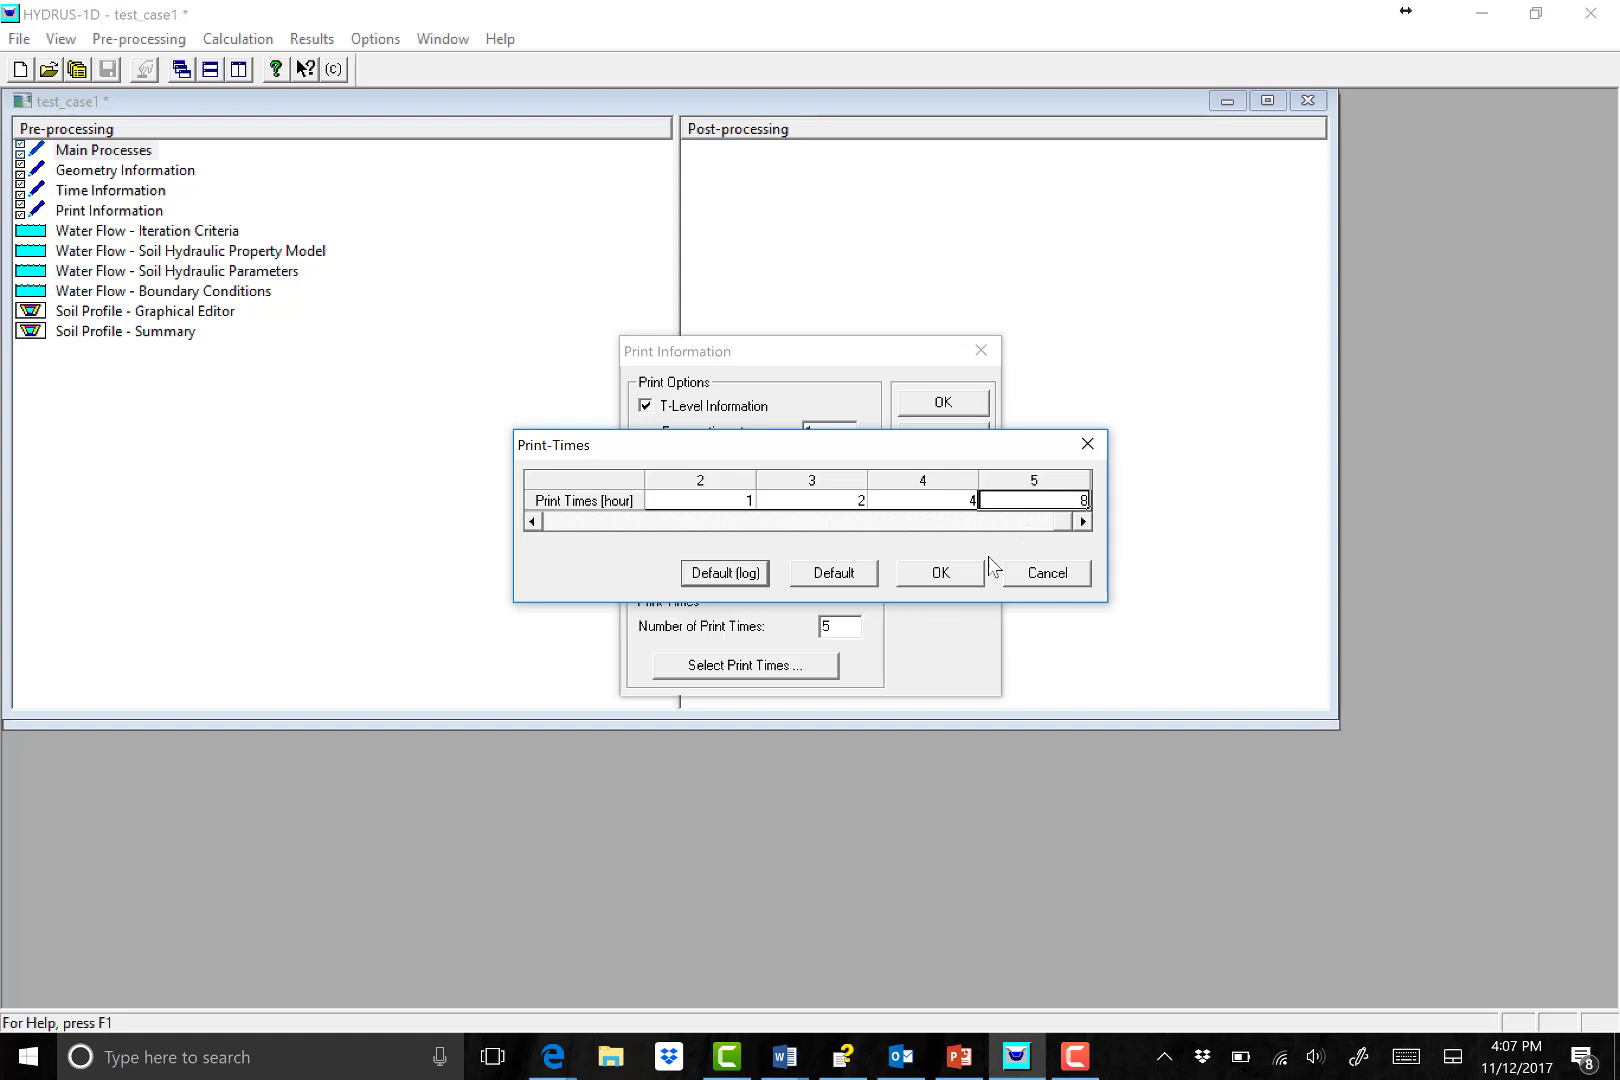
left_click(941, 573)
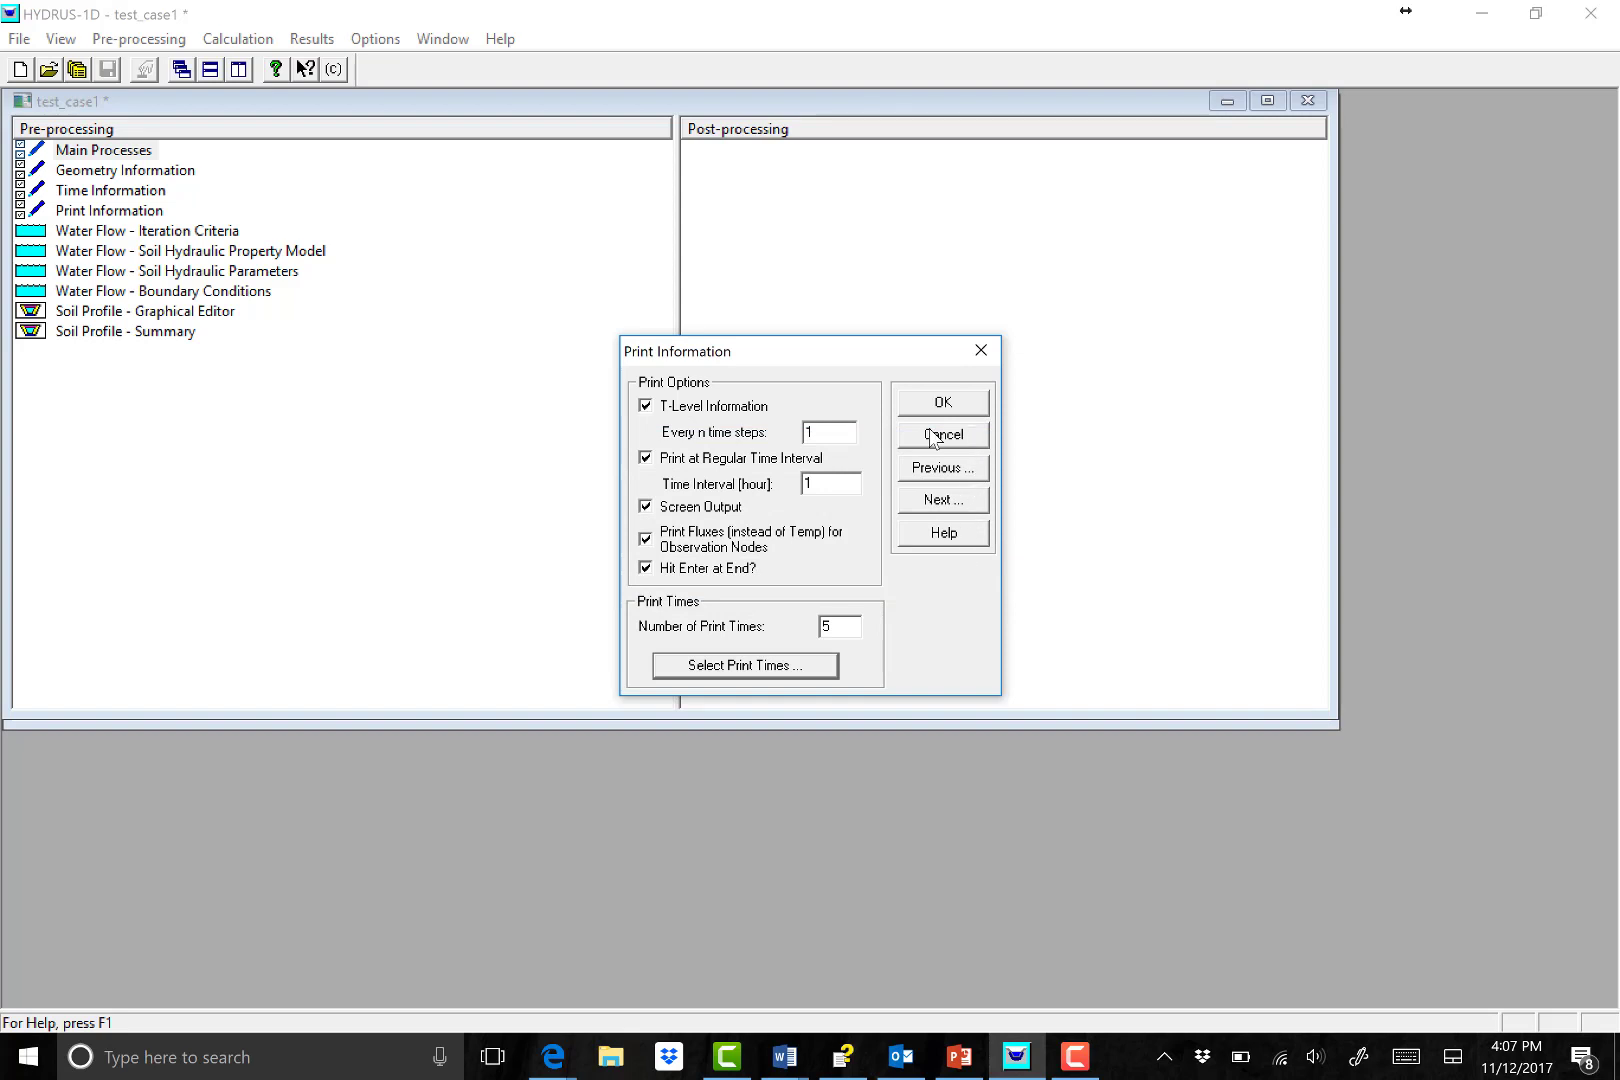
left_click(944, 500)
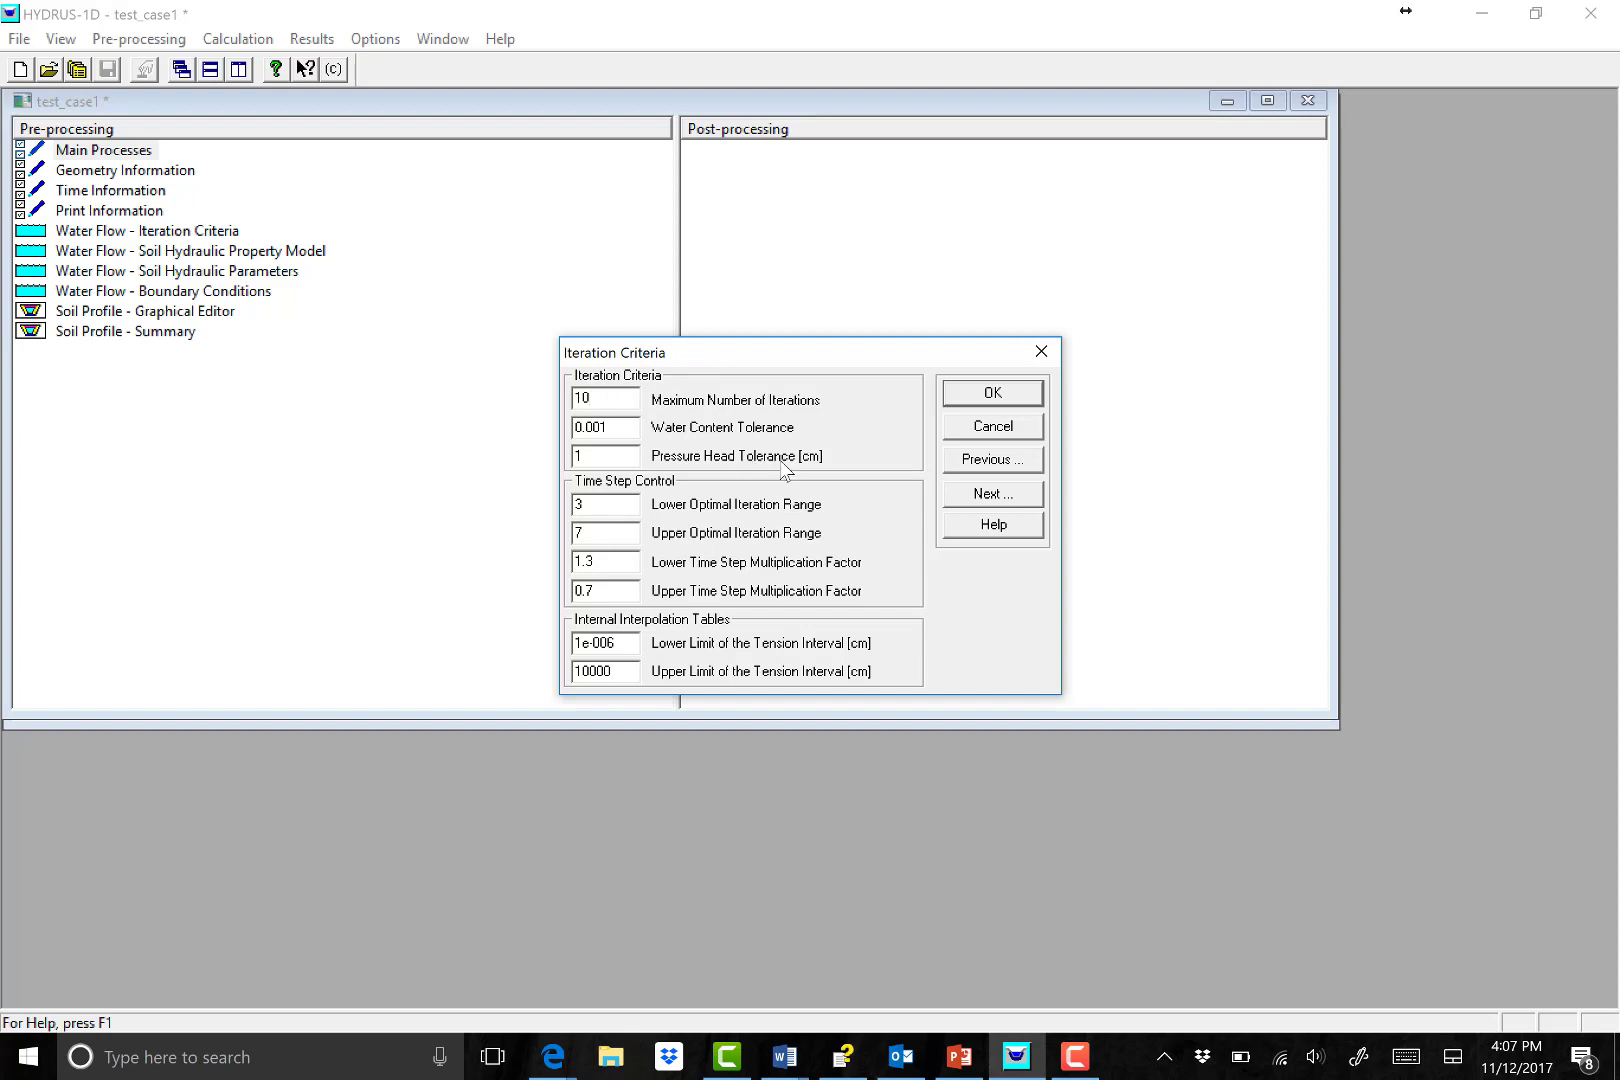
Enter 0 in the iteration criteria and accept the van Genuchten - Mualem hydraulic model with no hysteresis.
type("0")
left_click(994, 497)
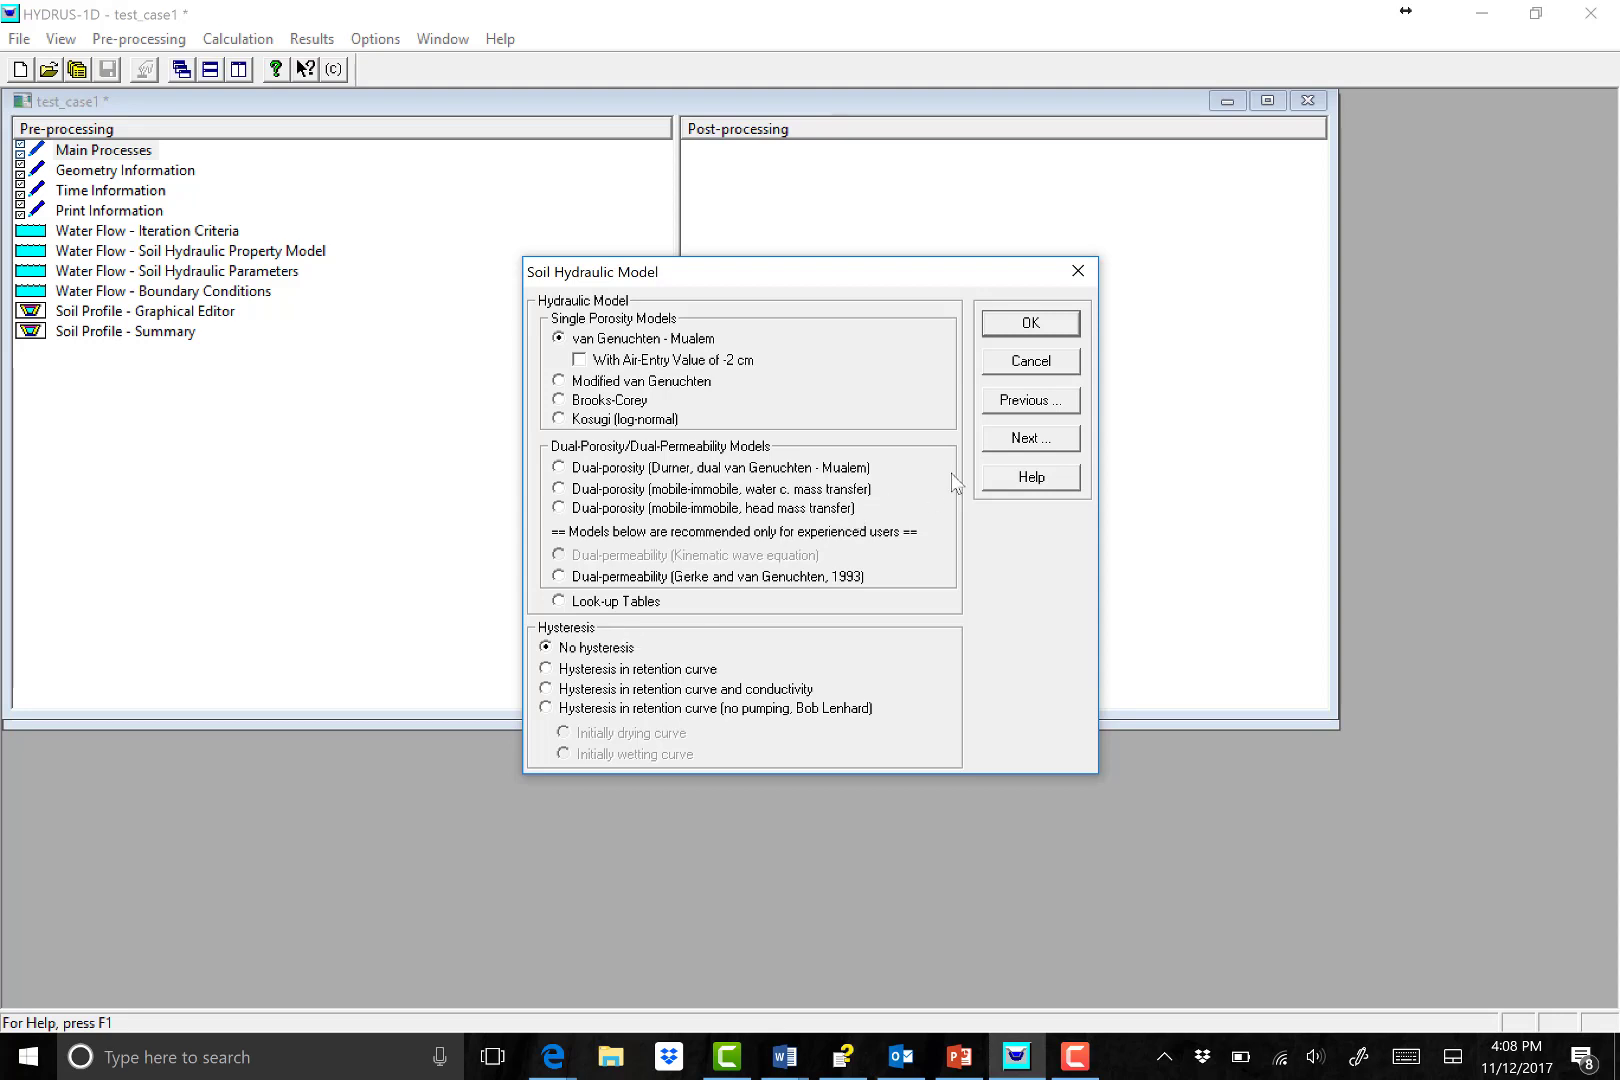
left_click(1031, 439)
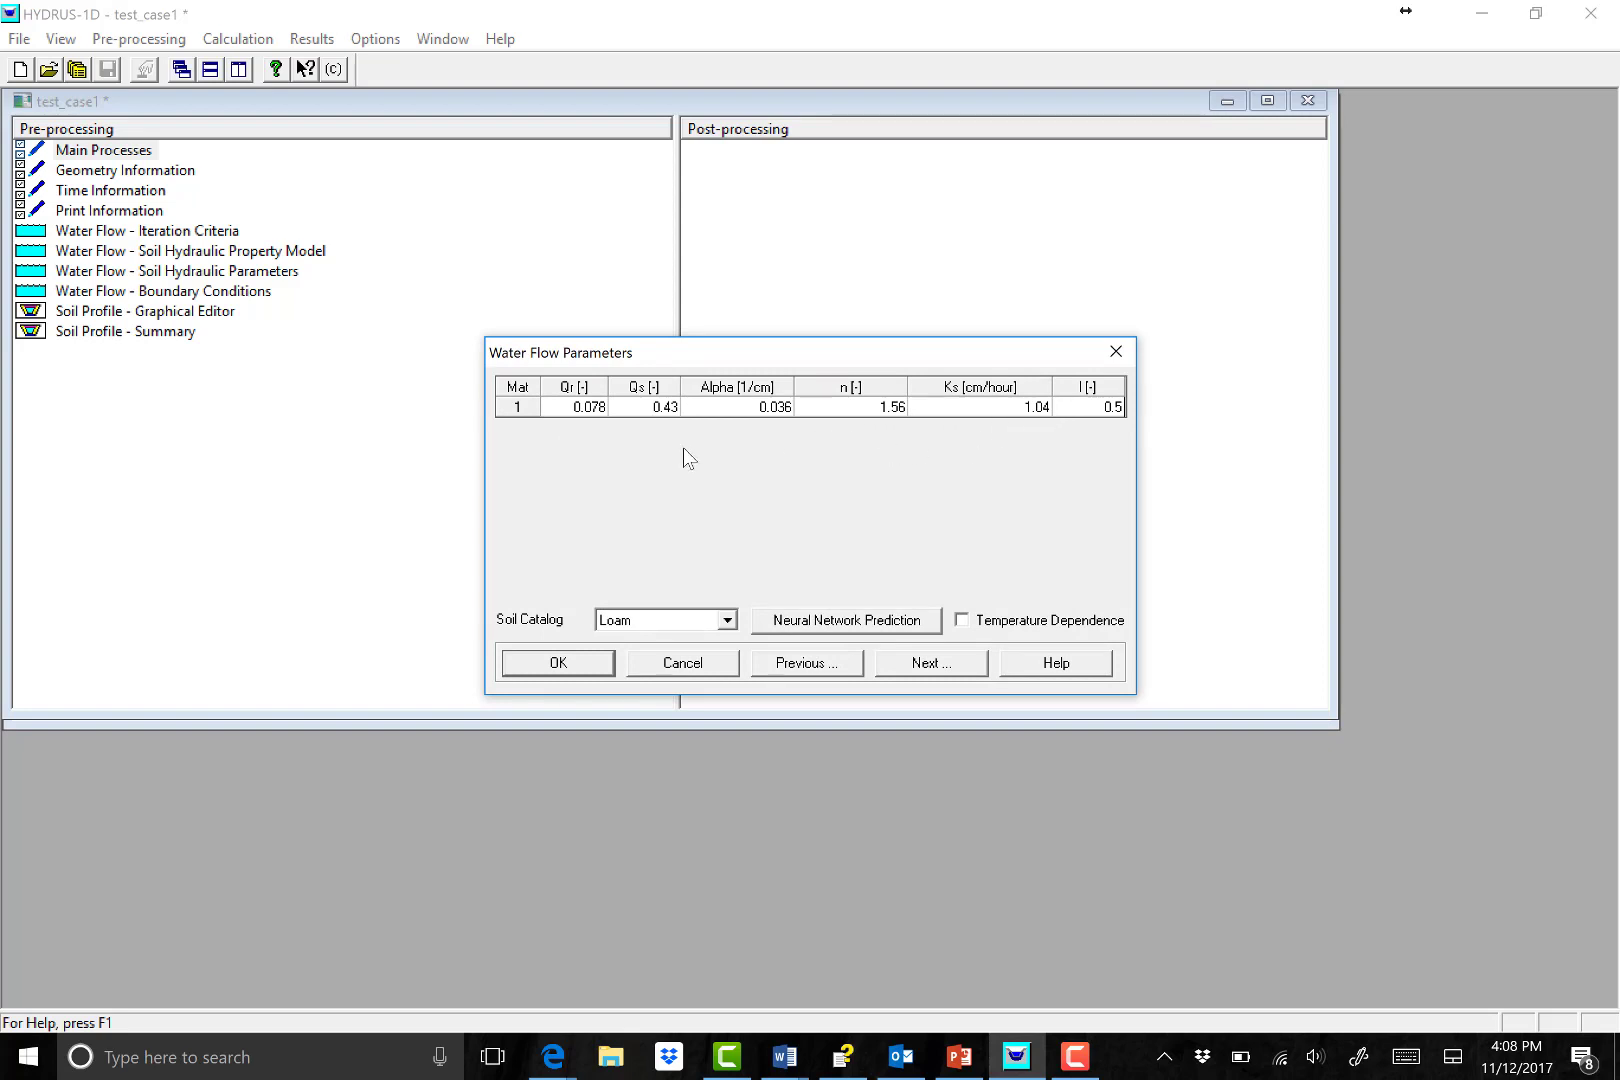
Set the water flow parameters of material 1 to Qr 0.08, Alpha 0.015, n 1.875 and Ks 2 cm/hour.
left_click(572, 408)
type("0.08")
key("Tab")
left_click(770, 403)
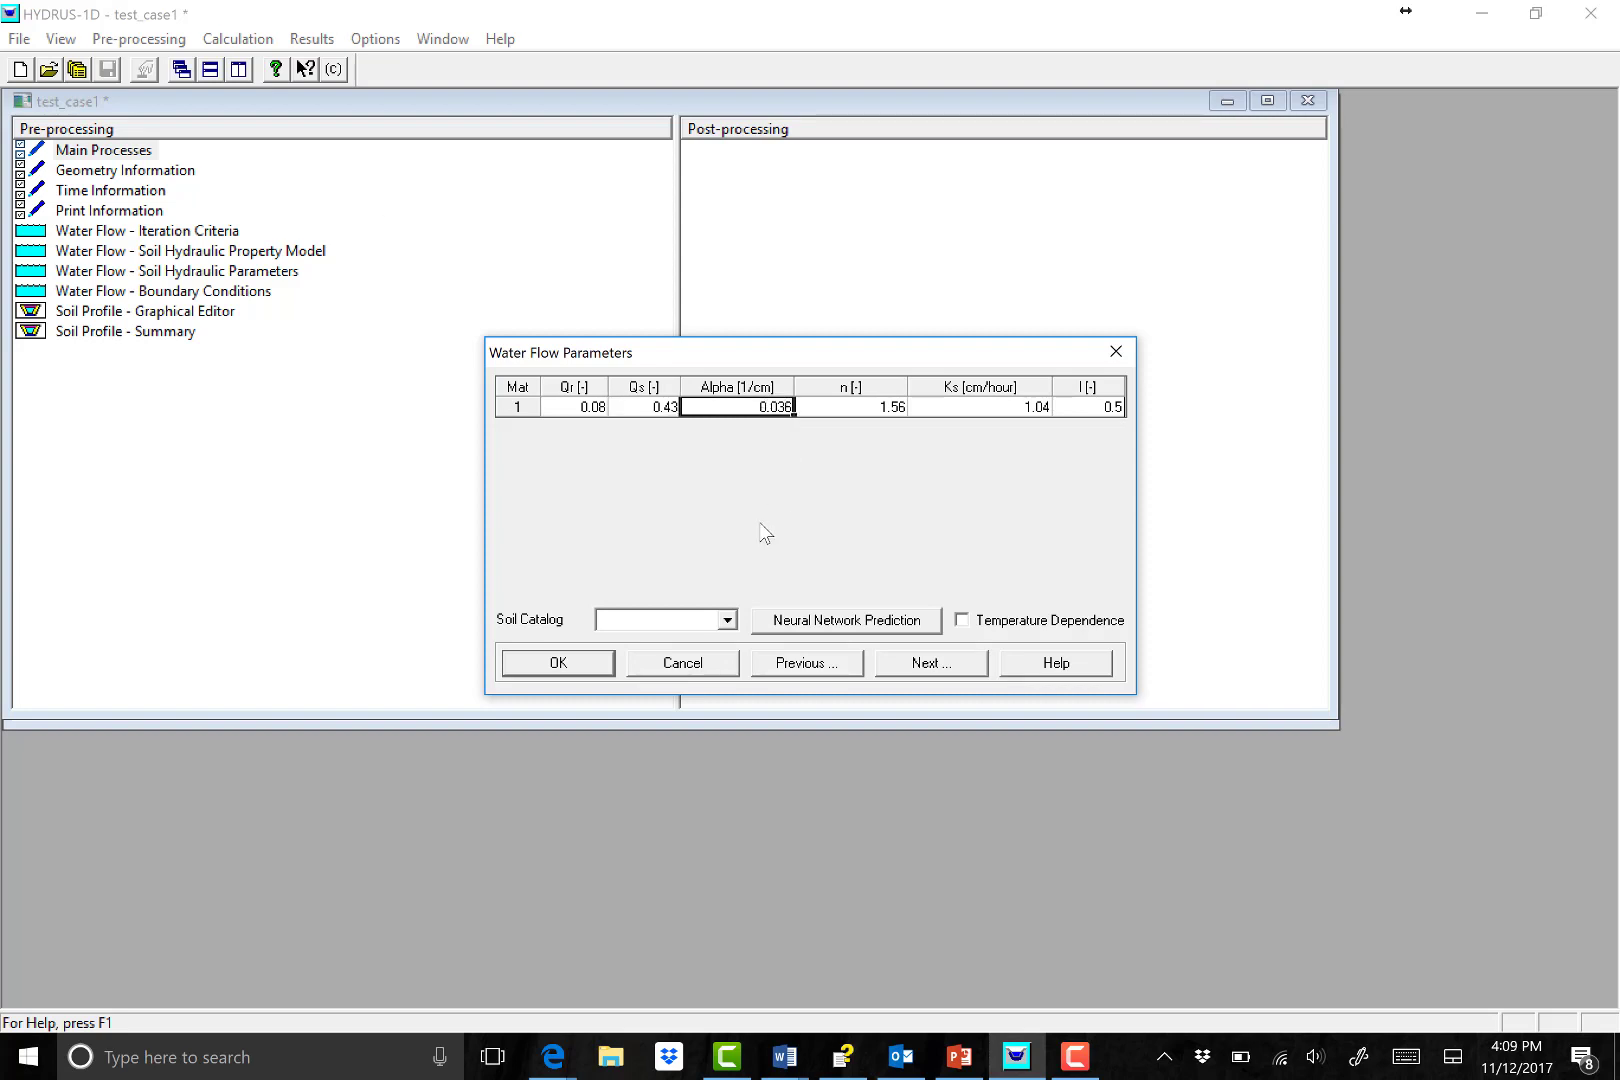
type("0.015")
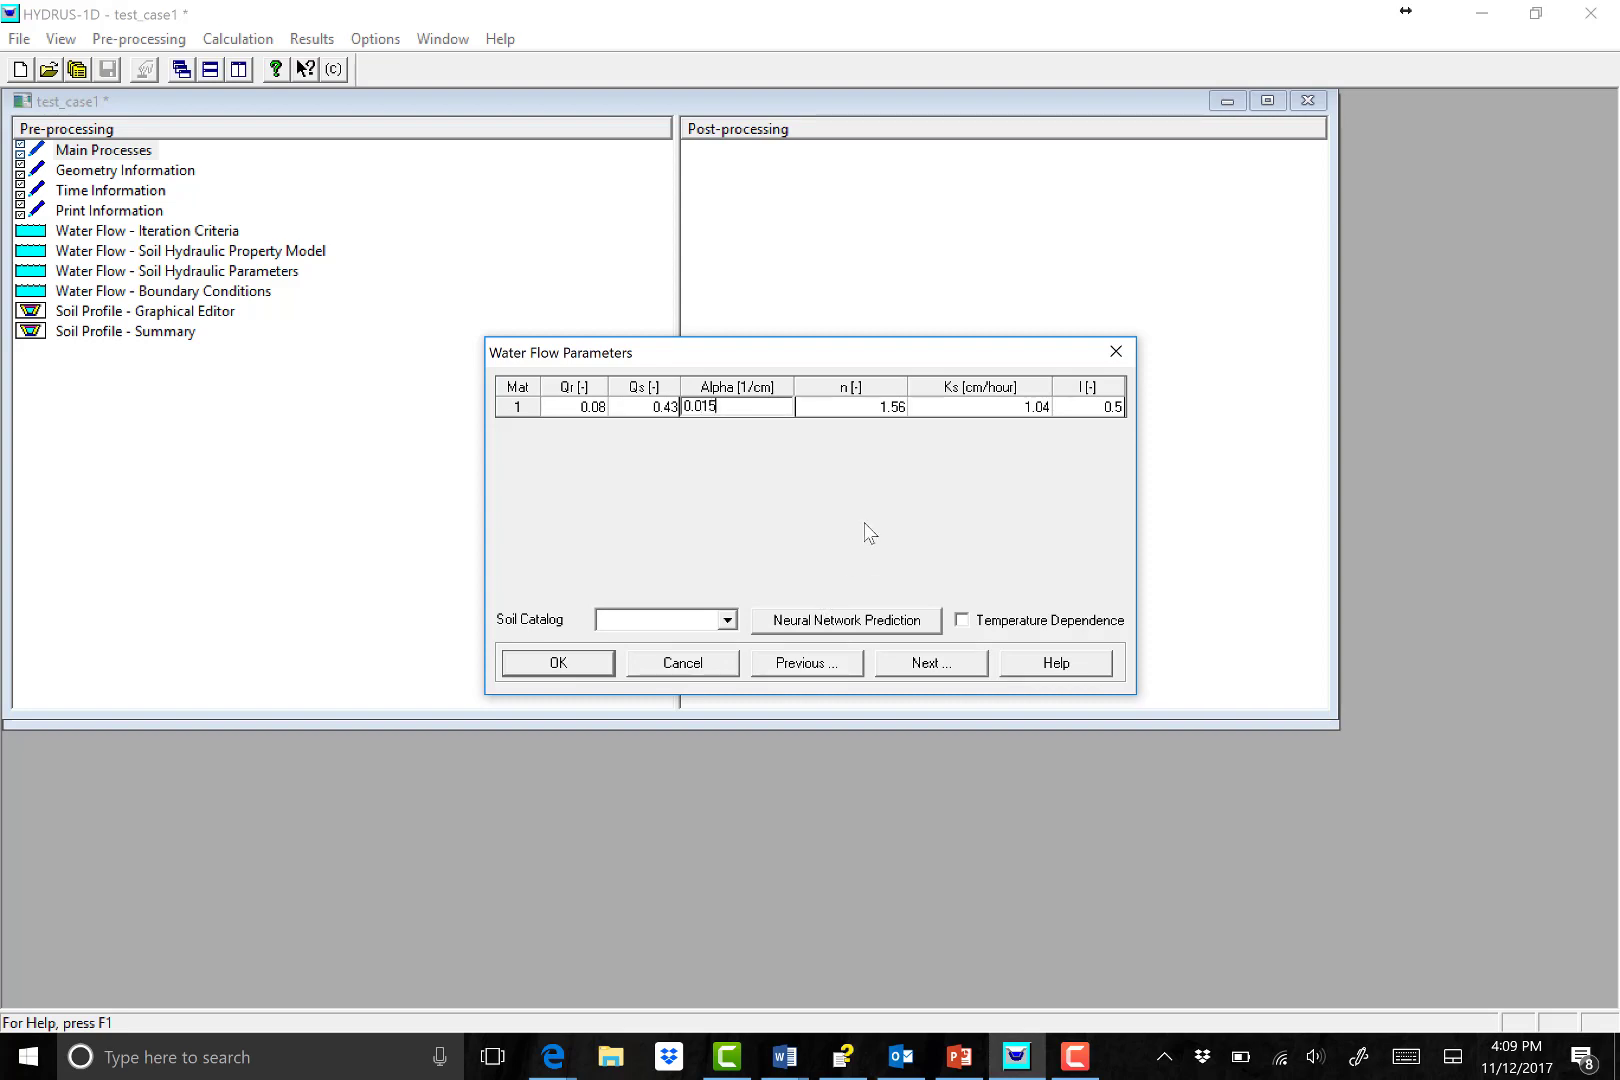
left_click(857, 410)
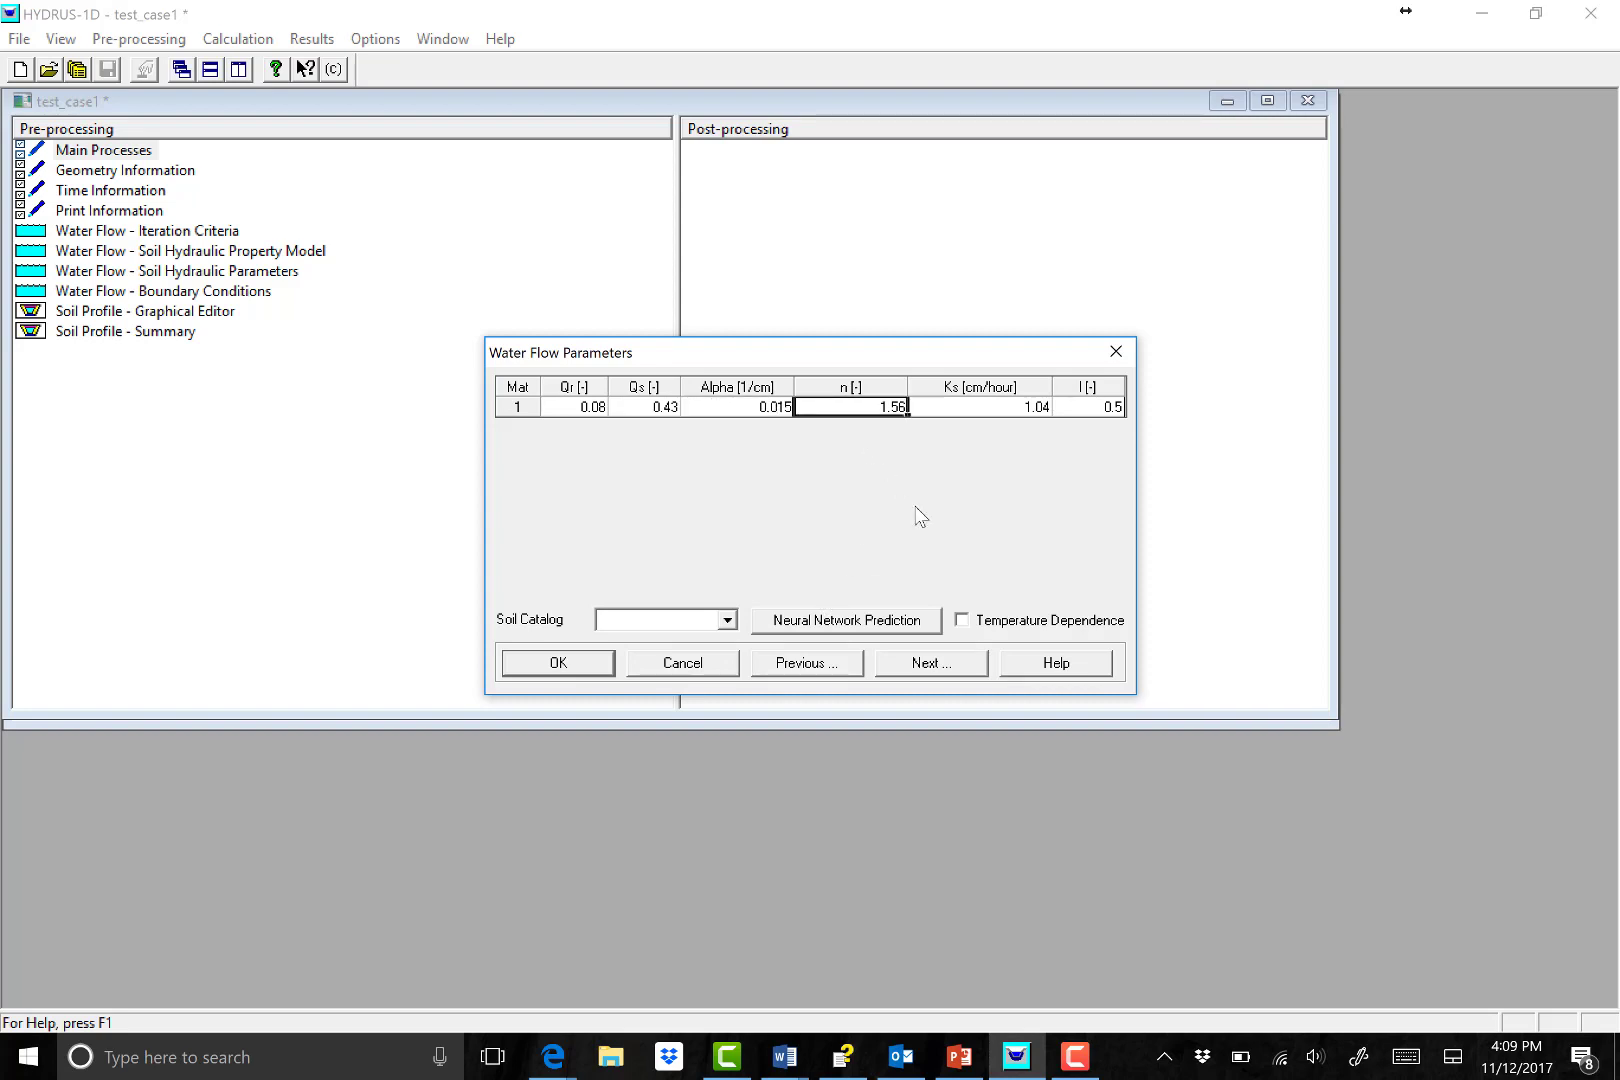
type("1.875")
left_click(1005, 408)
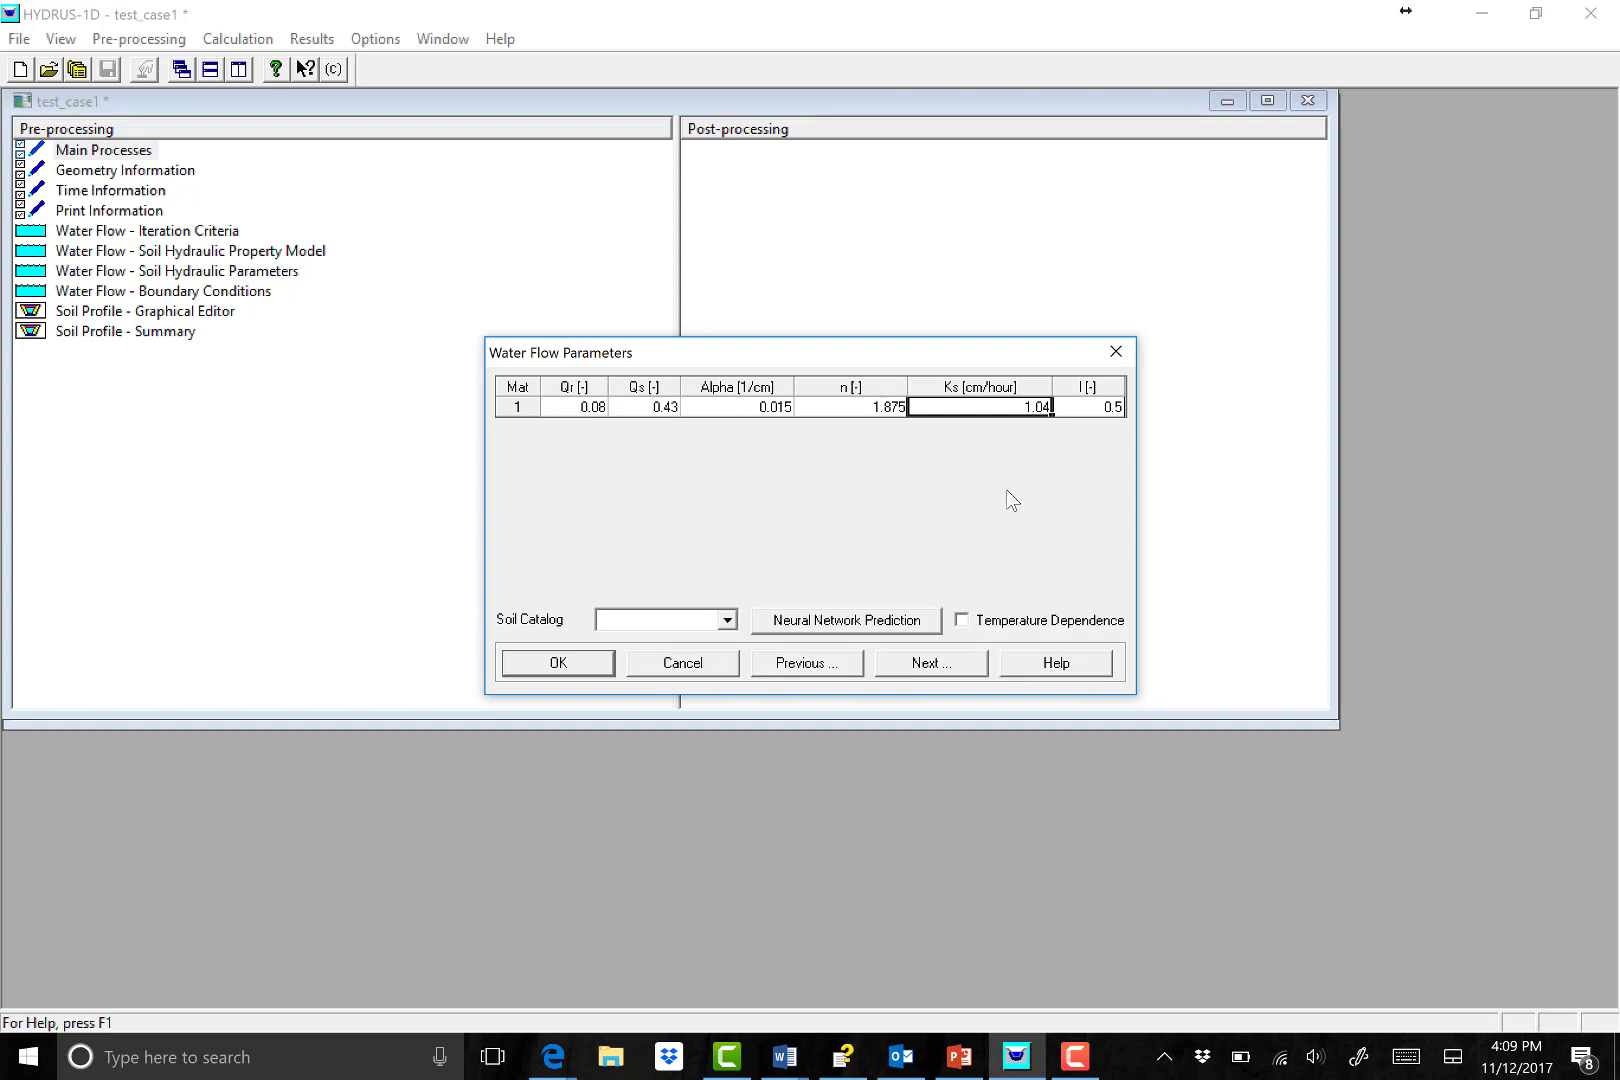
type("2")
left_click(1101, 405)
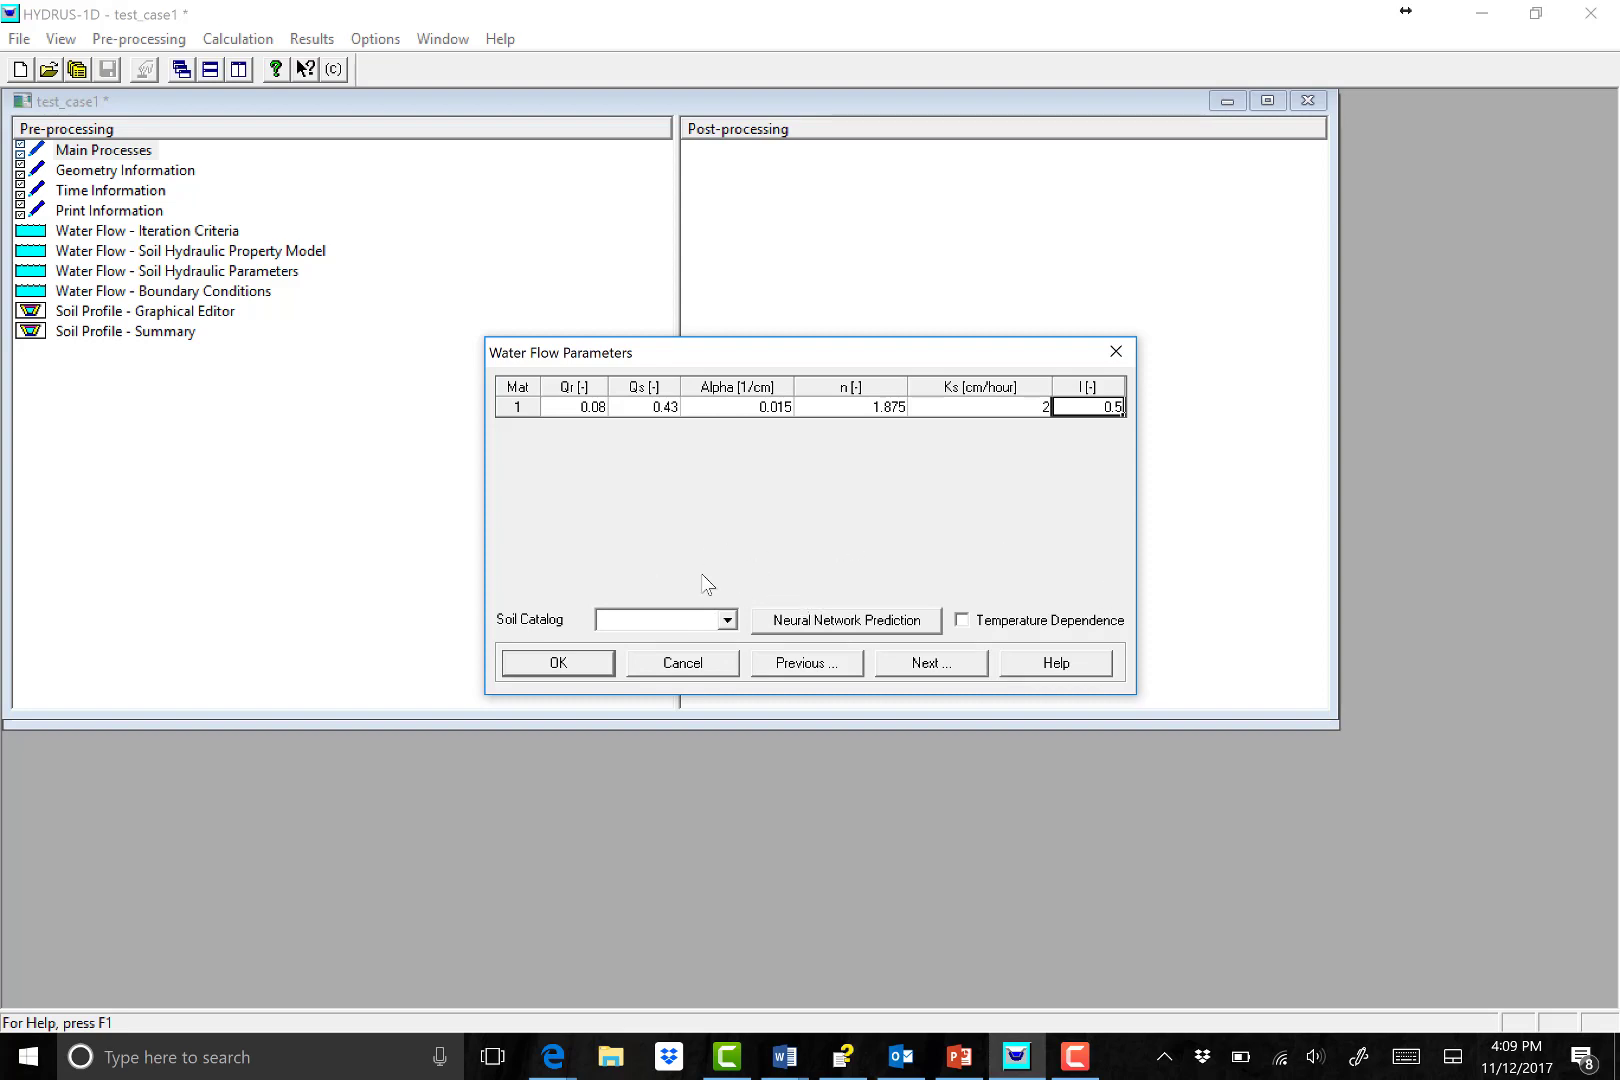
left_click(921, 667)
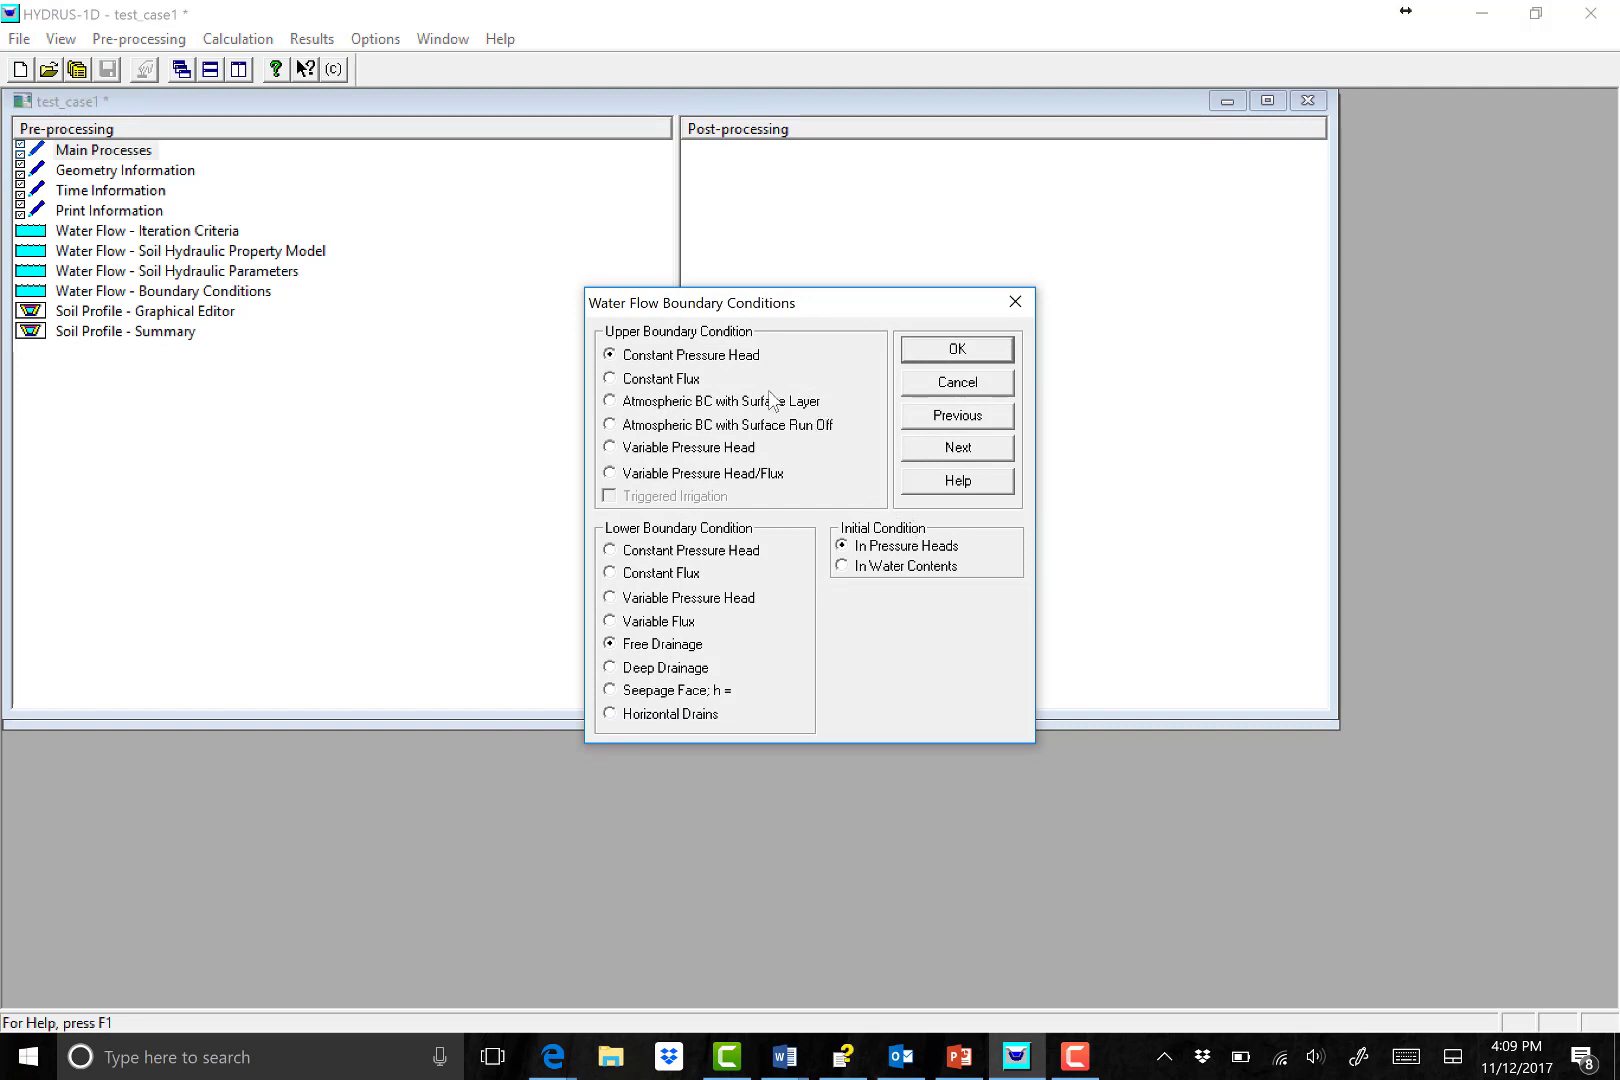
Set the upper boundary condition to Atmospheric BC with Surface Run Off, keeping free drainage below, and proceed to the time-variable boundary conditions.
left_click(608, 425)
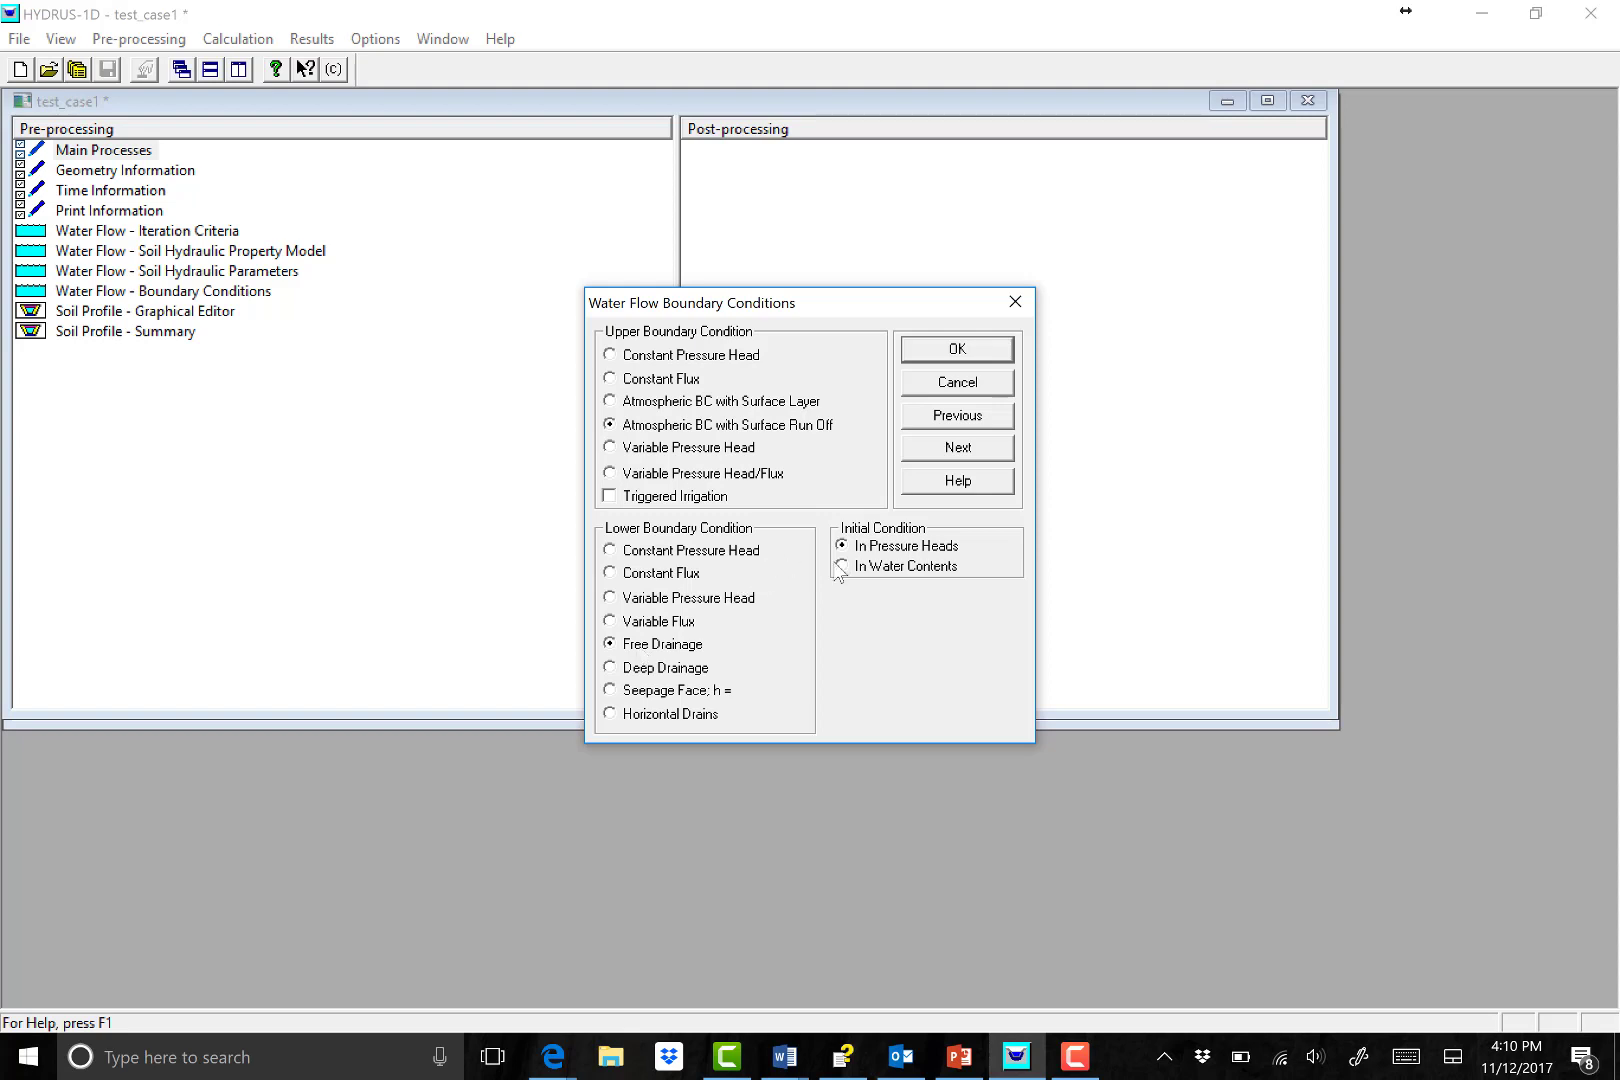
left_click(968, 448)
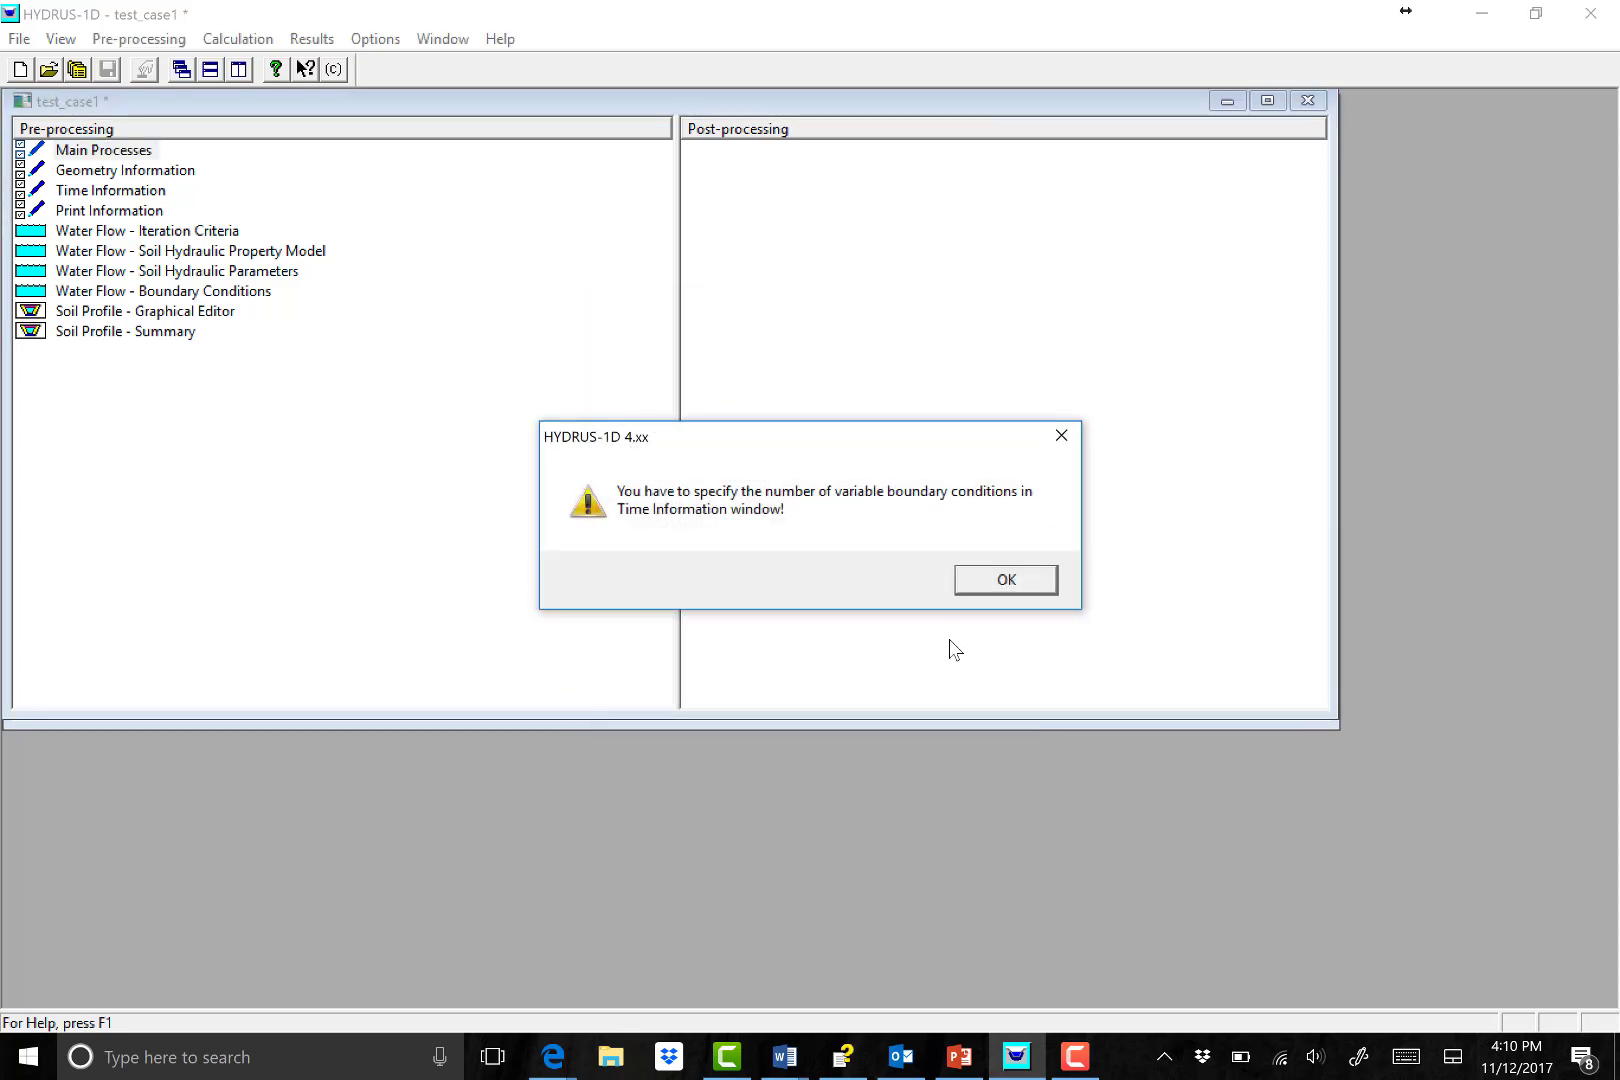
left_click(1006, 580)
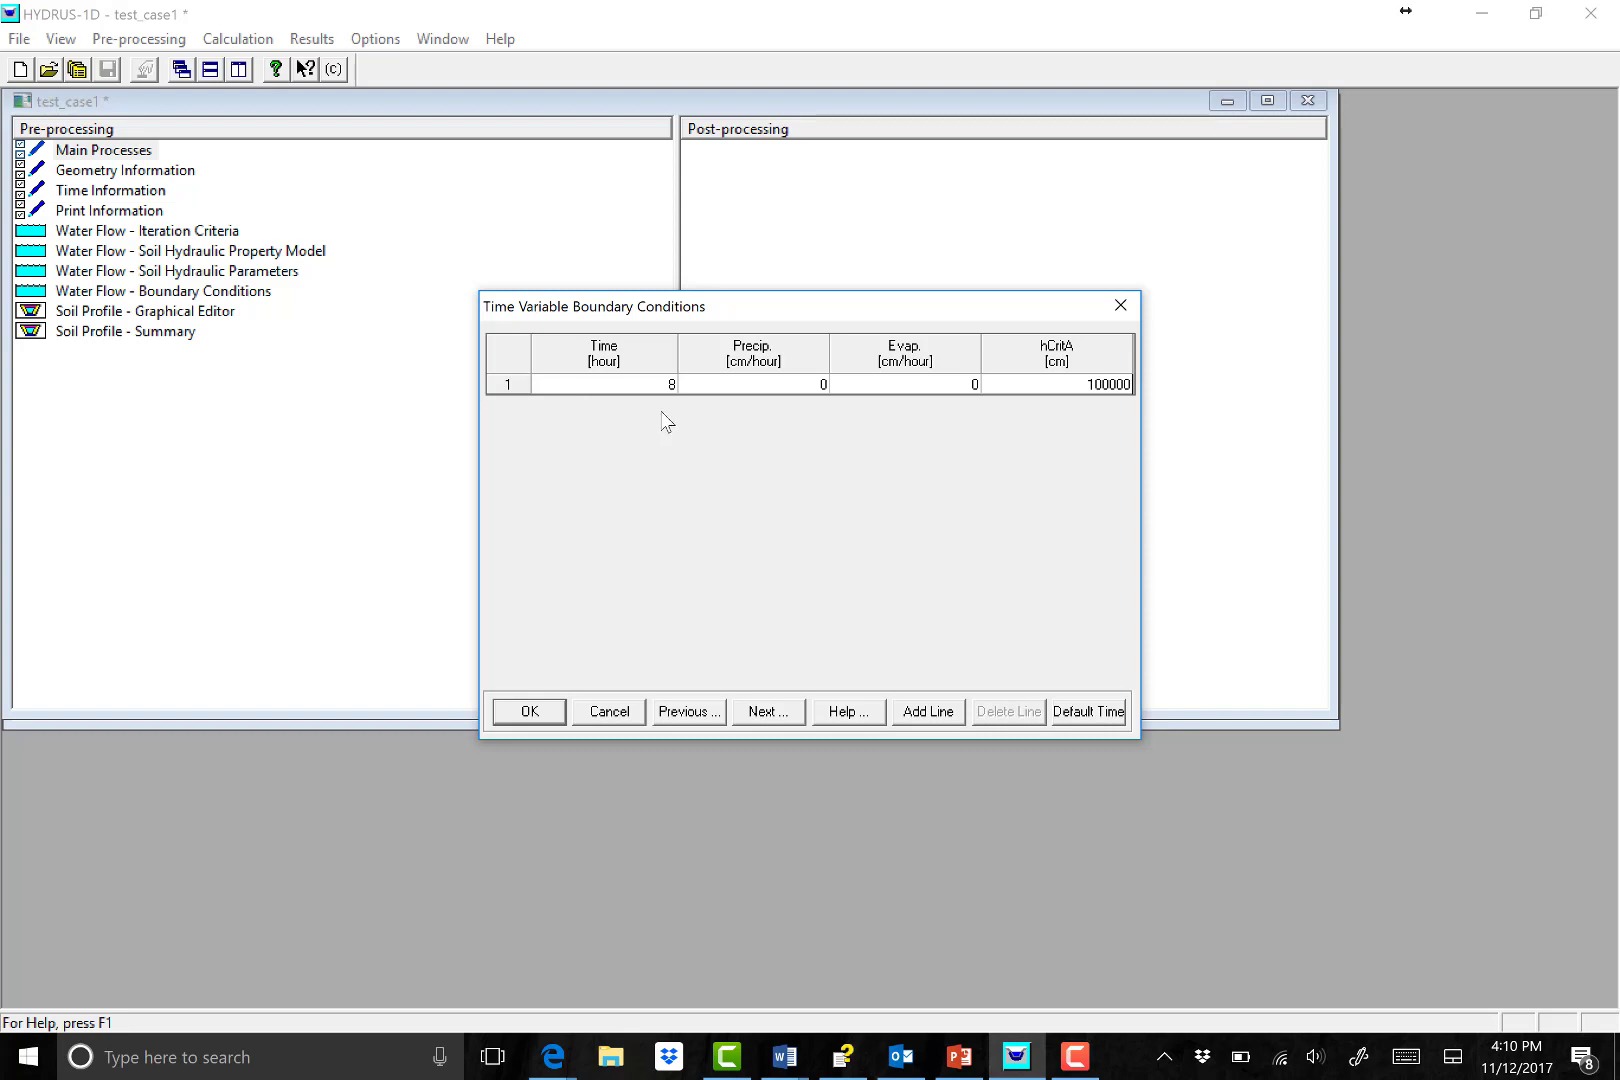
Set the precipitation of the 8-hour time-variable boundary record to 1 cm/hour, leaving evaporation and hCritA at their defaults.
left_click(742, 386)
type("1")
key("Tab")
left_click(1066, 385)
Recheck the water flow boundary conditions and the Ks value in the water flow parameters, and return to the time-variable boundary conditions.
left_click(689, 712)
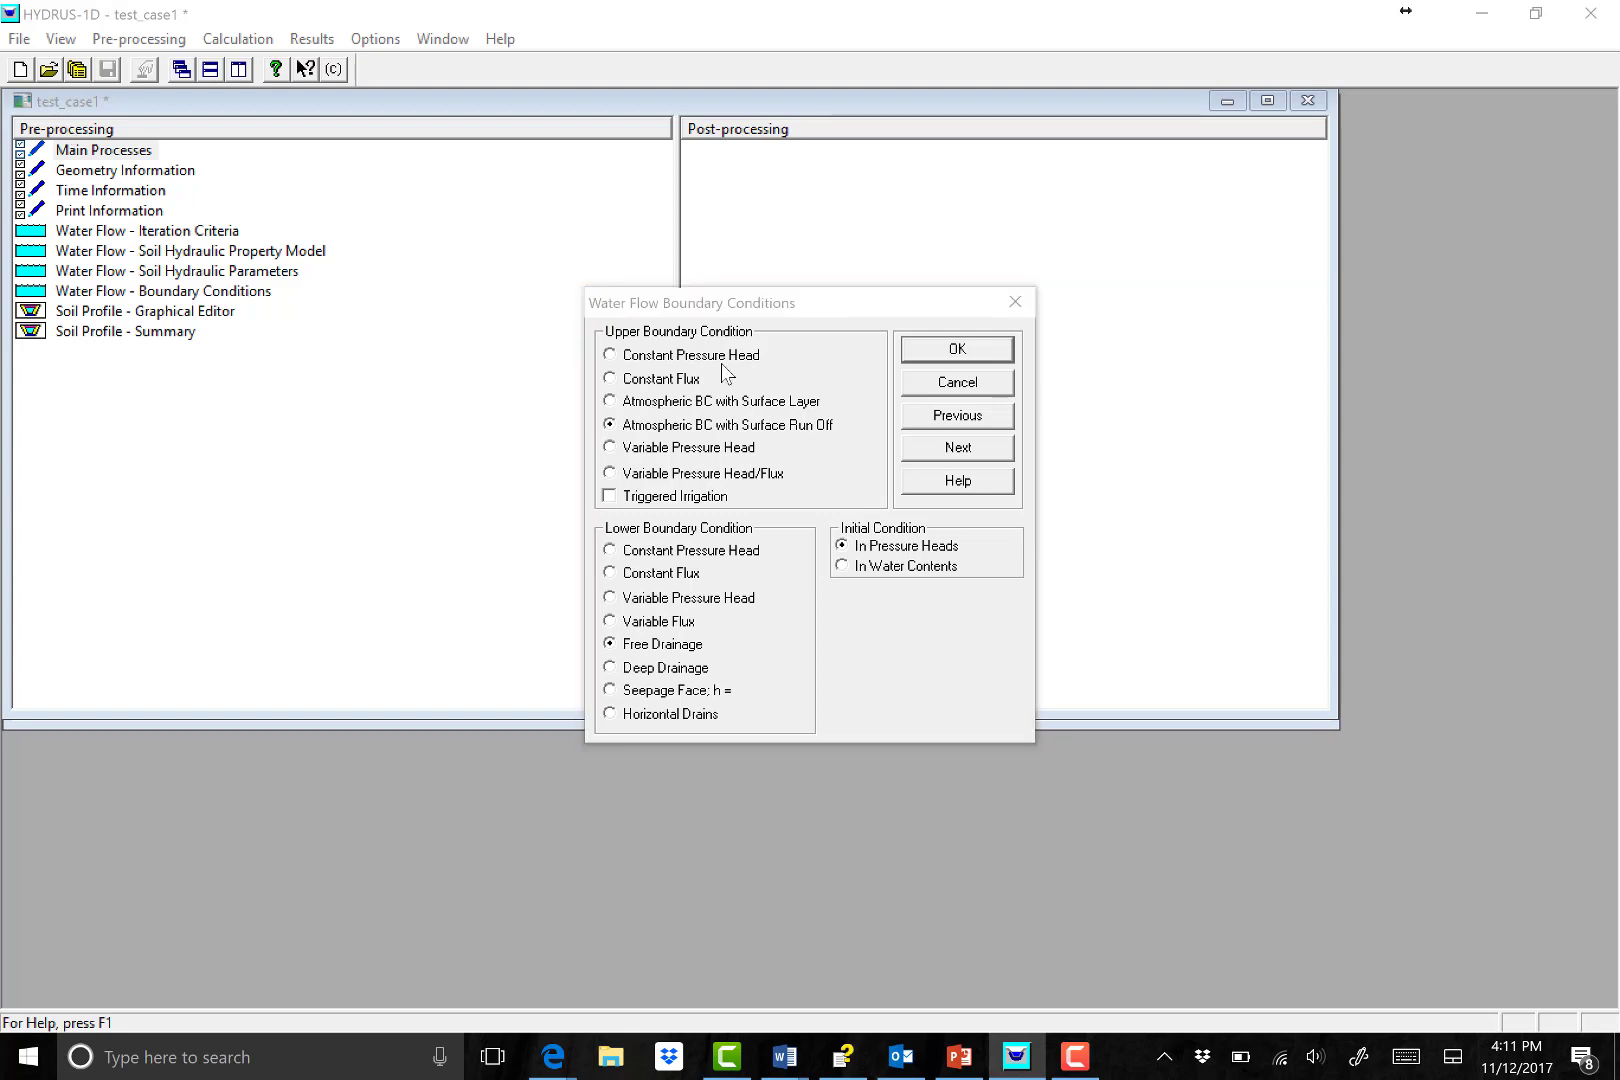
left_click(957, 447)
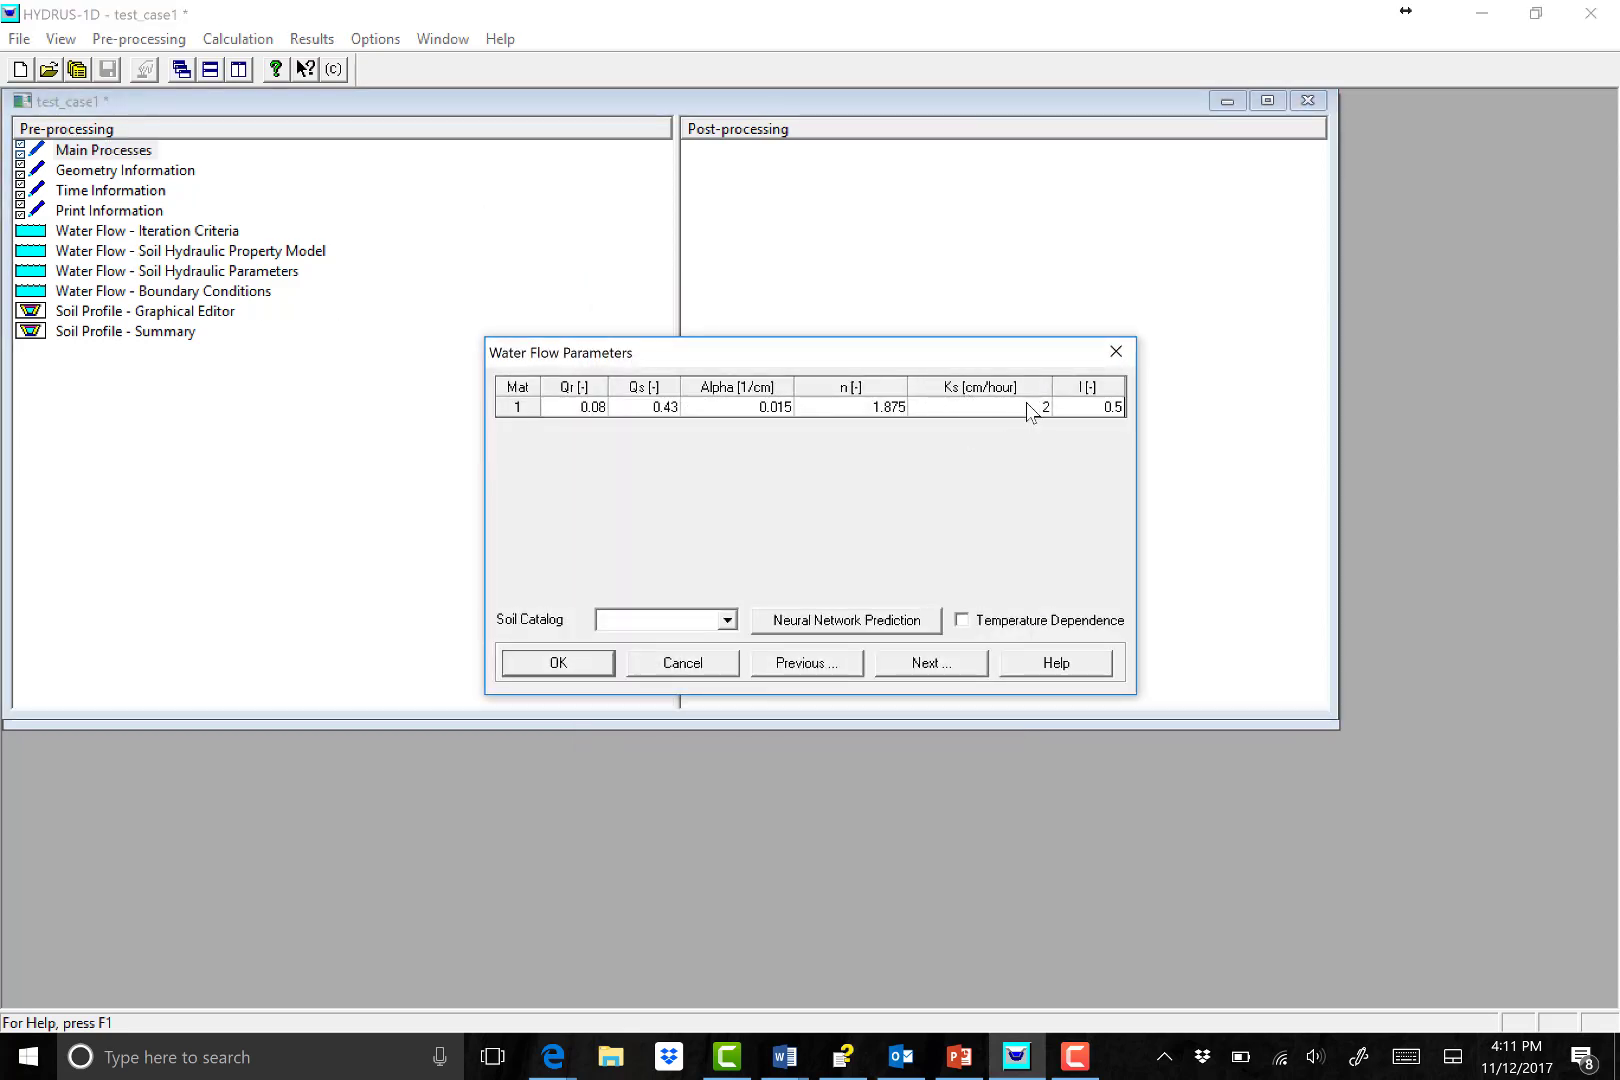
left_click(905, 672)
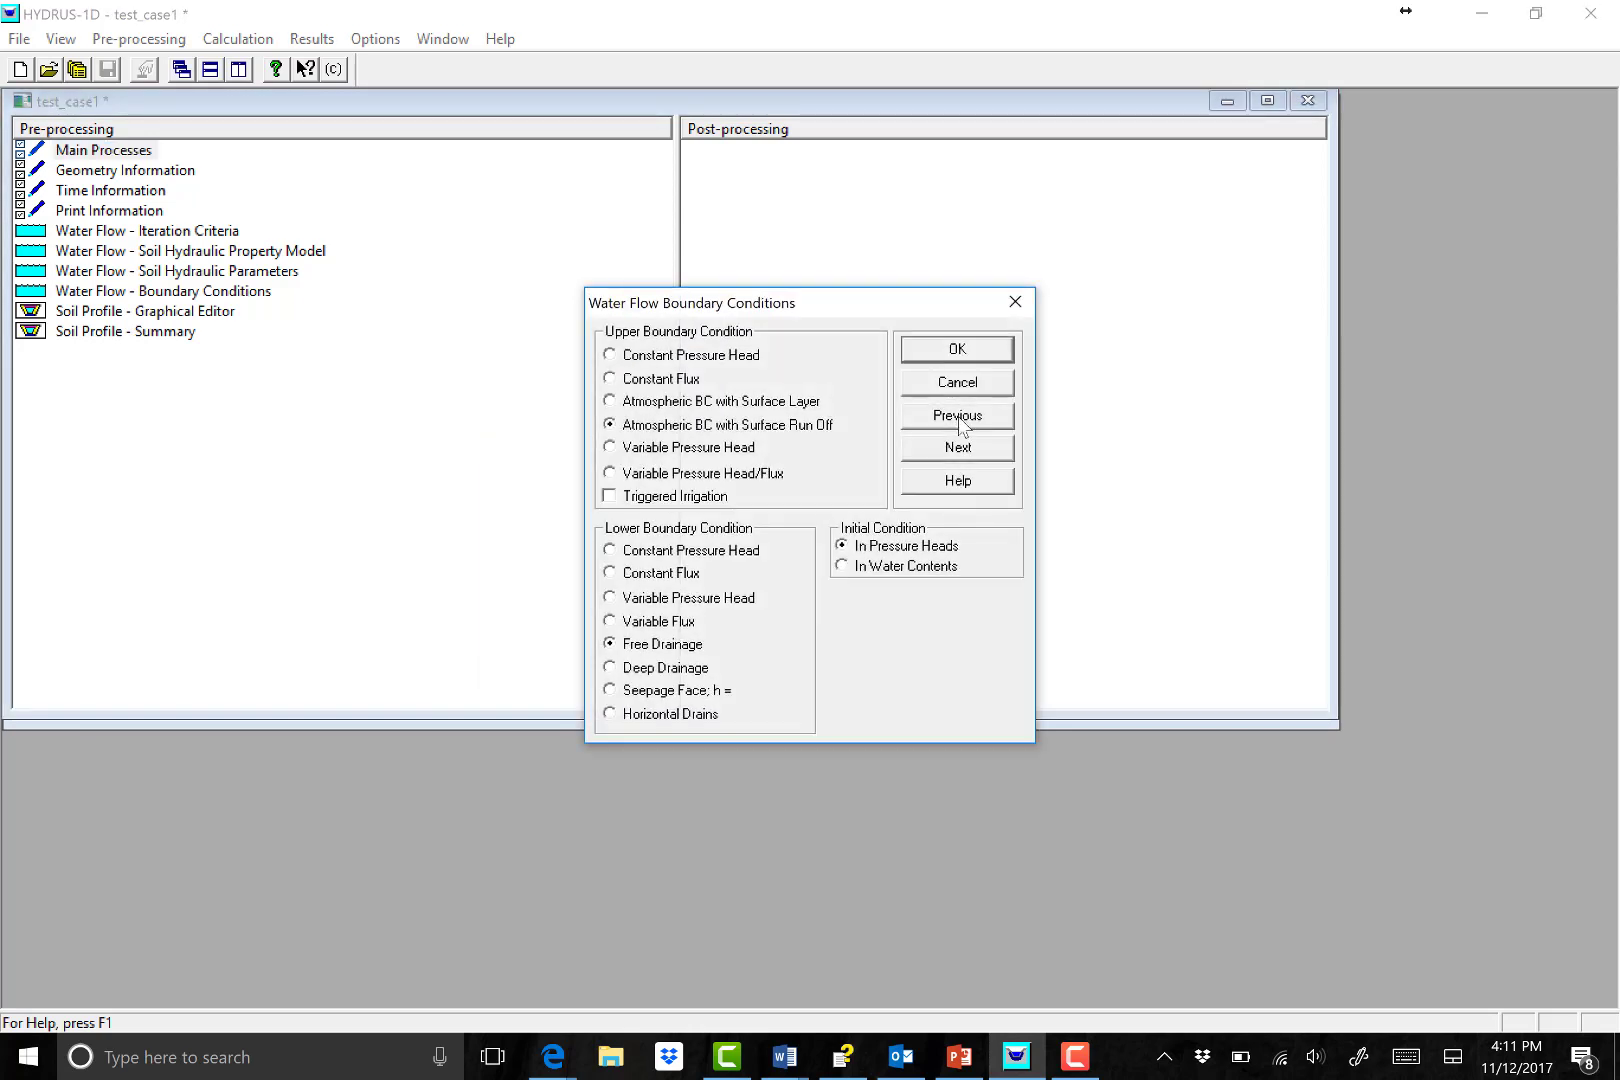
left_click(958, 448)
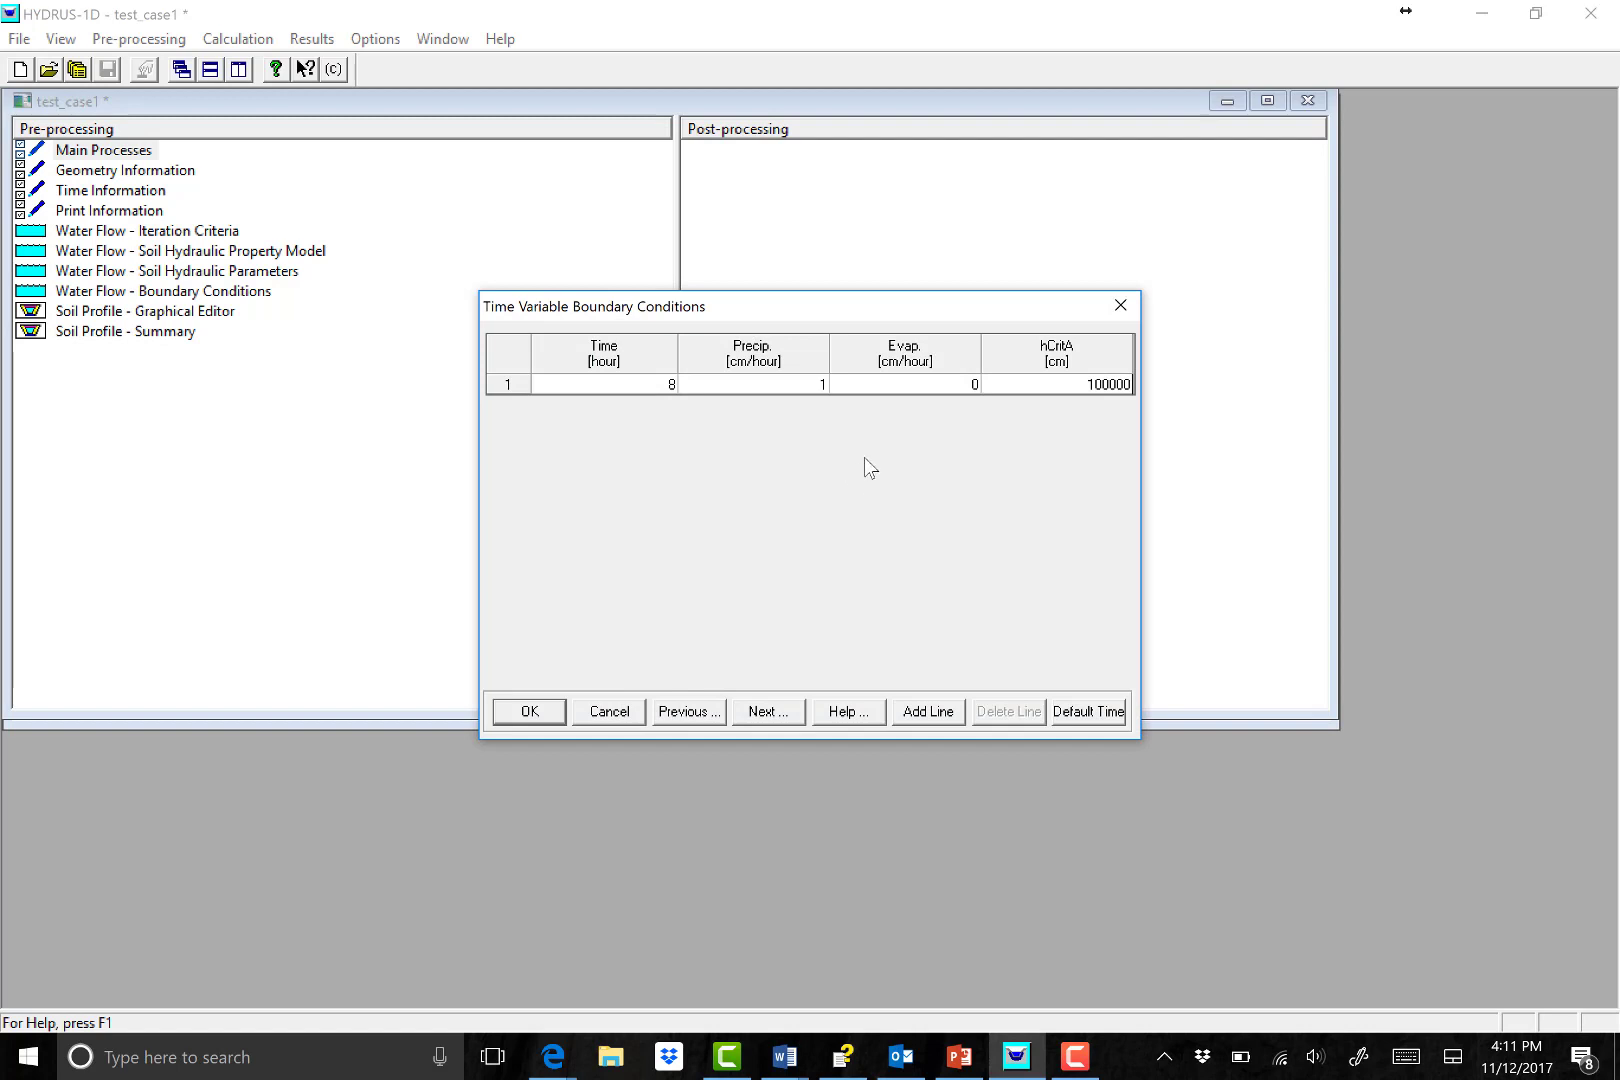
Accept the time-variable boundary conditions, run the PROFILE application and display the Pressure Head/Water Content initial condition.
left_click(766, 710)
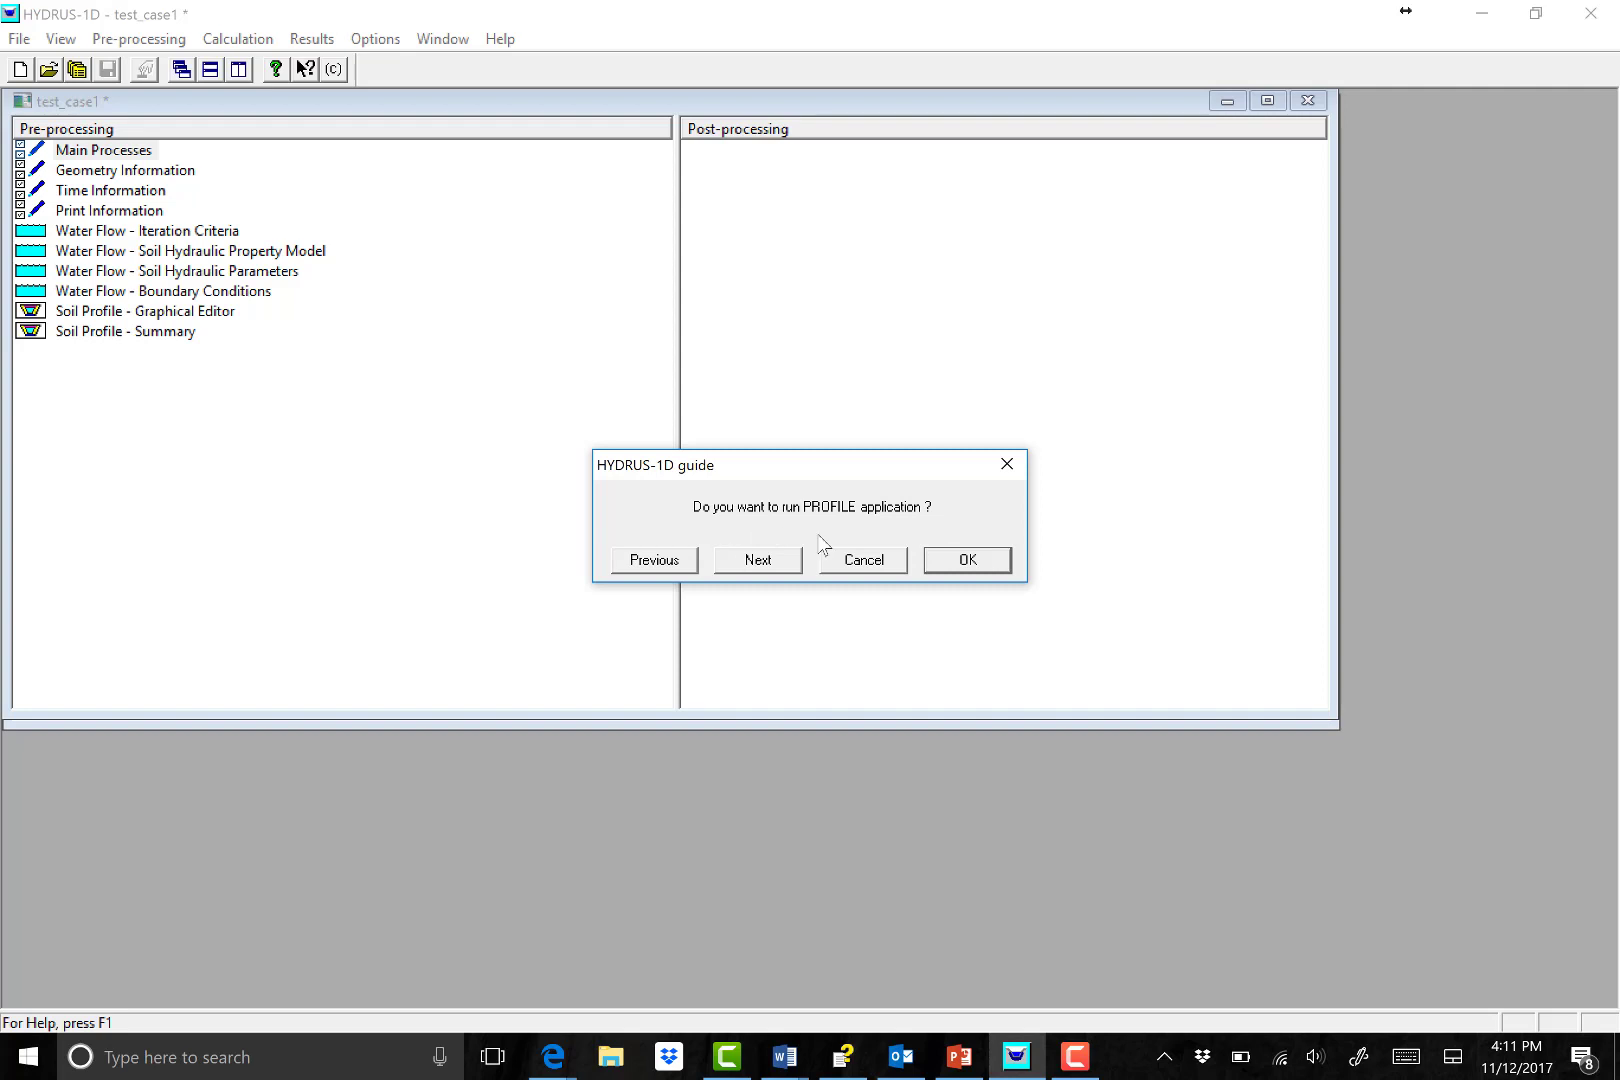
left_click(983, 566)
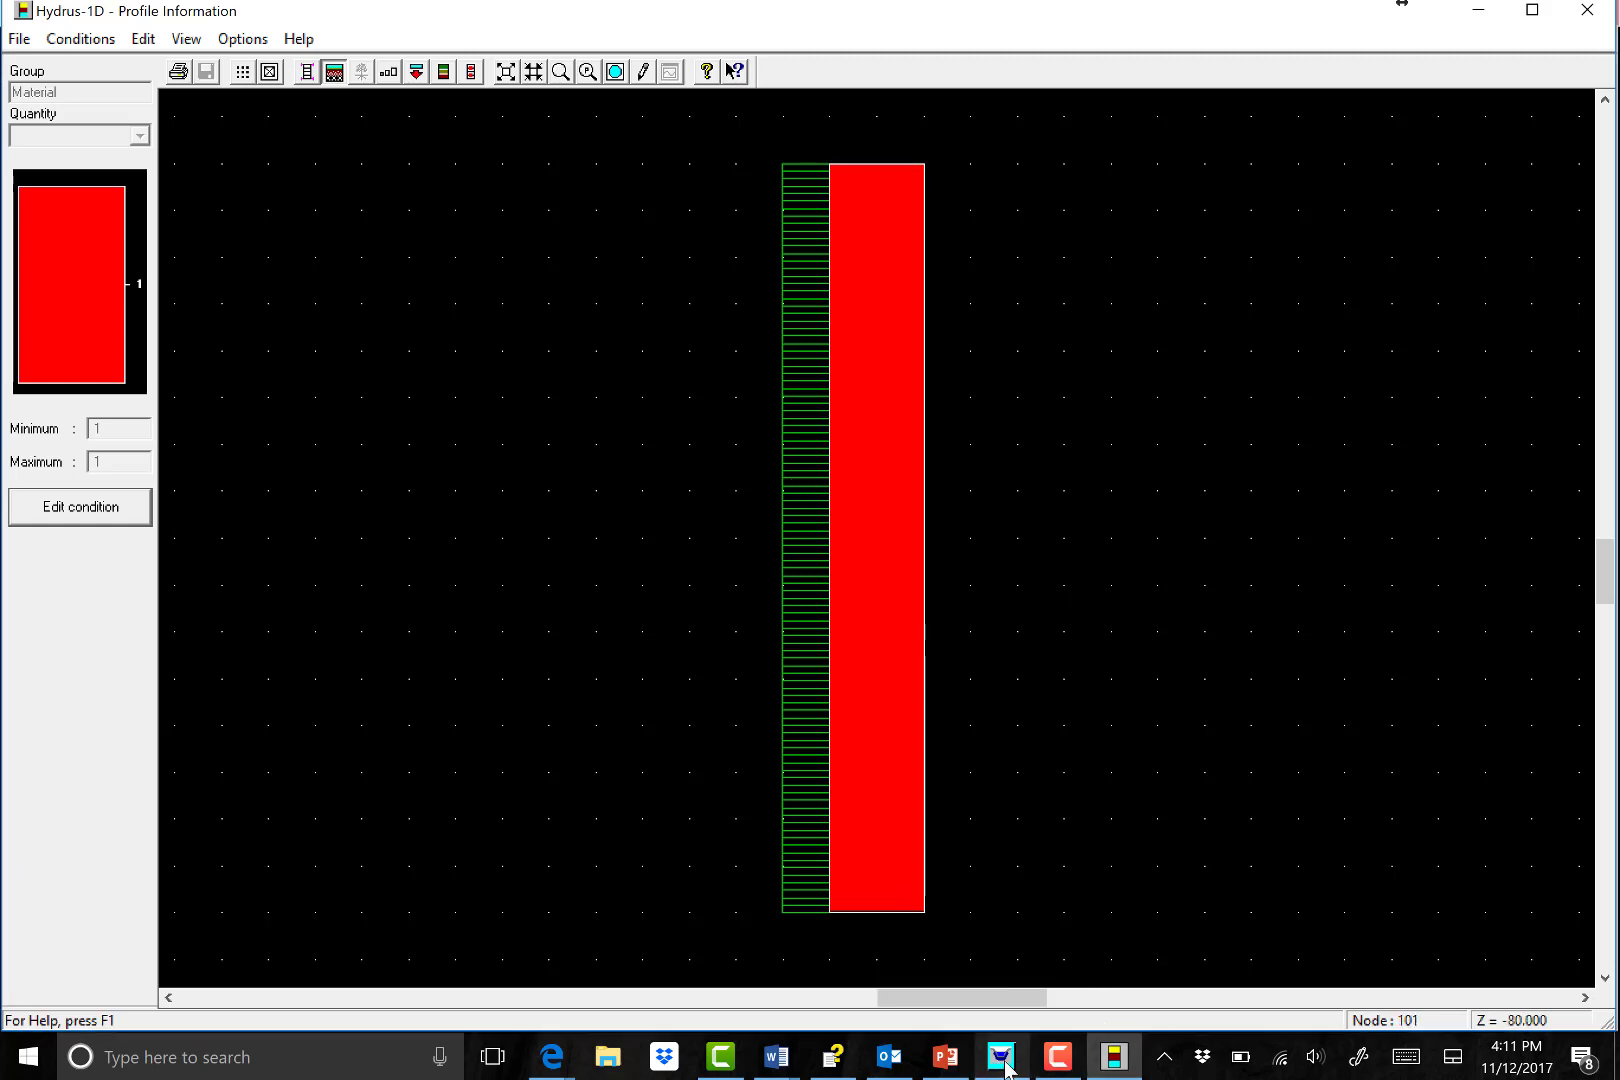
mouse_move(1122, 1068)
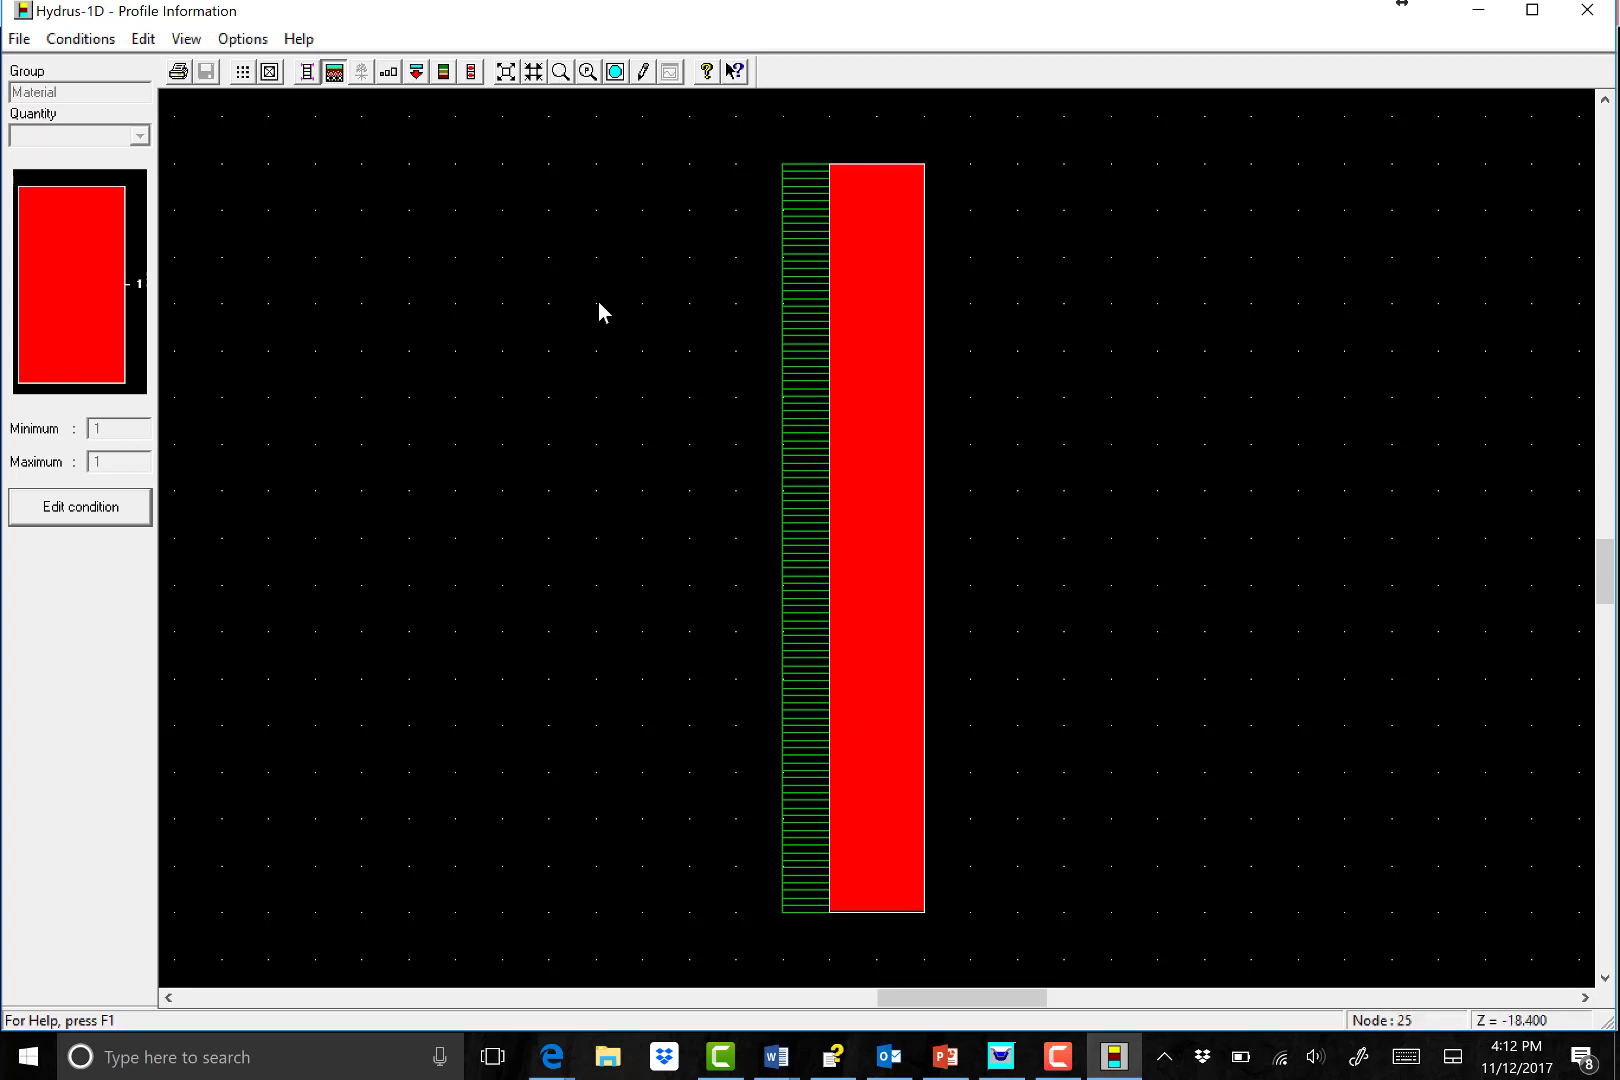
left_click(44, 35)
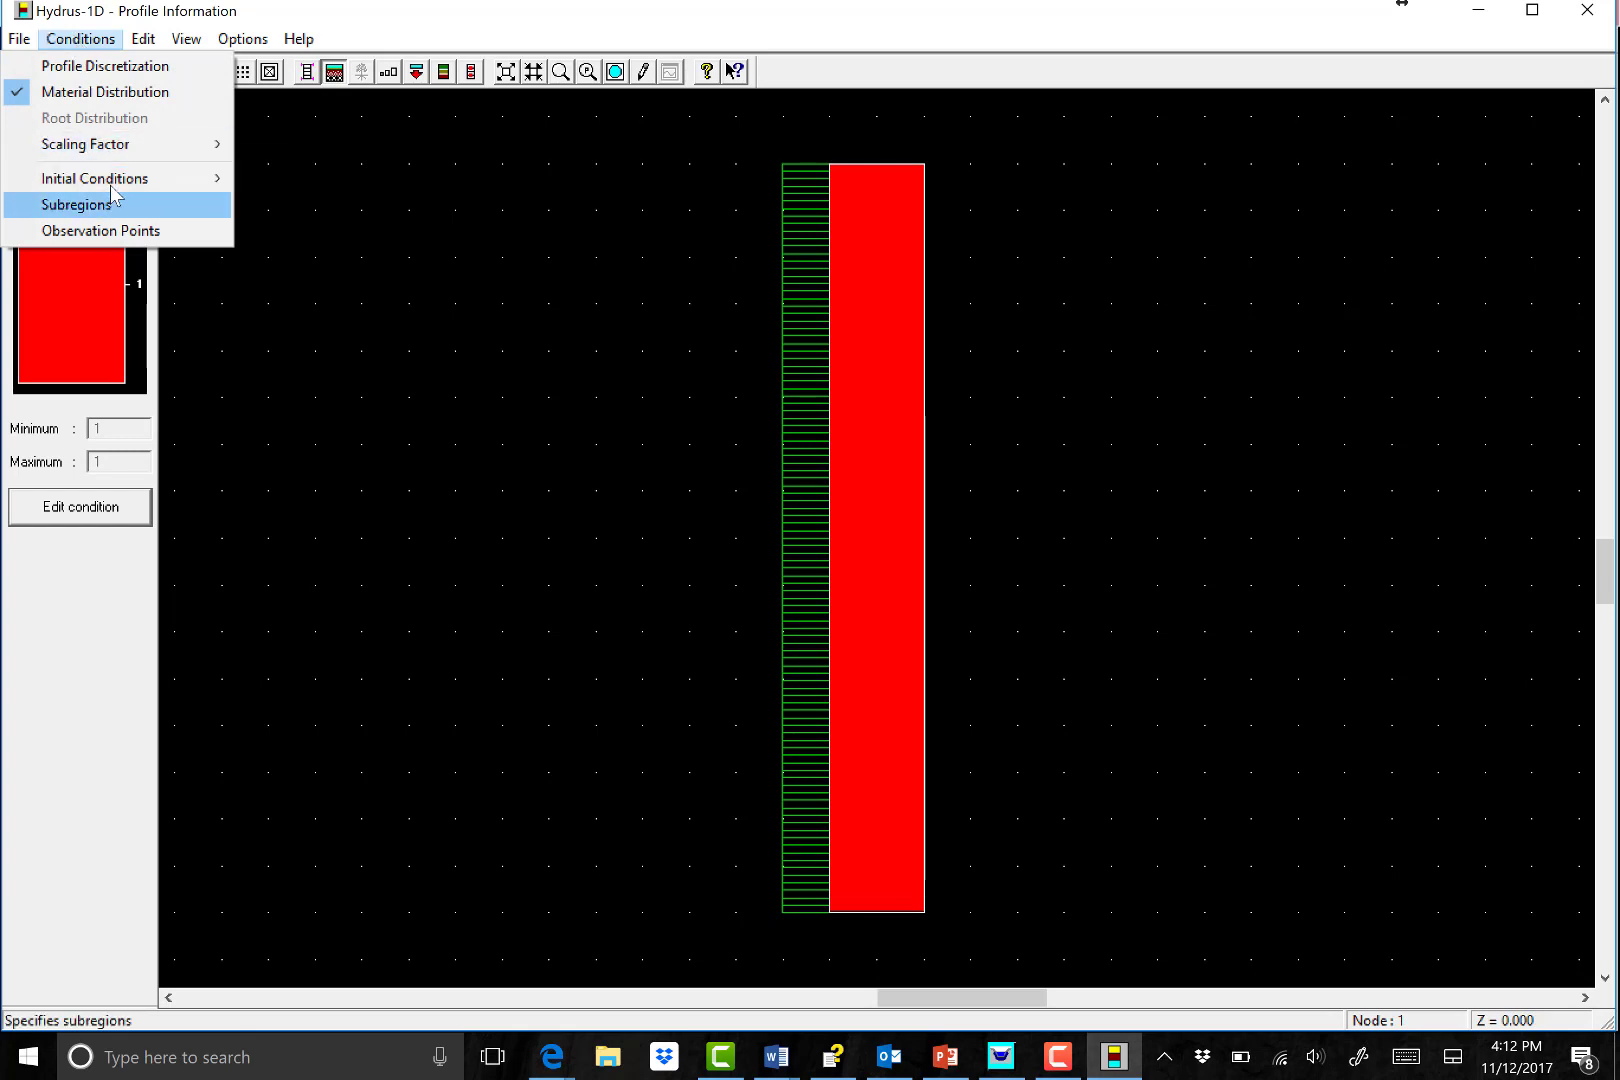
mouse_move(111, 188)
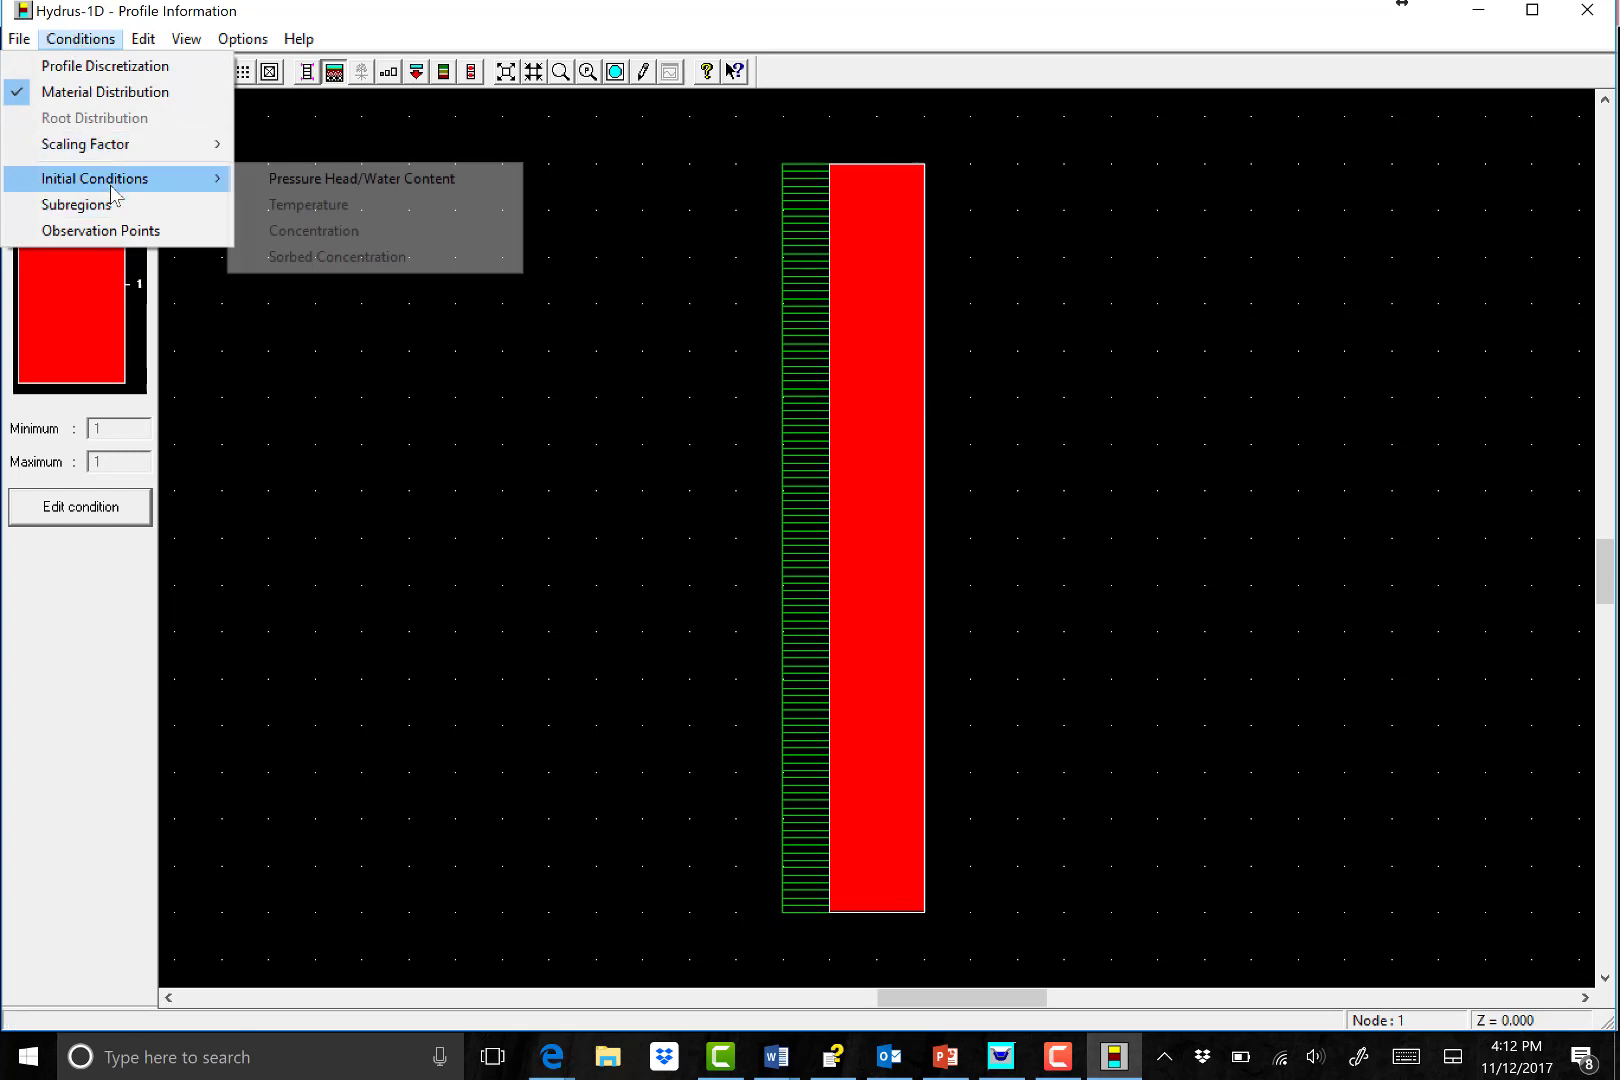
left_click(392, 196)
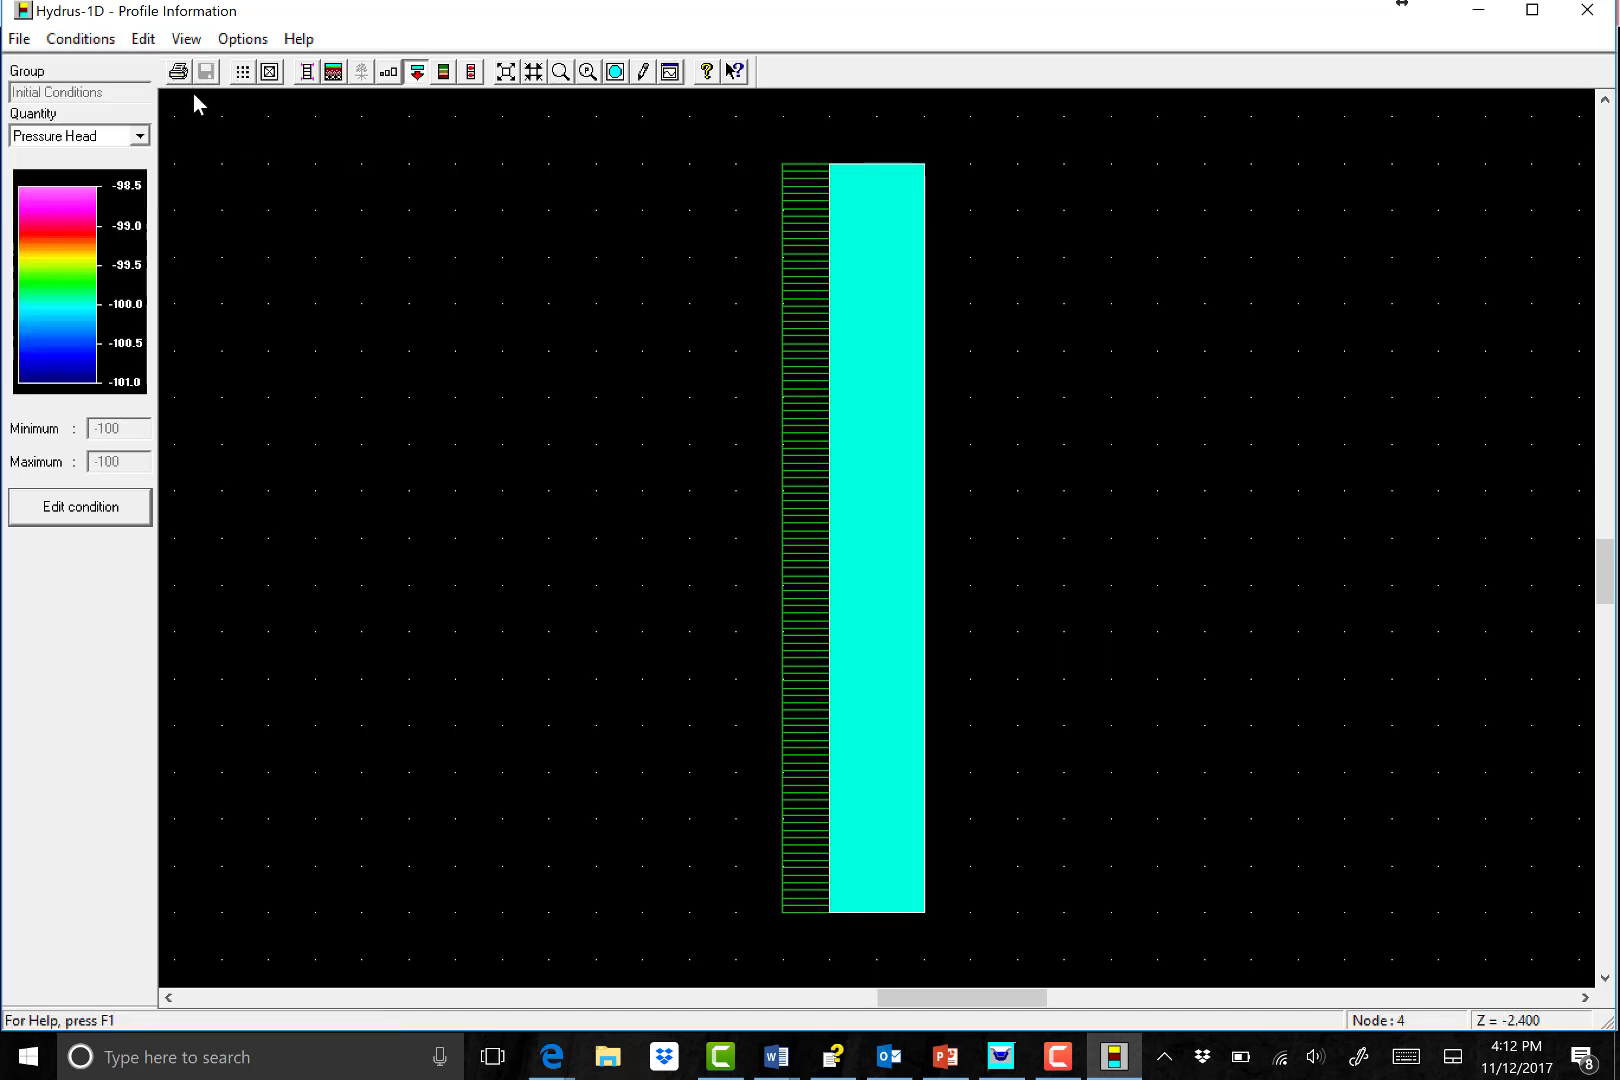
Set the initial pressure head of all nodes in the soil profile to -500, with the same top and bottom value.
left_click(104, 516)
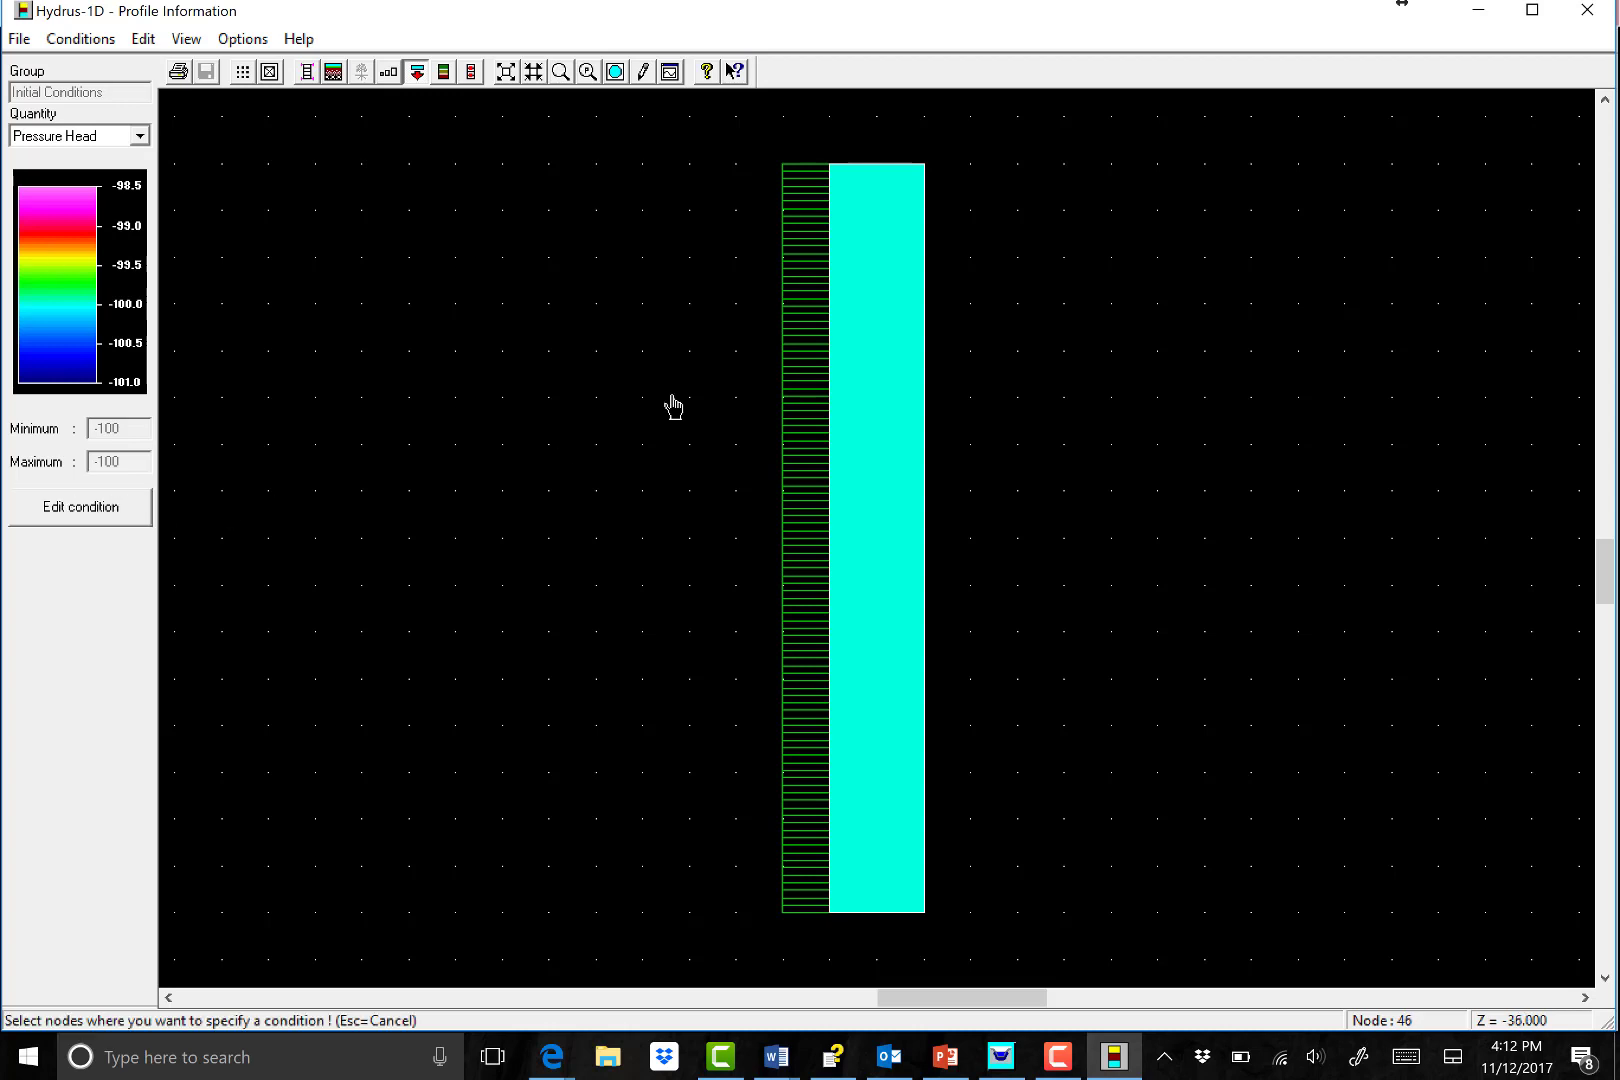
left_click(802, 169)
left_click_drag(800, 215, 874, 930)
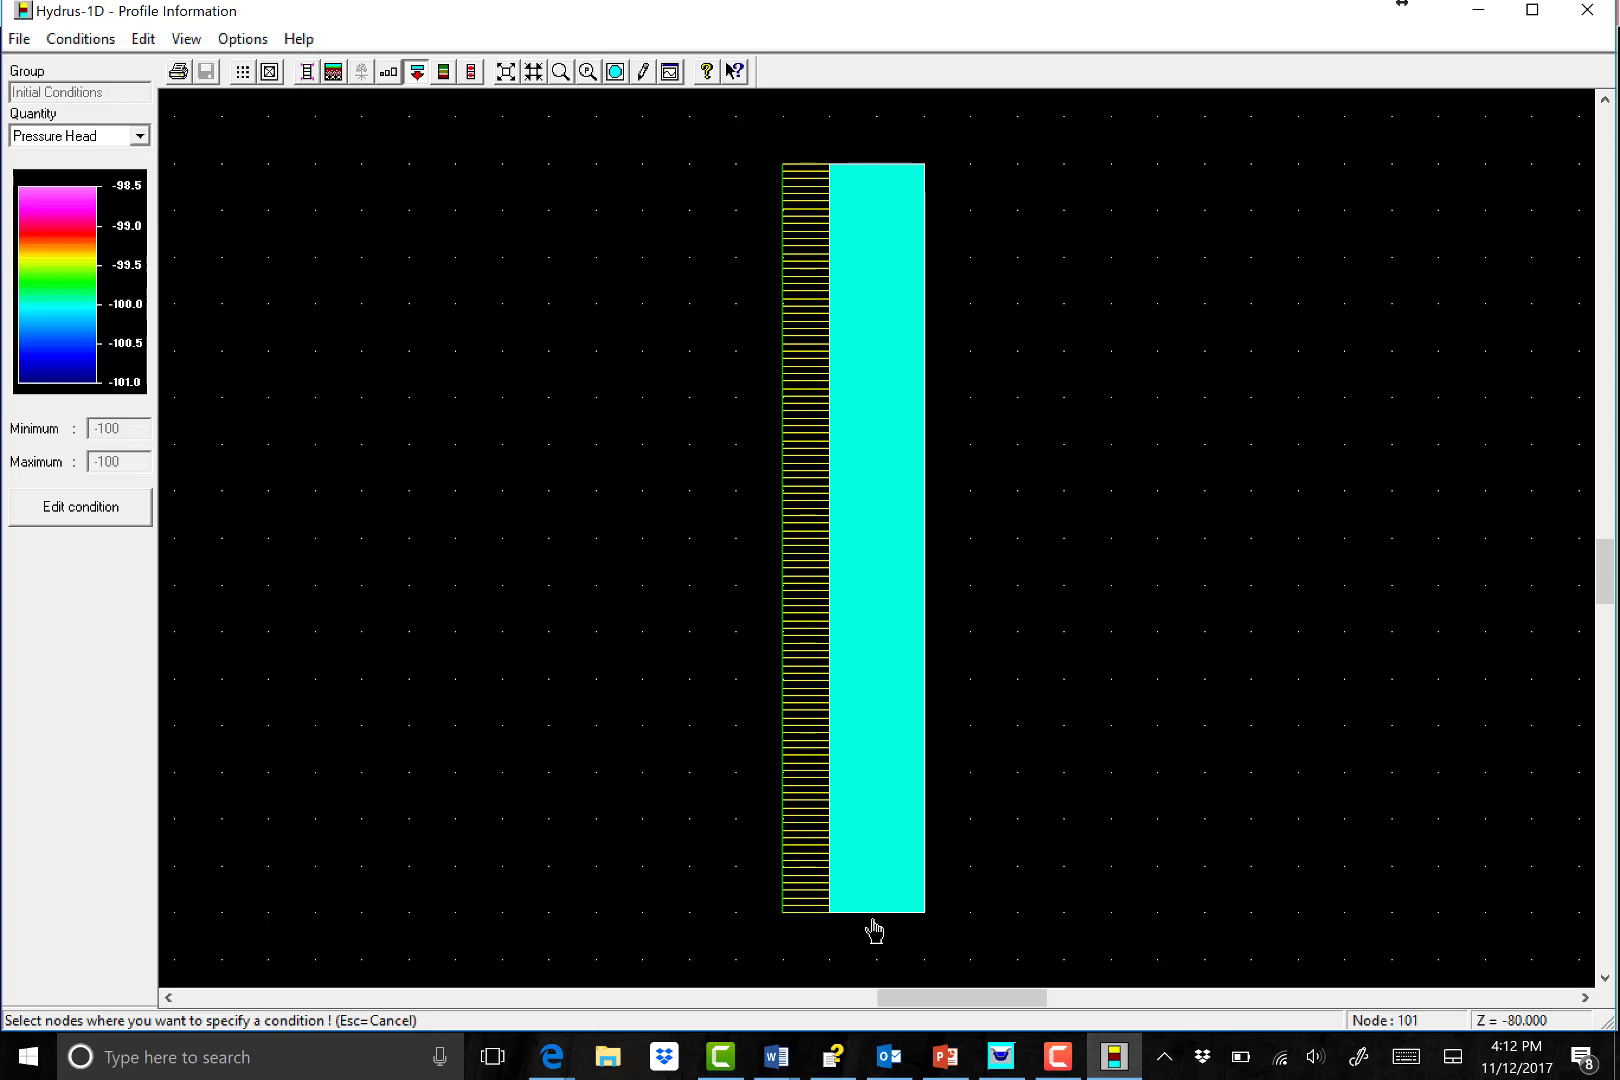
left_click_drag(874, 930, 874, 930)
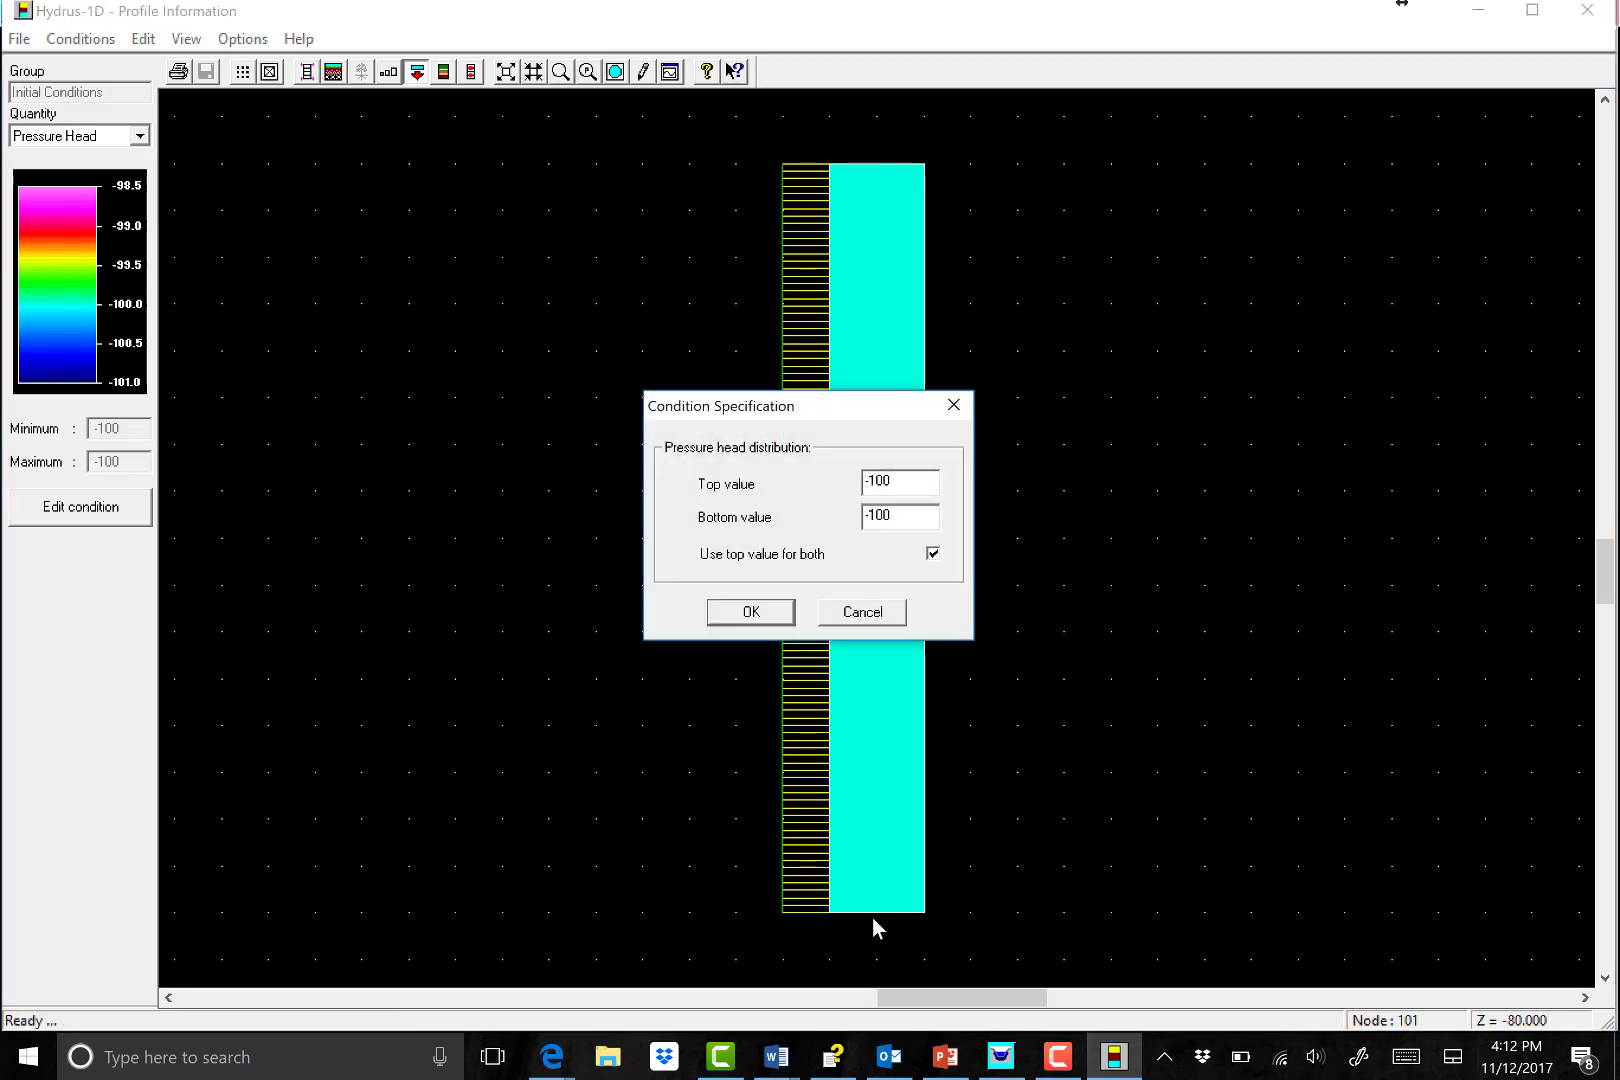
left_click(904, 481)
key("BackSpace")
key("BackSpace")
key("BackSpace")
key("BackSpace")
type("-5000")
key("BackSpace")
left_click(905, 514)
key("BackSpace")
key("BackSpace")
key("BackSpace")
key("BackSpace")
type("-500")
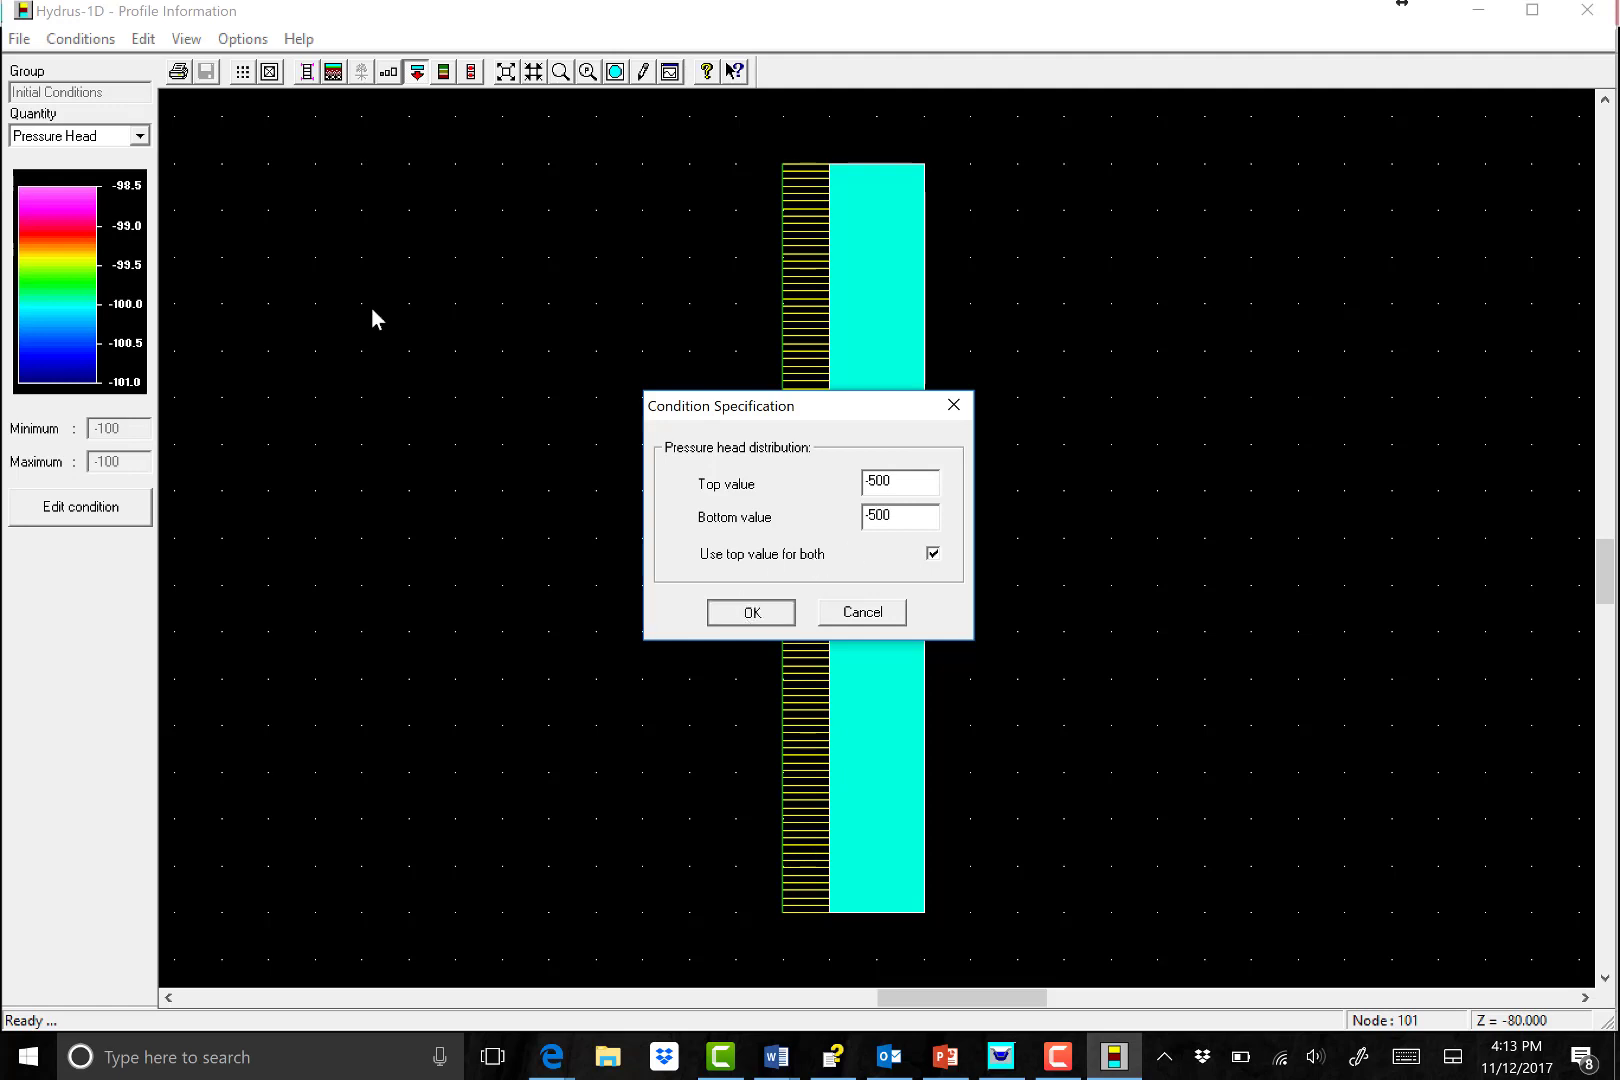
key("Return")
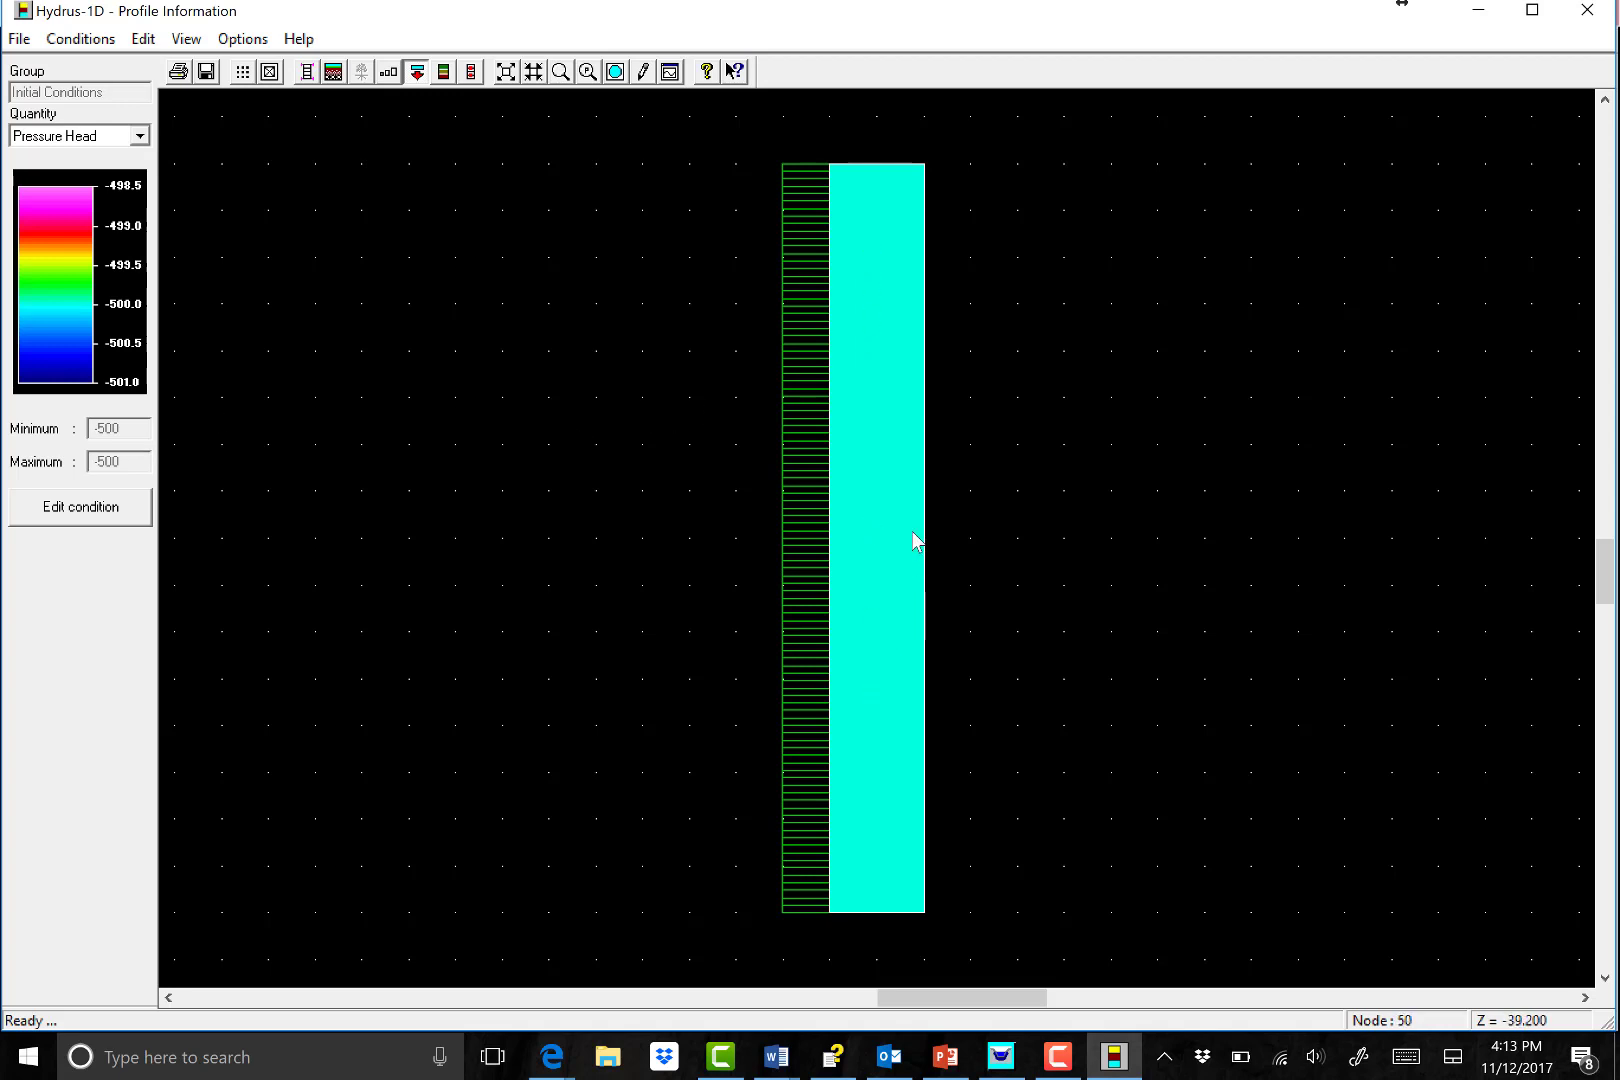
Close the profile editor, saving the changes and overwriting the old profile data.
left_click(1588, 12)
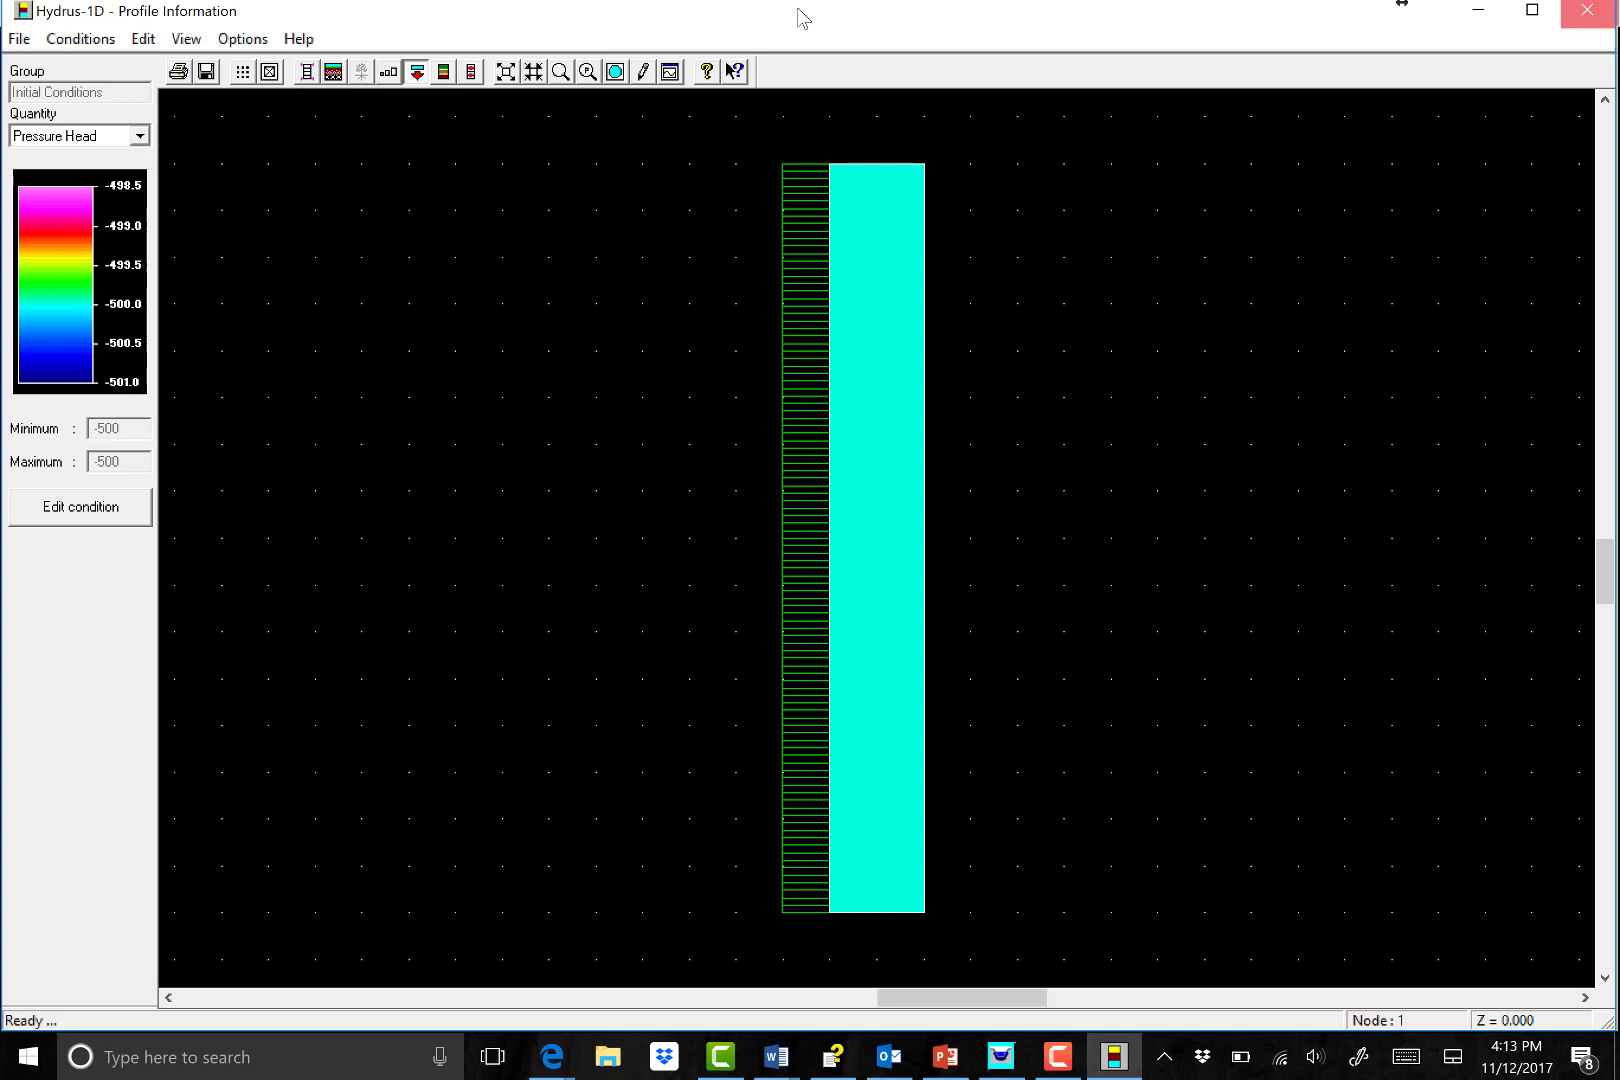
left_click(716, 580)
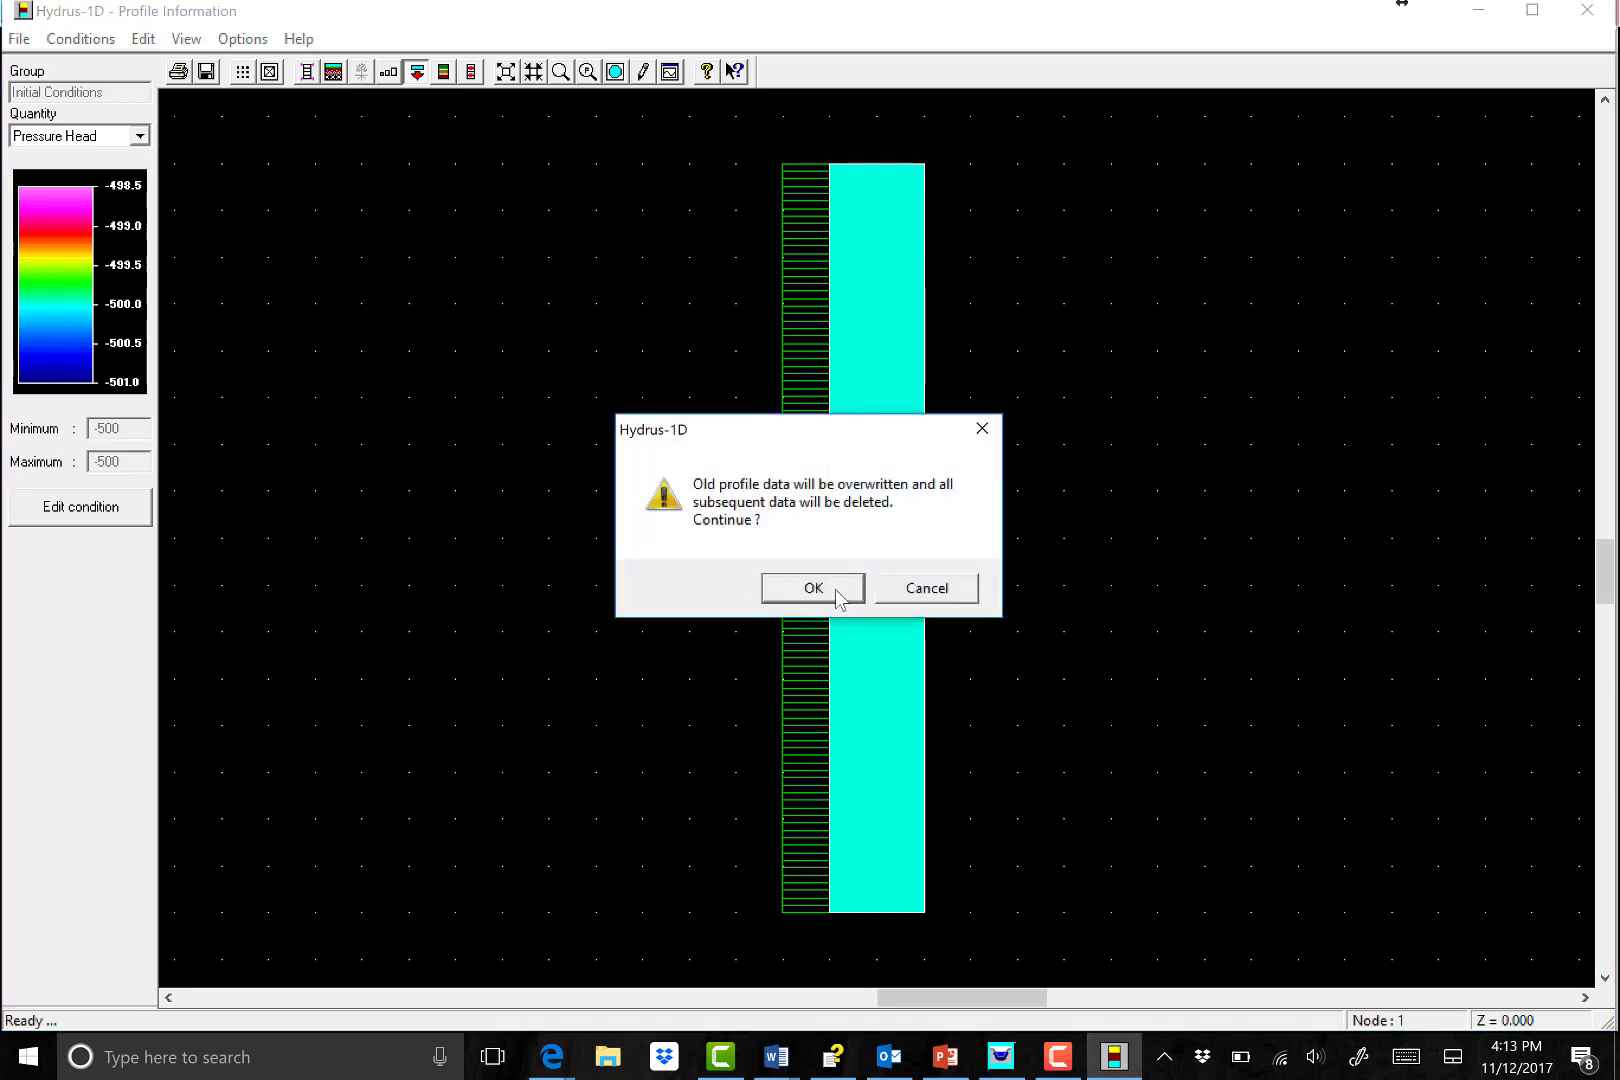
left_click(813, 590)
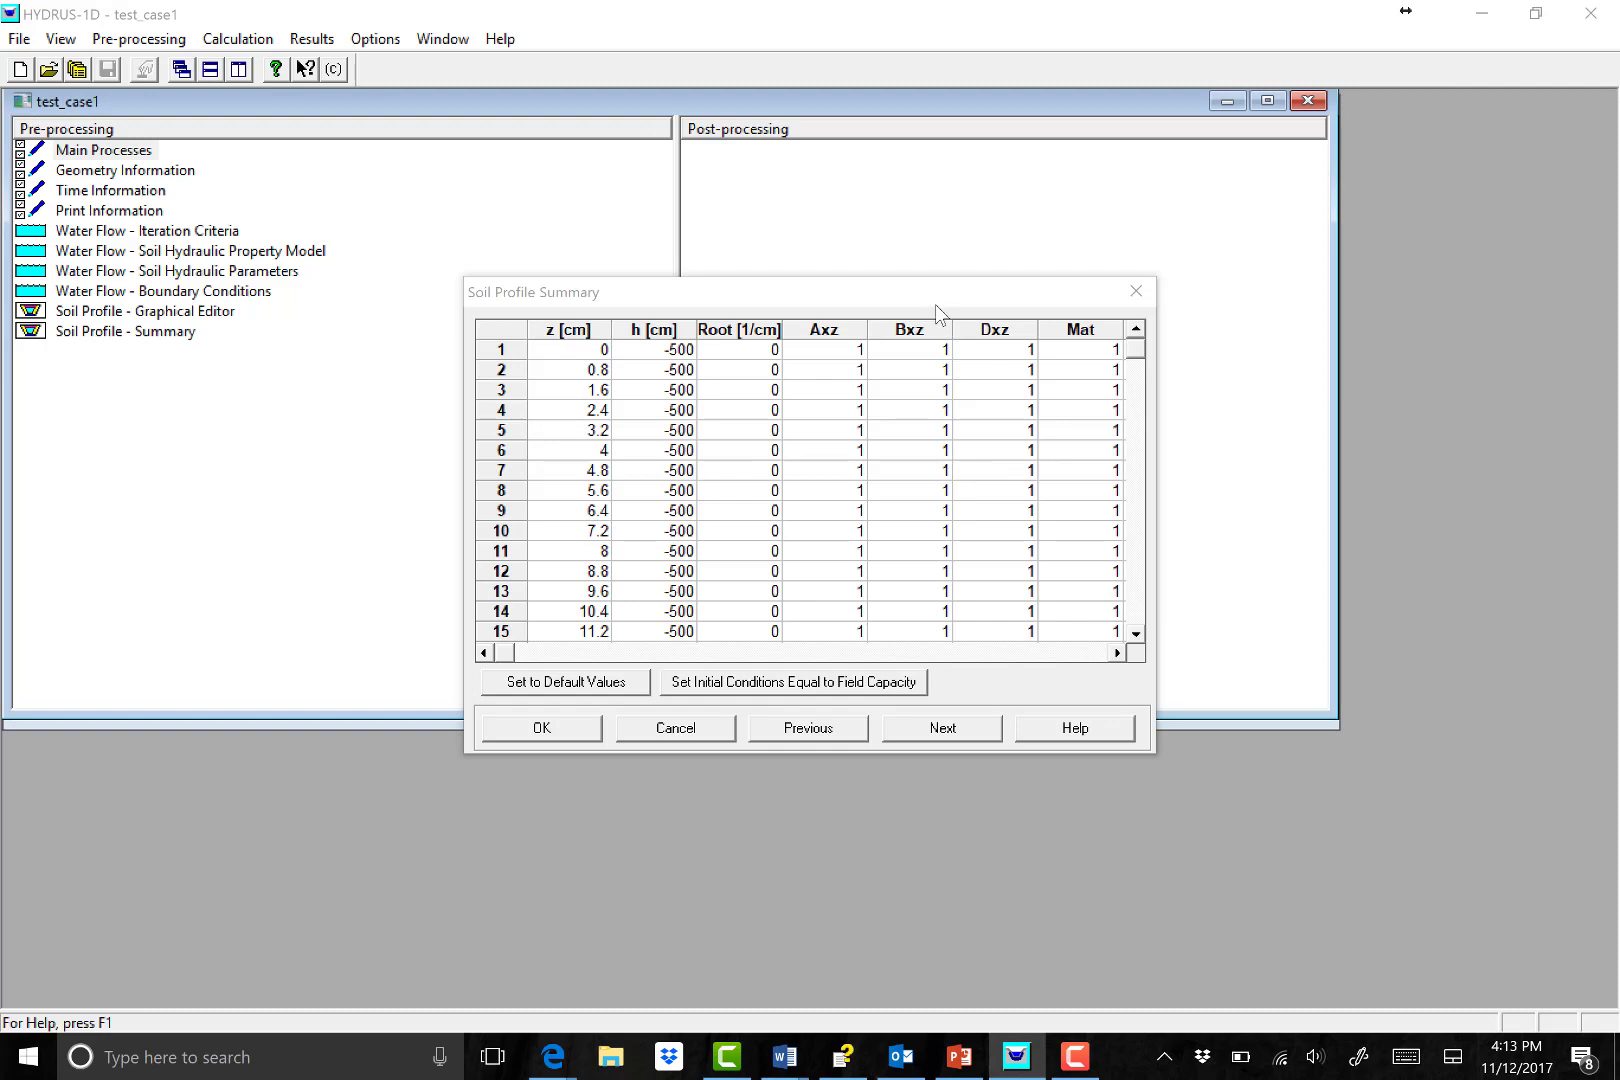
Check the soil profile summary down to the lower nodes and across to the Lay column, and run the HYDRUS-1D calculation.
left_click_drag(935, 304, 821, 233)
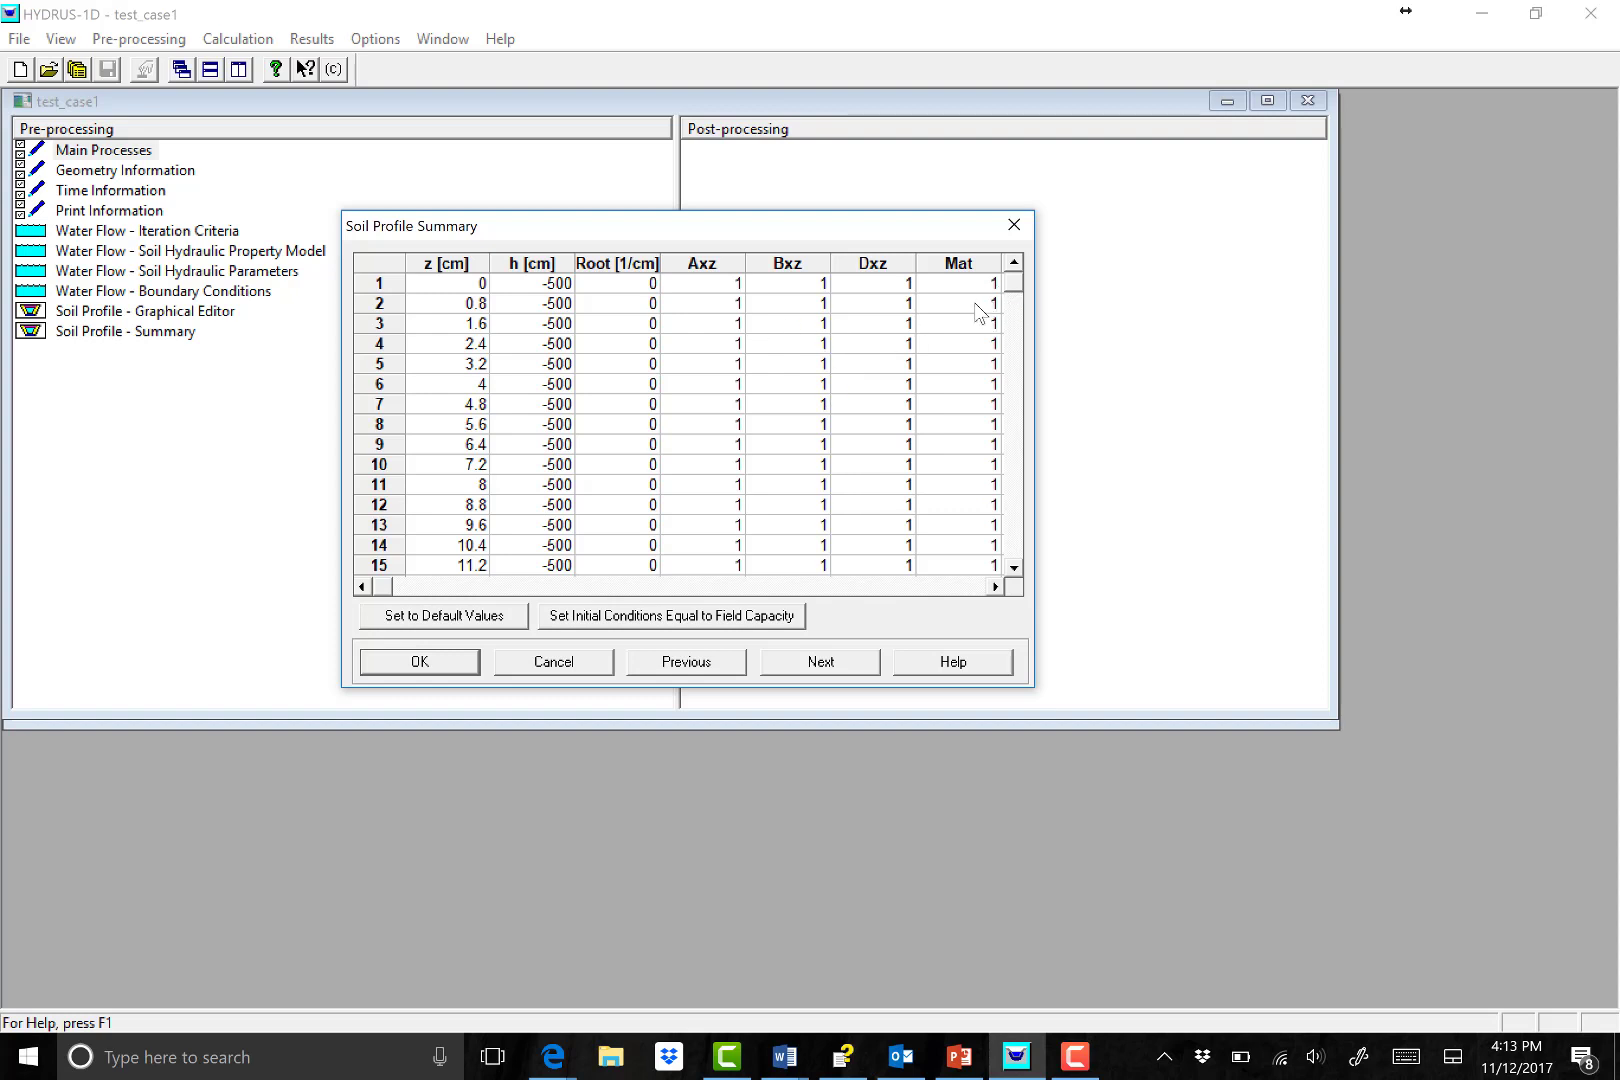
mouse_move(1009, 280)
left_mouse_down()
mouse_move(1011, 560)
mouse_move(1012, 505)
left_mouse_up()
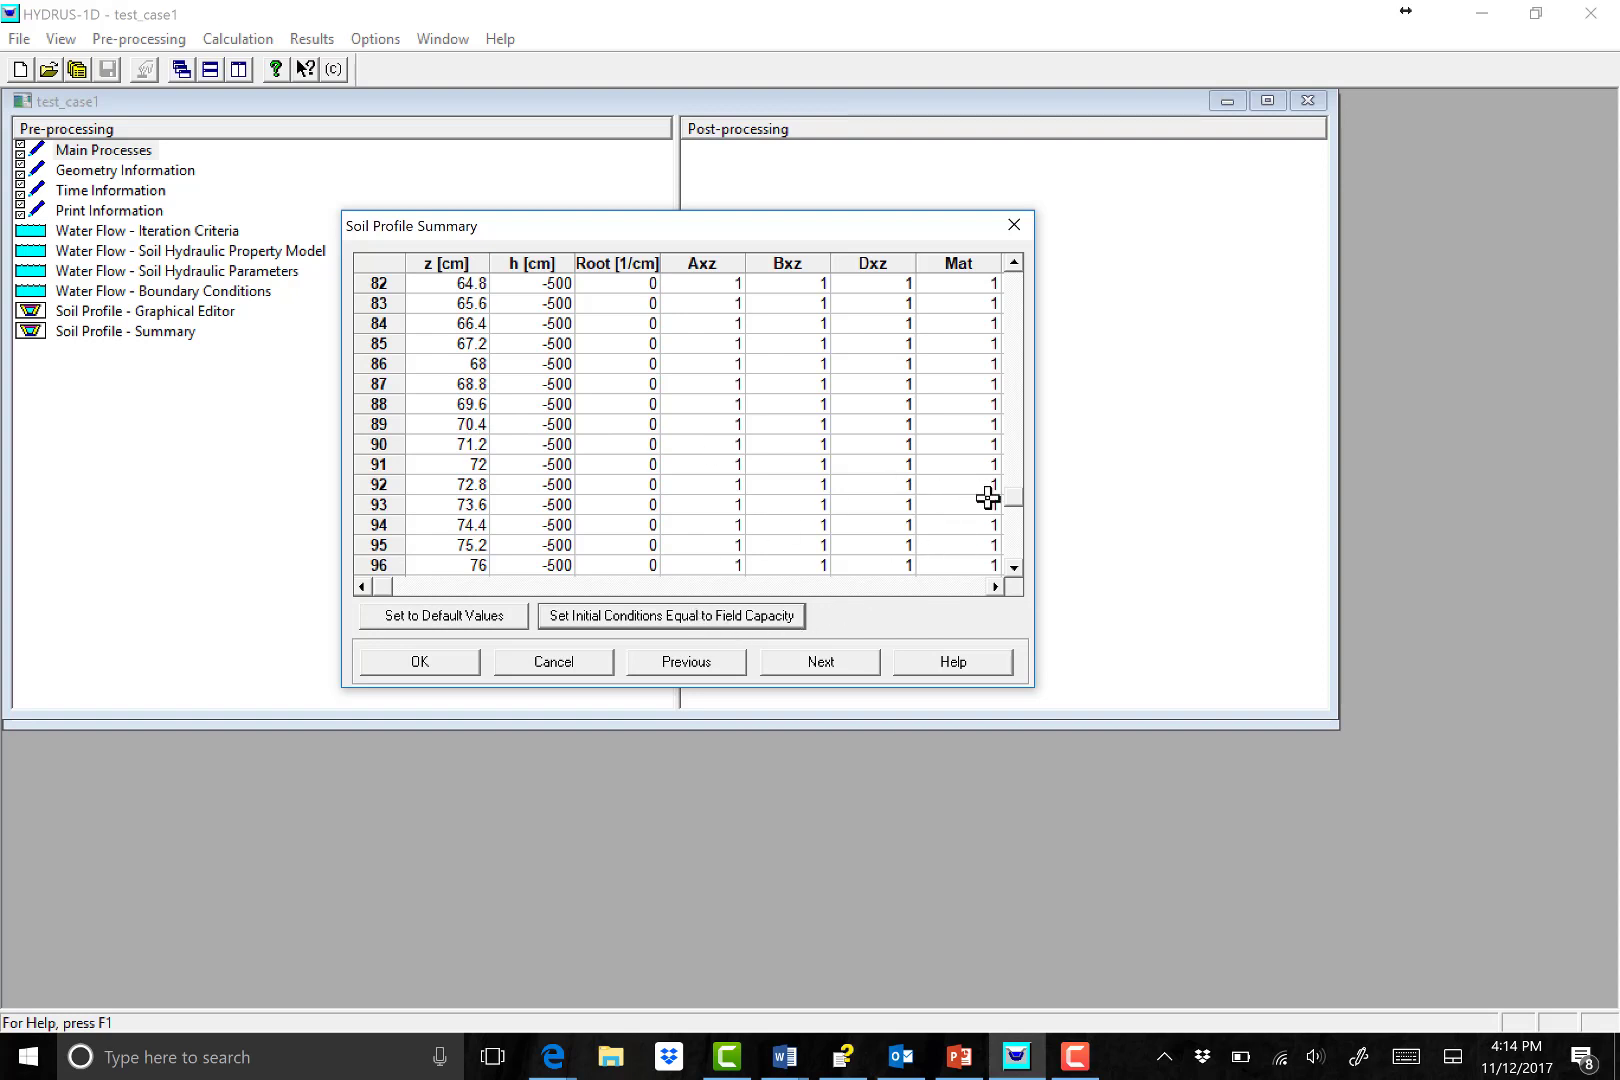
left_click_drag(380, 589, 560, 606)
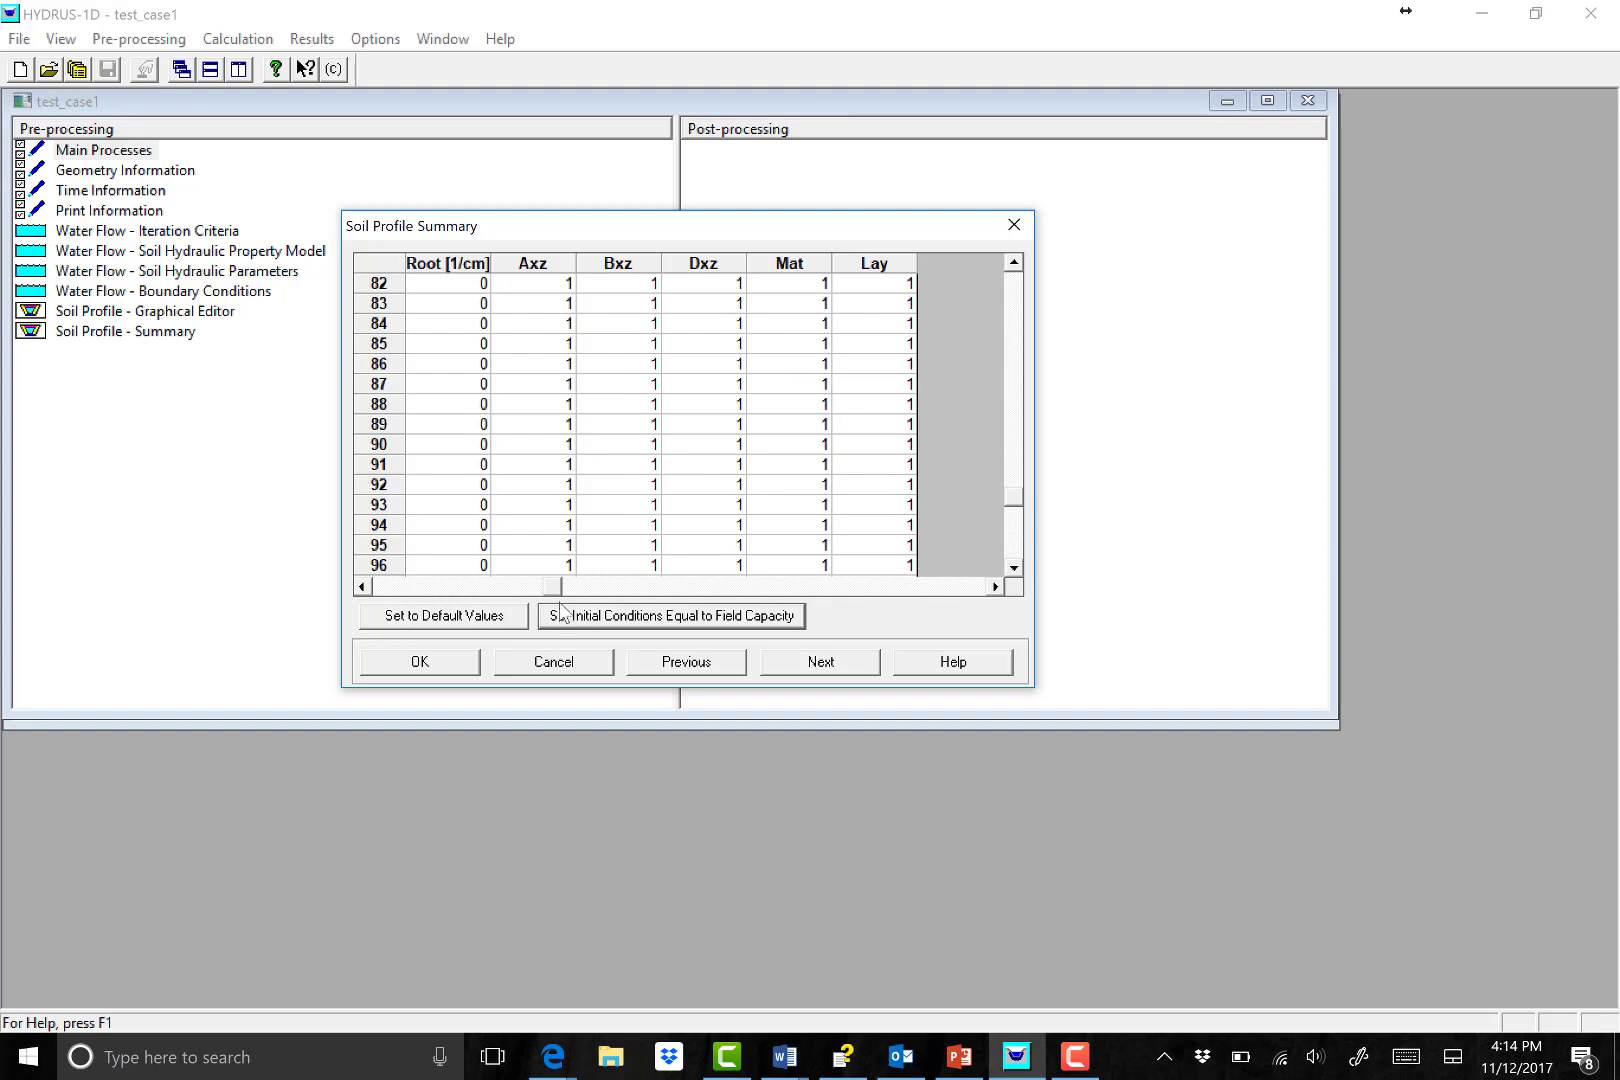
left_click_drag(279, 298, 350, 588)
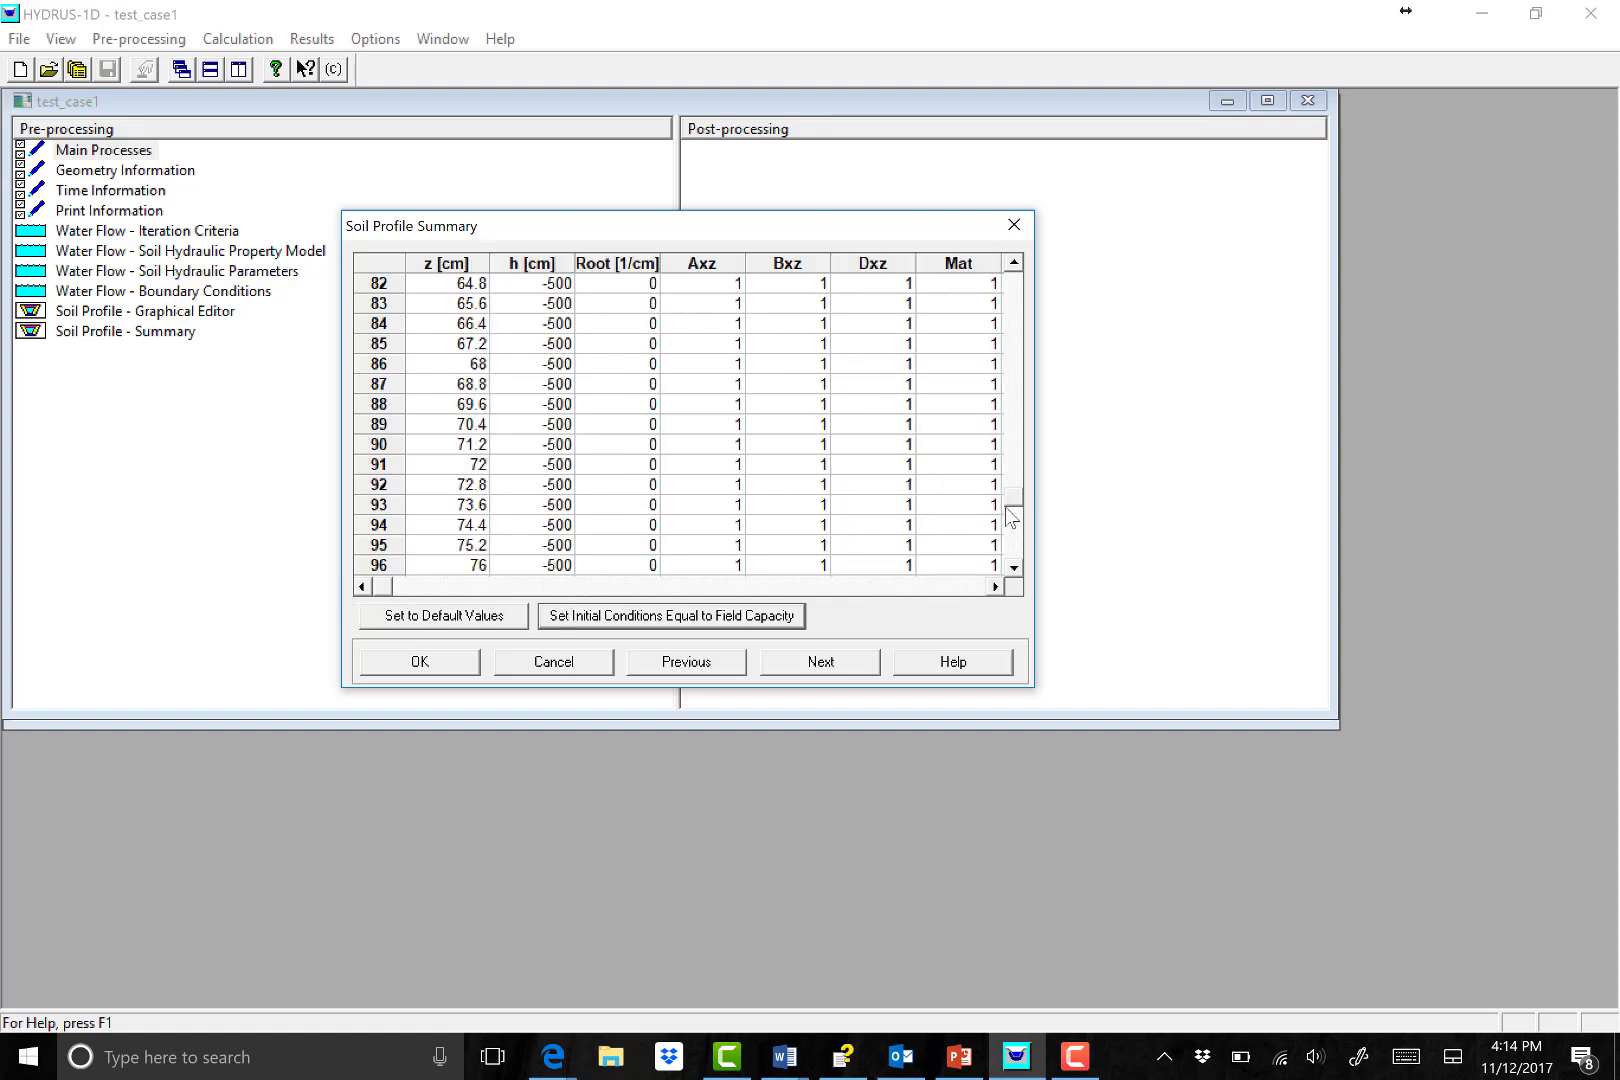
left_click(836, 665)
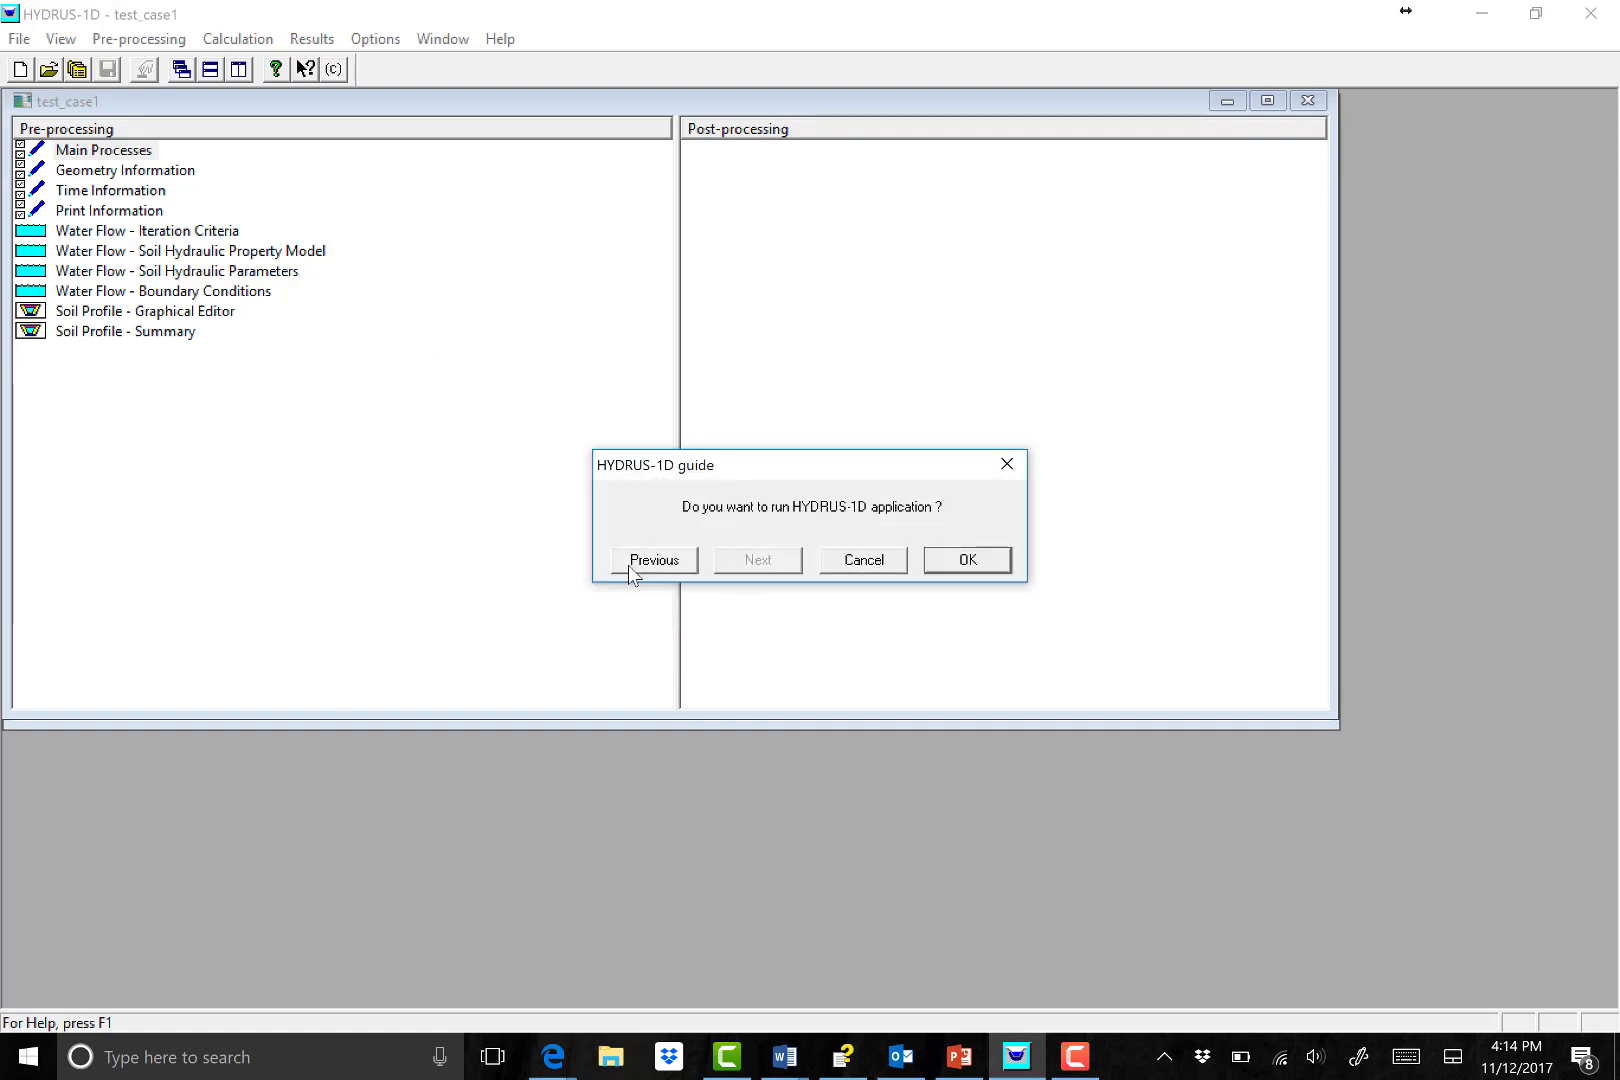
left_click(967, 562)
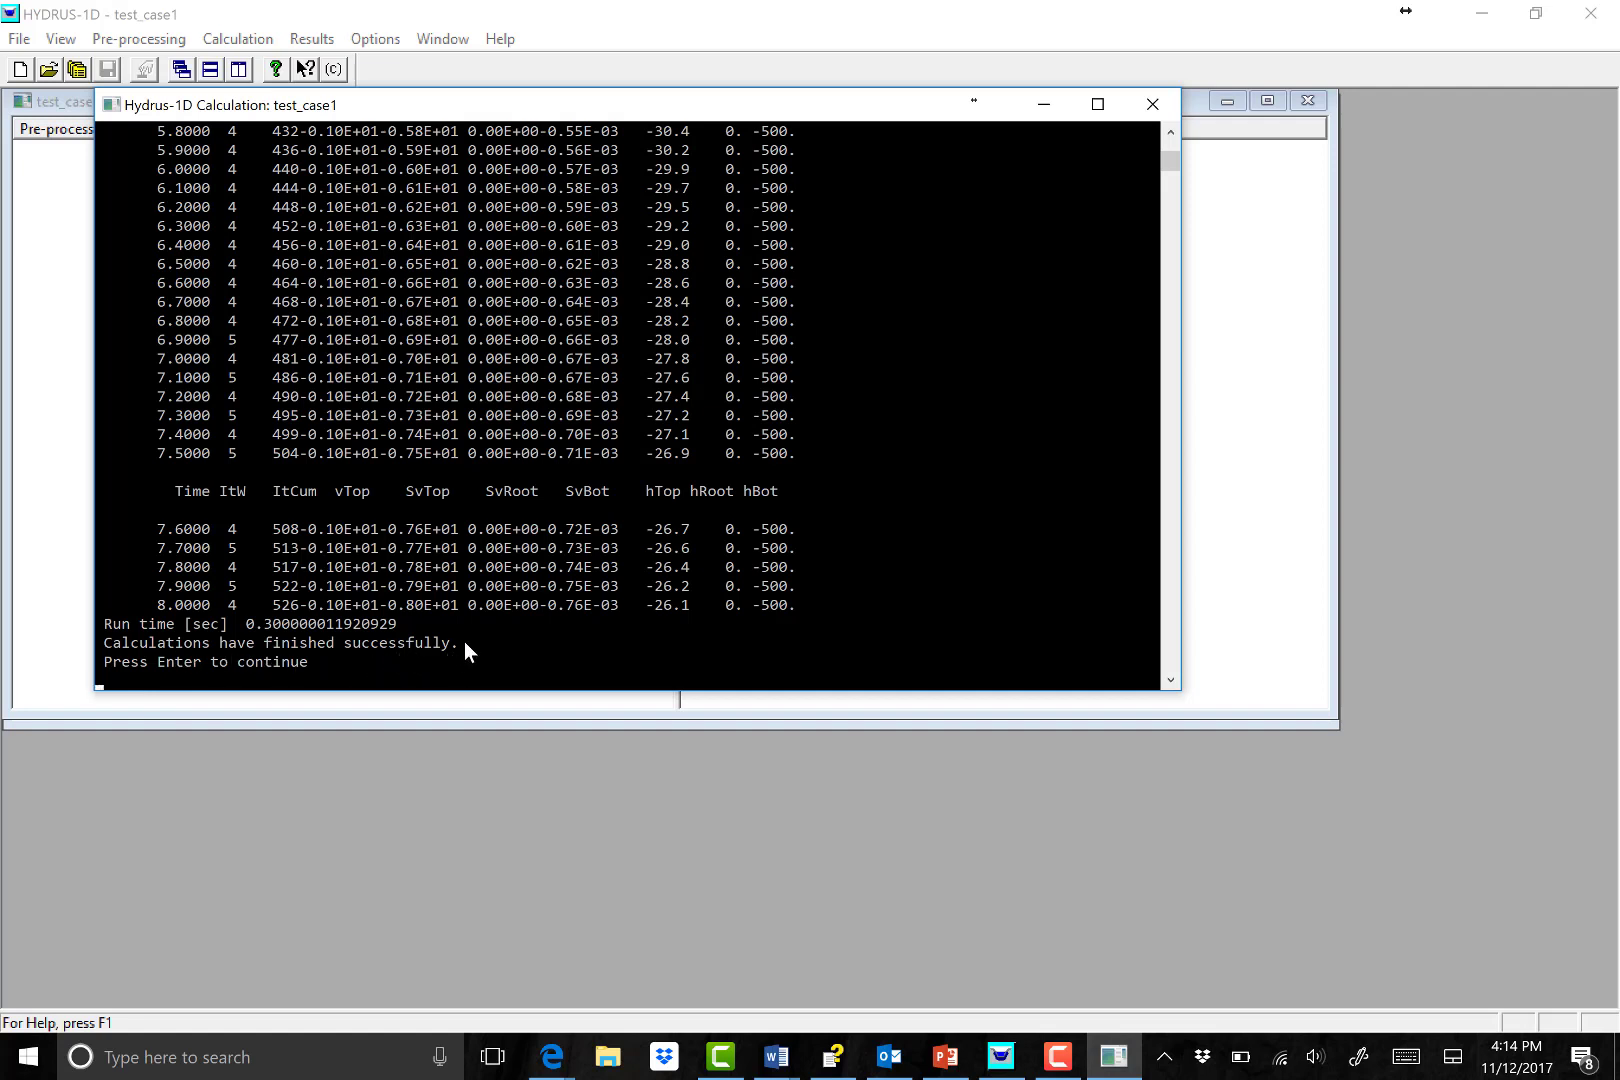
key("Return")
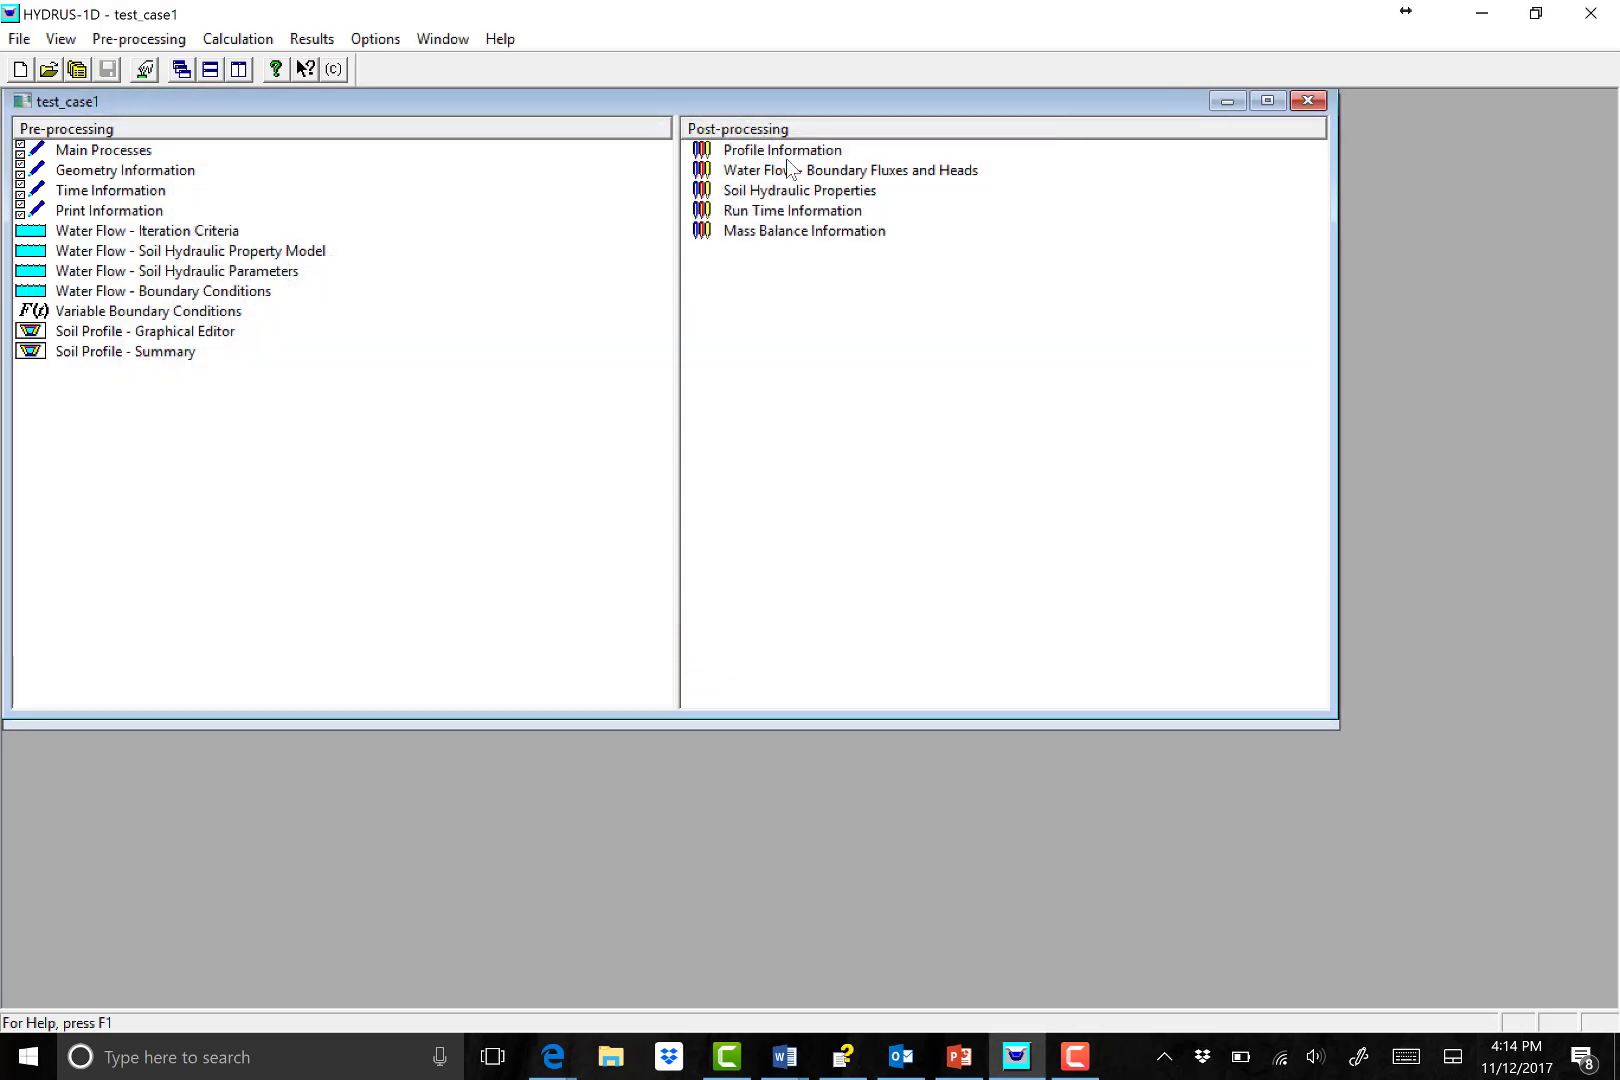
Open the Profile Information results and make the pressure head chart's legend visible at Bottom Right, moving it inside the plot below the curves.
left_click(738, 155)
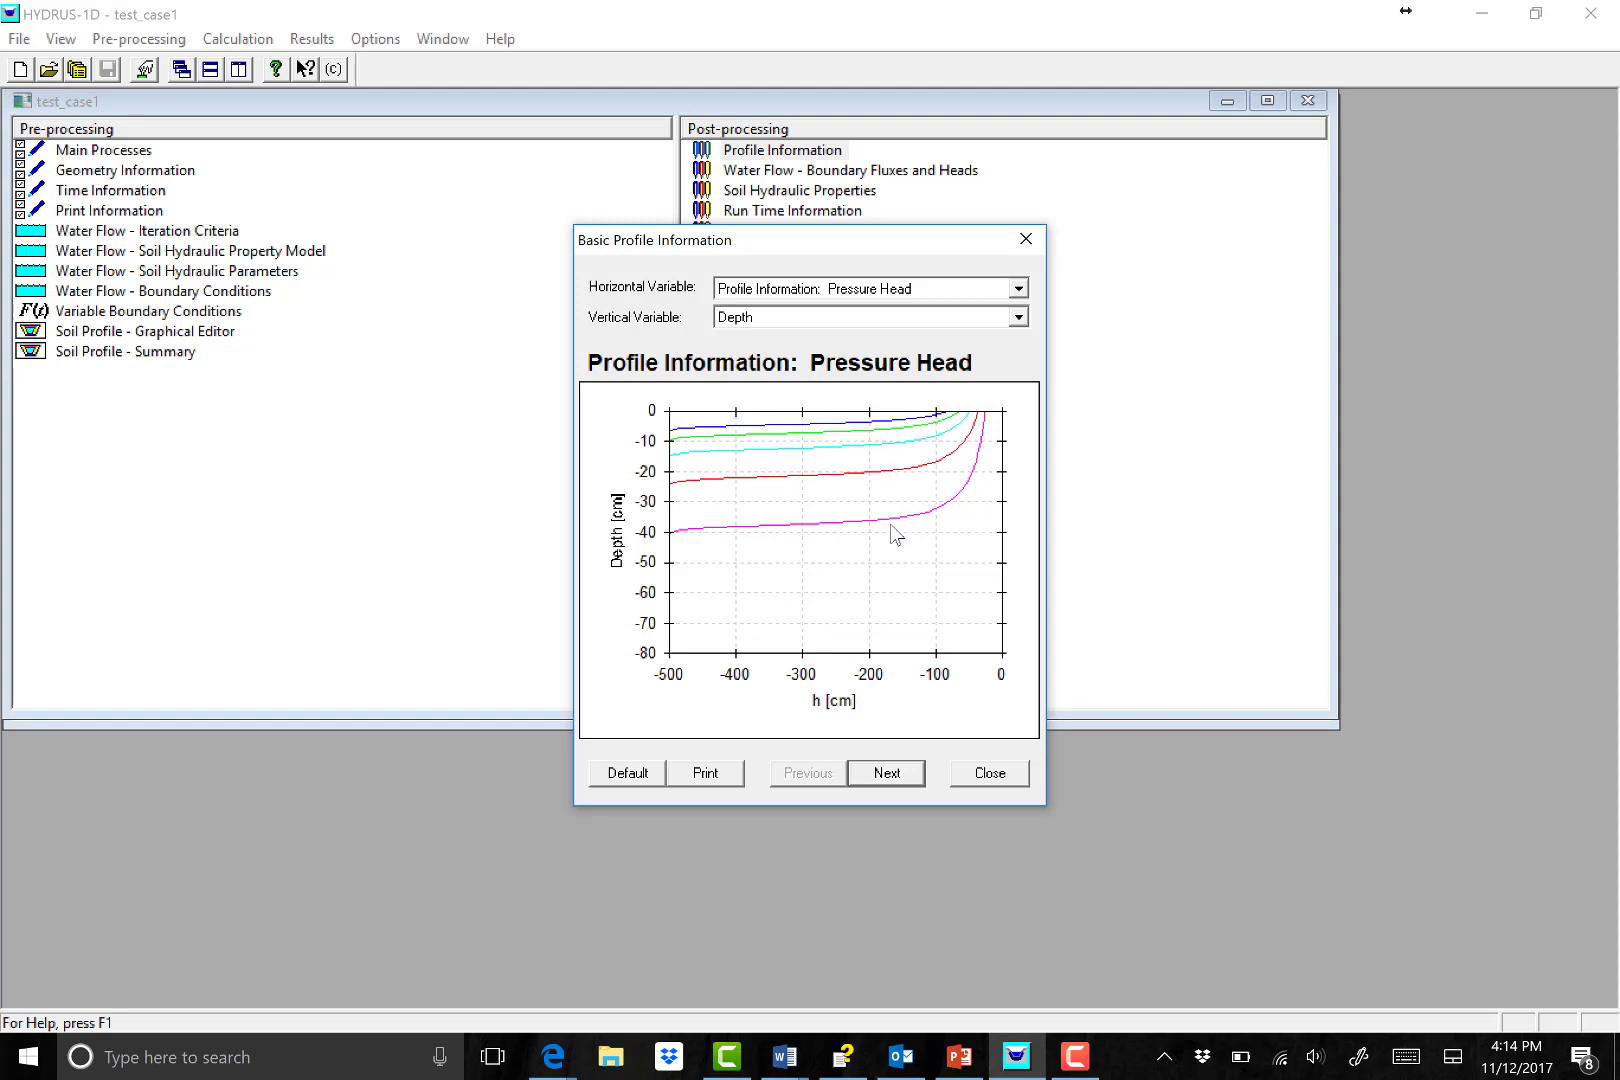
right_click(855, 599)
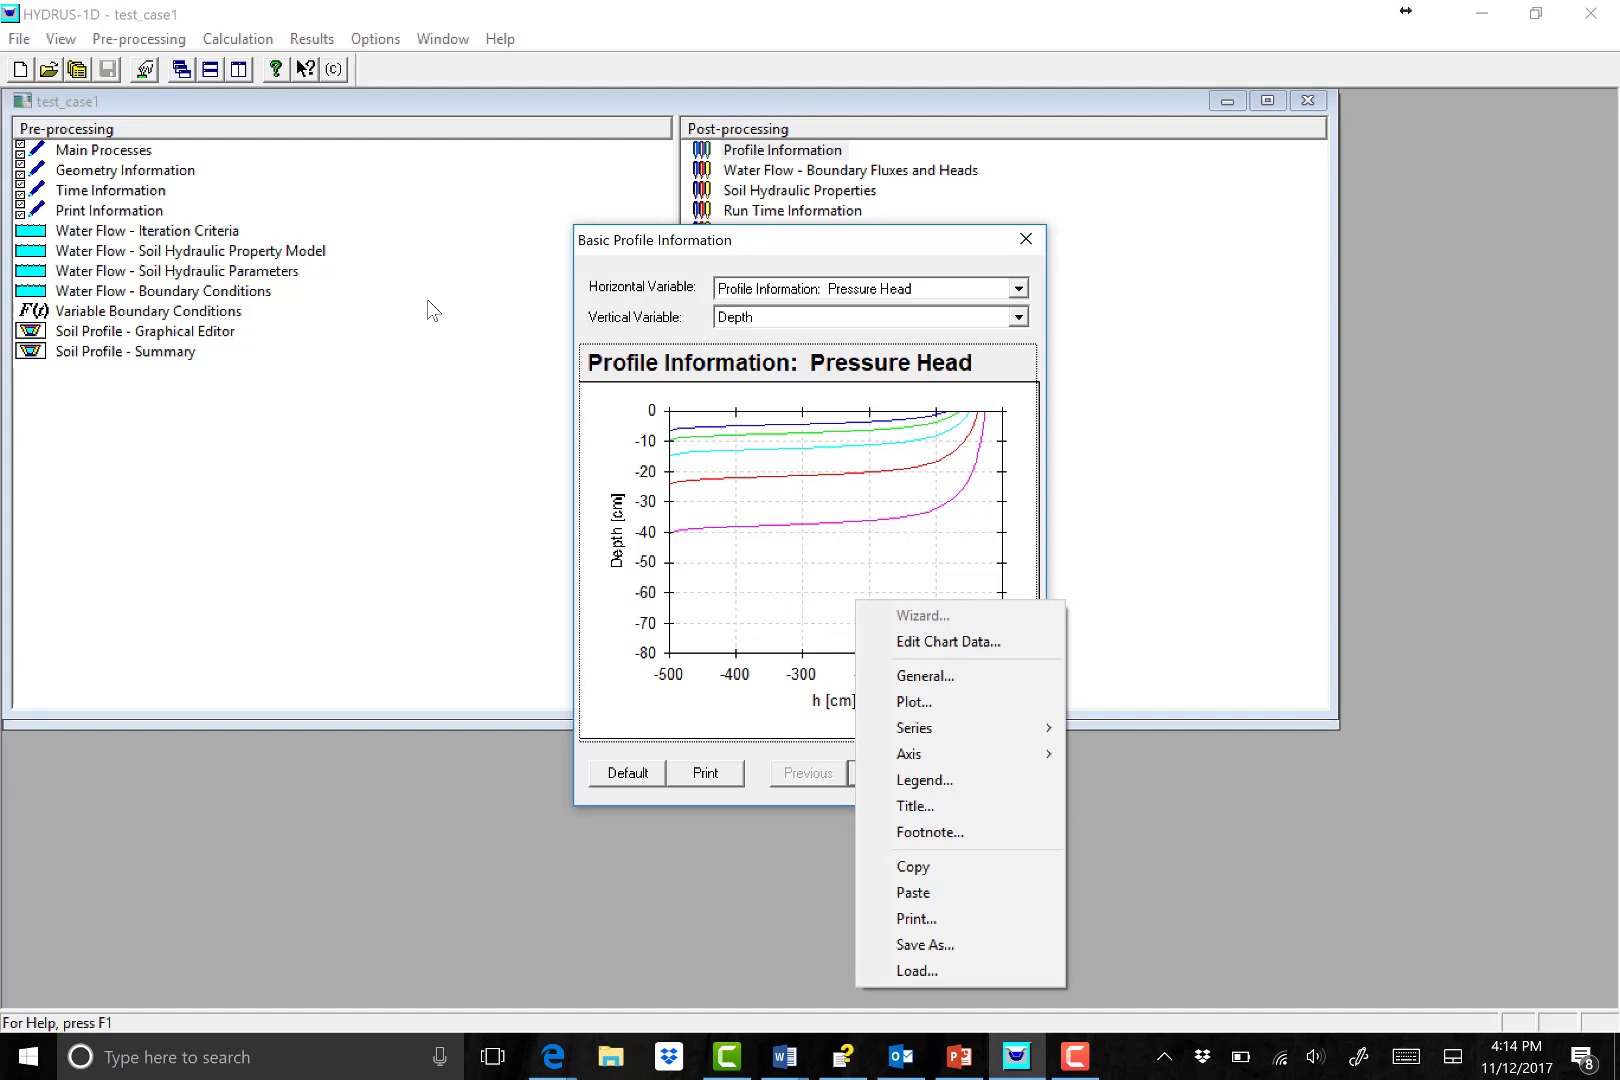
left_click(924, 780)
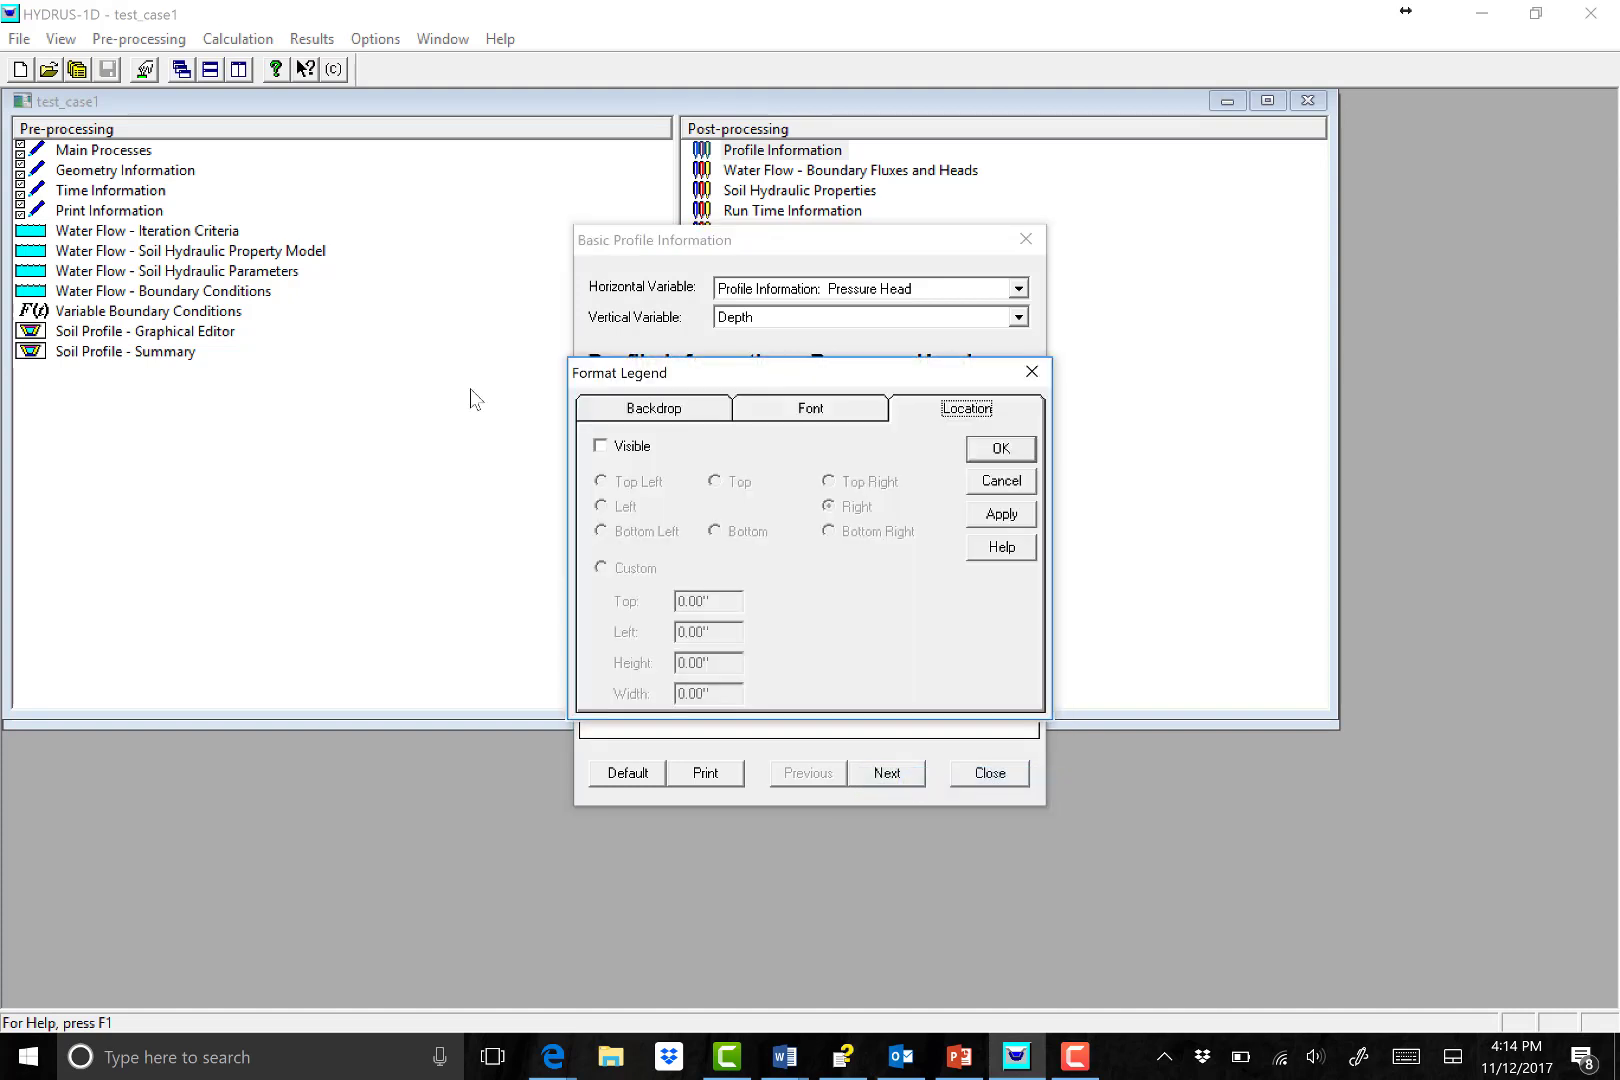
left_click(601, 446)
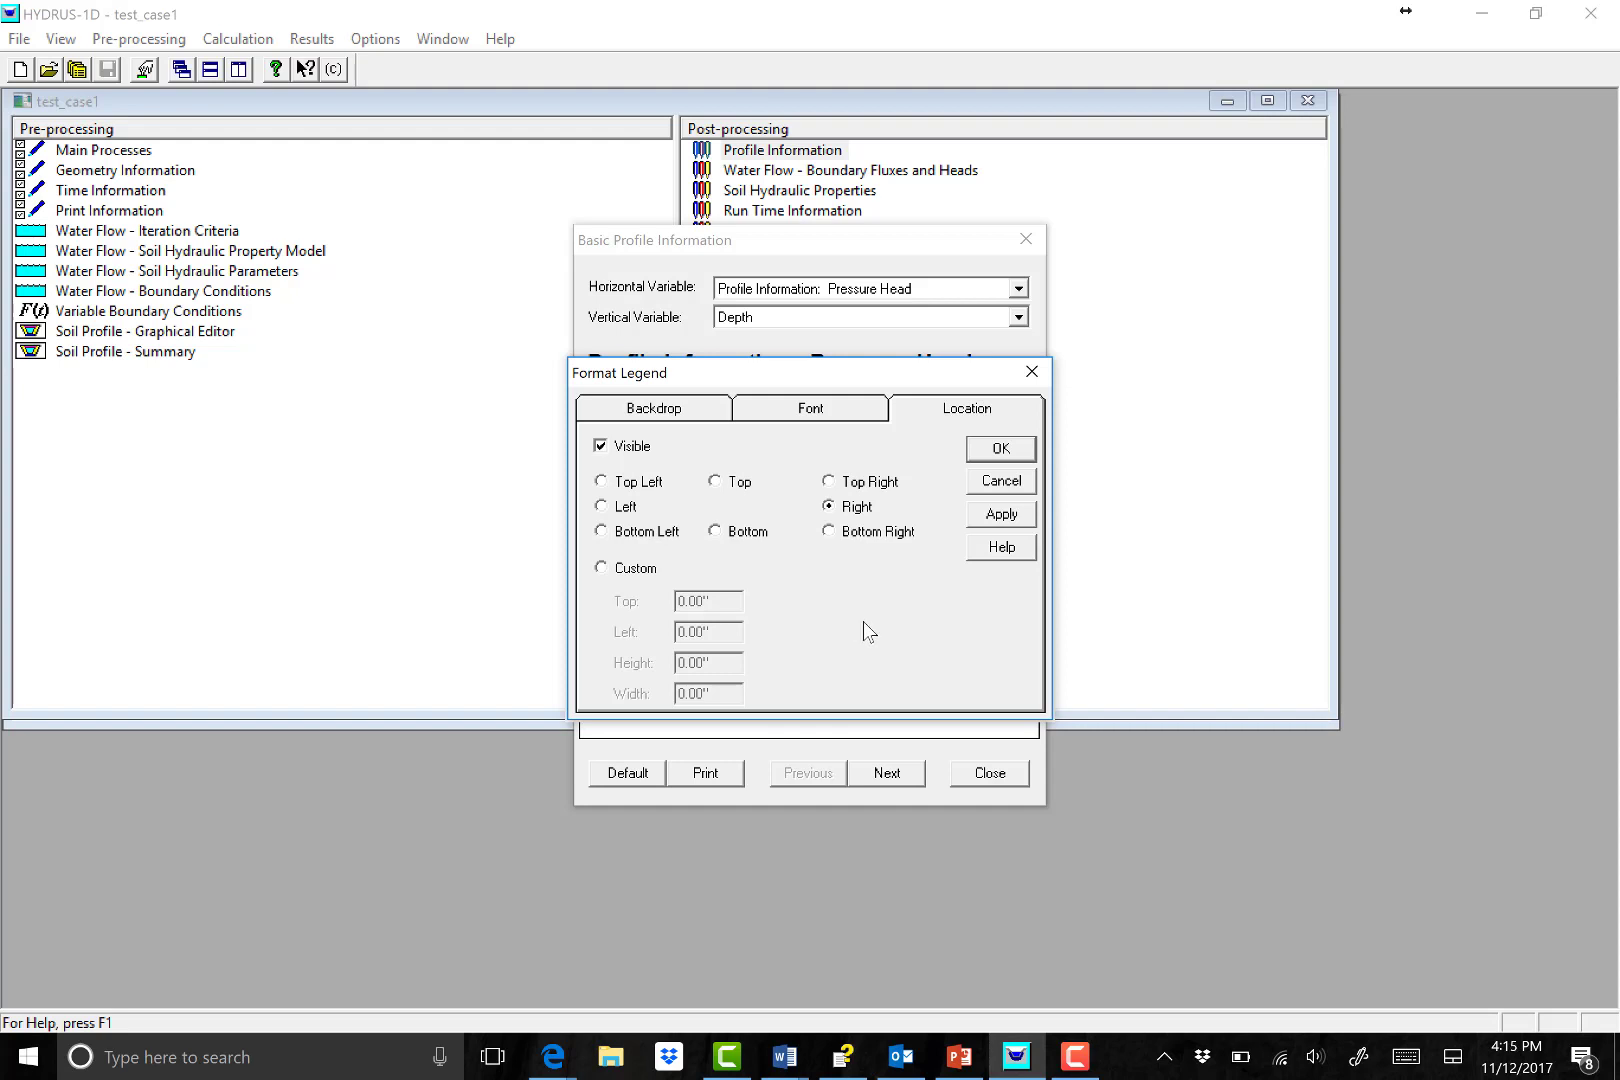
left_click(872, 533)
left_click(1001, 514)
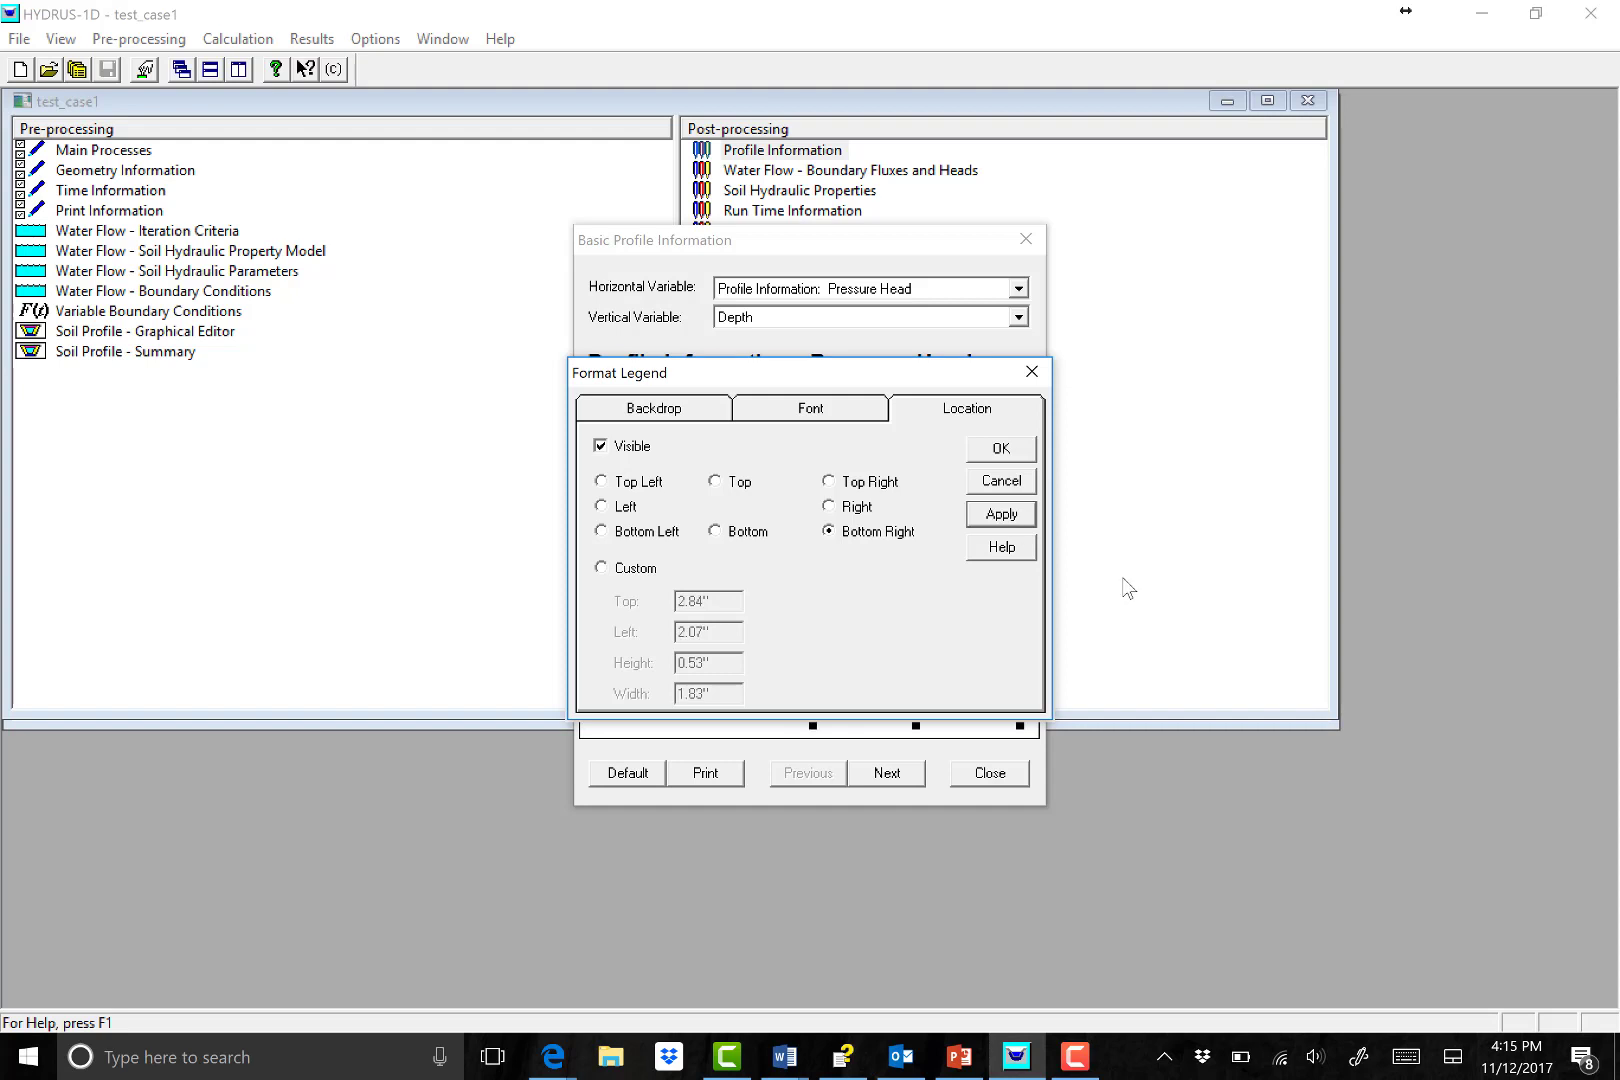
left_click(1016, 452)
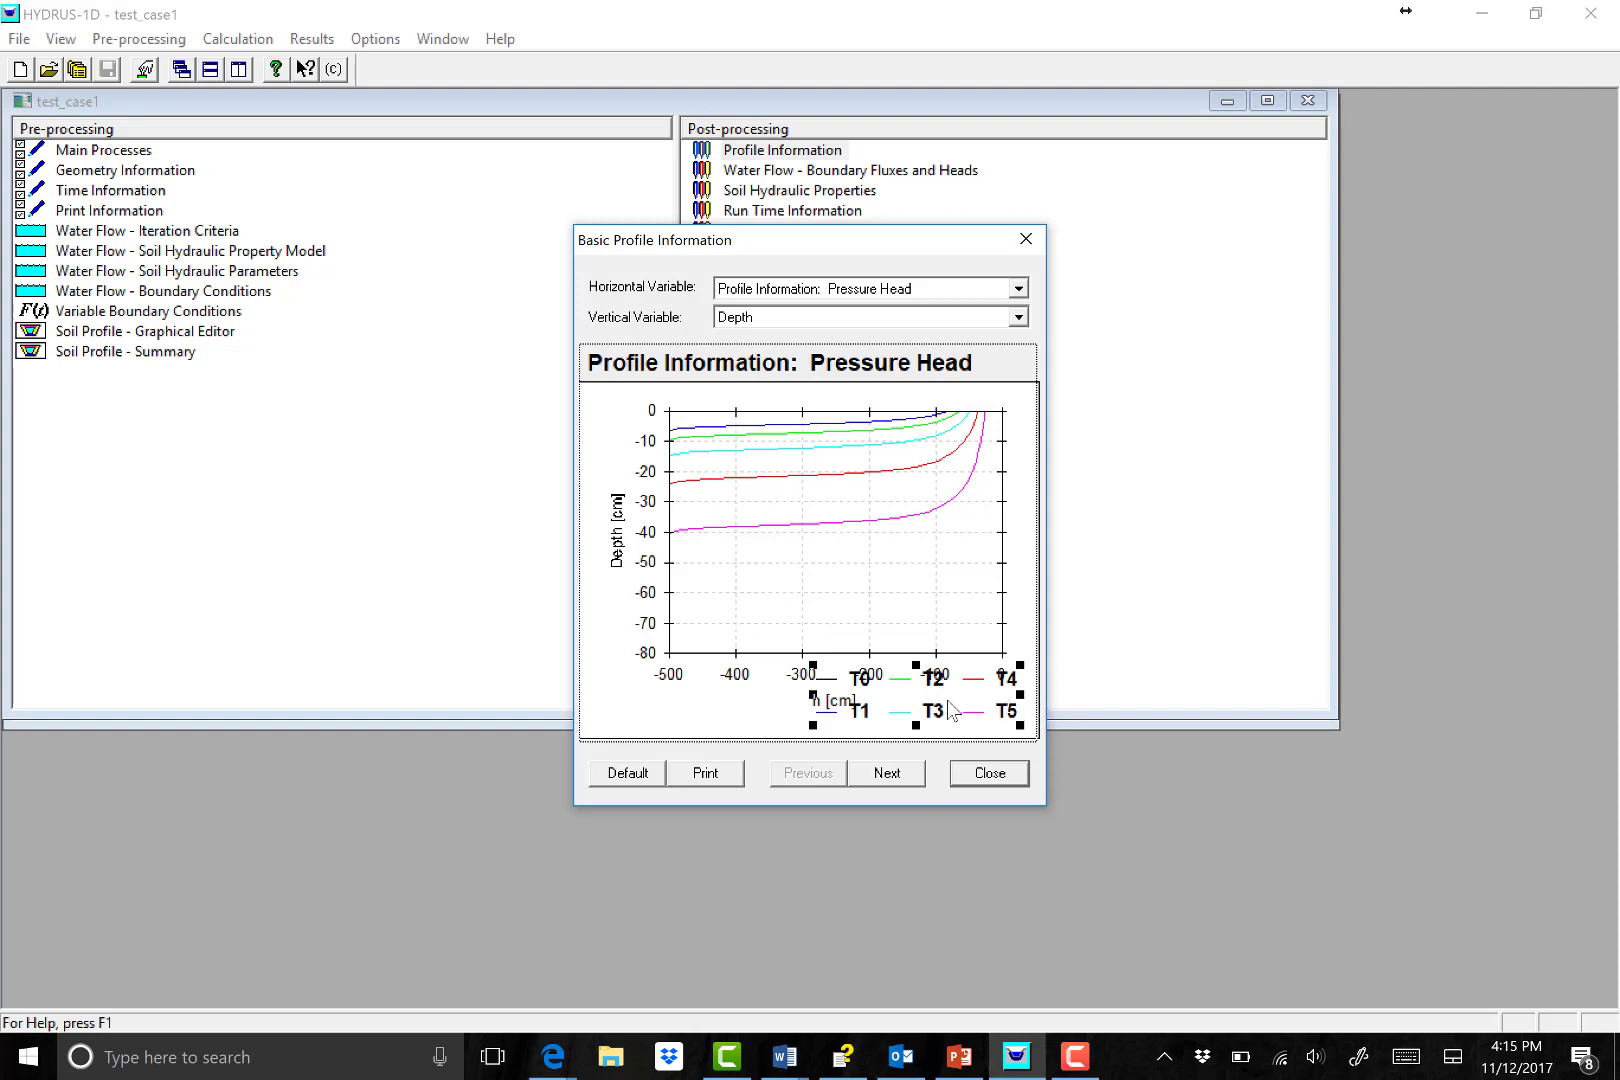
left_click_drag(918, 727, 888, 637)
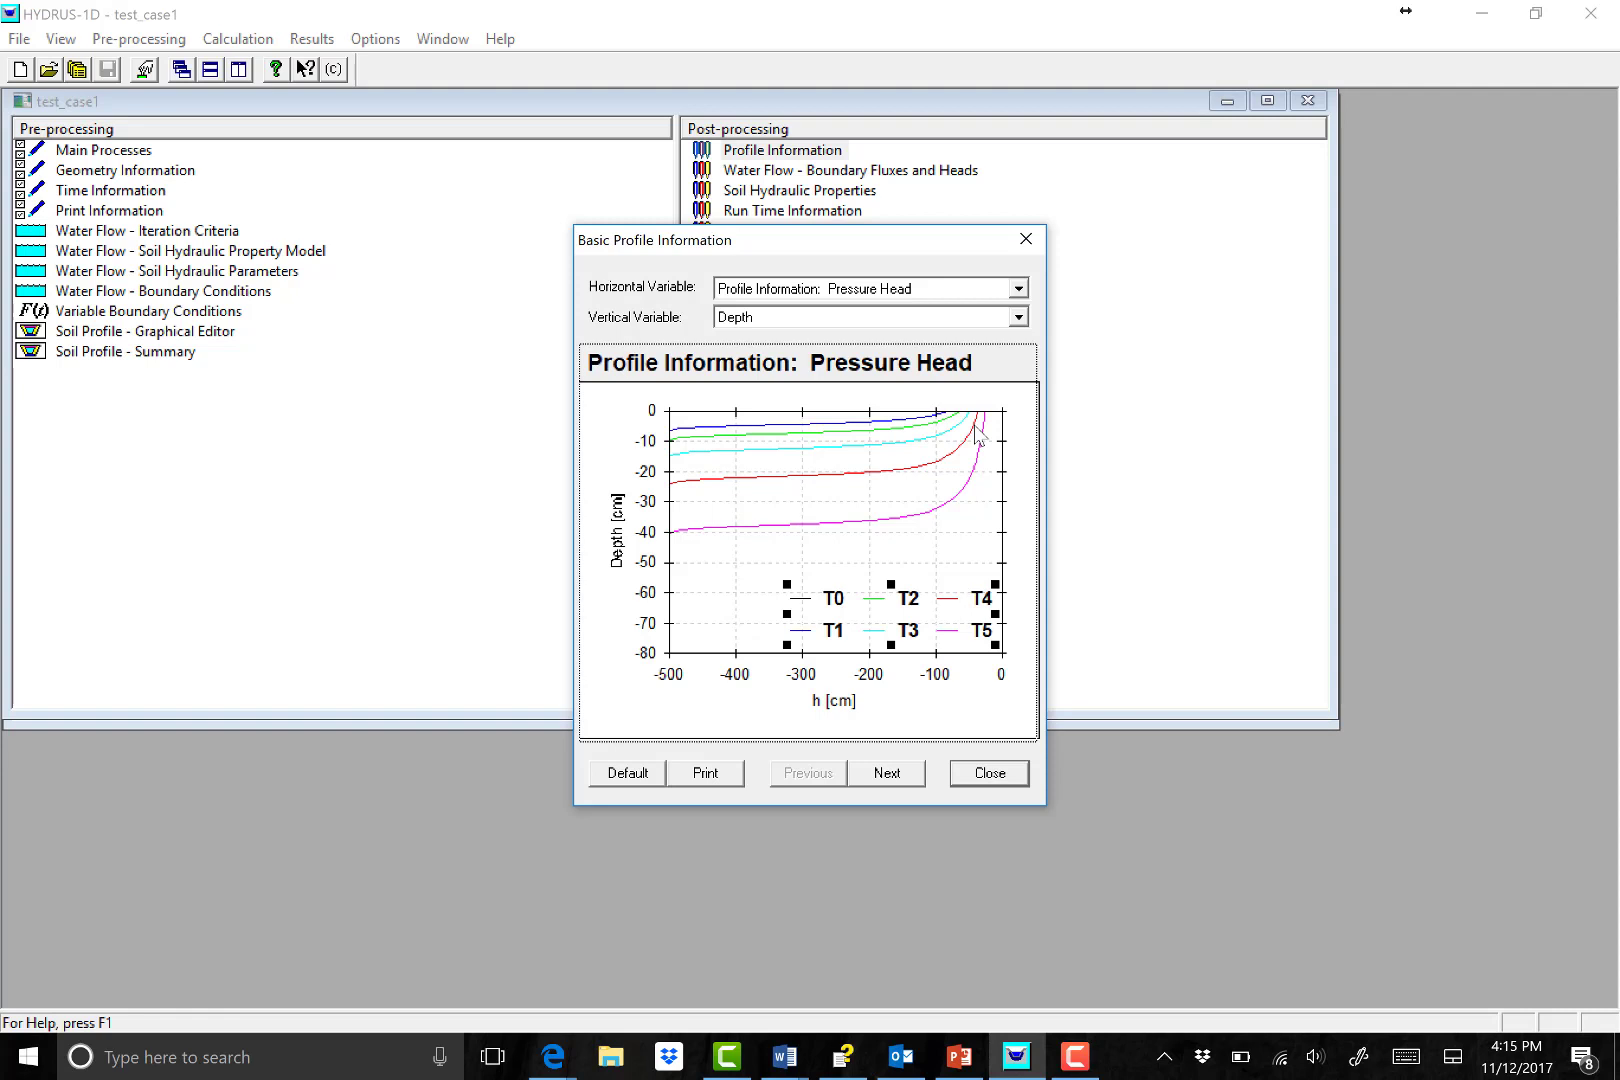
Plot Water Content against depth in the profile information chart.
left_click(1018, 289)
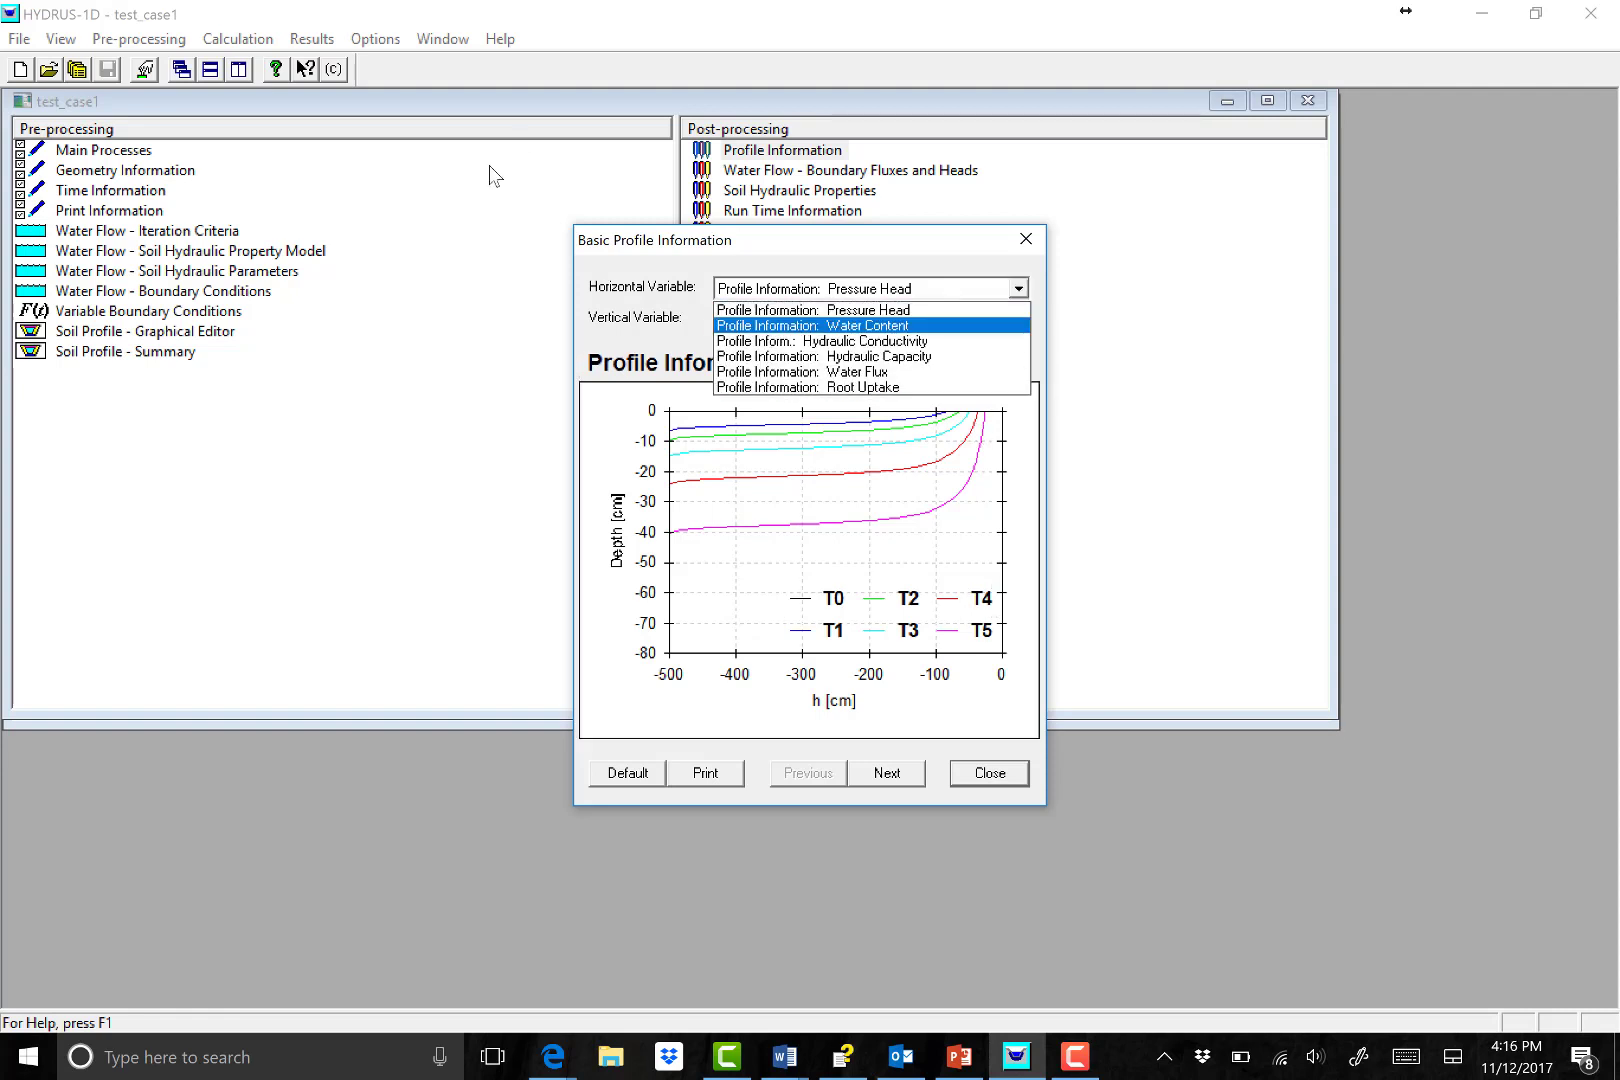
left_click(860, 325)
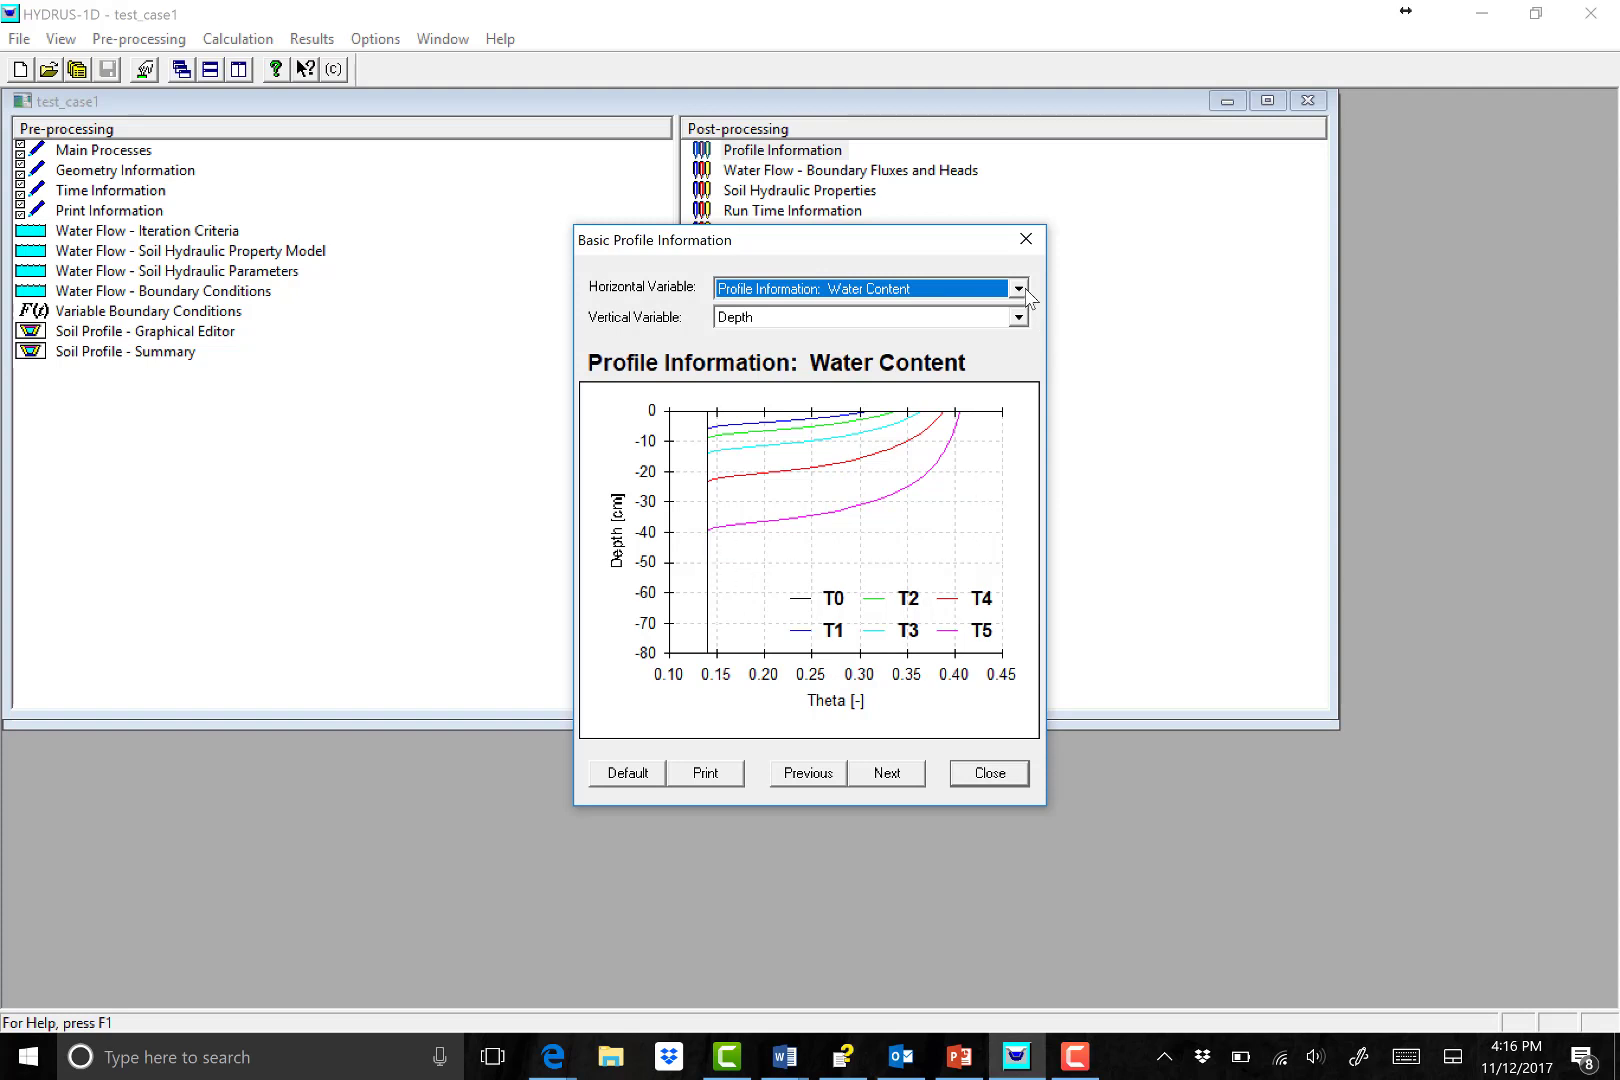
key("alt+Down")
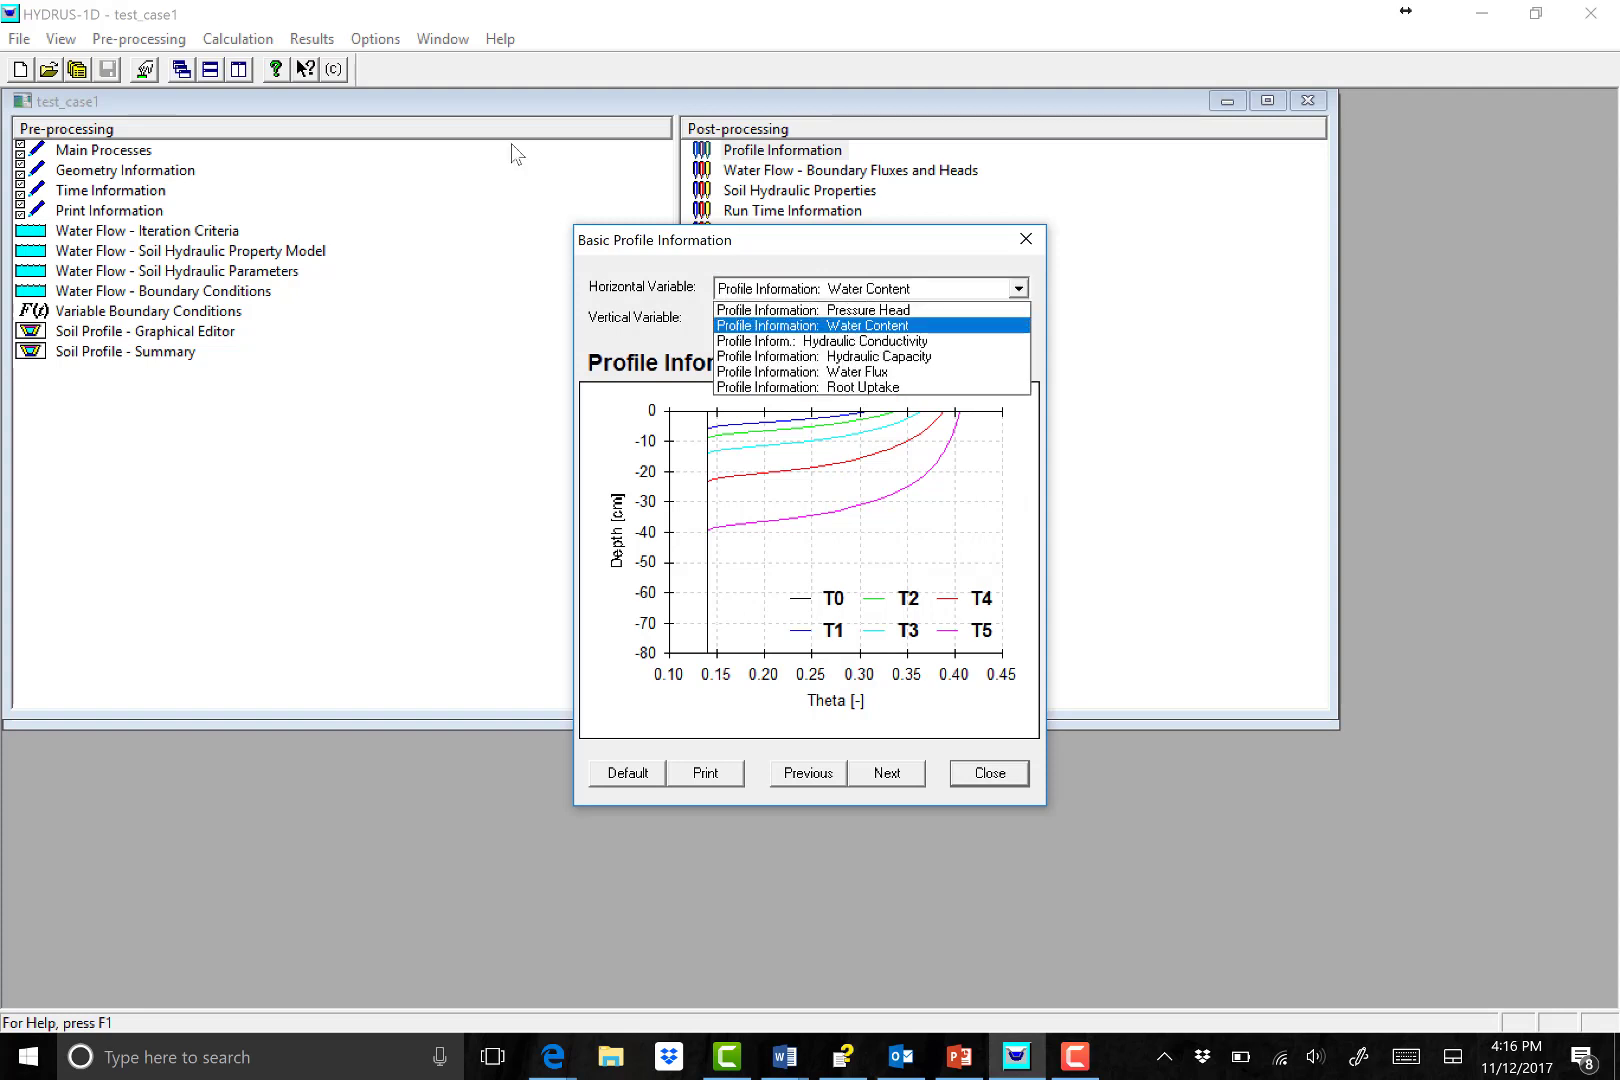
left_click(983, 325)
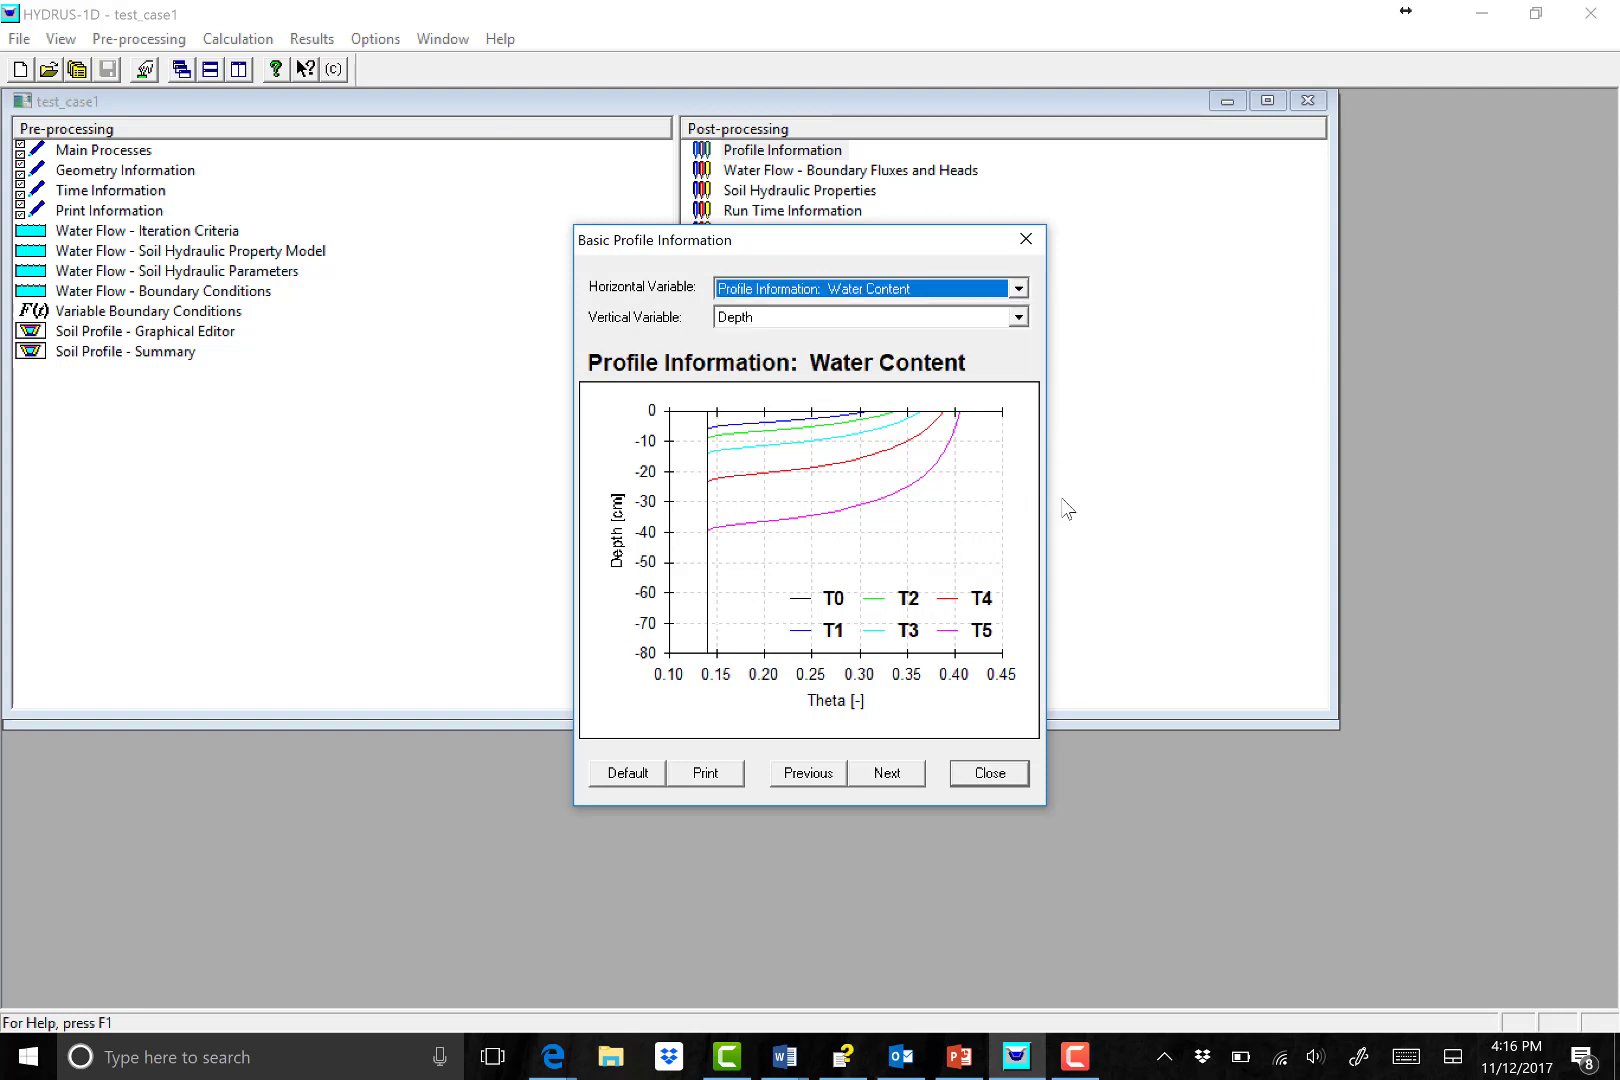
Close the profile information chart and open the Water Flow - Boundary Fluxes and Heads results.
left_click(986, 775)
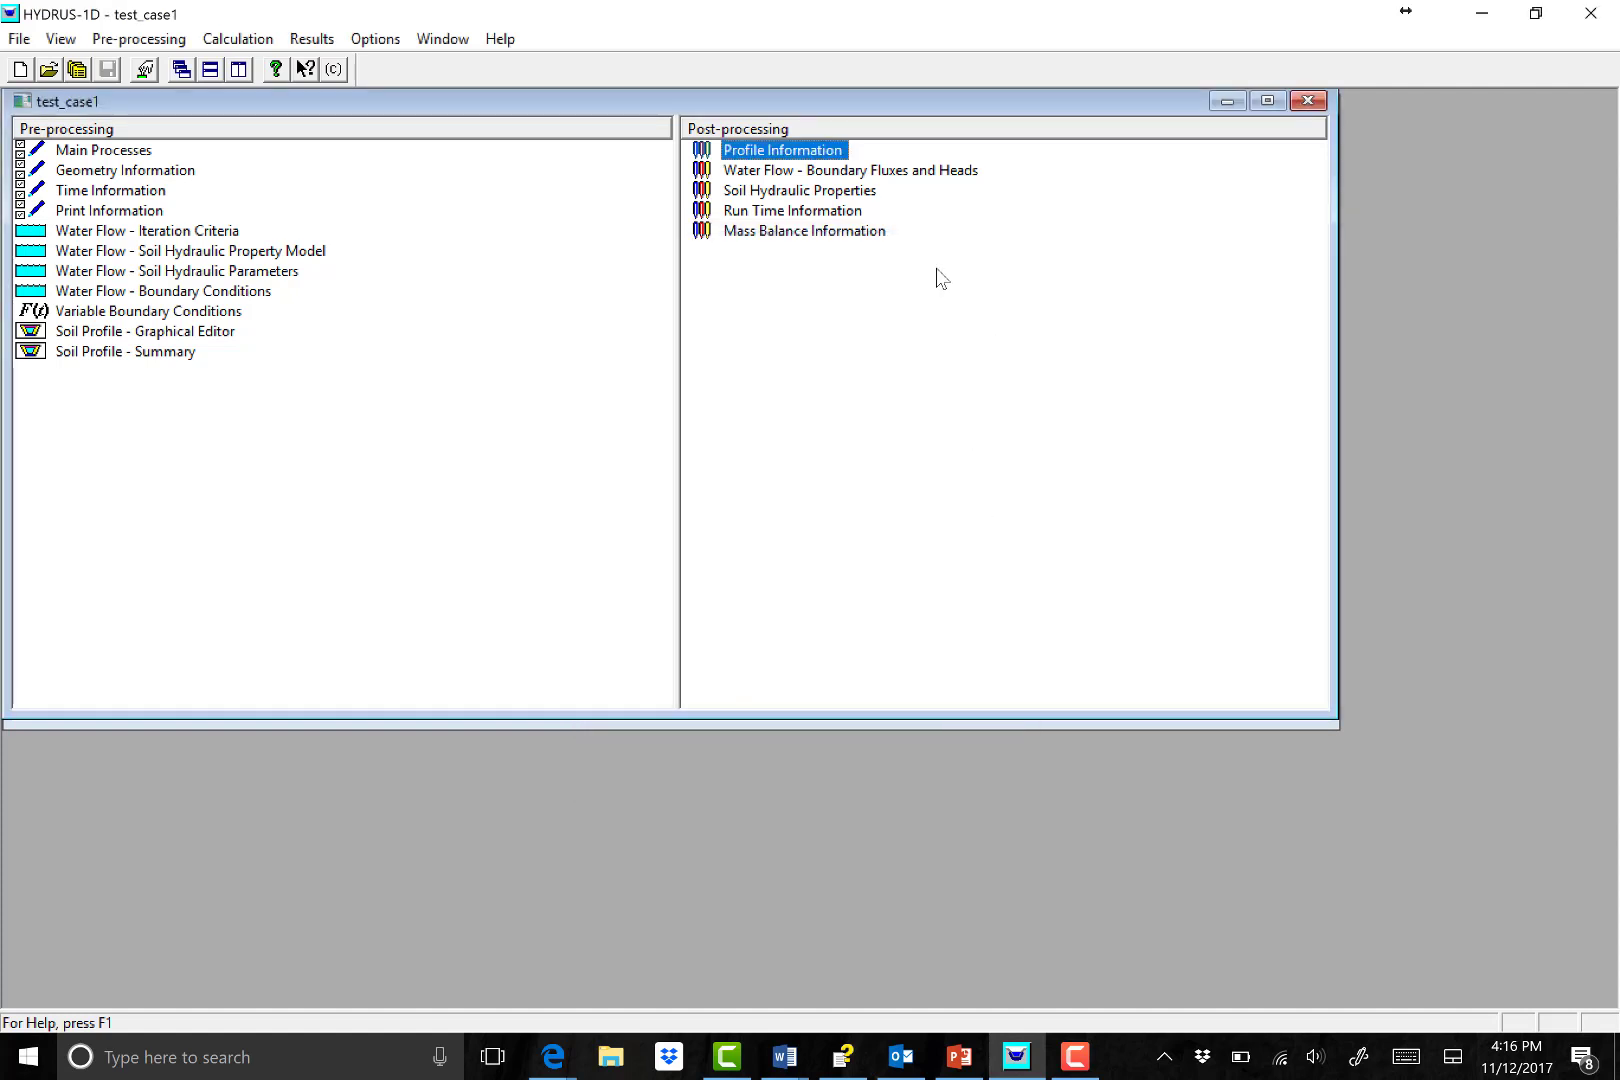
left_click(907, 172)
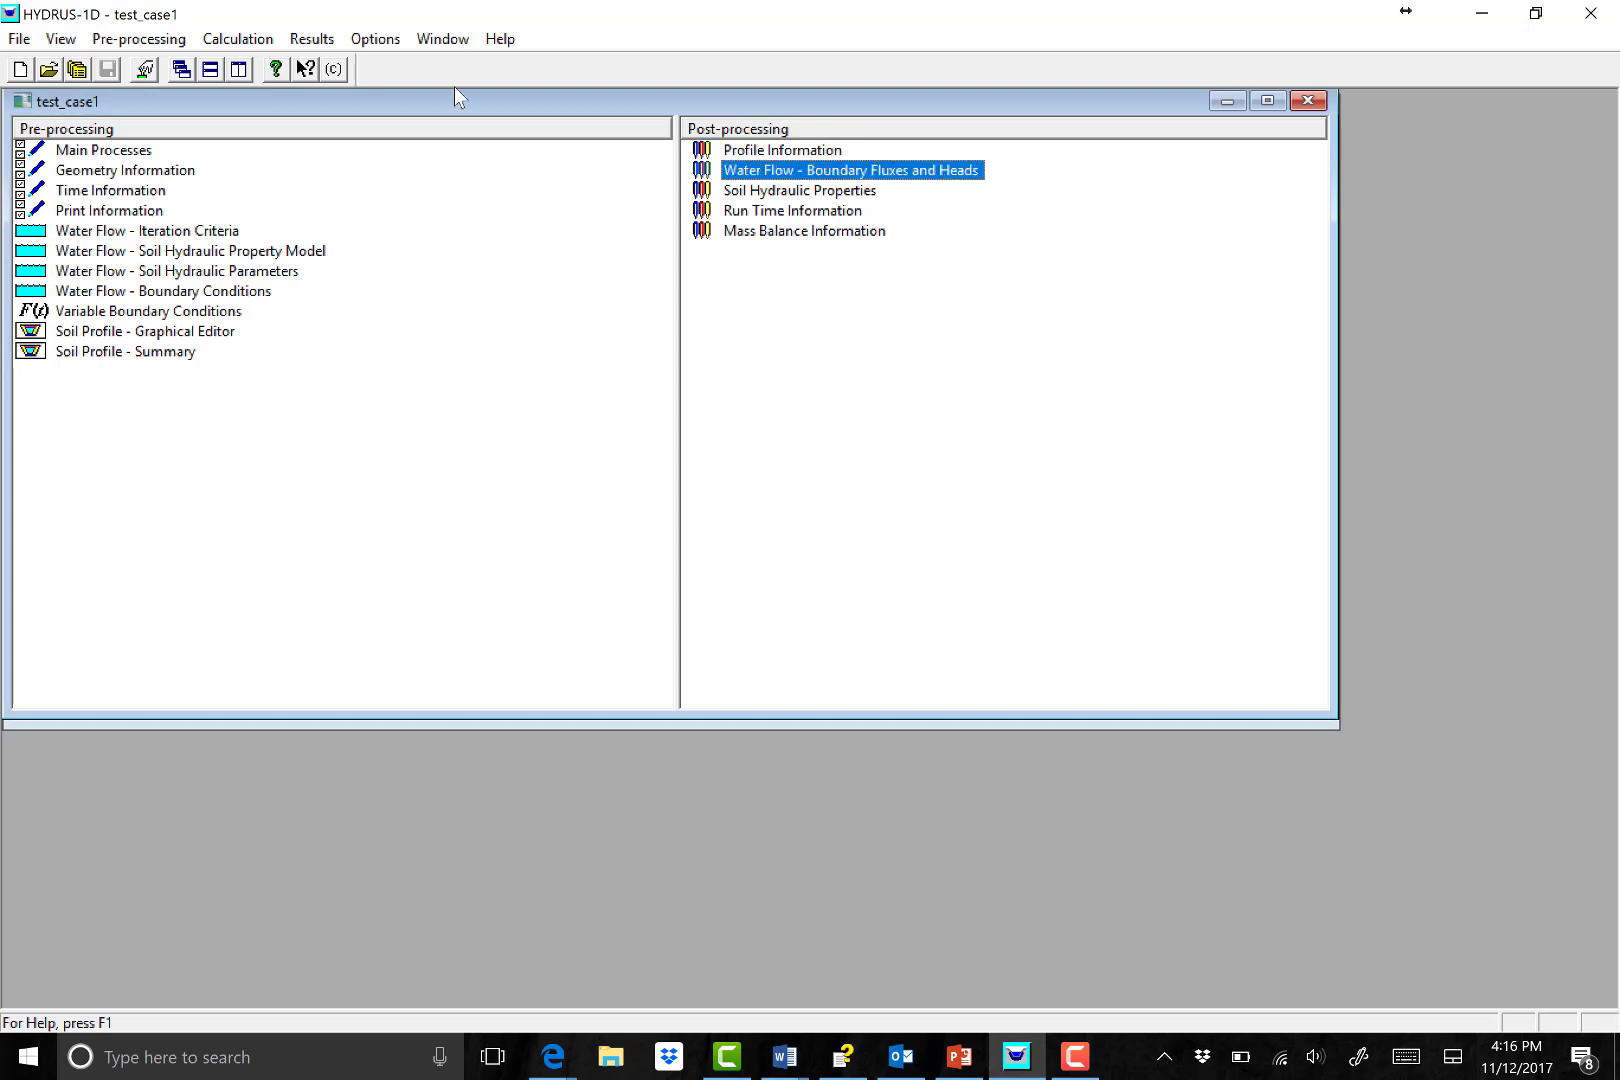
double_click(909, 174)
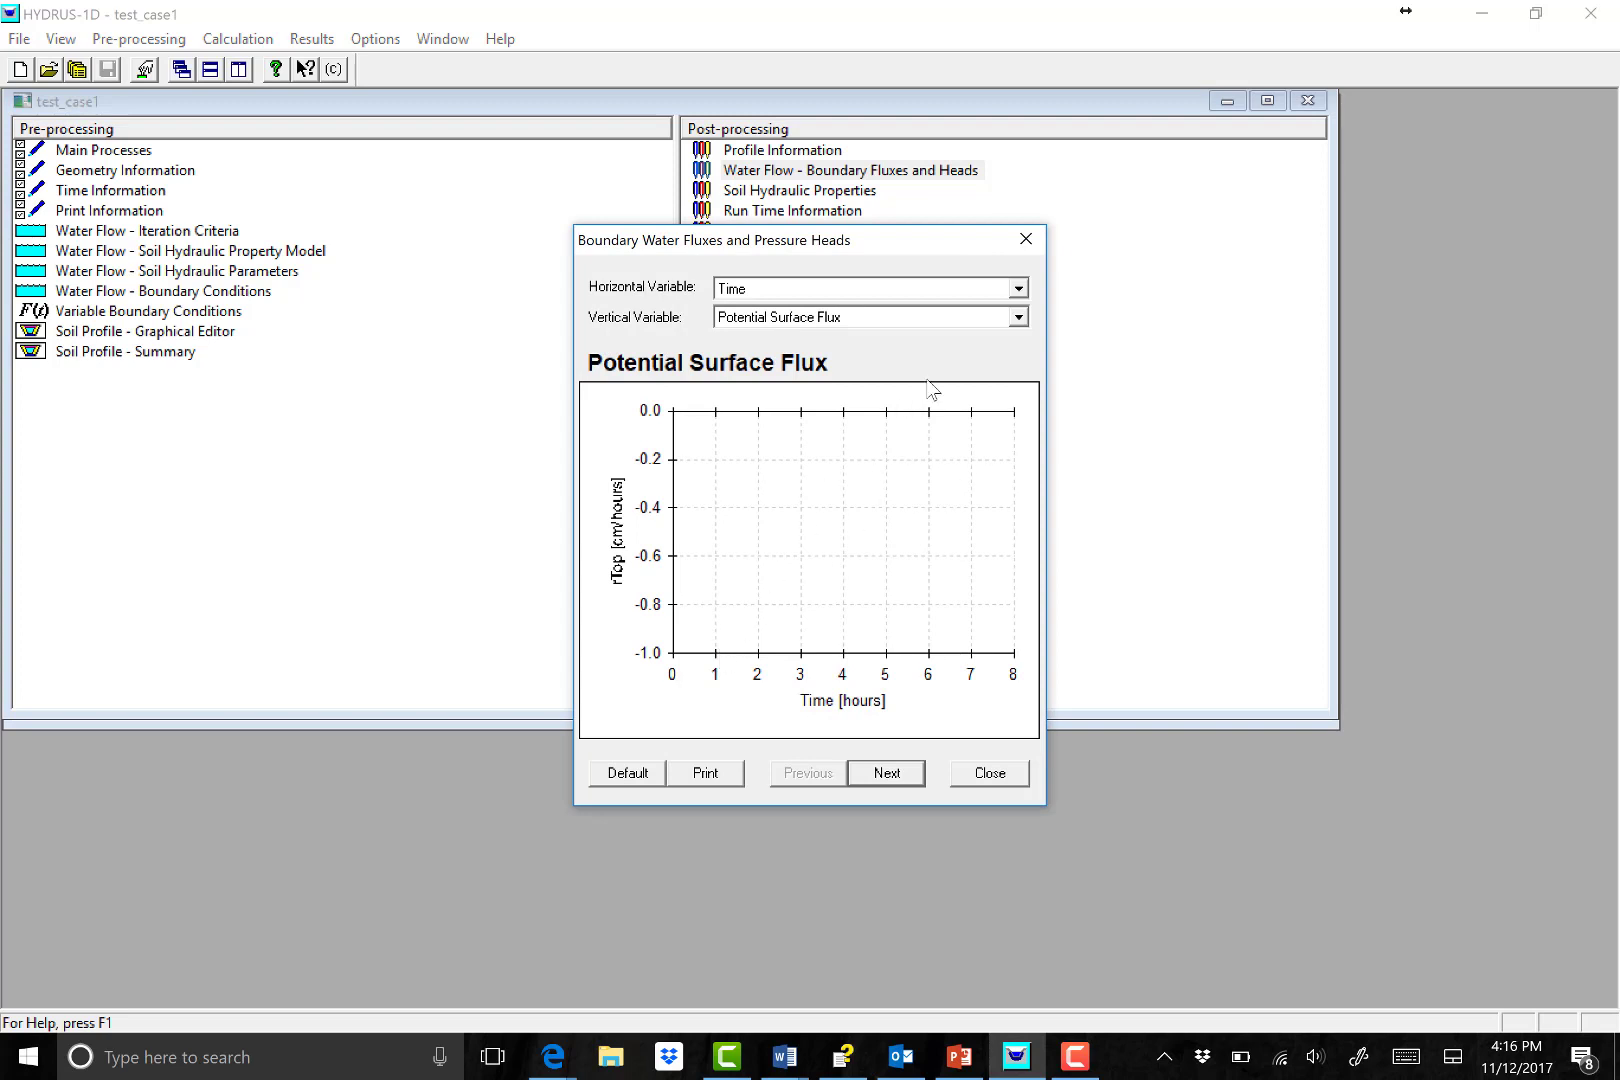
Plot Actual Surface Flux and Surface Pressure Head against time in the boundary fluxes chart.
left_click(1018, 316)
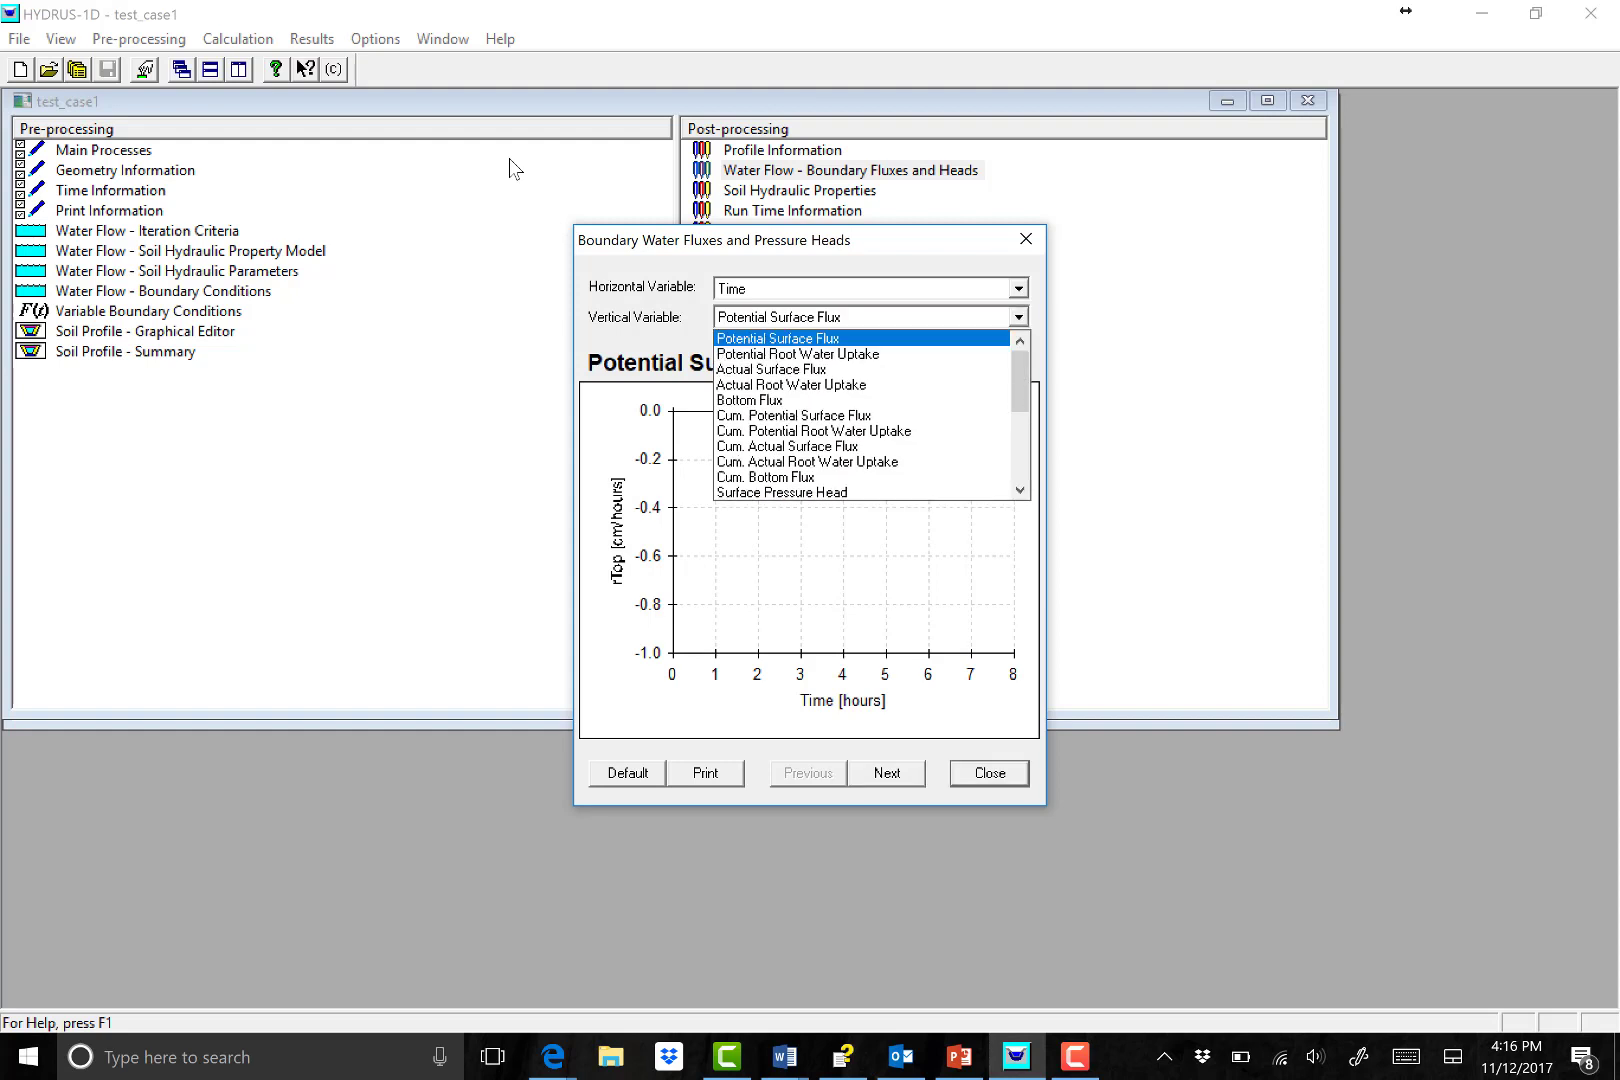
left_click(938, 372)
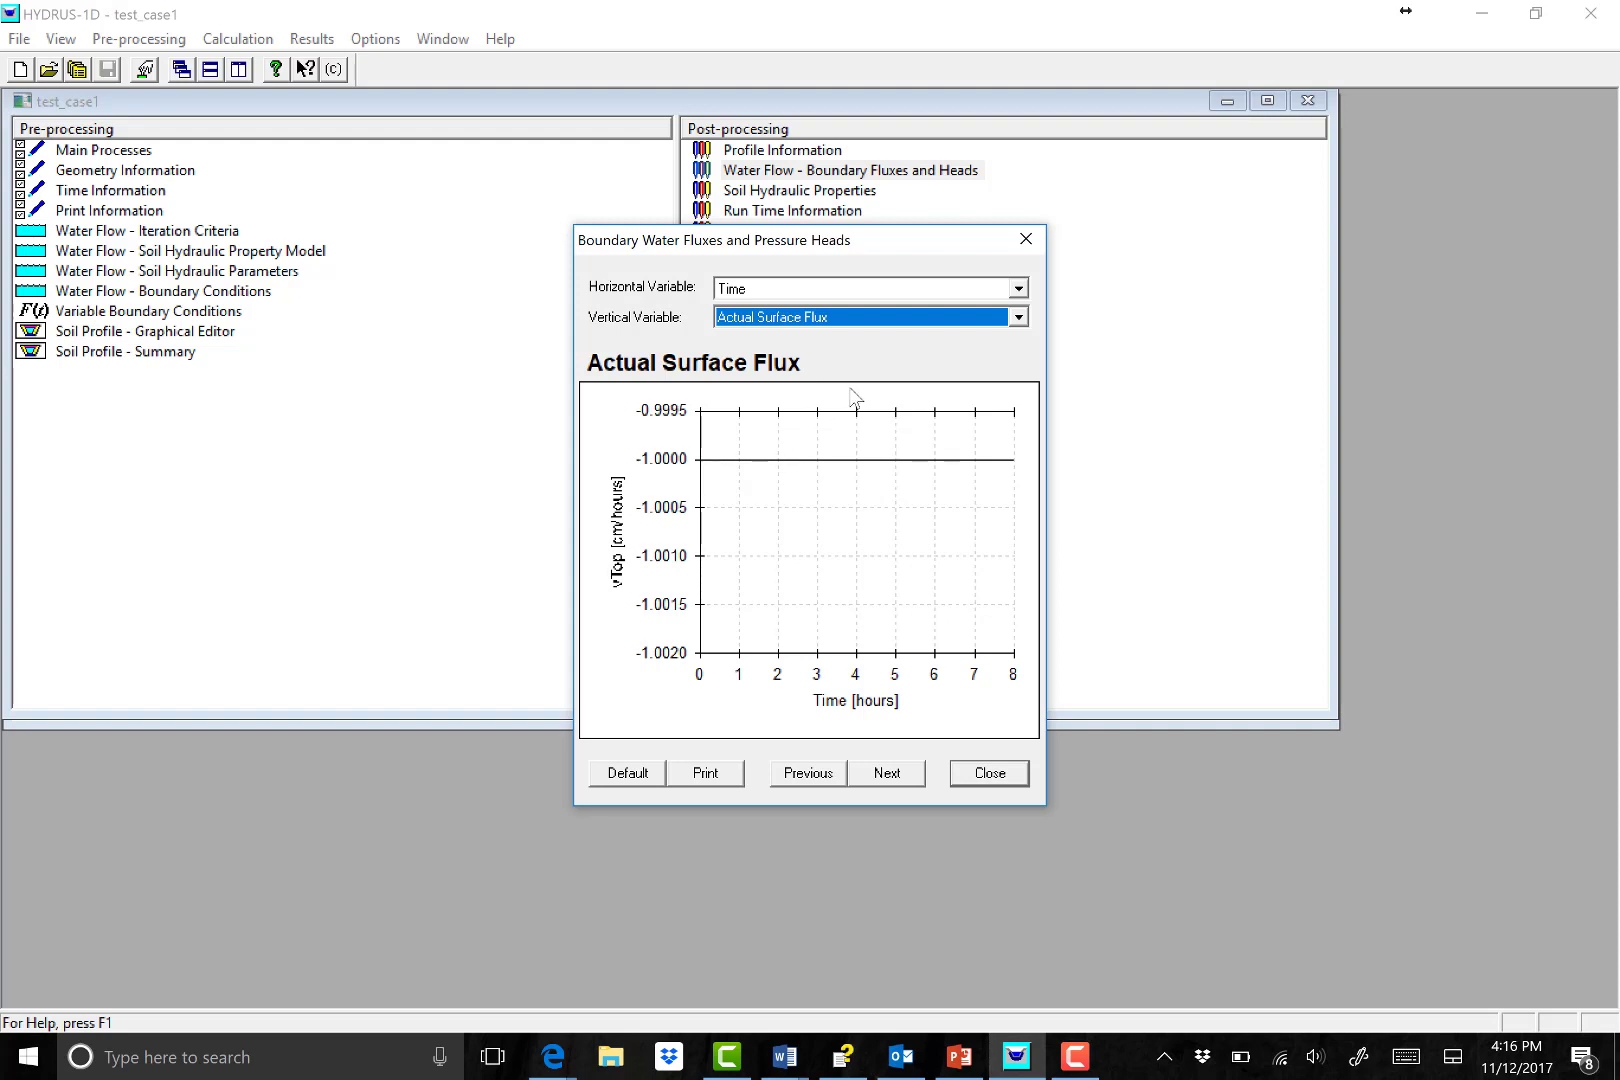
left_click(1018, 317)
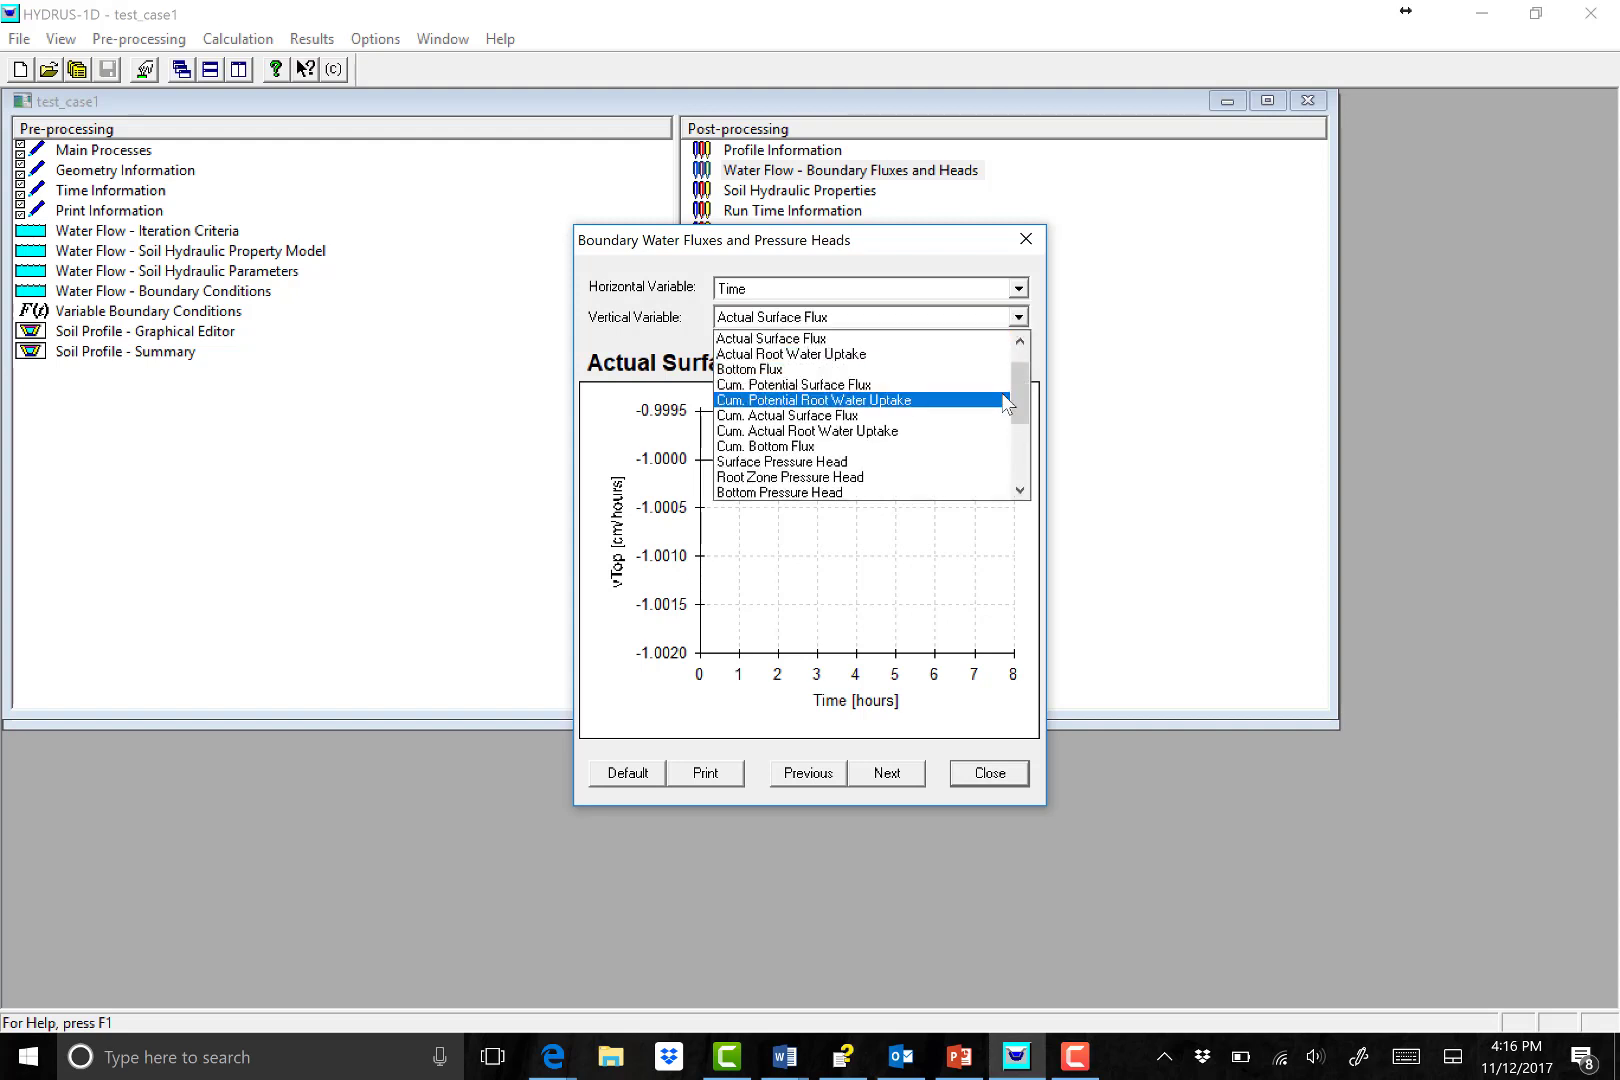
scroll(1021, 400, "down", 1)
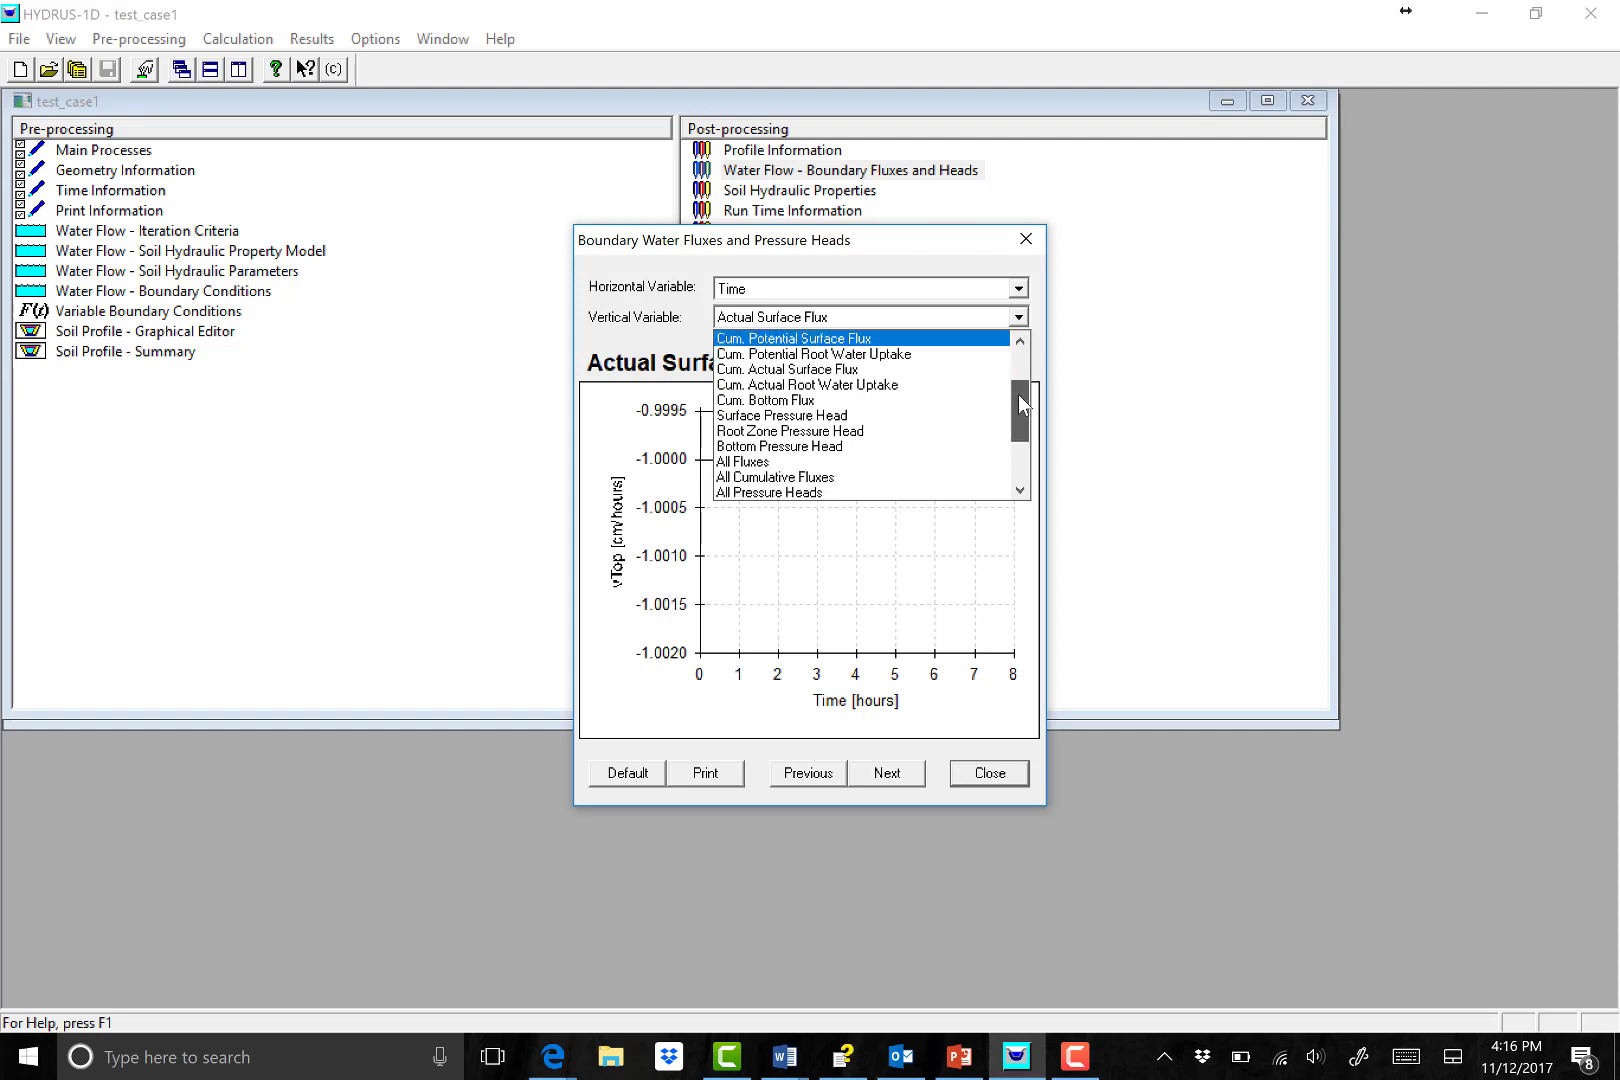
left_click(915, 418)
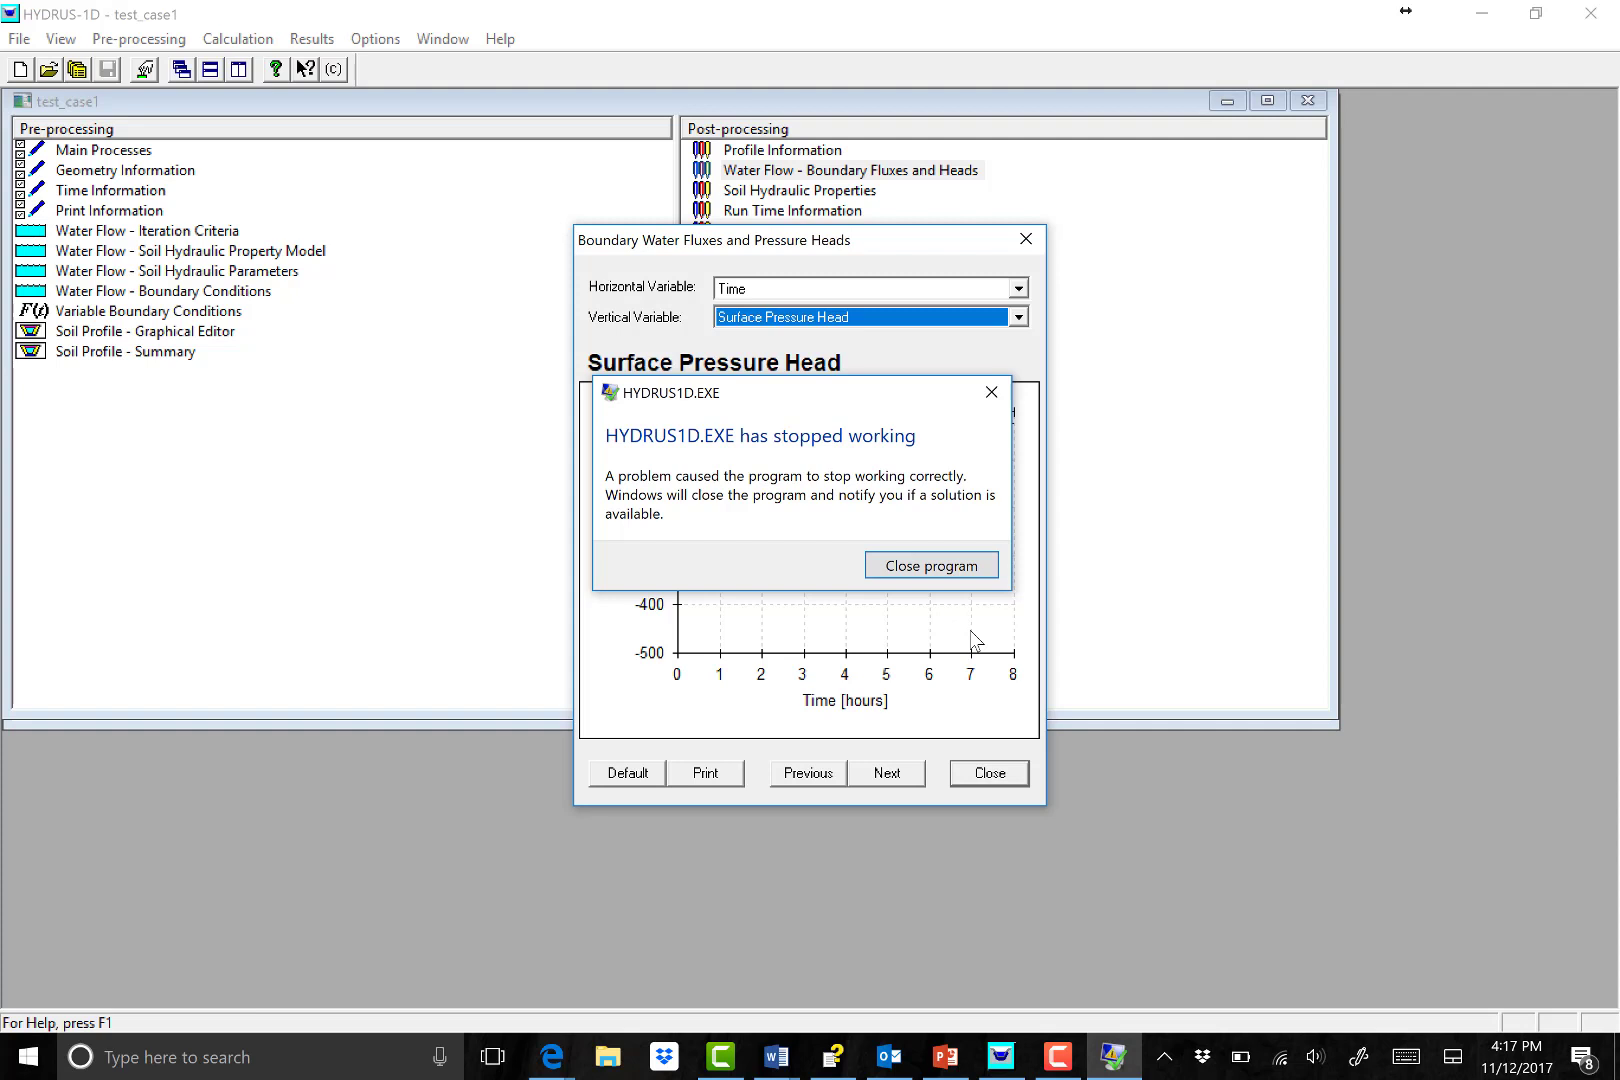
Close the program that stopped working and relaunch HYDRUS-1D from the PC-Progress program group.
left_click(909, 566)
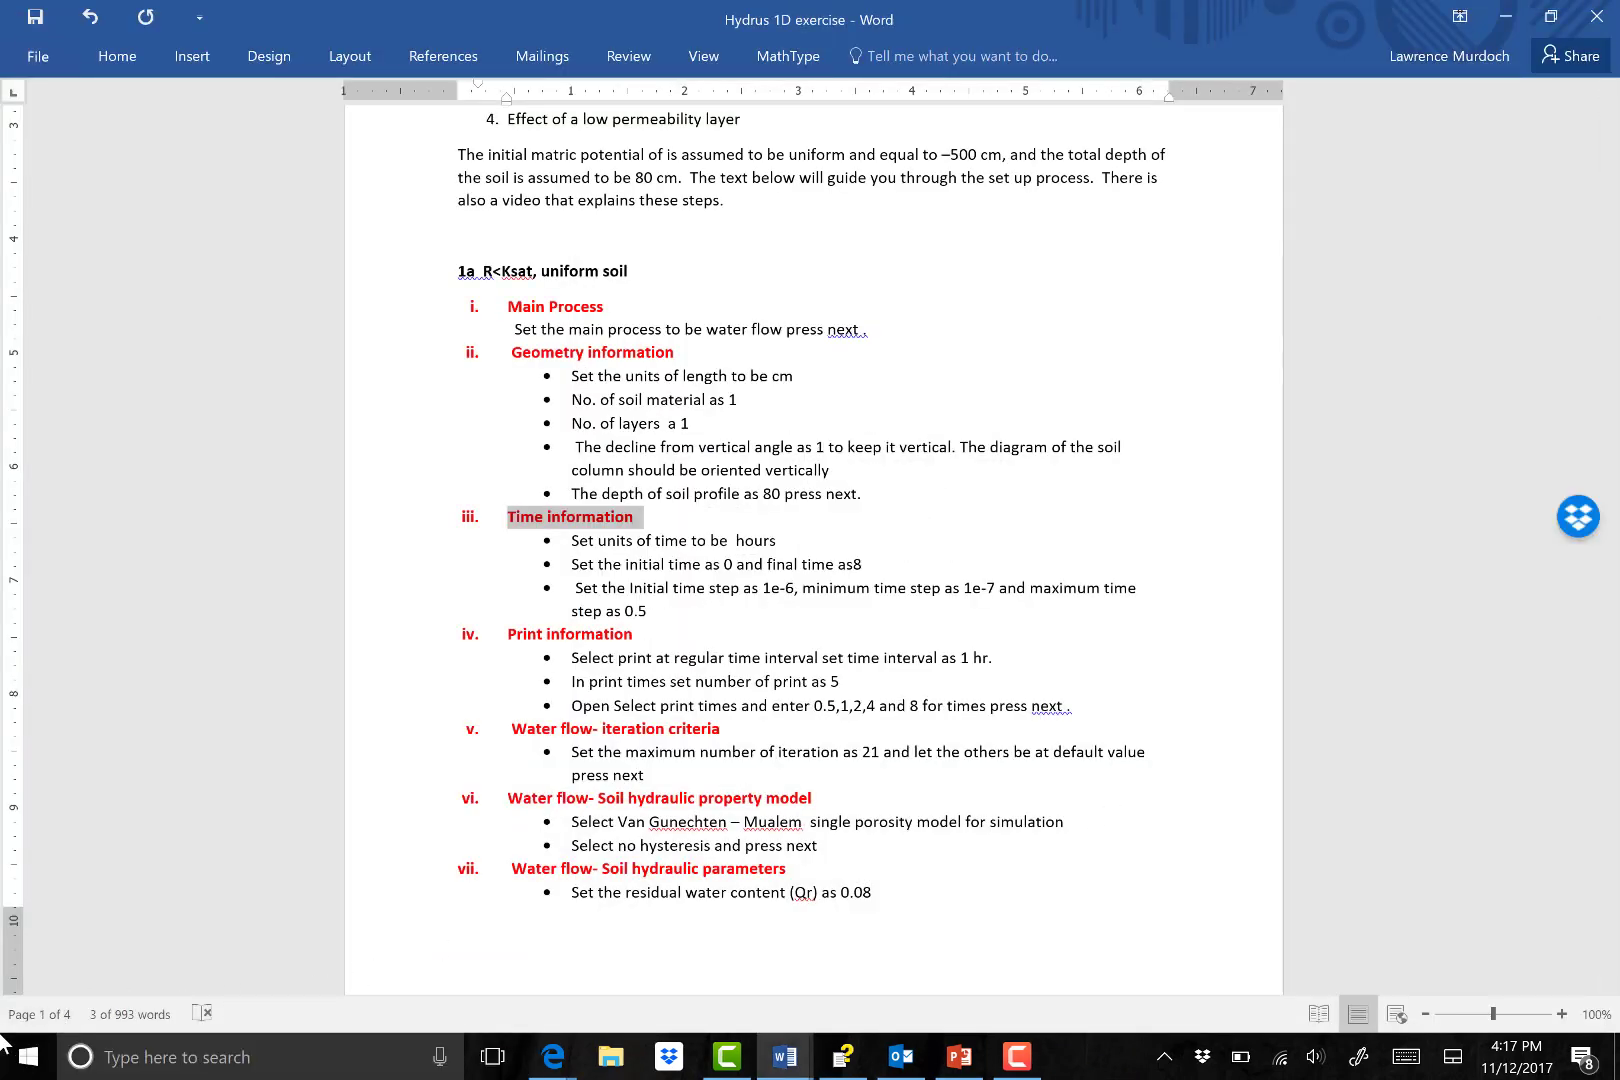
left_click(30, 1056)
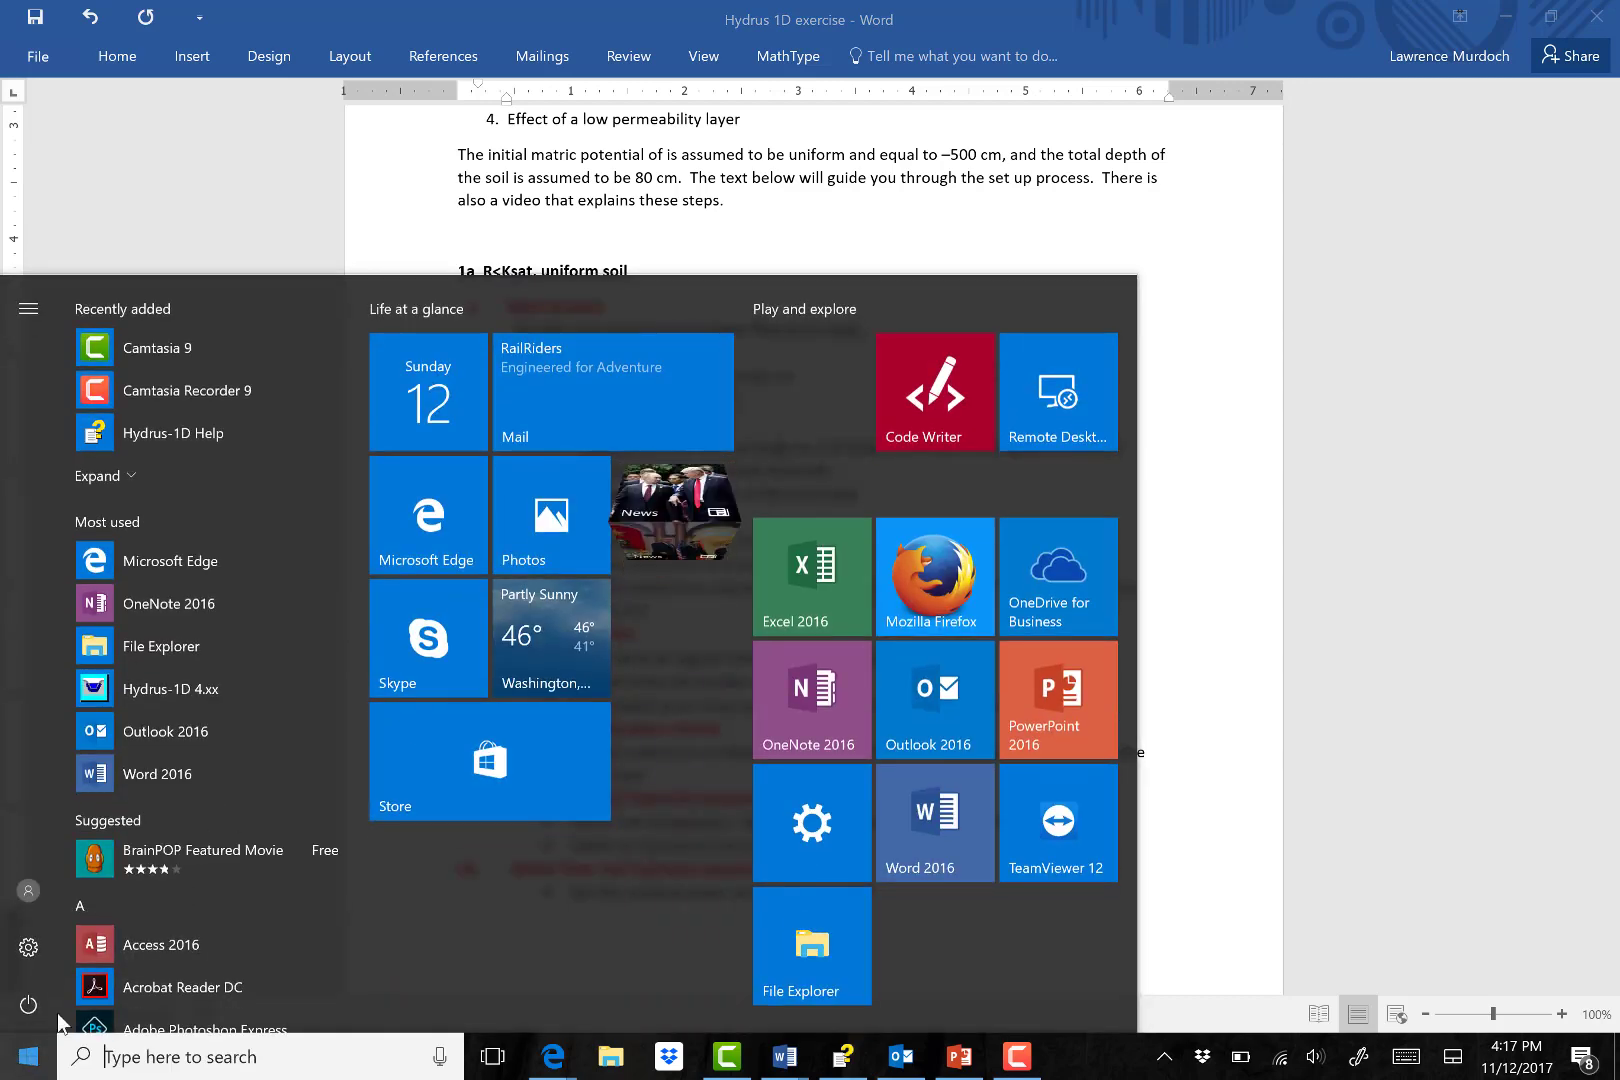
scroll(227, 845, "down", 15)
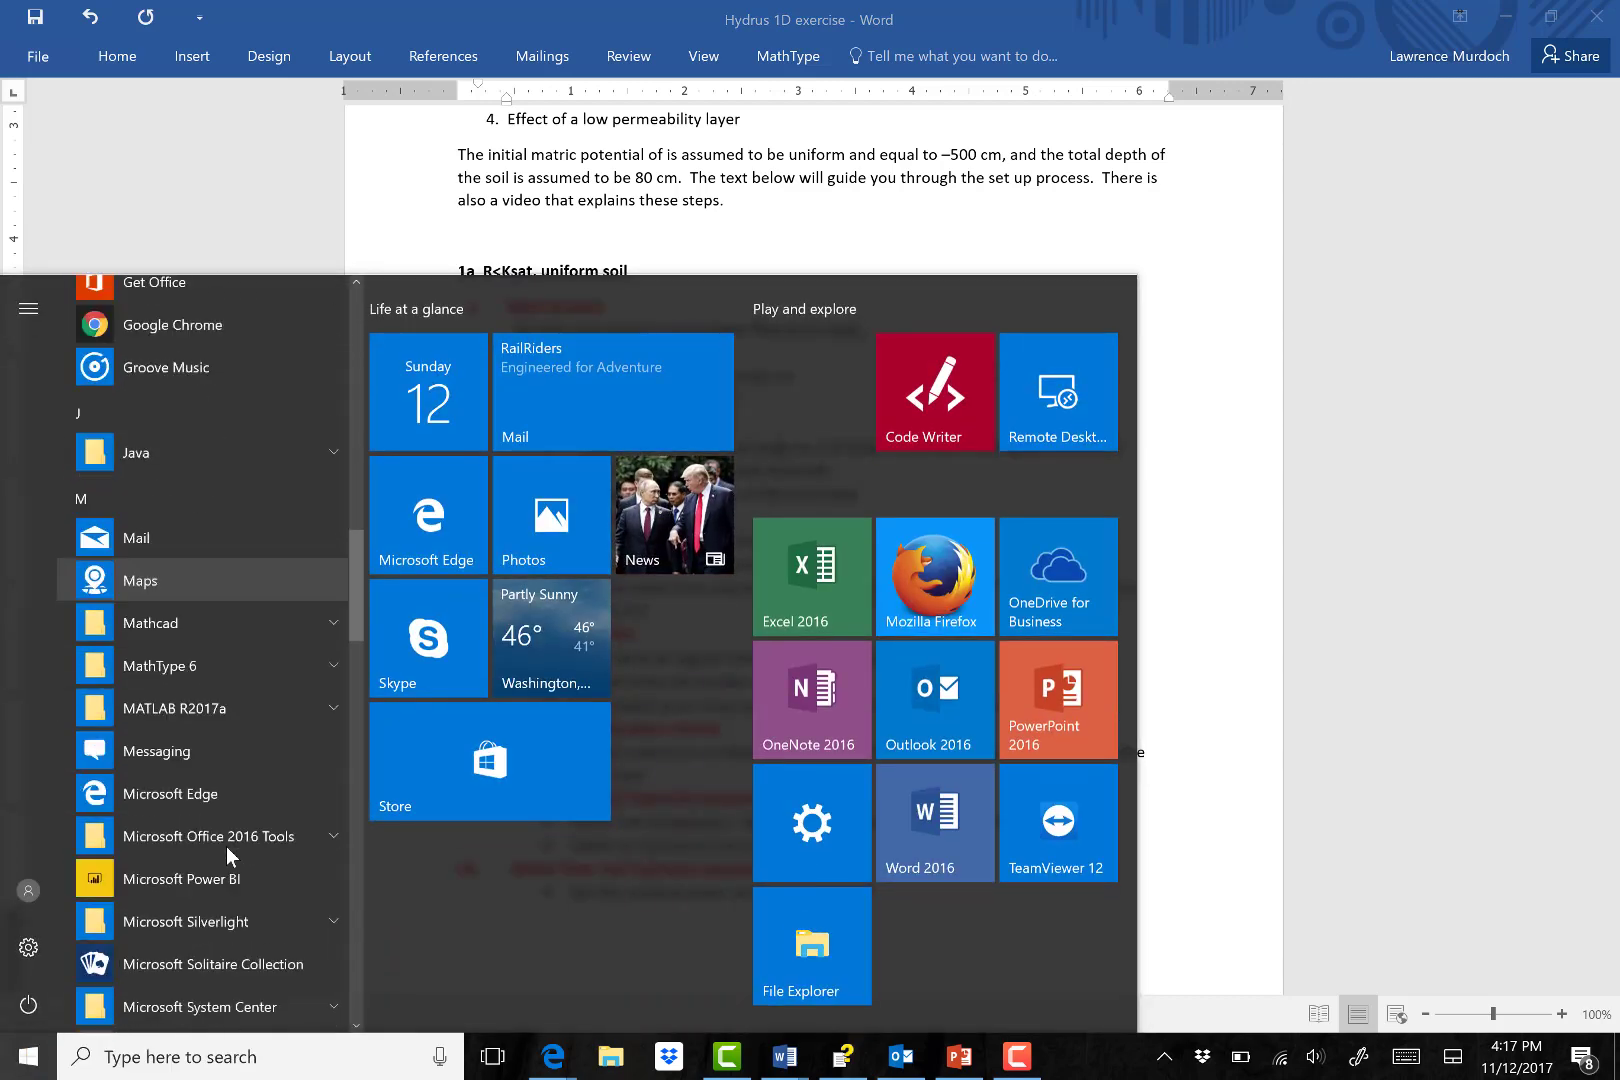
scroll(227, 845, "down", 10)
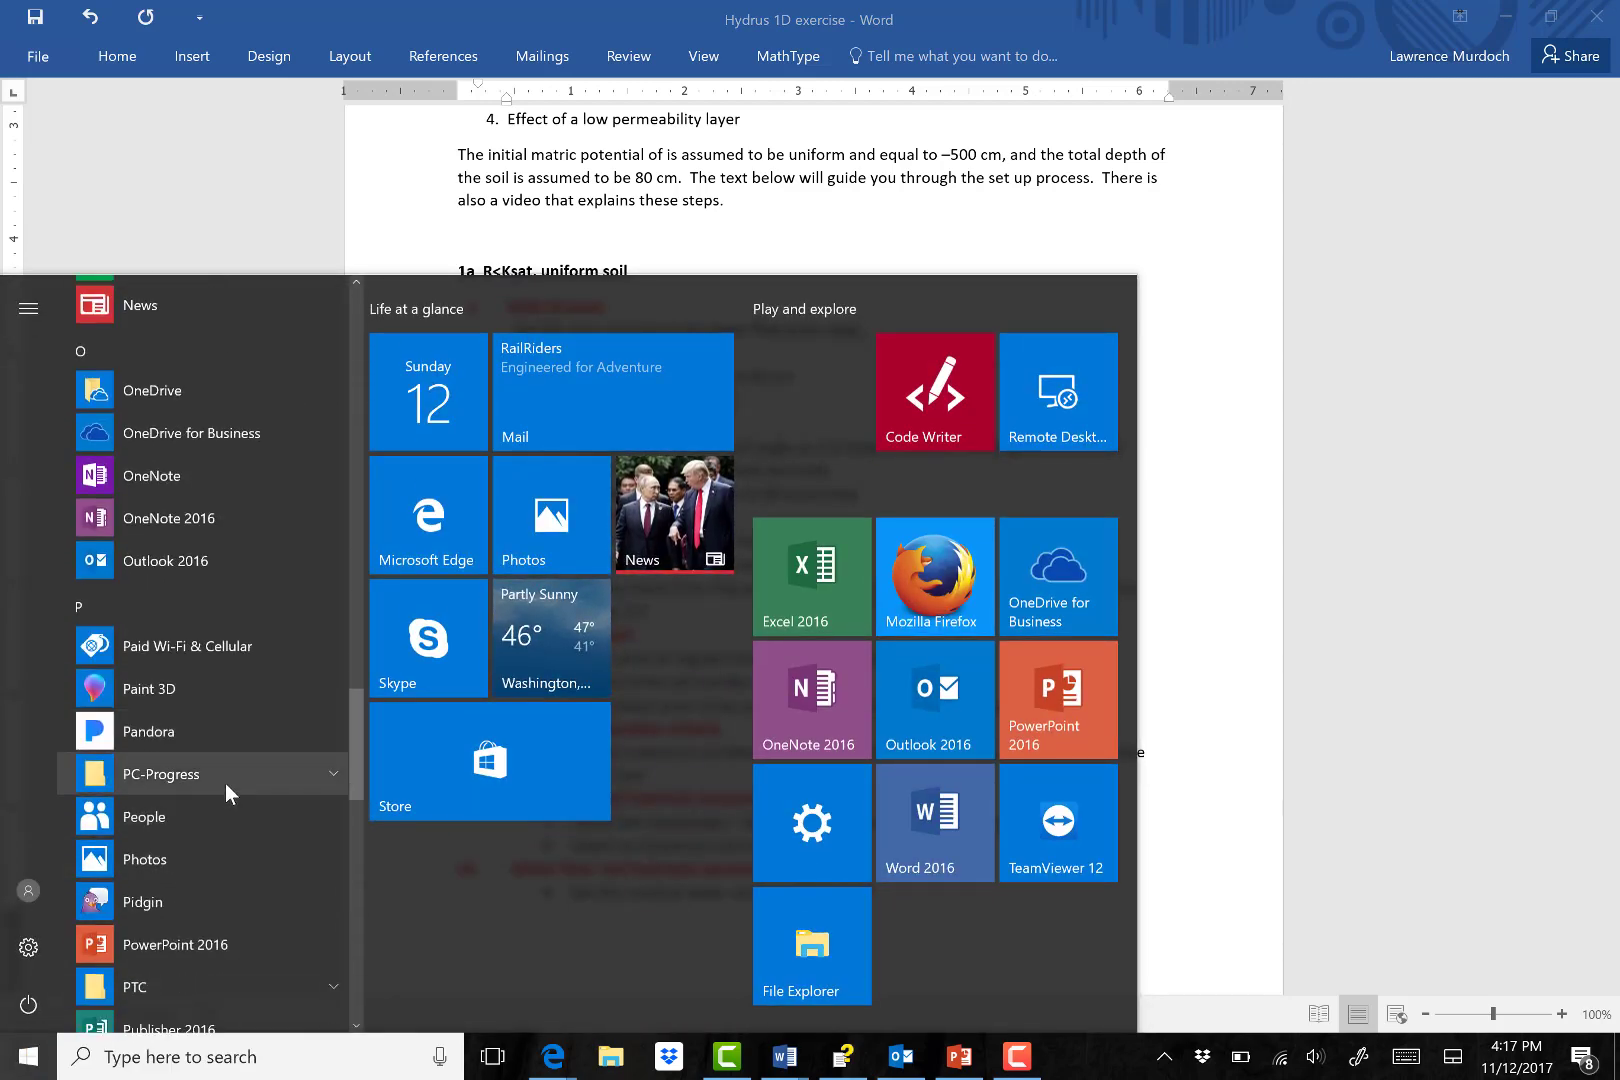
left_click(225, 783)
left_click(237, 817)
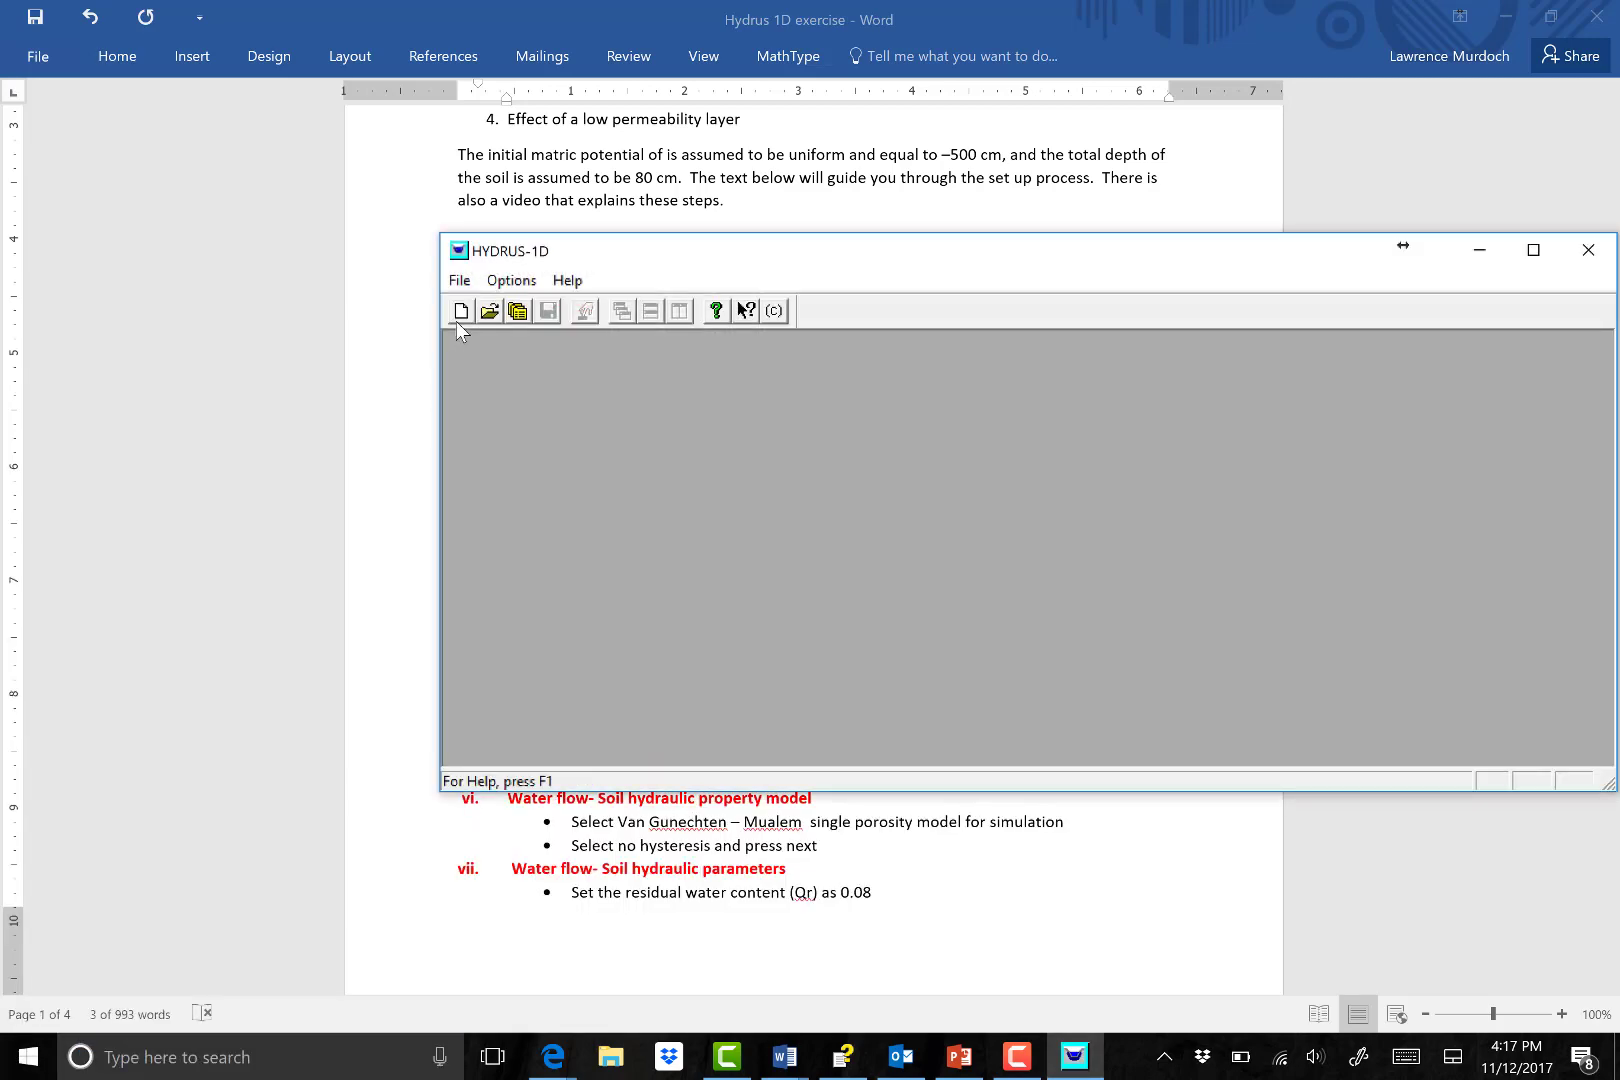
Open the project file test_case1.h1d from the Direct folder.
left_click(459, 280)
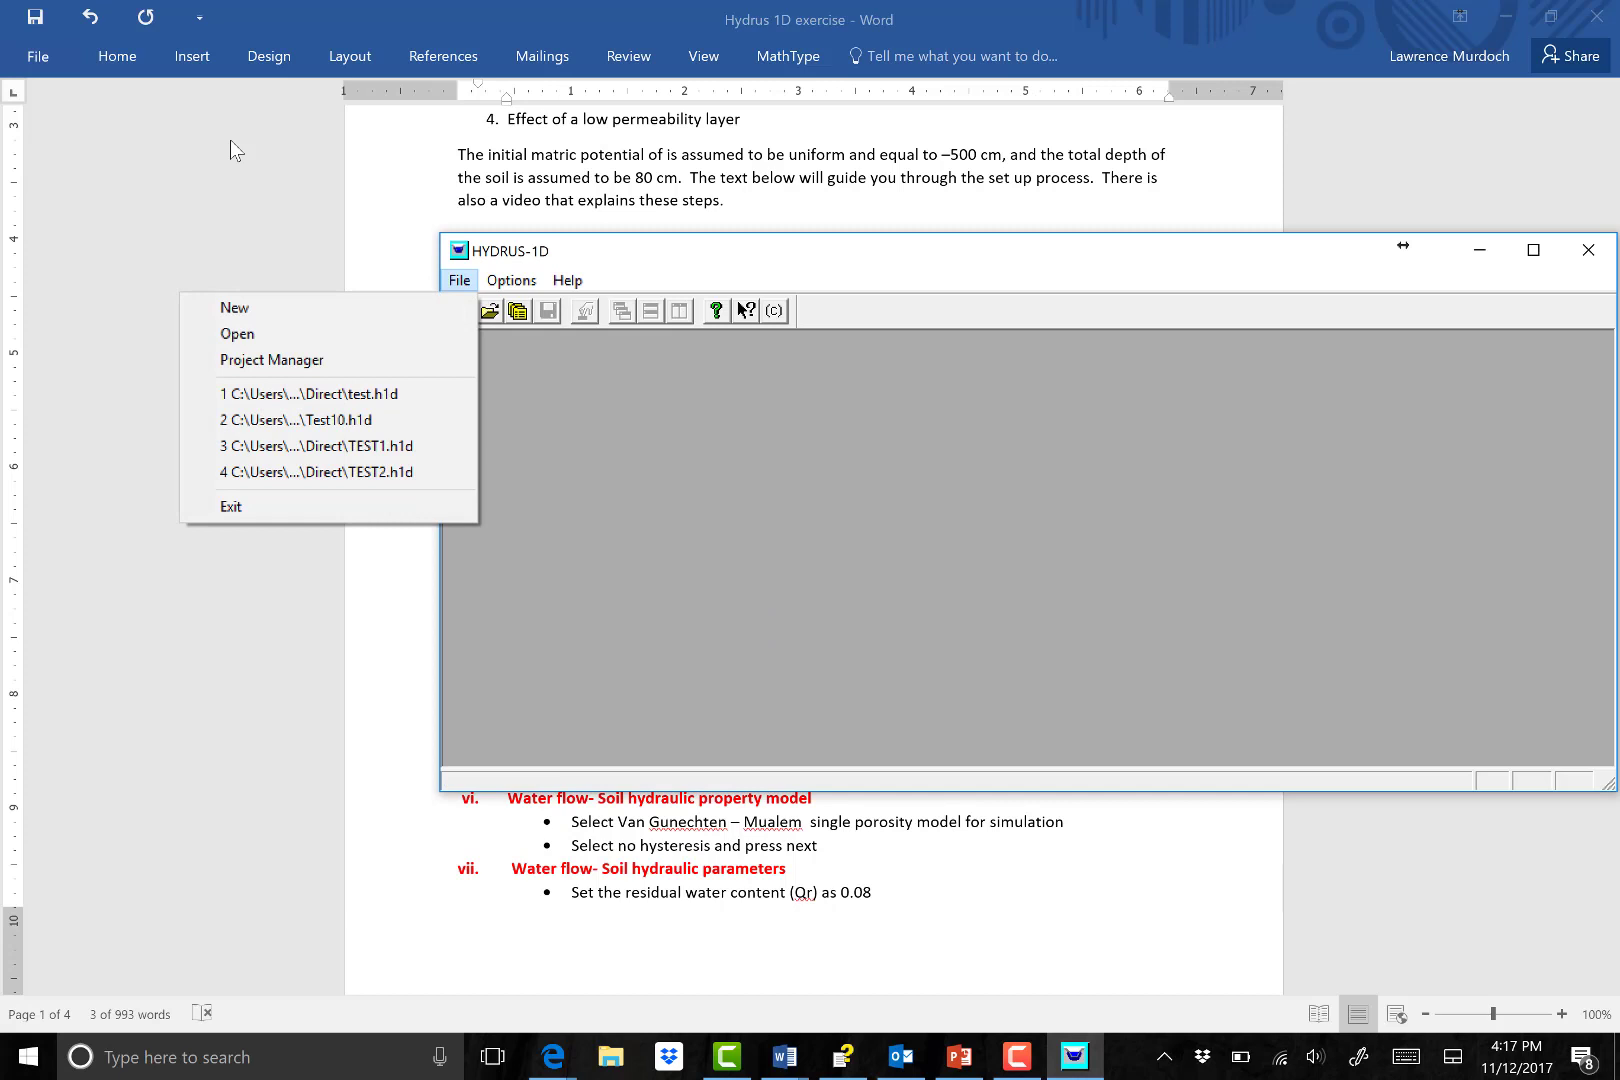
left_click(315, 334)
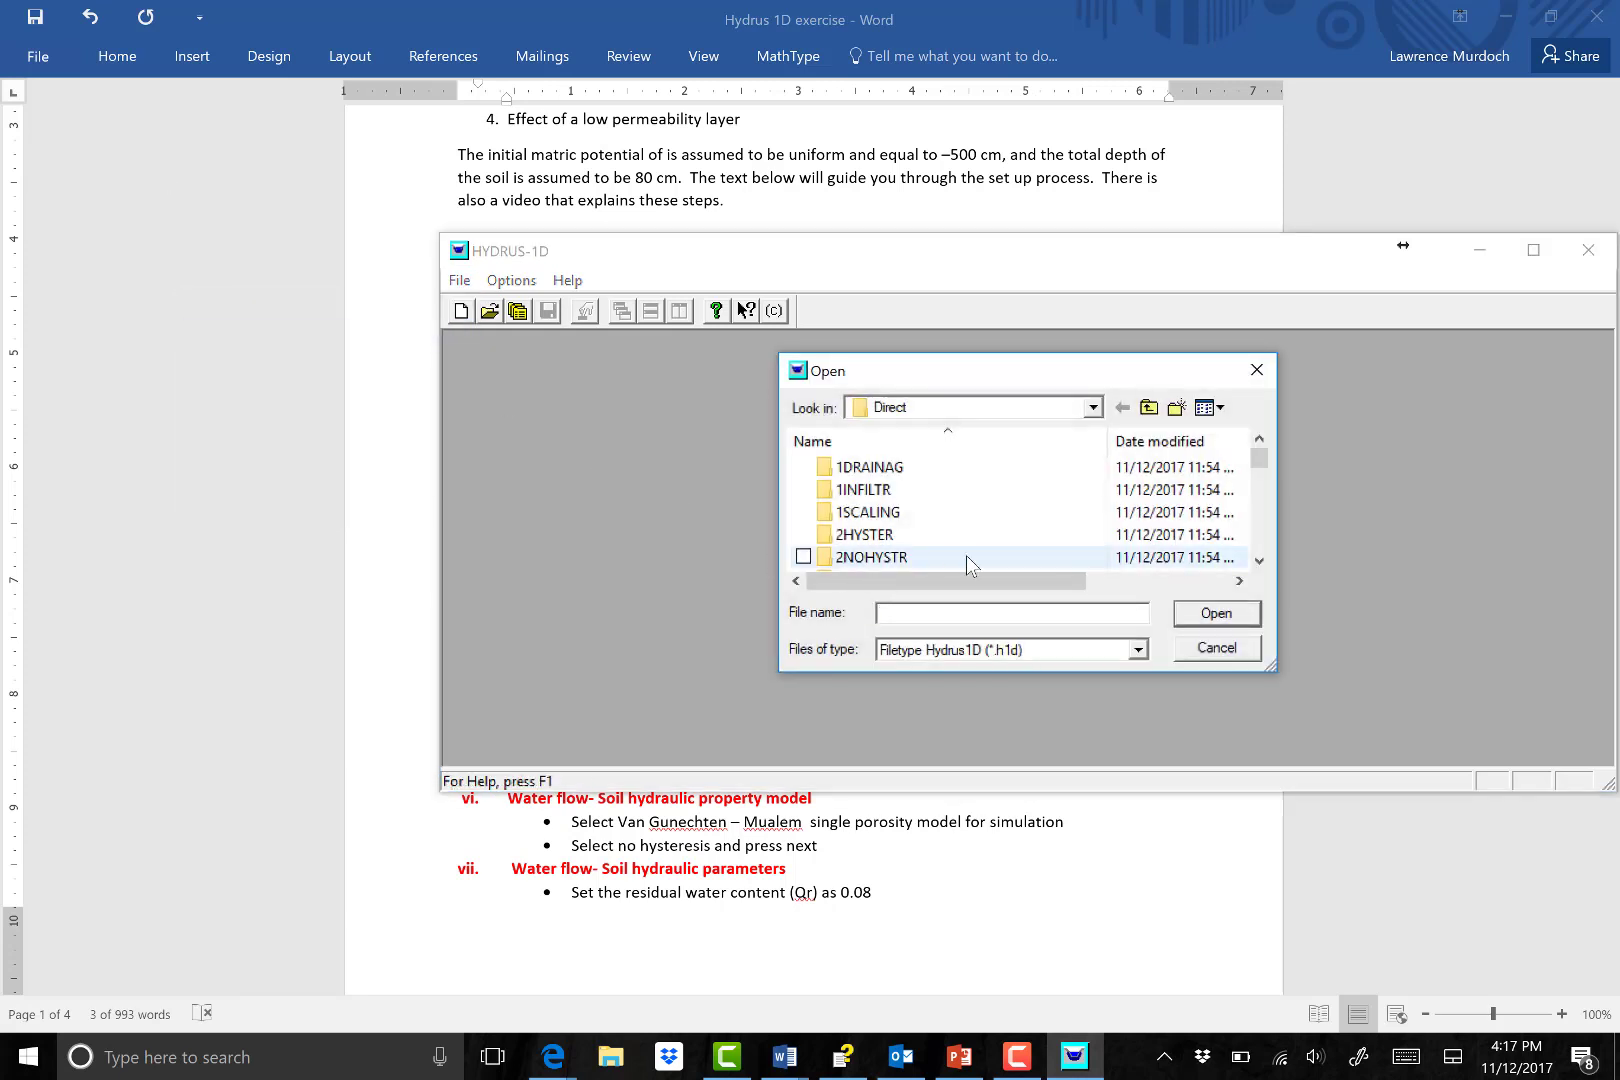
left_click_drag(1259, 458, 1260, 555)
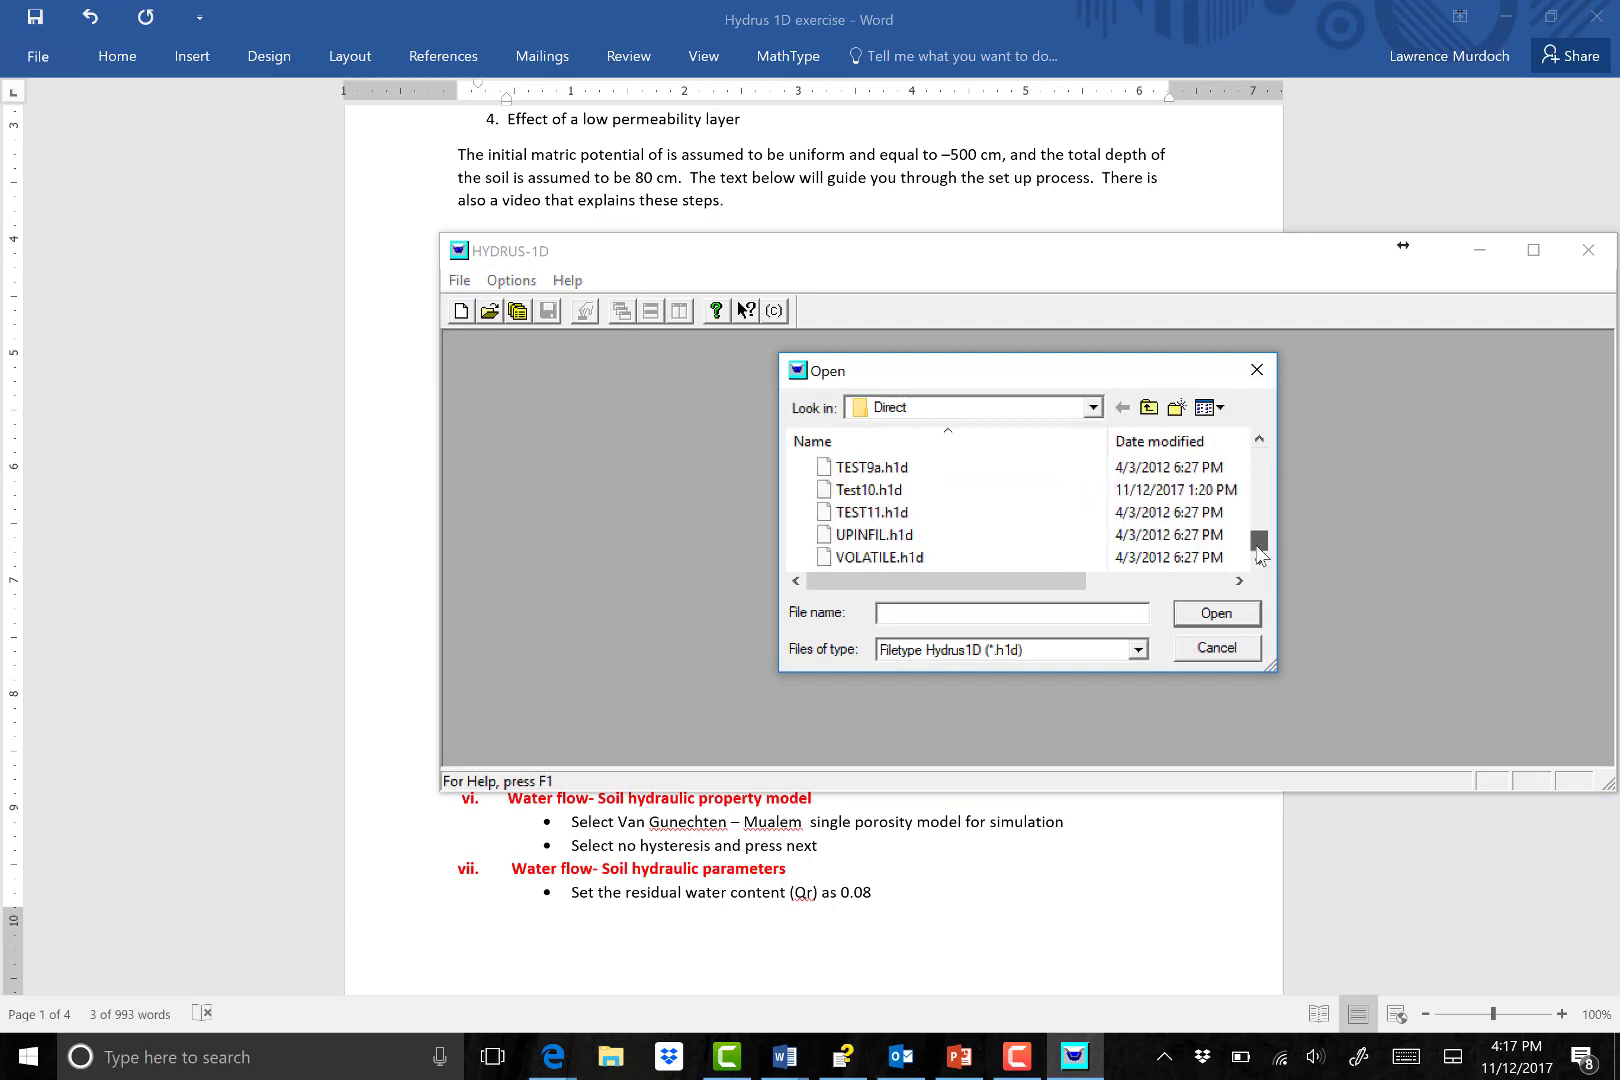
scroll(985, 550, "up", 3)
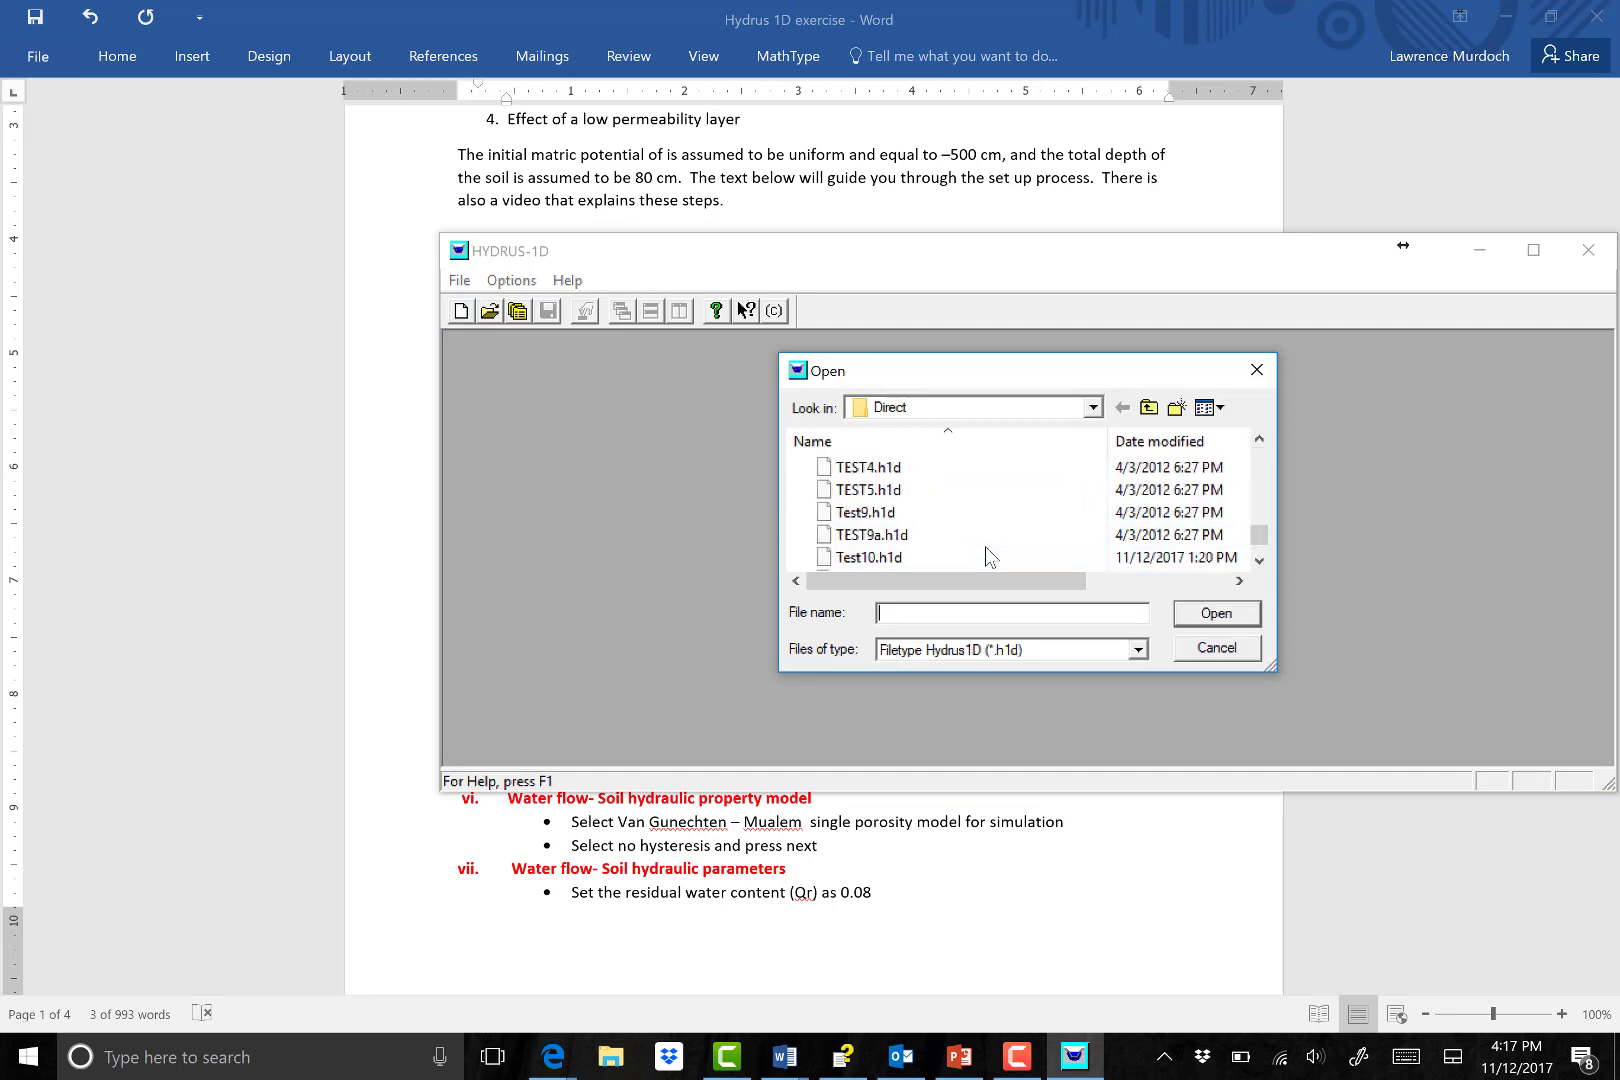
scroll(986, 550, "up", 2)
scroll(986, 550, "down", 1)
left_click(1090, 512)
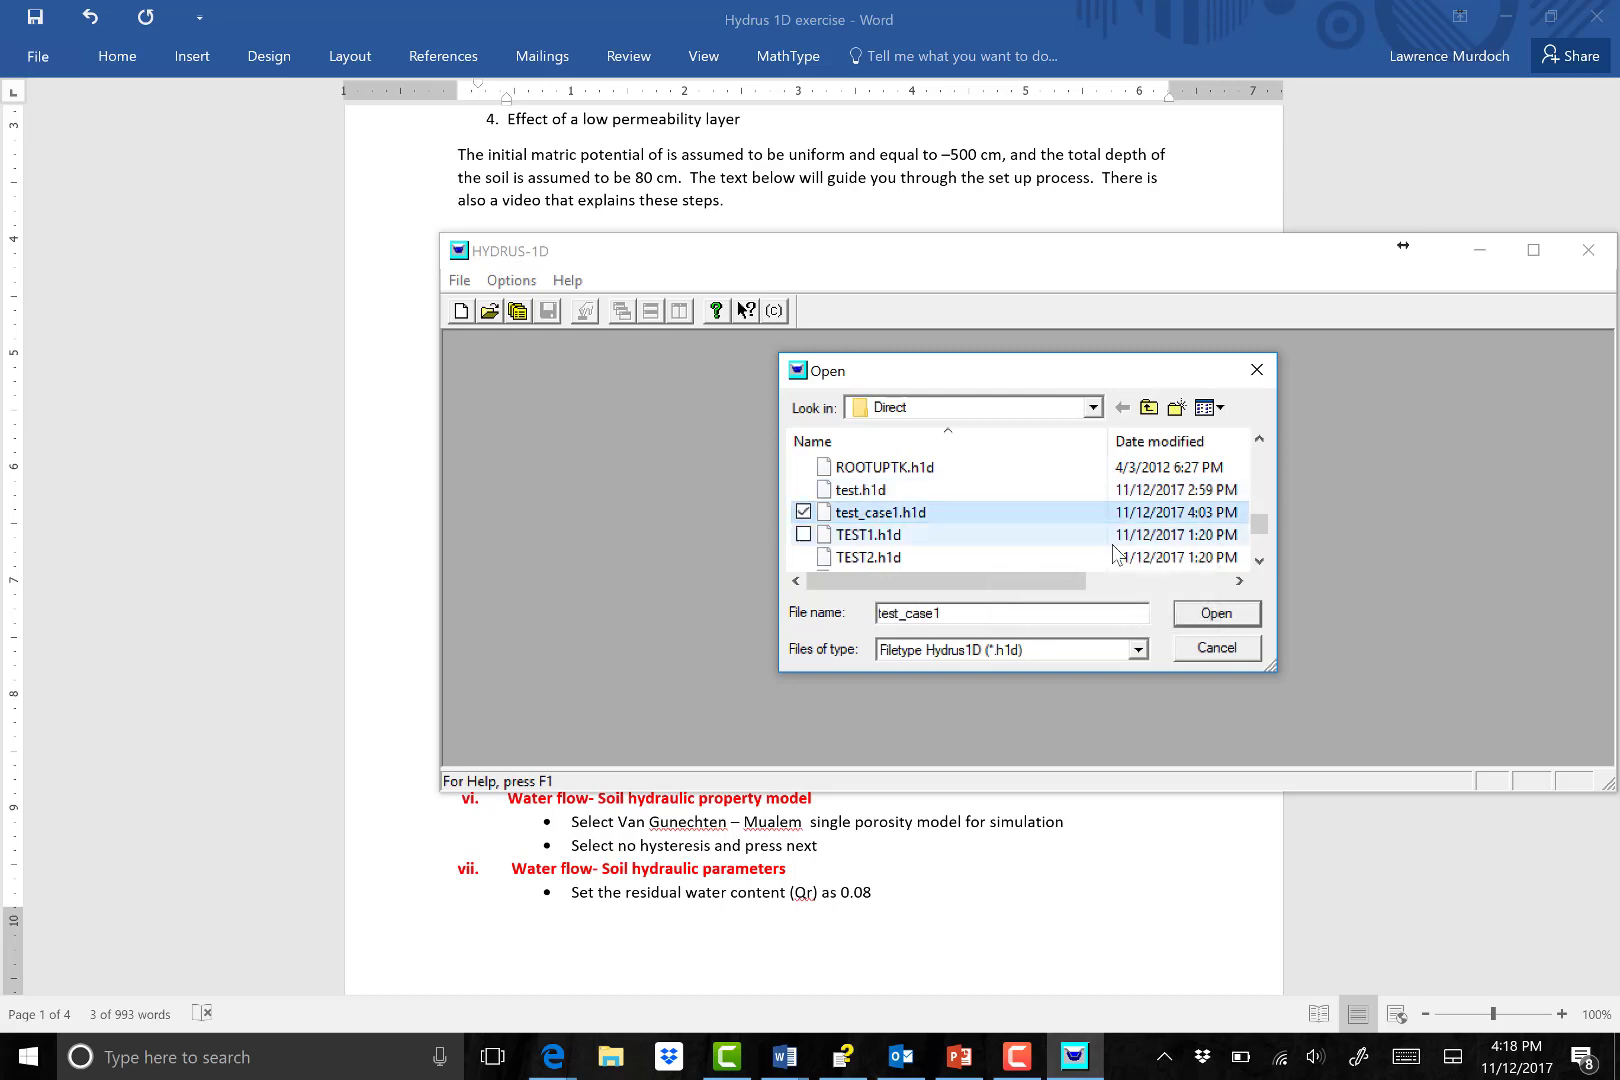
left_click(1222, 612)
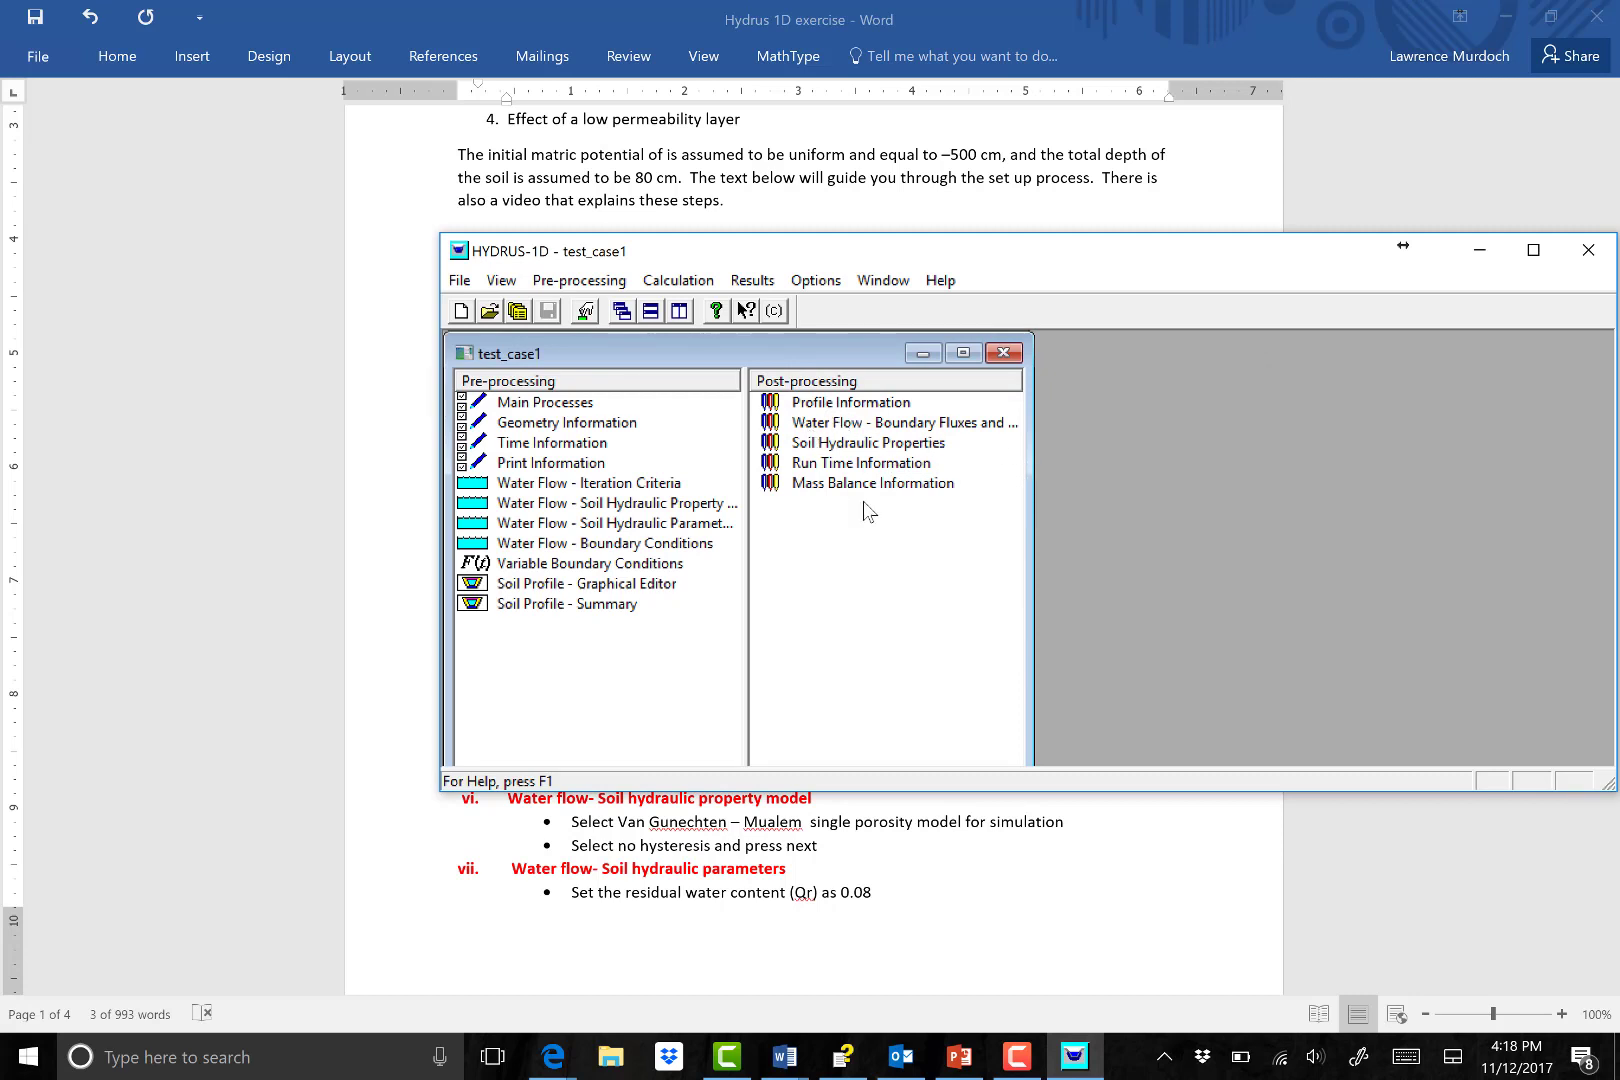
Plot Surface Run-Off against time in the Water Flow - Boundary Fluxes and Heads results, and close the chart.
double_click(872, 424)
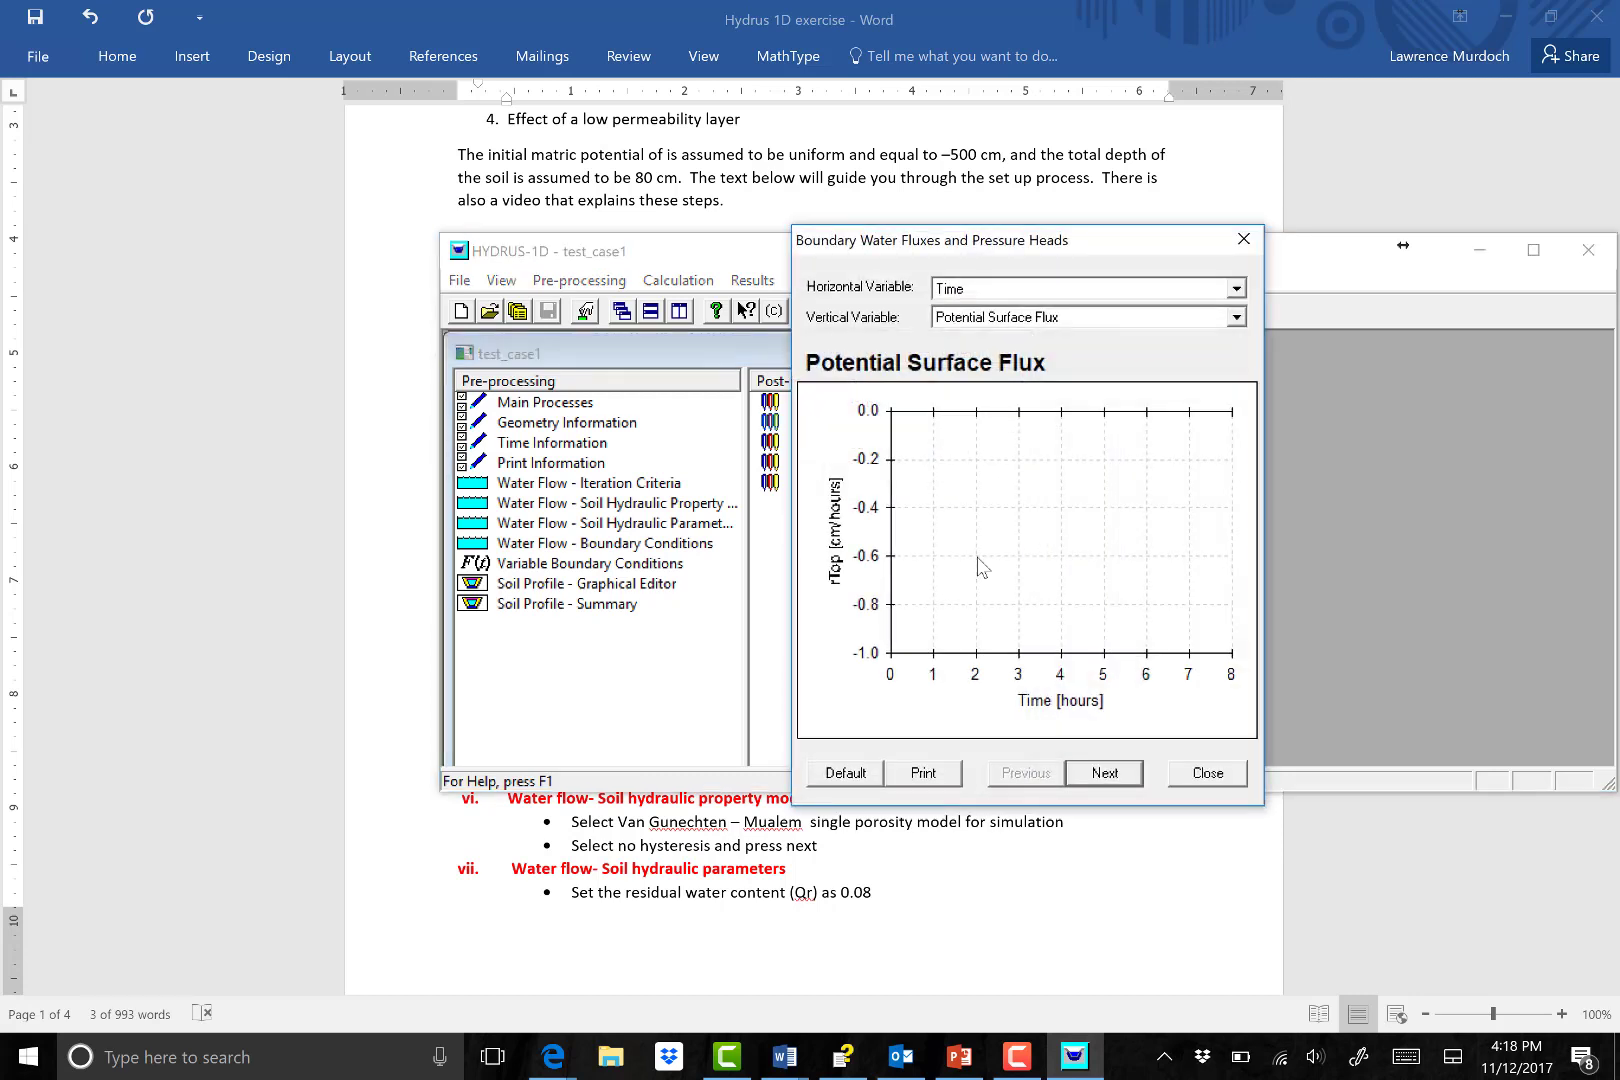
left_click(1240, 317)
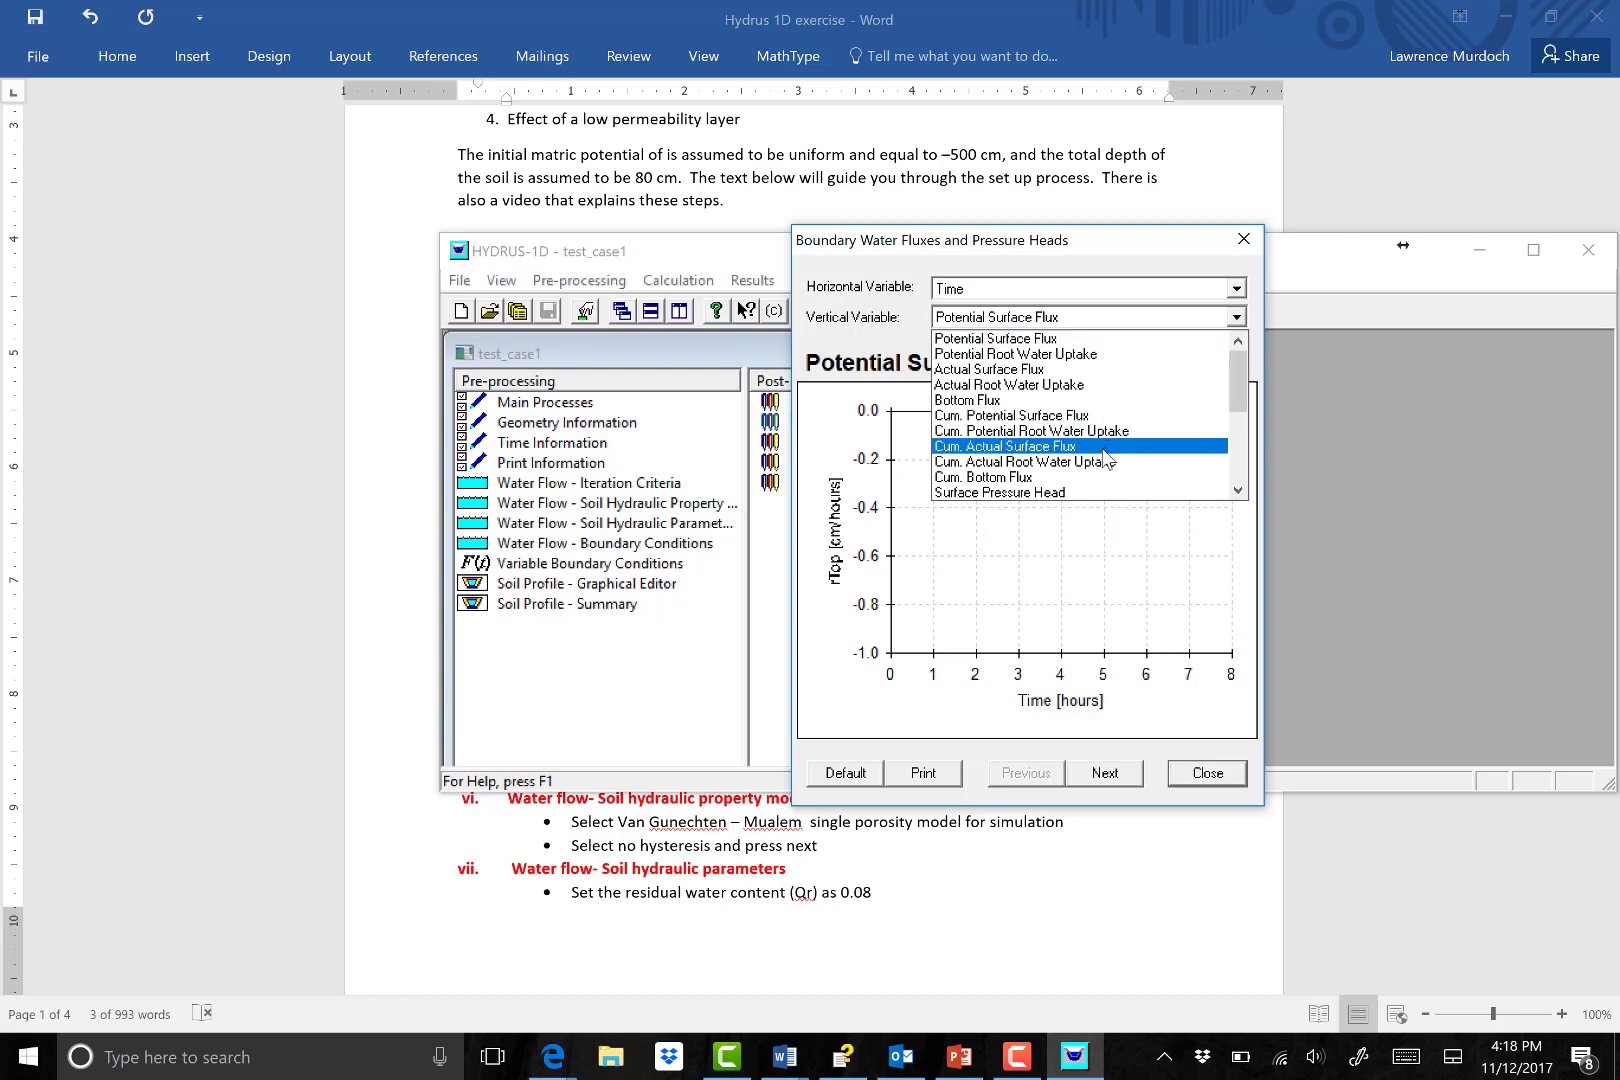
left_click_drag(1237, 372, 1233, 414)
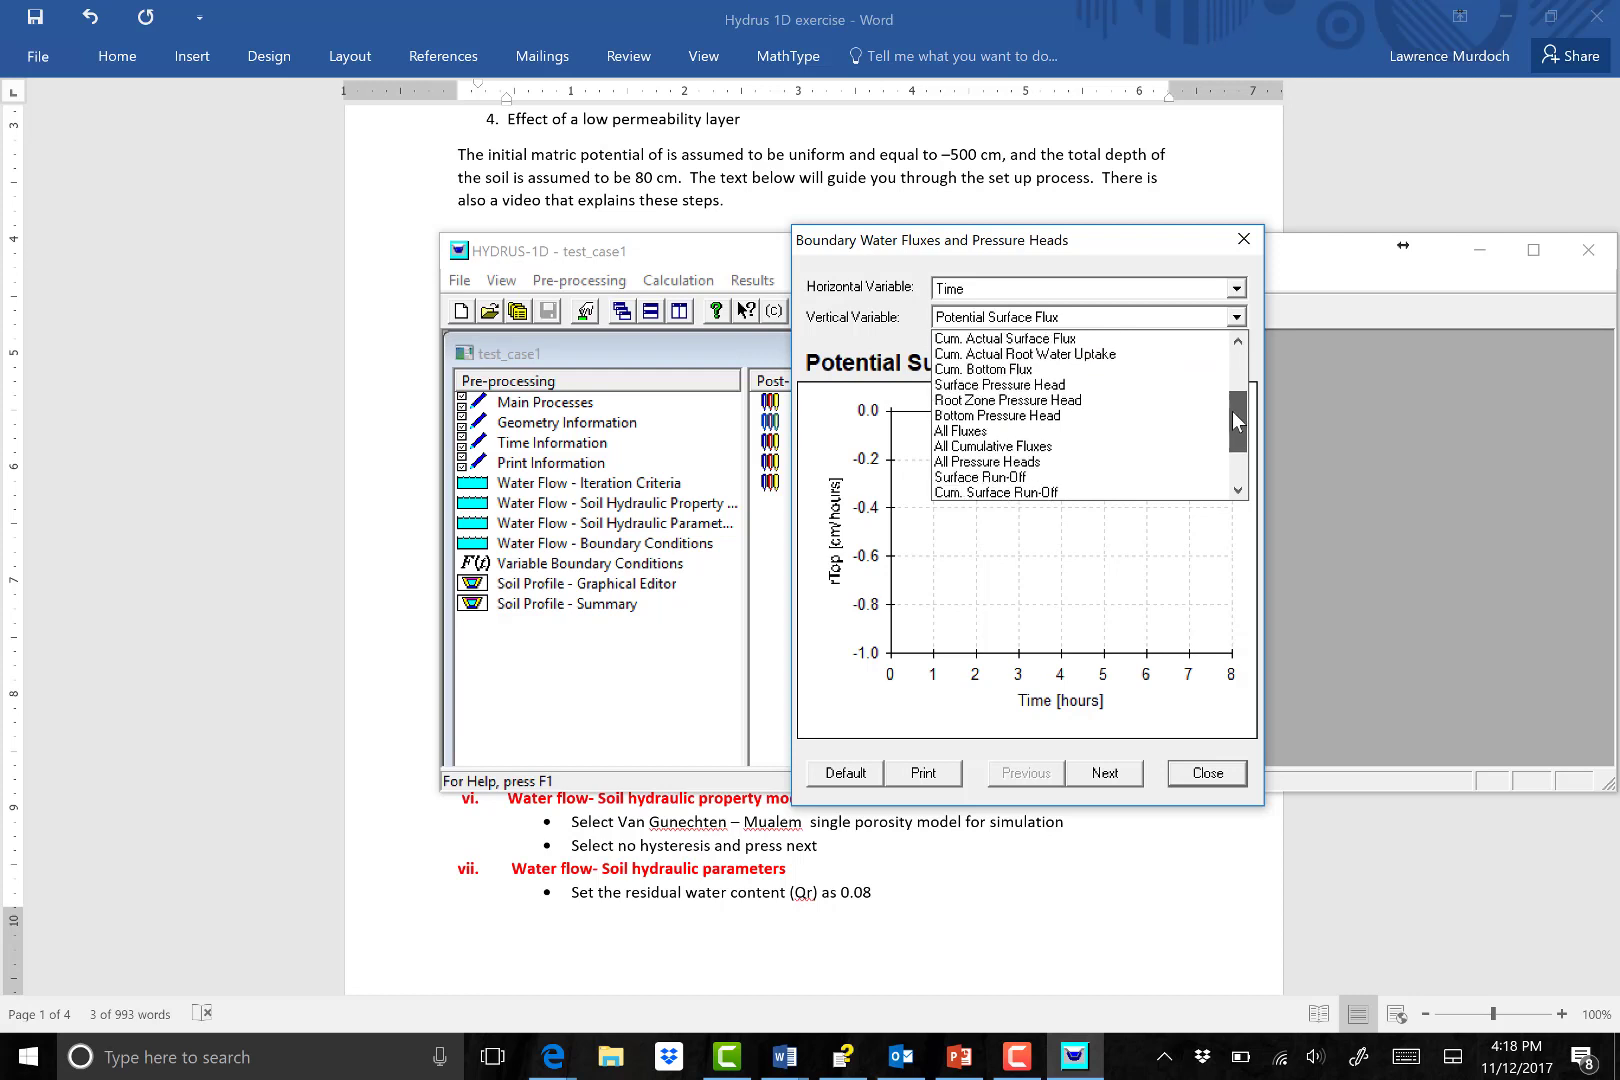
left_click(1080, 477)
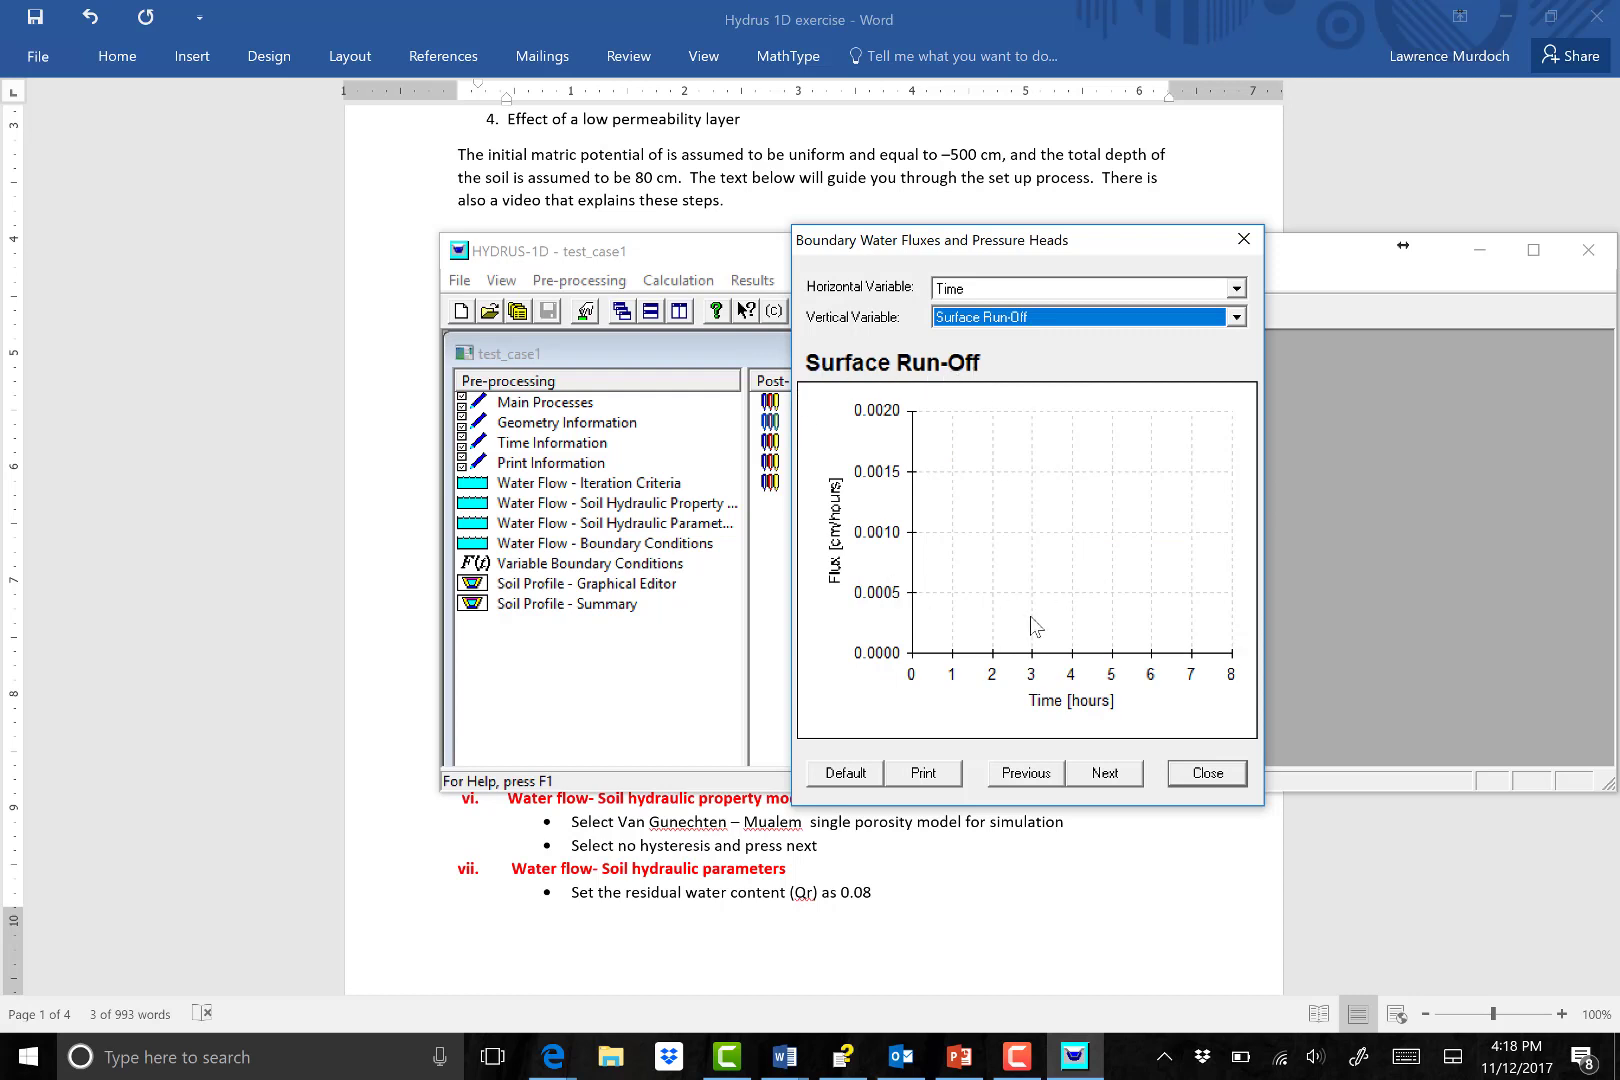
left_click(1218, 782)
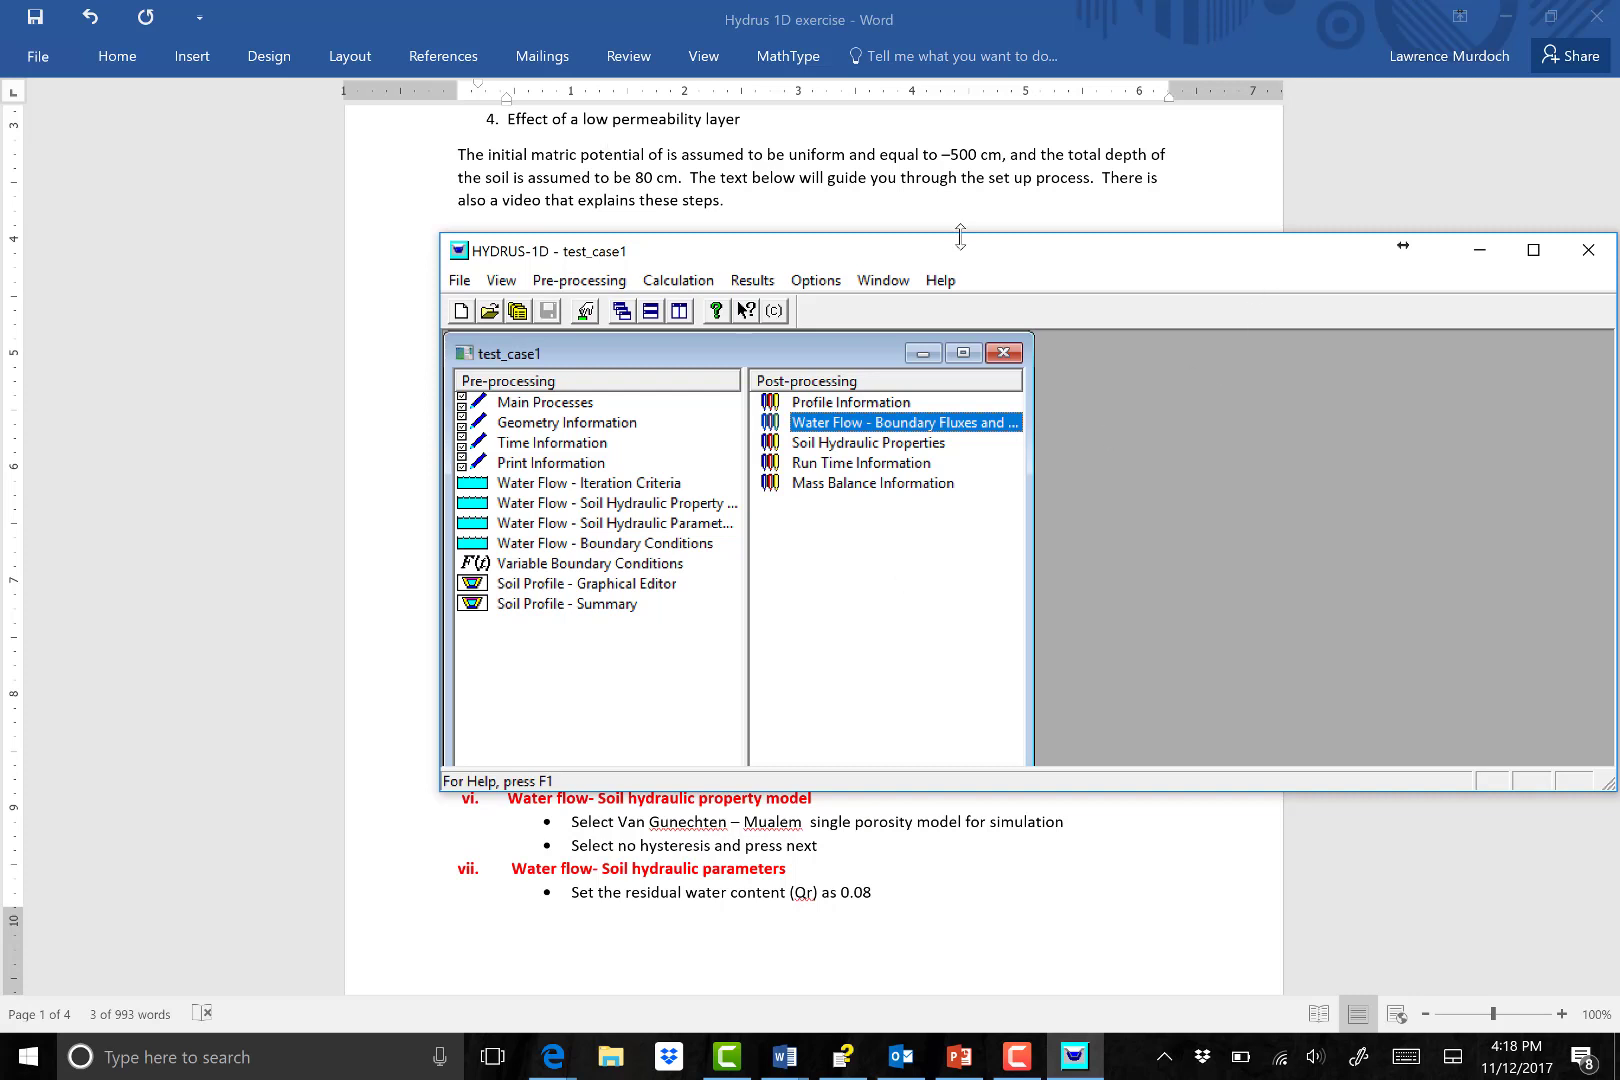
Maximize the HYDRUS-1D window and consult the list of examples on the PowerPoint introduction slide before returning to the project.
left_click_drag(1172, 262, 900, 235)
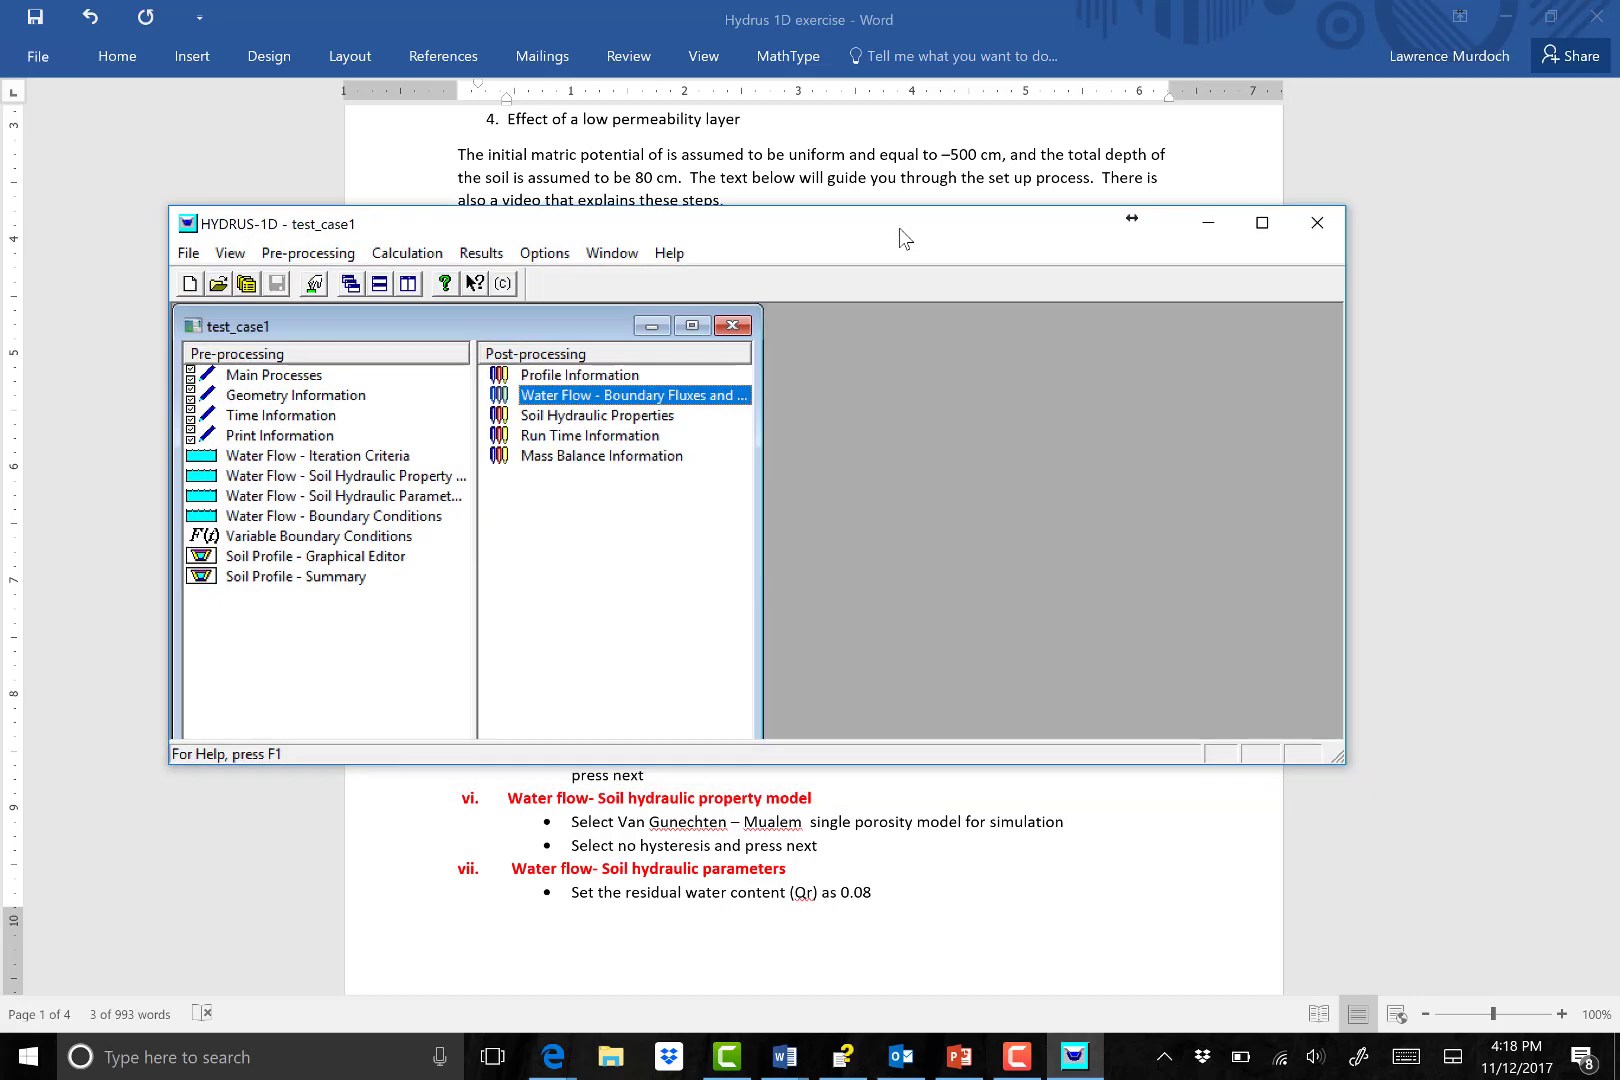
left_click(1262, 224)
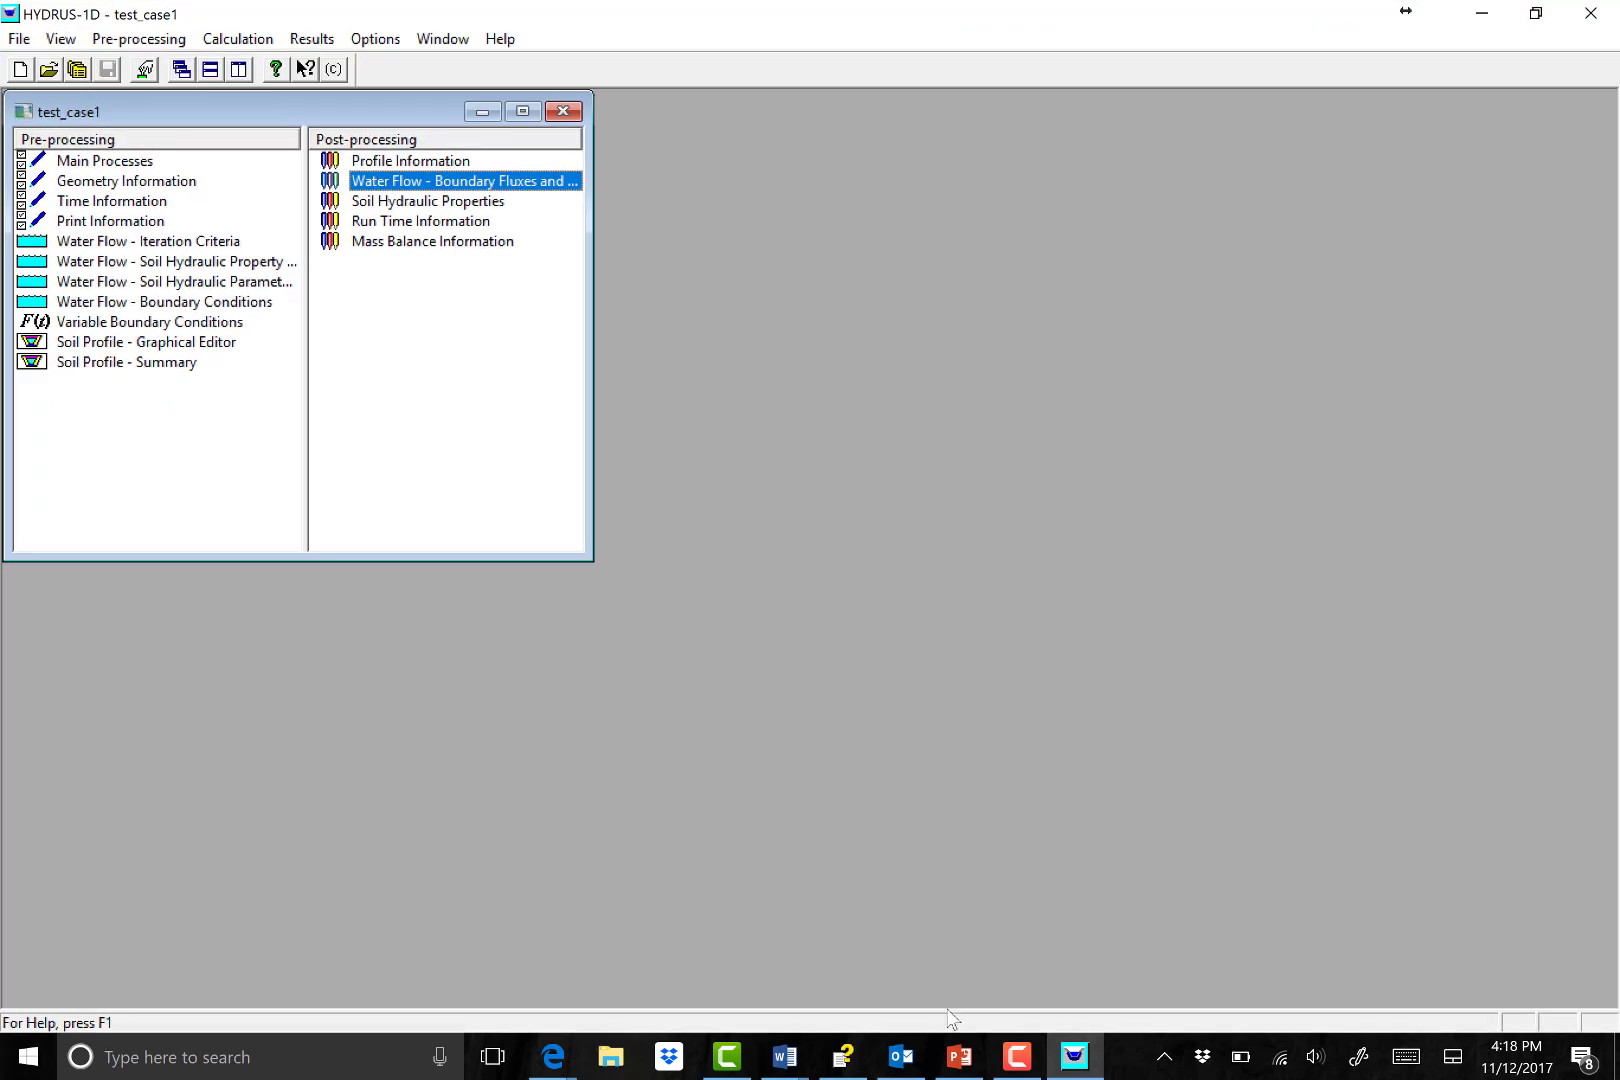
left_click(958, 1056)
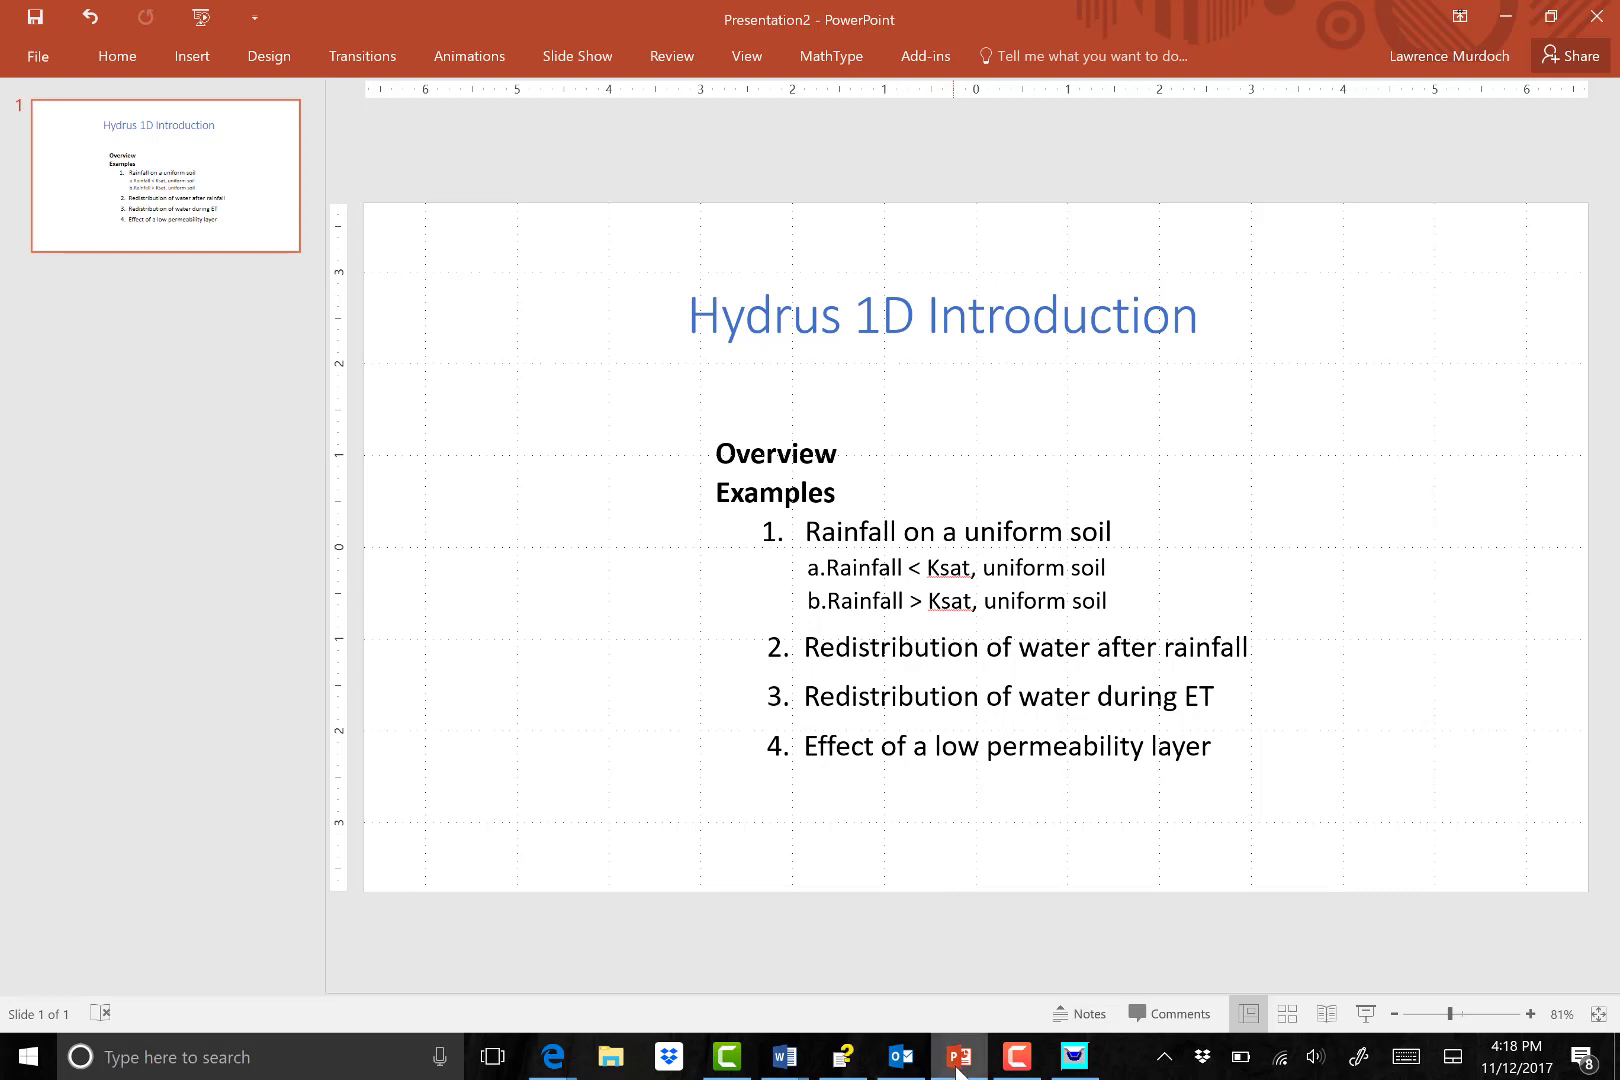
left_click(1068, 1062)
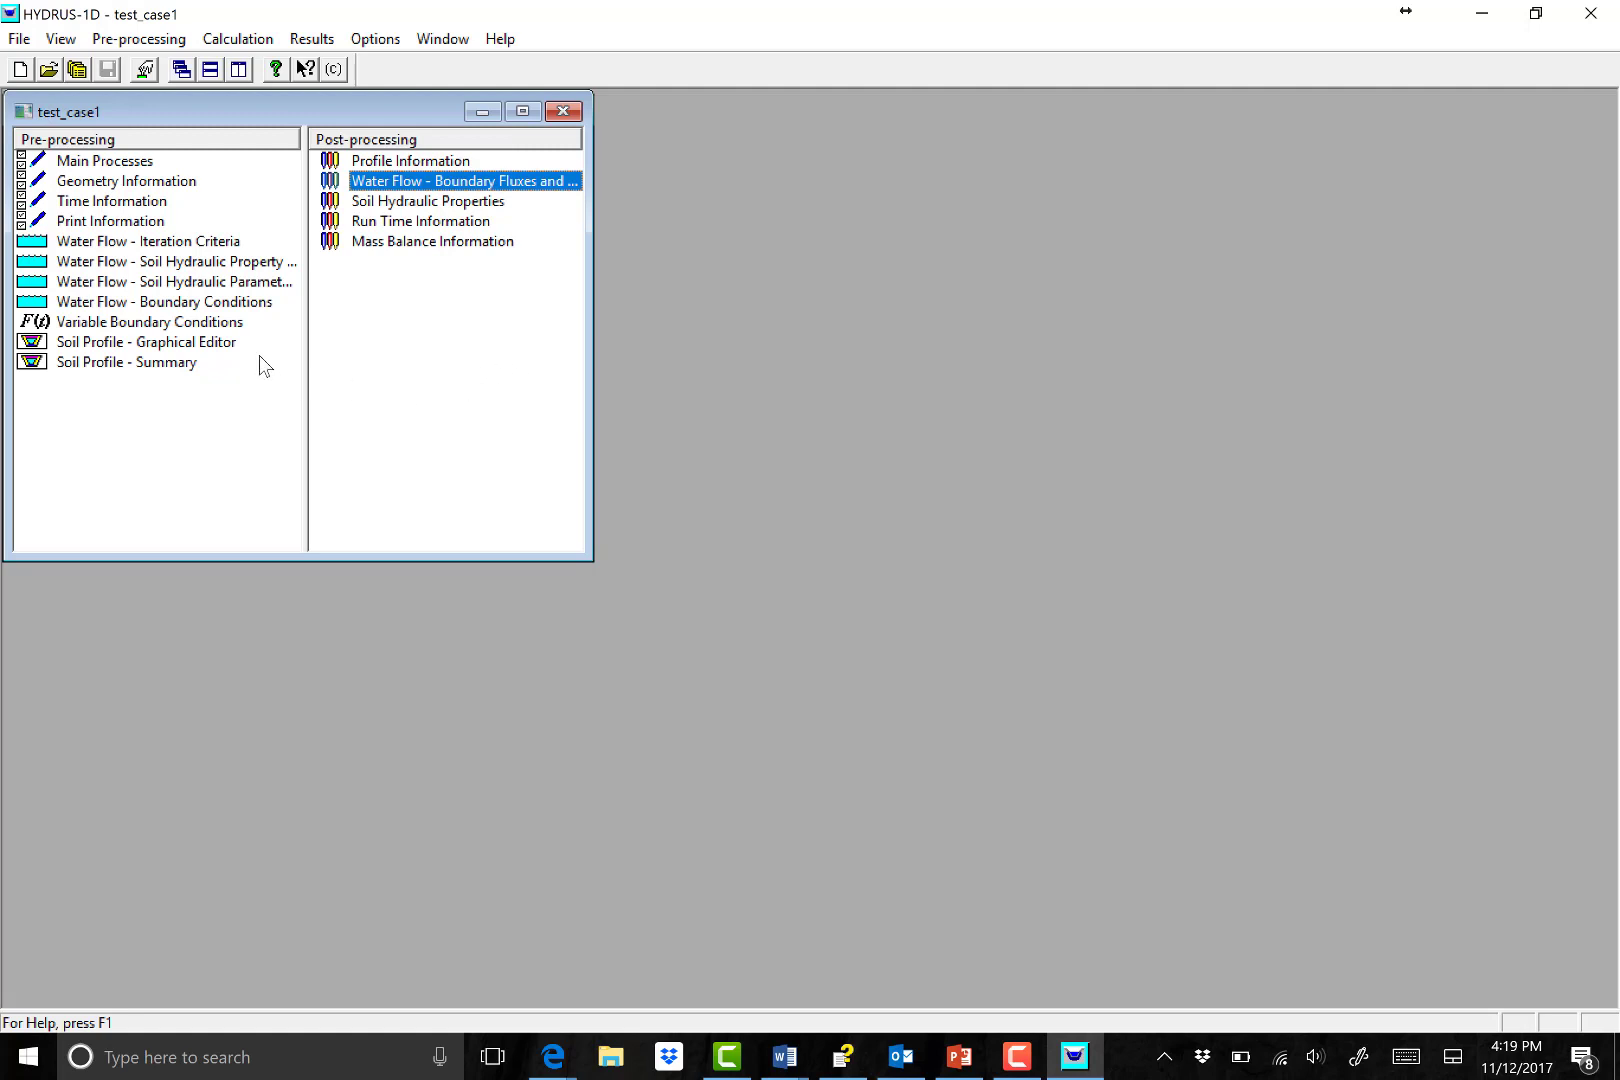
Set the saturated hydraulic conductivity Ks of material 1 to 0.5 cm/hour in the soil hydraulic parameters.
left_click(227, 284)
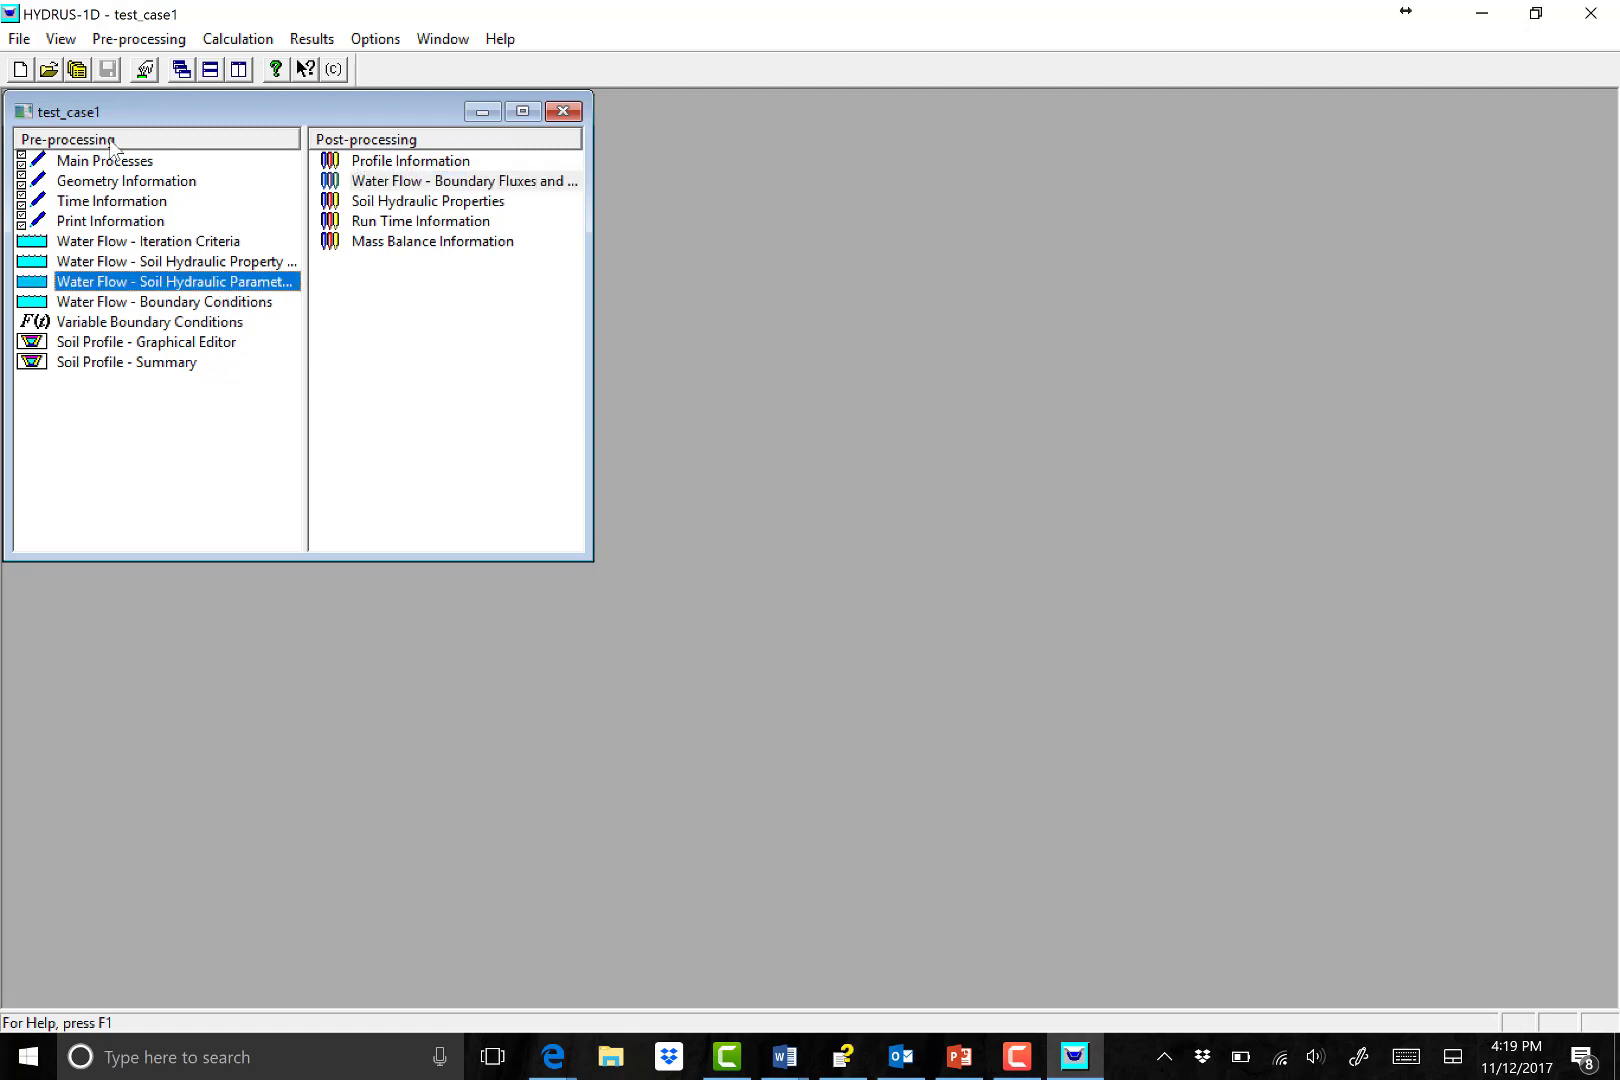
double_click(162, 284)
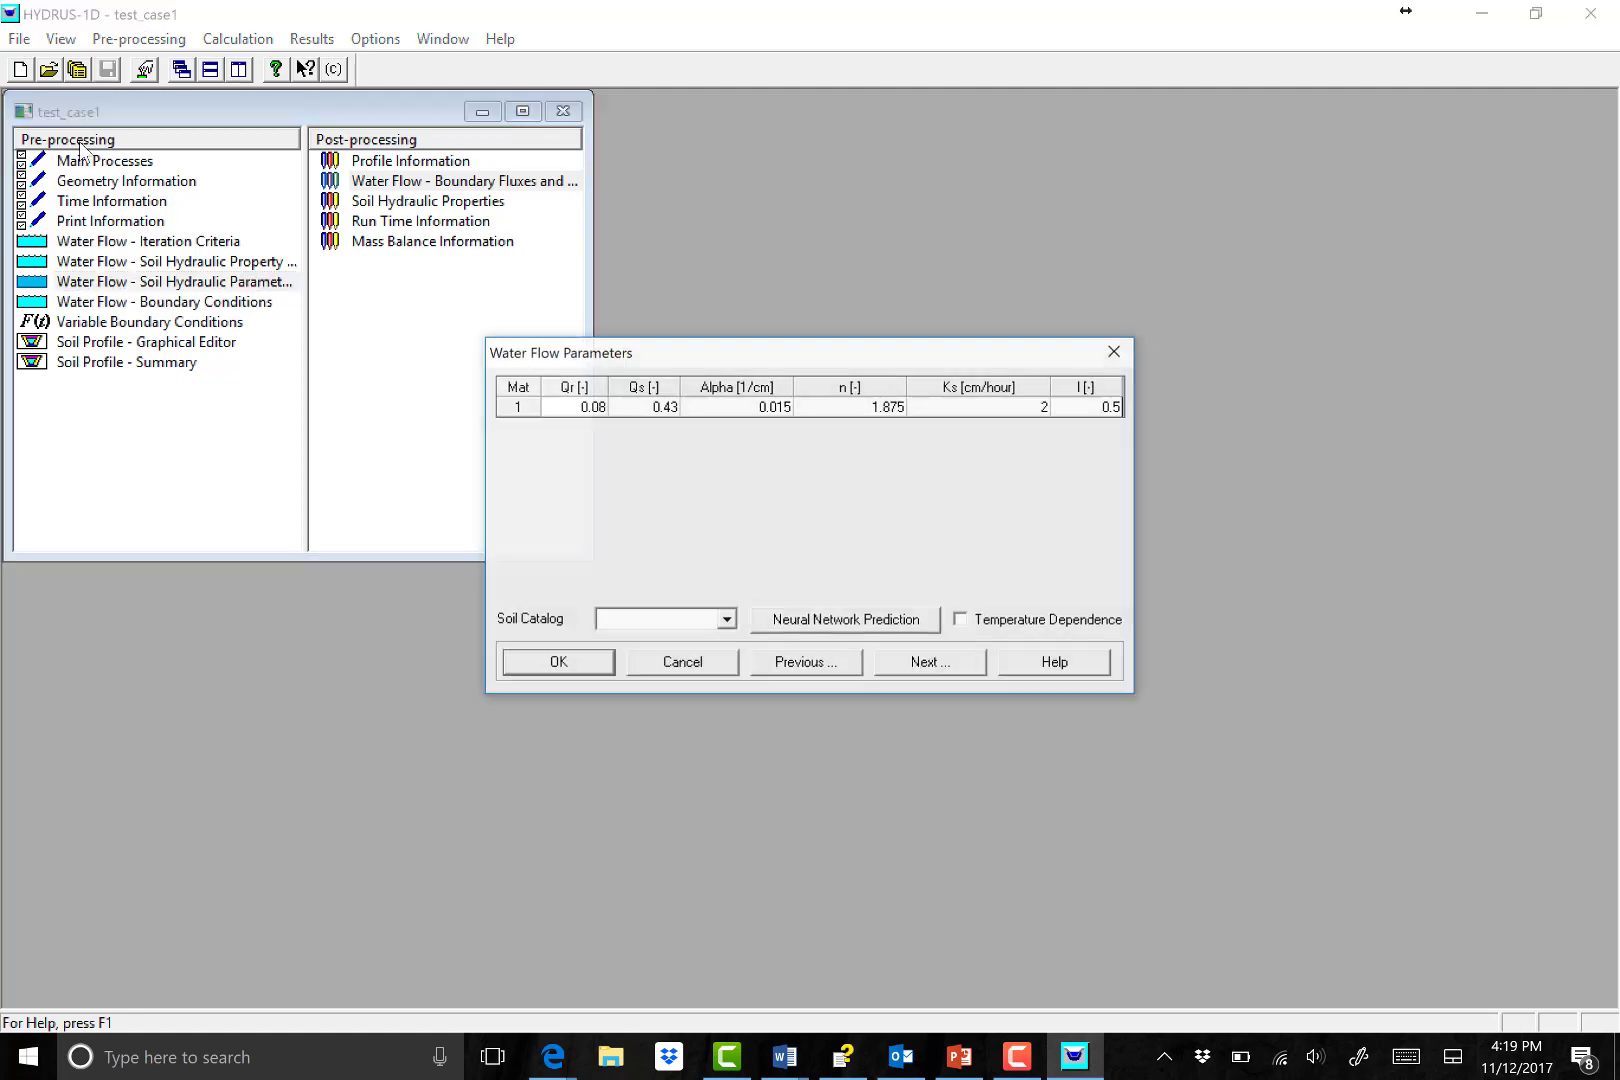
left_click(1024, 408)
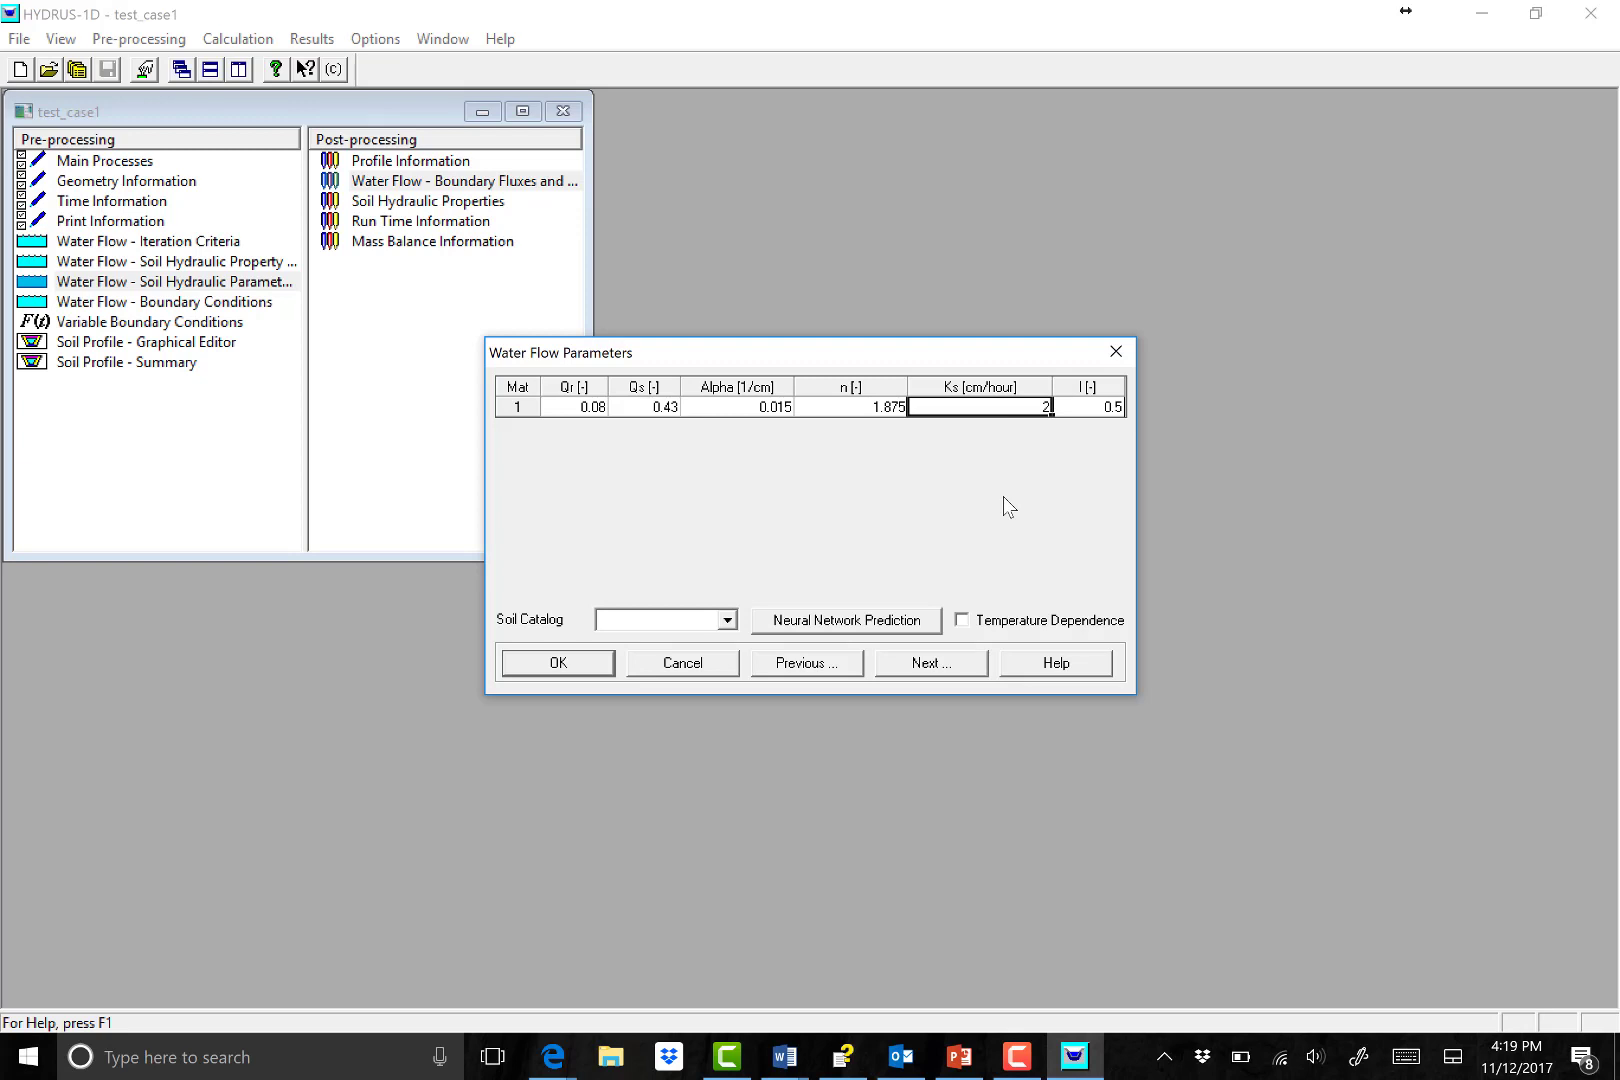
type("0.5")
left_click(930, 663)
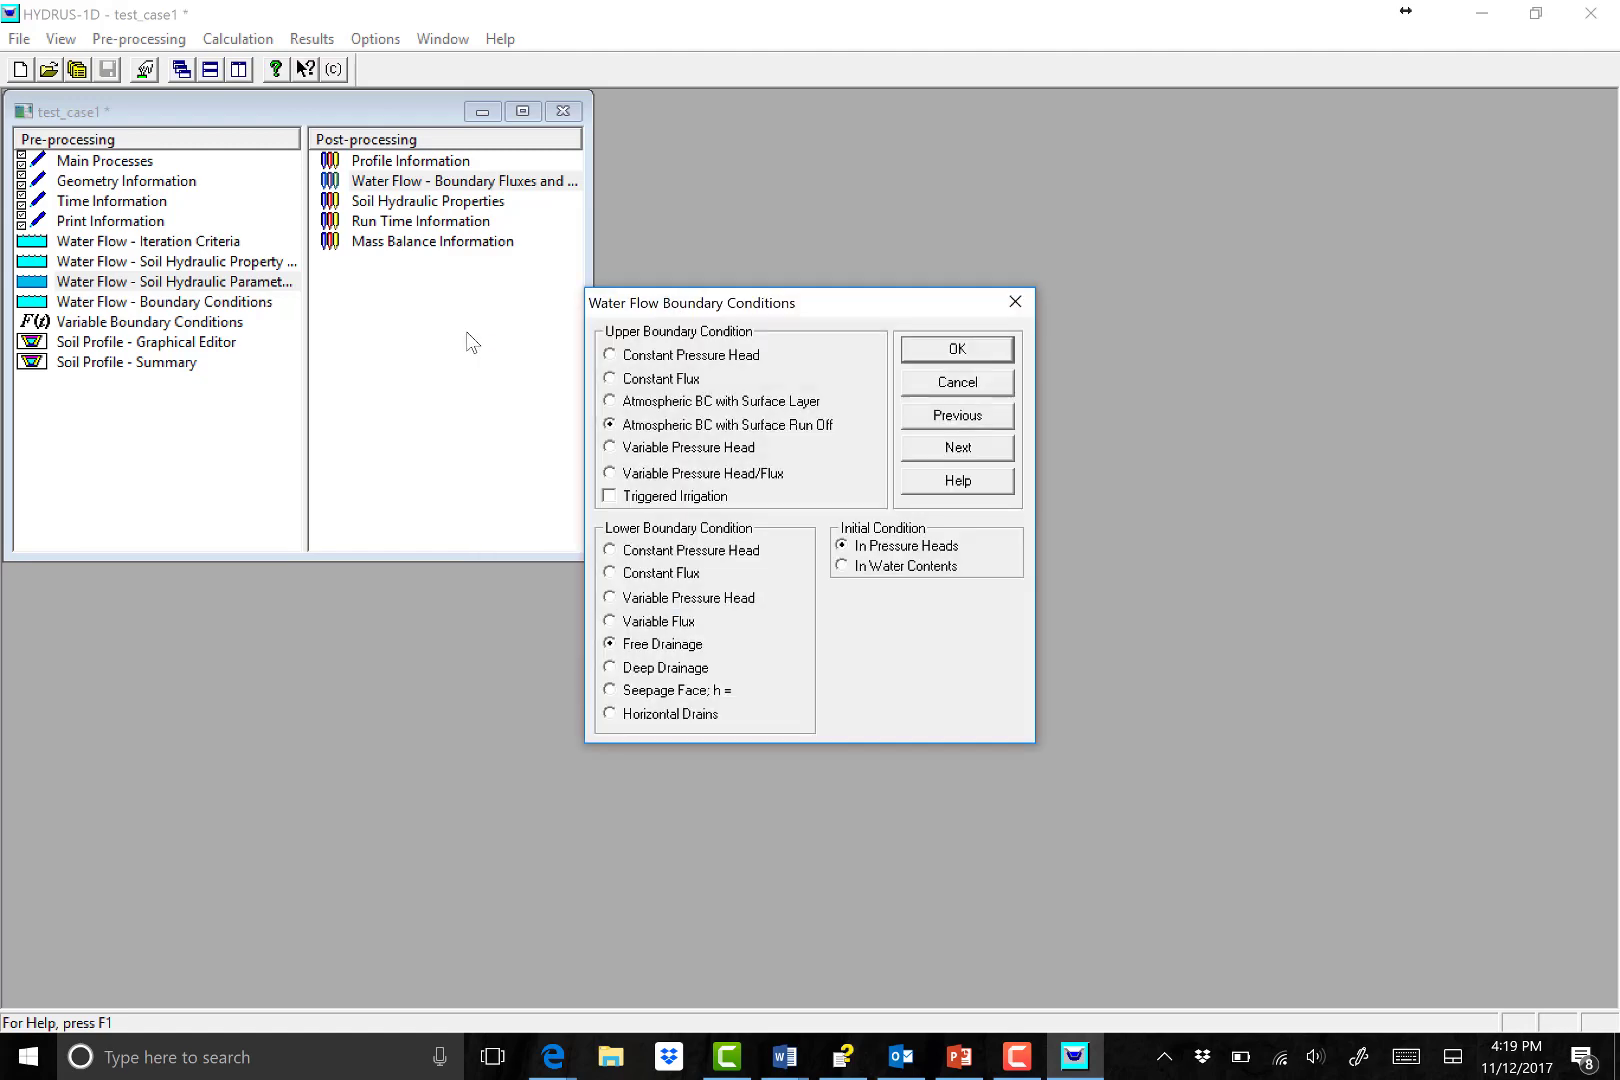
Go through the water flow and time-variable boundary conditions, skip the PROFILE application, and accept the soil profile summary.
left_click(976, 447)
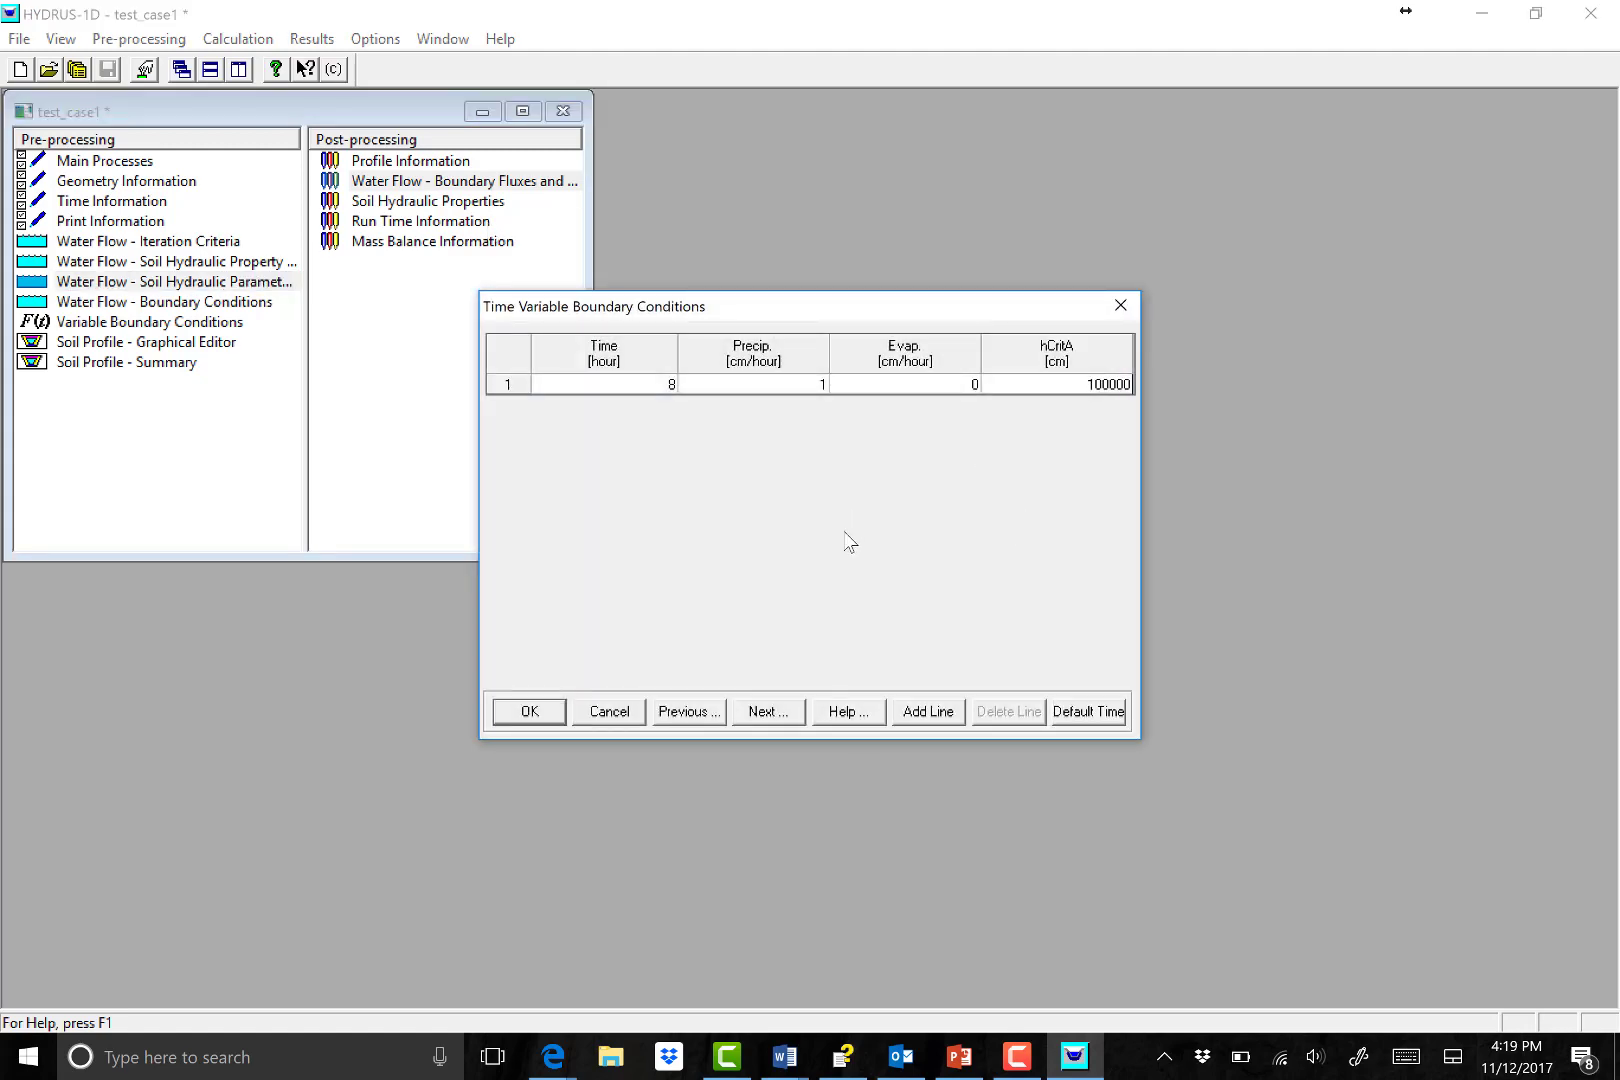
left_click(768, 711)
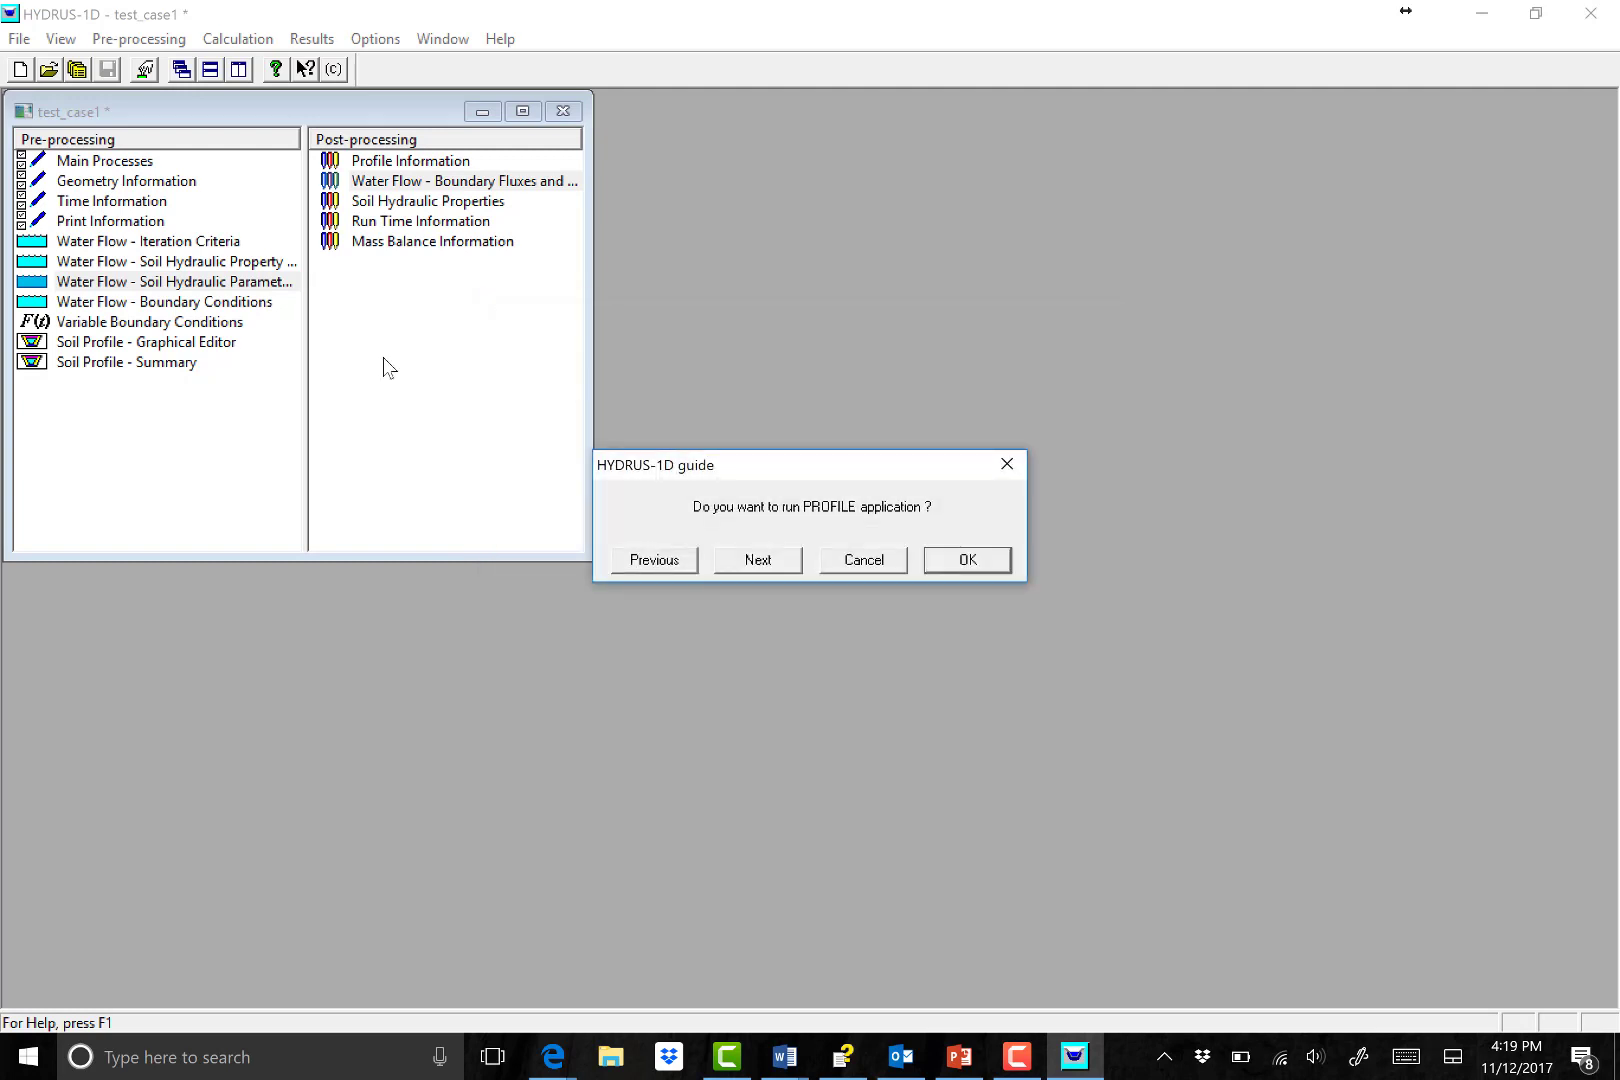
left_click(762, 568)
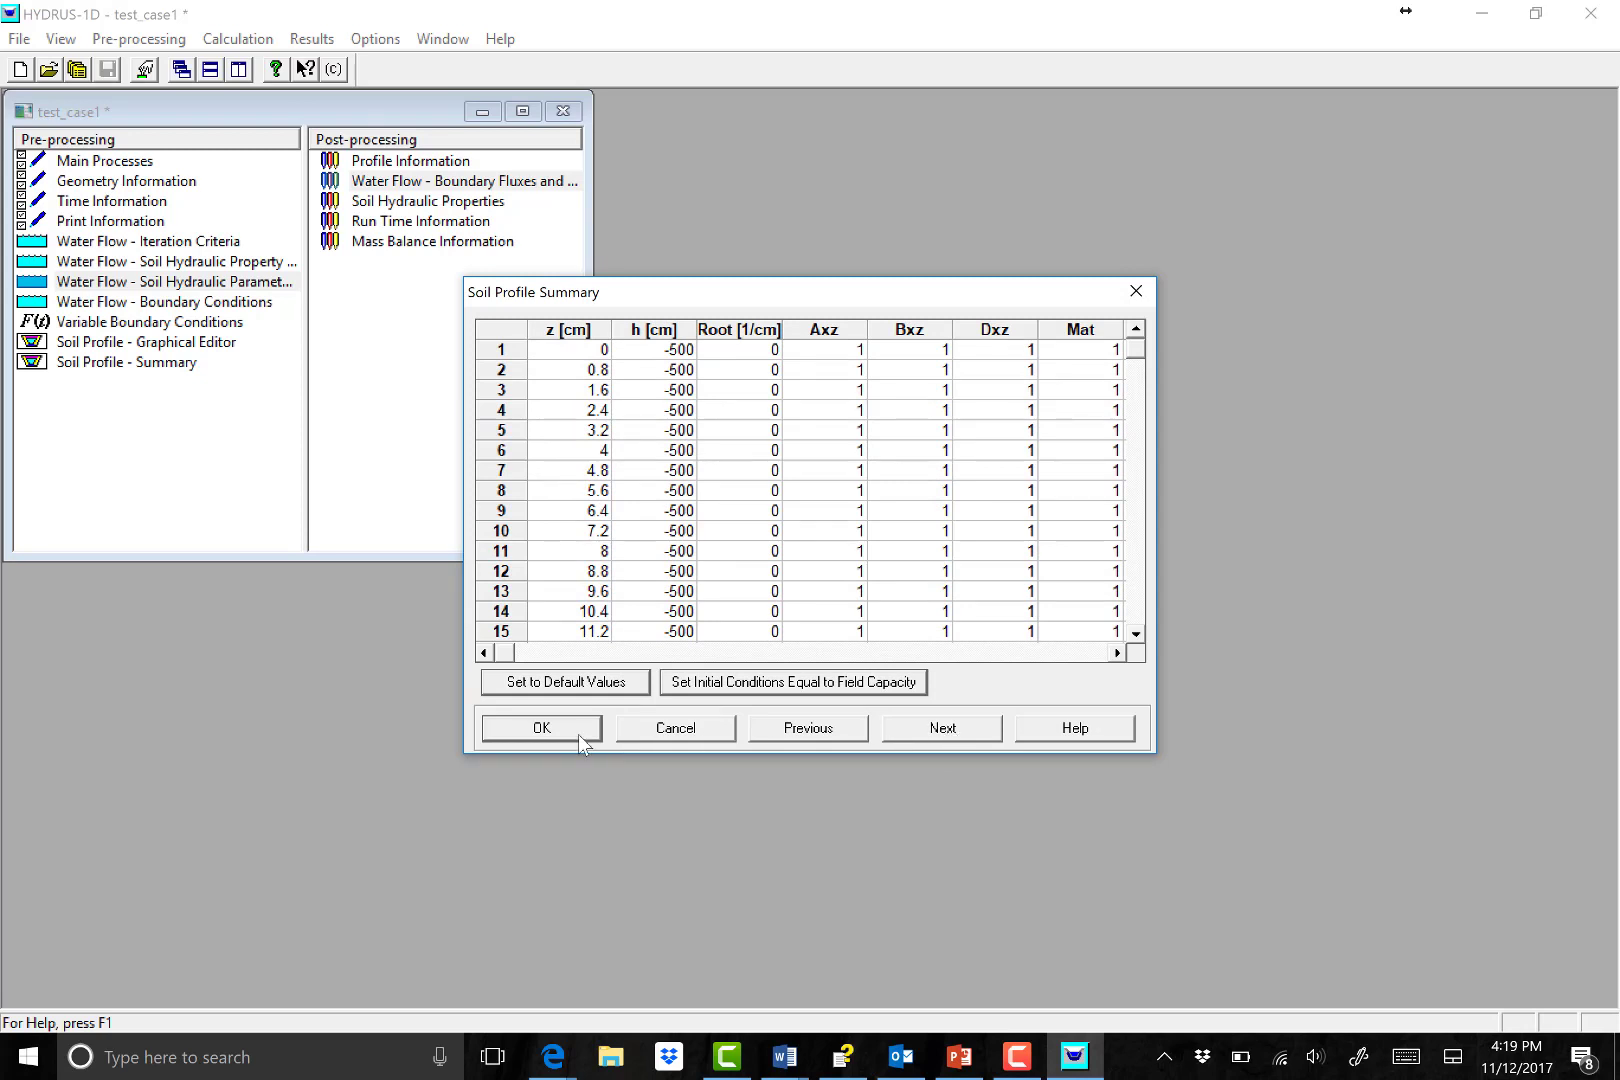
left_click(552, 730)
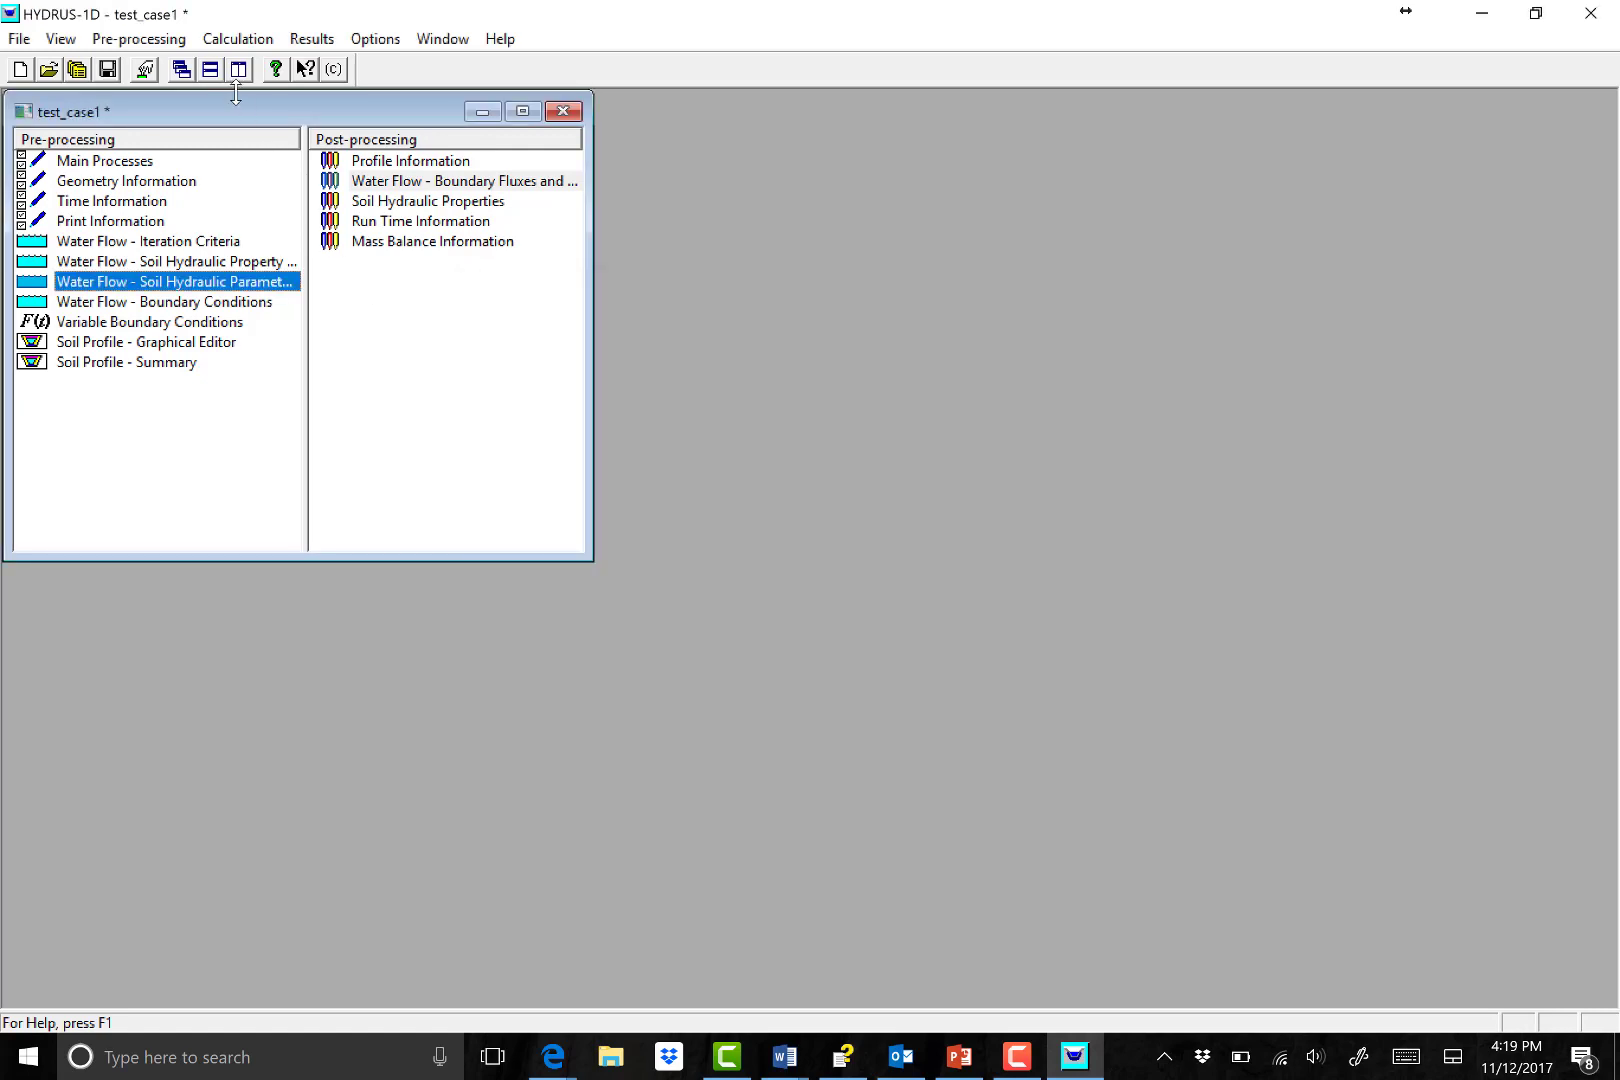
Execute the HYDRUS calculation for test_case1, saving the input data and replacing the existing output files, and dismiss the finished run.
left_click(237, 39)
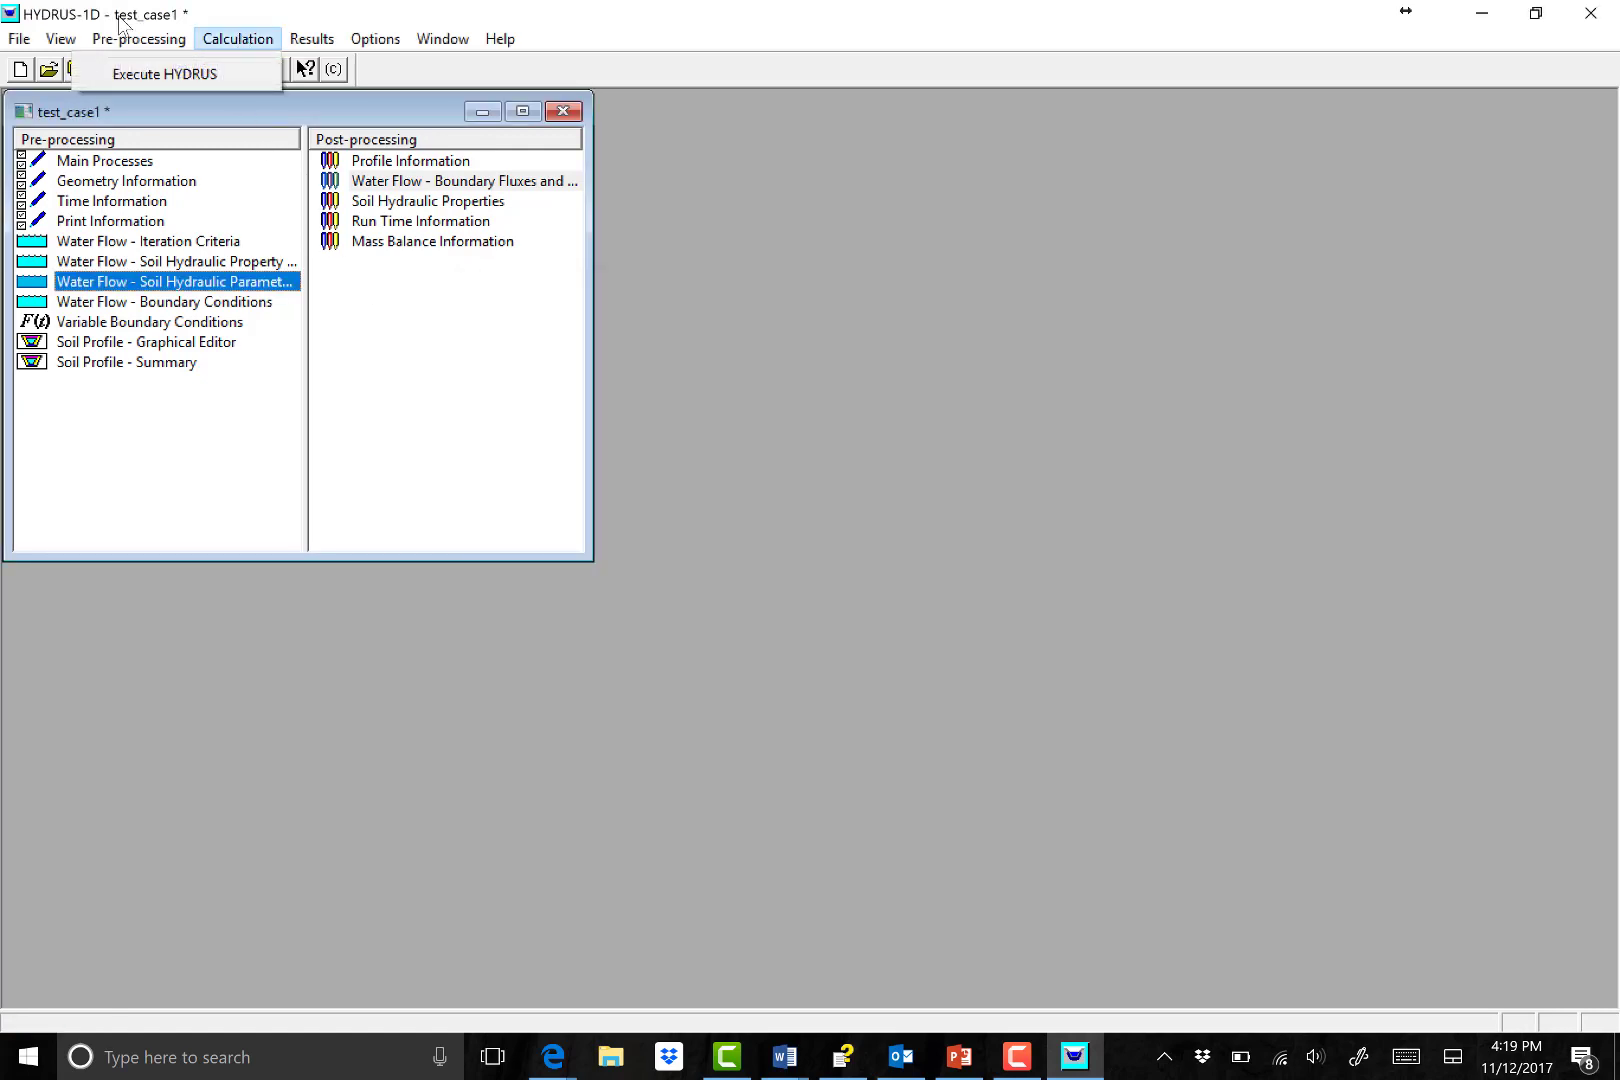
left_click(187, 72)
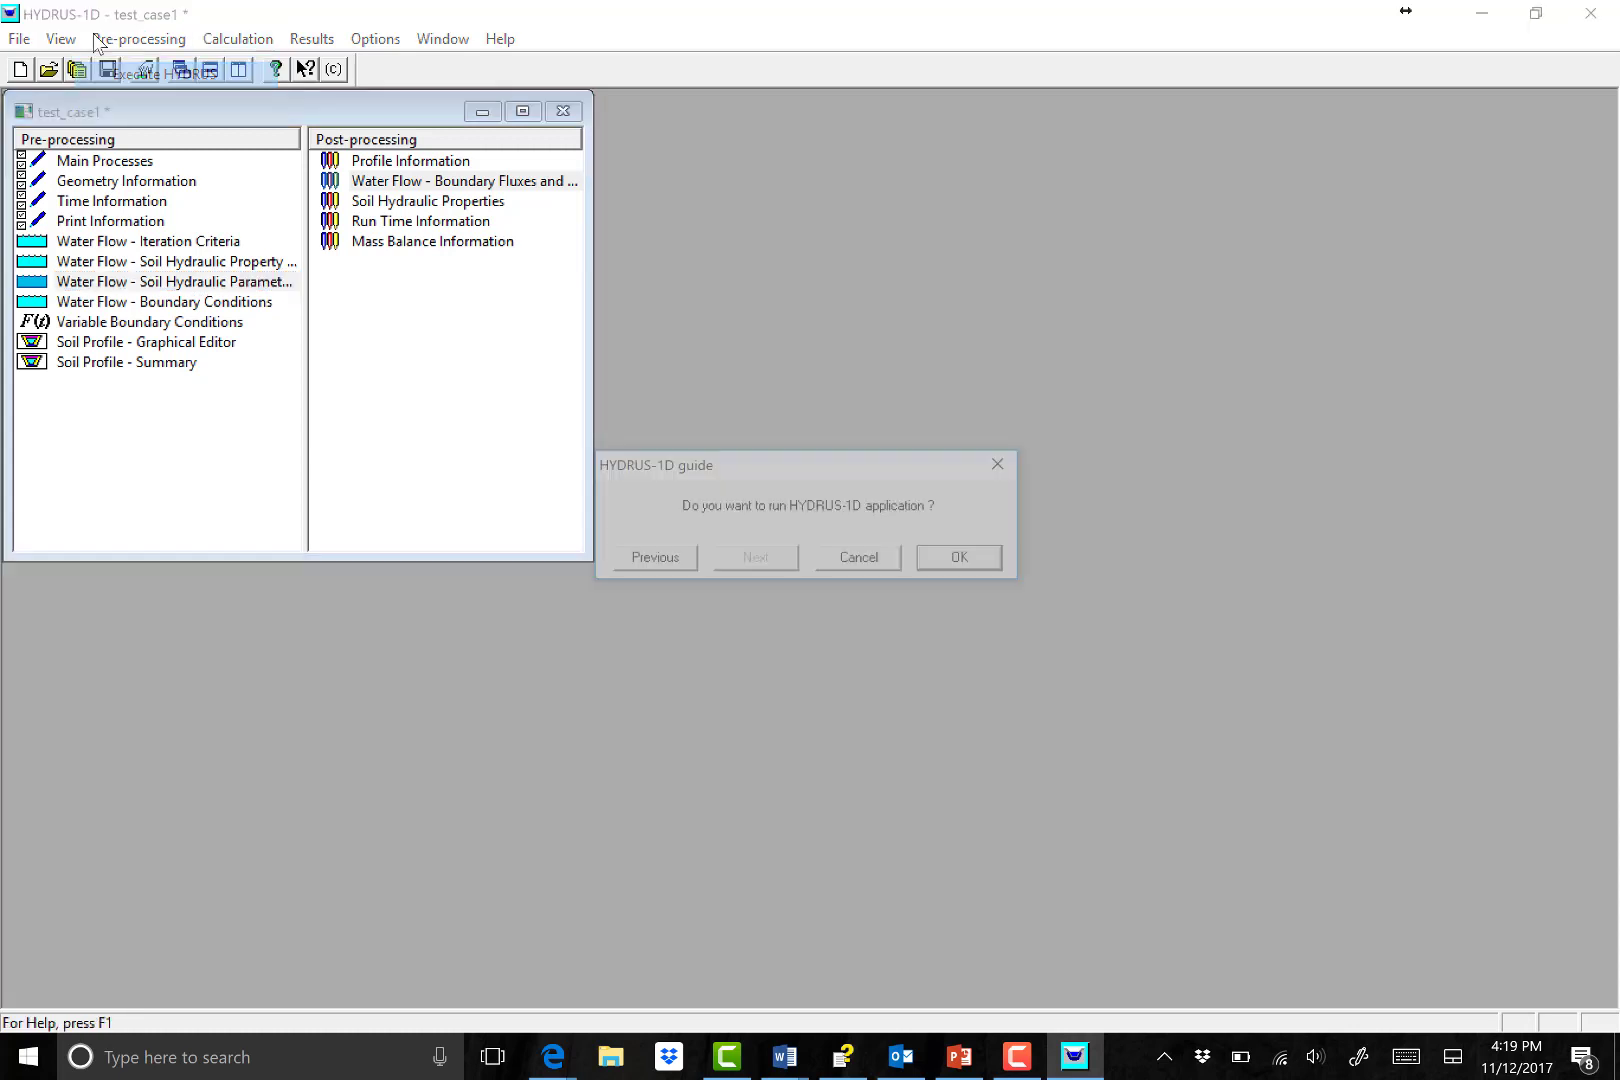
left_click(975, 562)
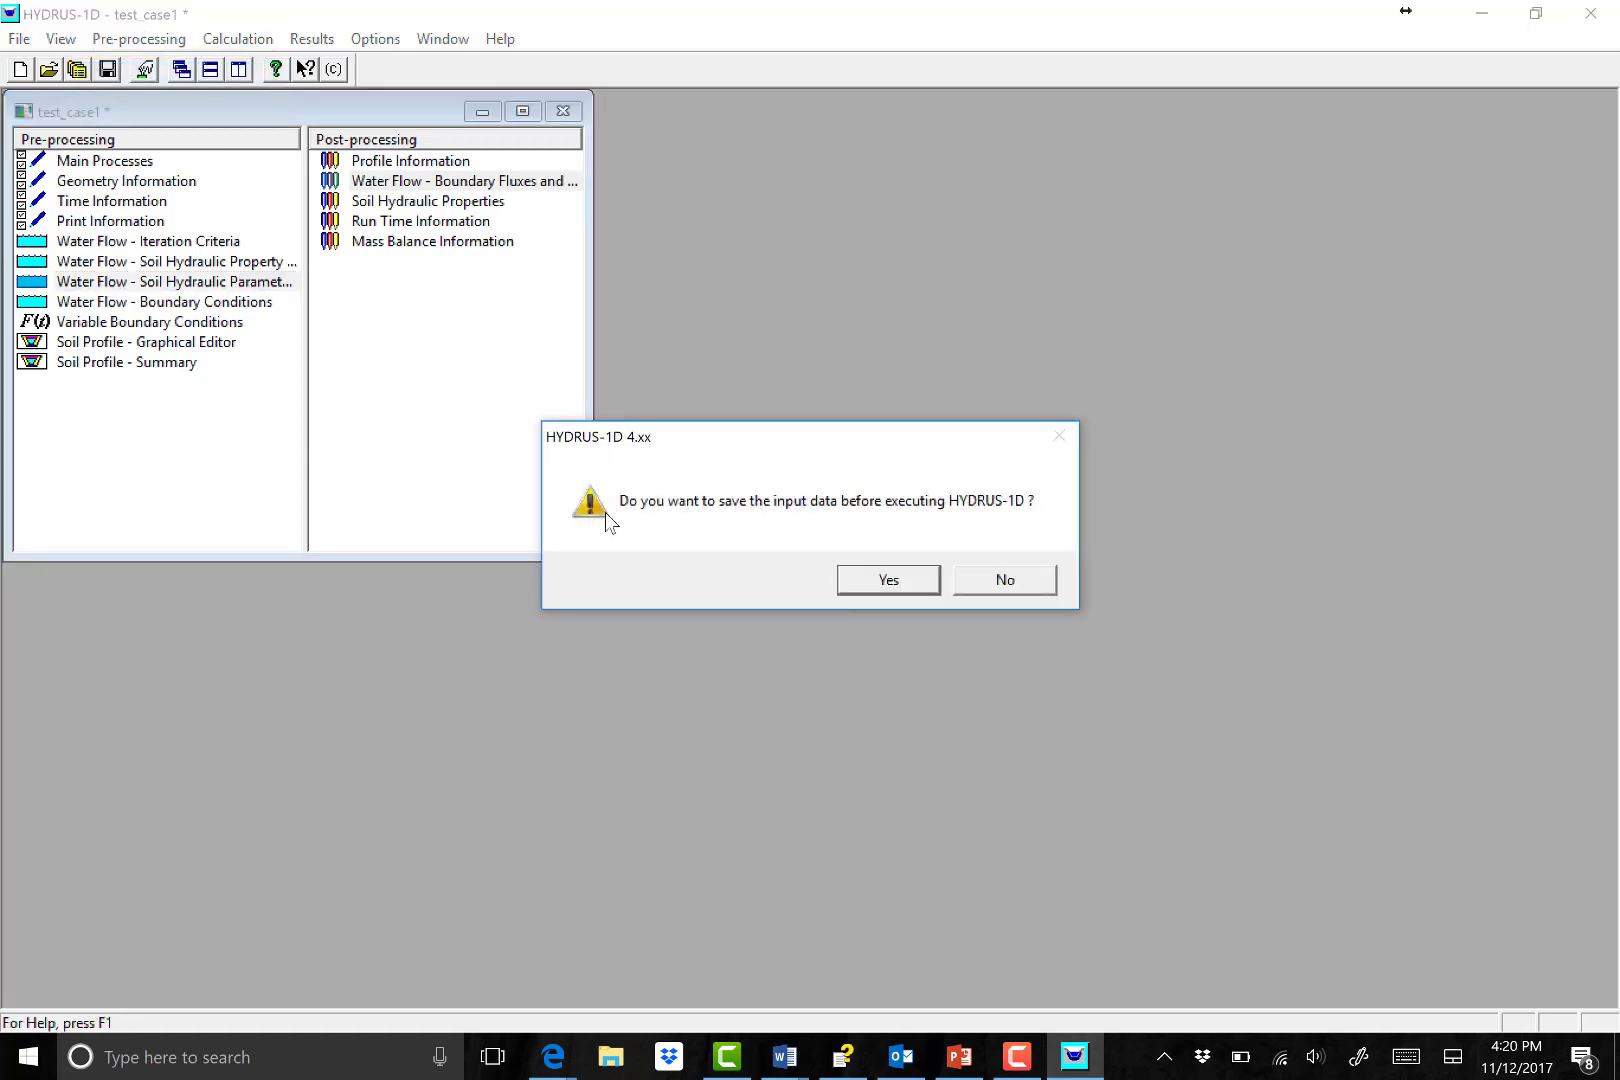
left_click(893, 582)
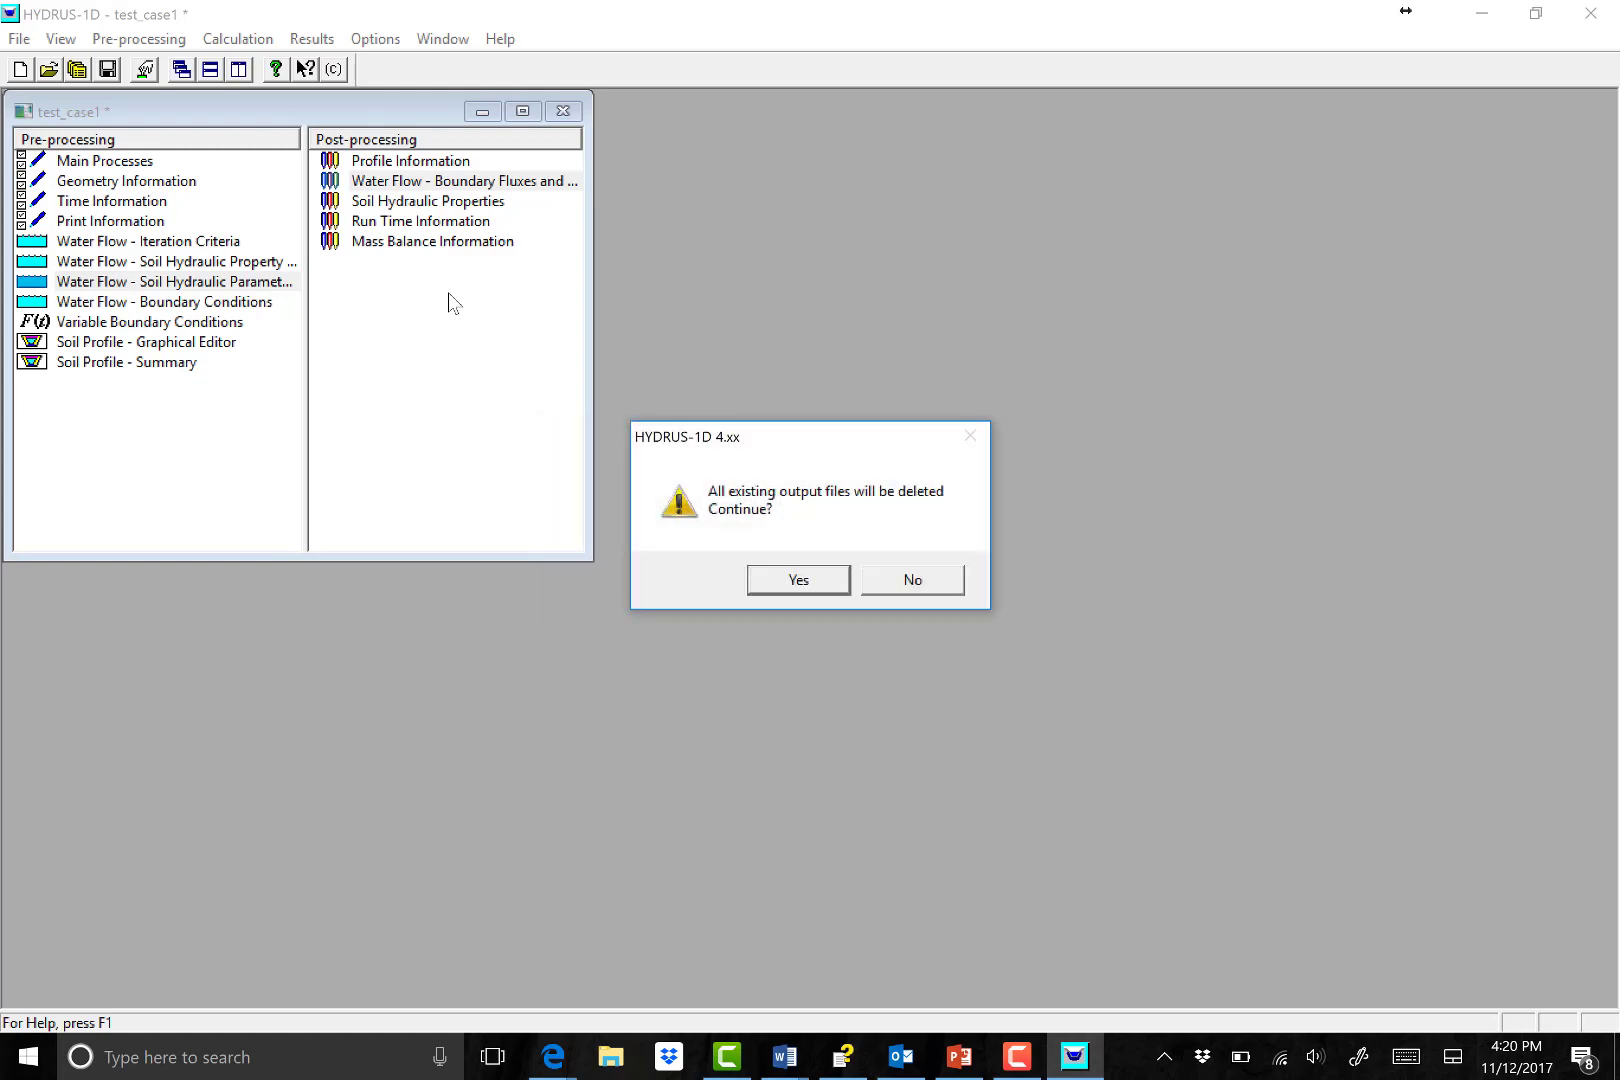
left_click(811, 587)
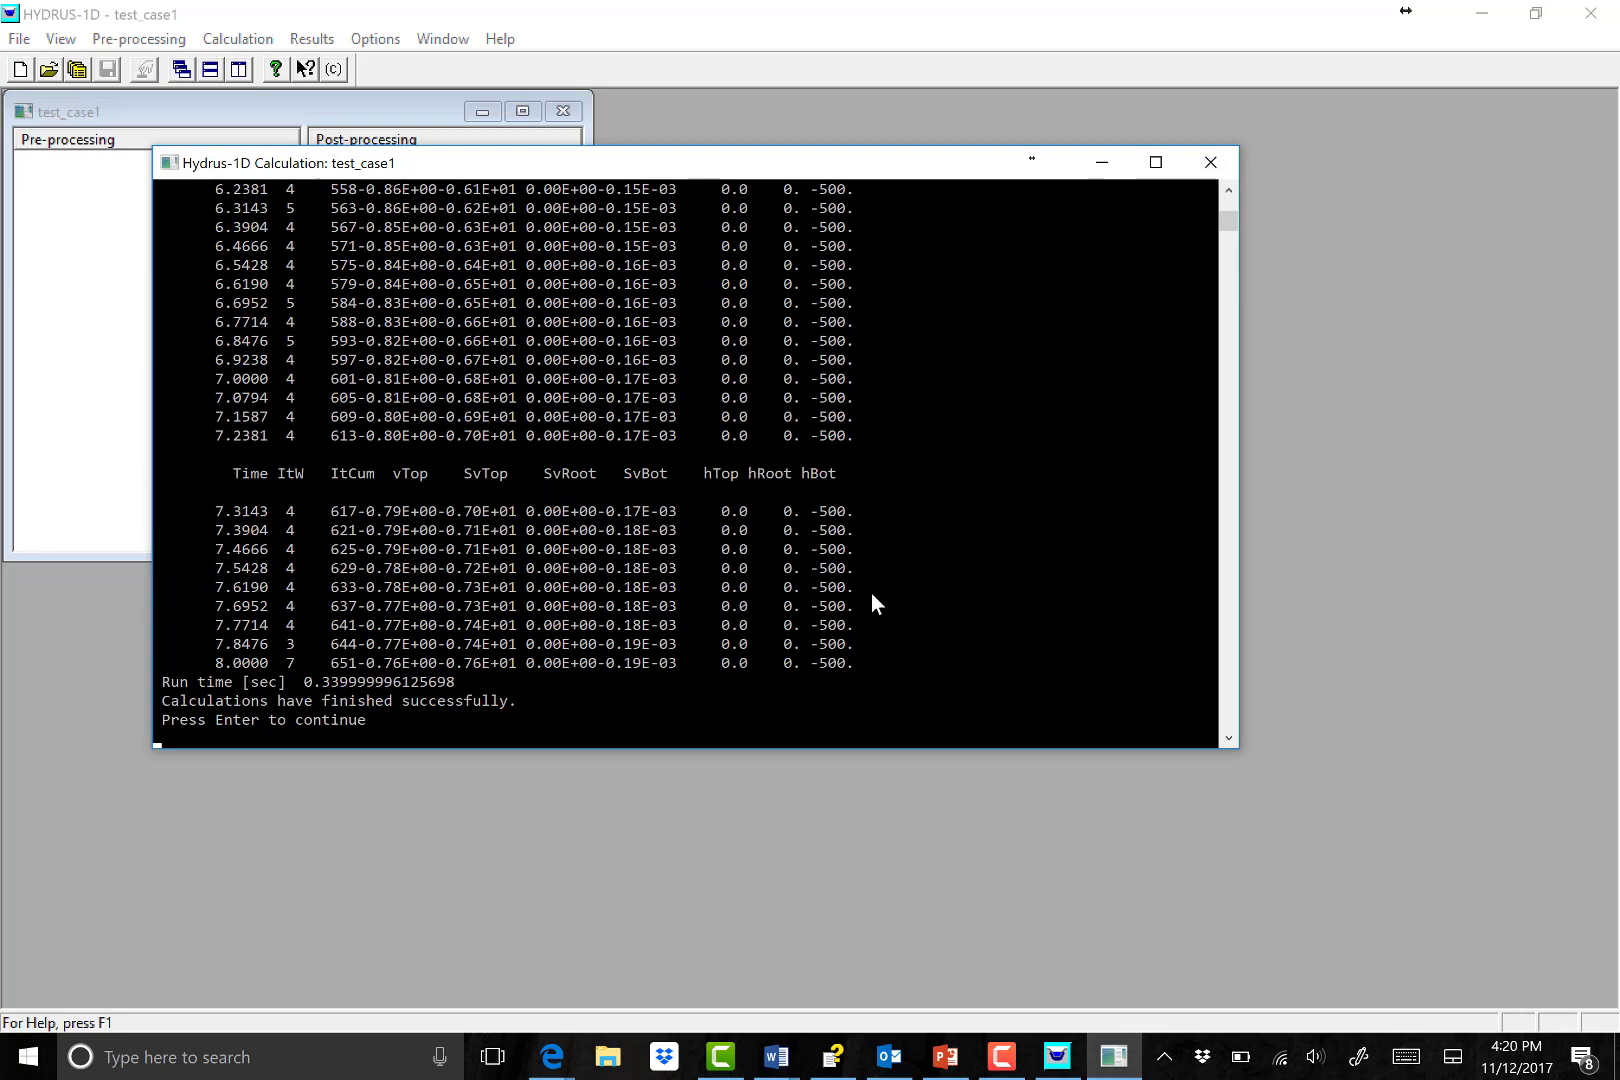
key("Return")
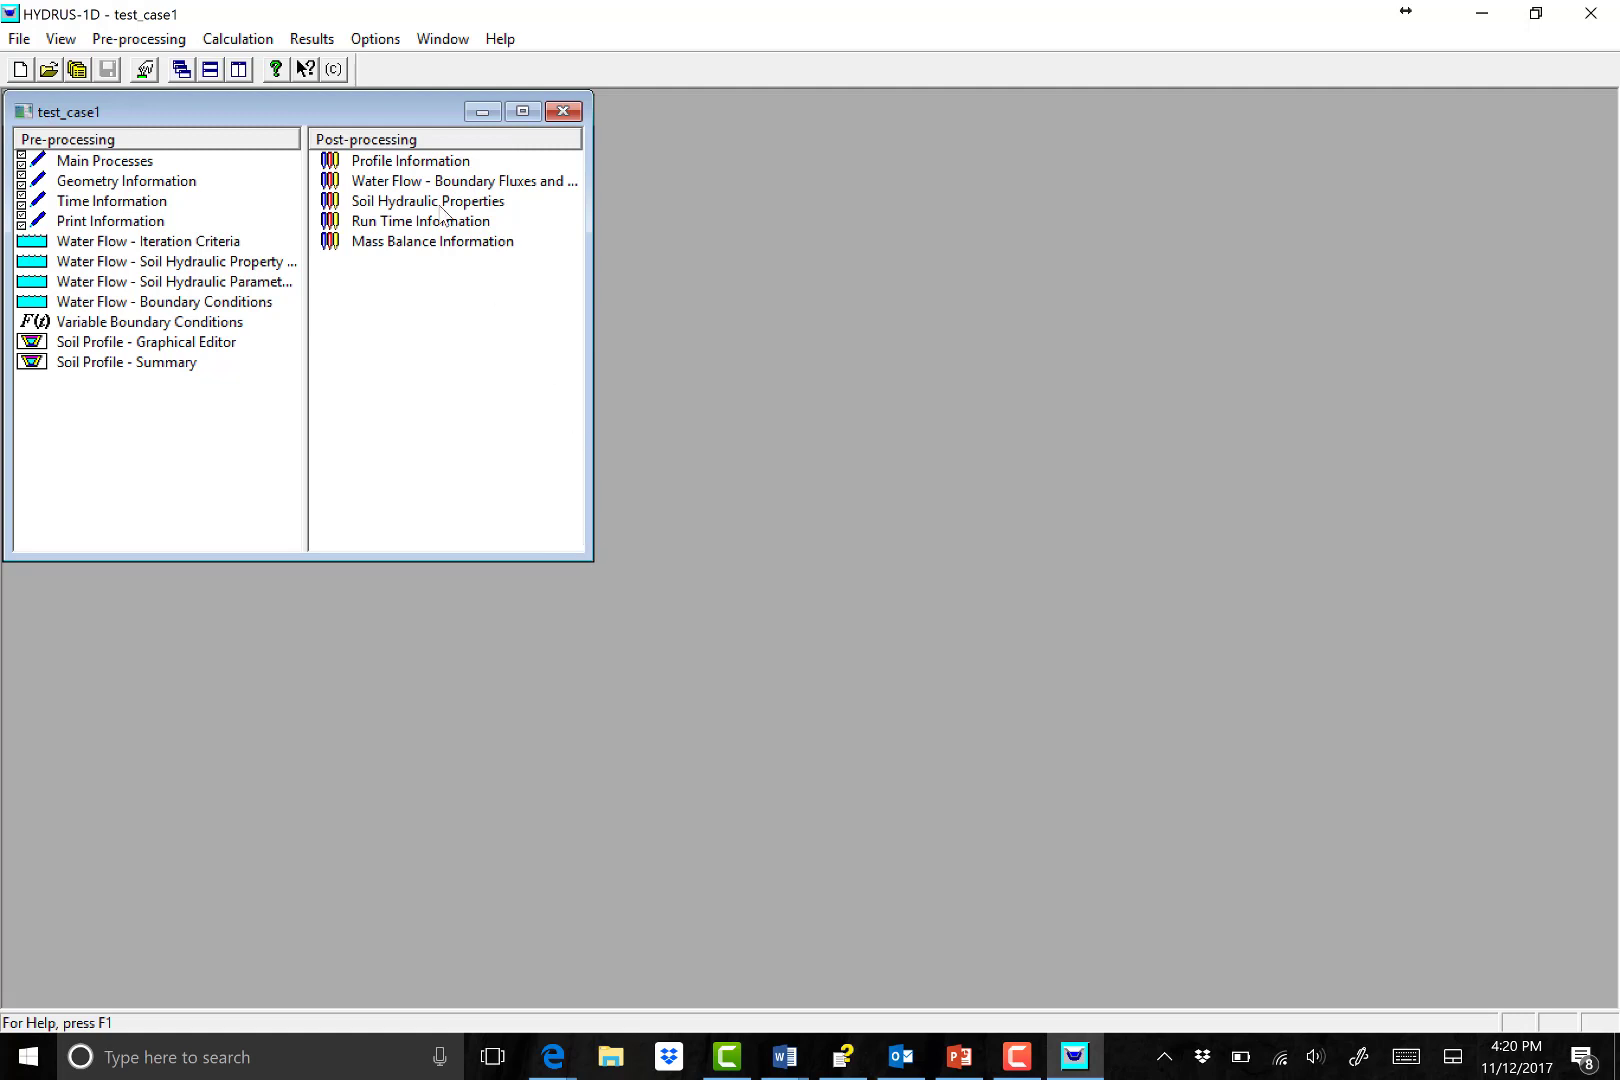
Examine the pressure head, water content and hydraulic conductivity profiles against depth in the profile results, and close the chart.
double_click(425, 162)
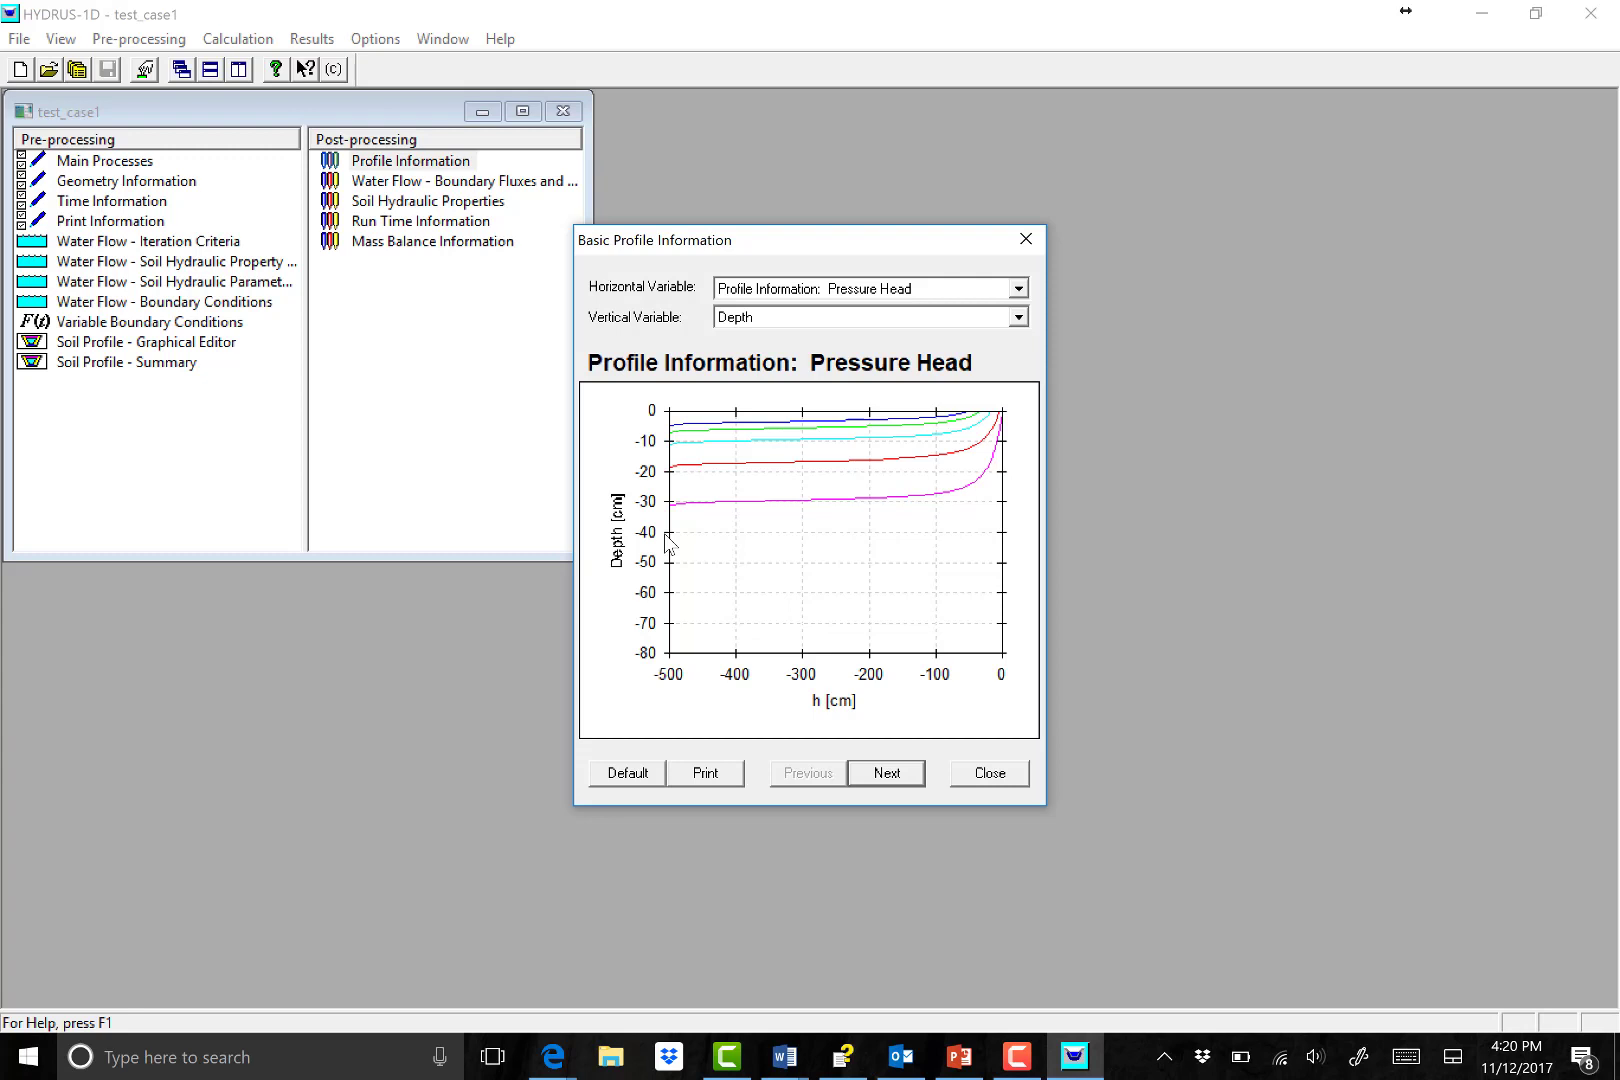
left_click(1018, 289)
left_click(996, 326)
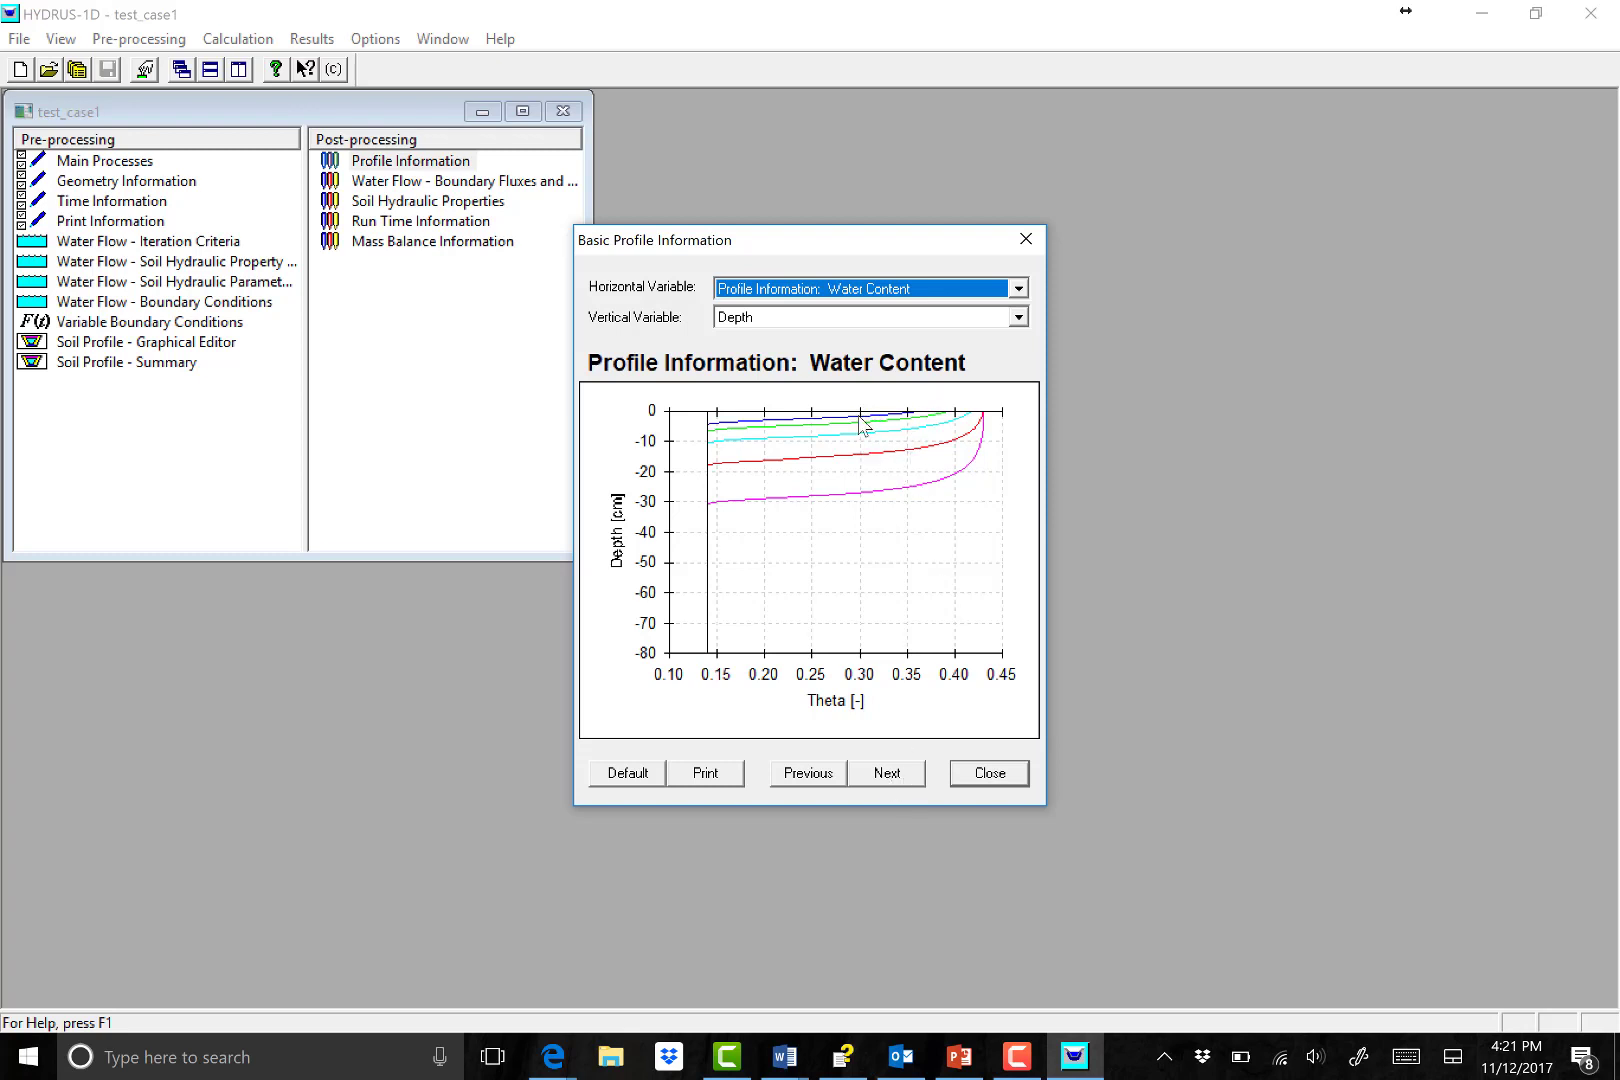
left_click(900, 777)
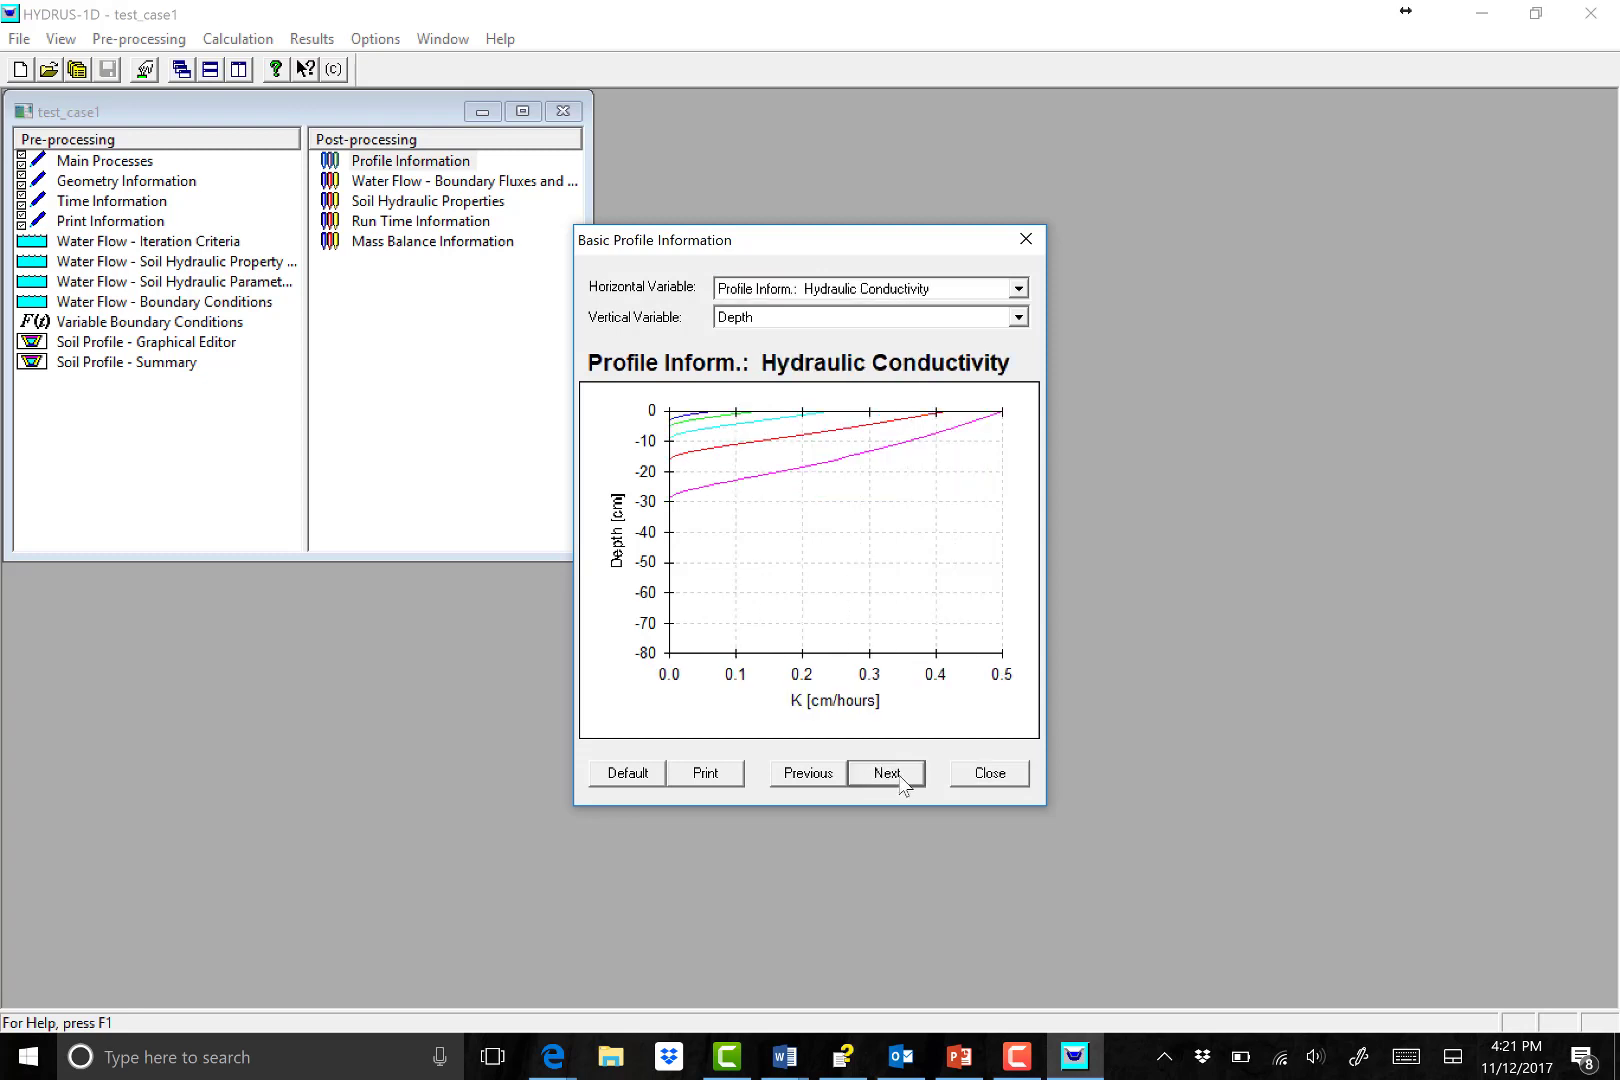
left_click(962, 779)
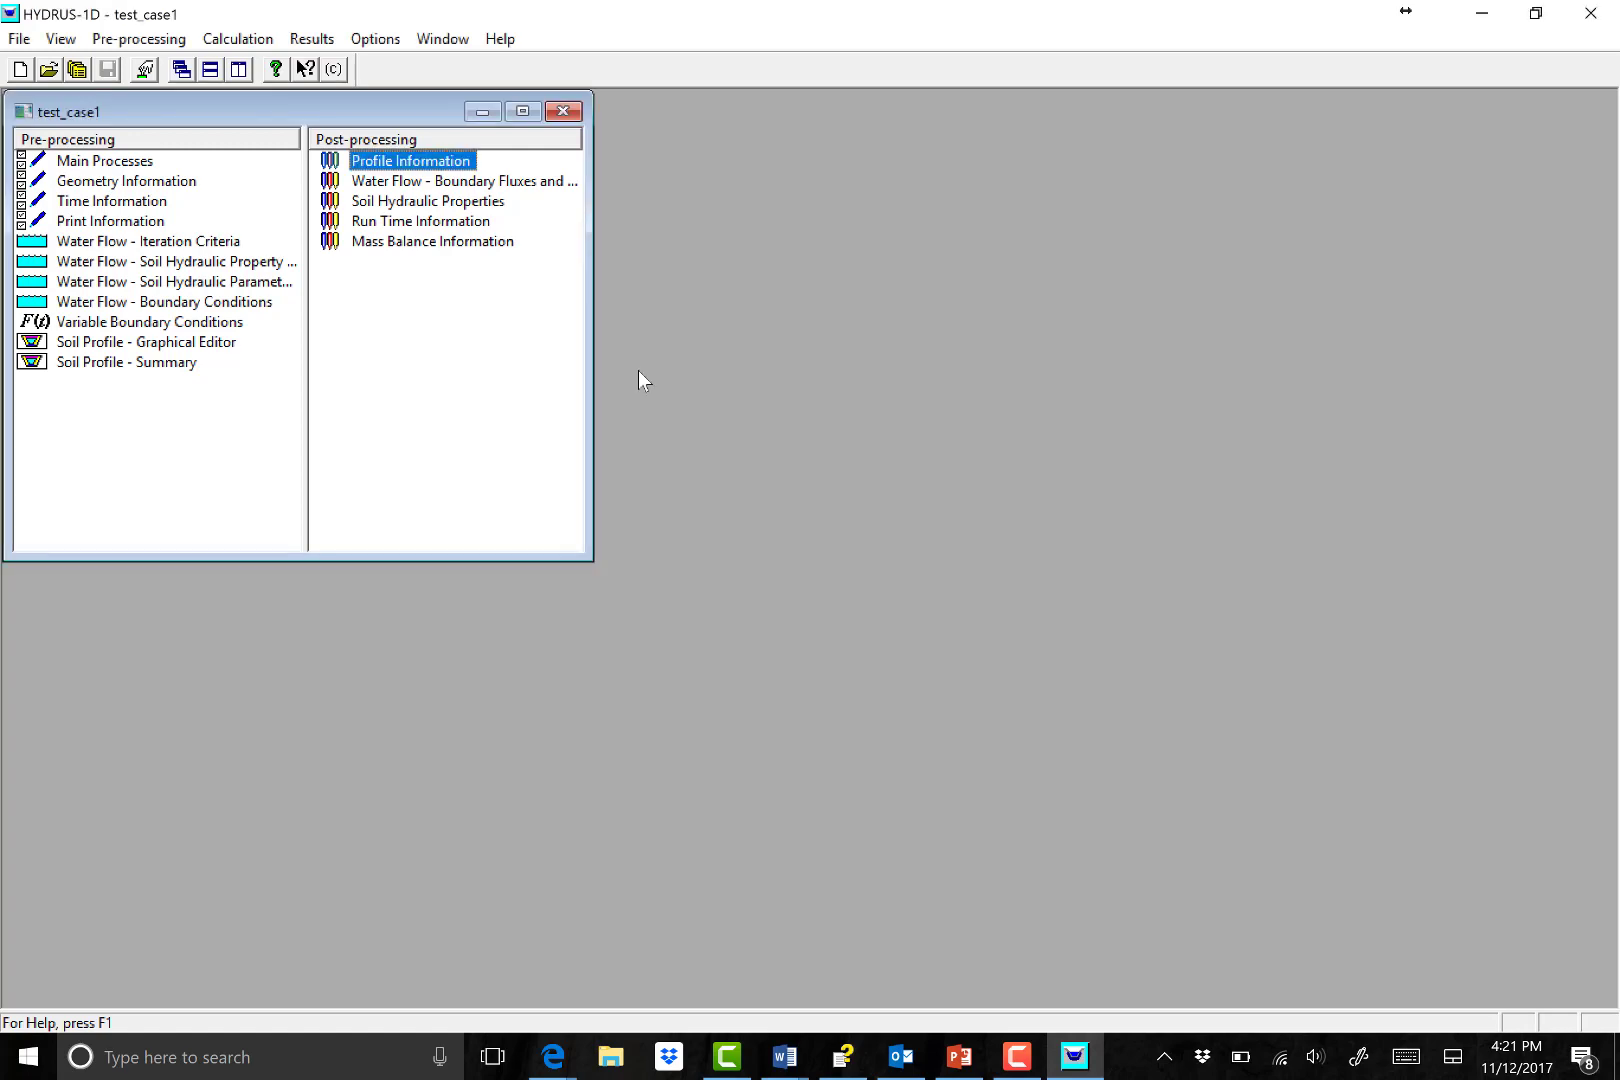
Plot Surface Pressure Head against time in the Water Flow - Boundary Fluxes and Heads results.
double_click(484, 183)
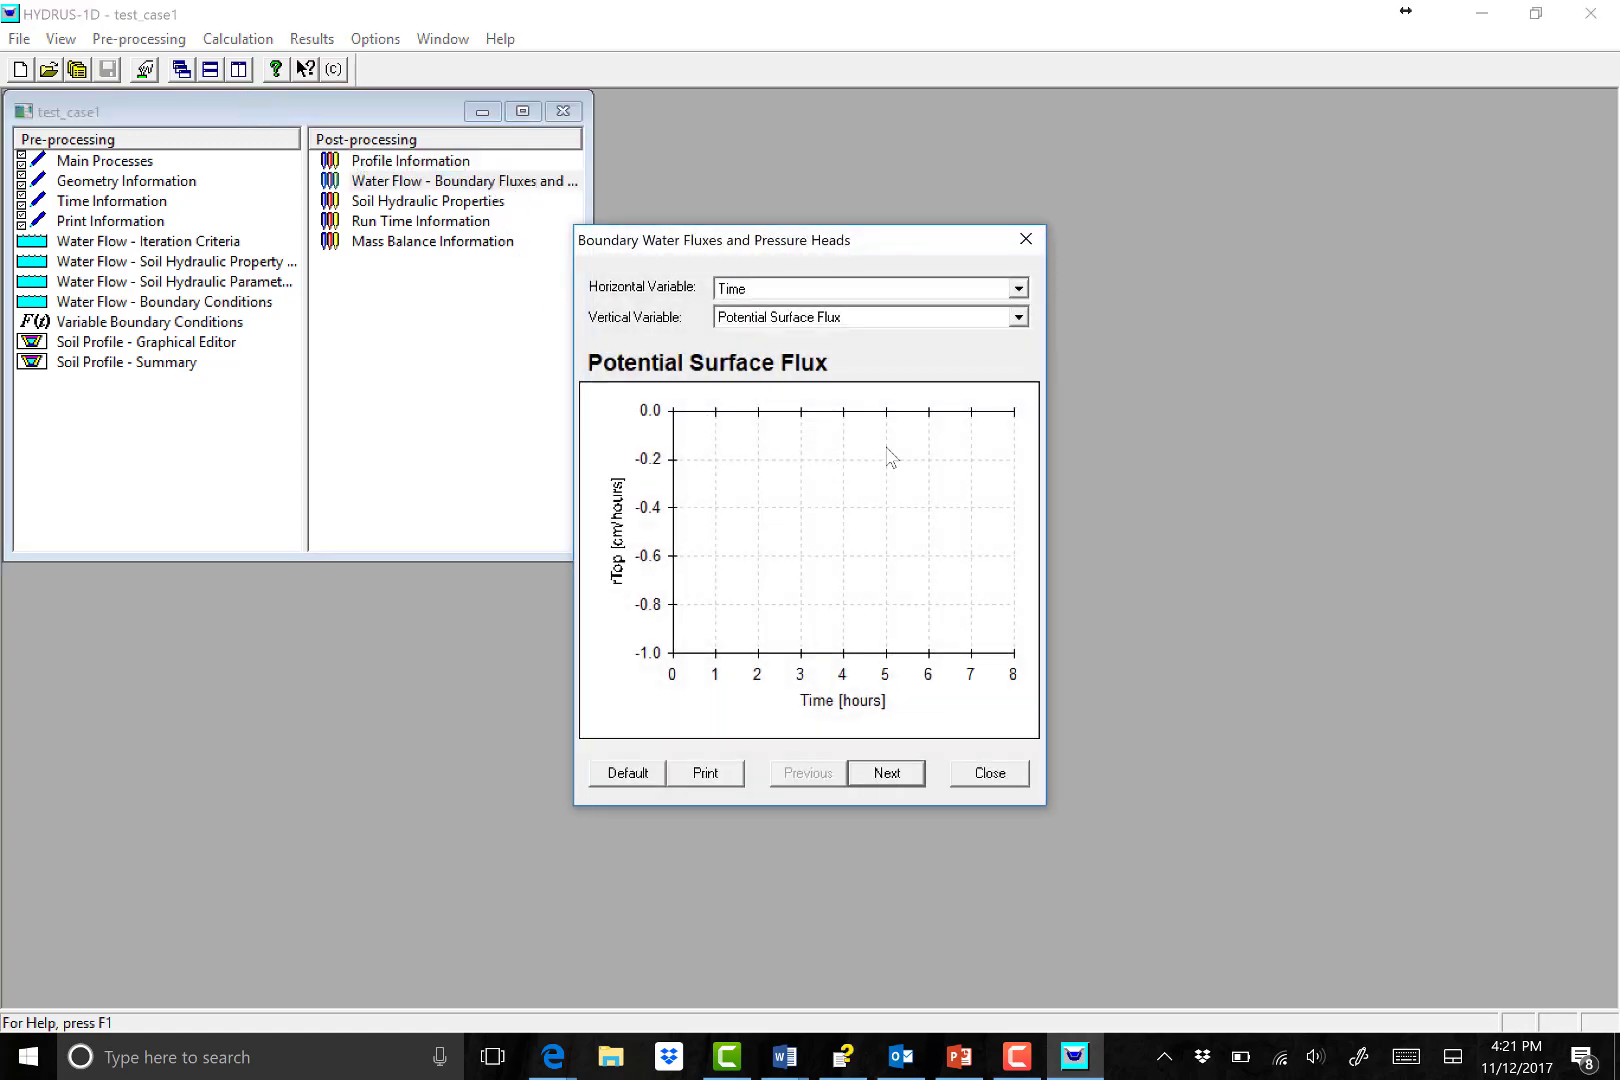
left_click(1018, 317)
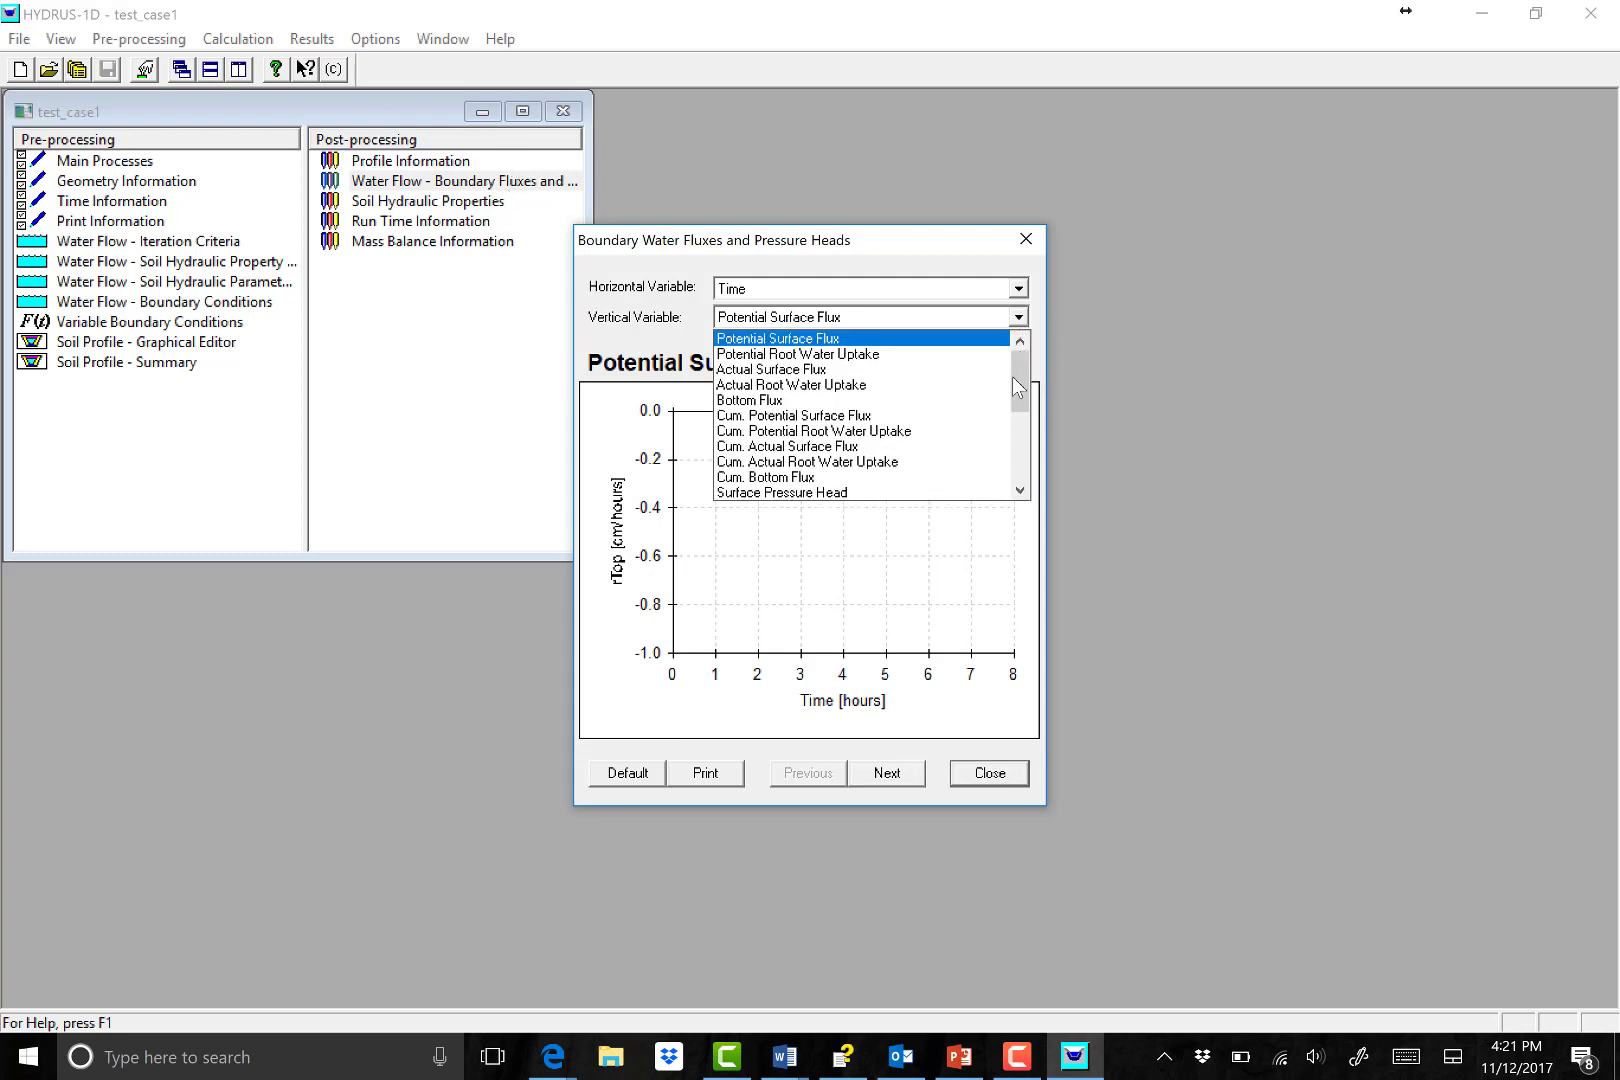
left_click_drag(1012, 376, 1012, 392)
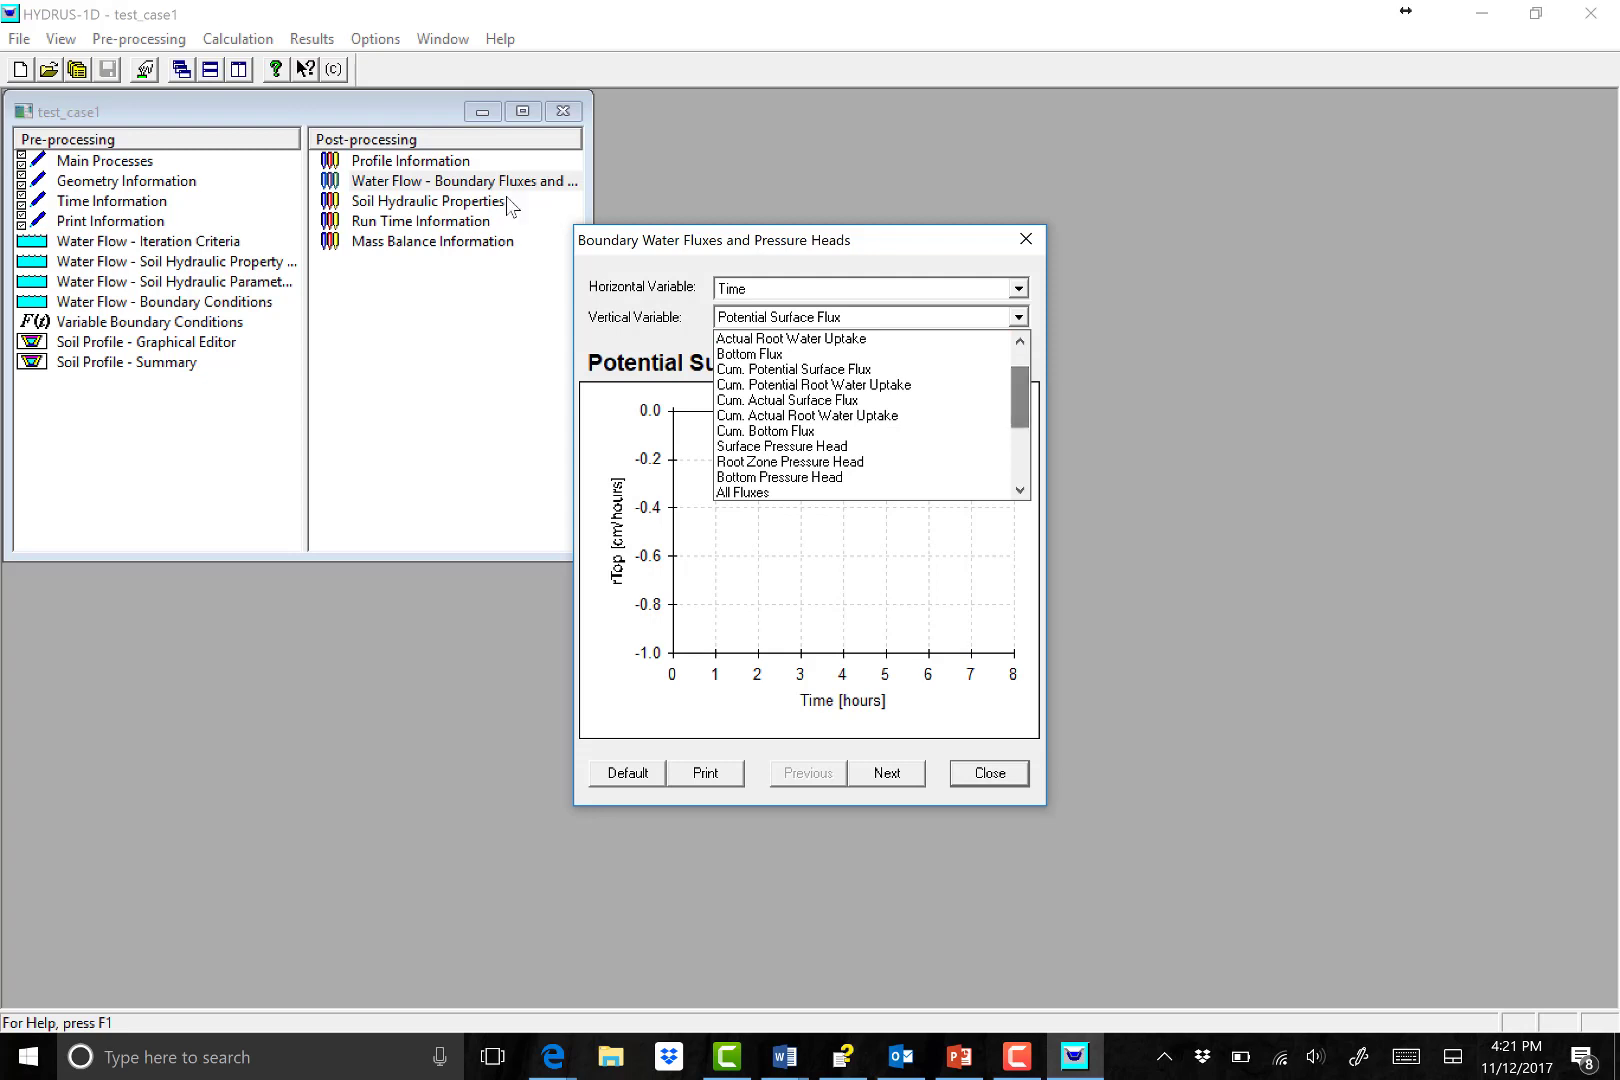
left_click(782, 446)
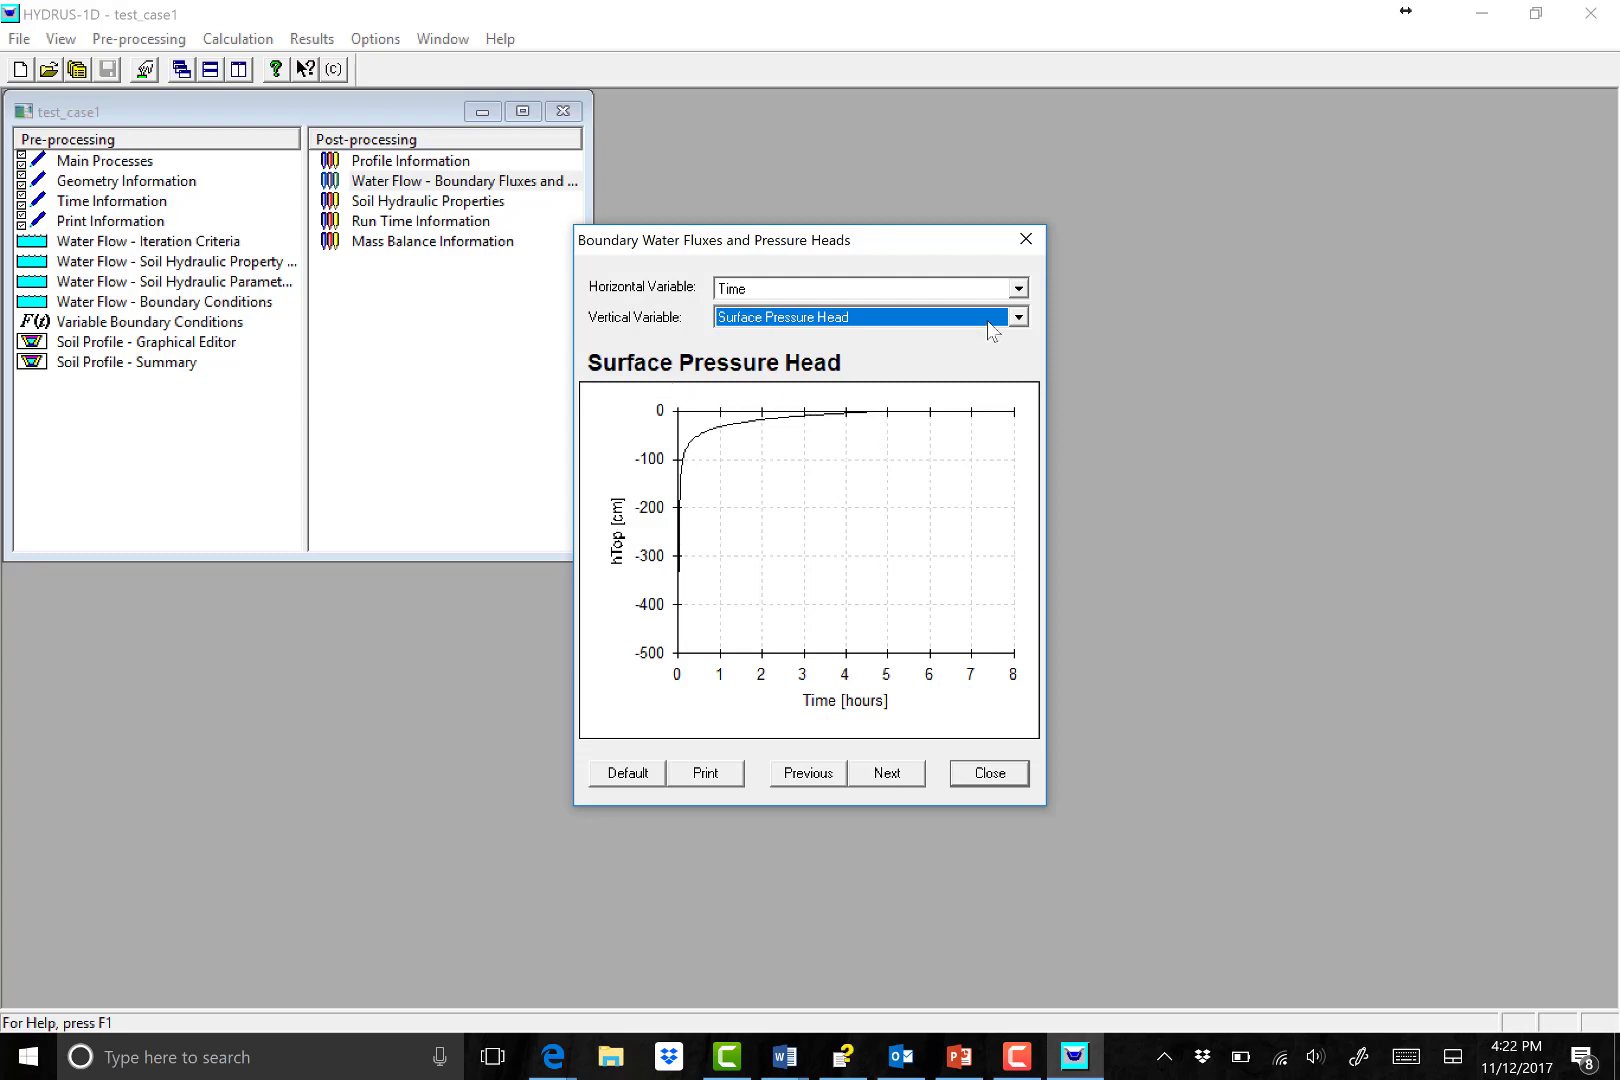
Switch the boundary flux chart's vertical variable to Surface Run-Off against time.
left_click(1018, 317)
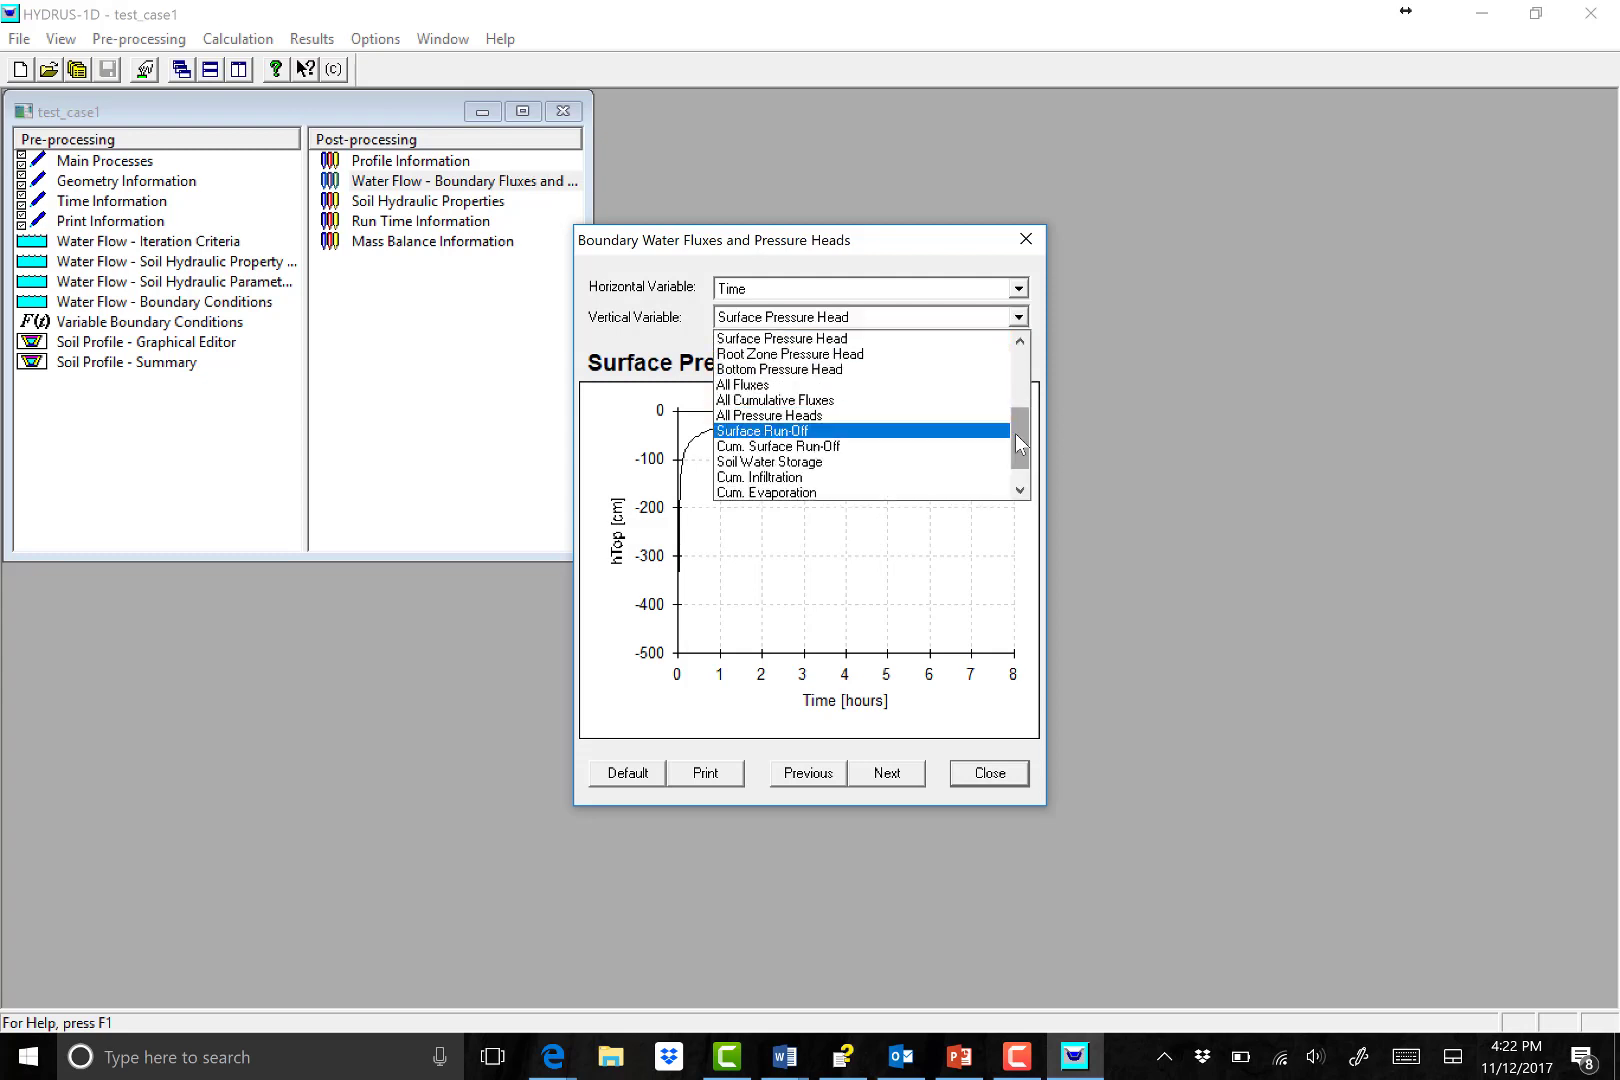
scroll(1016, 430, "up", 2)
mouse_move(1016, 427)
left_mouse_down()
mouse_move(1016, 451)
mouse_move(1007, 366)
mouse_move(1012, 440)
left_mouse_up()
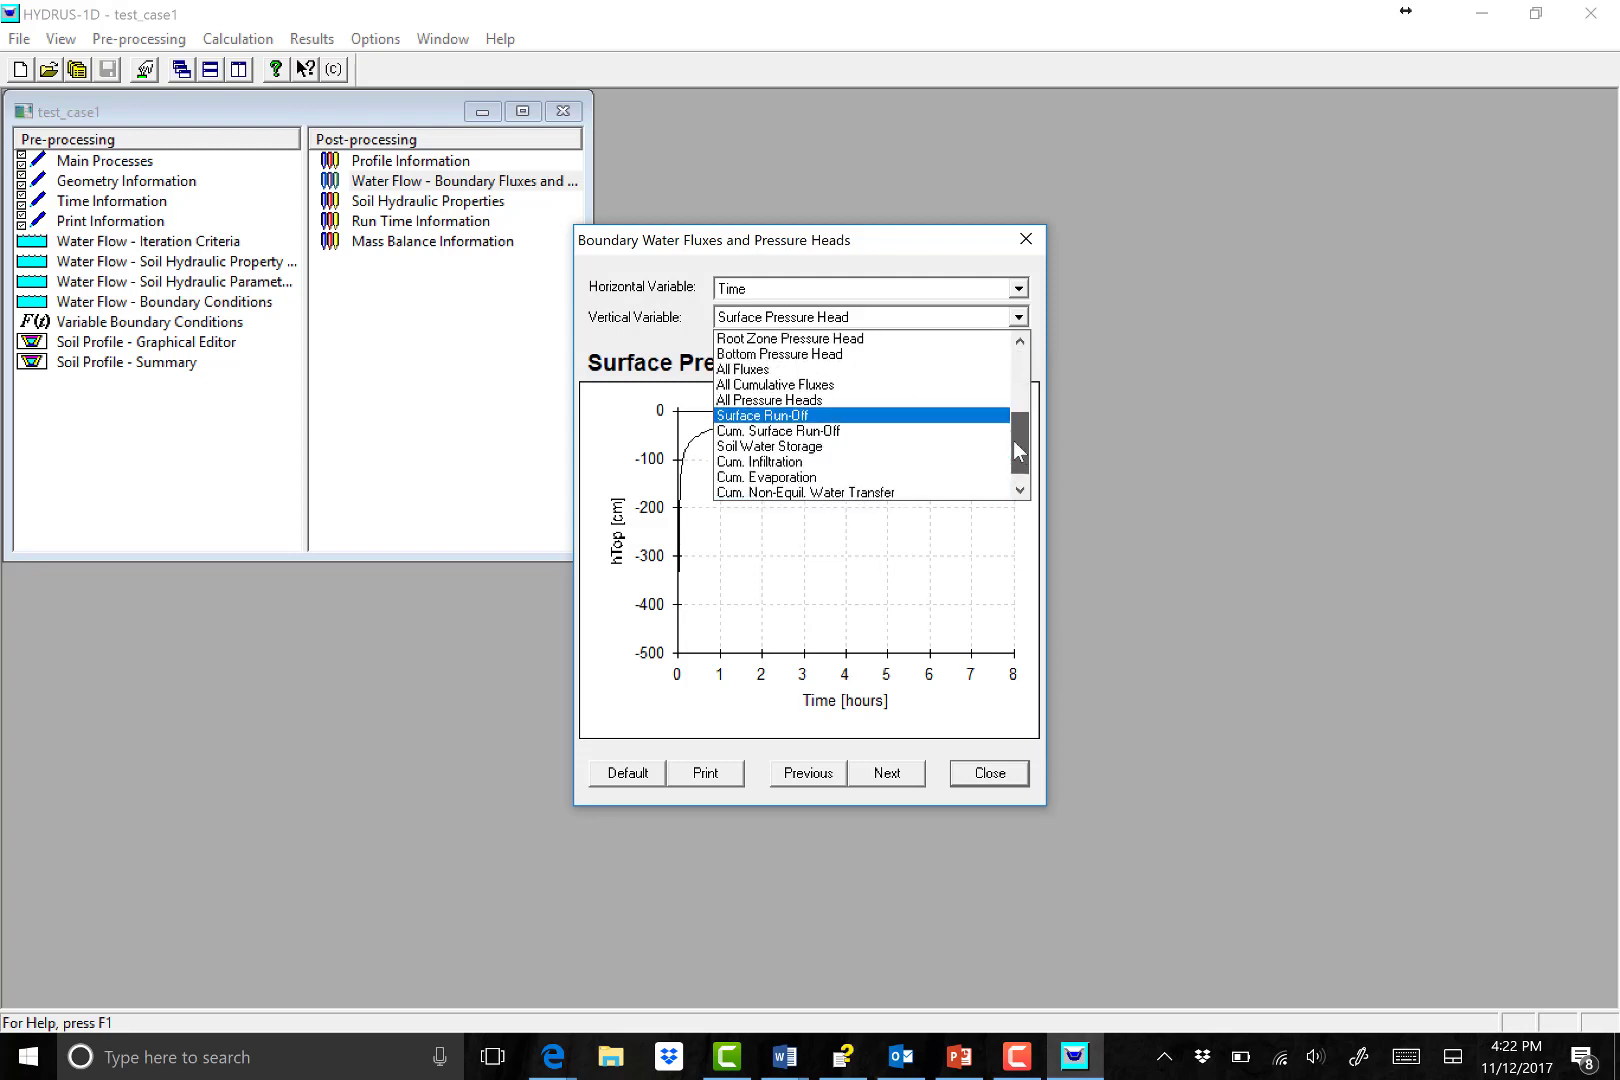
left_click(767, 417)
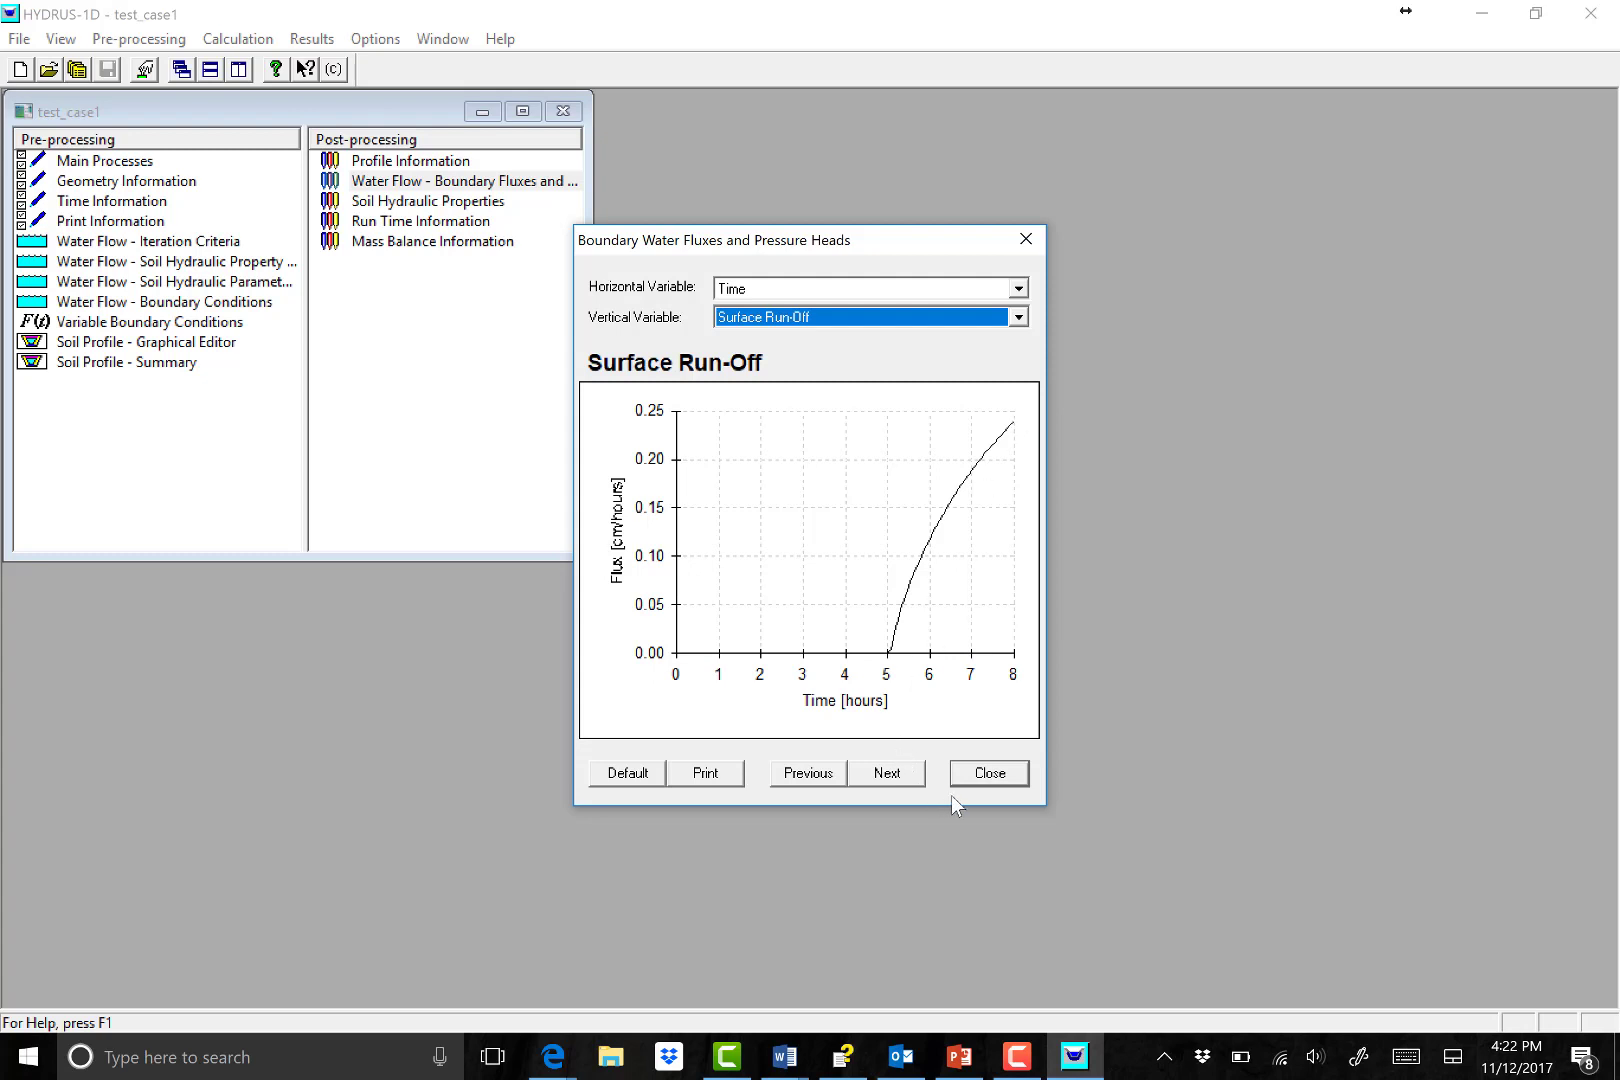
Close the HYDRUS-1D program that stopped working and relaunch Hydrus-1D 4.xx from the PC-Progress program group.
left_click(1018, 317)
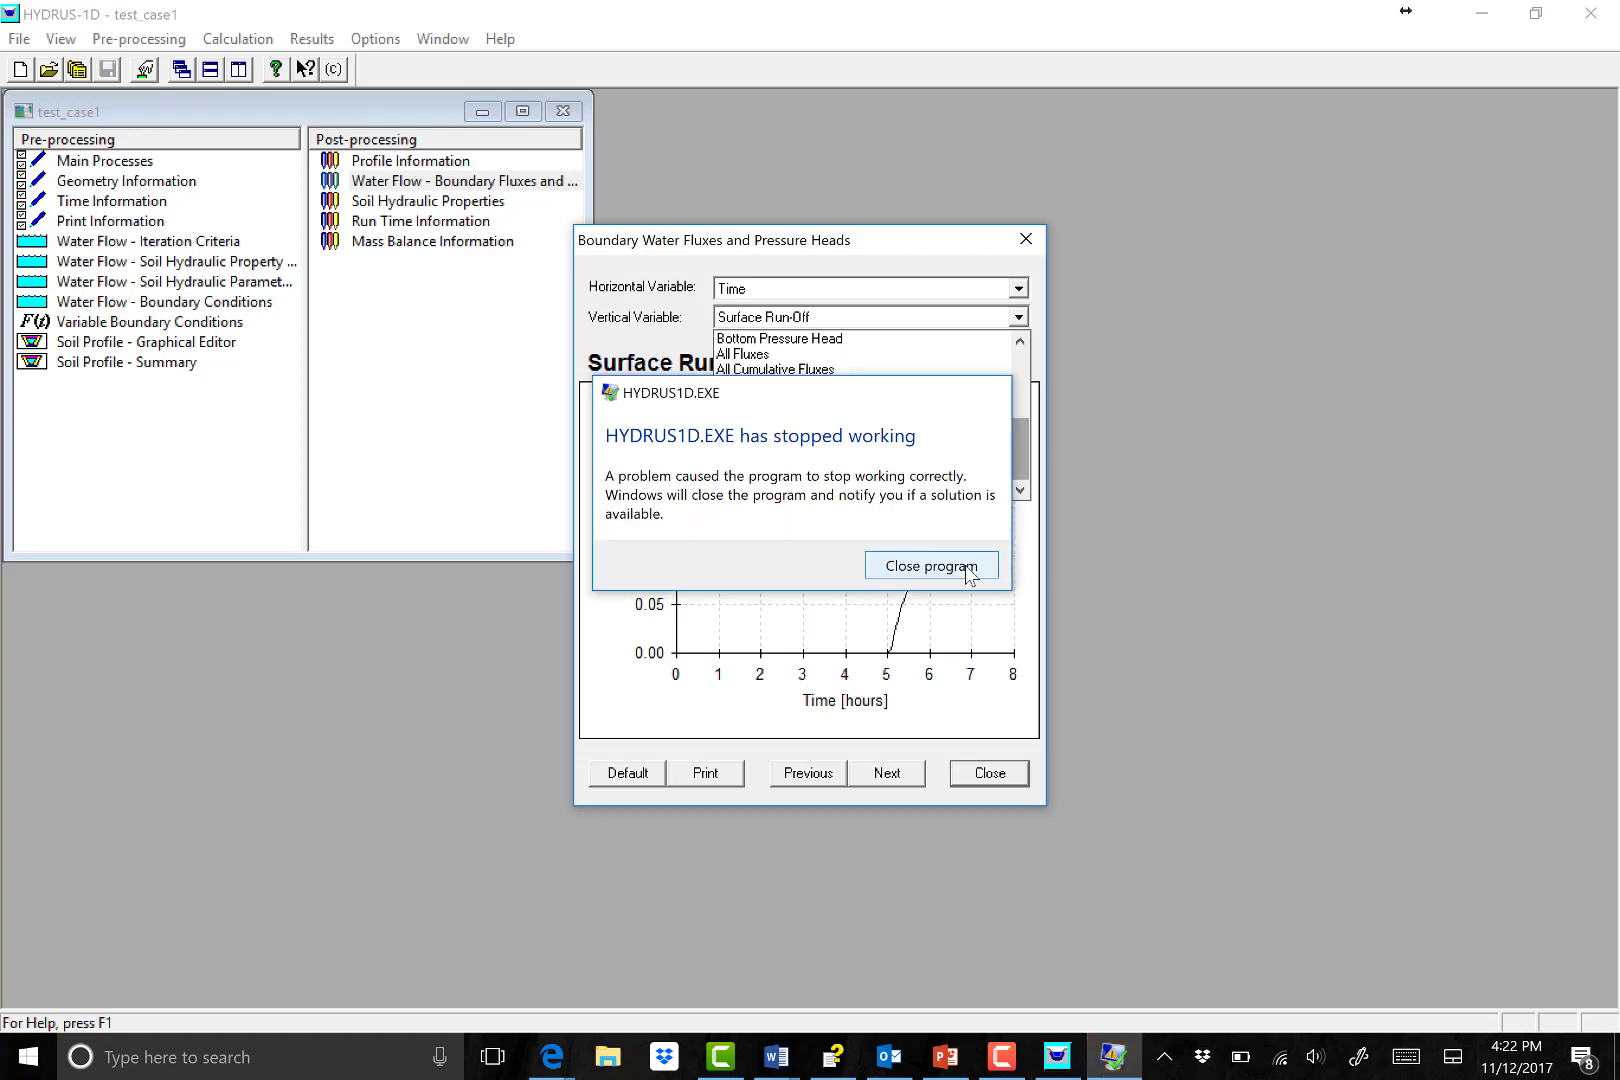
left_click(978, 568)
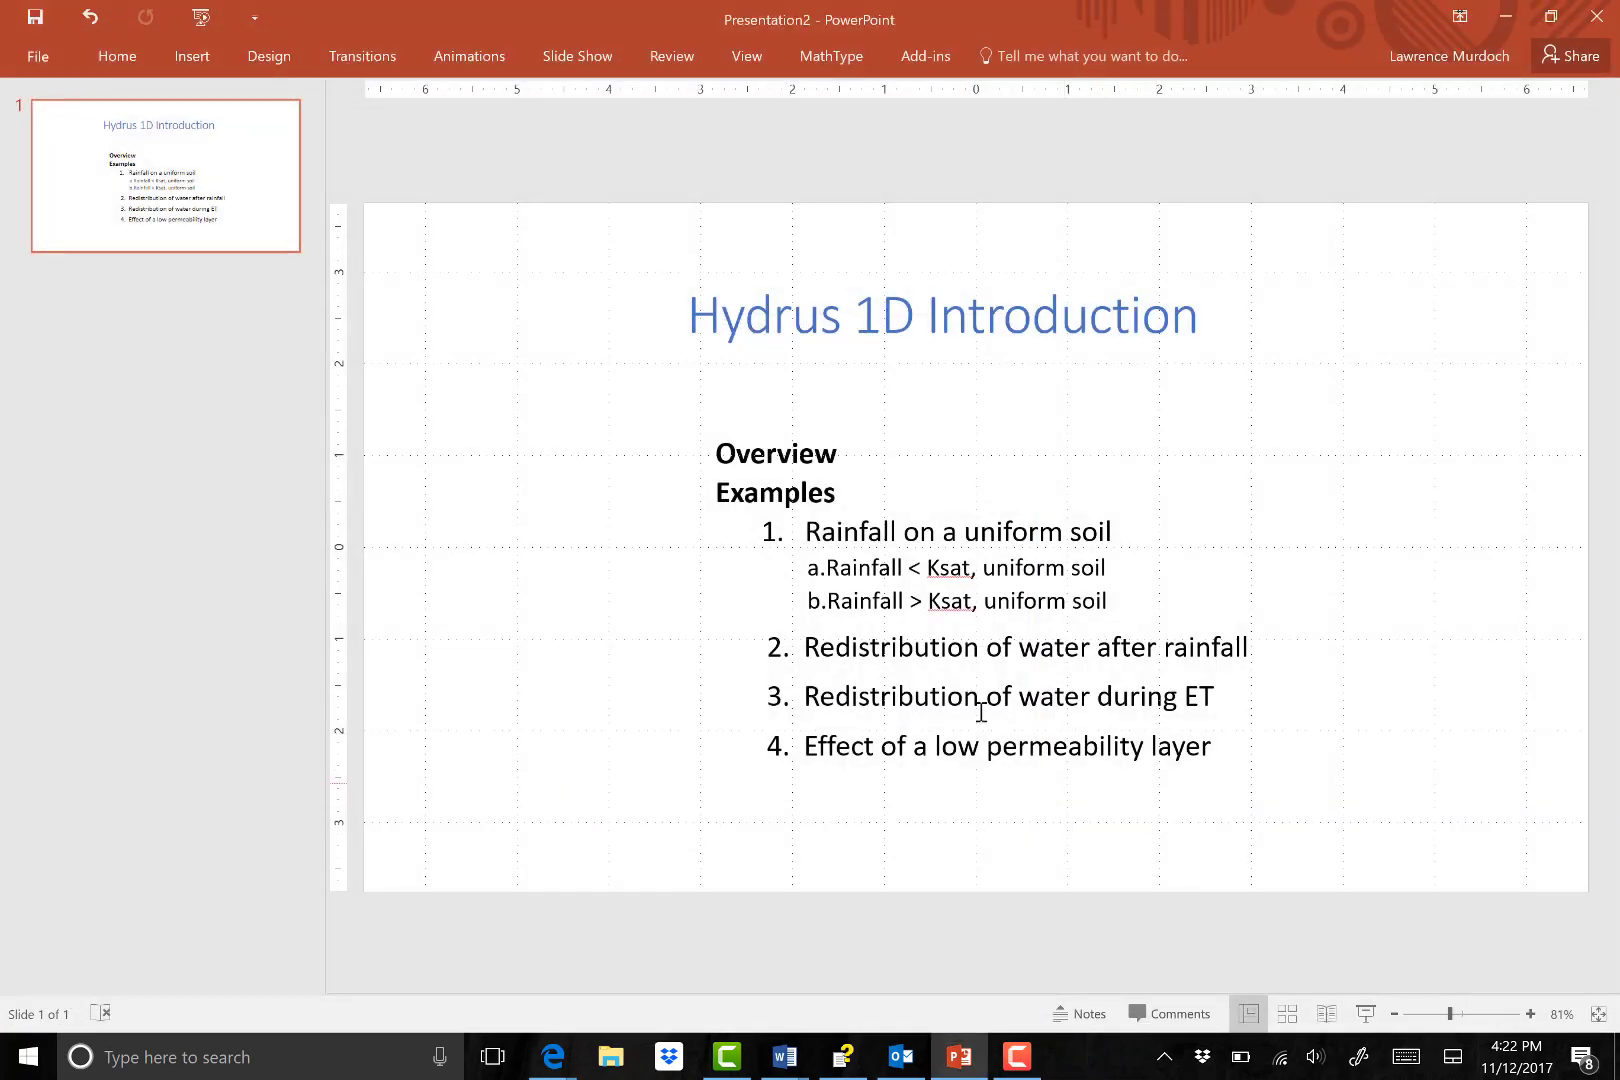
left_click(28, 1060)
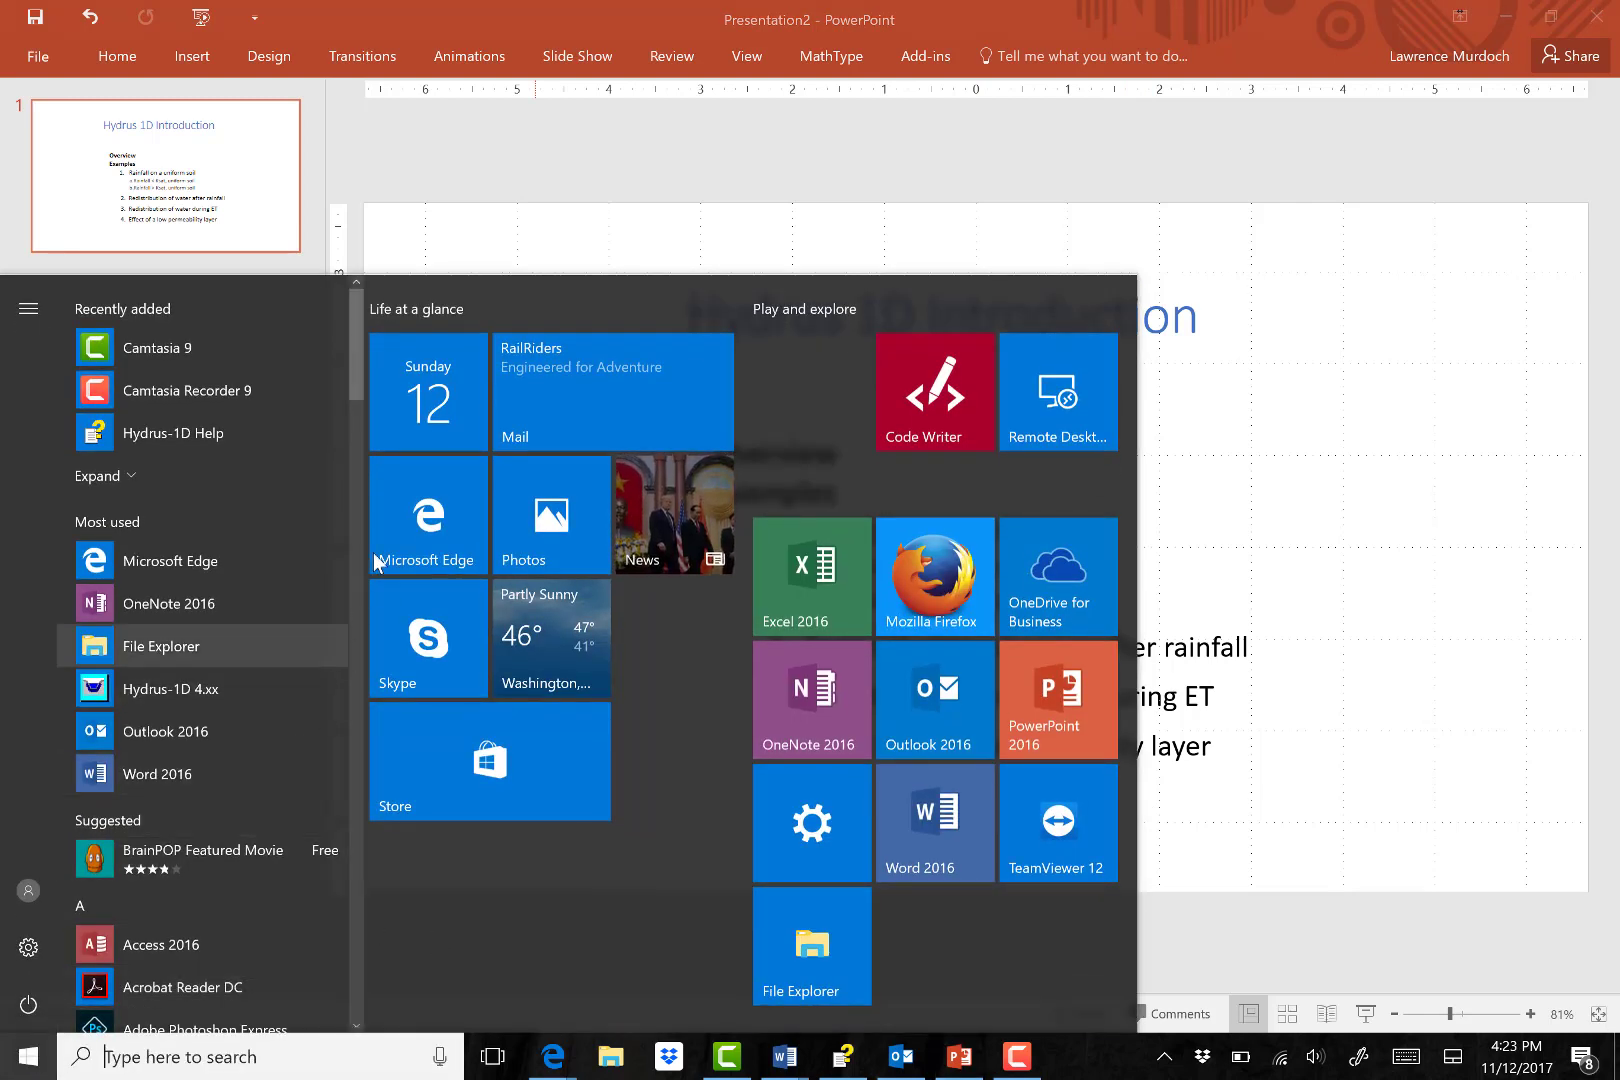
mouse_move(354, 376)
left_mouse_down()
mouse_move(380, 900)
mouse_move(389, 815)
left_mouse_up()
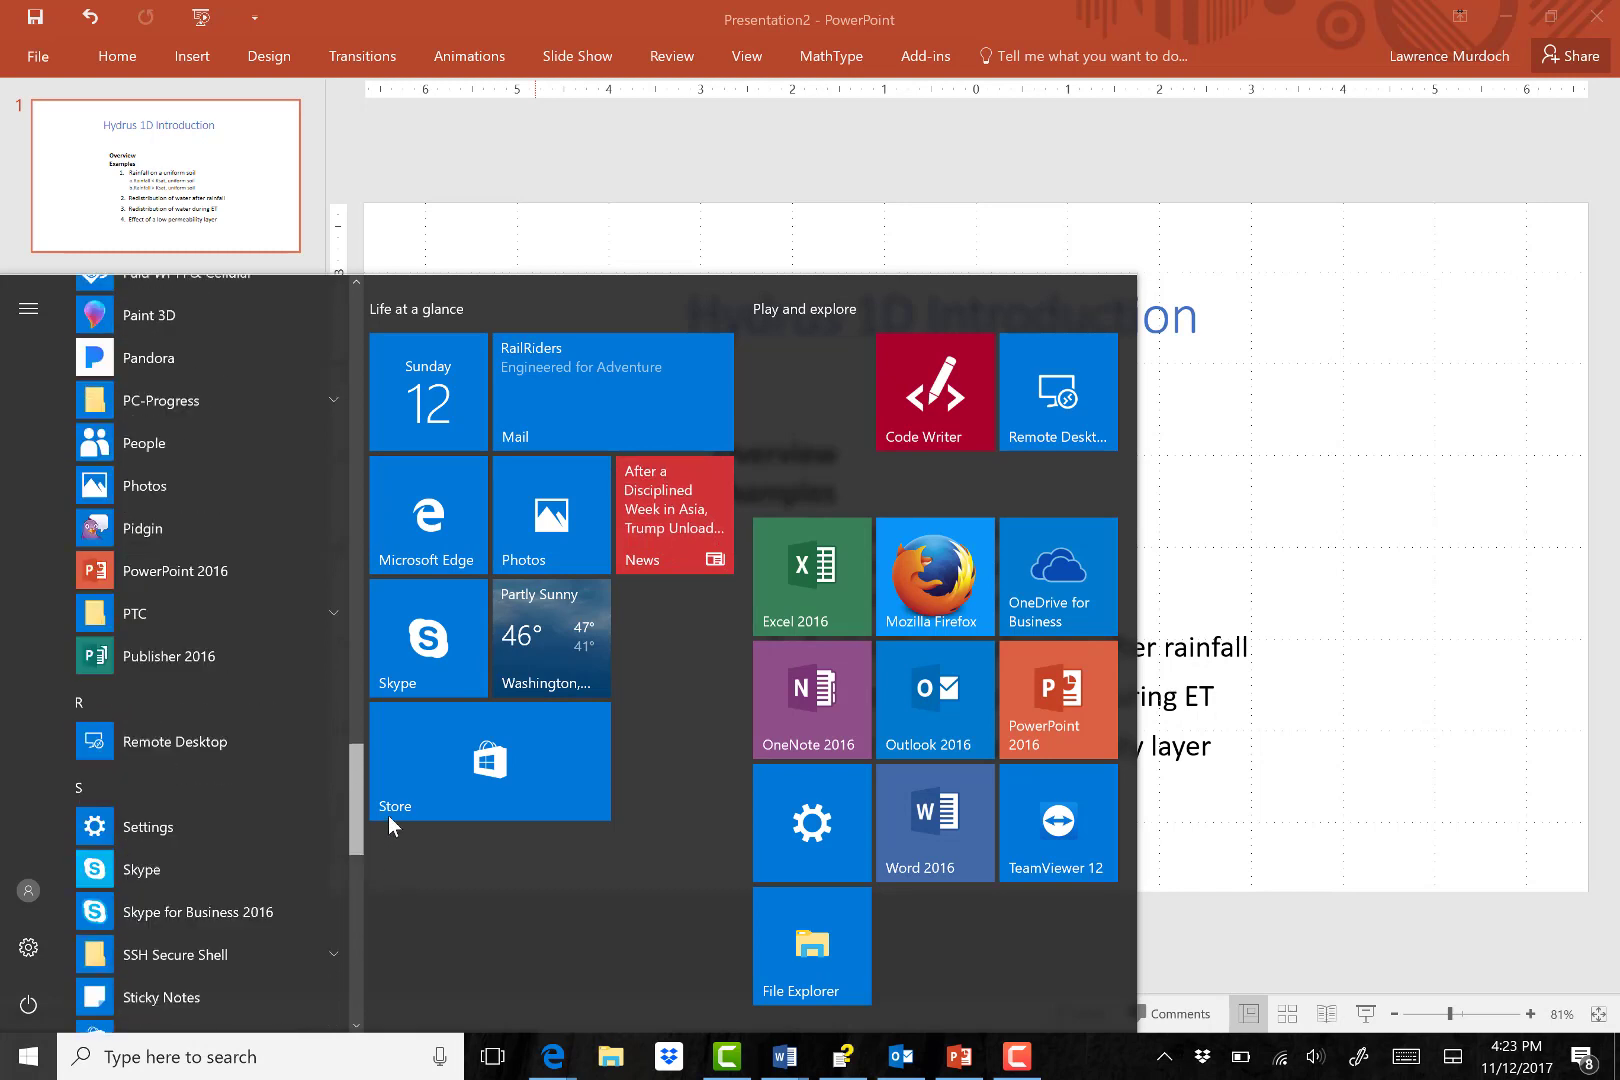
left_click(270, 402)
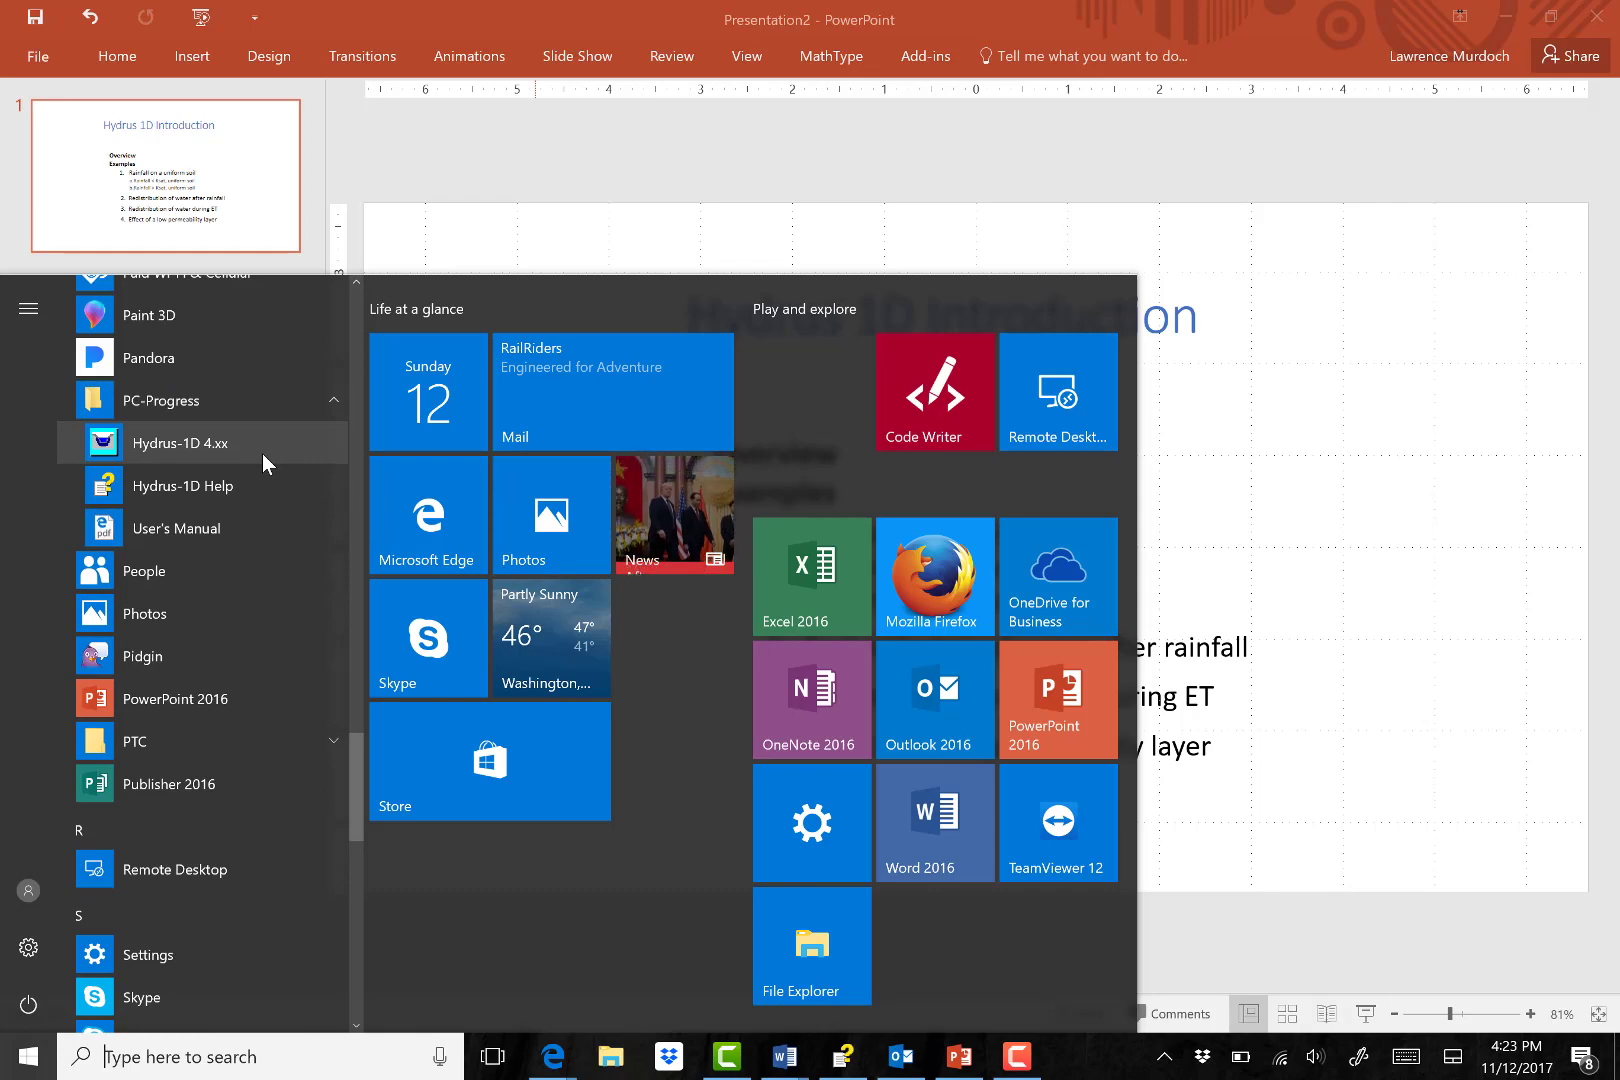
left_click(262, 453)
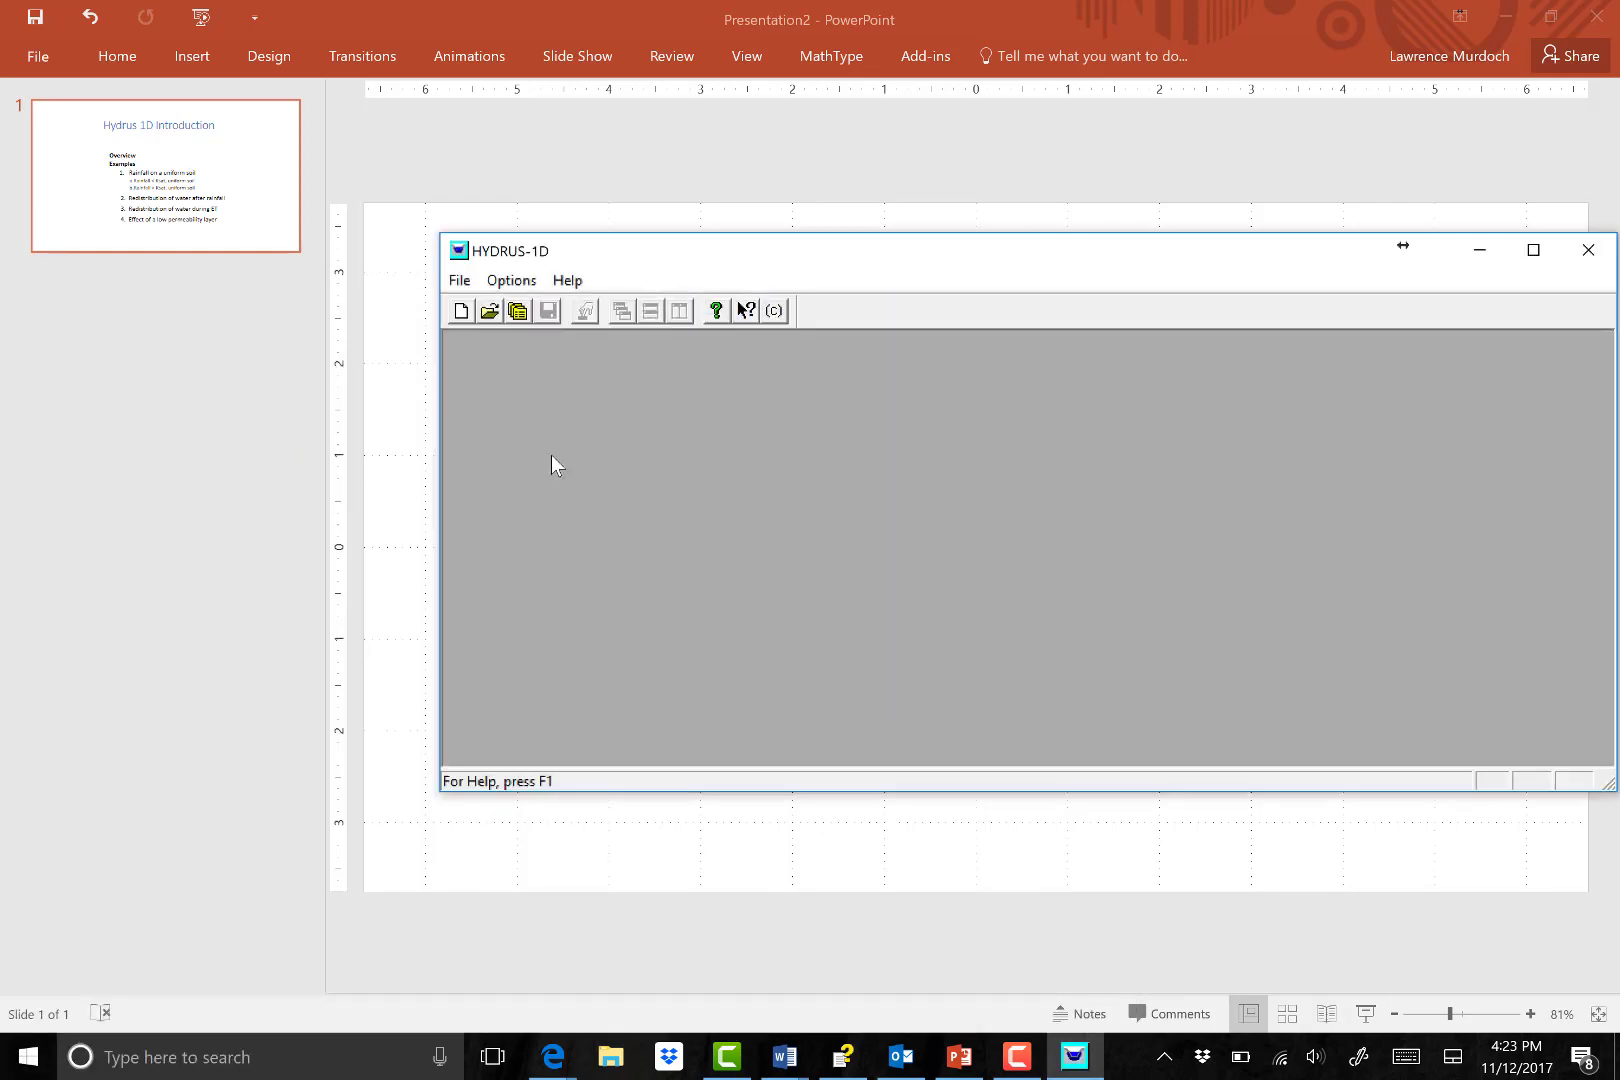
Open the project file test_case1.h1d from the Direct folder.
left_click(459, 281)
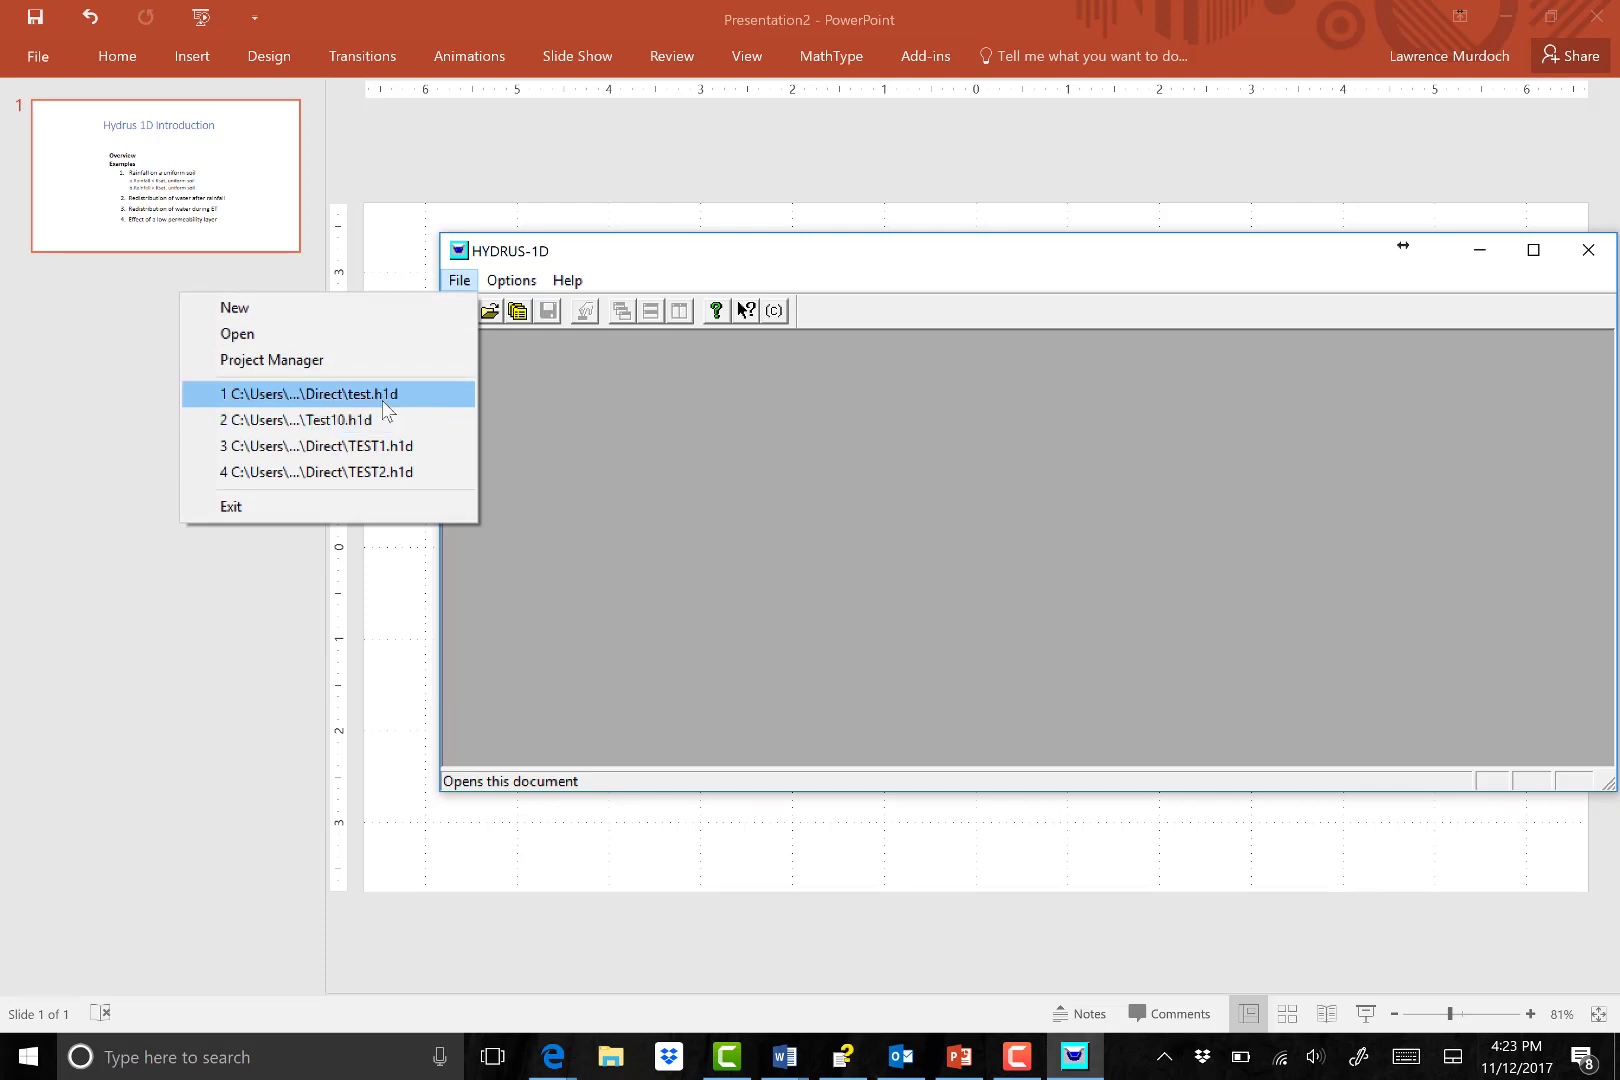
left_click(265, 335)
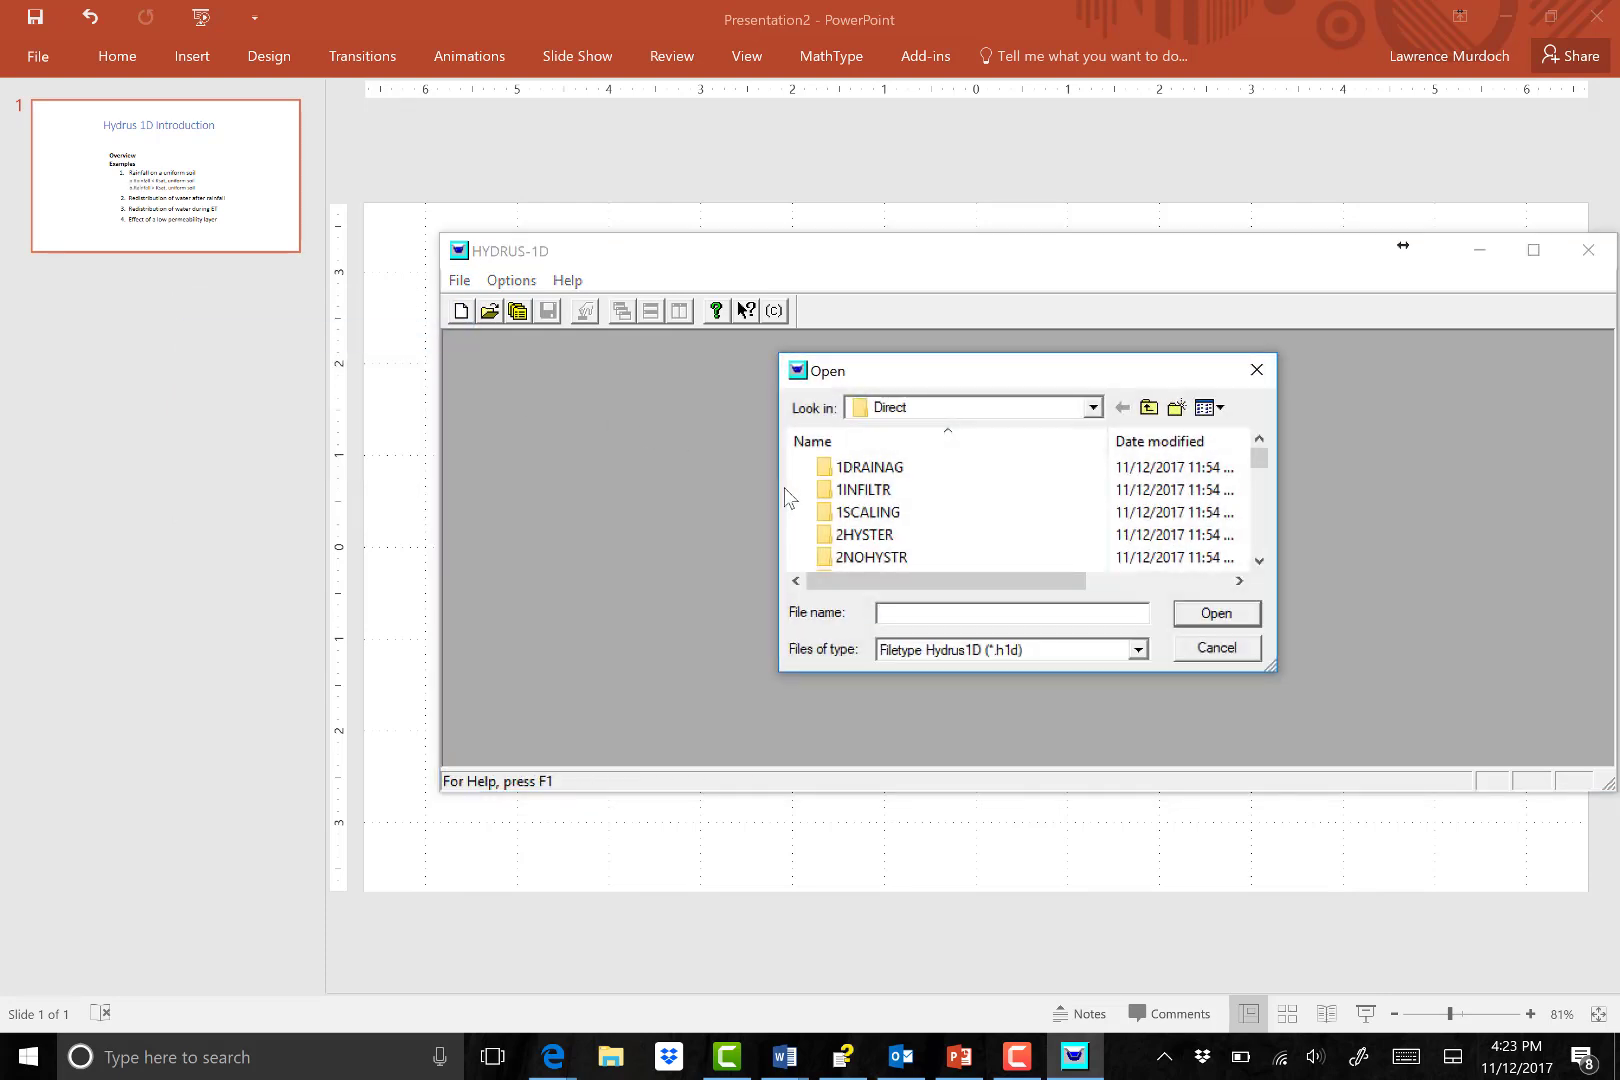
left_click_drag(1259, 462, 1269, 525)
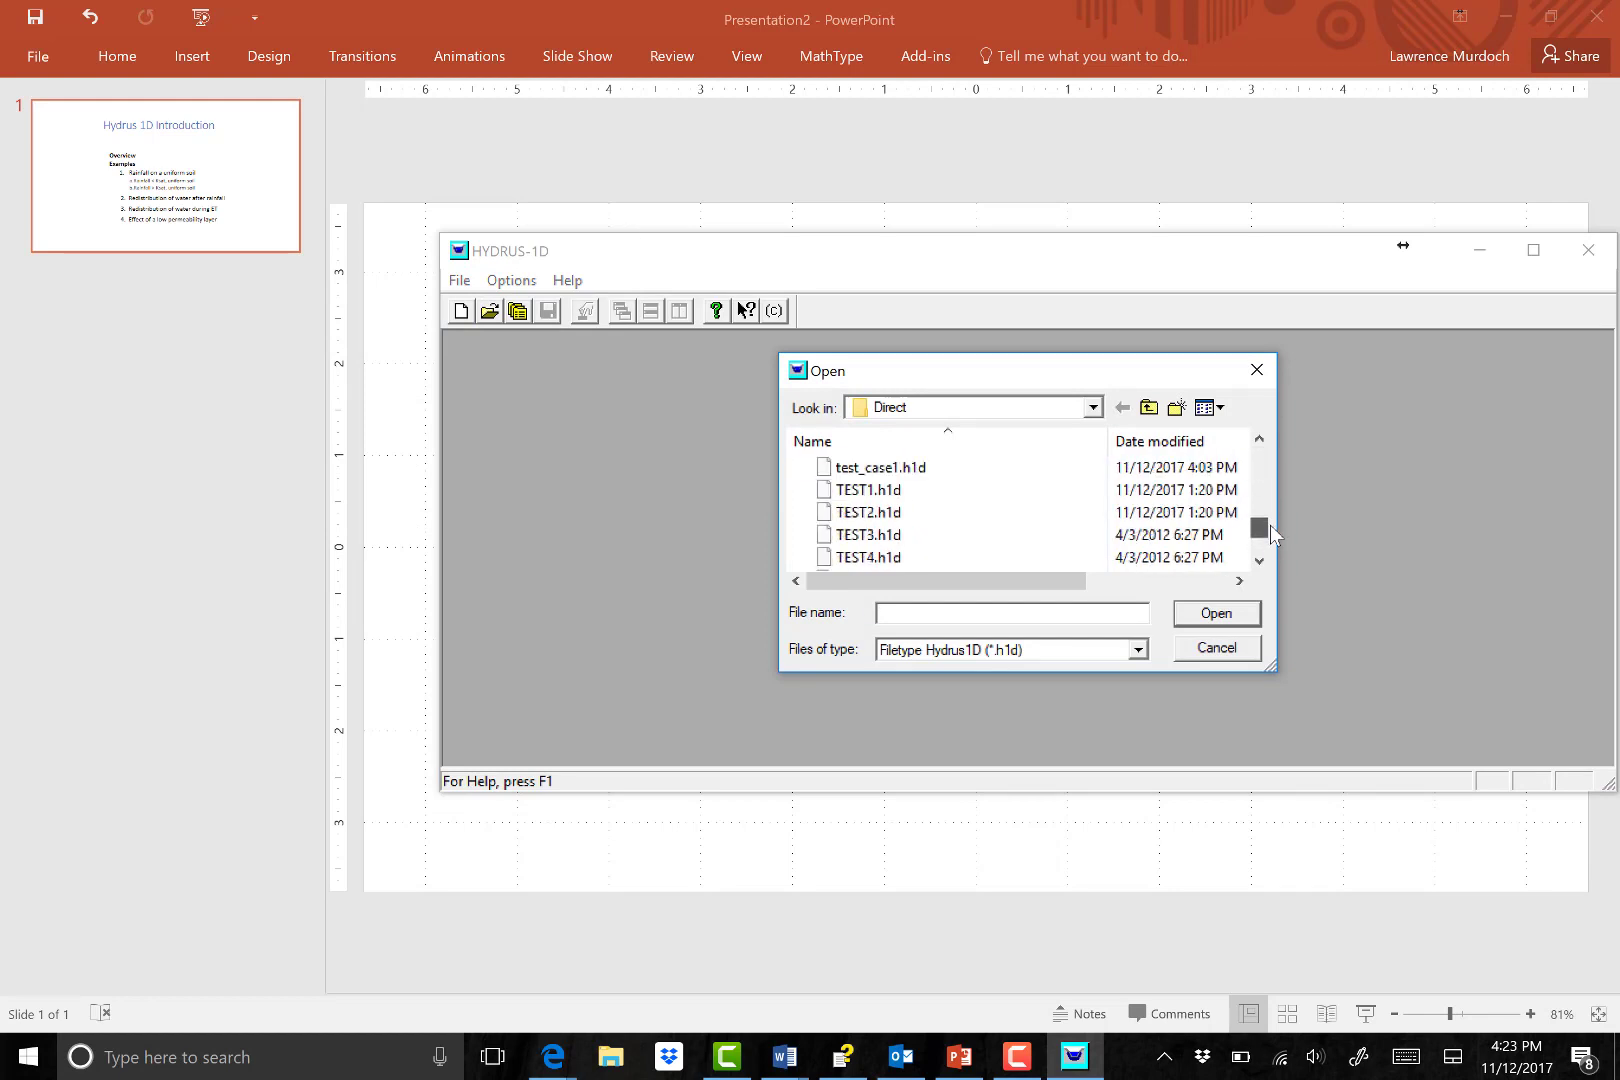
left_click(930, 467)
left_click(1217, 614)
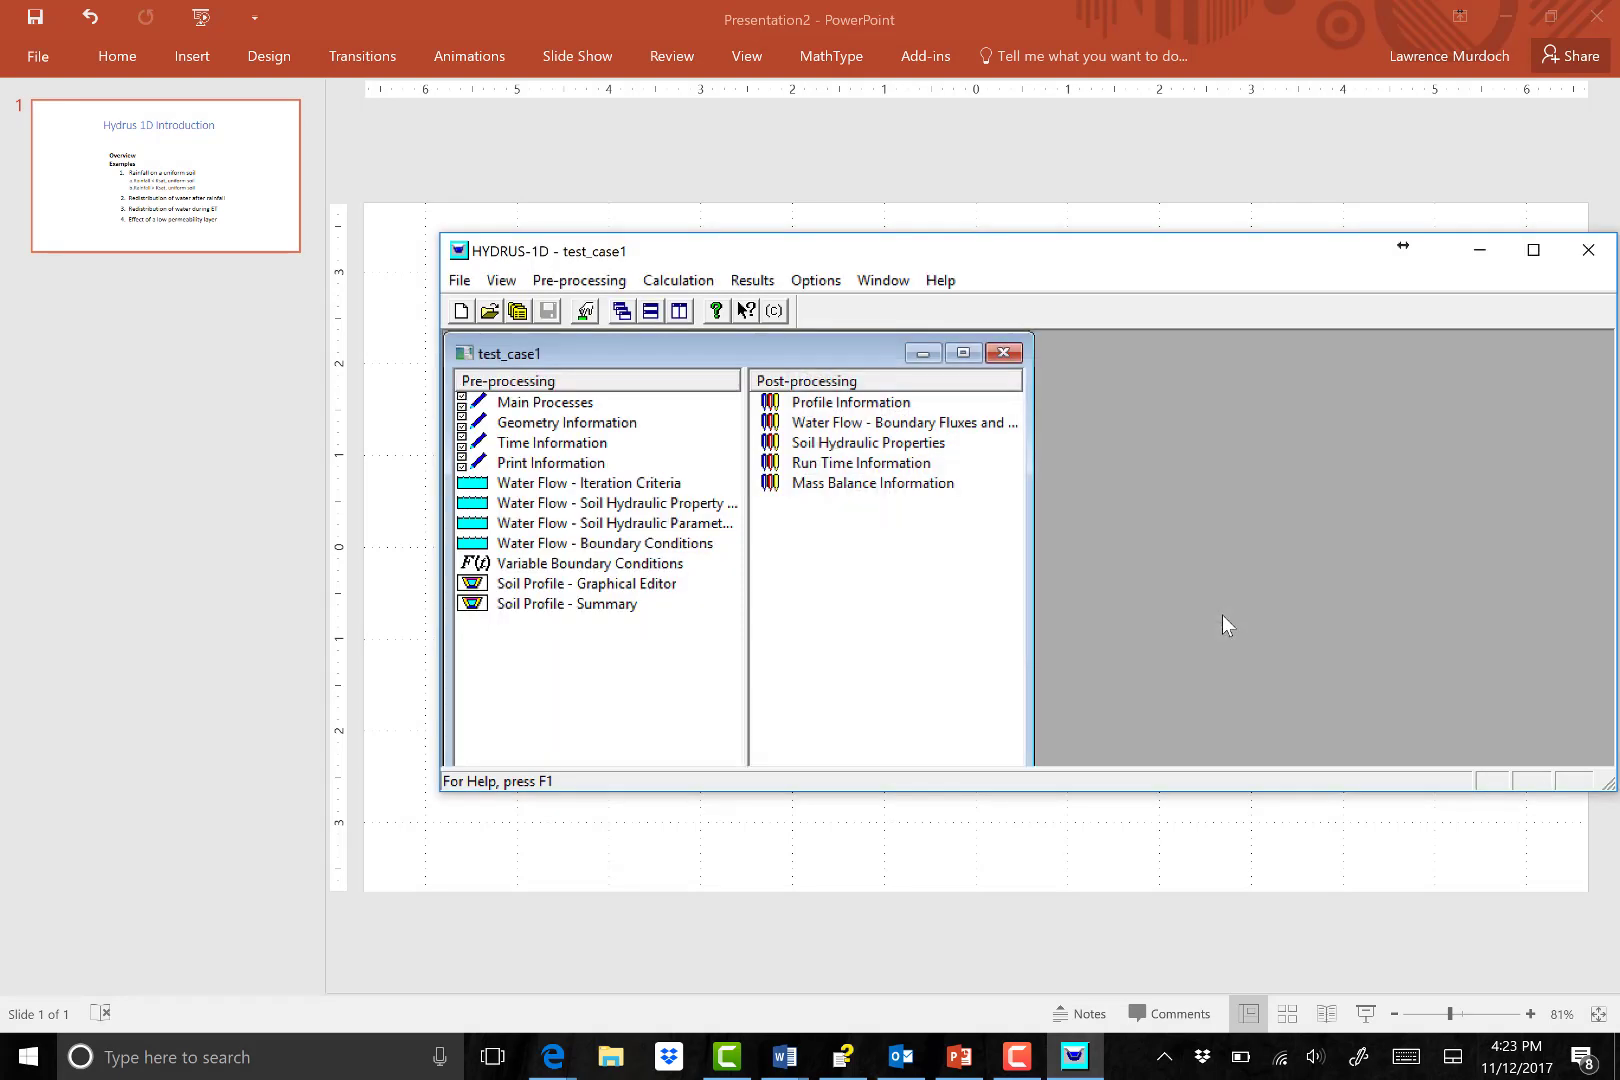
Review the pressure head profile against depth, and look into the soil hydraulic property model settings.
double_click(854, 404)
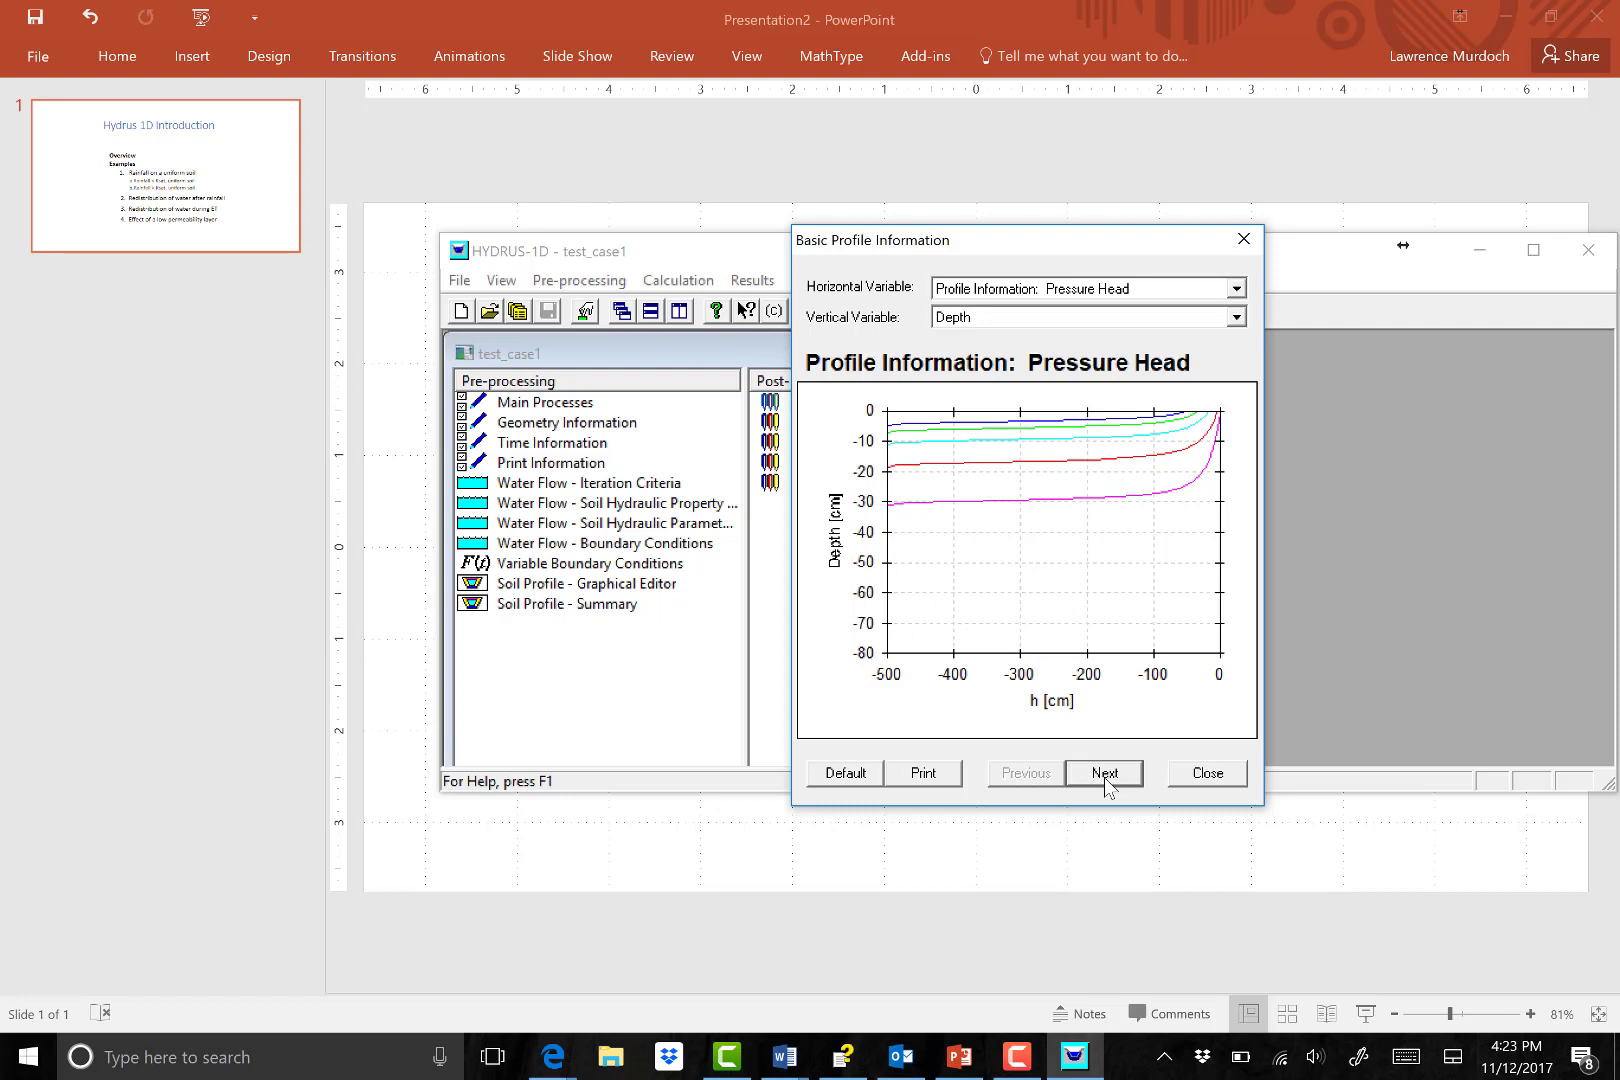
left_click(1210, 772)
double_click(645, 505)
left_click(1249, 361)
Set Ks of material 1 to 2 cm/hour in the soil hydraulic parameters and accept the water flow boundary conditions.
double_click(668, 524)
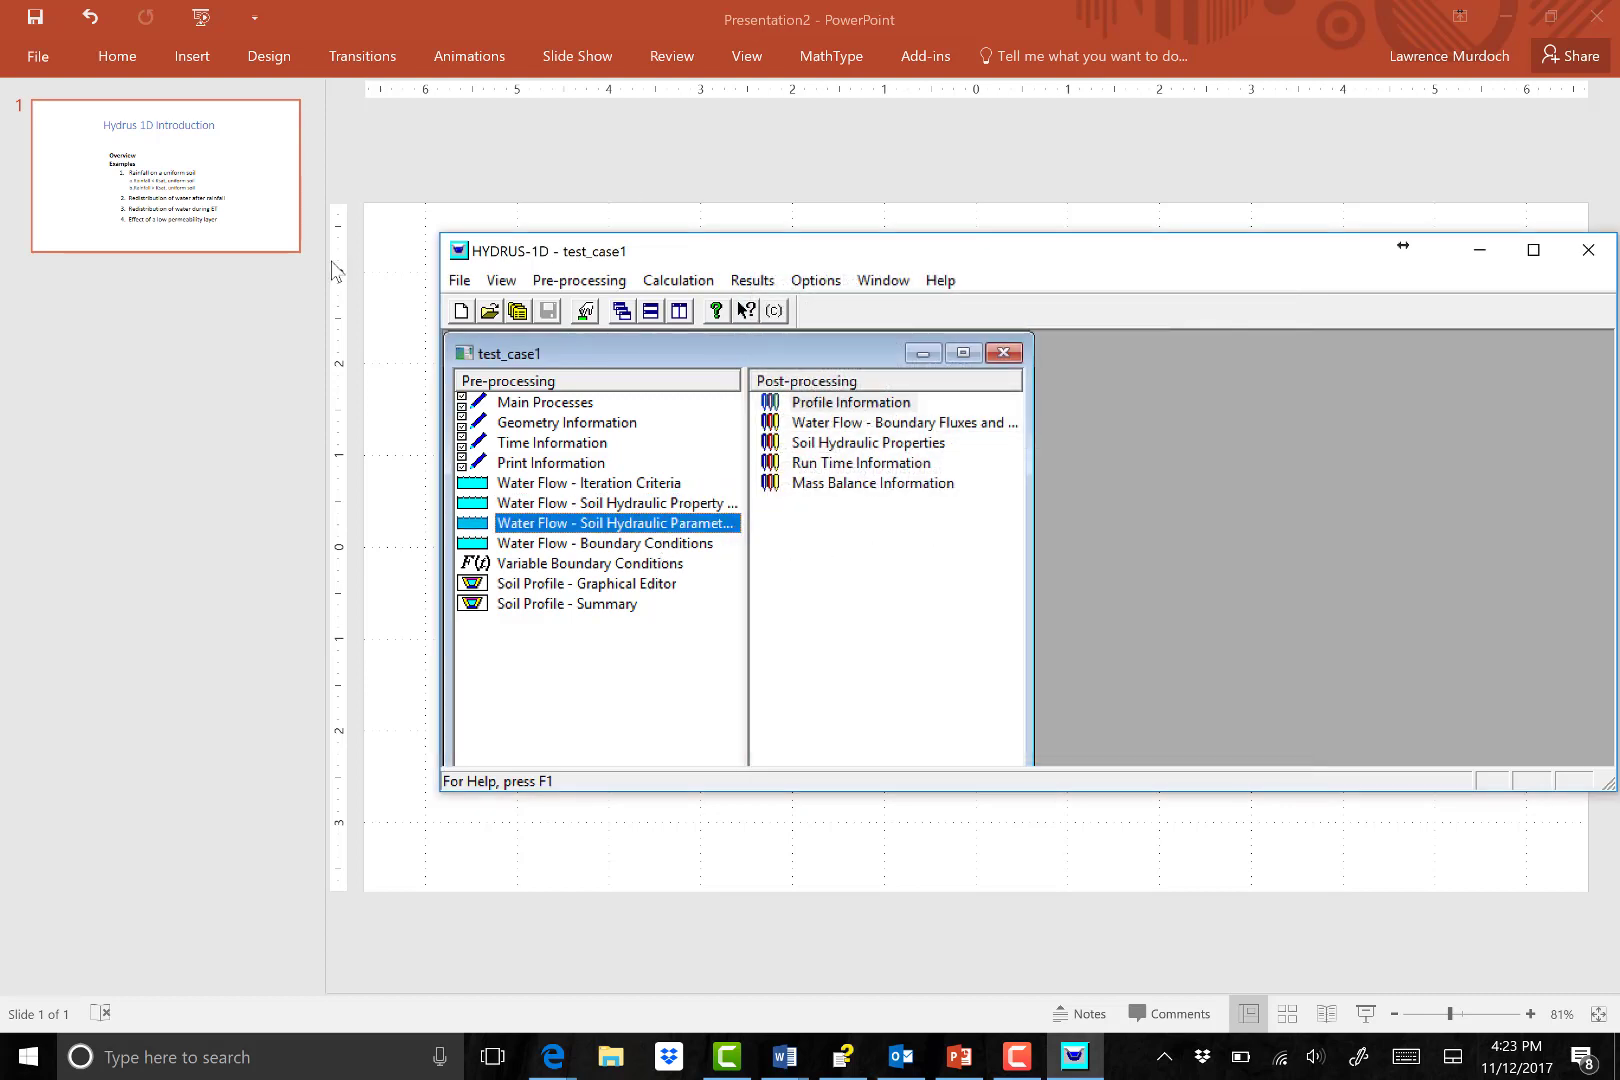
left_click(1256, 410)
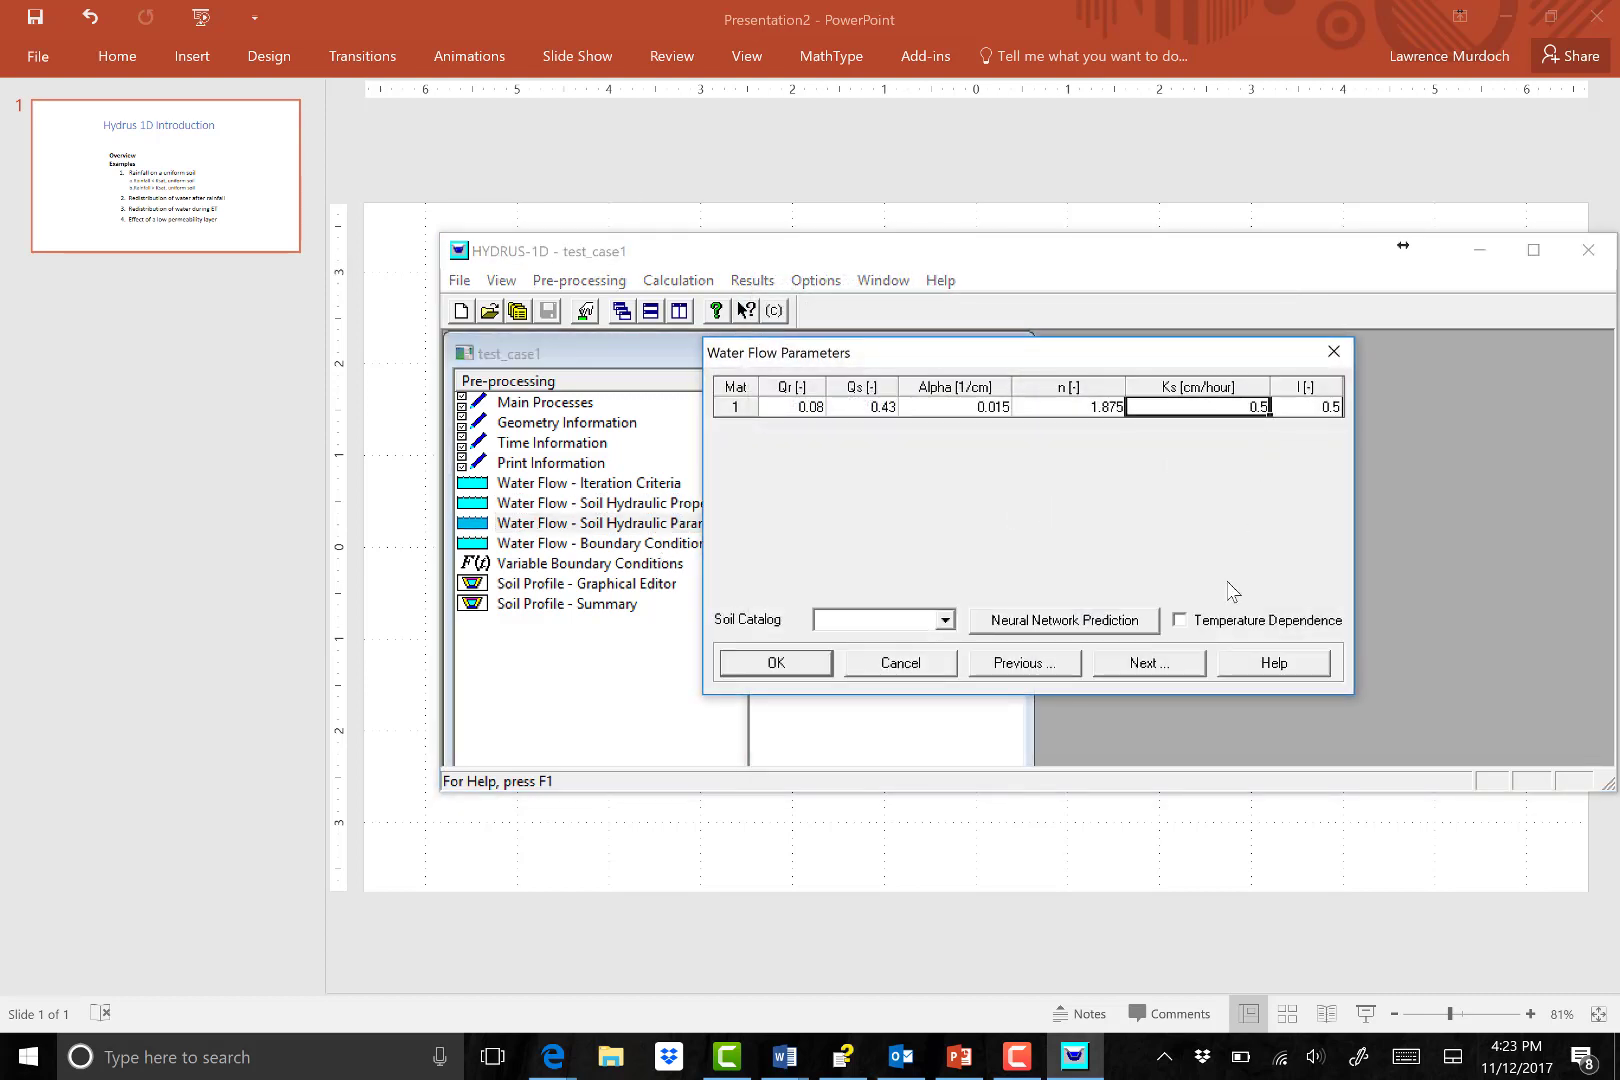
type("2")
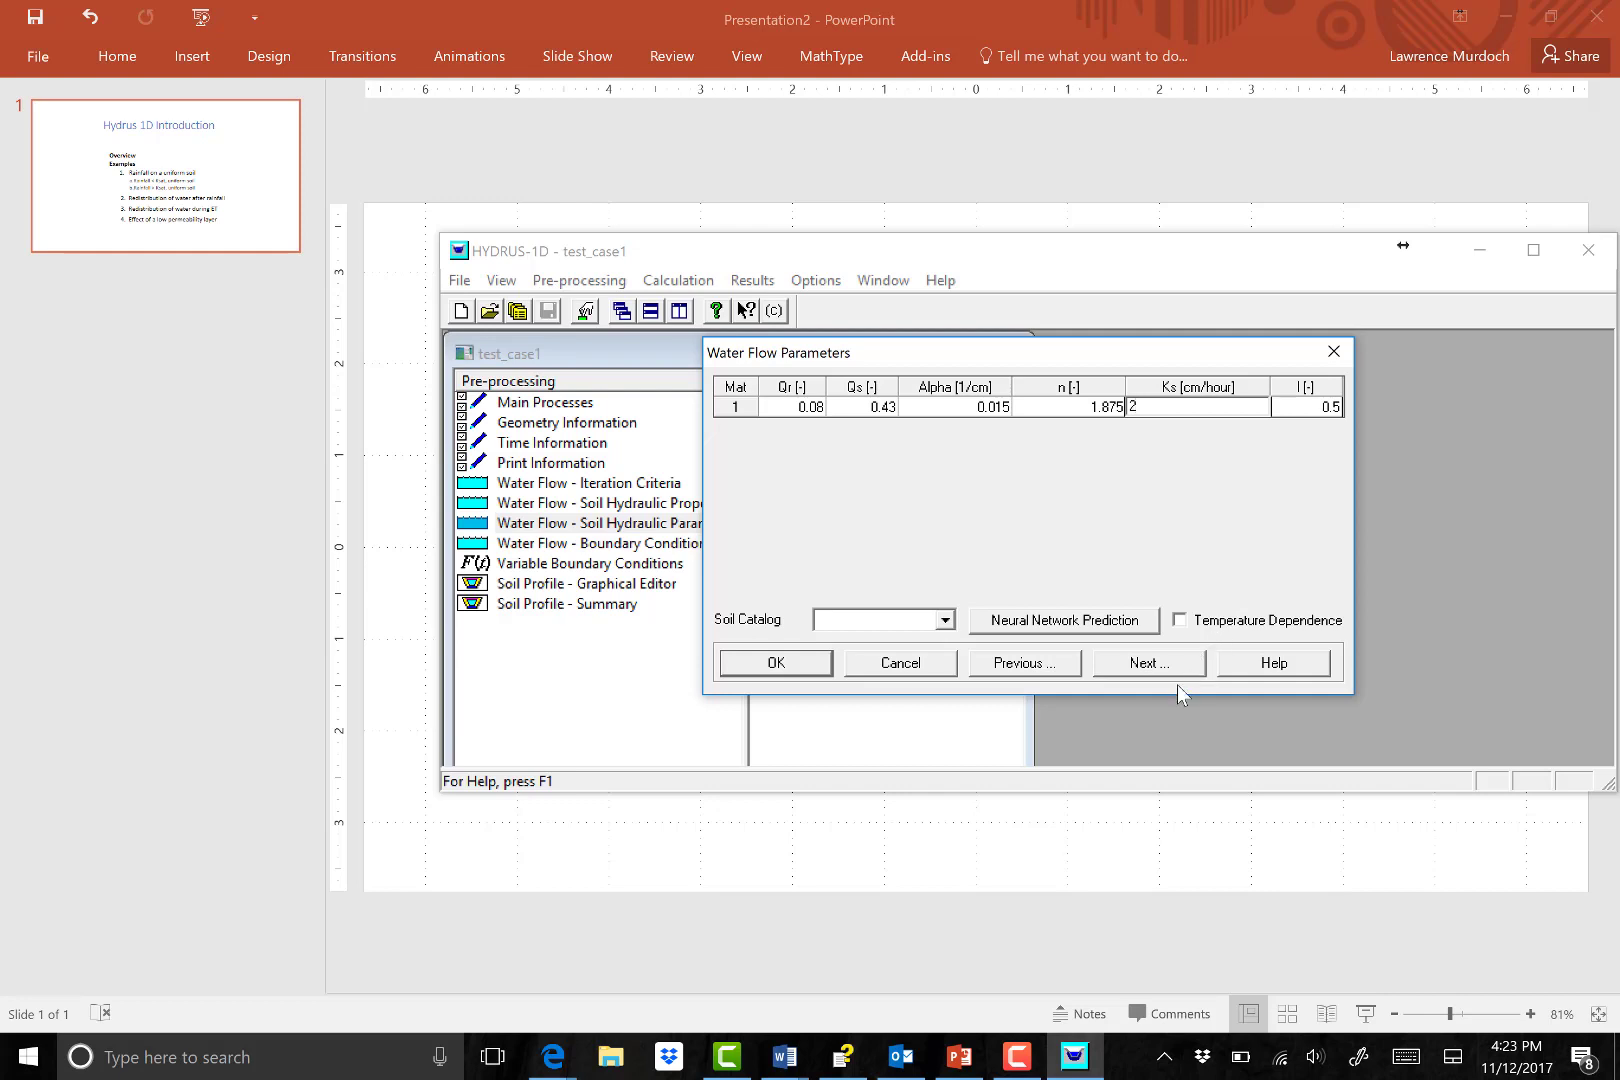
left_click(1146, 665)
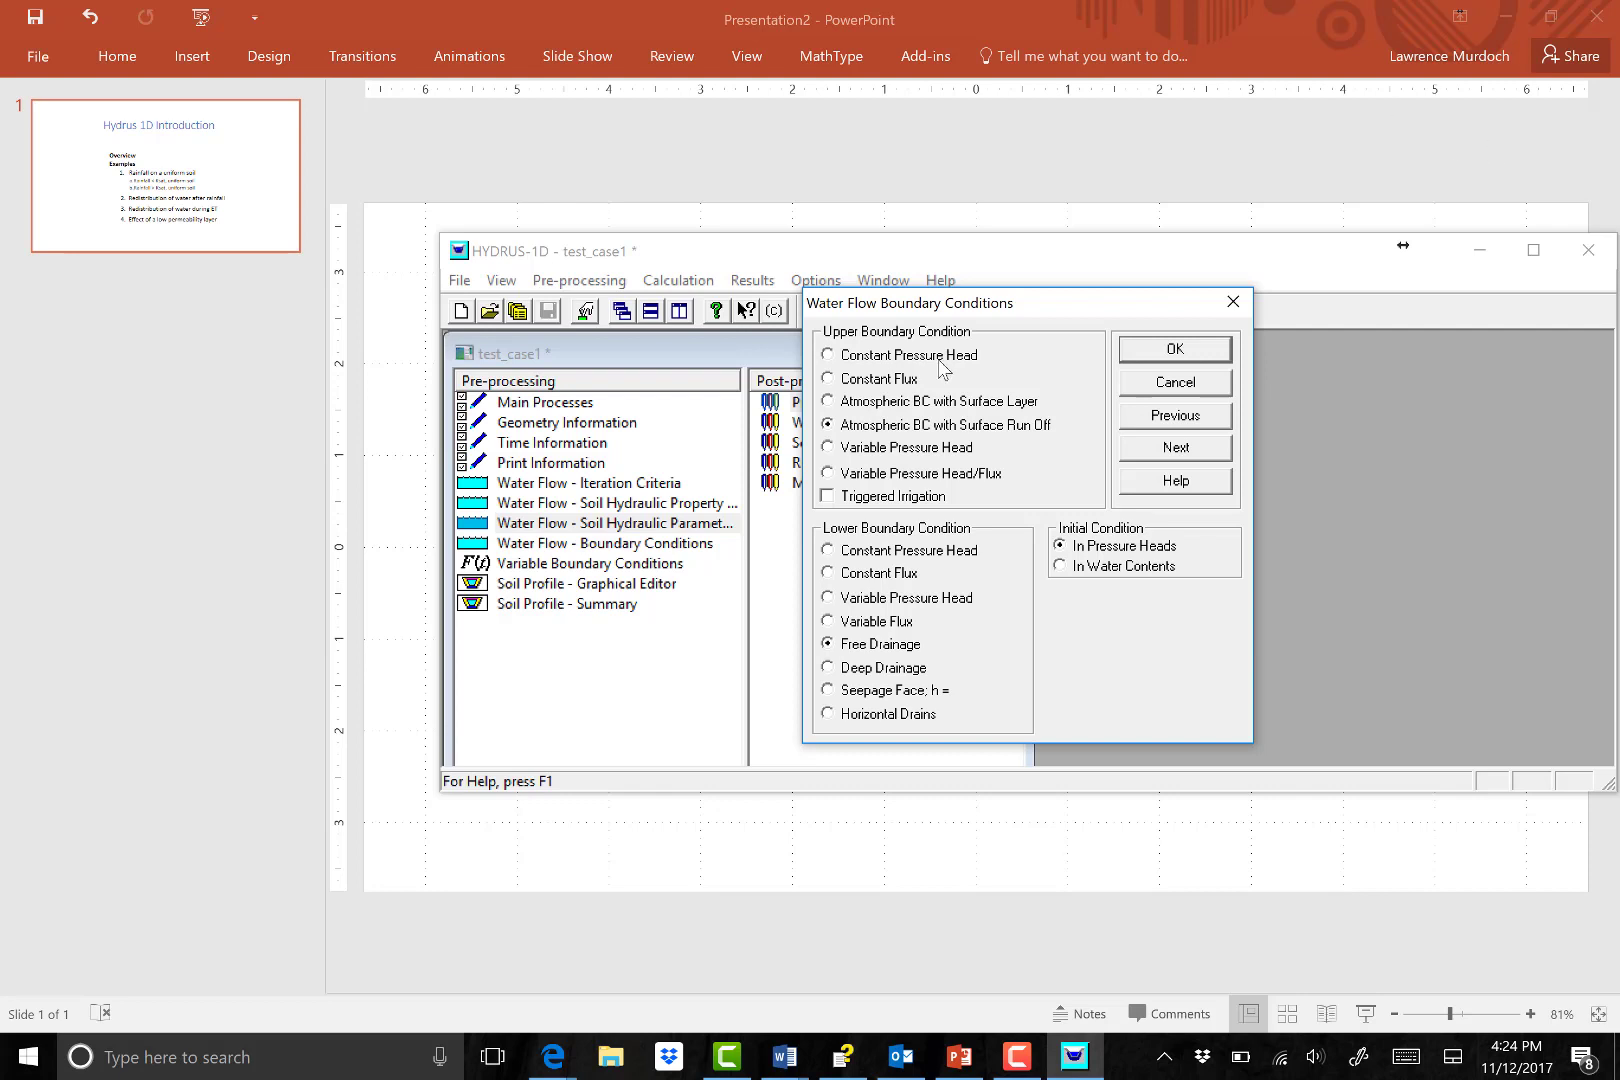
left_click(1180, 350)
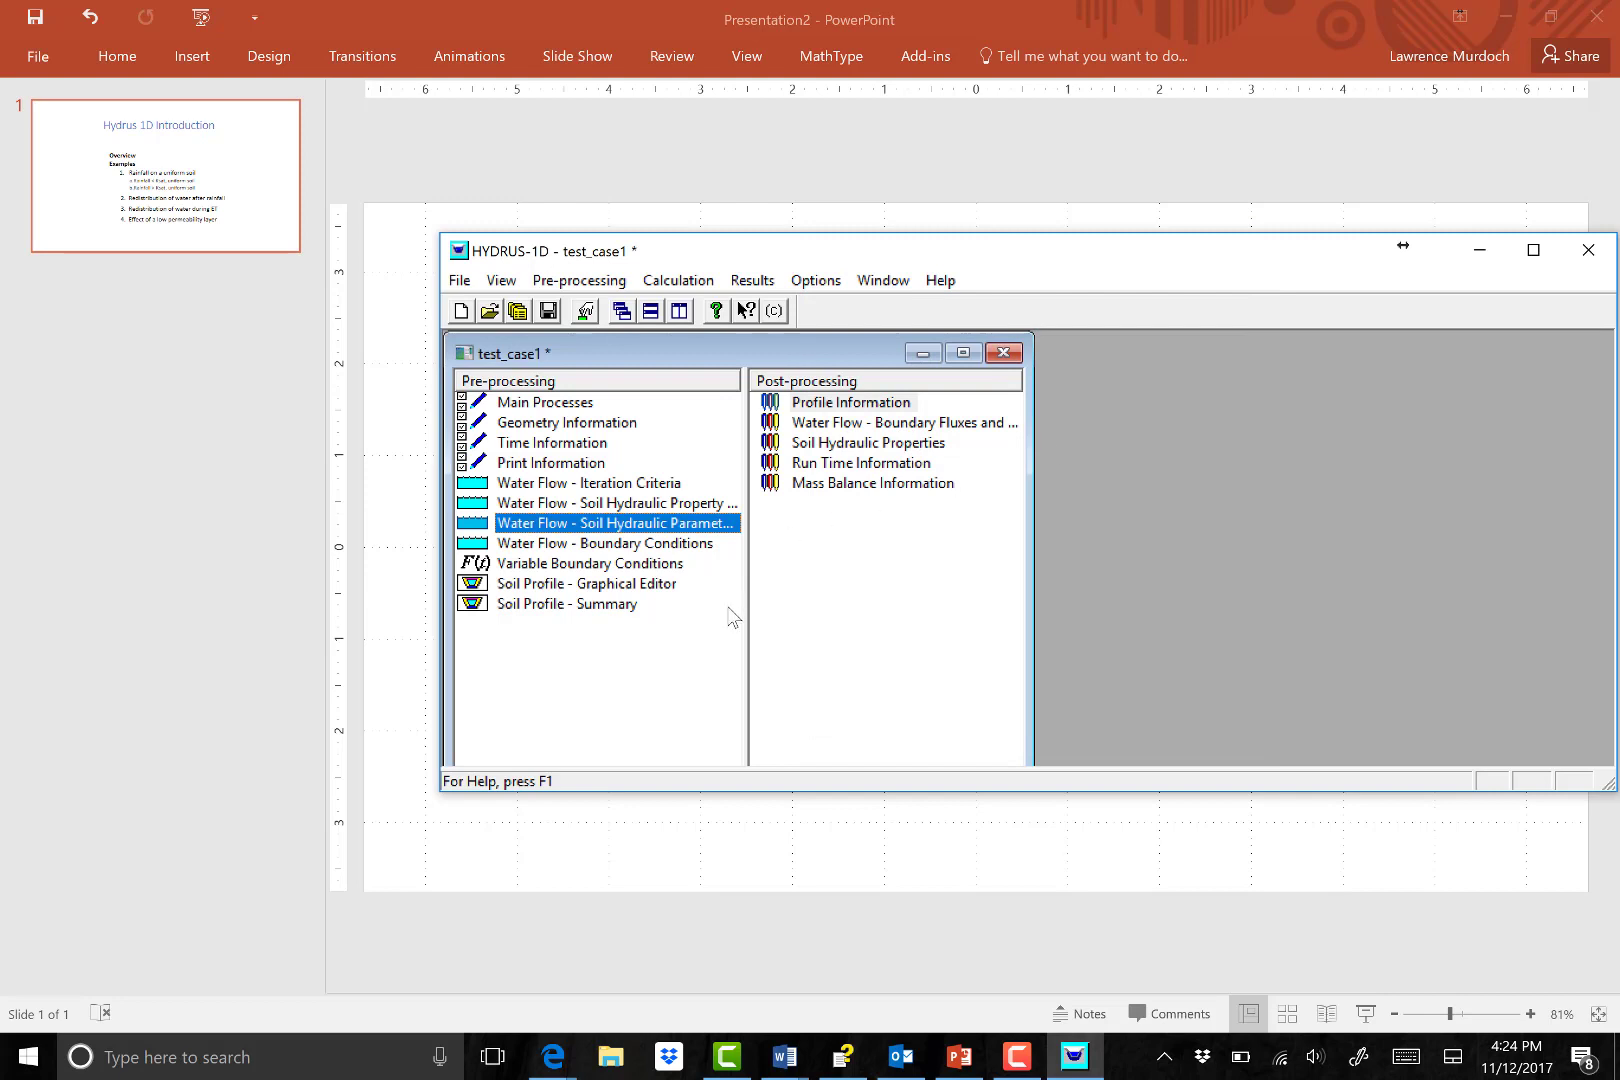
Set the final time of the simulation to 16 hours in the time information and accept it.
left_click(586, 443)
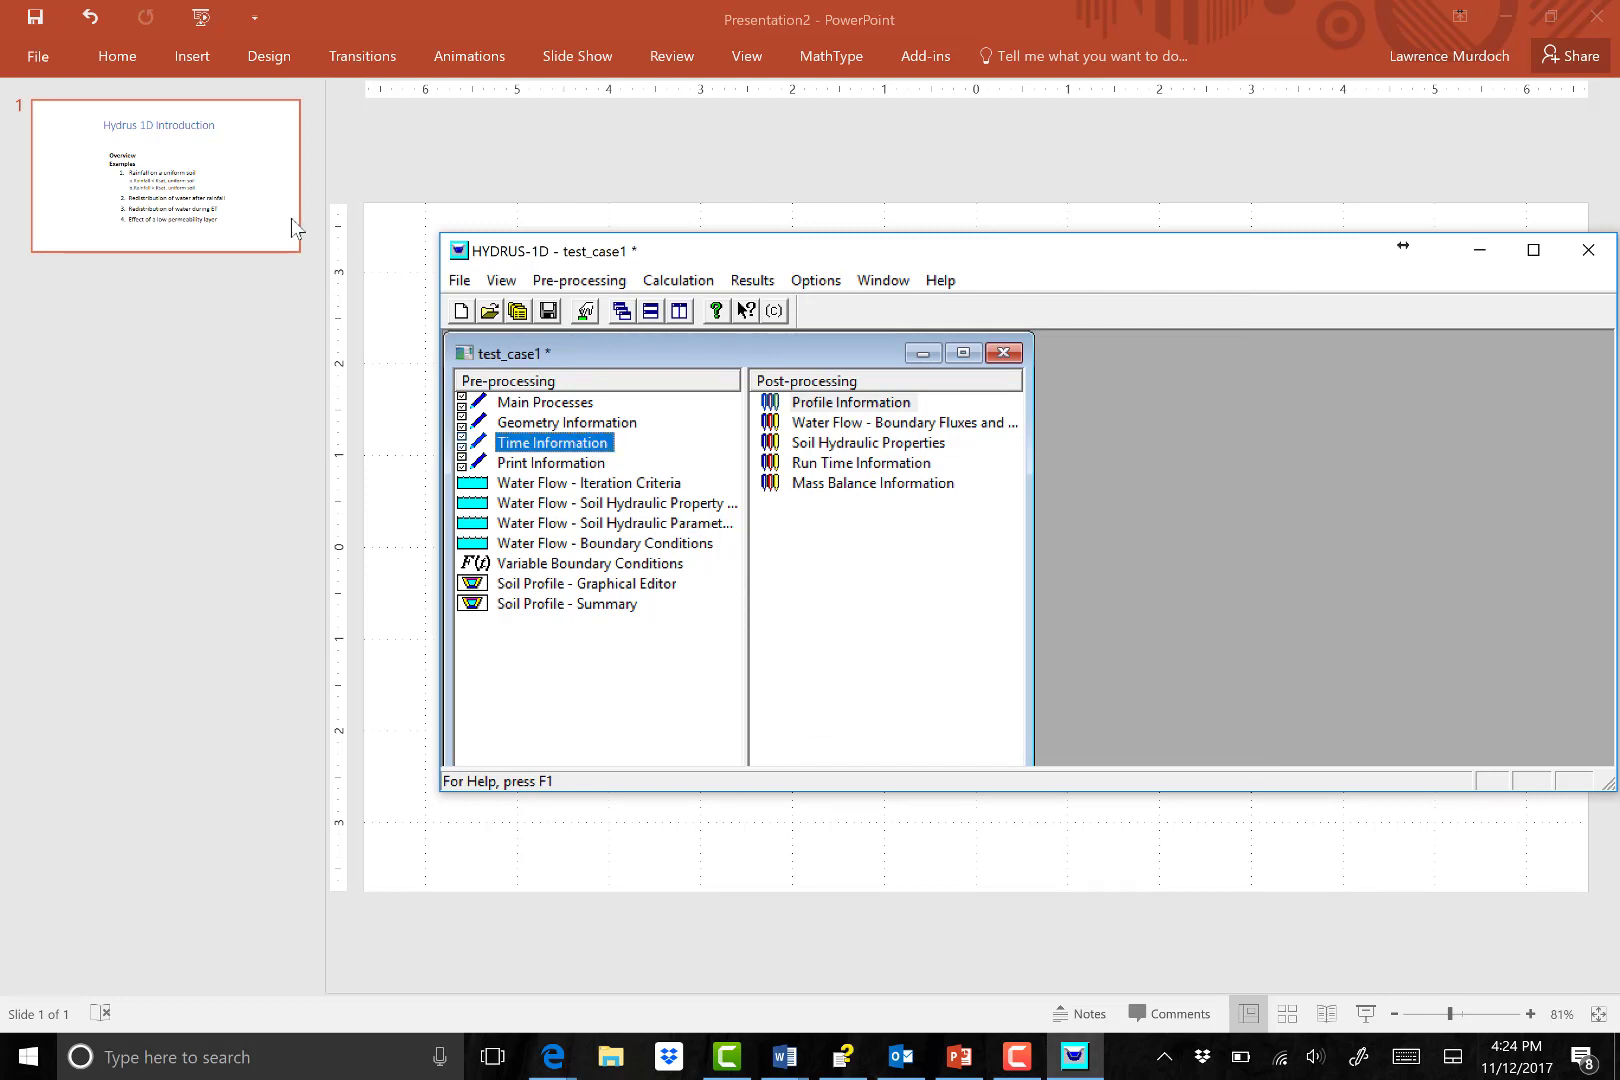
double_click(586, 443)
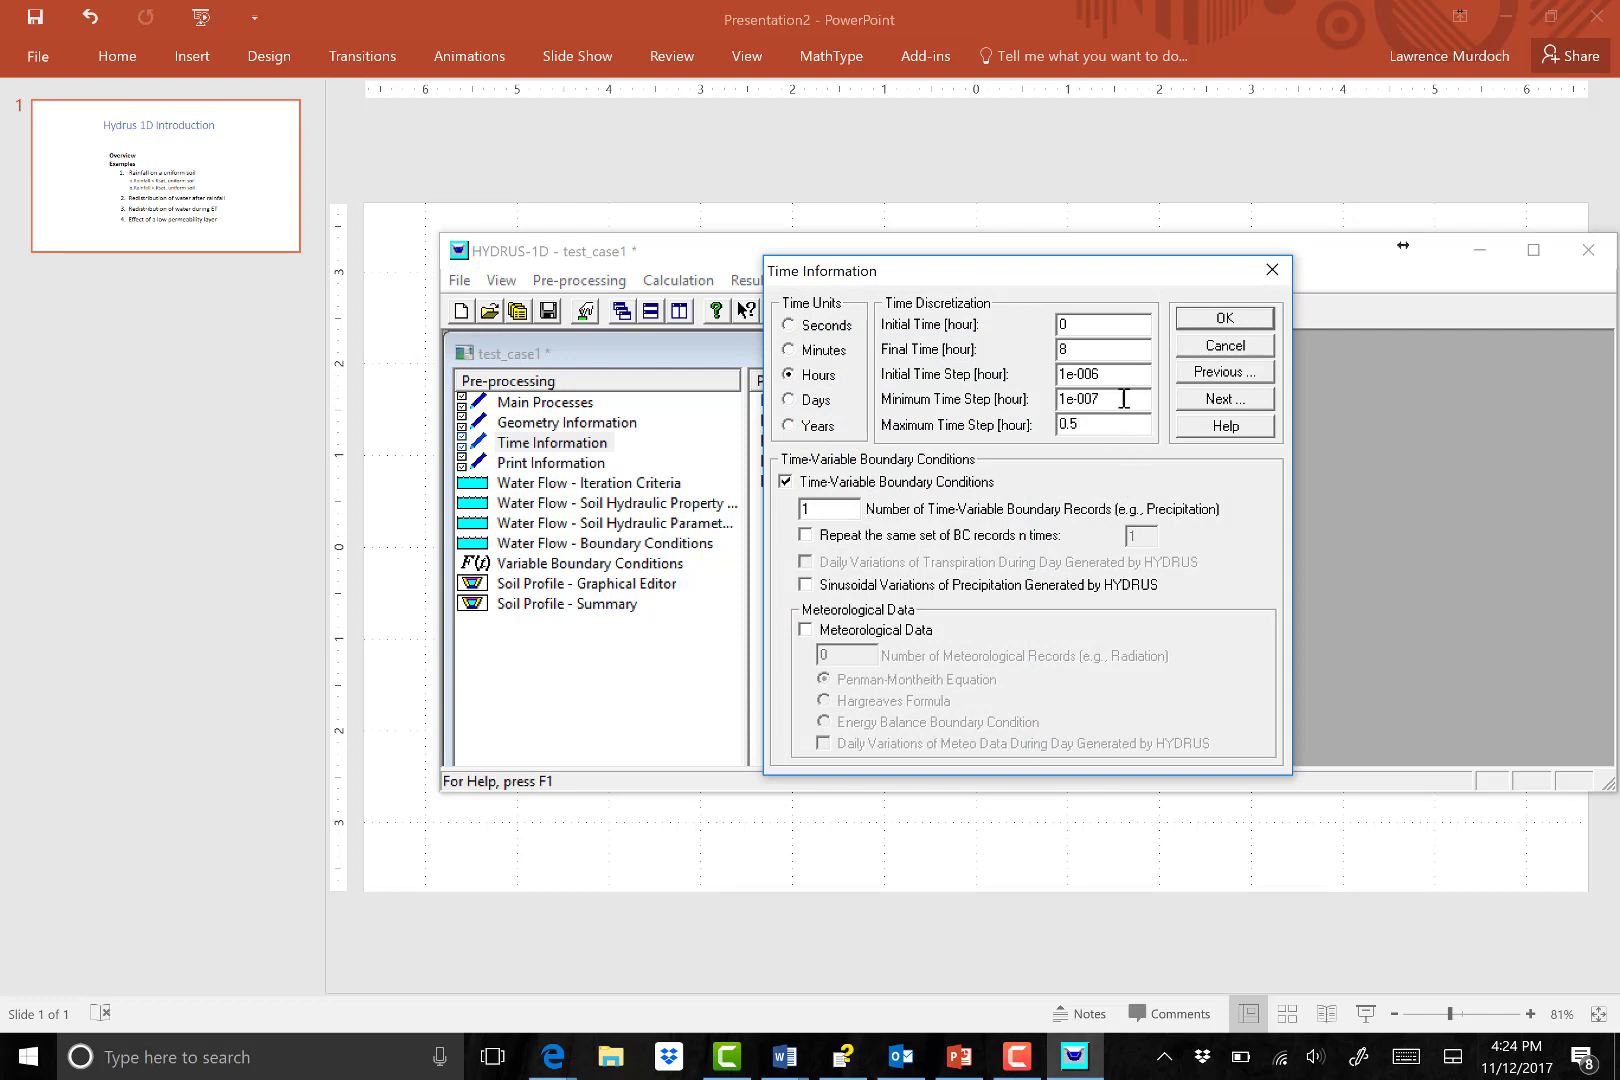
left_click(1102, 351)
key("BackSpace")
type("16")
key("Return")
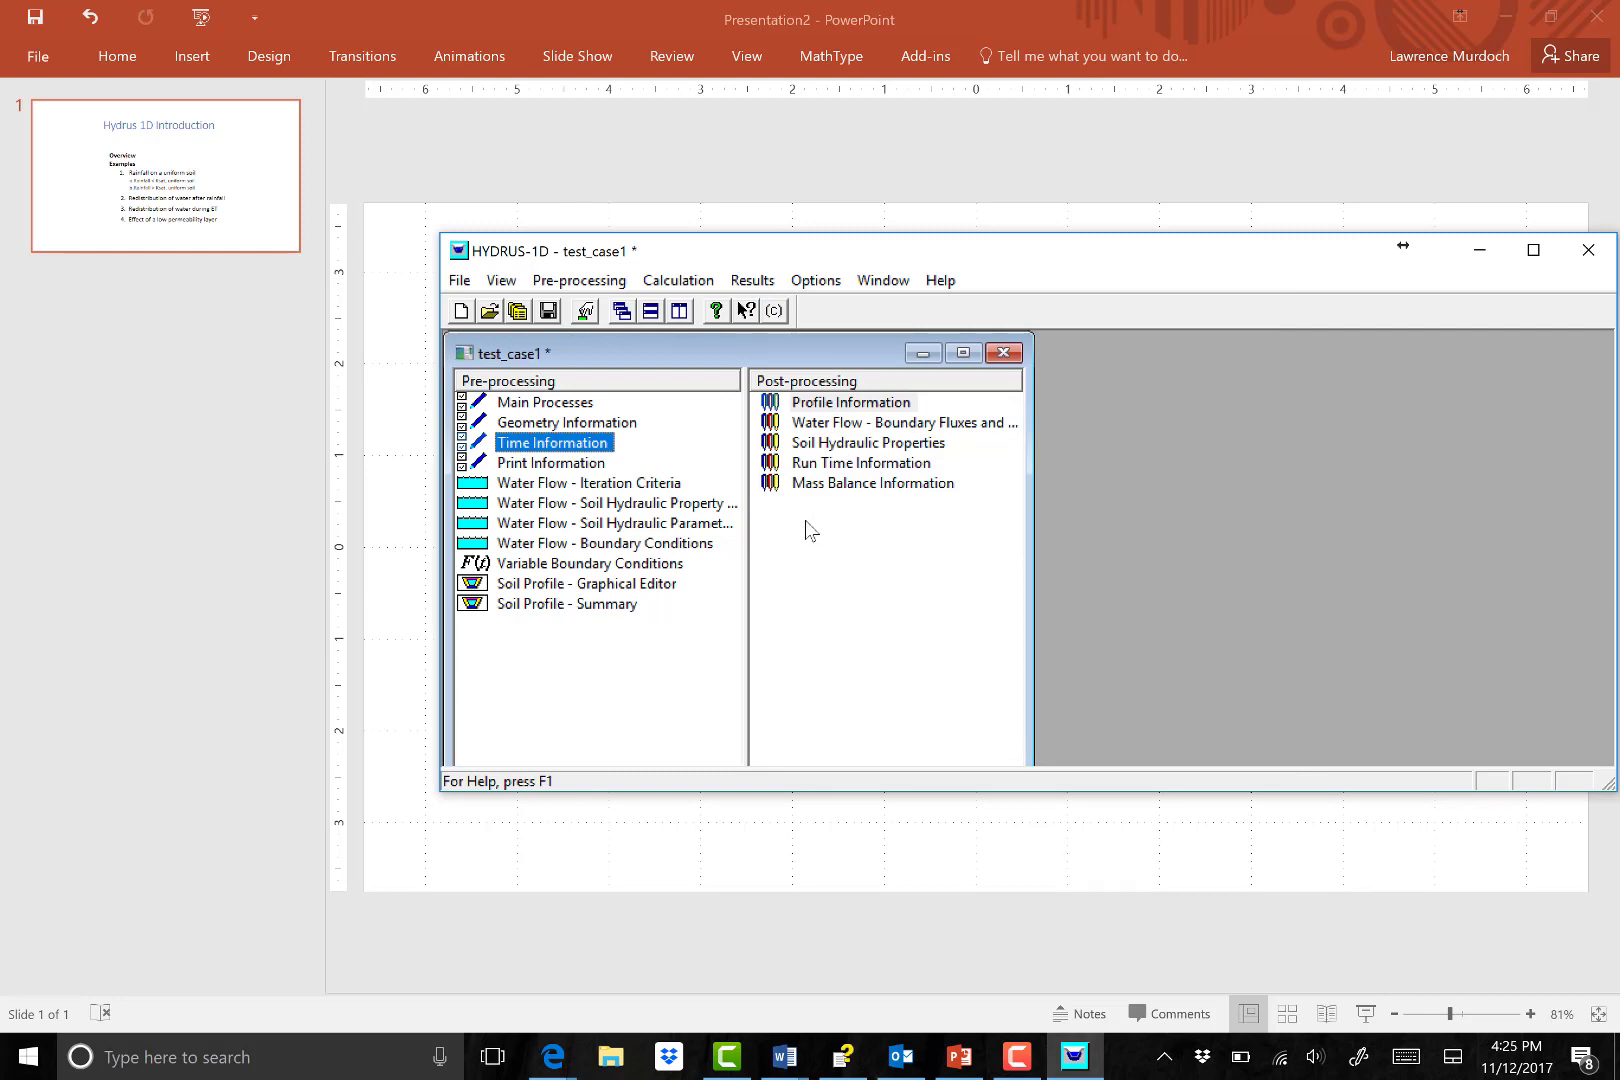
Set the number of print times to 6, check the list through 16 hours, and accept the print information.
left_click(600, 465)
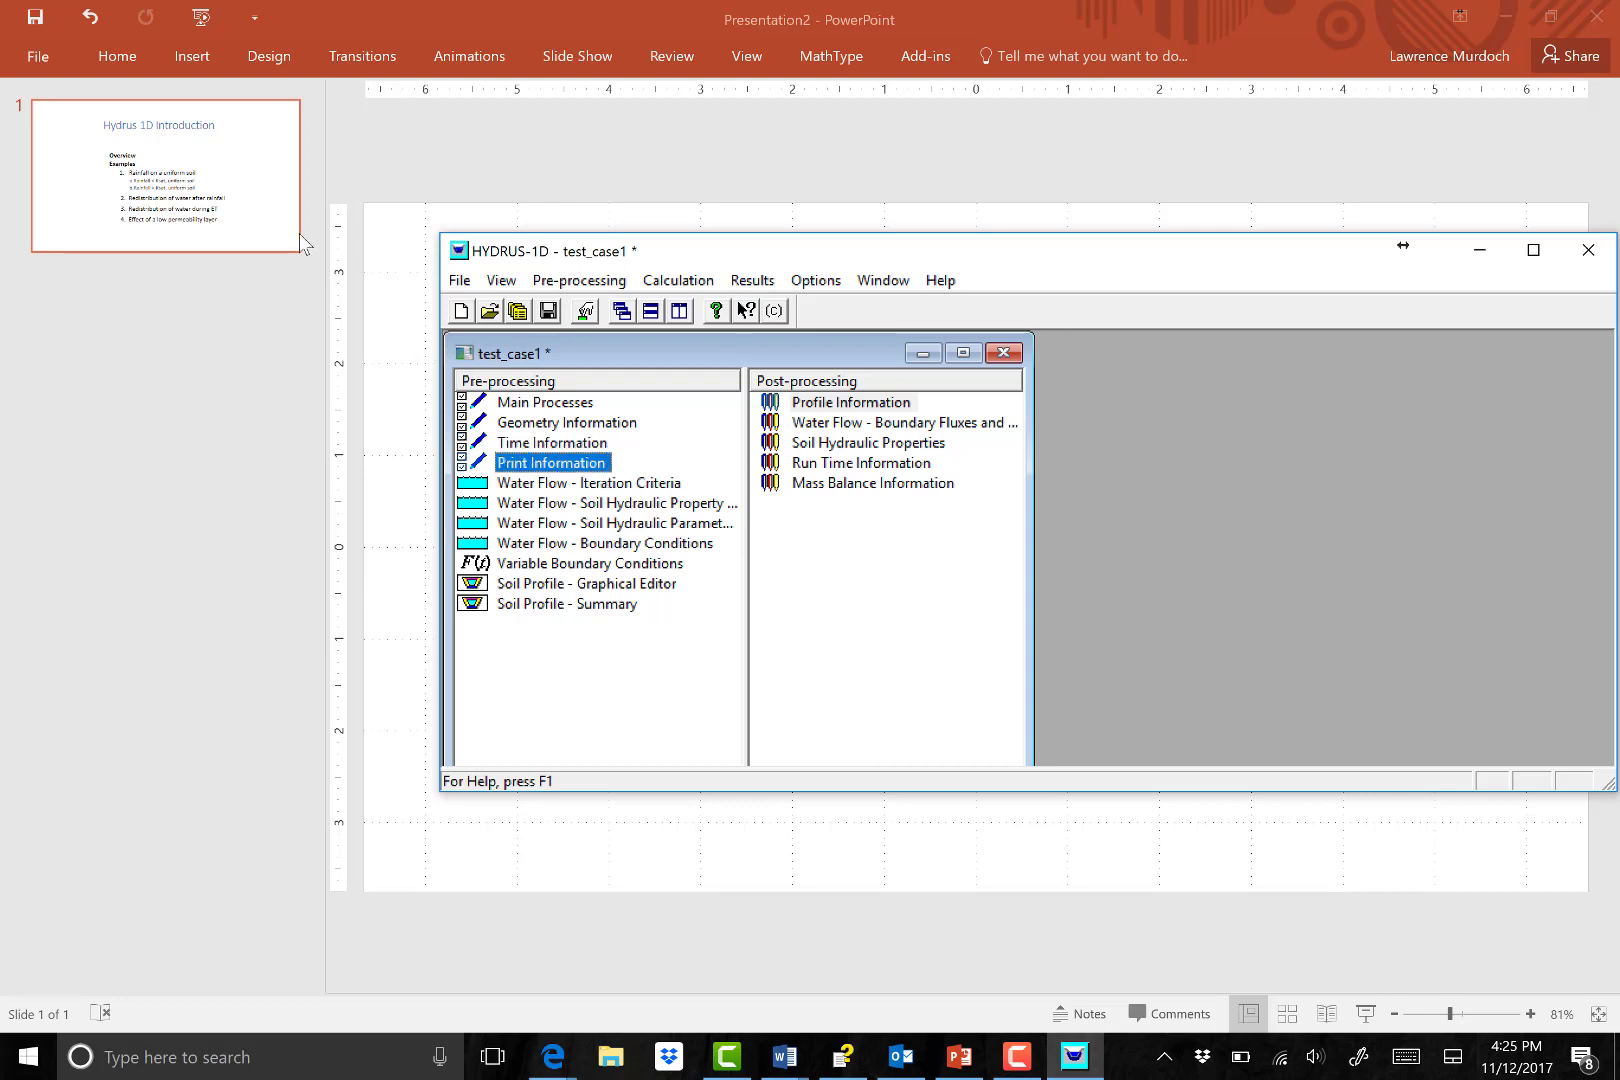
key("Return")
left_click(1064, 632)
key("BackSpace")
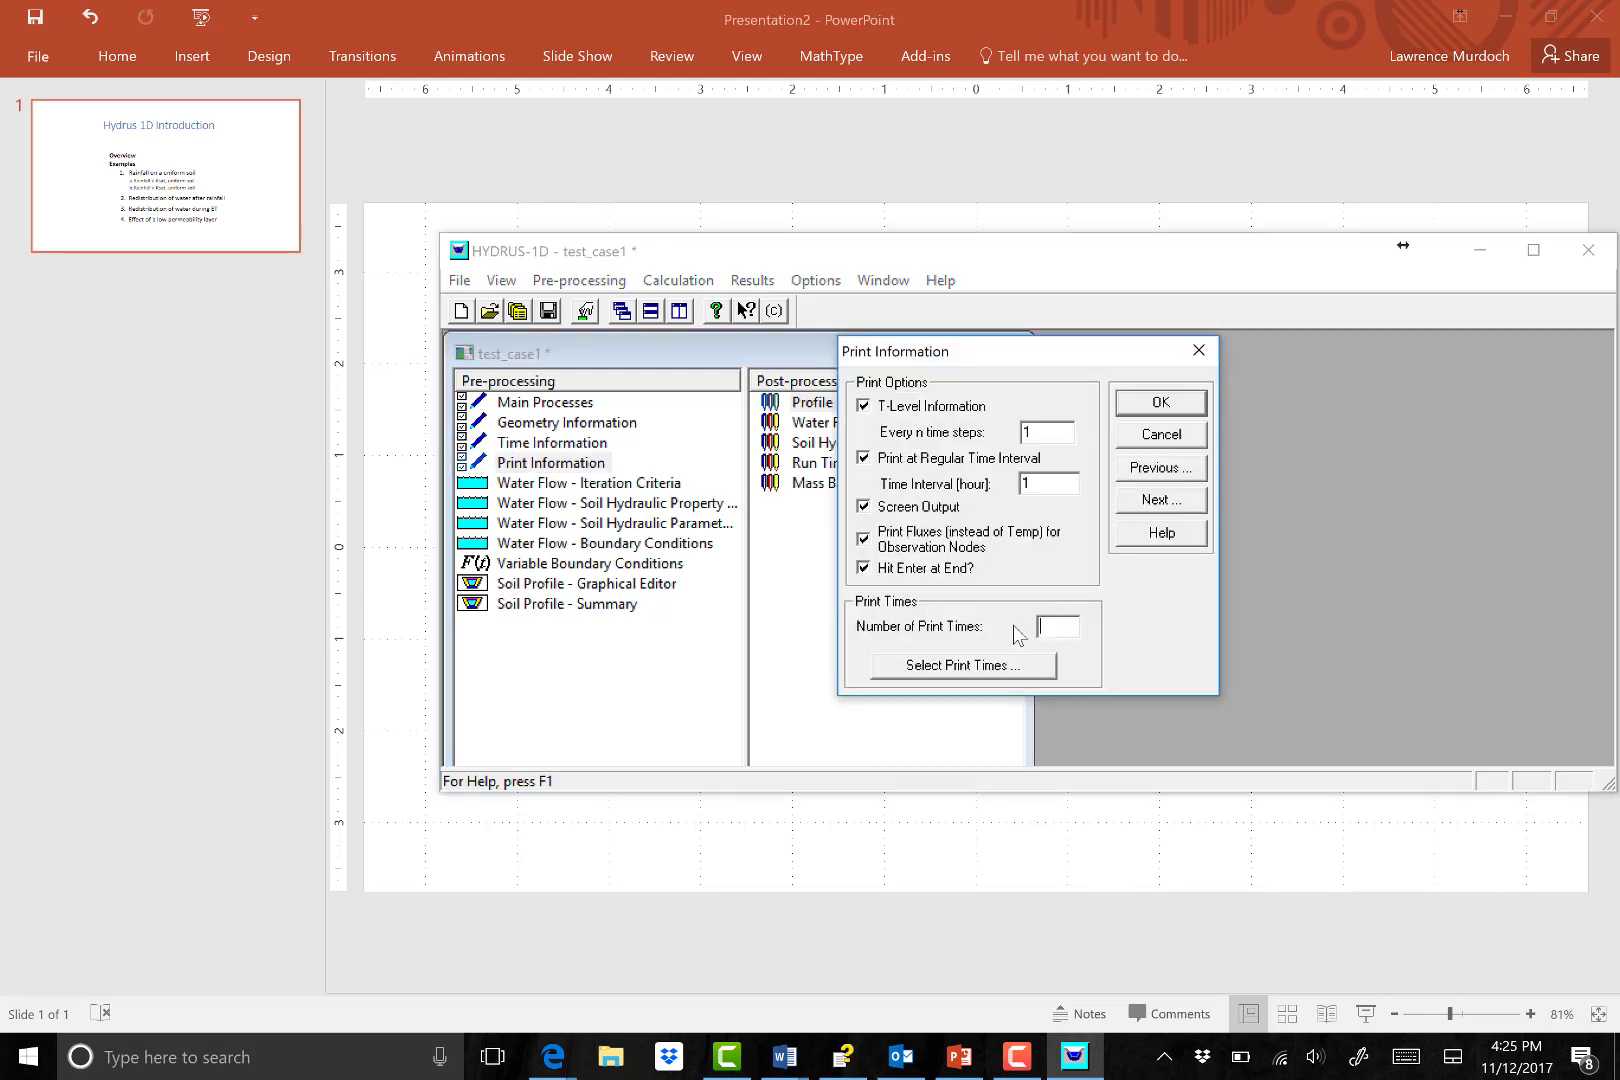
type("6")
left_click(1040, 668)
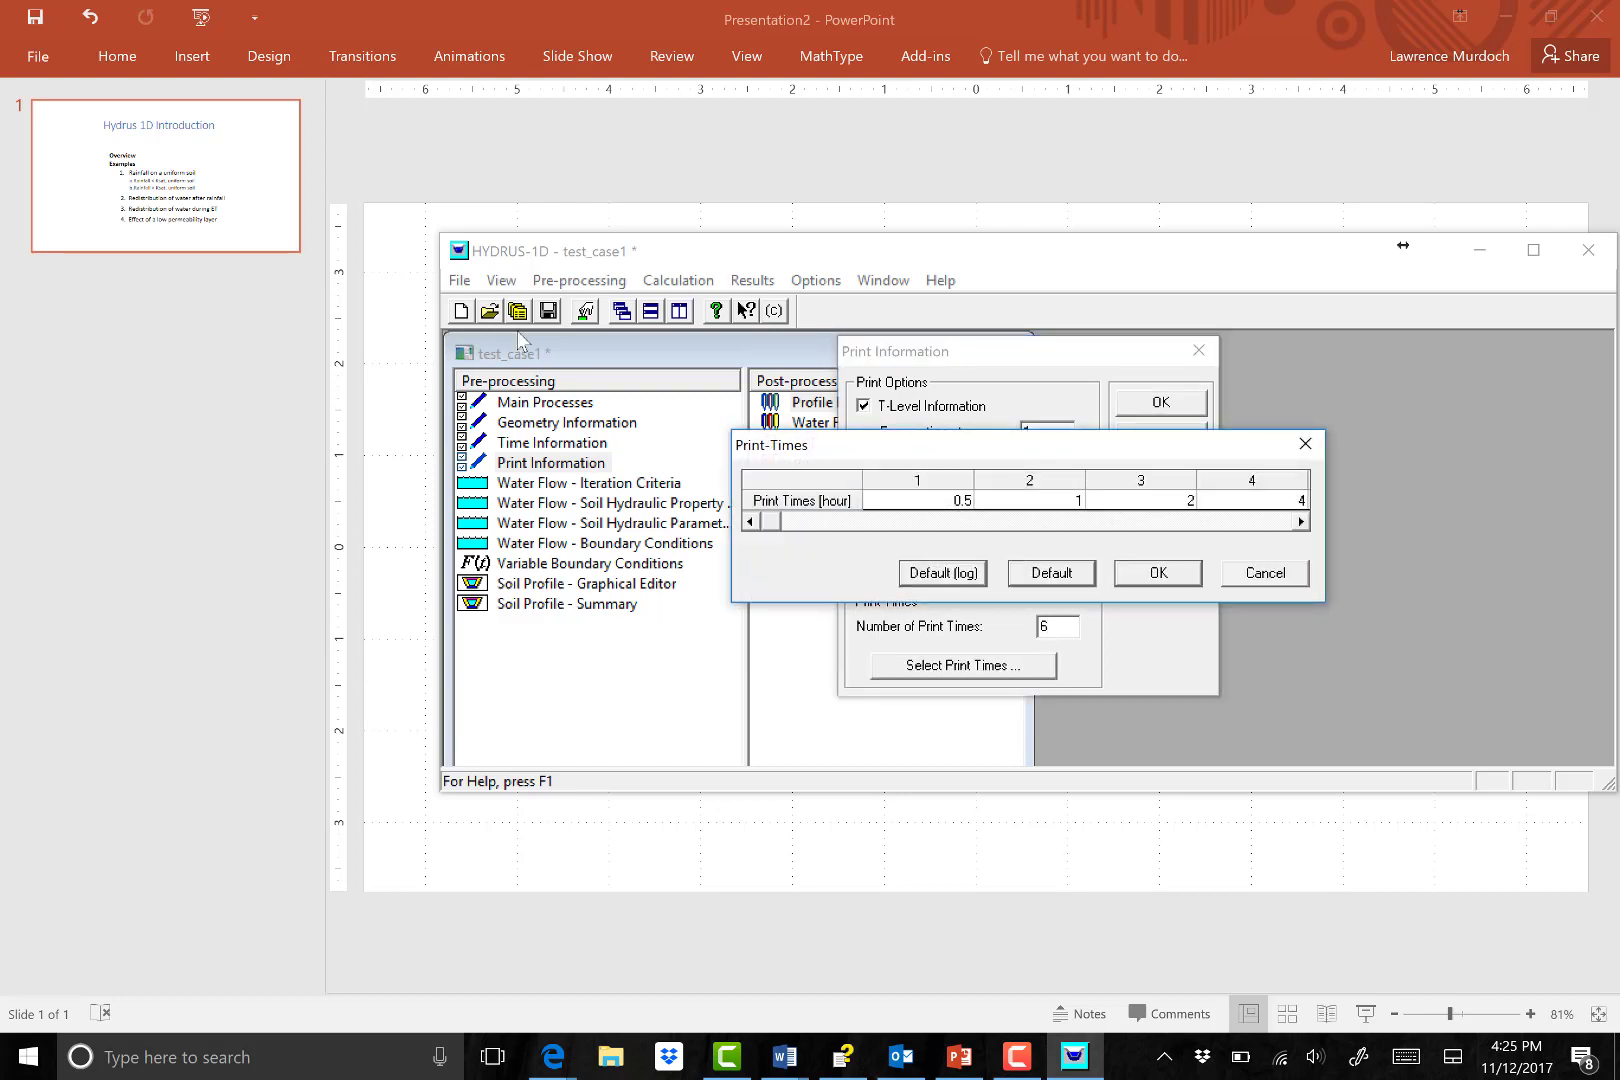
left_click(1300, 522)
left_click(1300, 522)
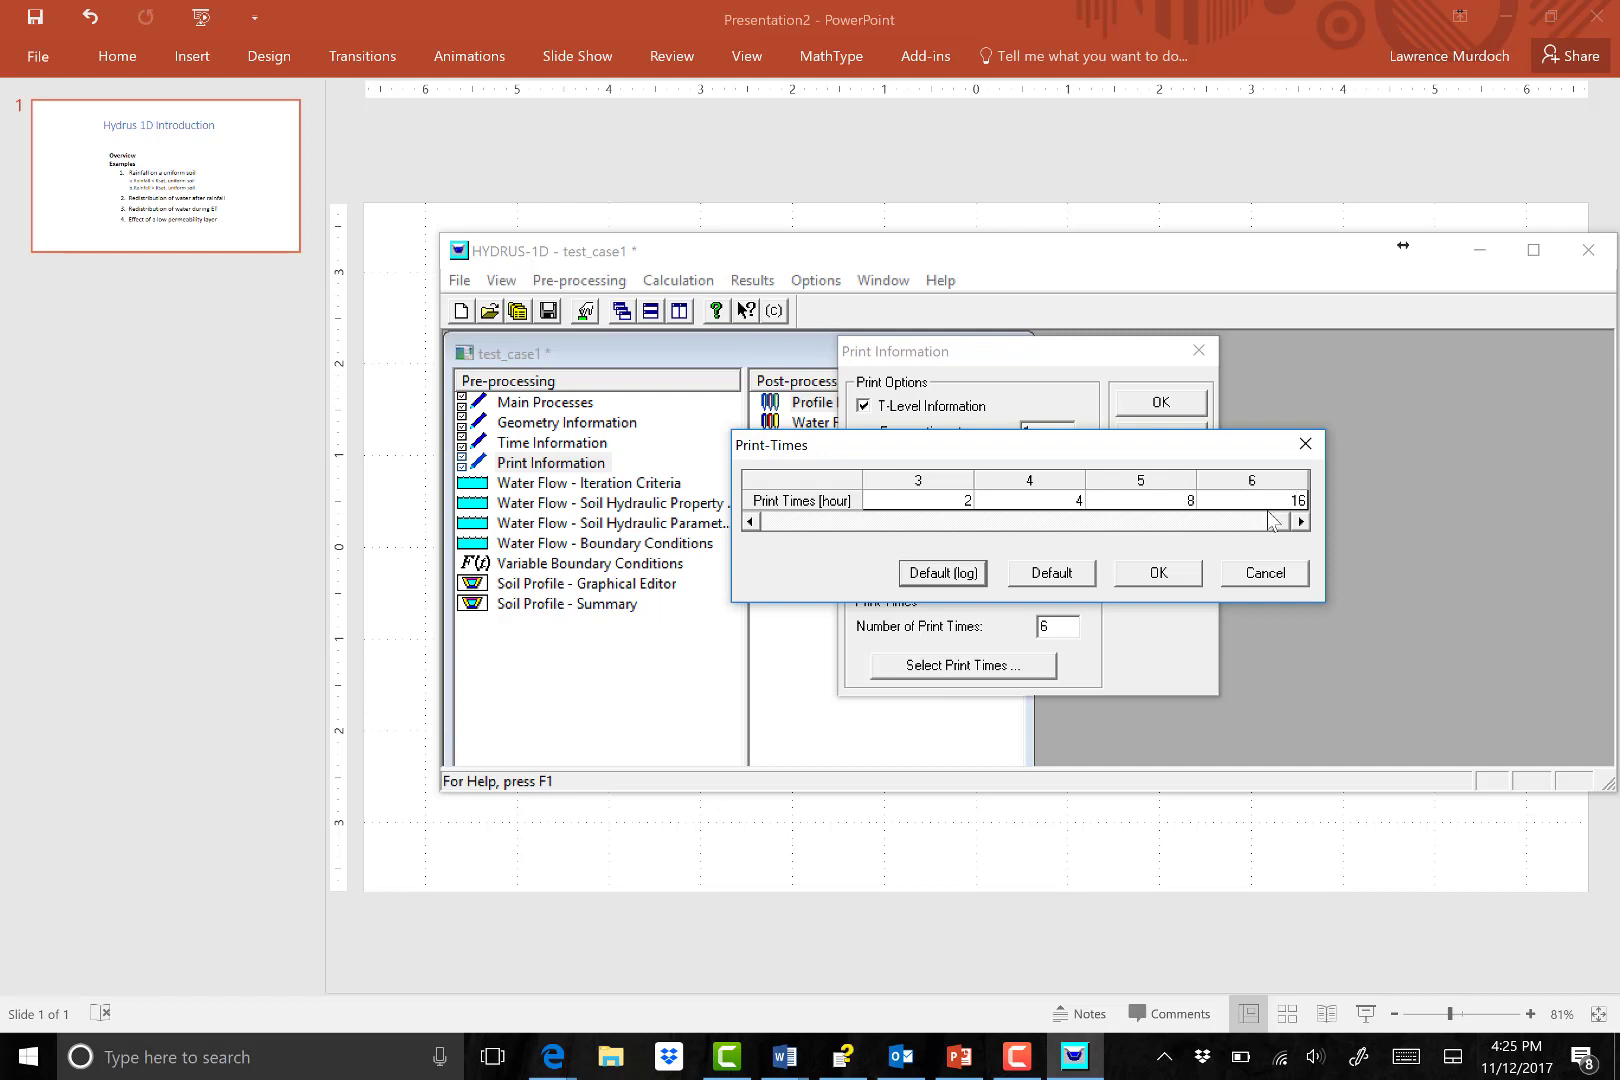
left_click(1178, 577)
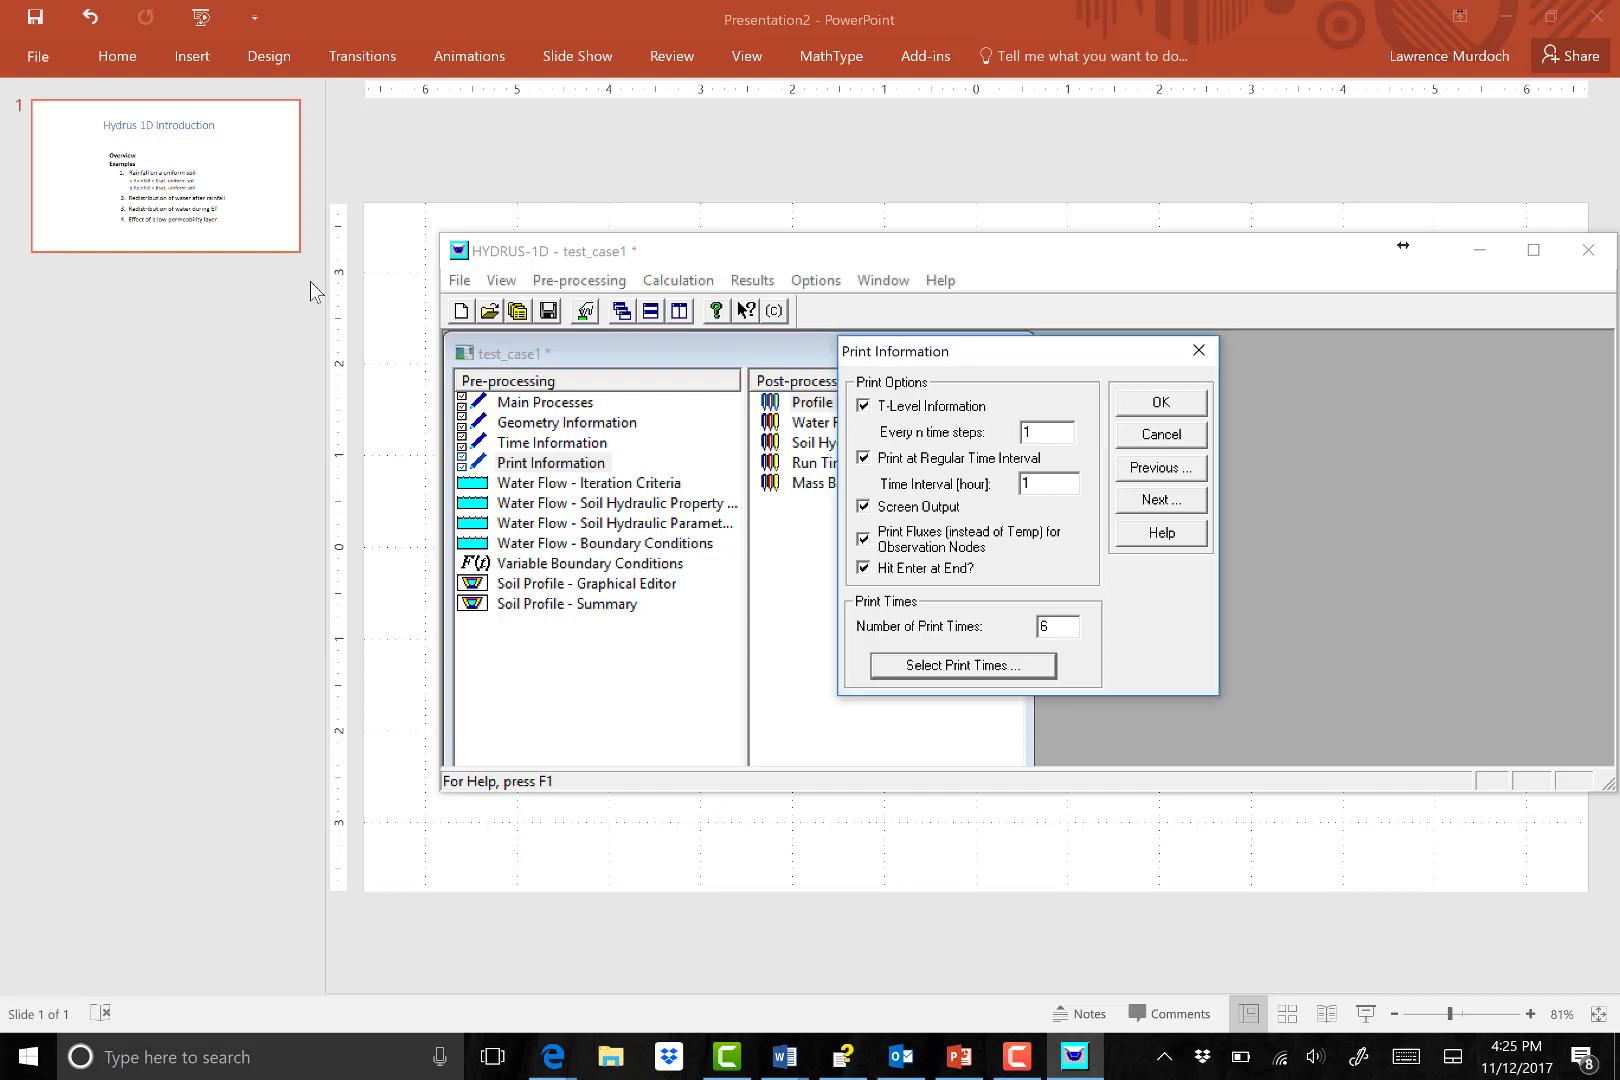
left_click(1170, 394)
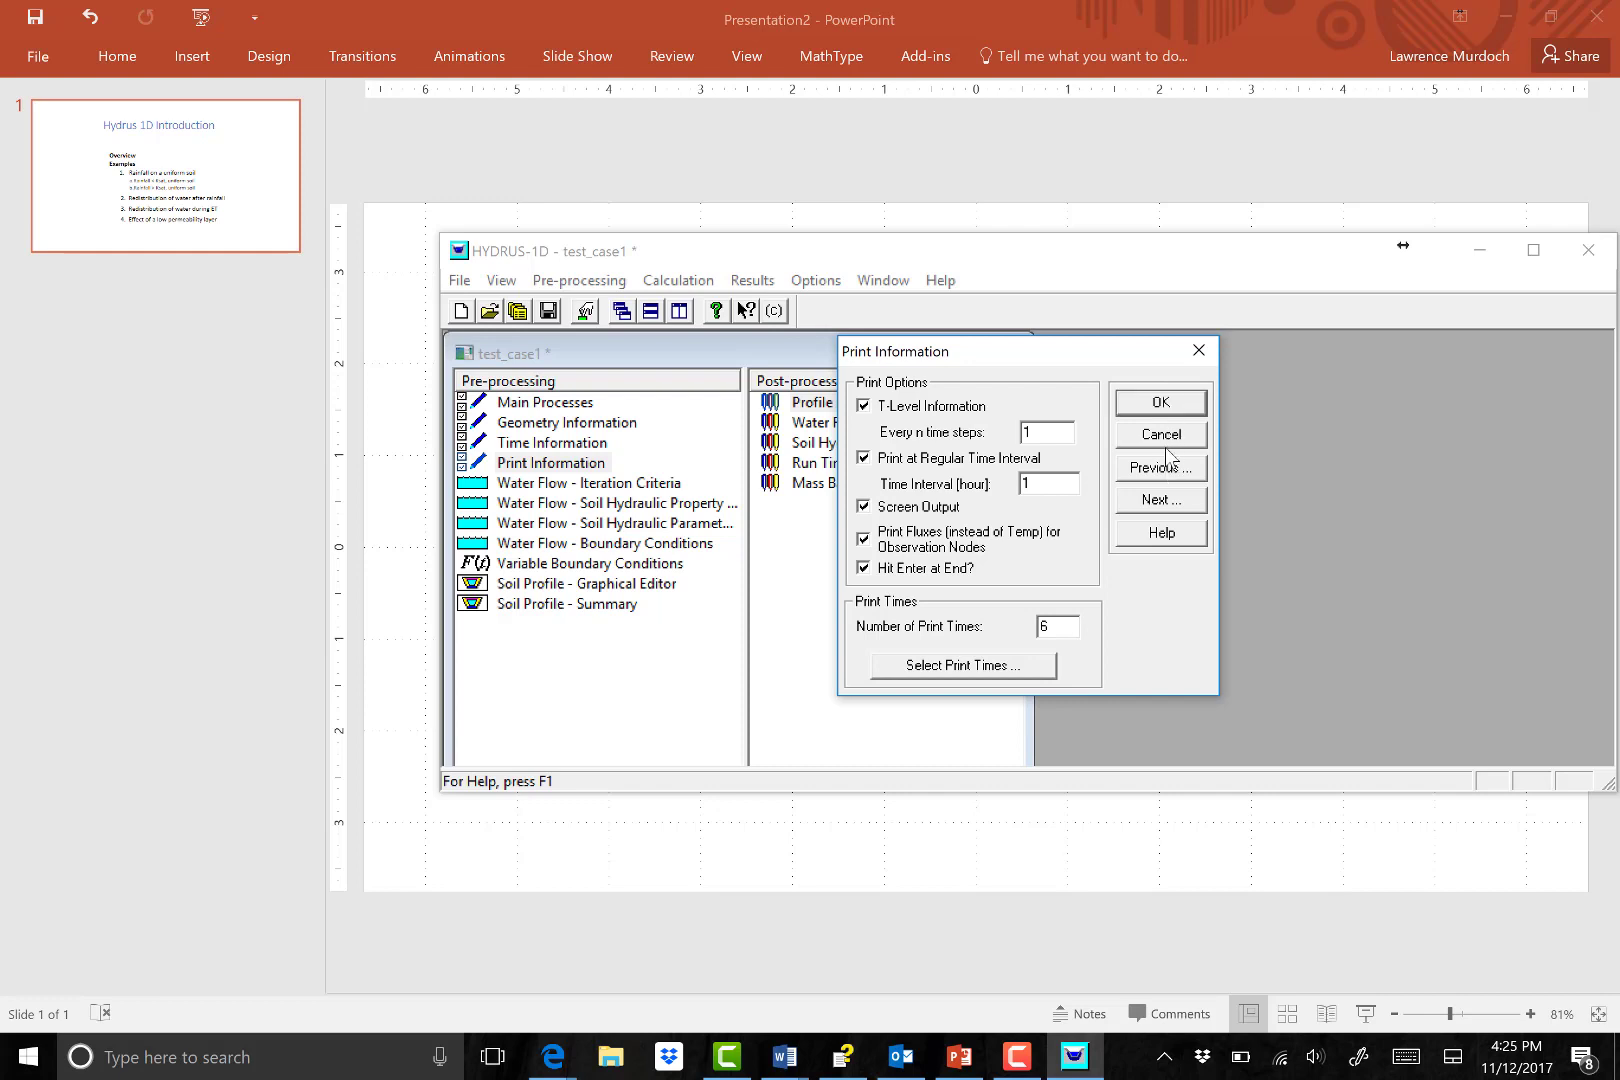
left_click(1163, 403)
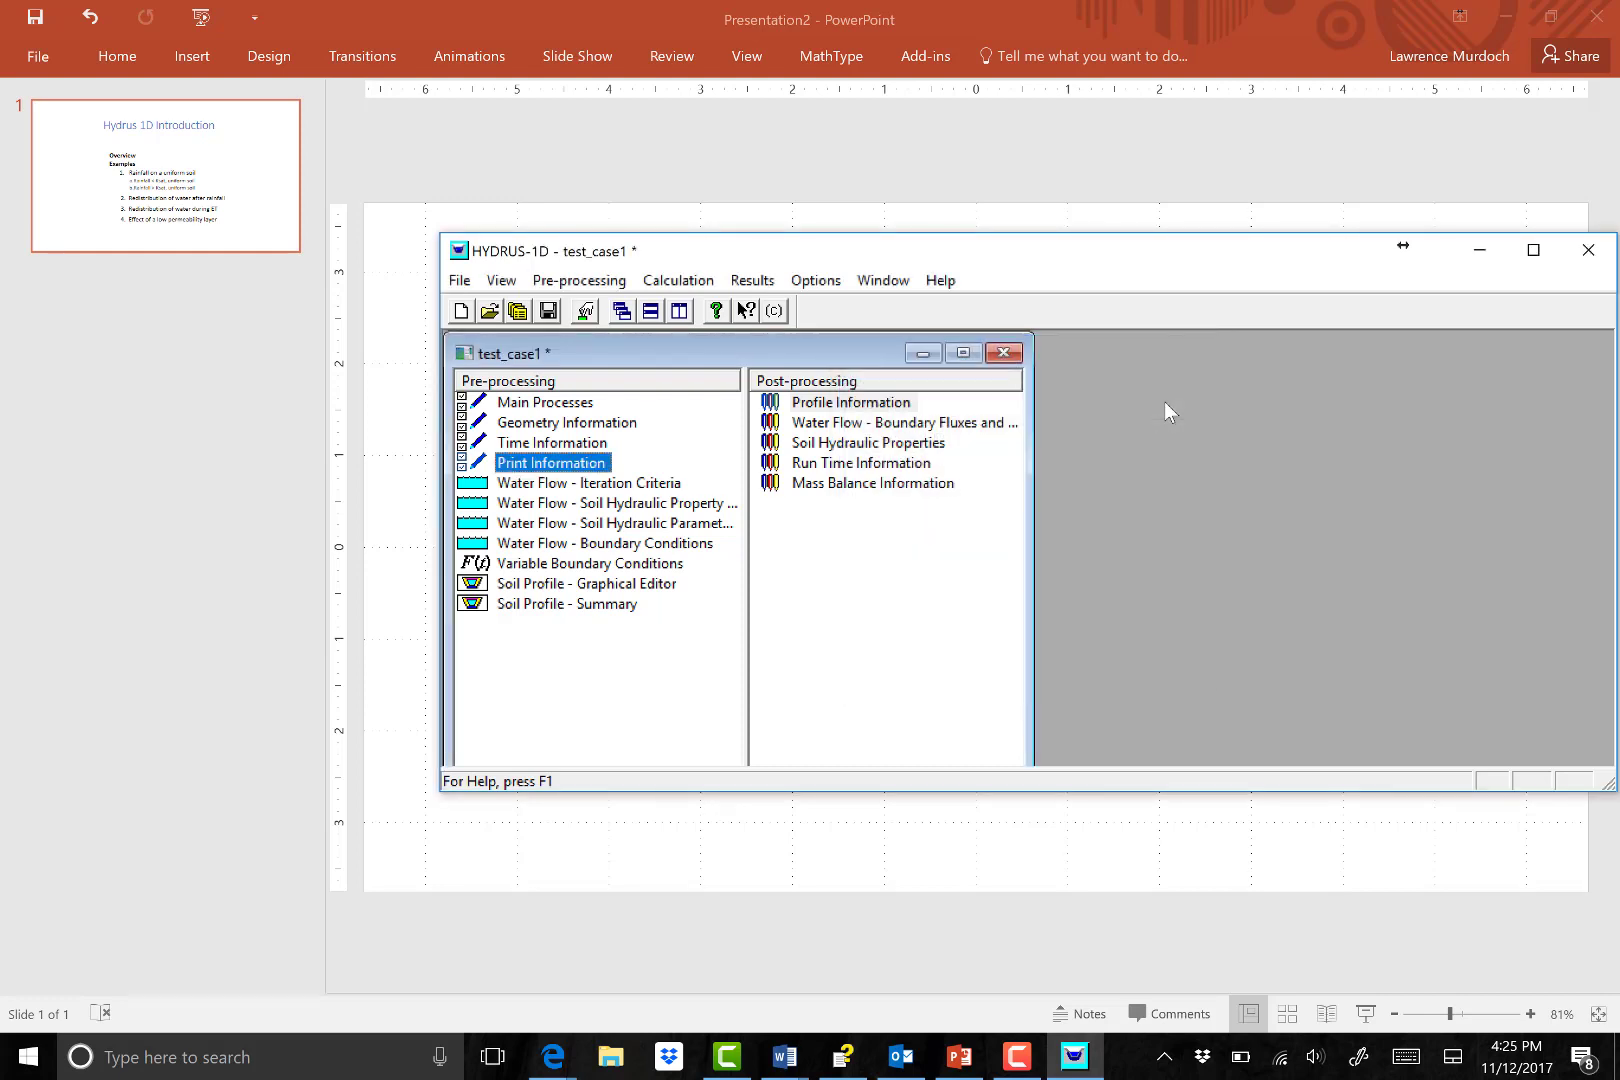
Add a second record to the time variable boundary conditions and set the first record's time to 8 hours.
left_click(606, 565)
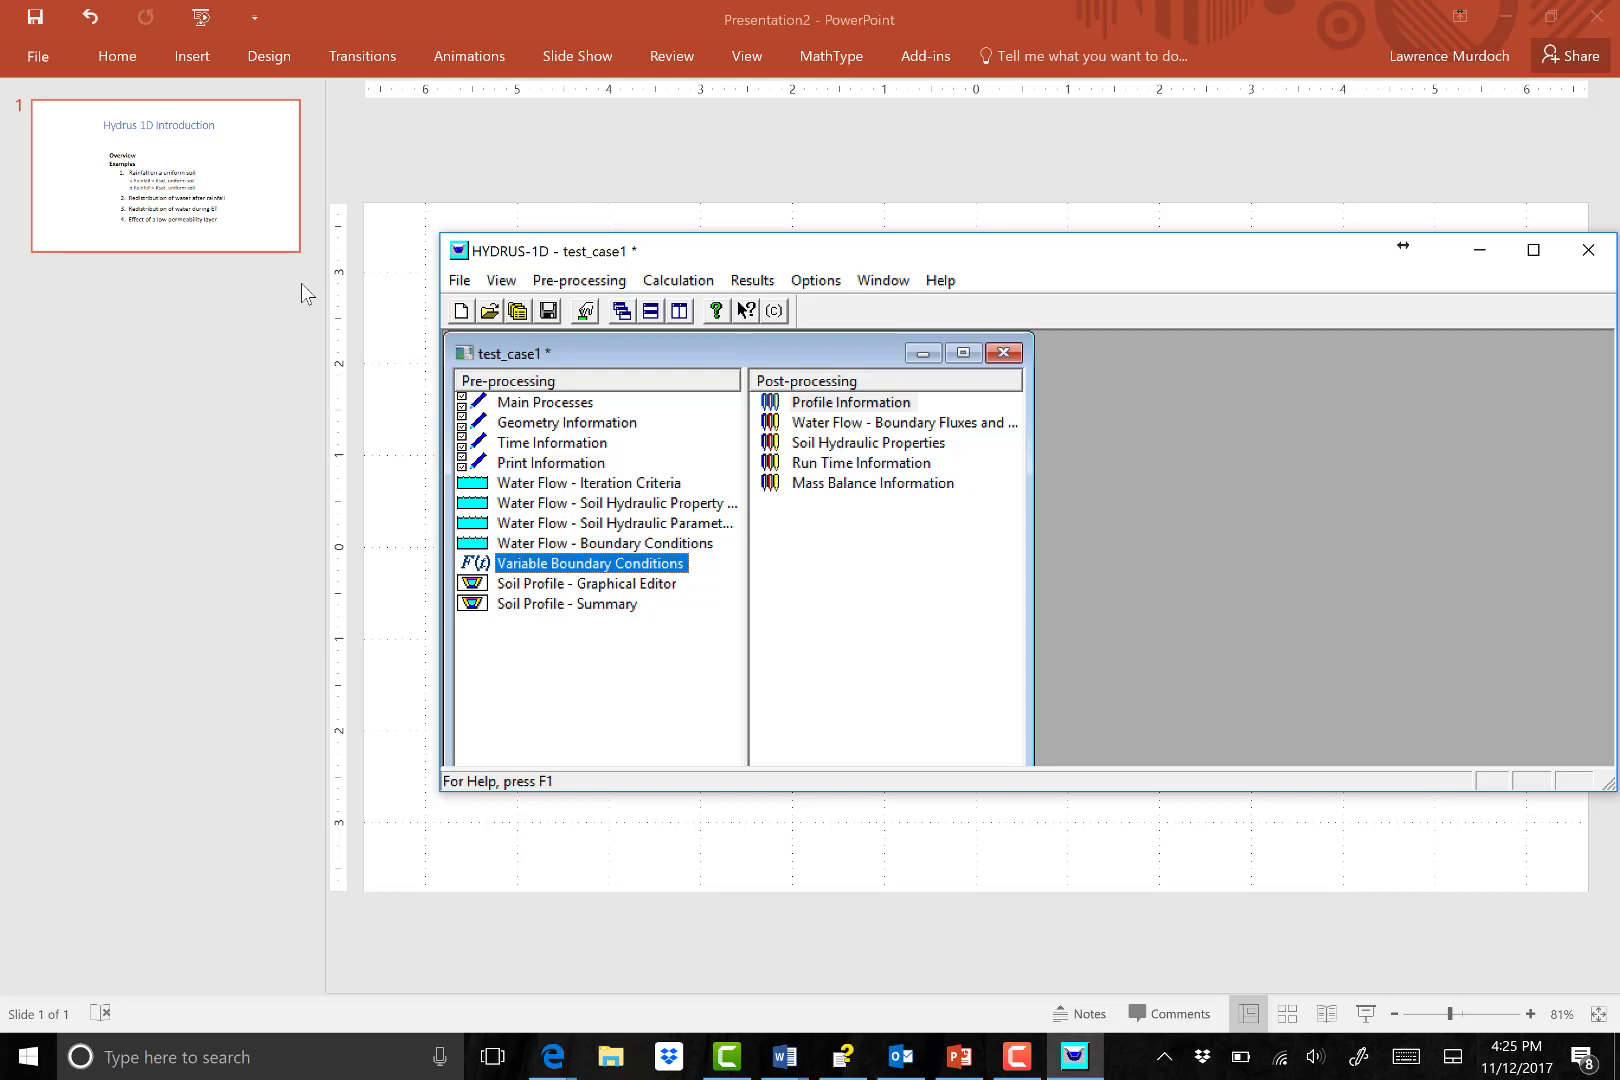
key("Return")
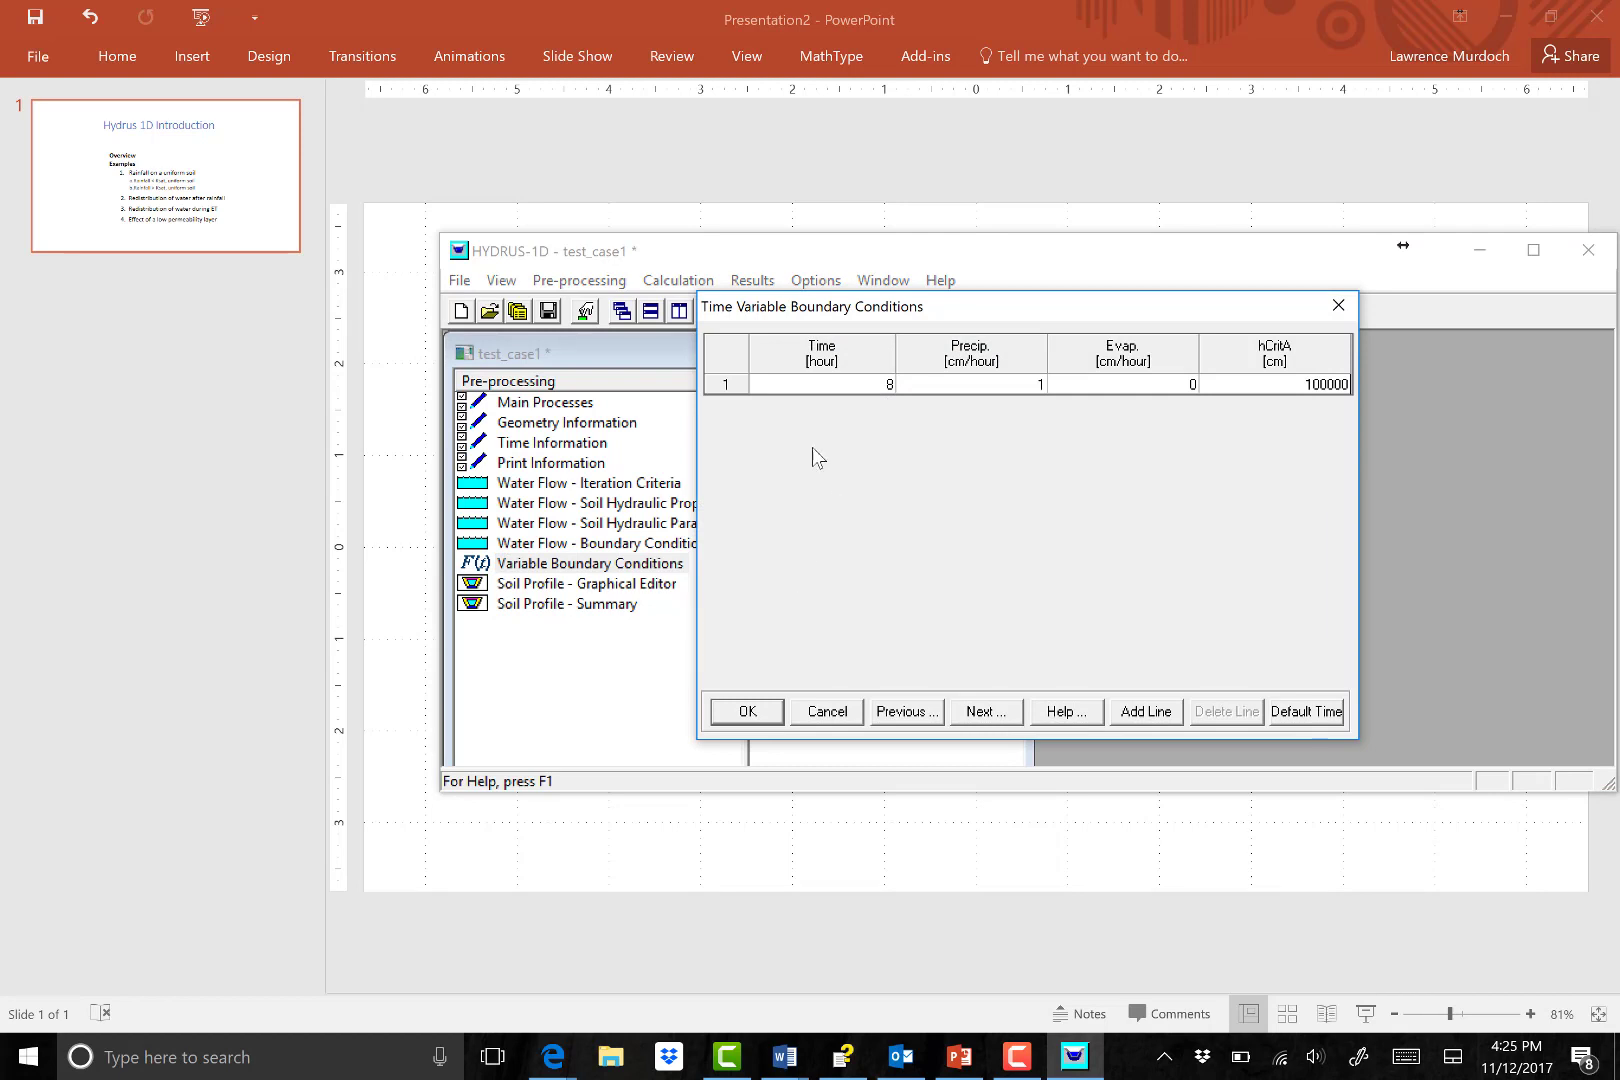
left_click(1136, 712)
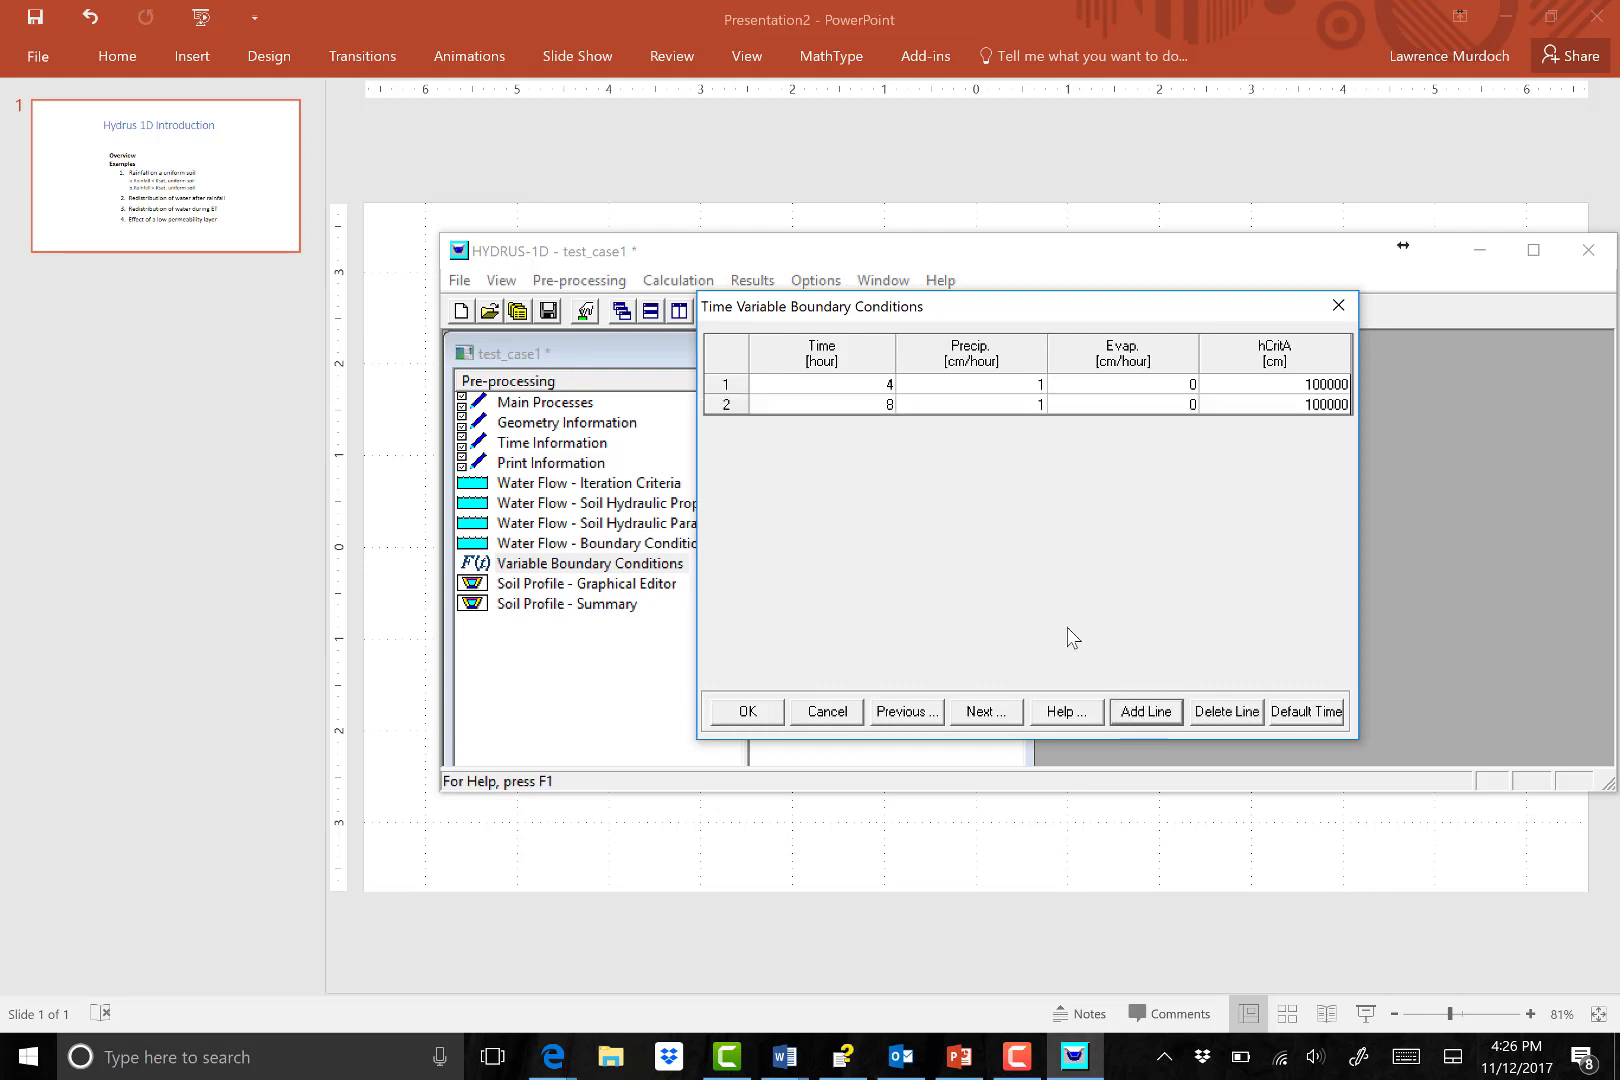
left_click(851, 386)
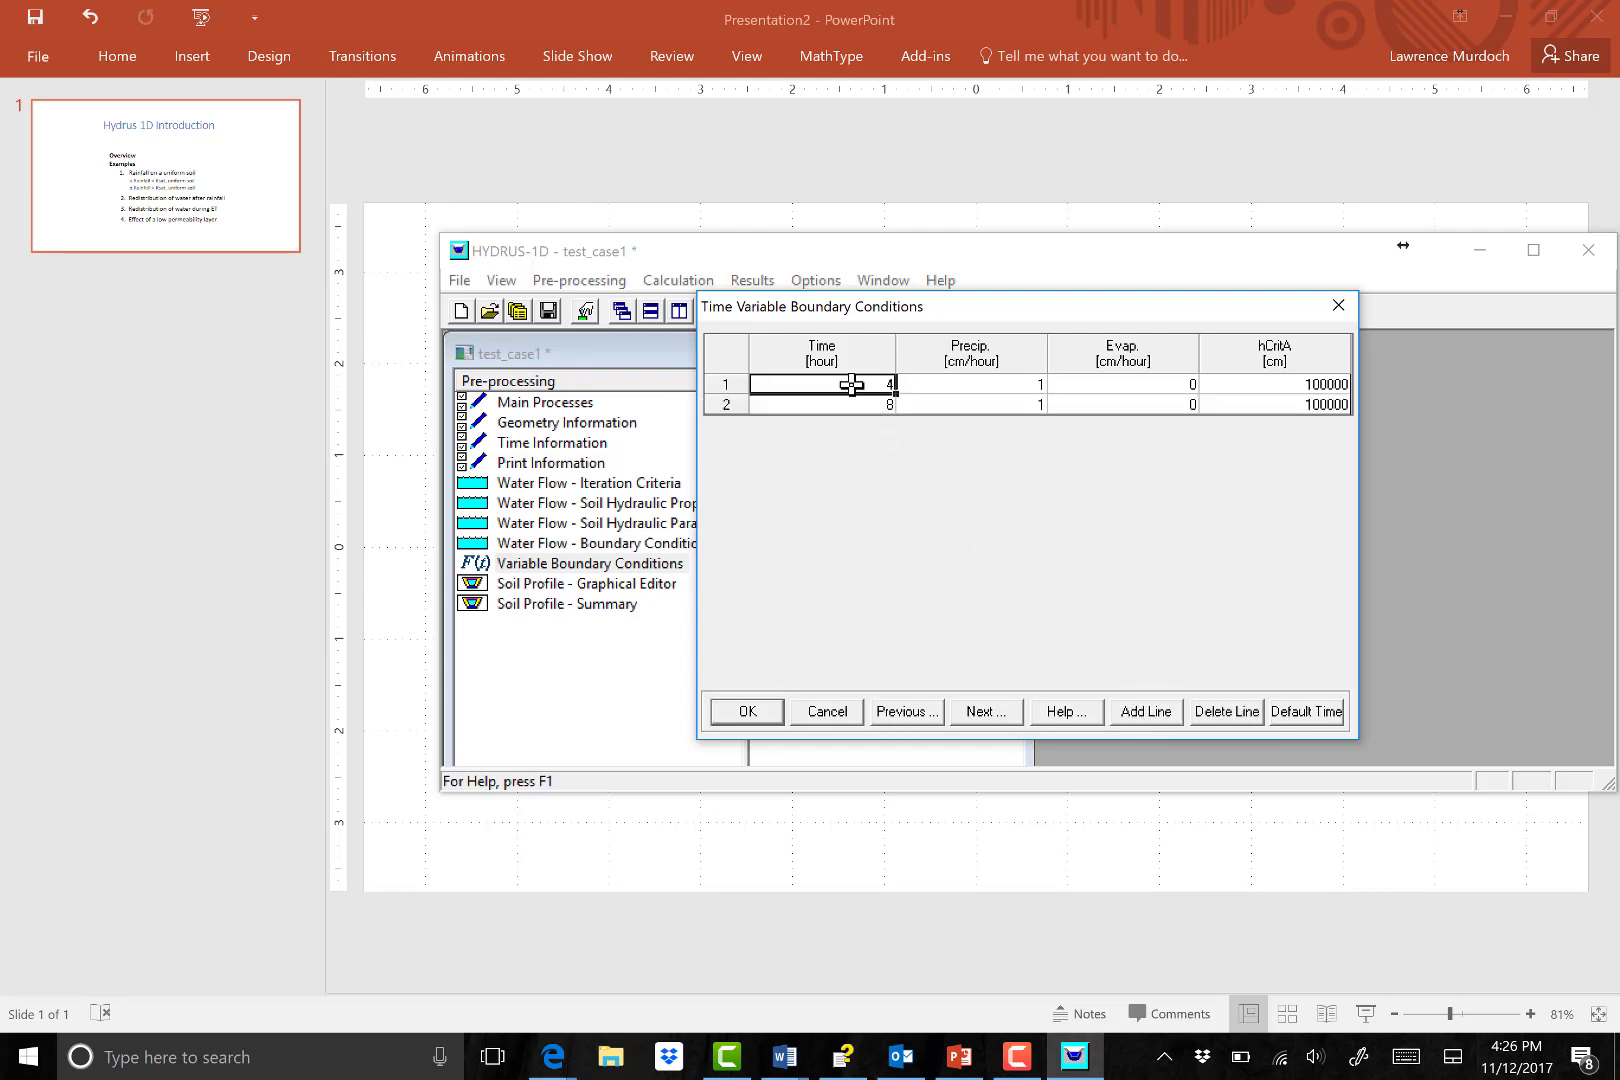
type("8")
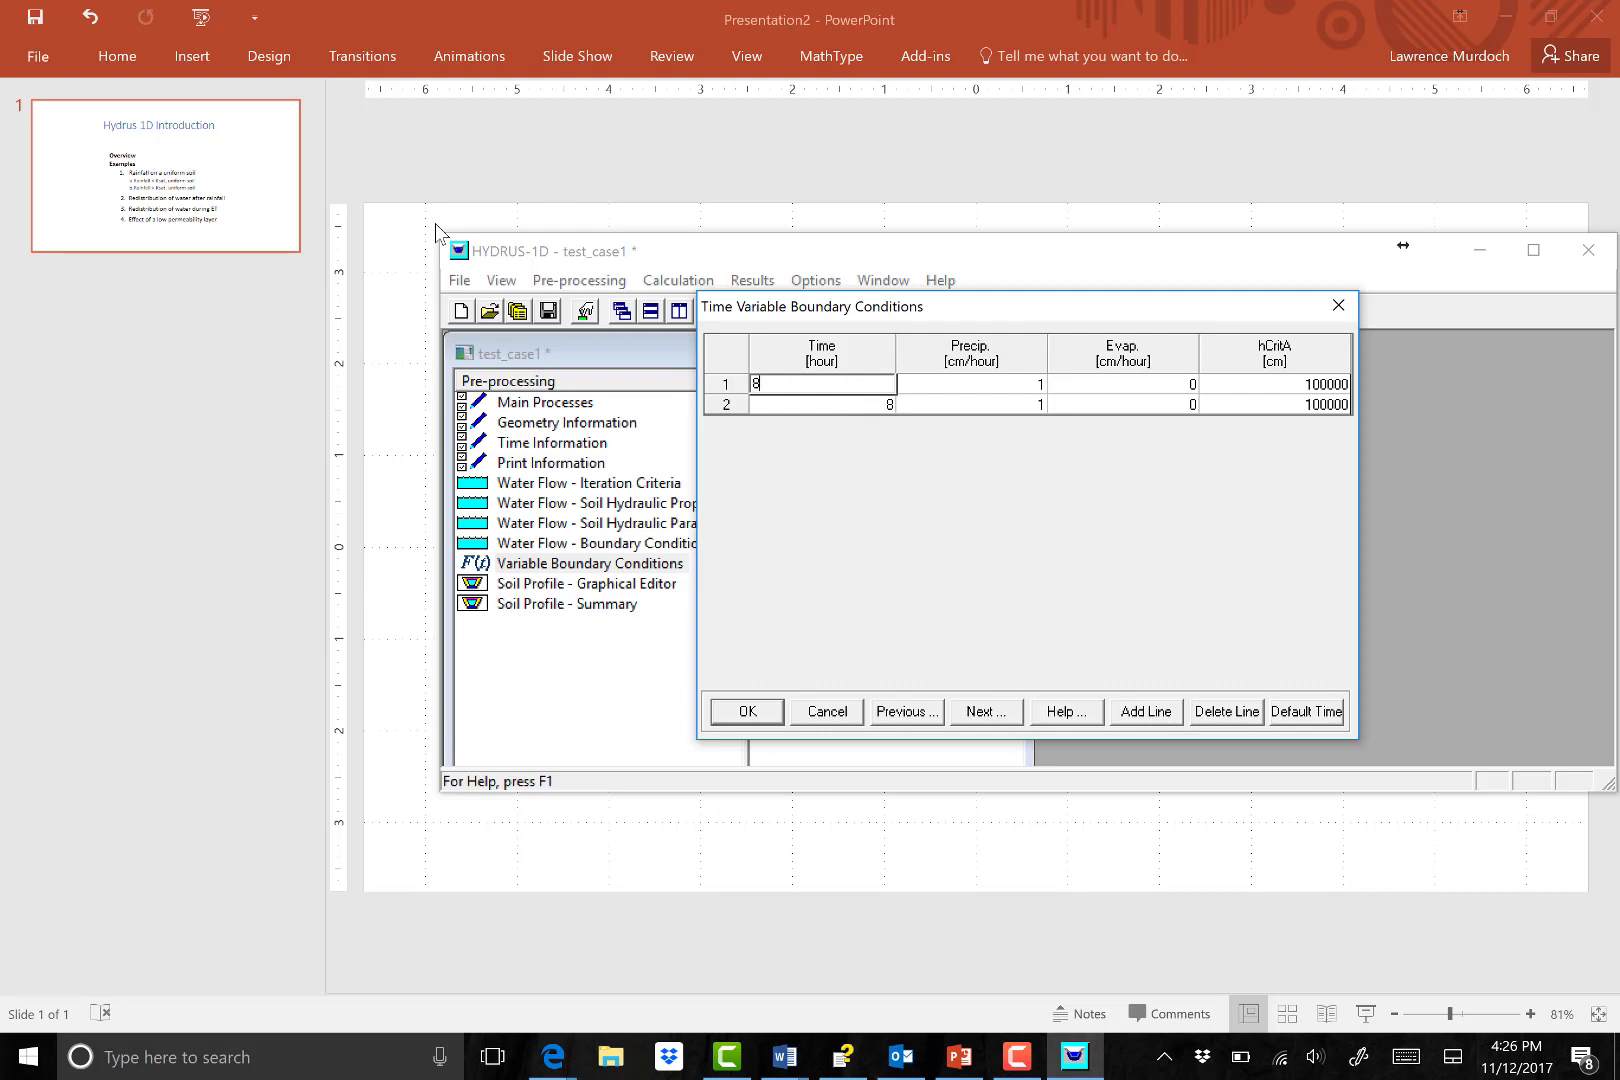
left_click(938, 387)
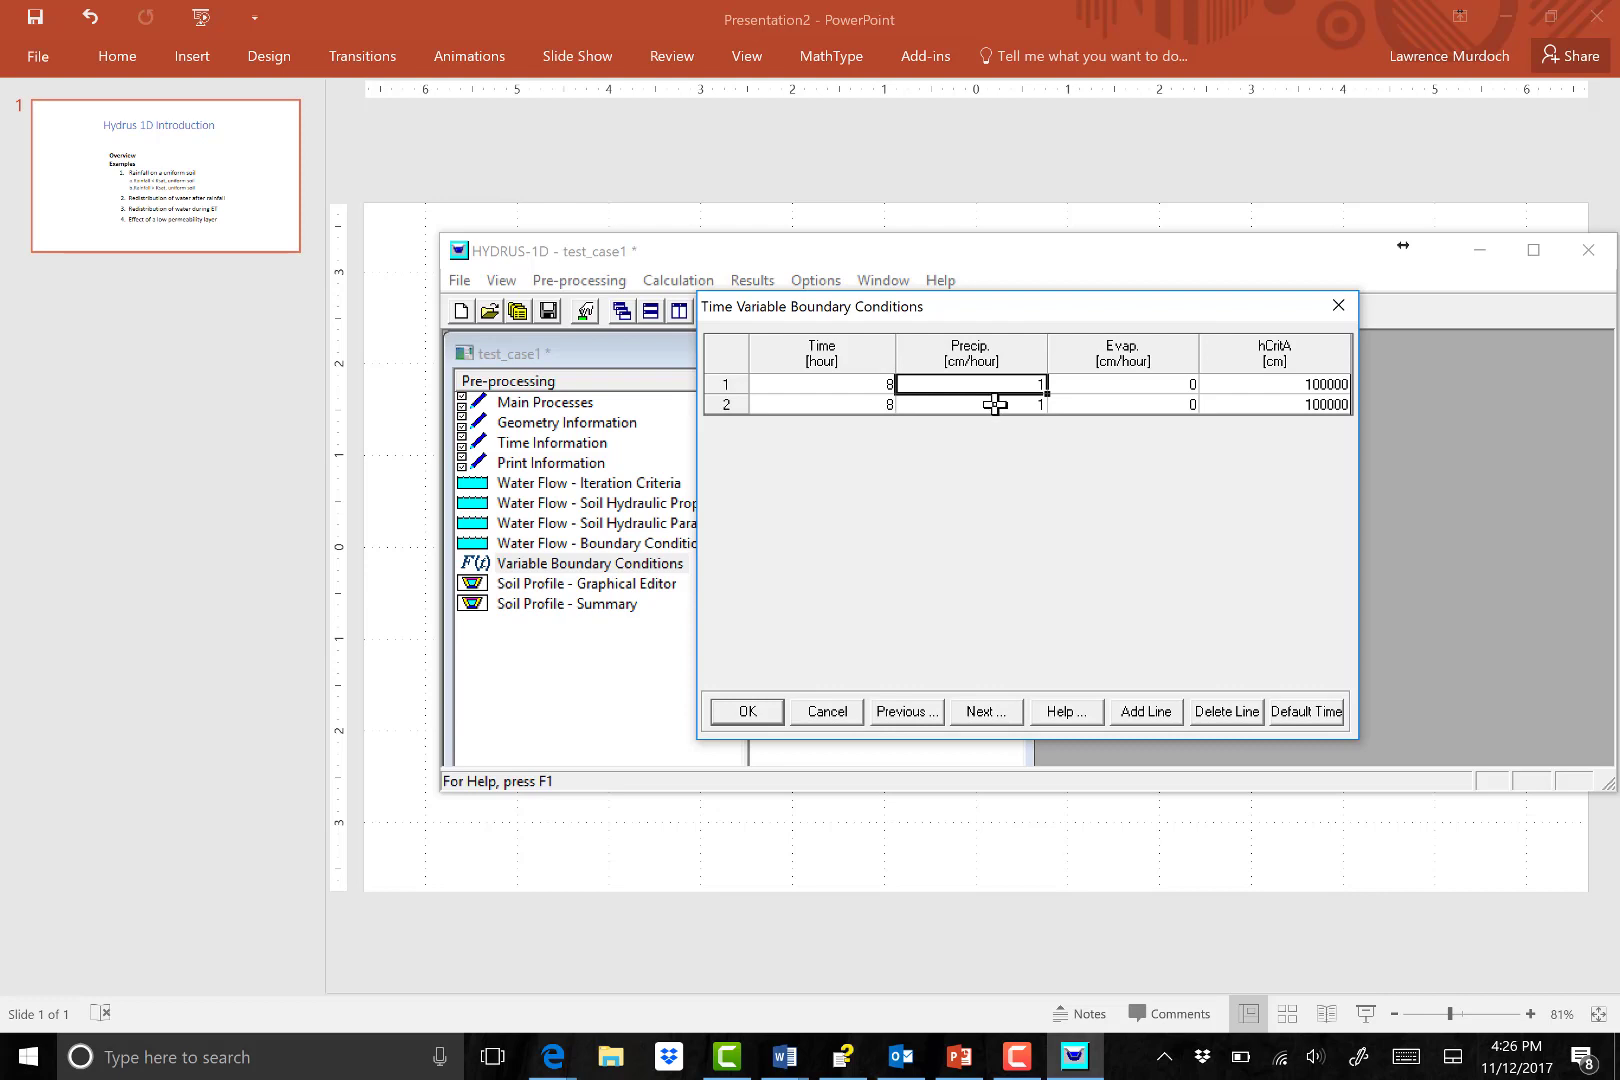
left_click(862, 405)
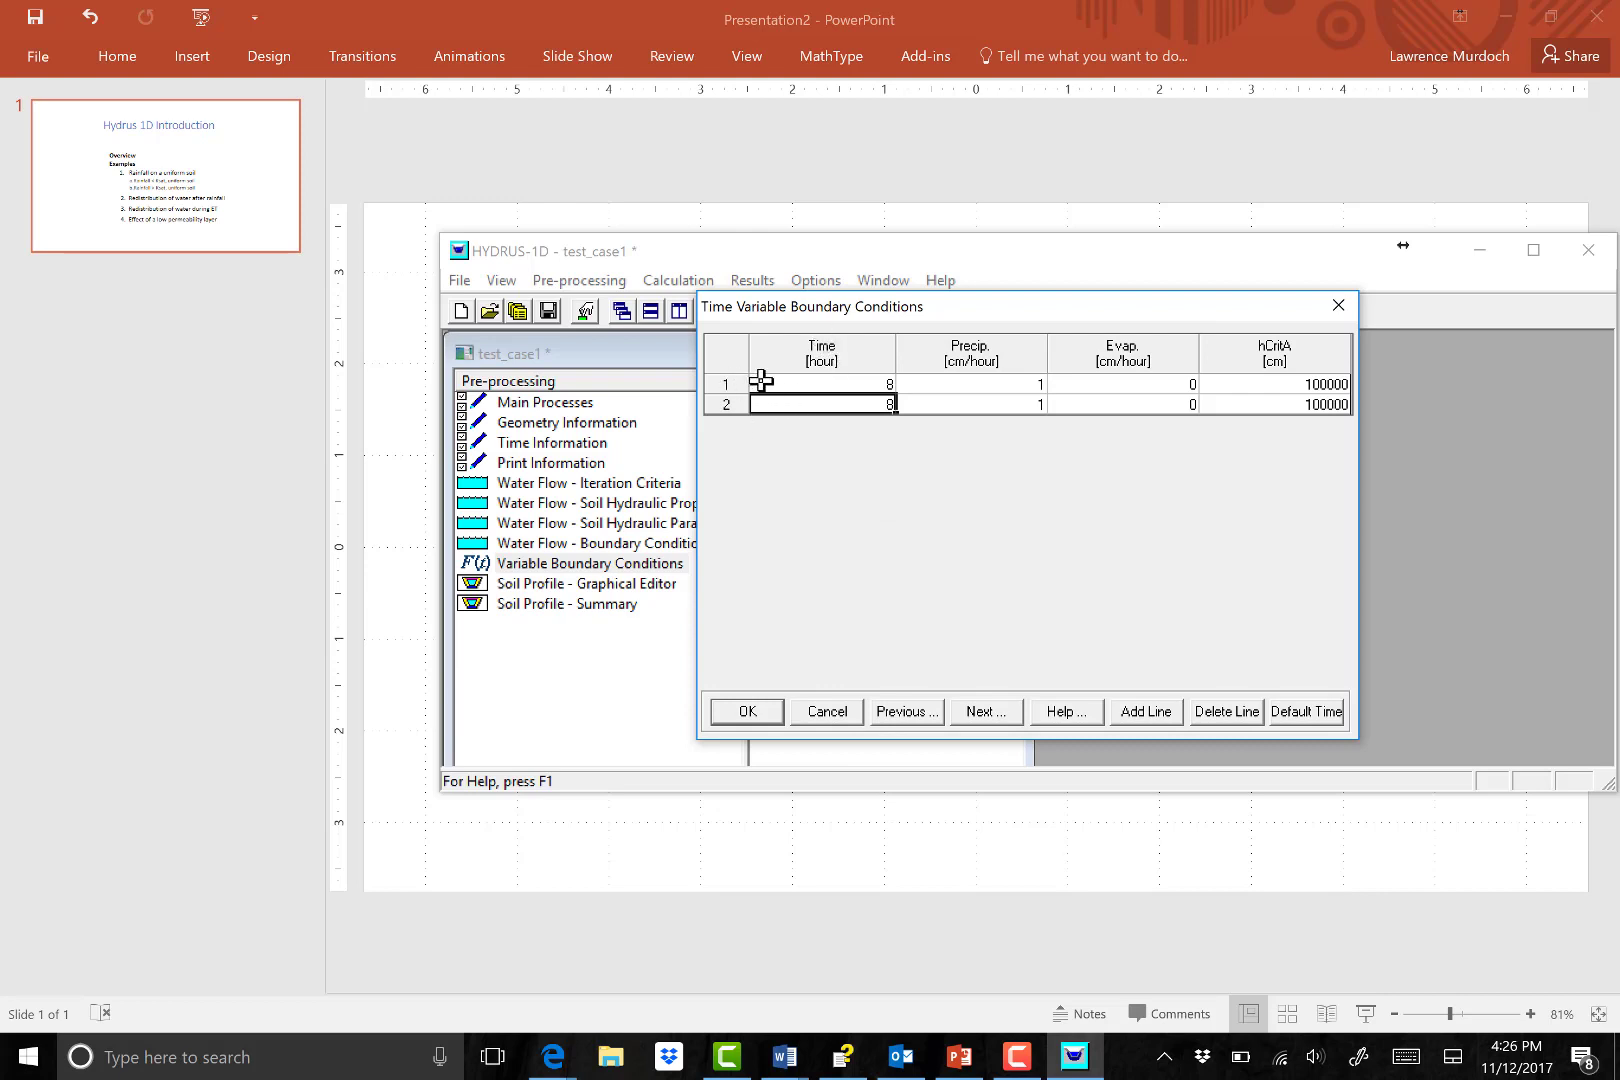
left_click(840, 382)
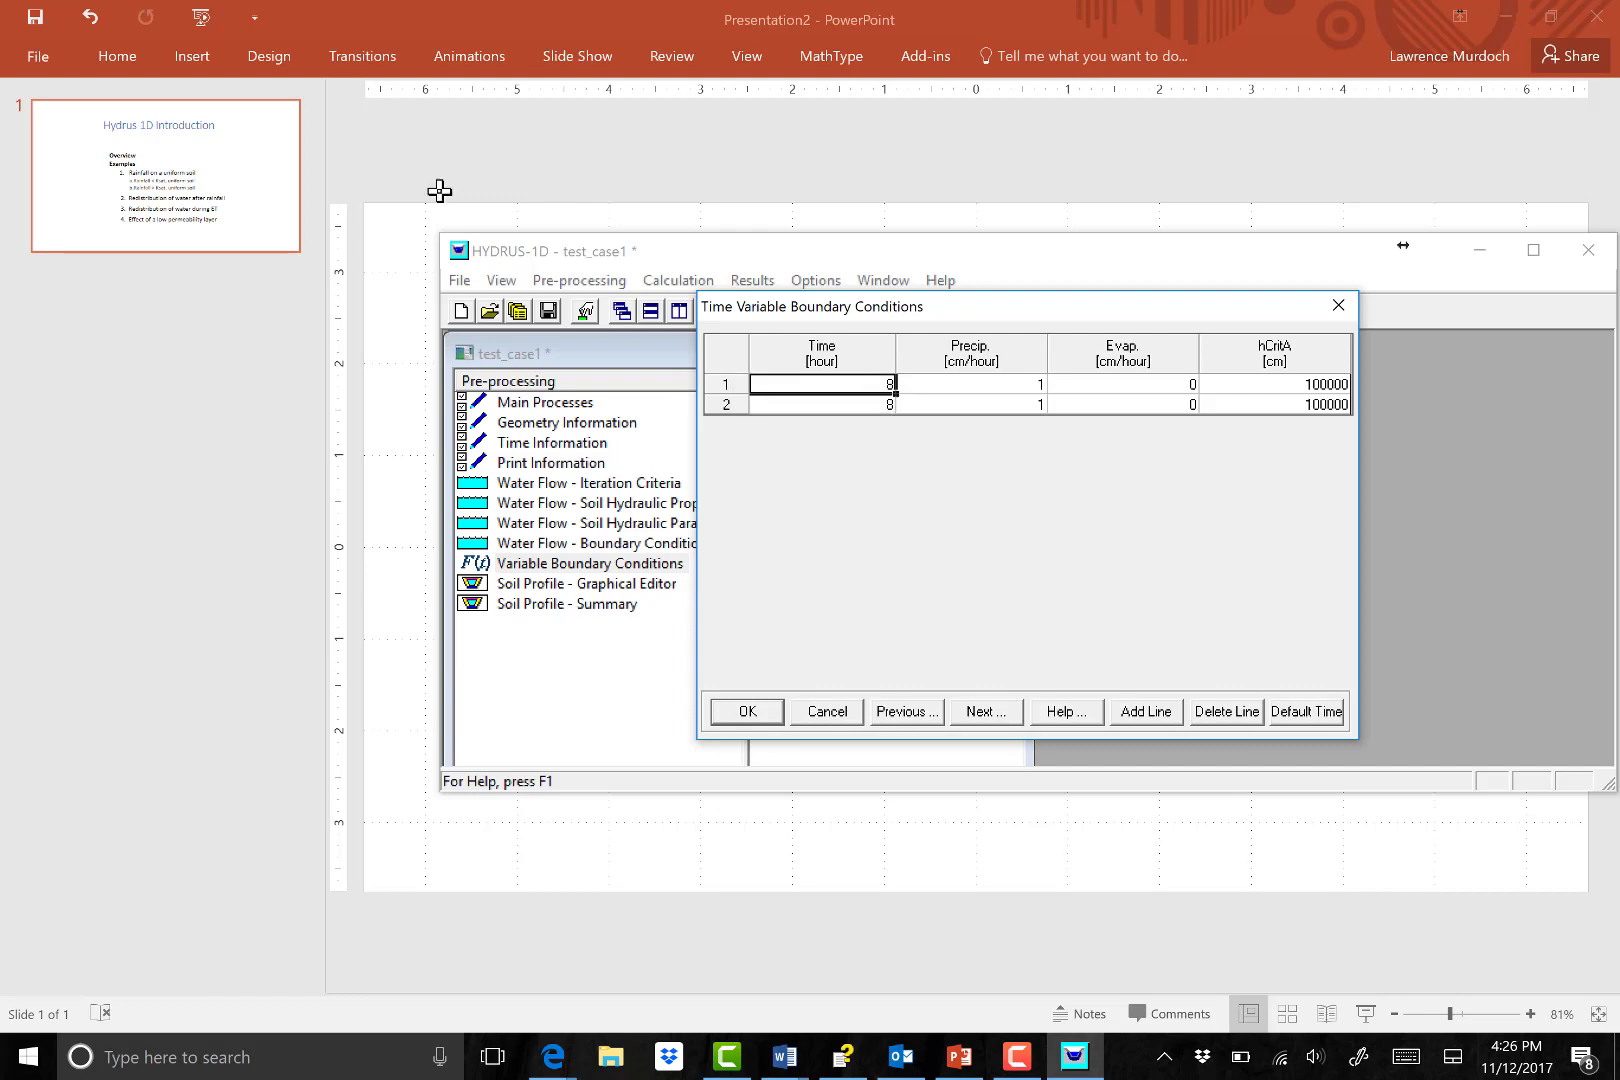
Set the second boundary record's time to 16 hours and its precipitation to 0 cm/hour.
left_click(806, 403)
type("16")
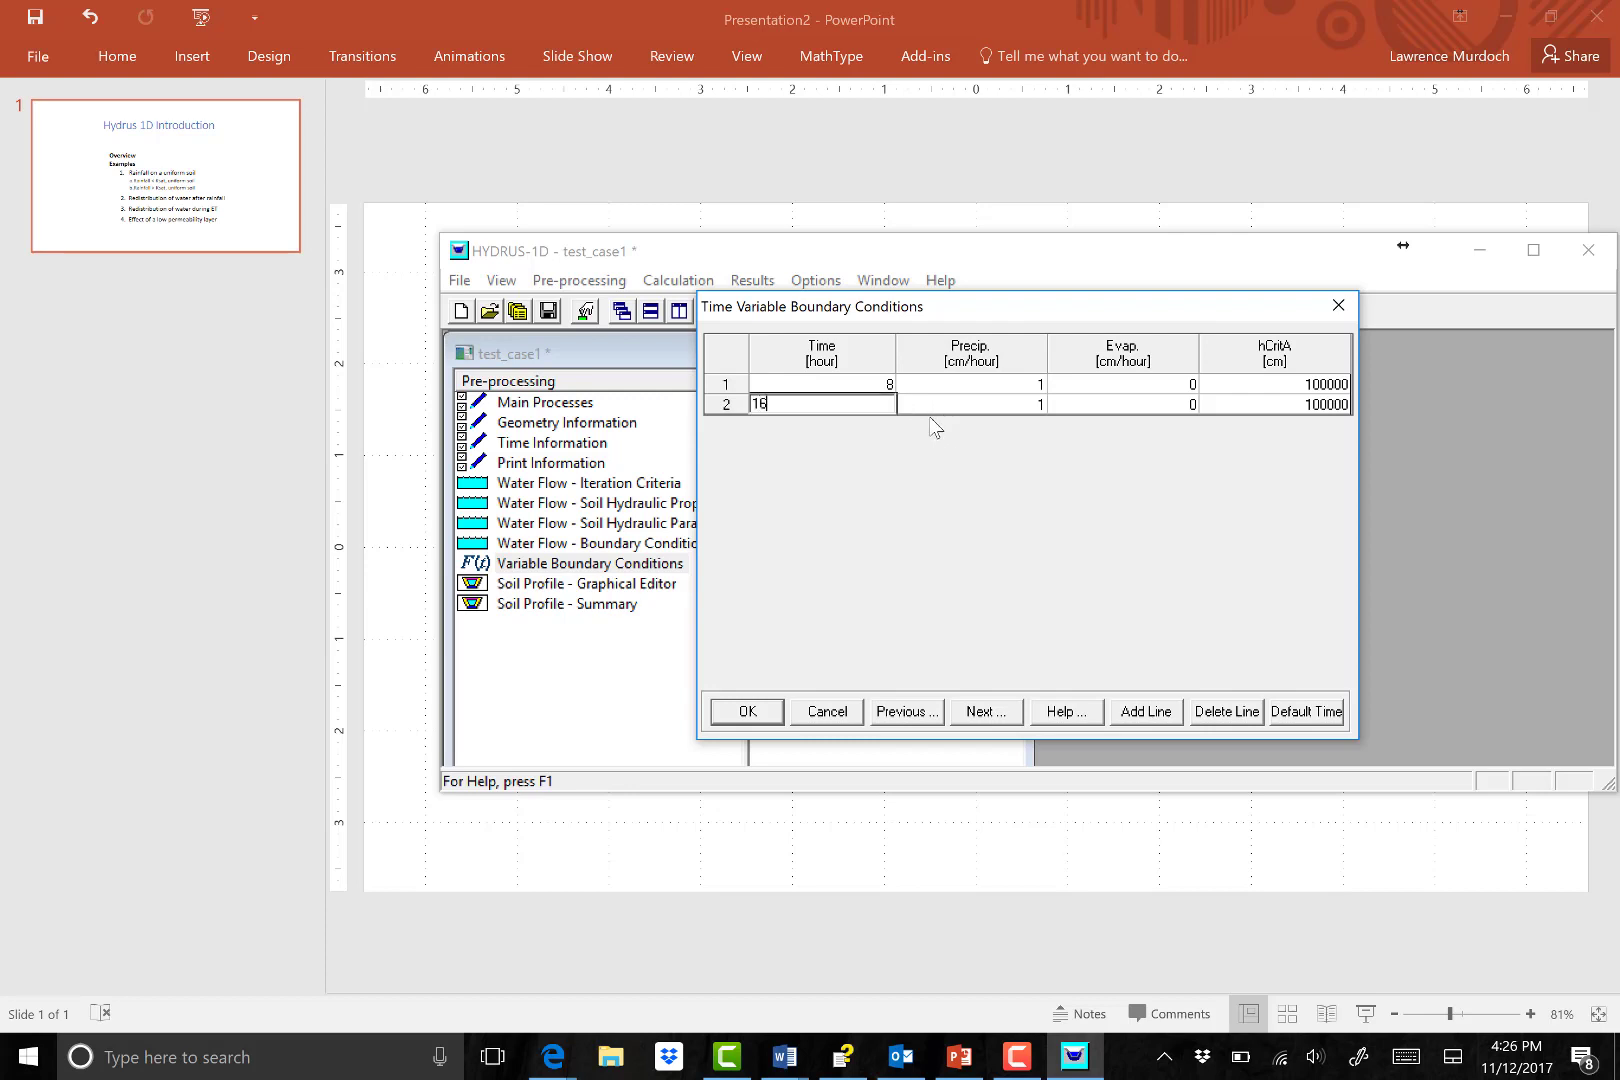
key("Tab")
type("0")
key("Tab")
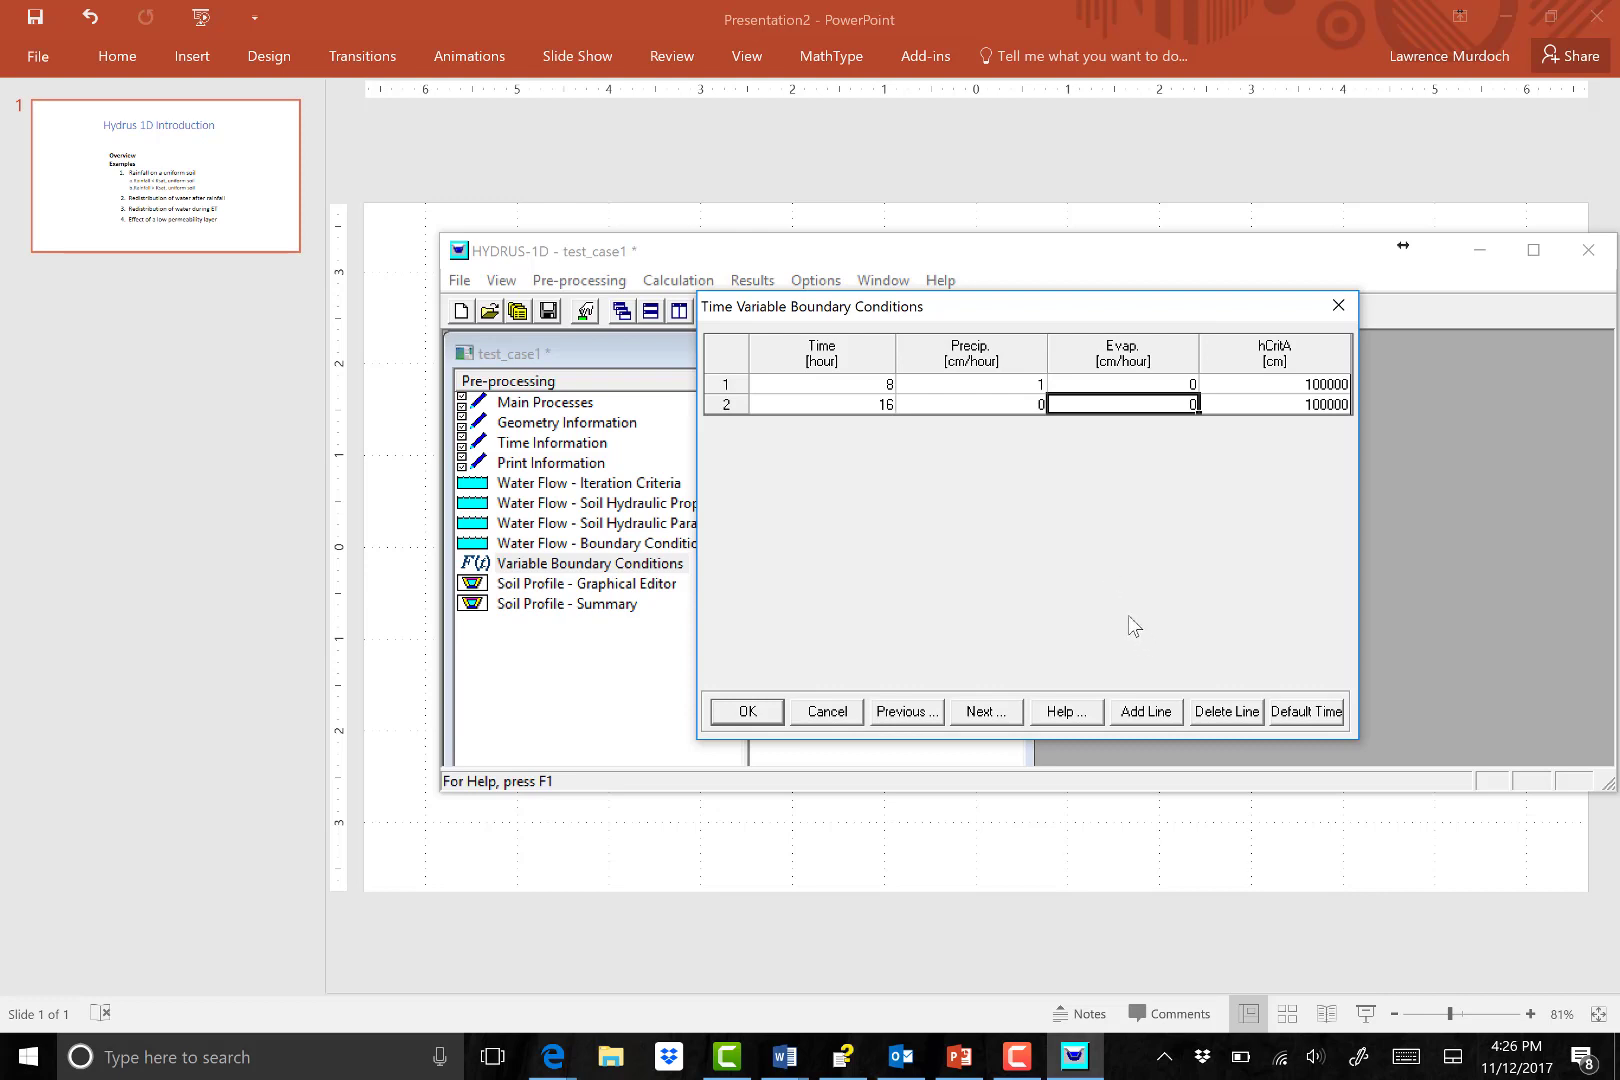
Accept the boundary records and soil profile summary without running PROFILE, then save the input data and run the HYDRUS-1D calculation.
left_click(993, 714)
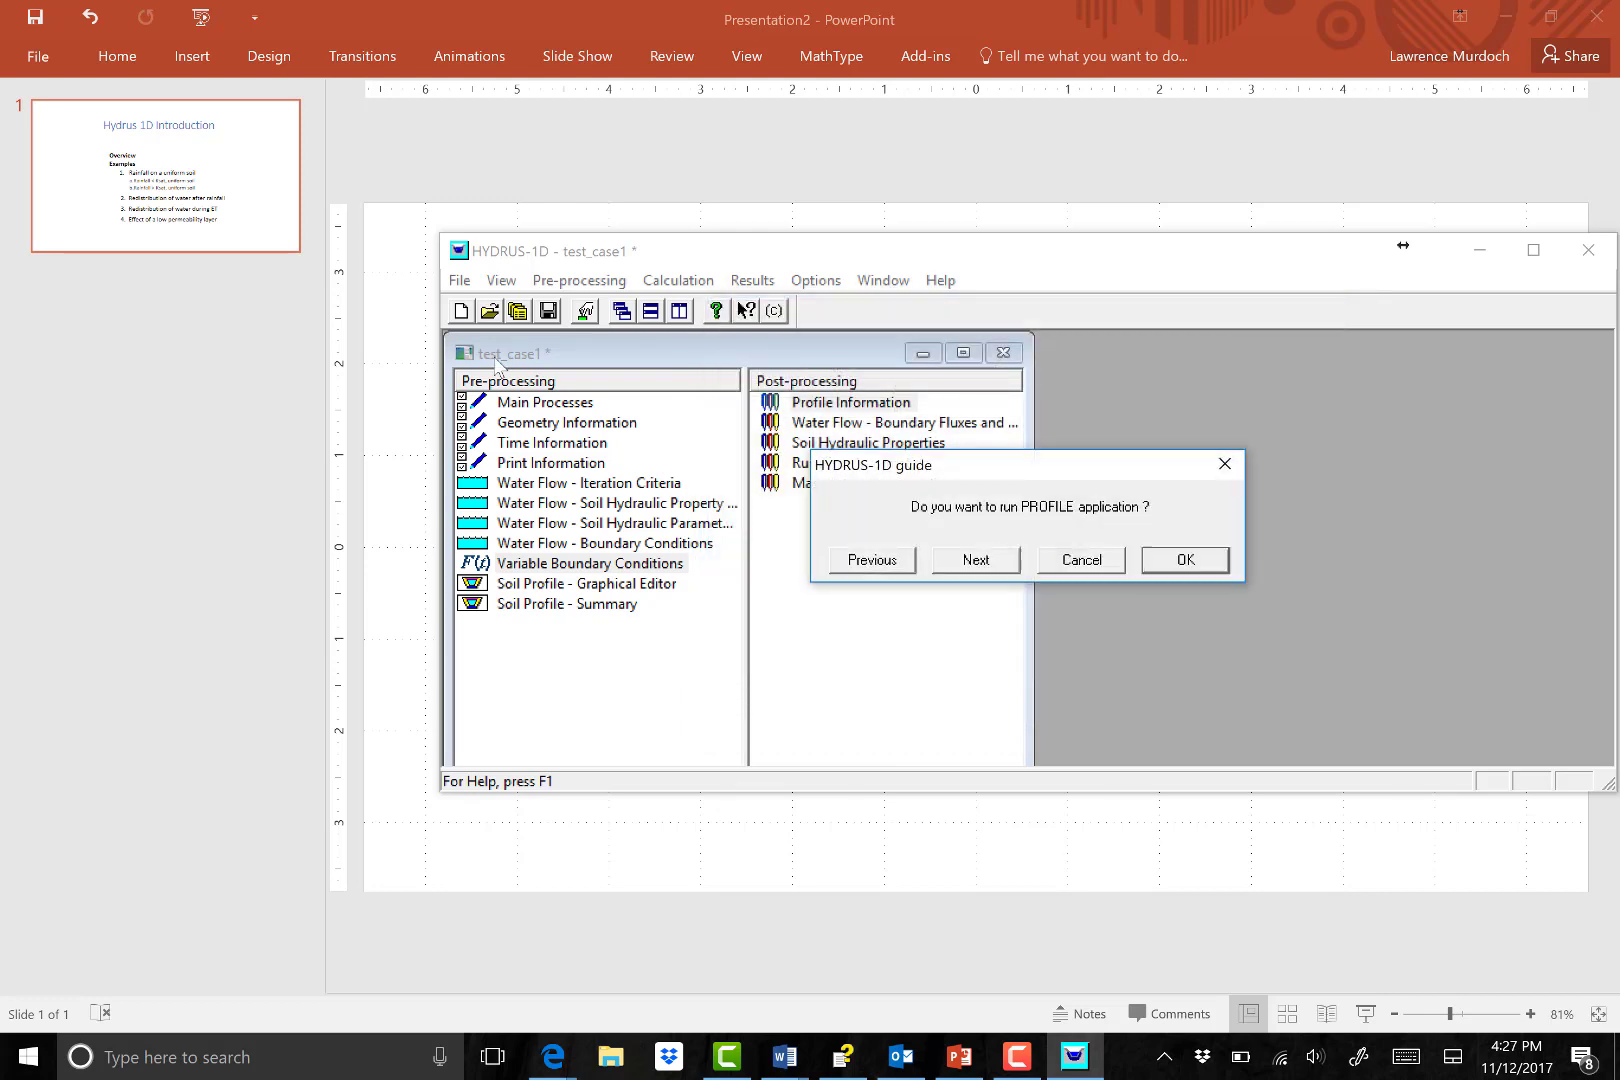
left_click(977, 561)
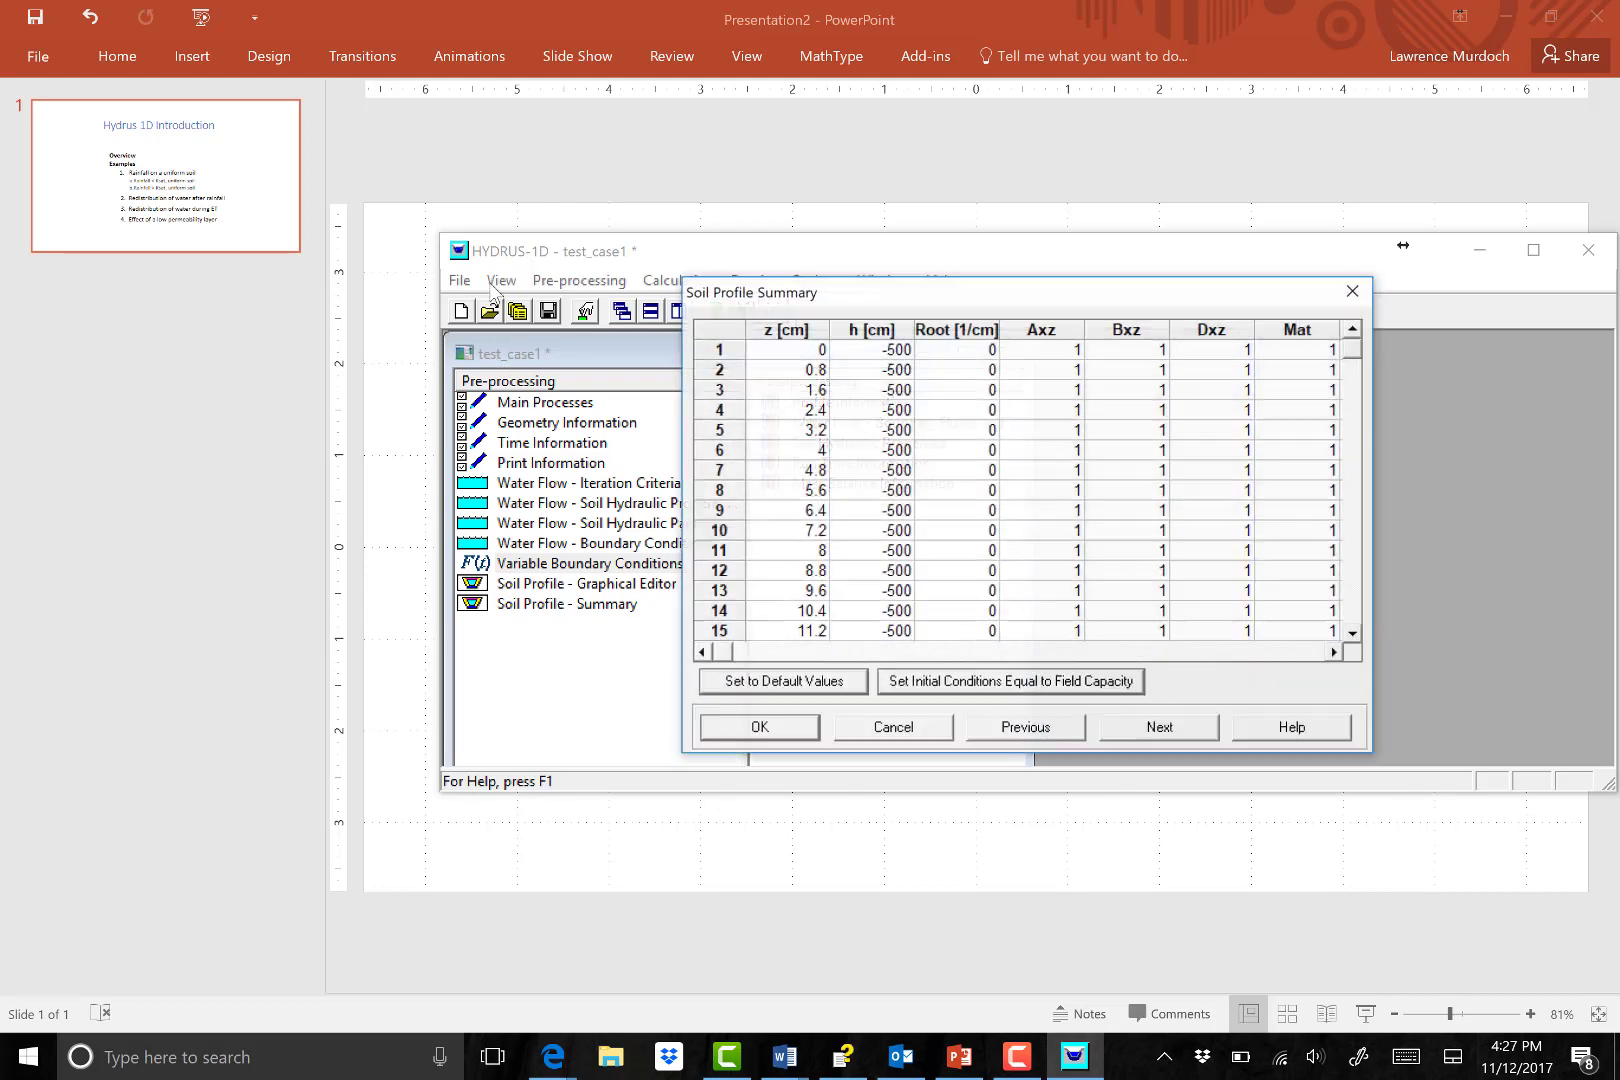
left_click(1165, 729)
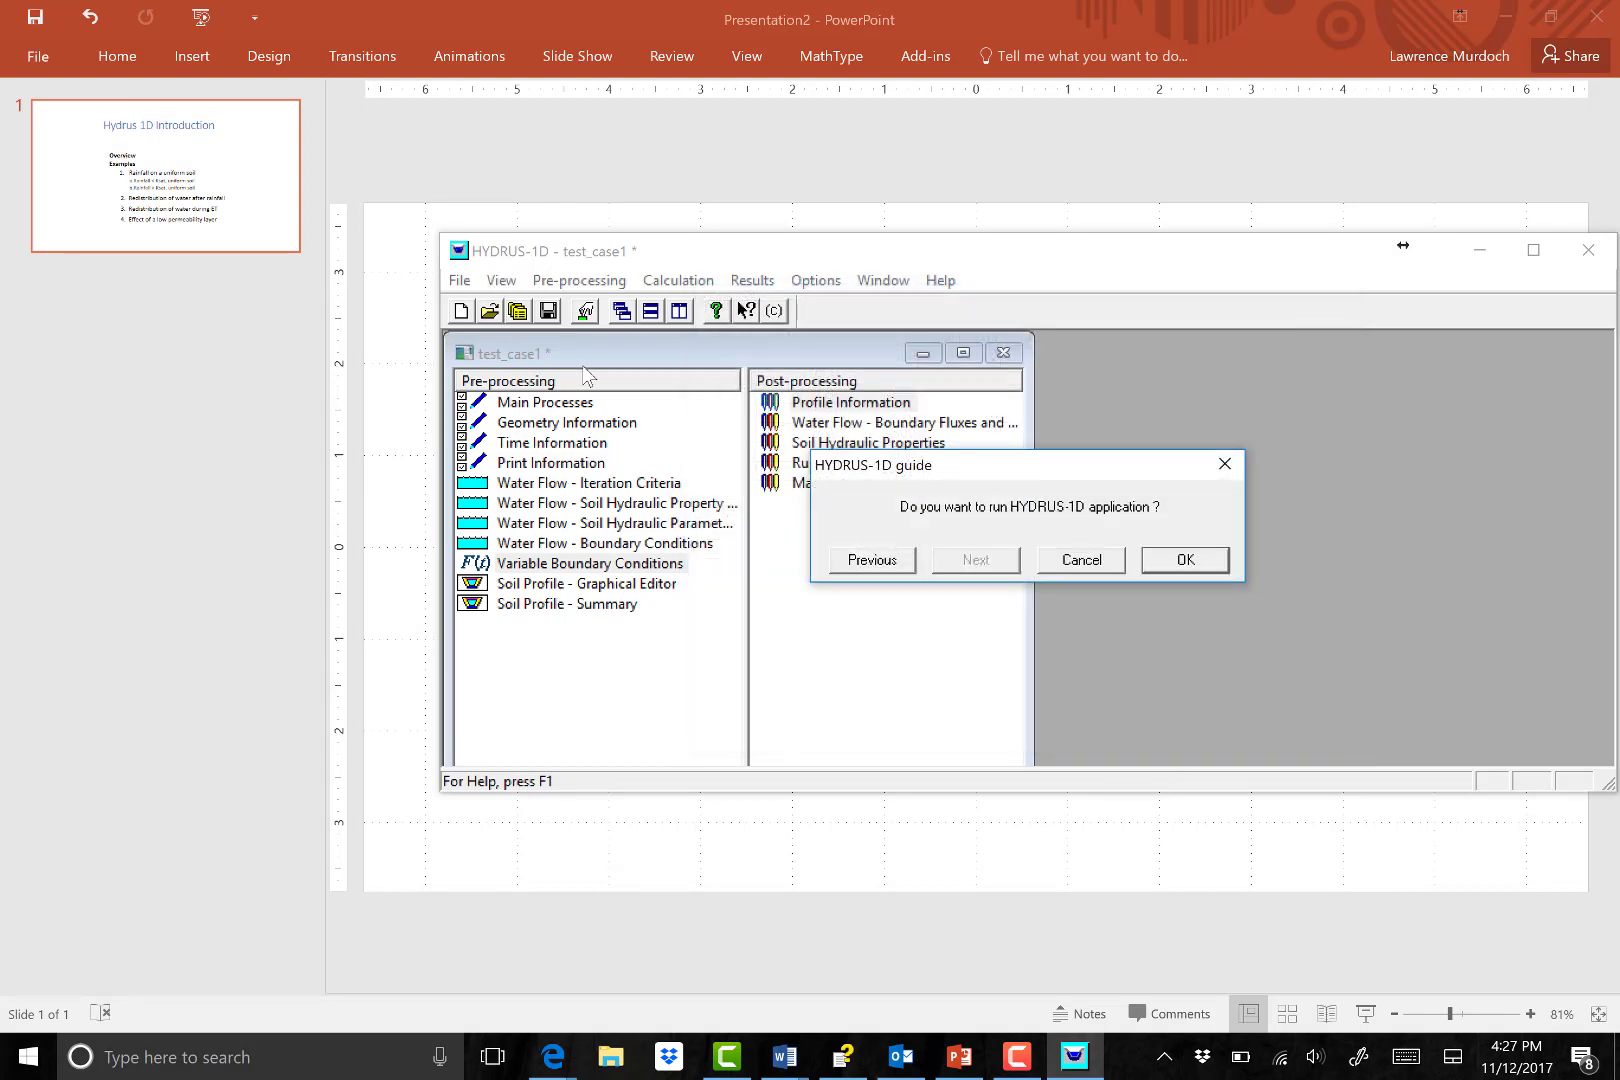
left_click(1192, 560)
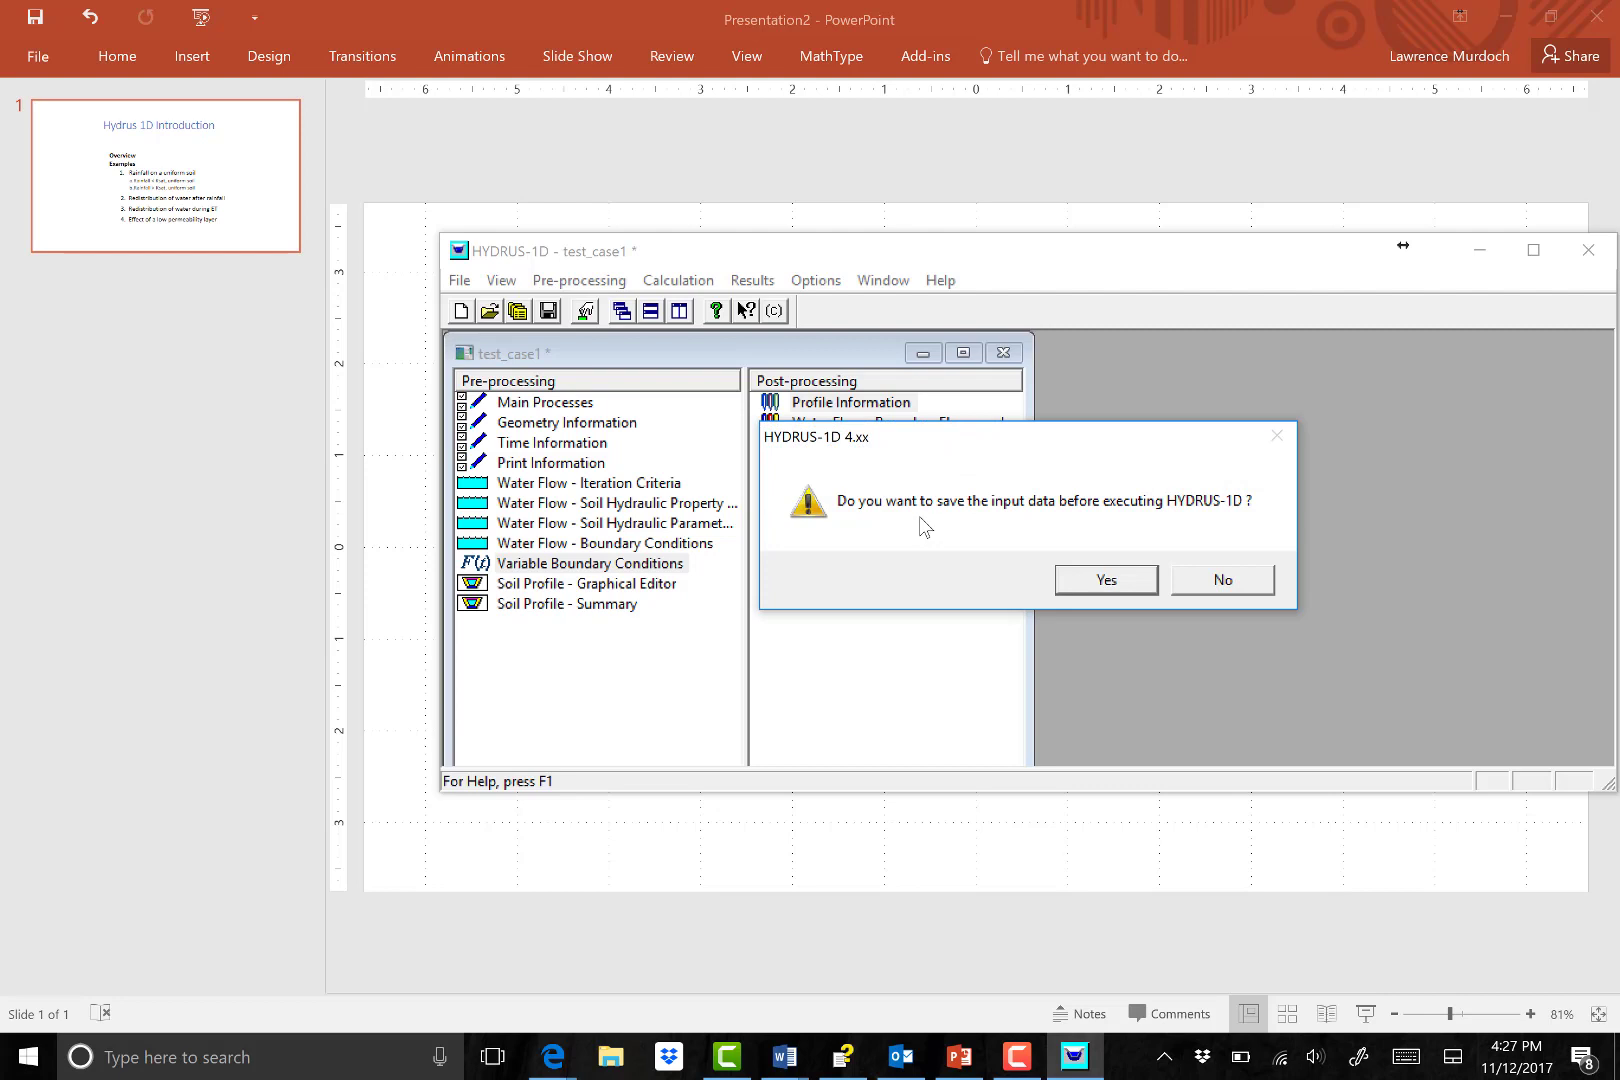
left_click(1096, 584)
left_click(1041, 585)
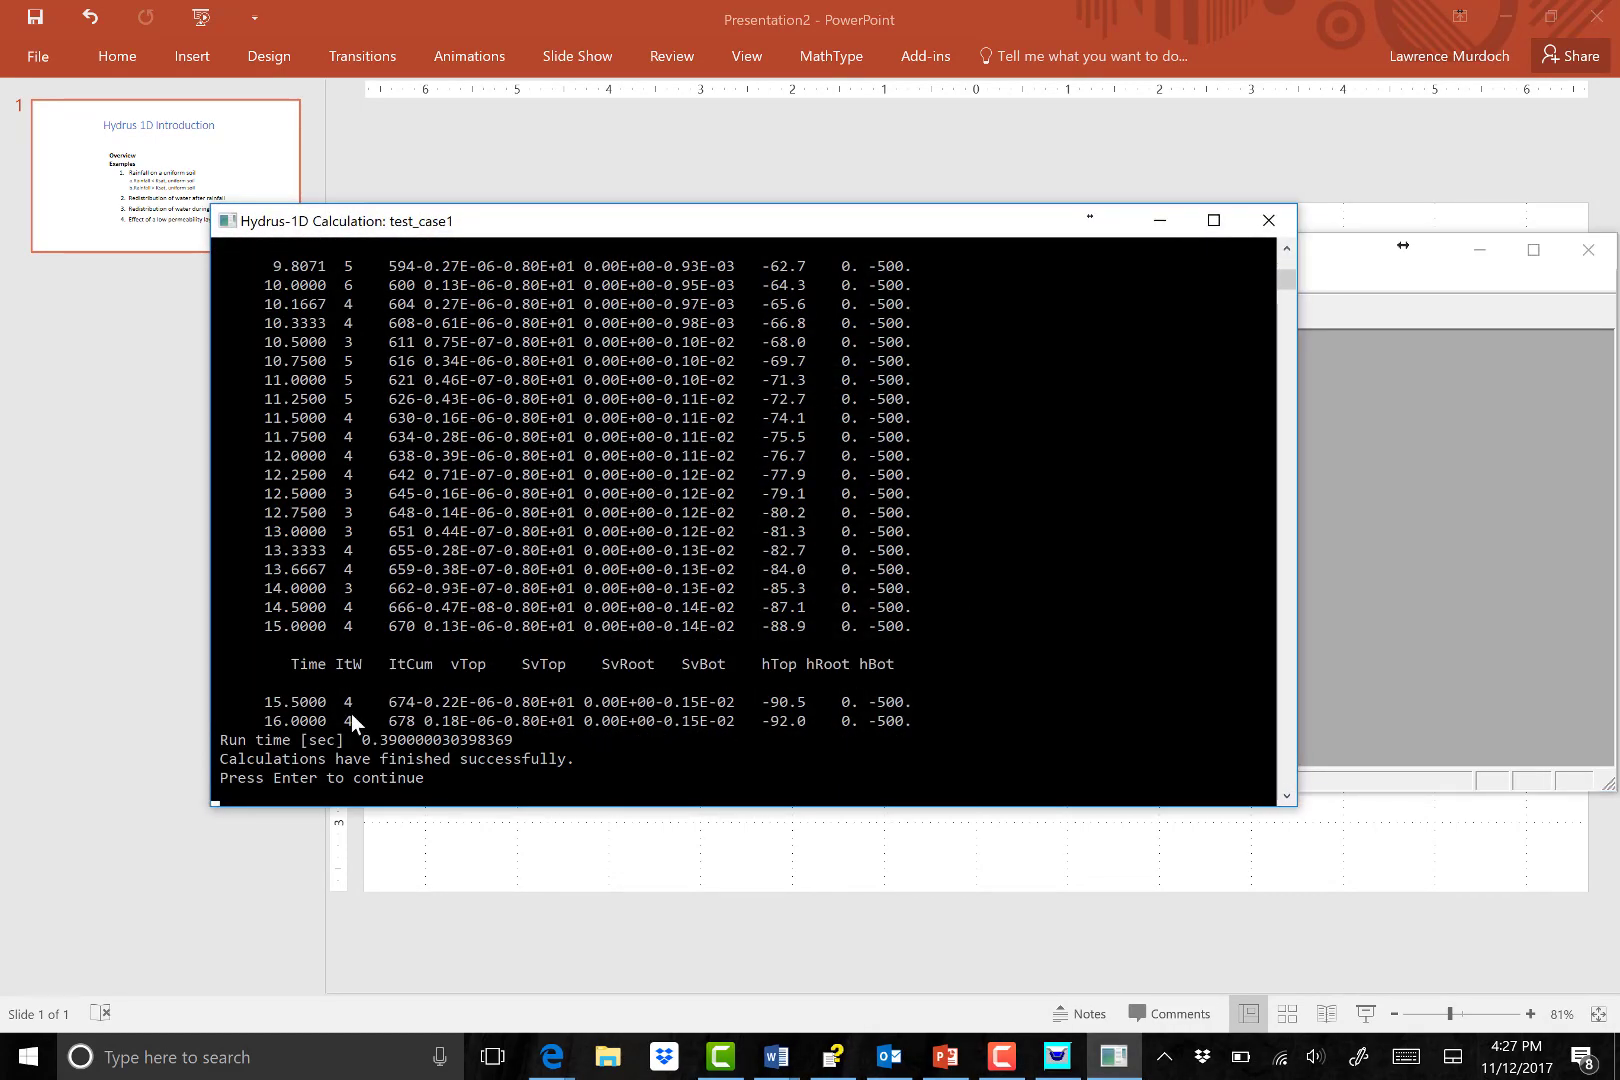
key("Return")
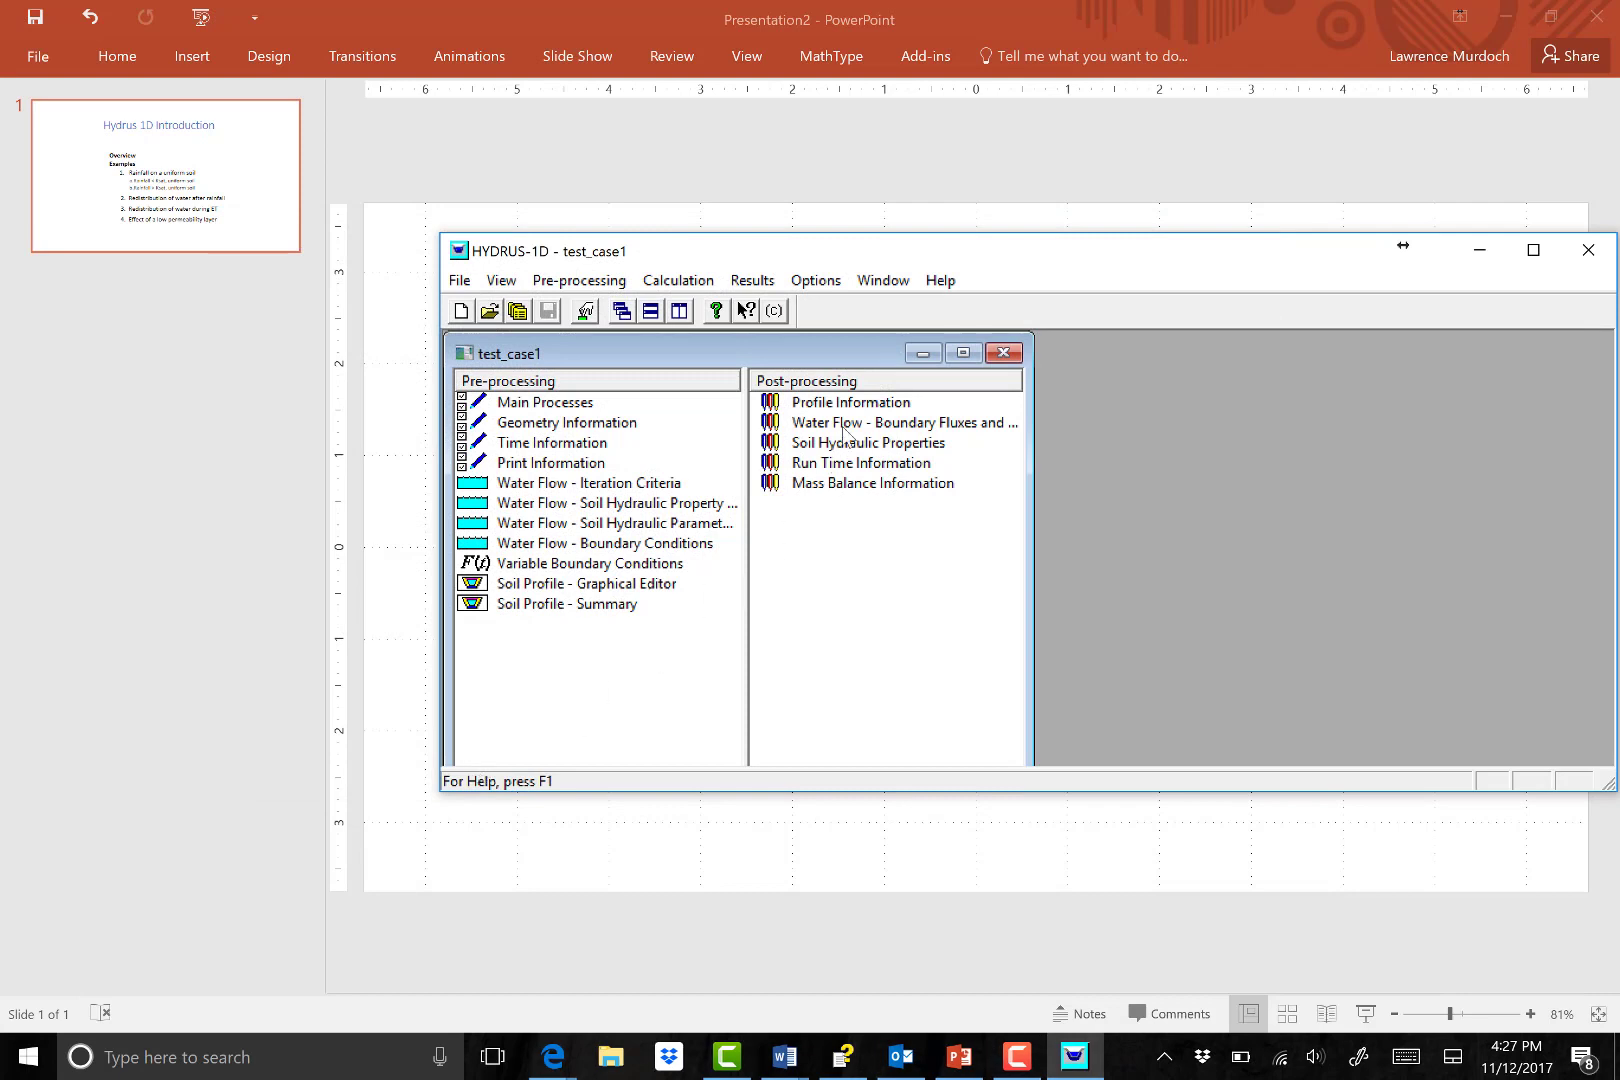
Examine the pressure head profile against depth for the redistribution run.
left_click(848, 402)
double_click(851, 405)
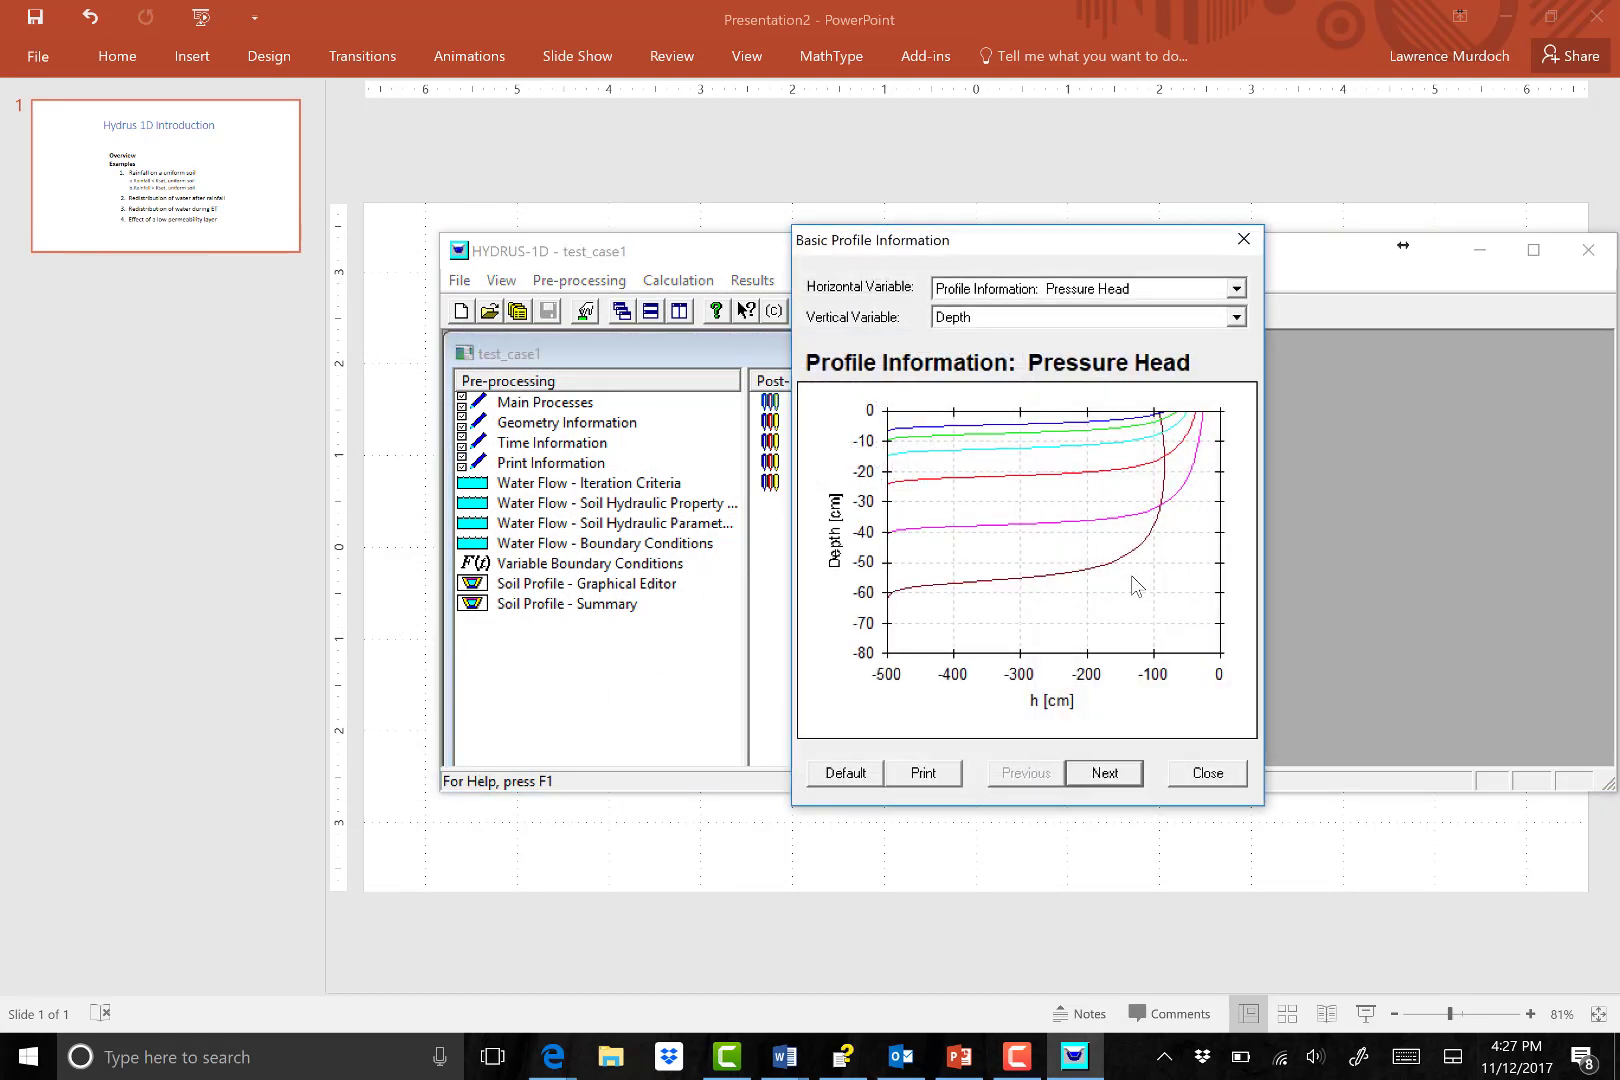
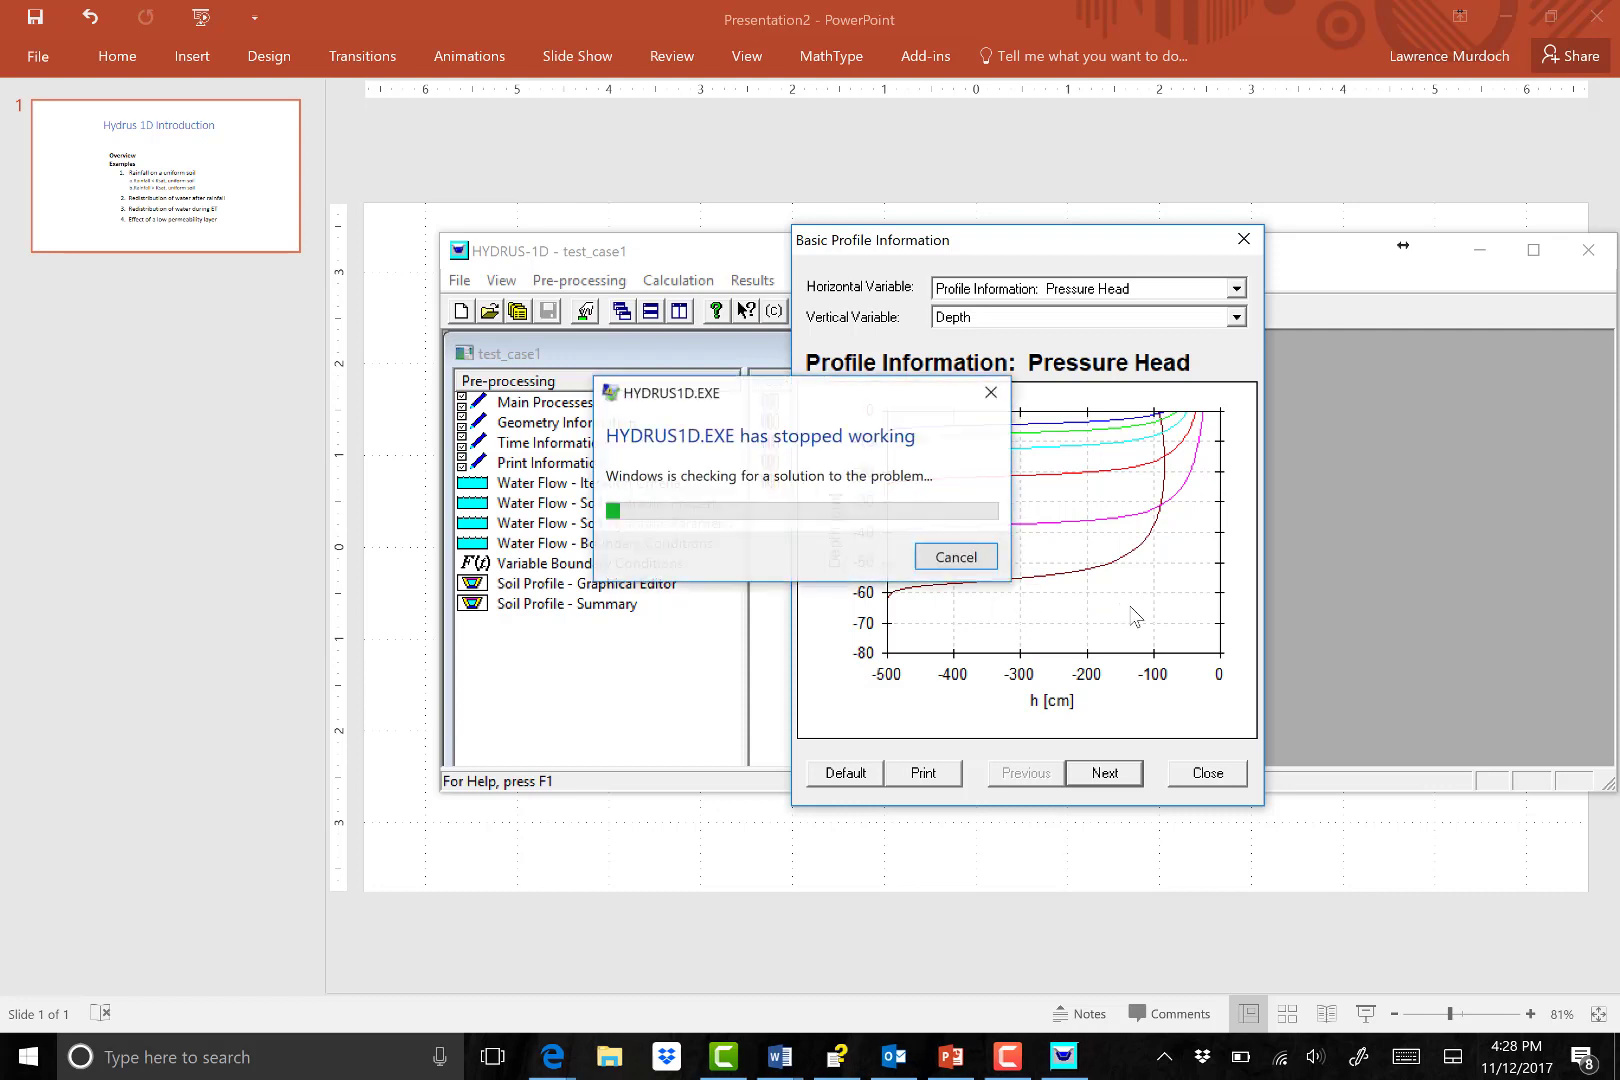
Dismiss the HYDRUS1D.EXE crash dialog and relaunch Hydrus-1D 4.xx.
left_click(957, 558)
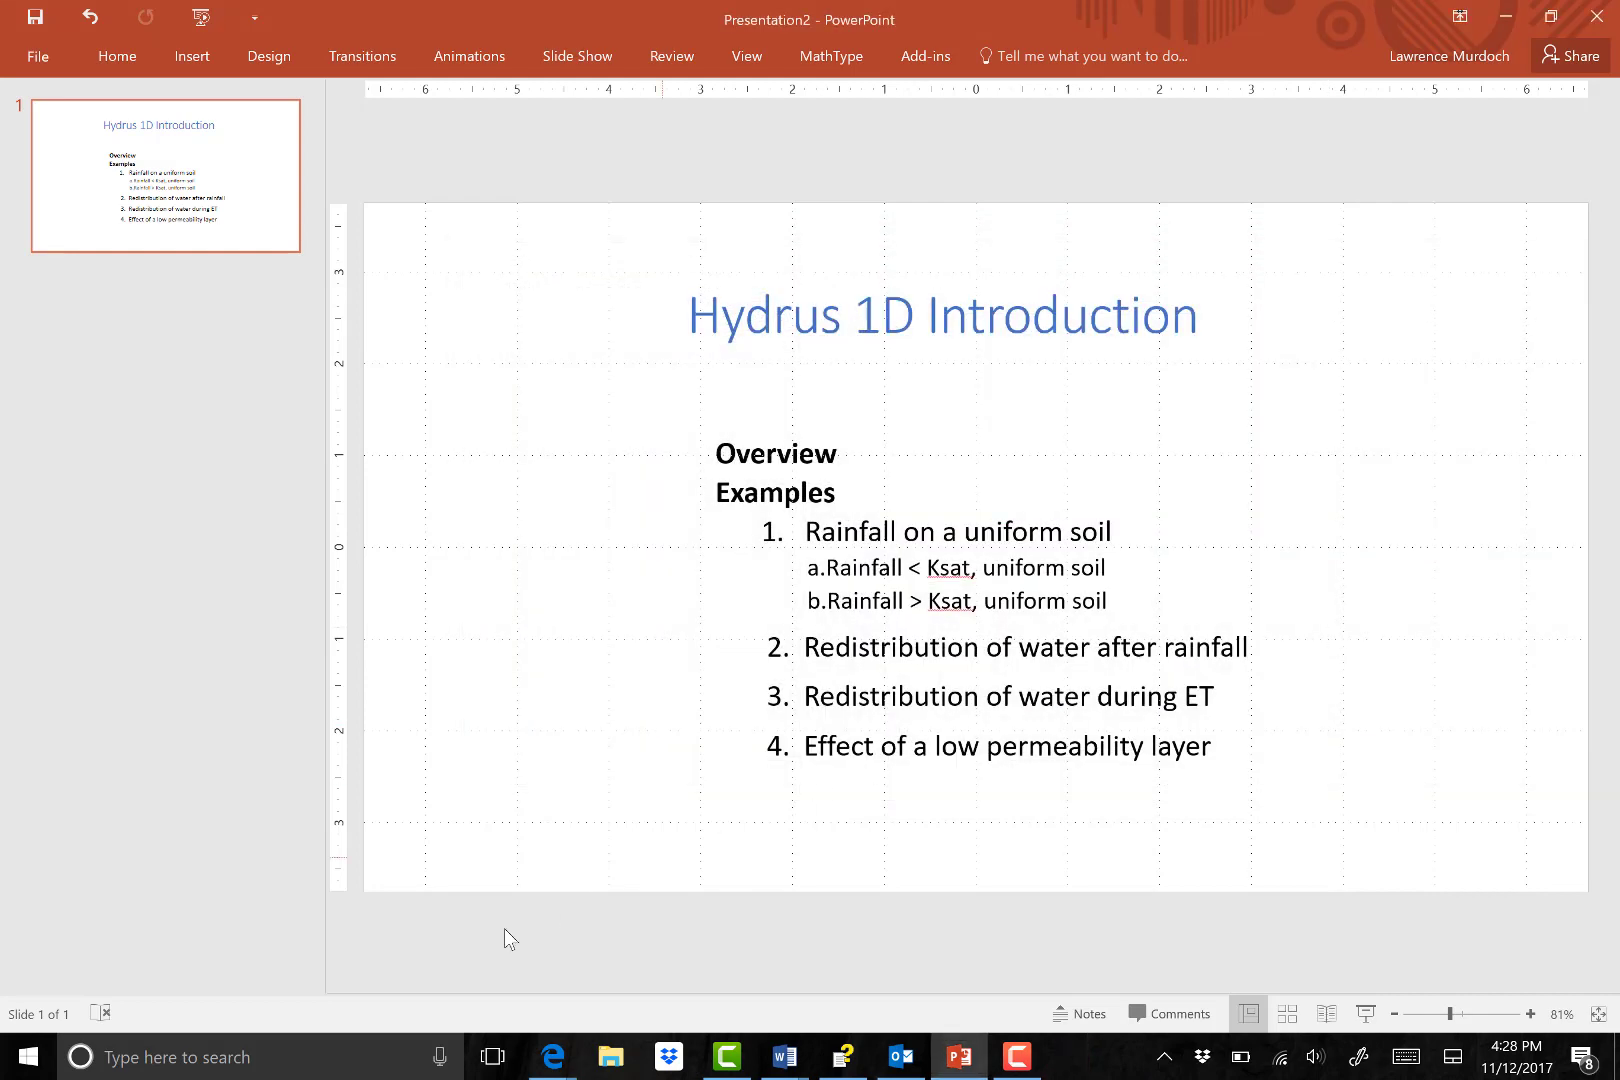
left_click(30, 1057)
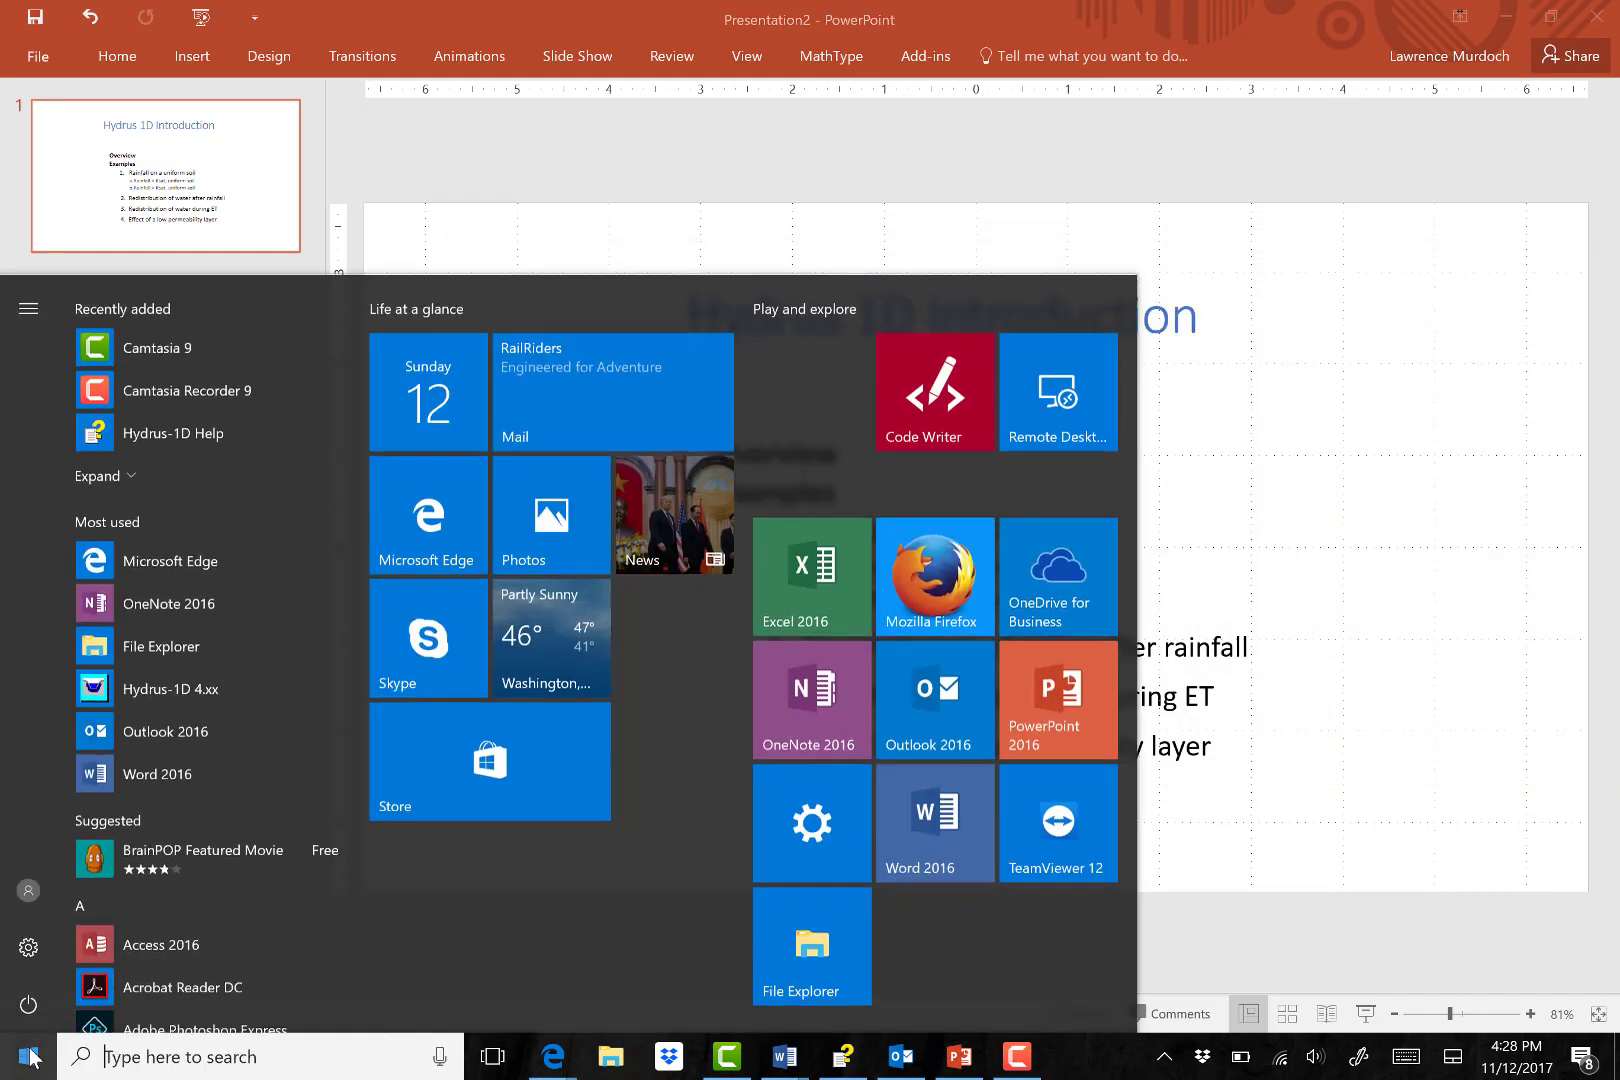
scroll(284, 856, "down", 10)
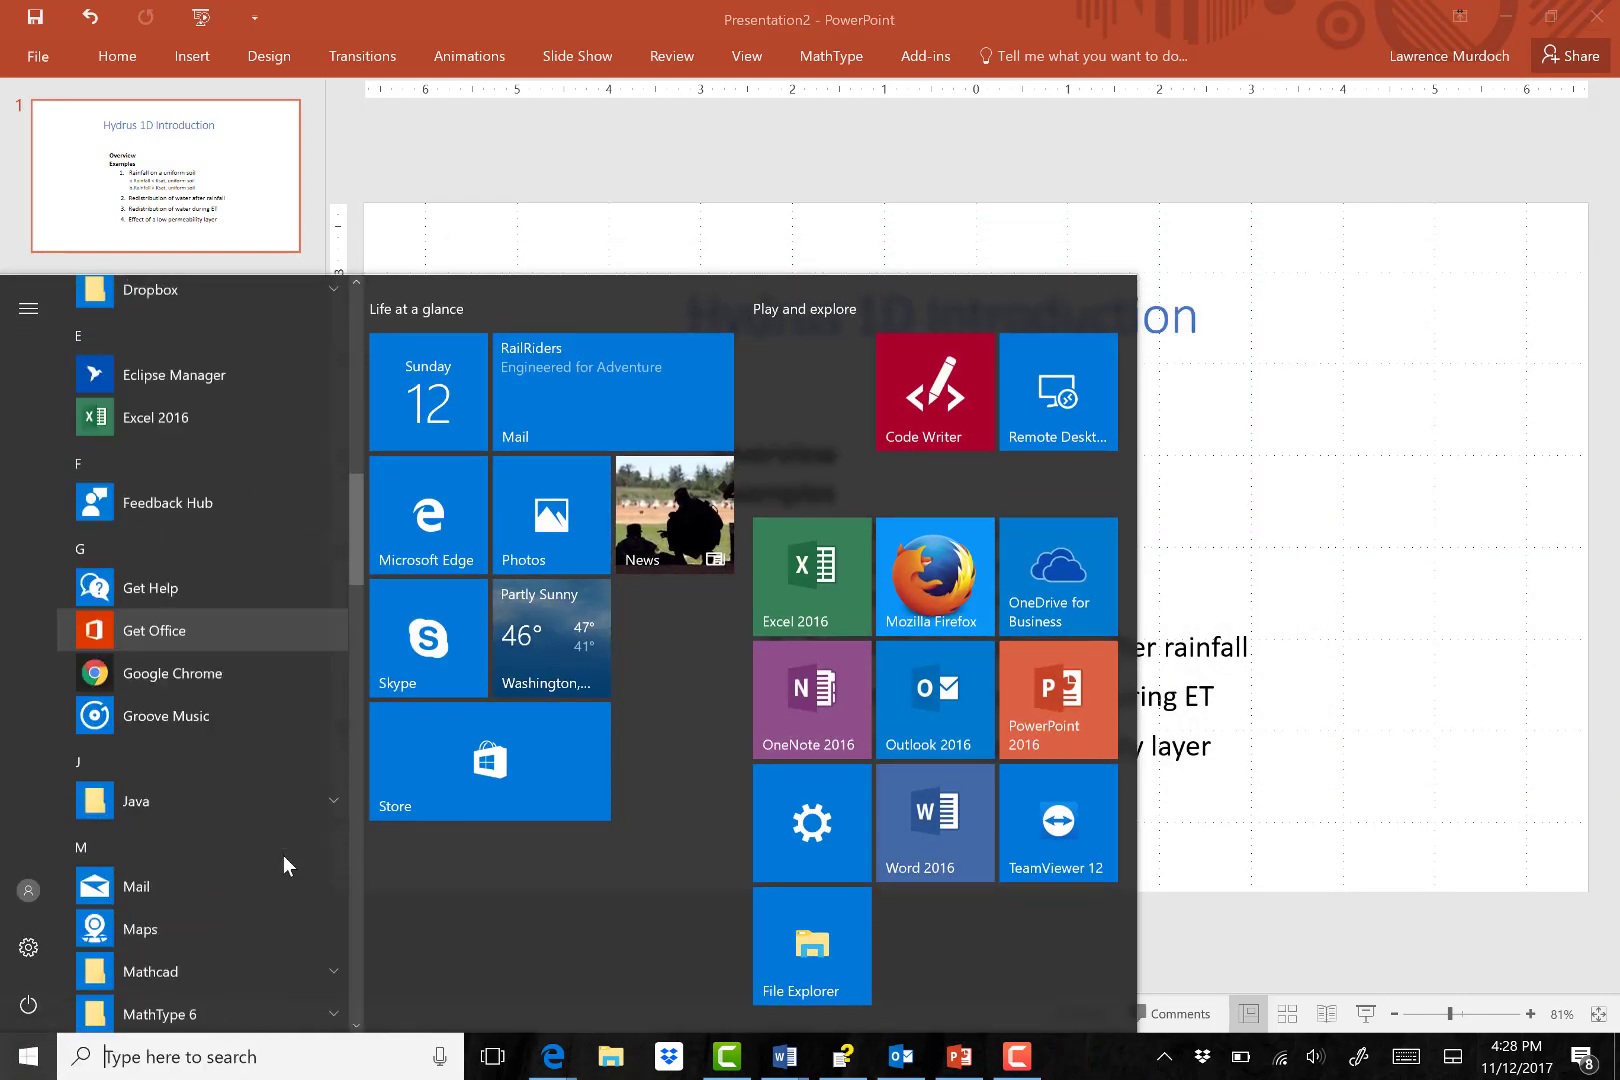
scroll(284, 856, "down", 8)
scroll(284, 856, "down", 8)
left_click(291, 778)
left_click(257, 828)
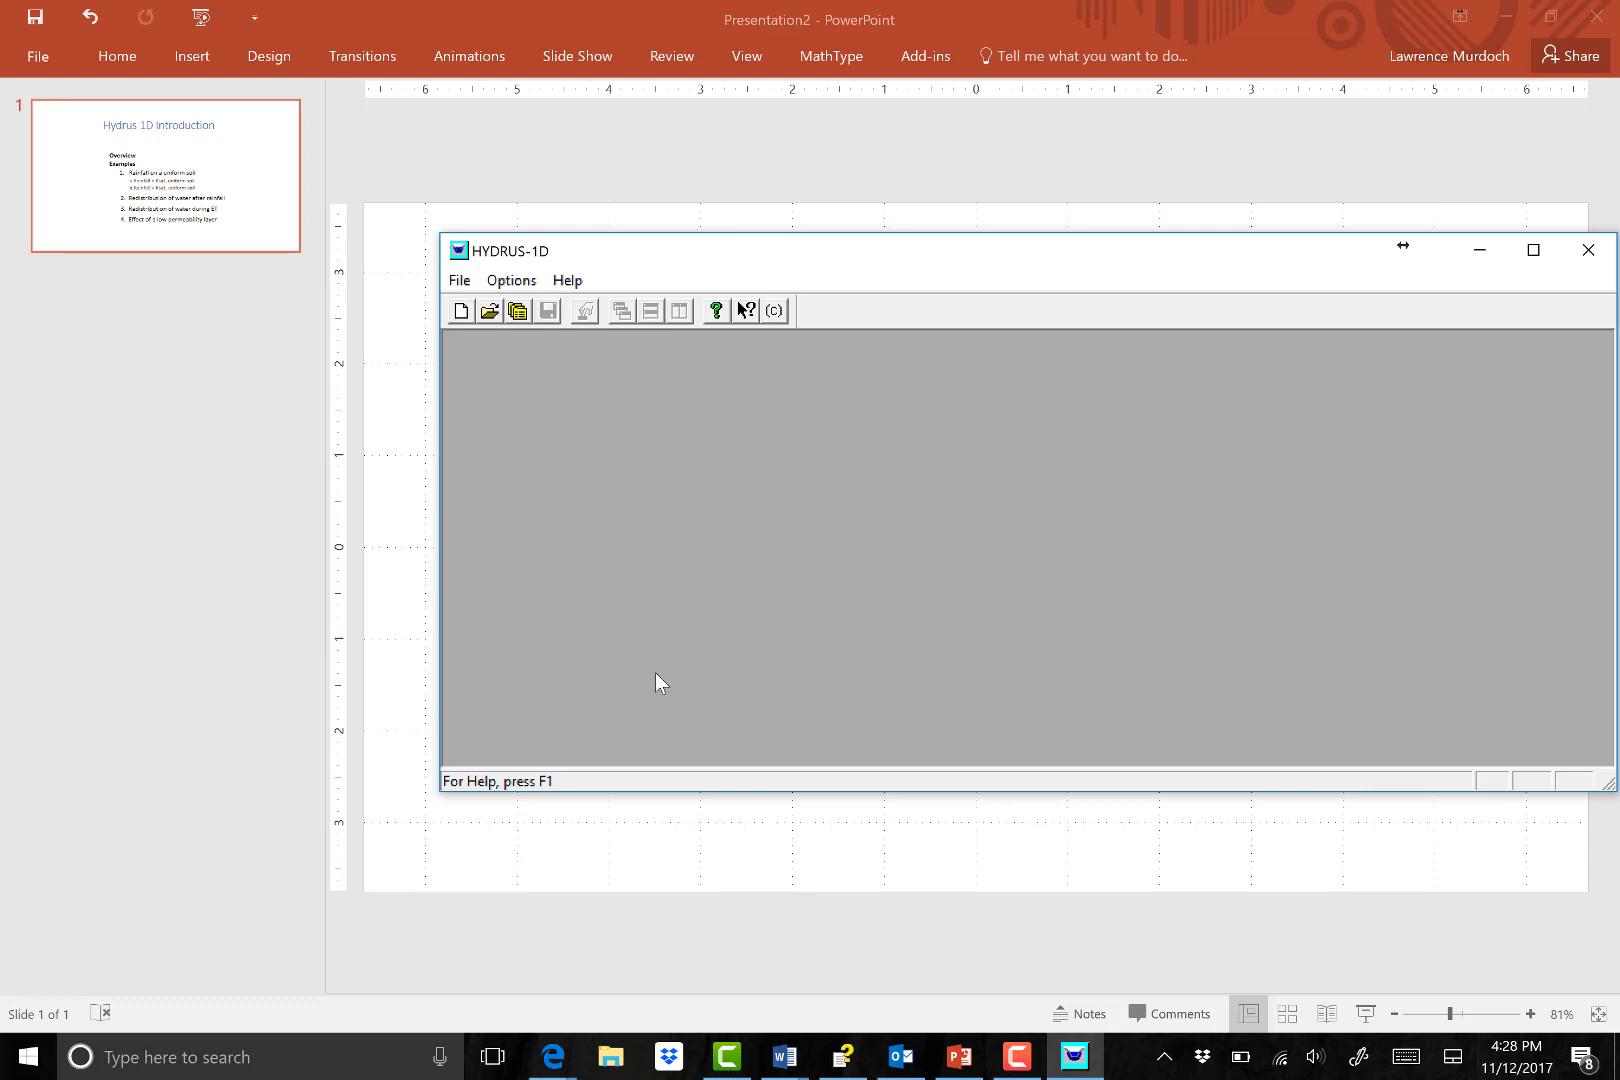
Open the test_case1.h1d project from the Direct folder.
left_click(459, 281)
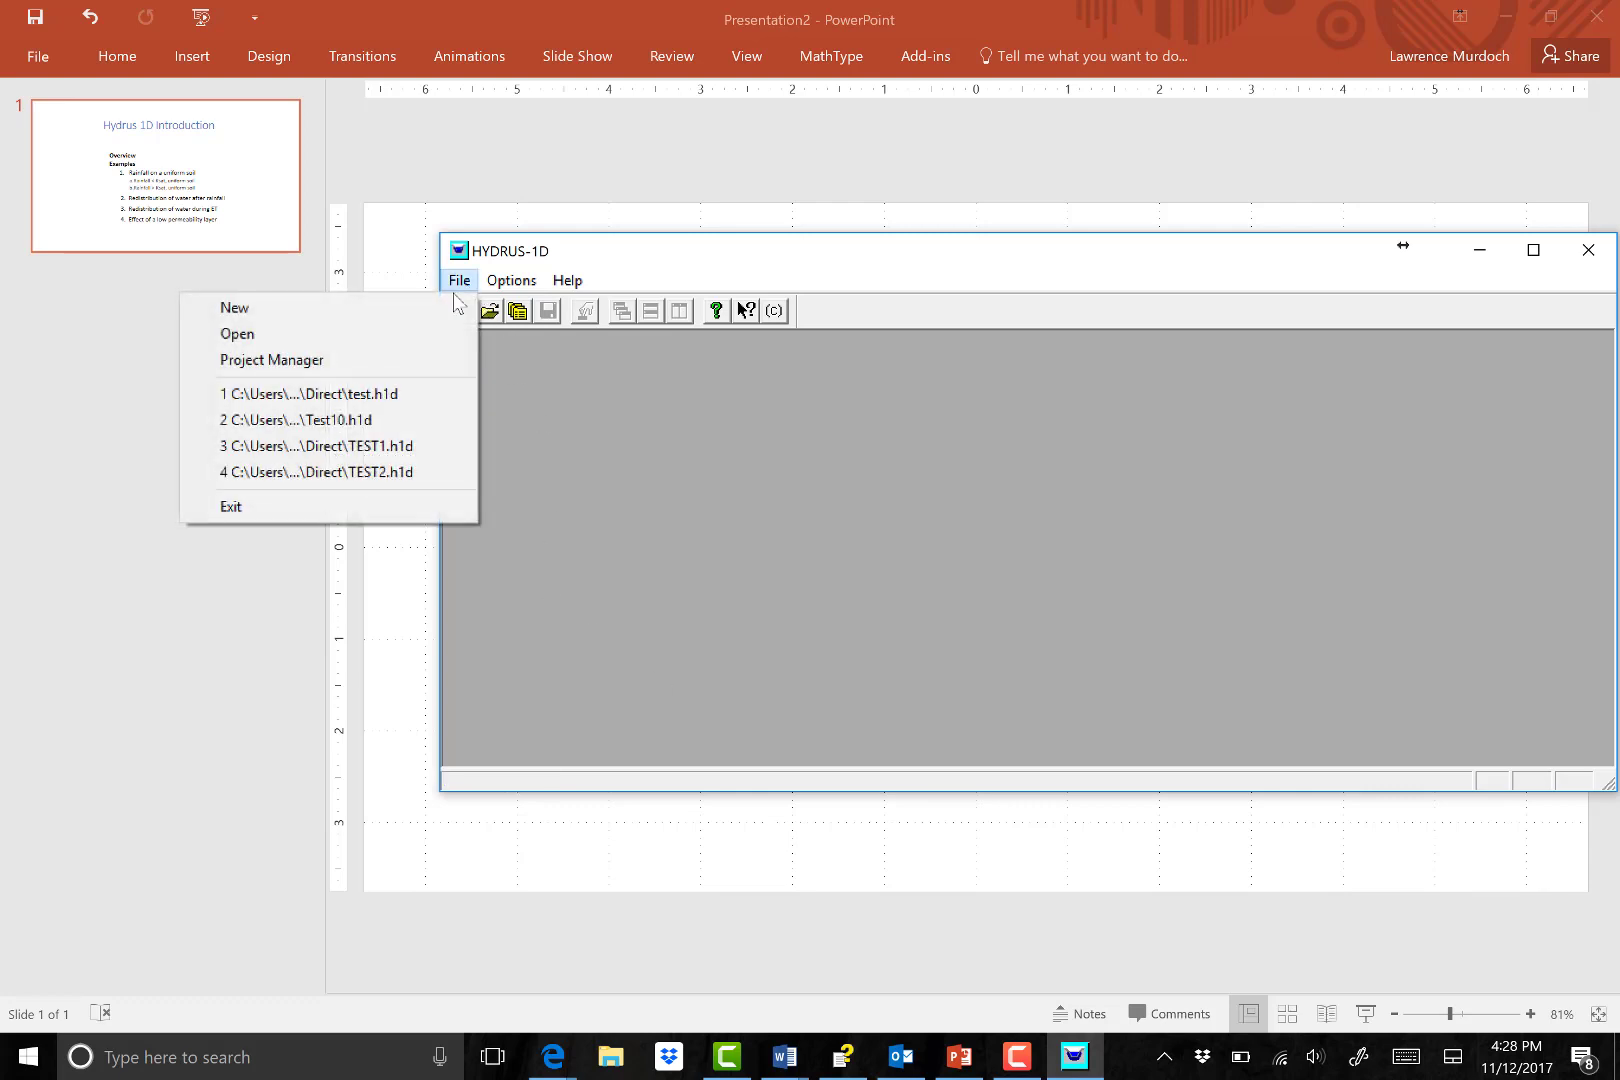
left_click(320, 335)
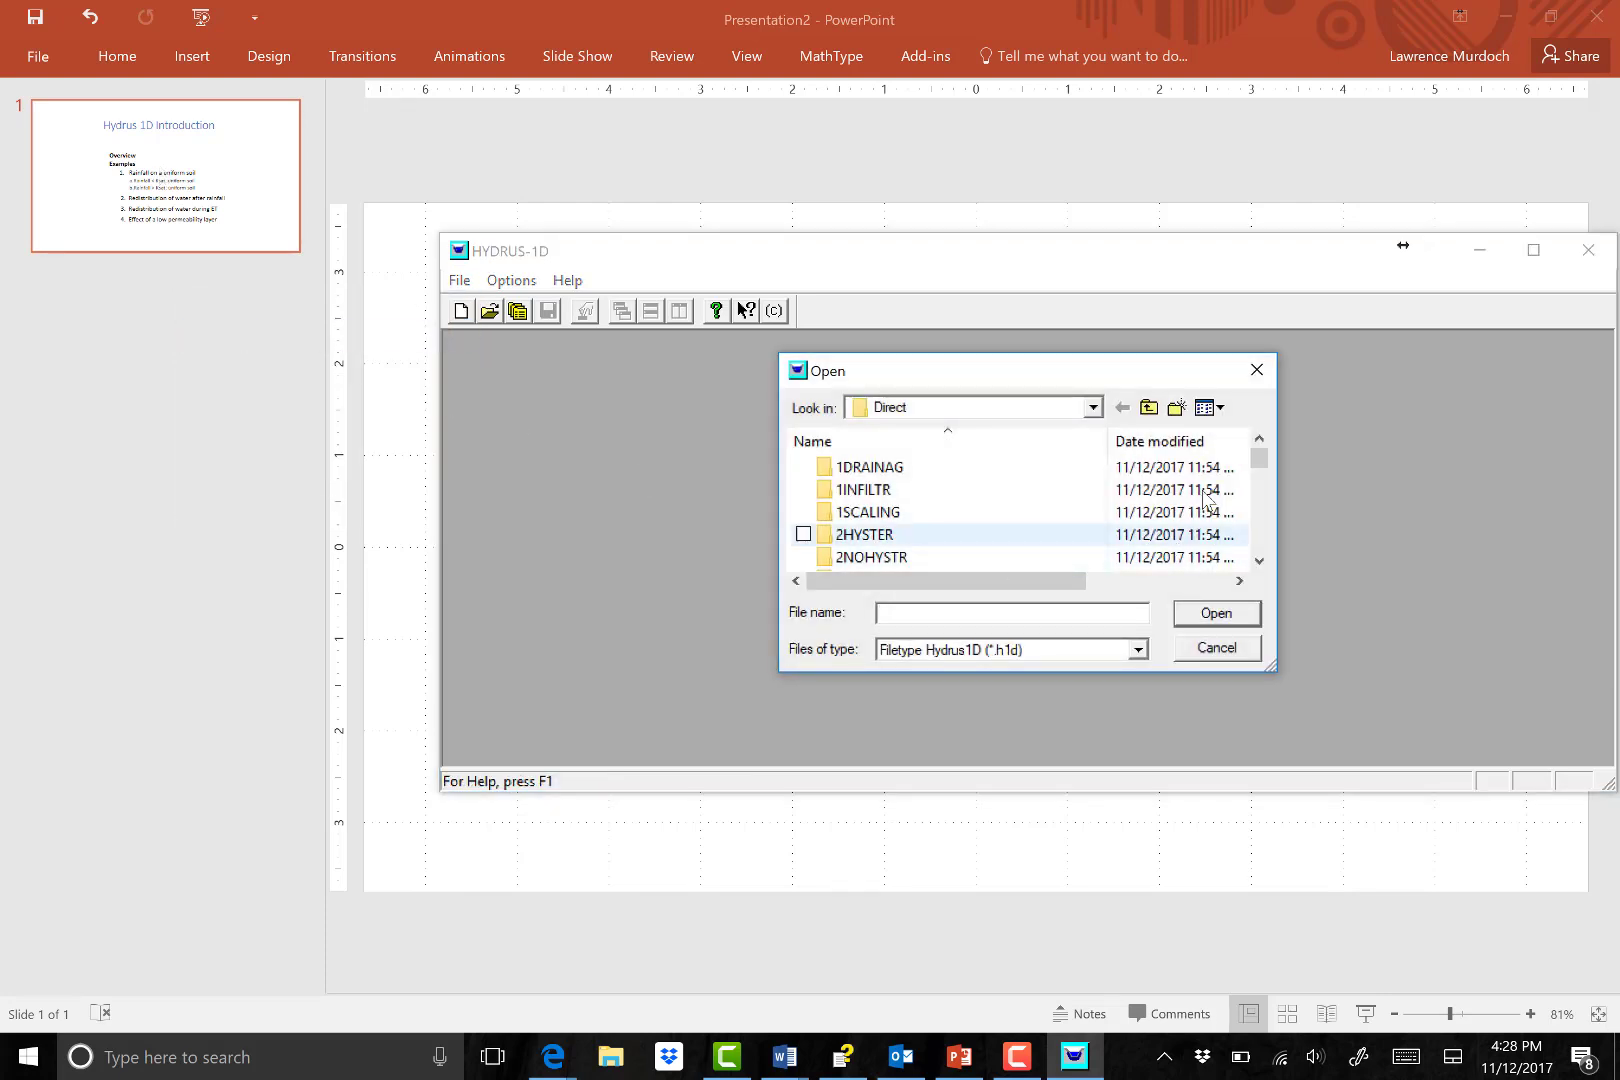
left_click_drag(1260, 458, 1264, 550)
scroll(1261, 544, "down", 1)
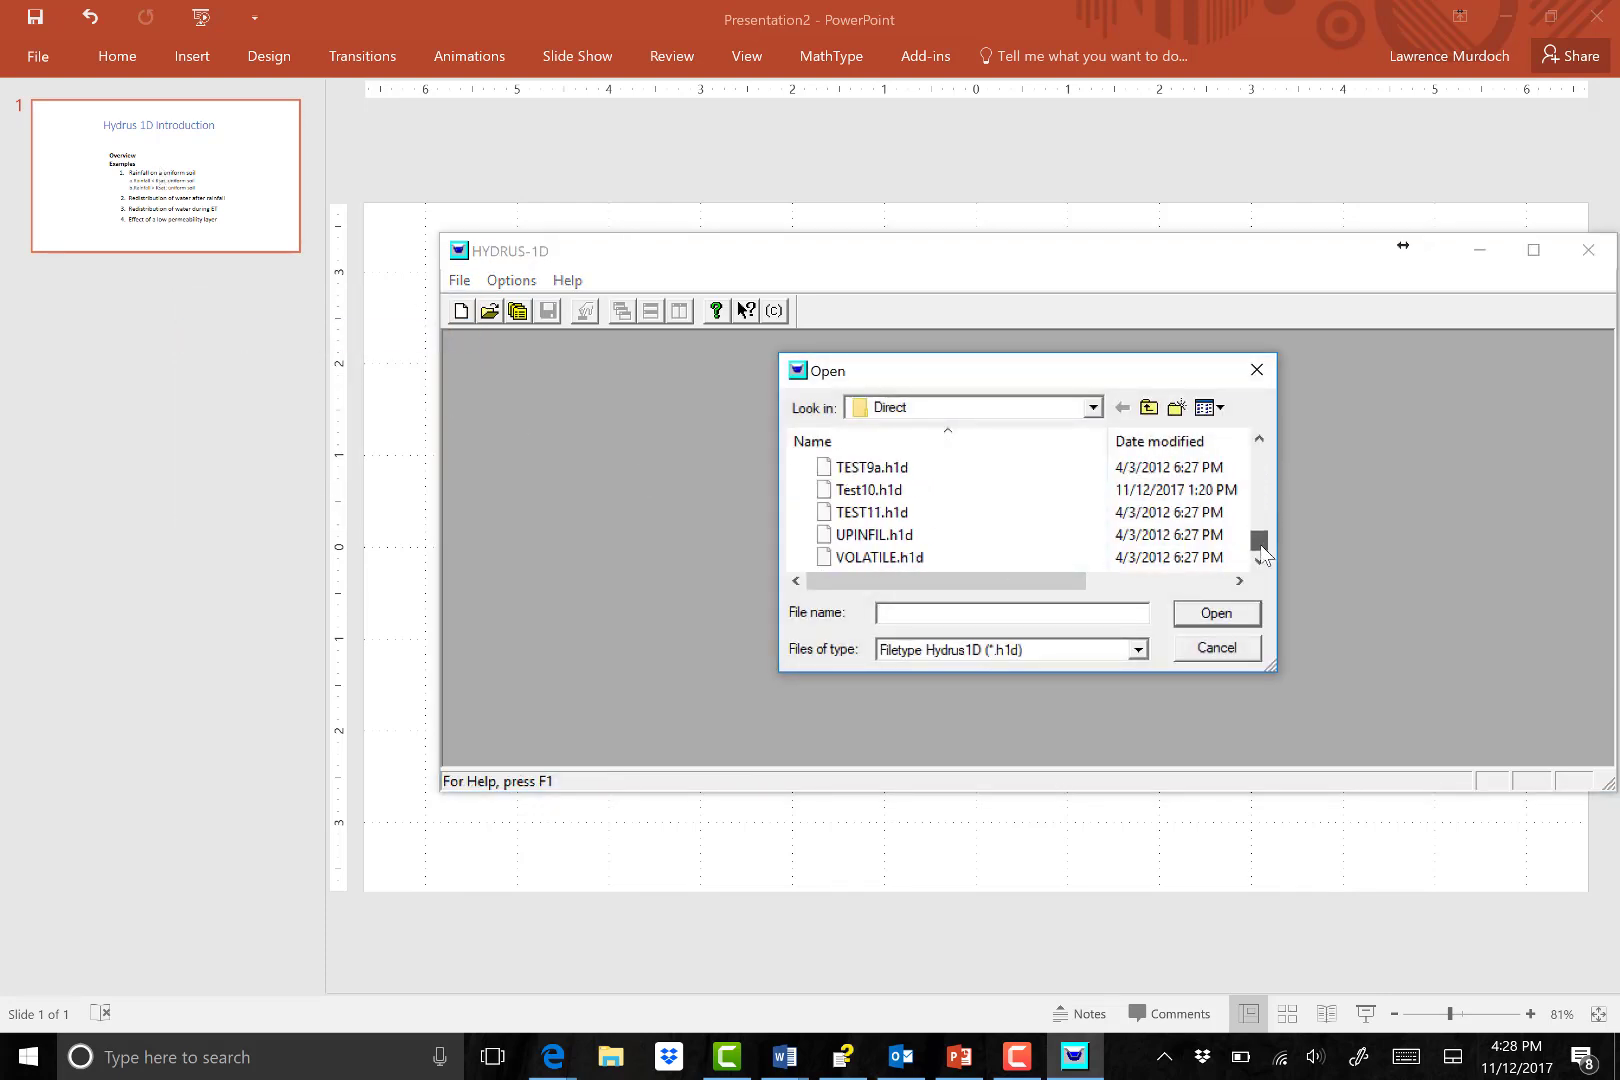
scroll(1262, 552, "up", 4)
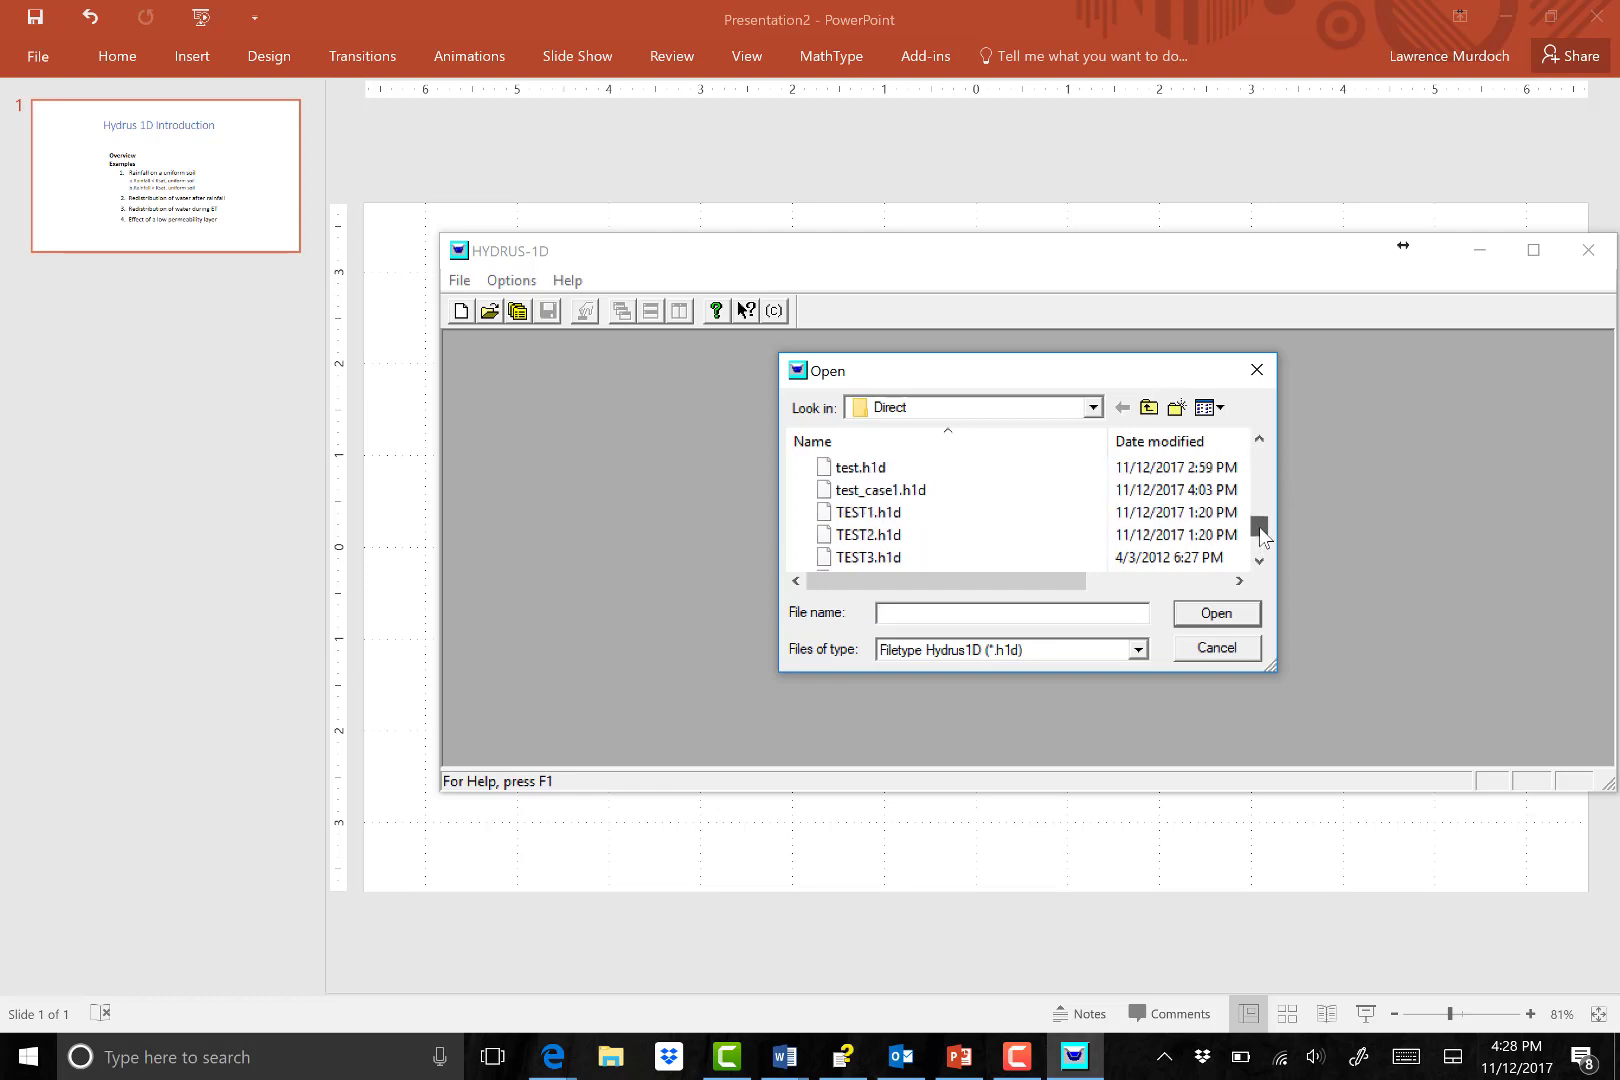
left_click(1020, 540)
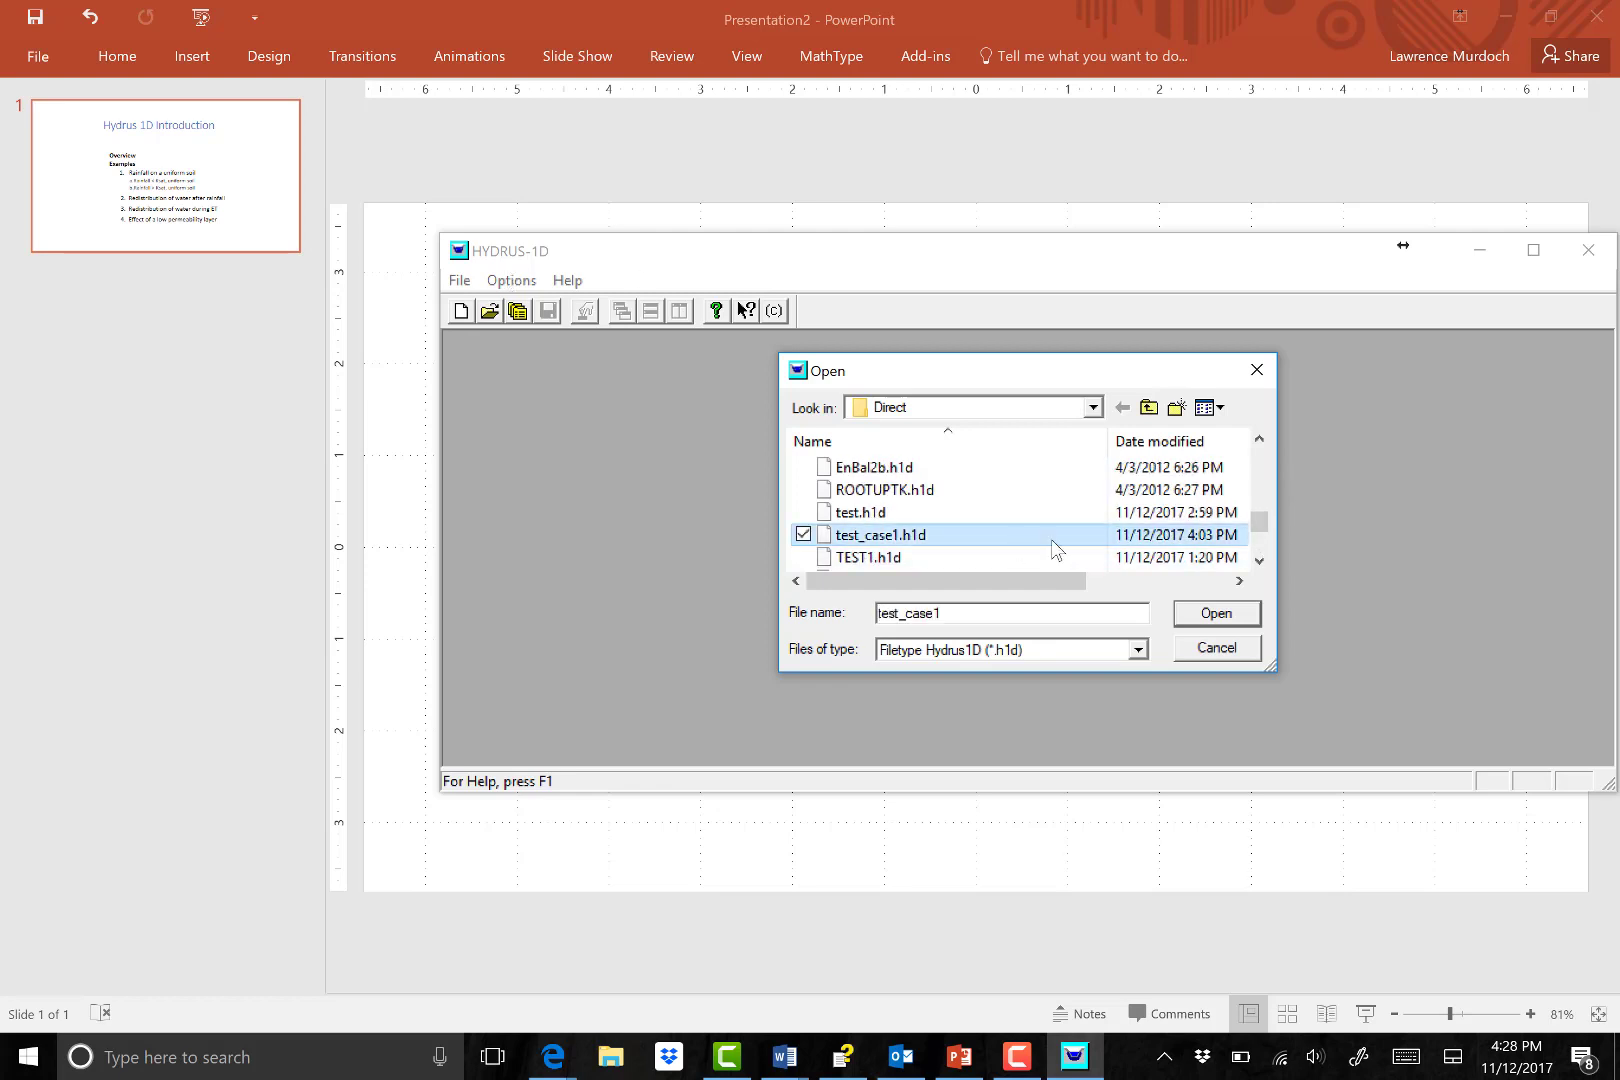
left_click(1217, 614)
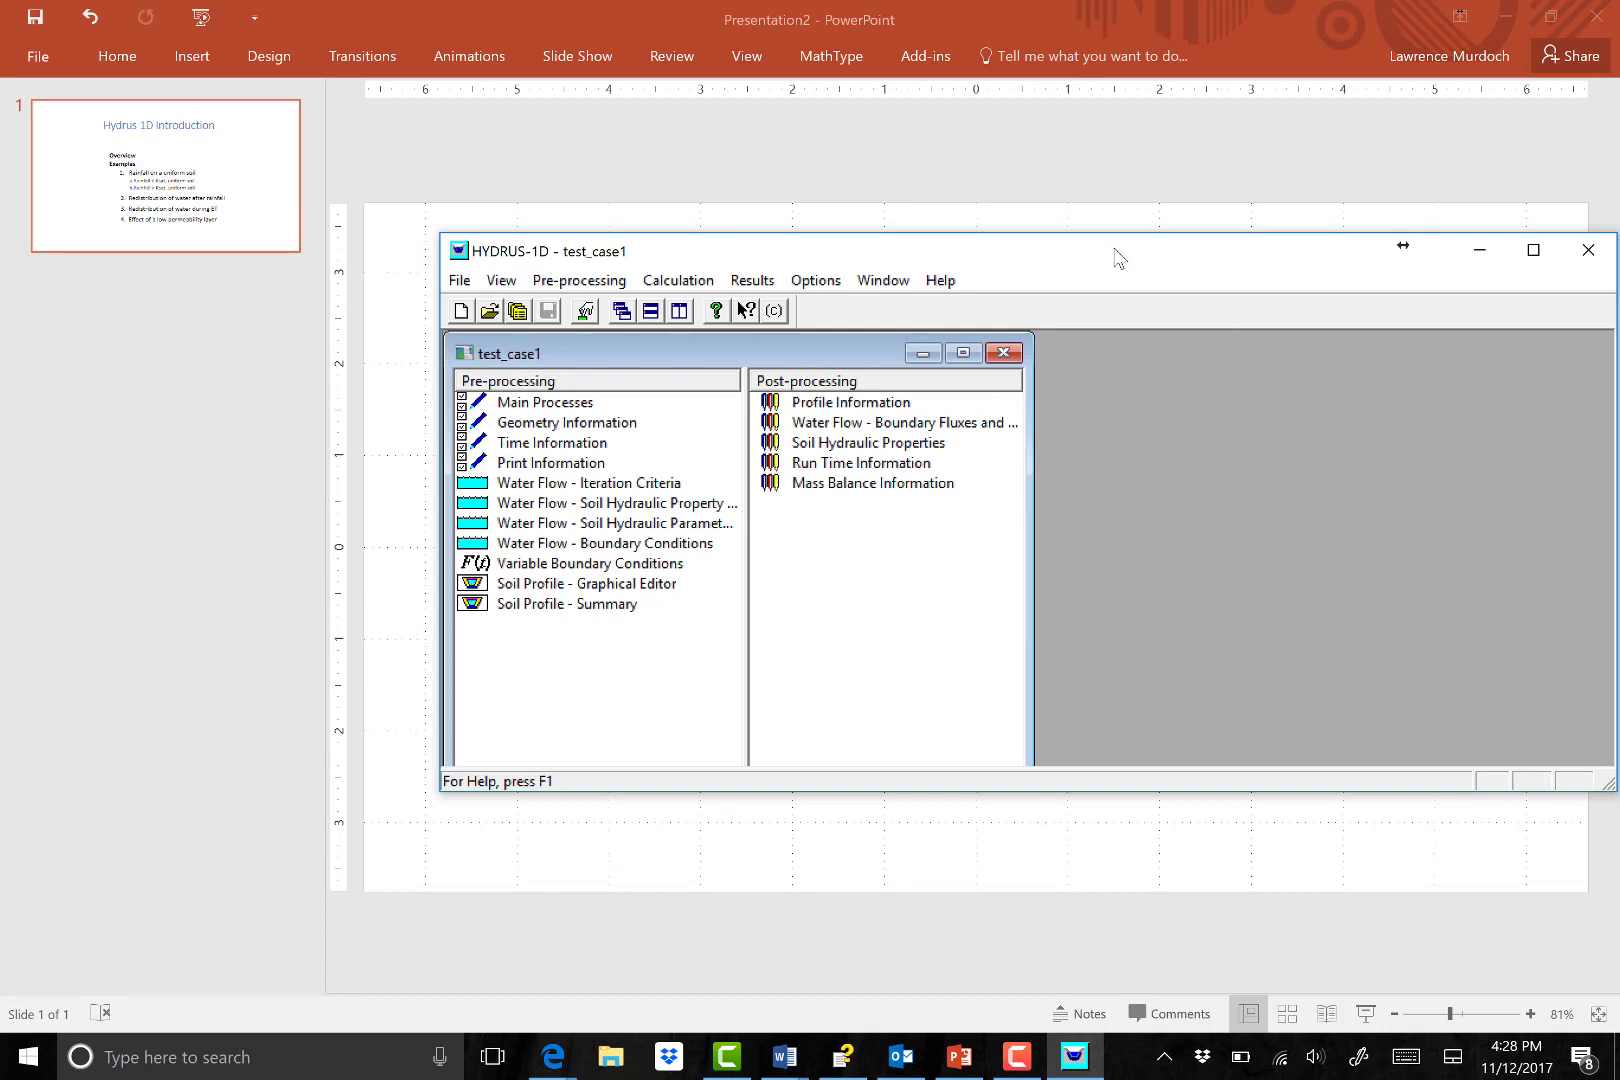
Maximize the program window and review the reopened project's pressure head profile against depth.
left_click_drag(1203, 272, 904, 222)
left_click(1233, 193)
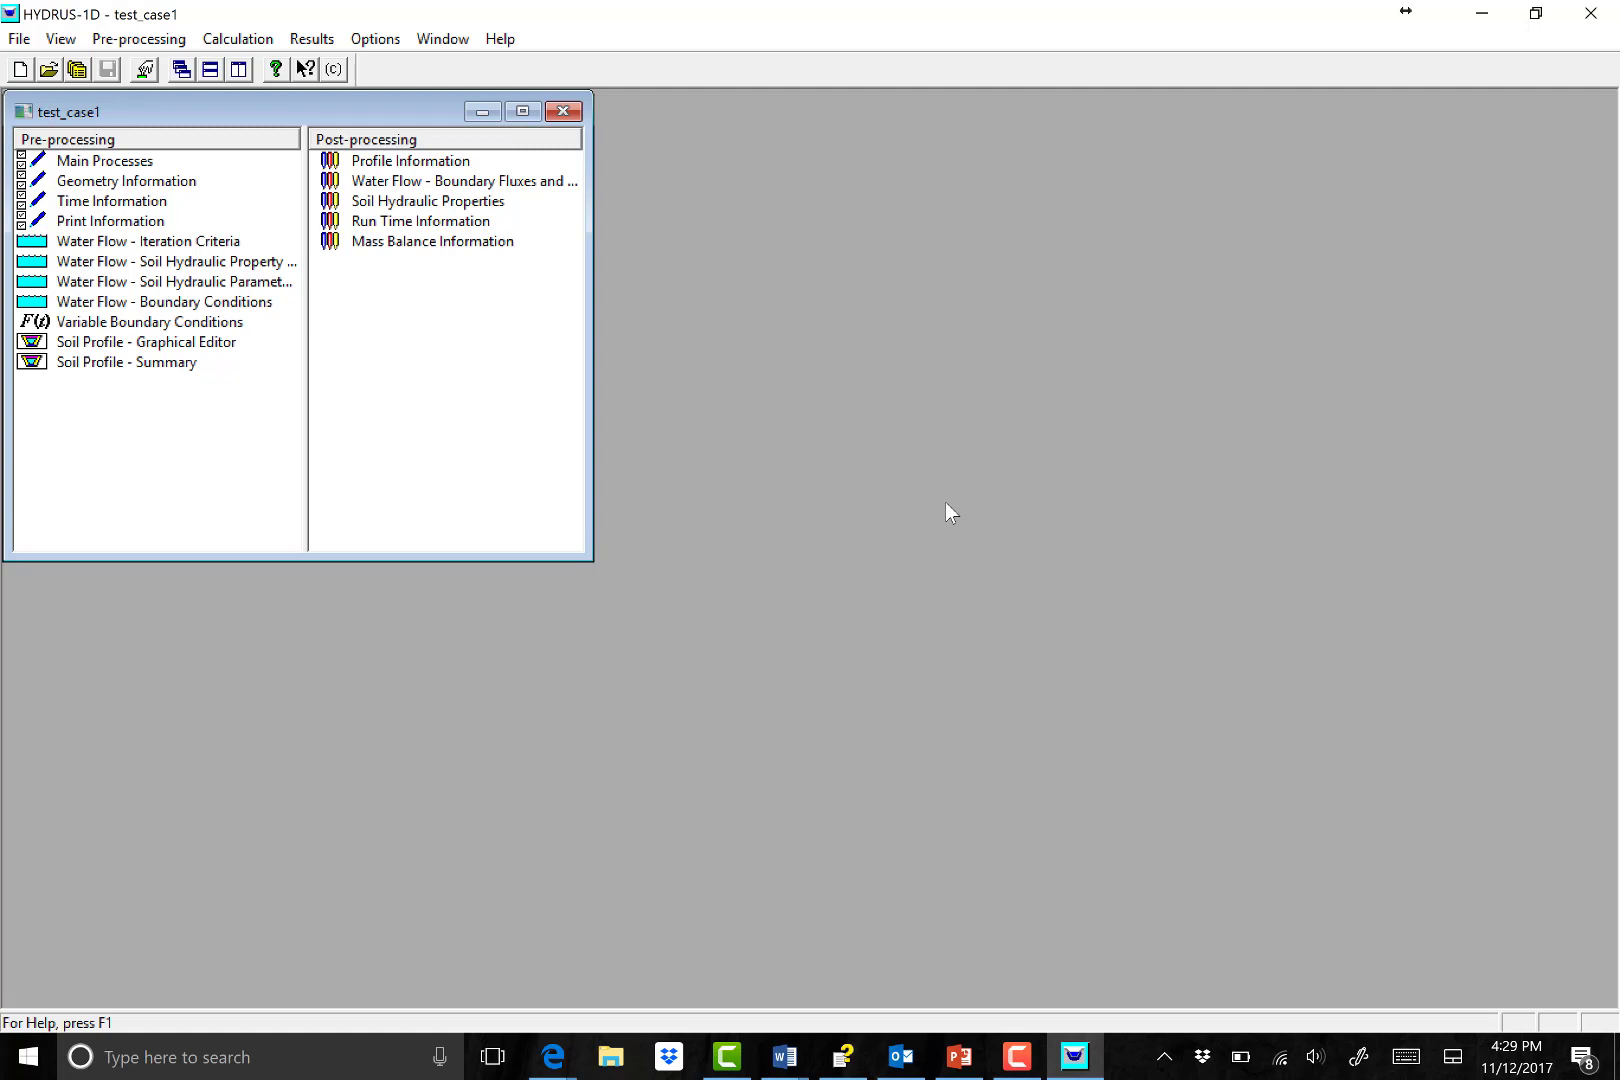
left_click(405, 162)
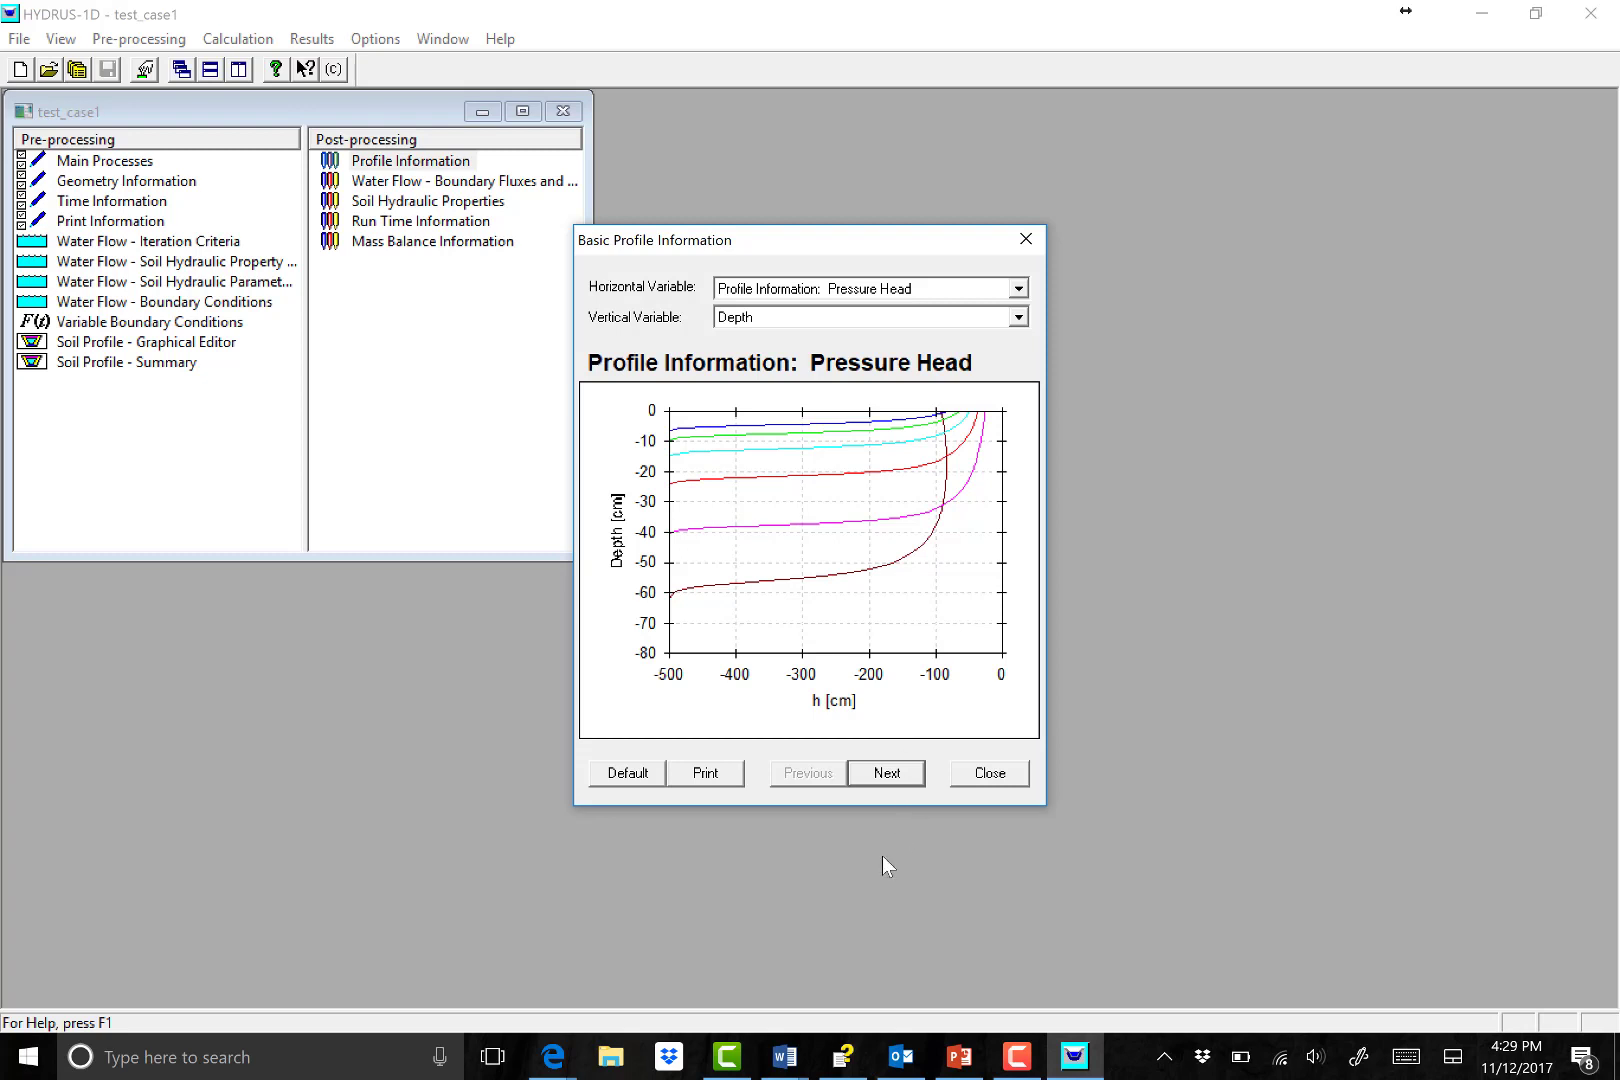
left_click(987, 774)
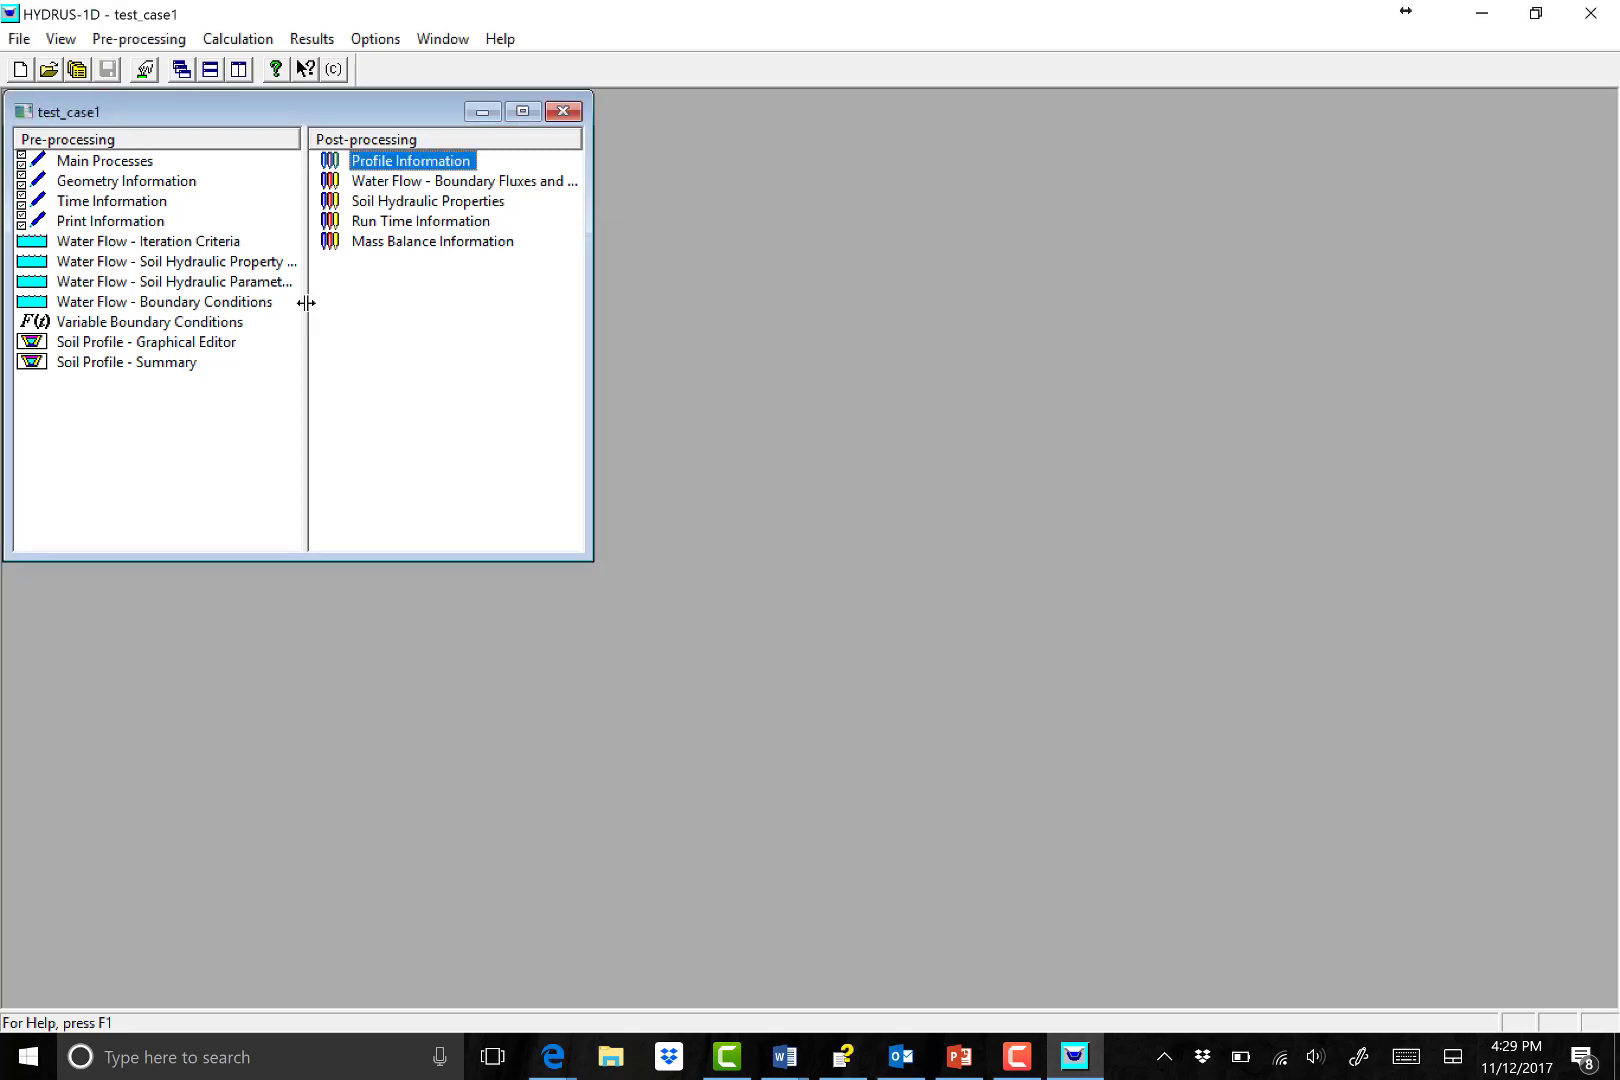
Set the final simulation time to 40 hours in the time information and continue to the print settings.
double_click(108, 201)
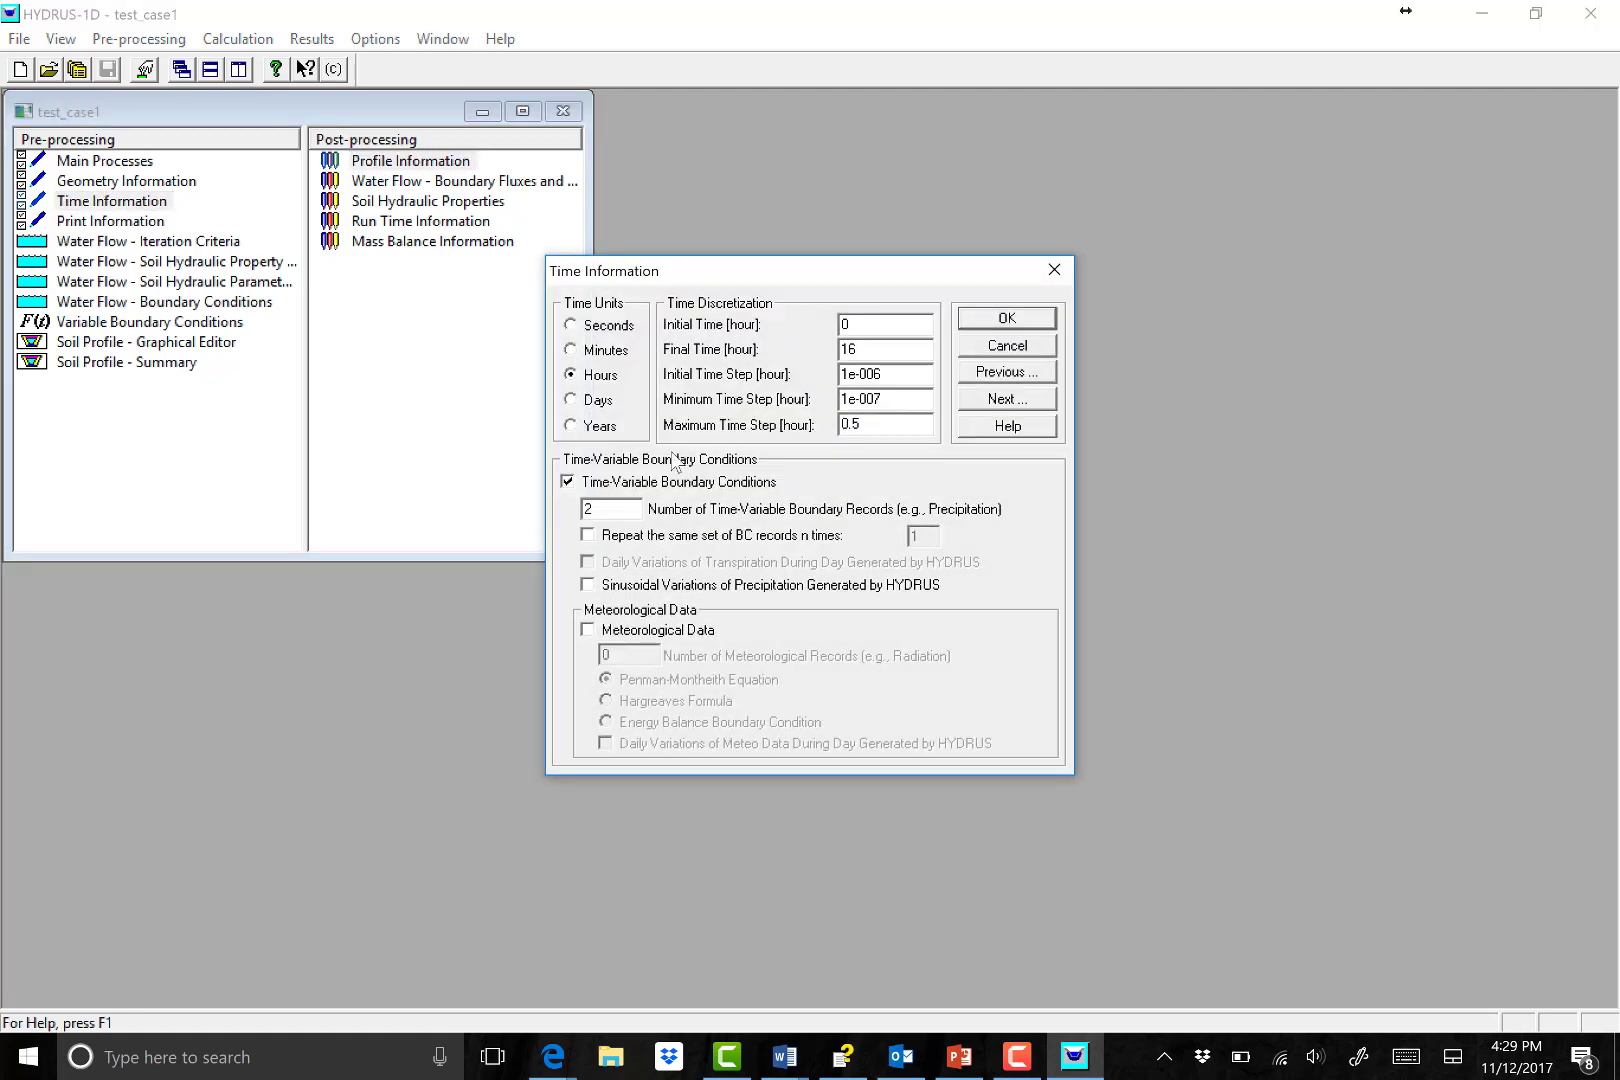
left_click(856, 350)
key("BackSpace")
key("BackSpace")
type("40")
left_click(1022, 398)
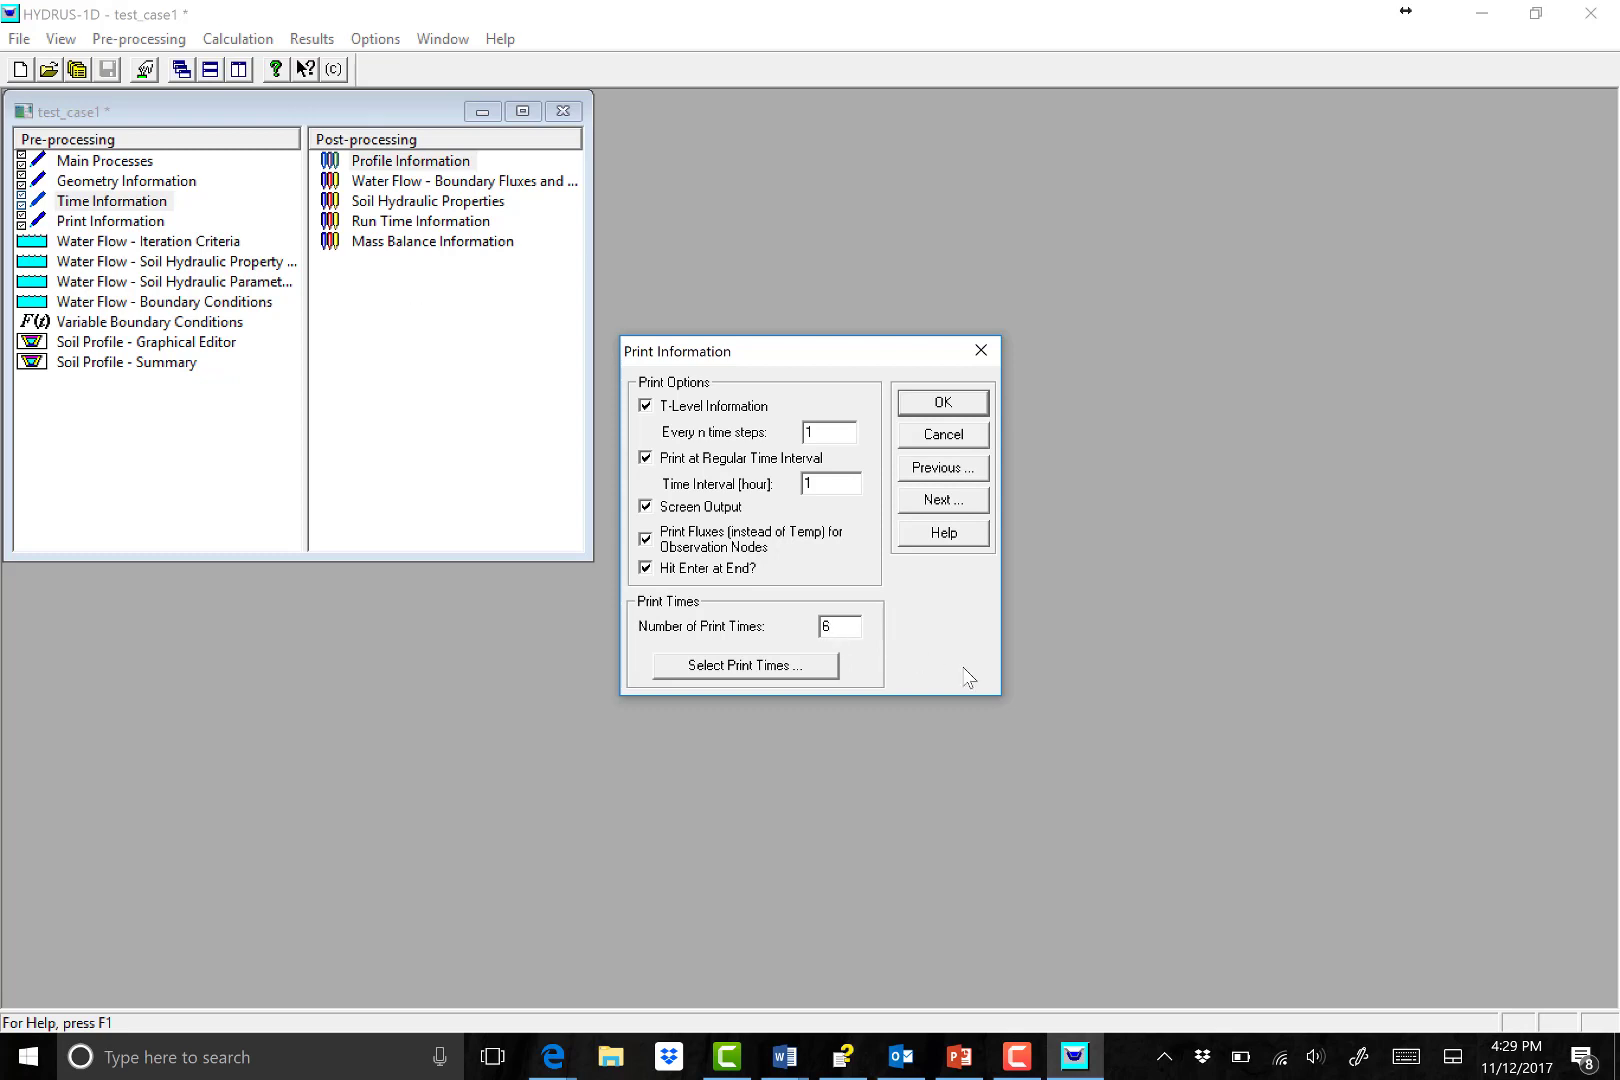
Set the number of print times to 8 and make the seventh print time 30 hours.
key("BackSpace")
type("8")
left_click(778, 667)
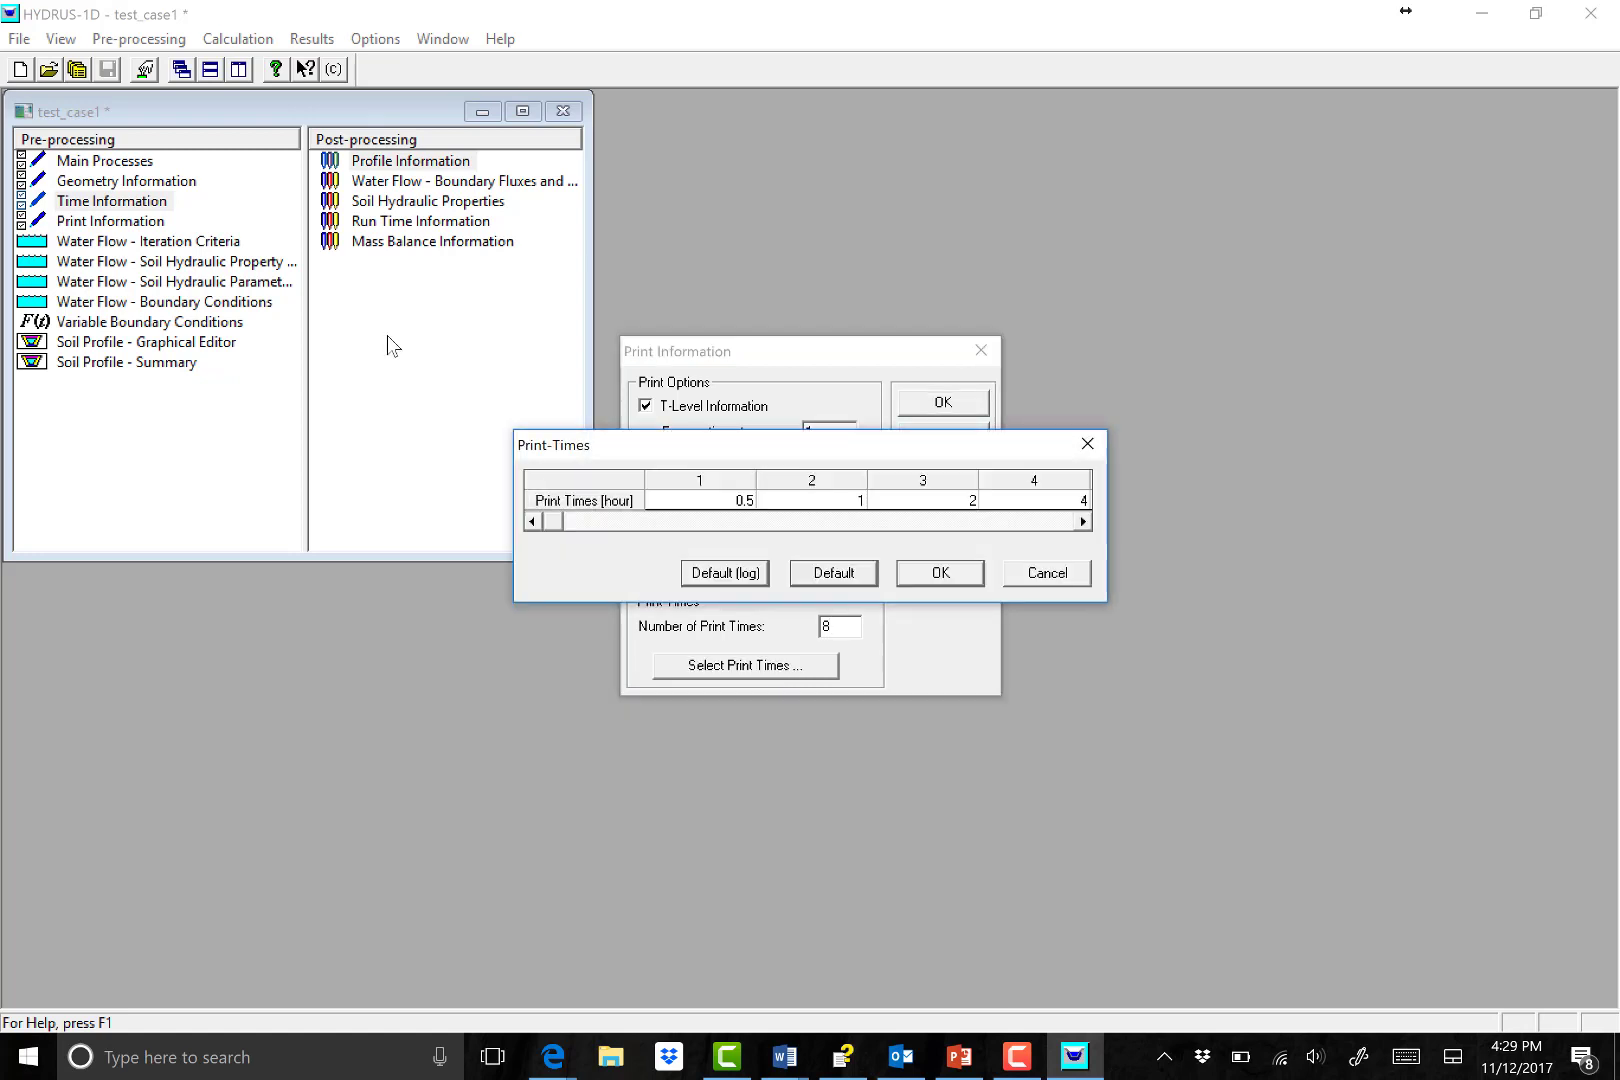
left_click_drag(550, 522, 1062, 532)
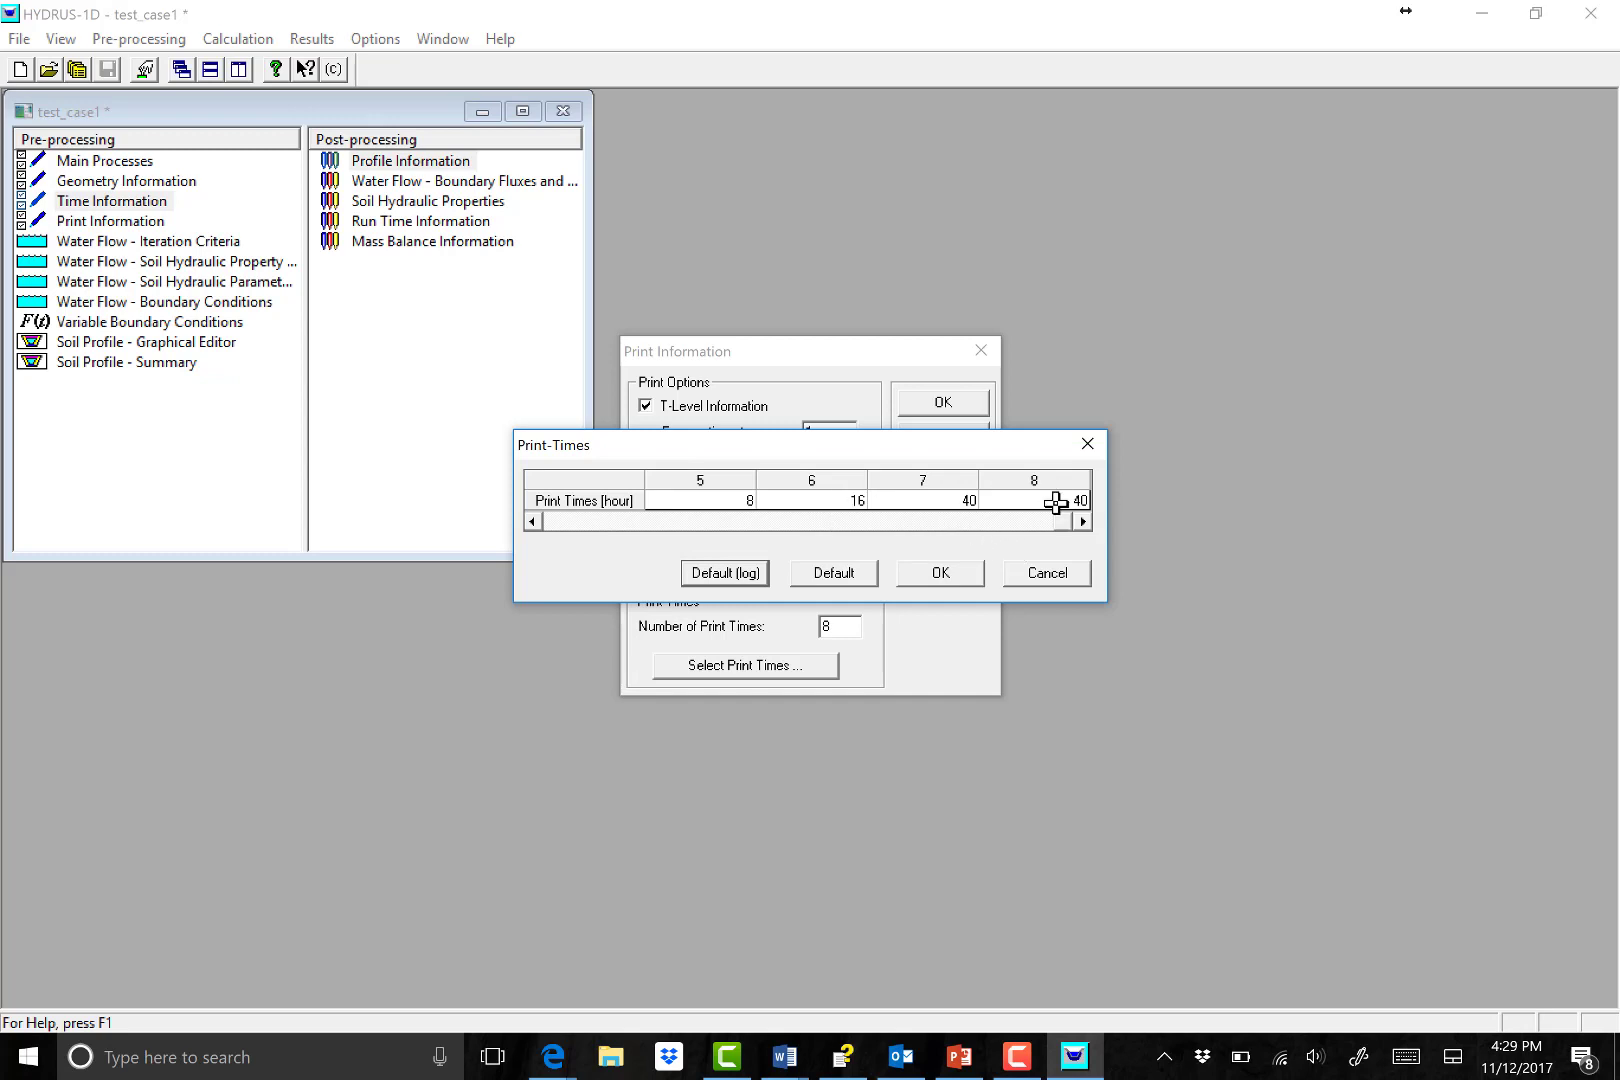
left_click(947, 501)
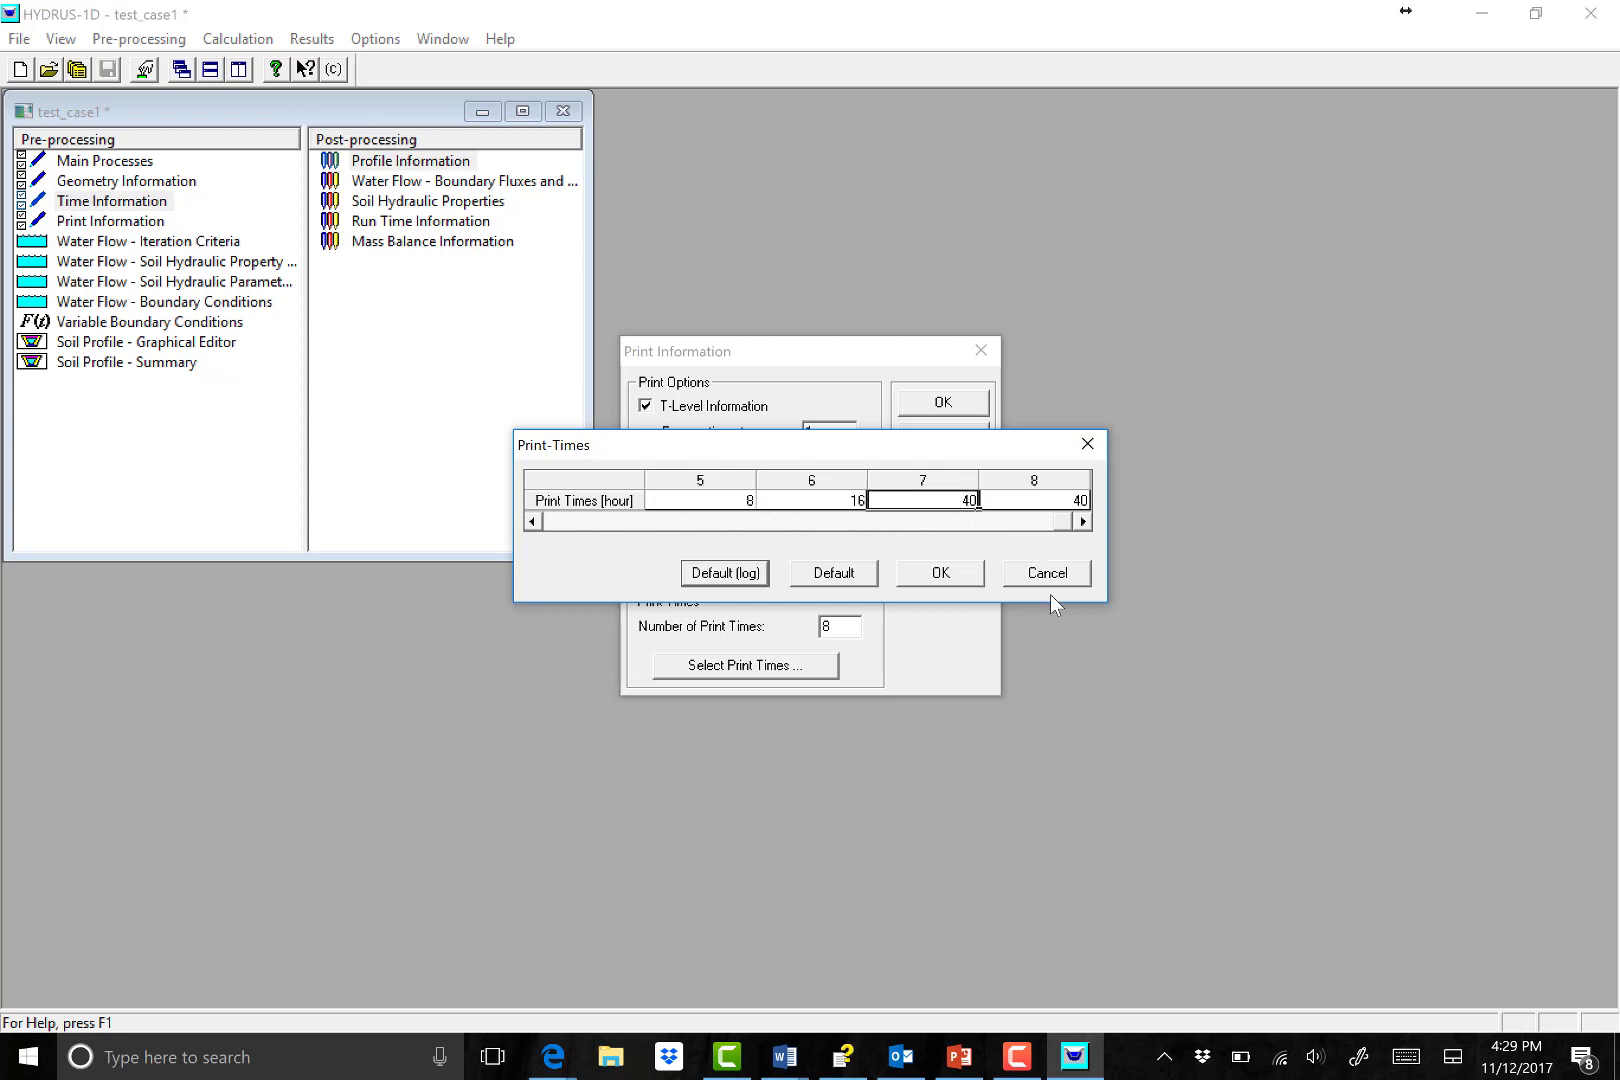
type("30")
left_click(933, 585)
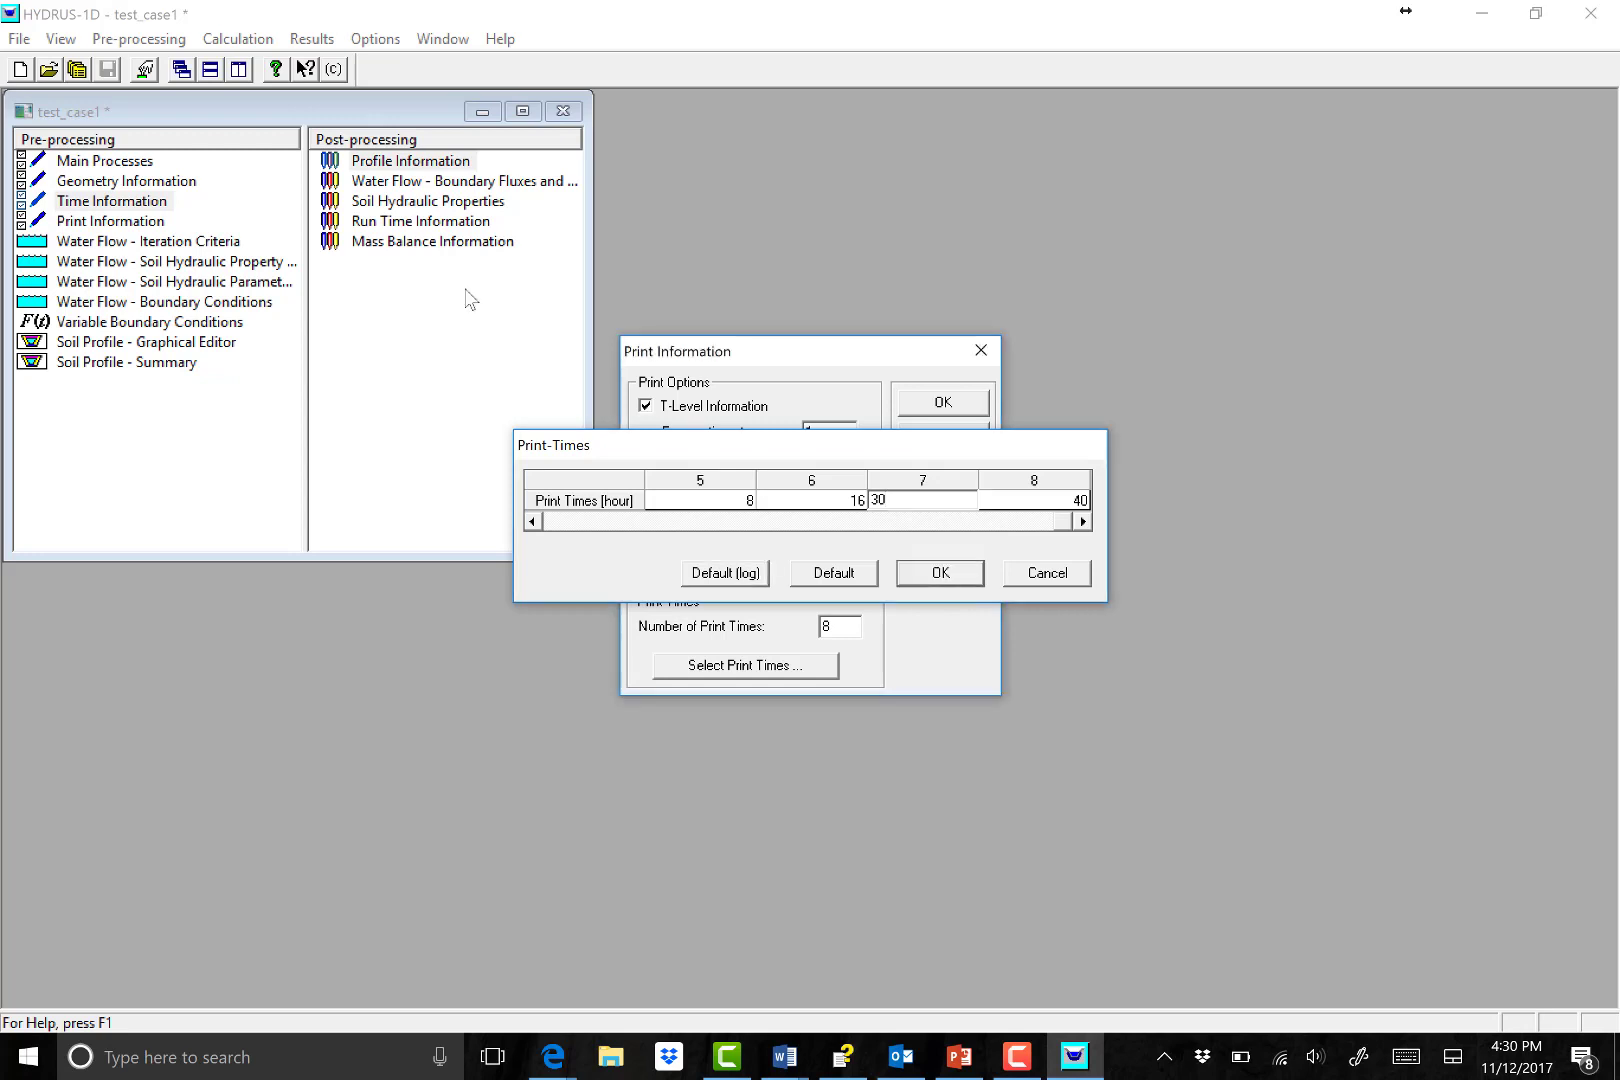
key("Return")
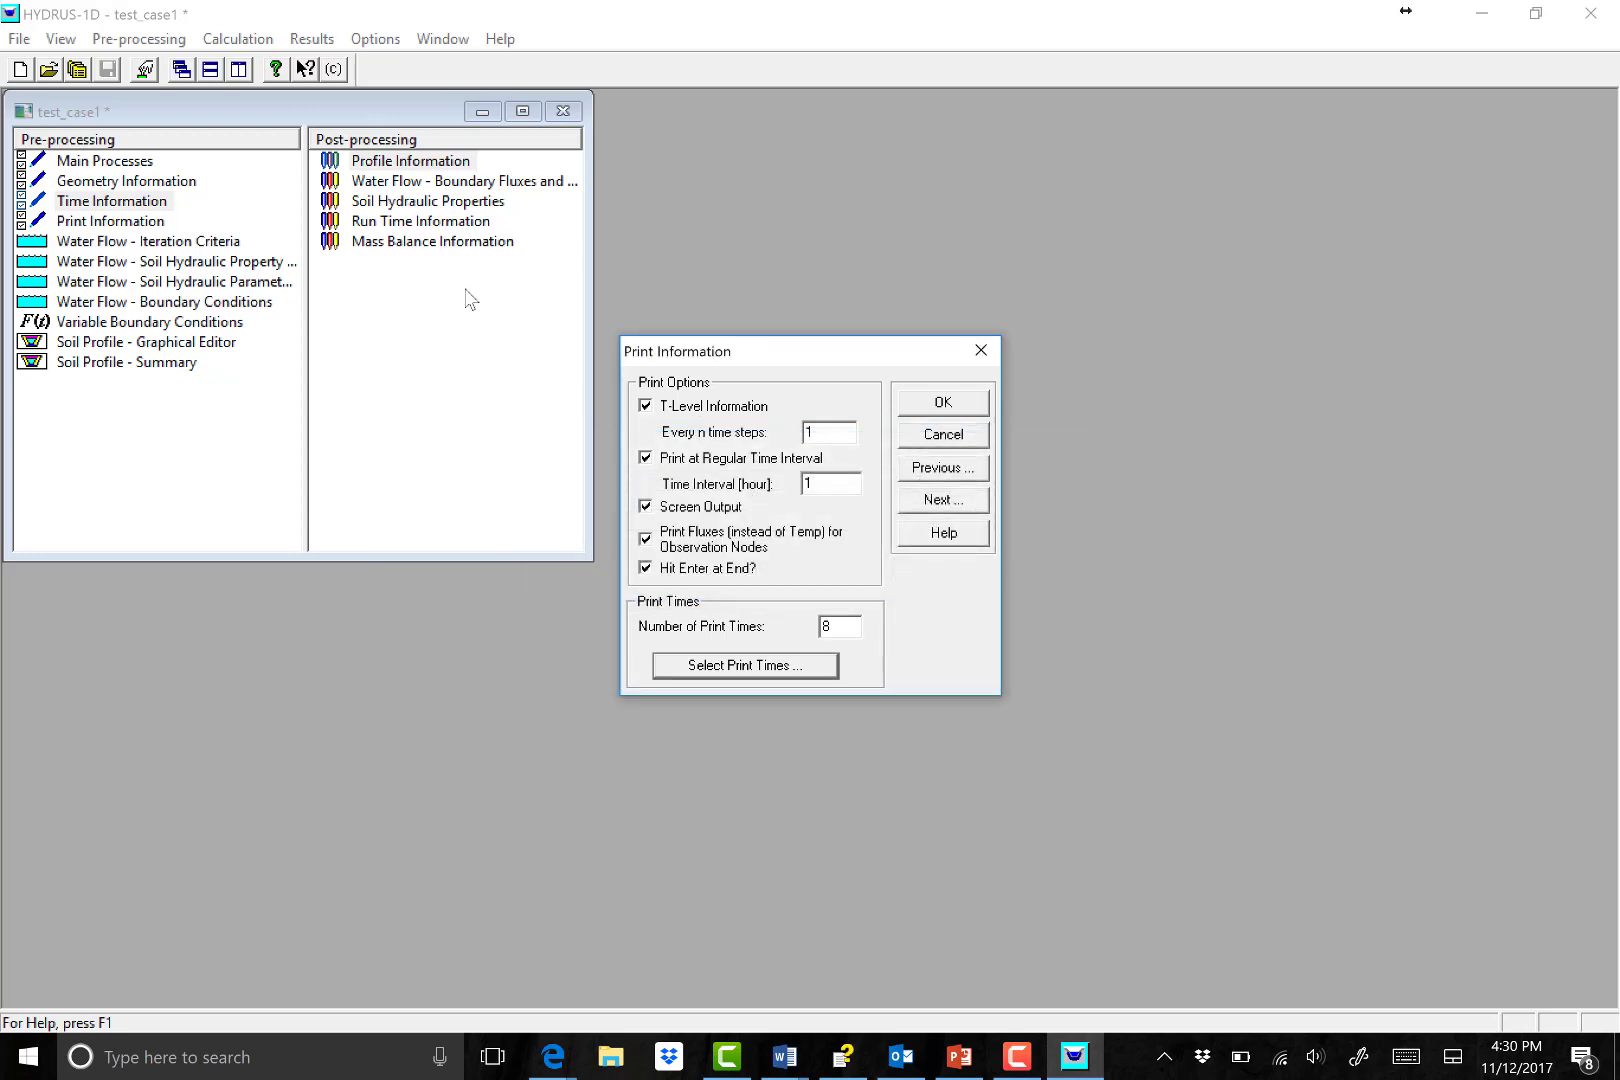
Accept the print information, iteration criteria, soil hydraulic model, water flow parameters and water flow boundary conditions.
left_click(944, 500)
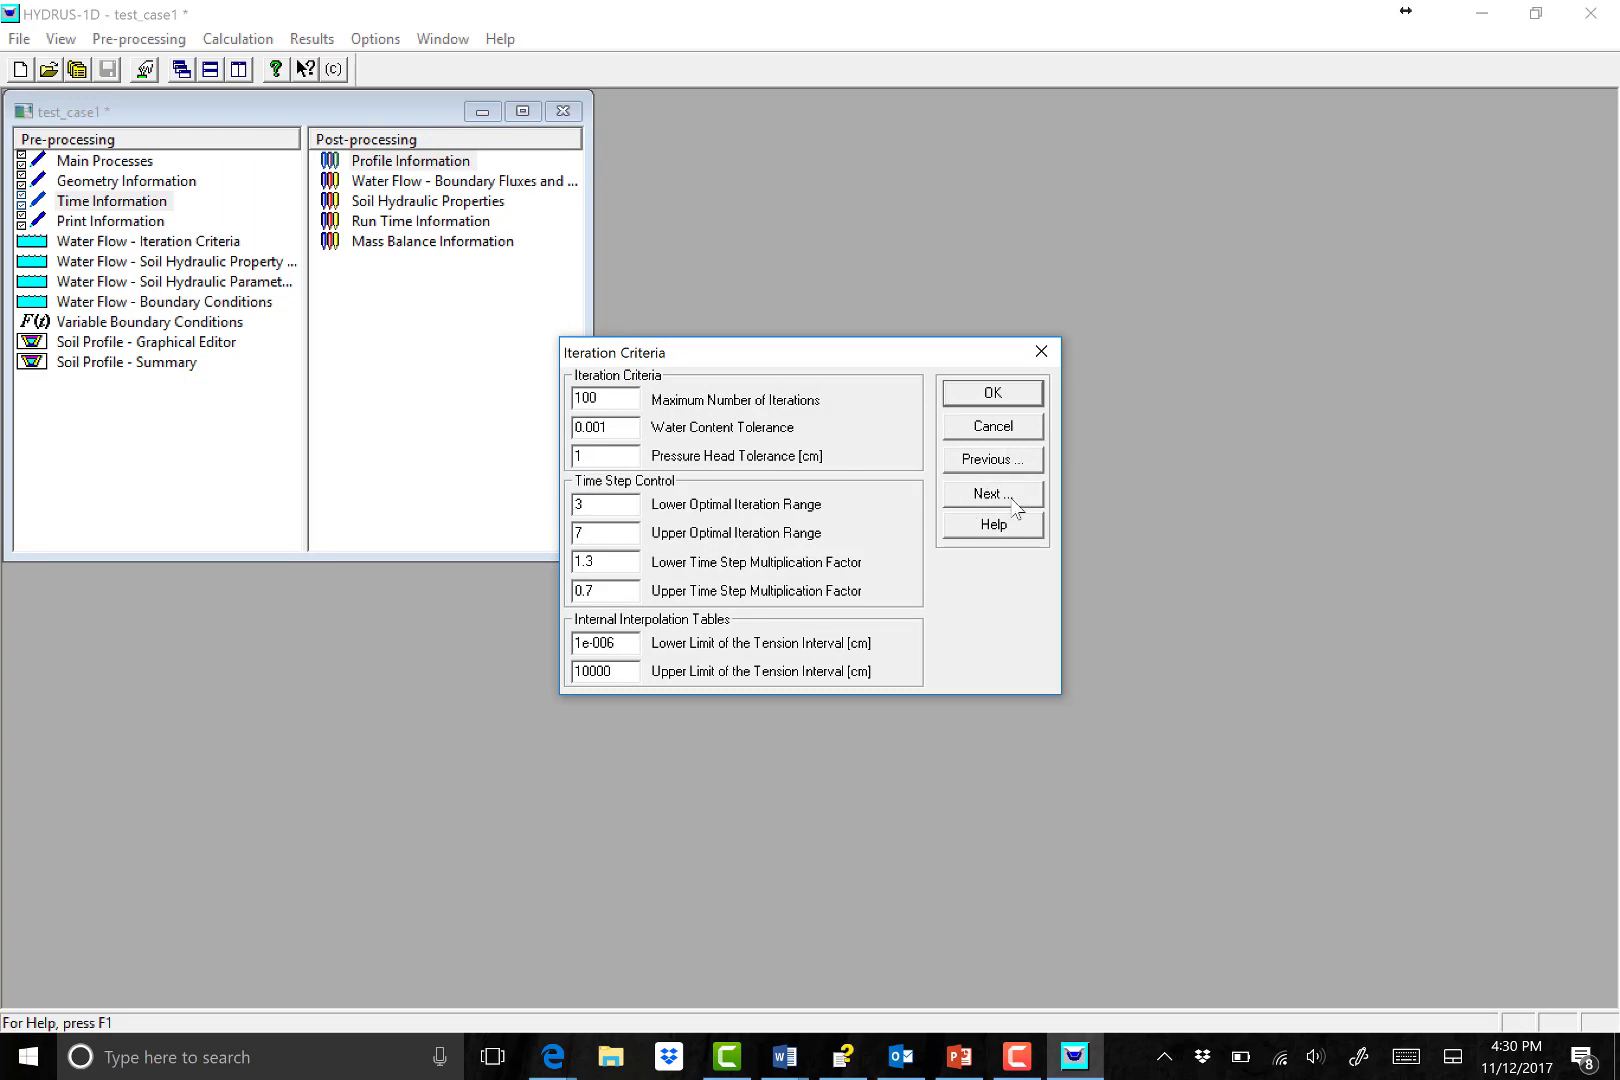
key("Return")
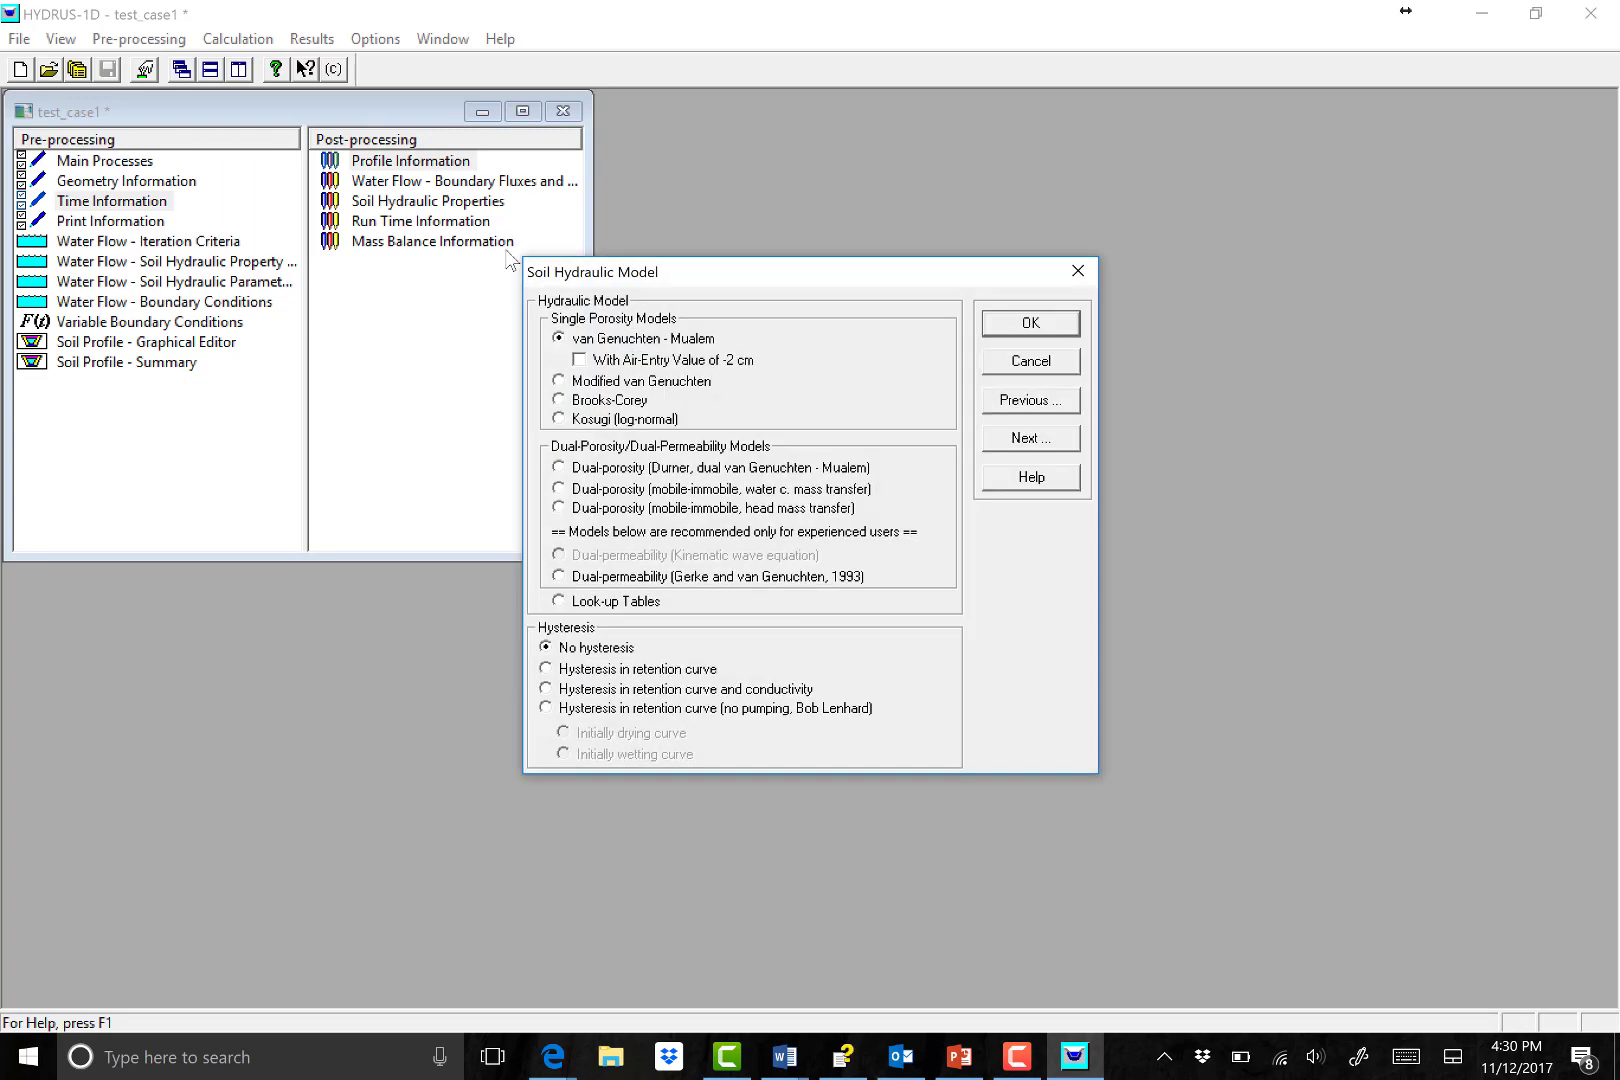
left_click(1030, 439)
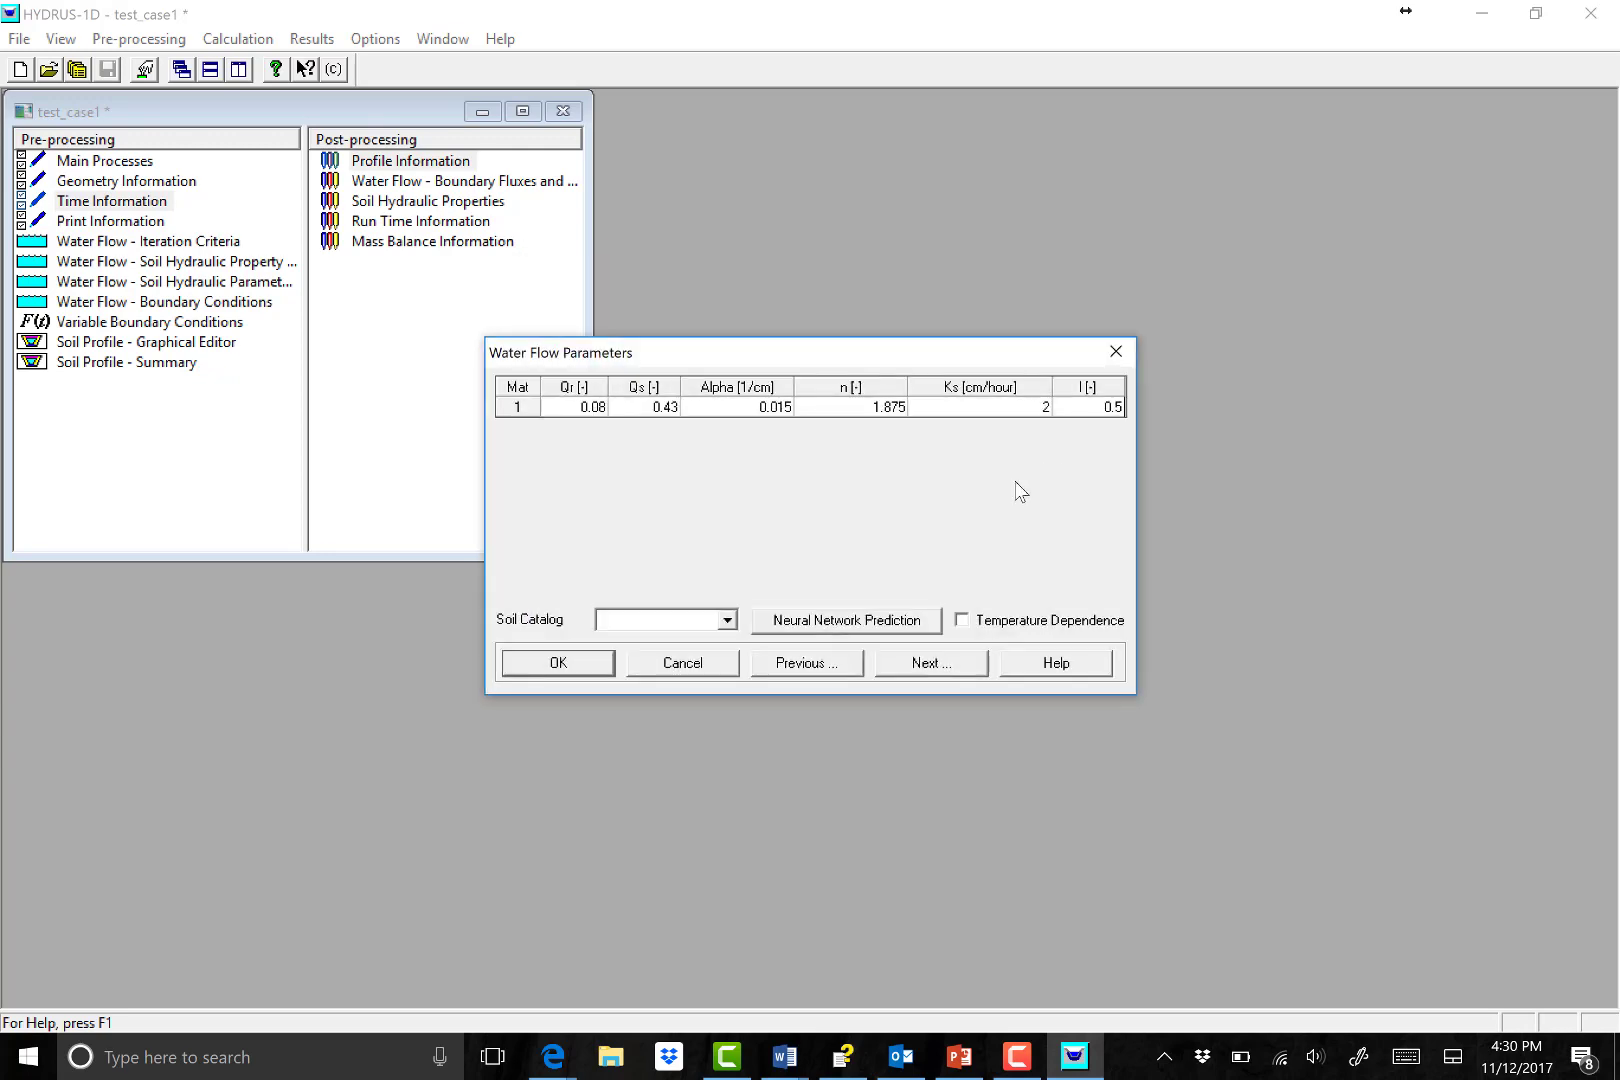
left_click(905, 667)
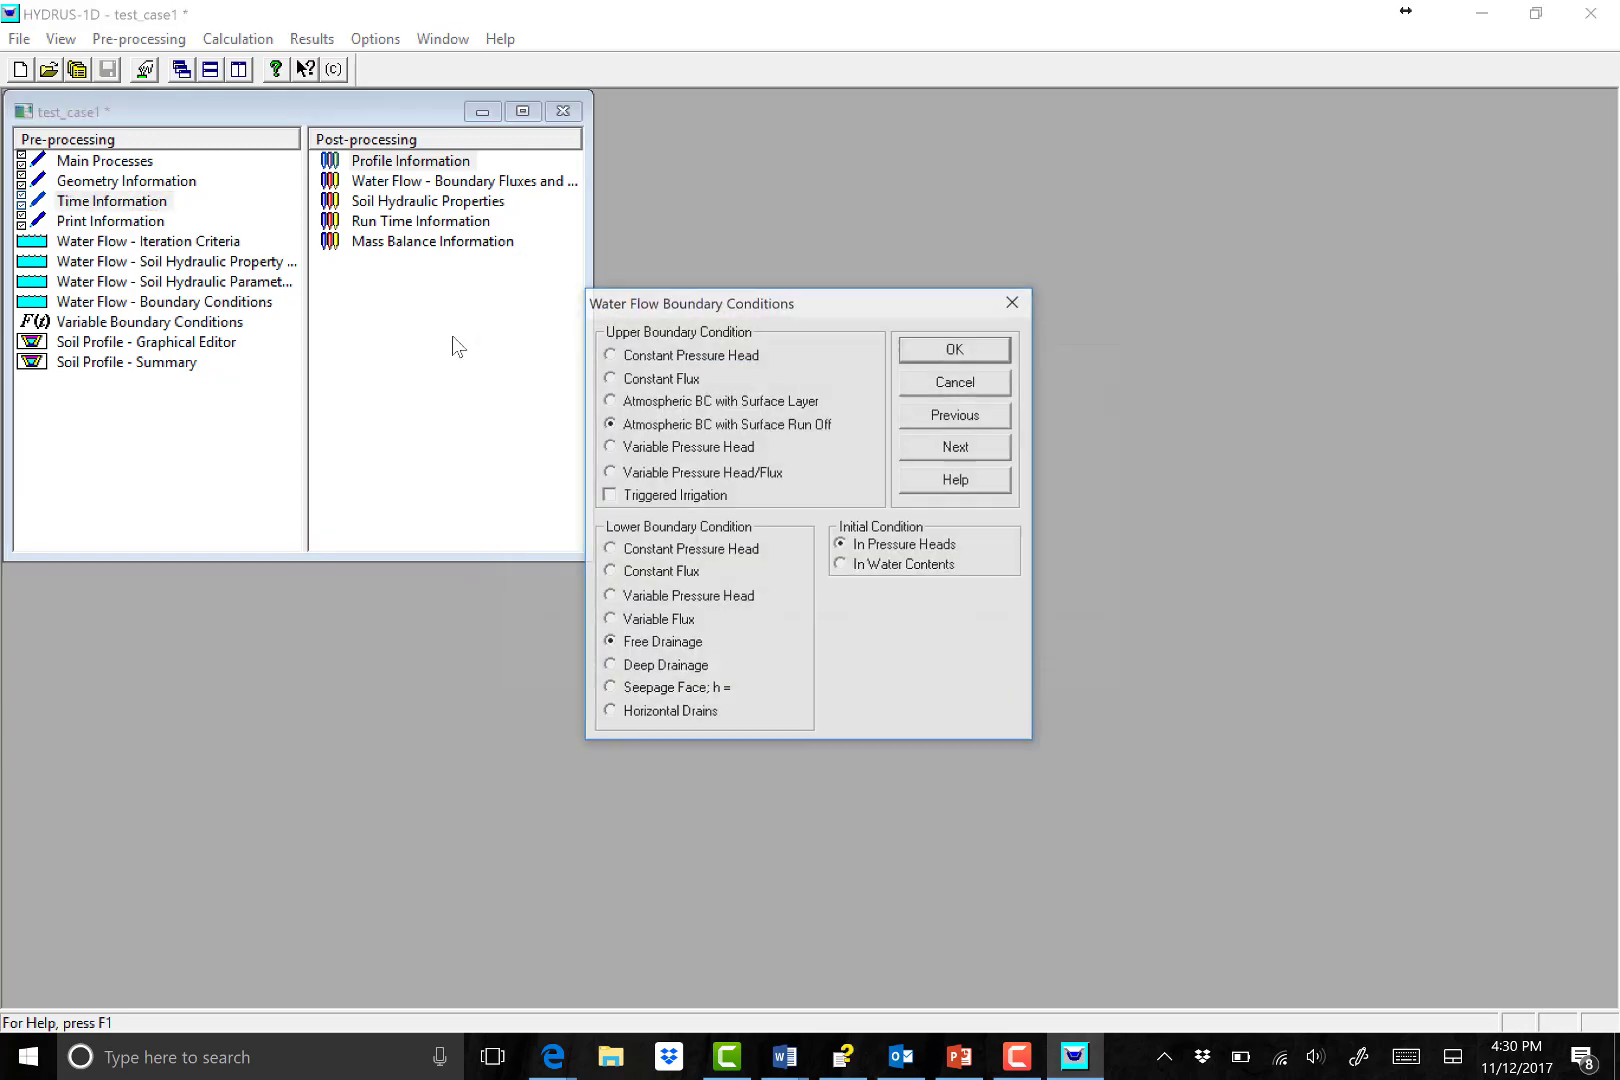
left_click(957, 448)
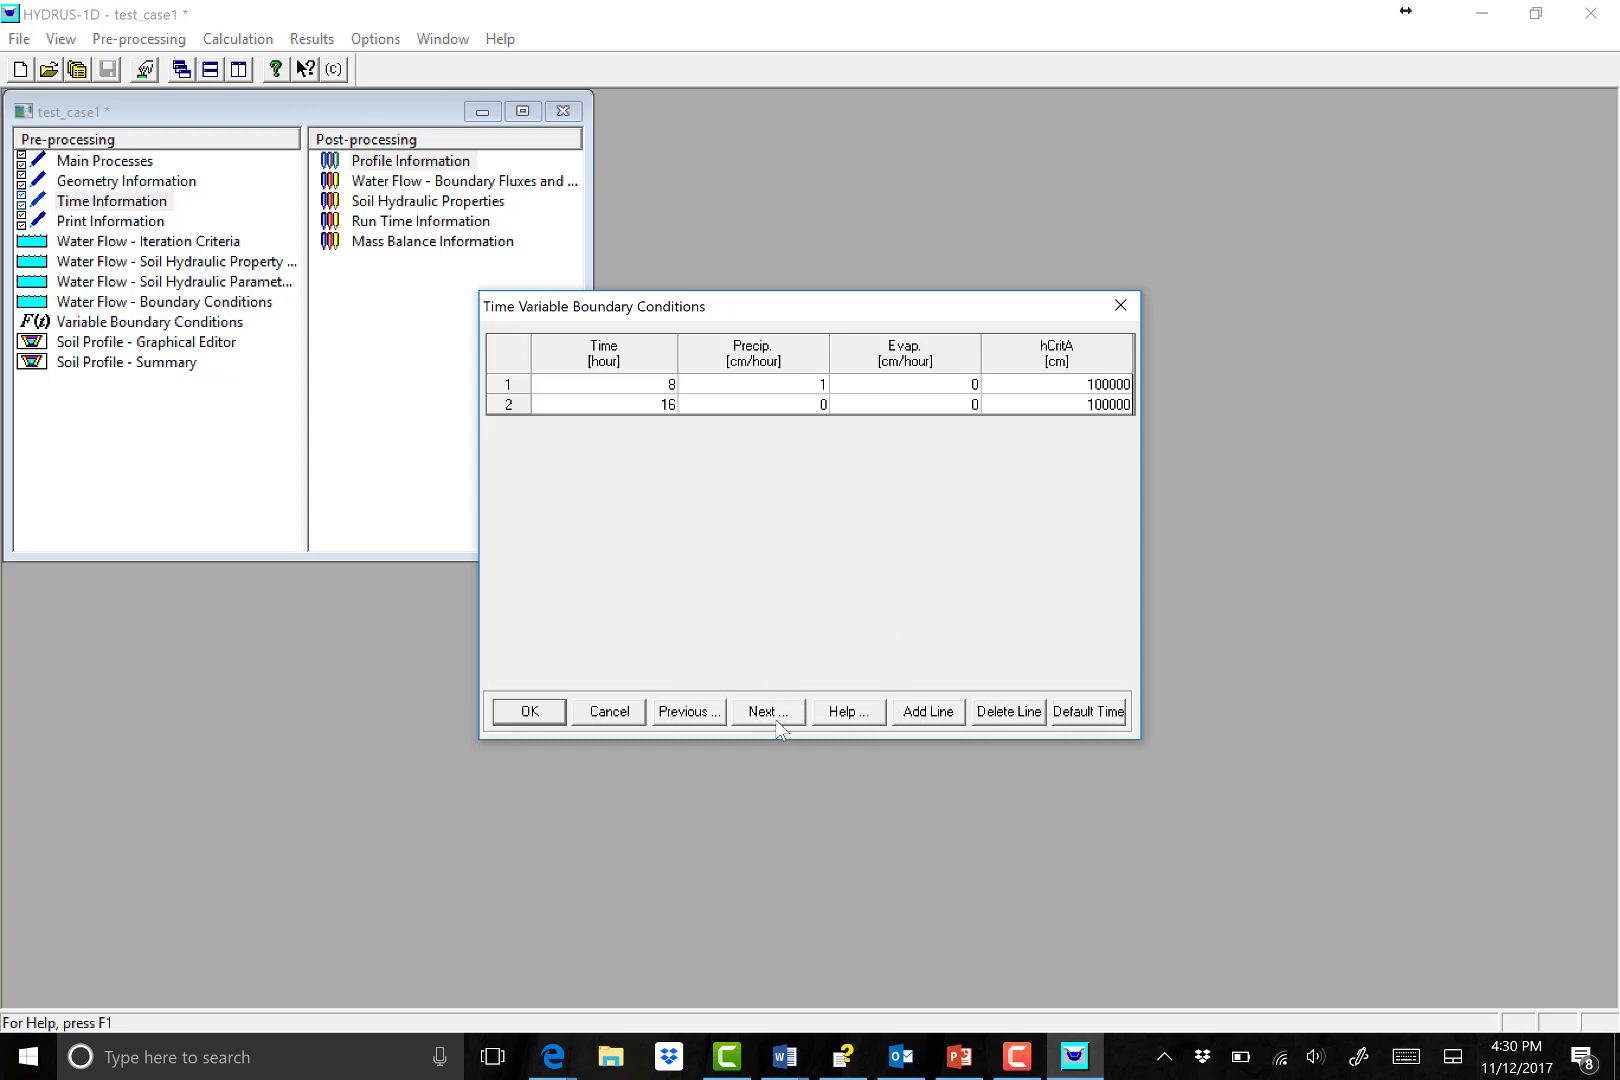
Add a third time-variable boundary record and set the three record times to 8, 16 and 40 hours.
left_click(928, 711)
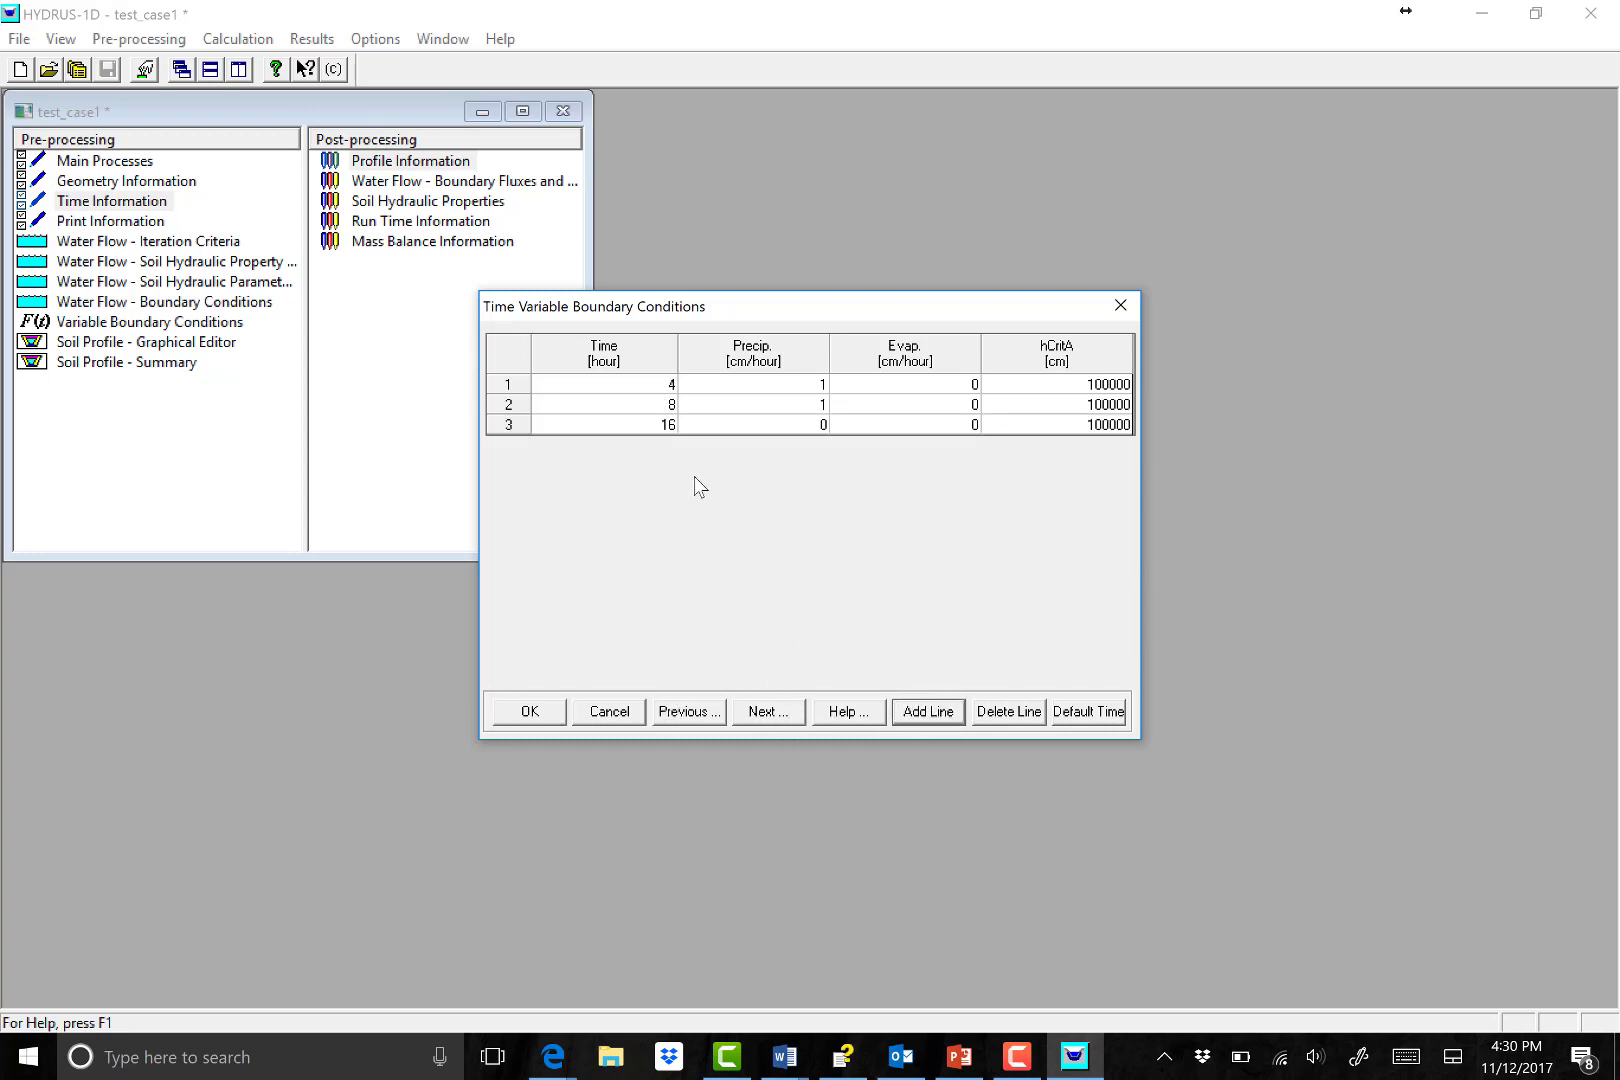
left_click(670, 387)
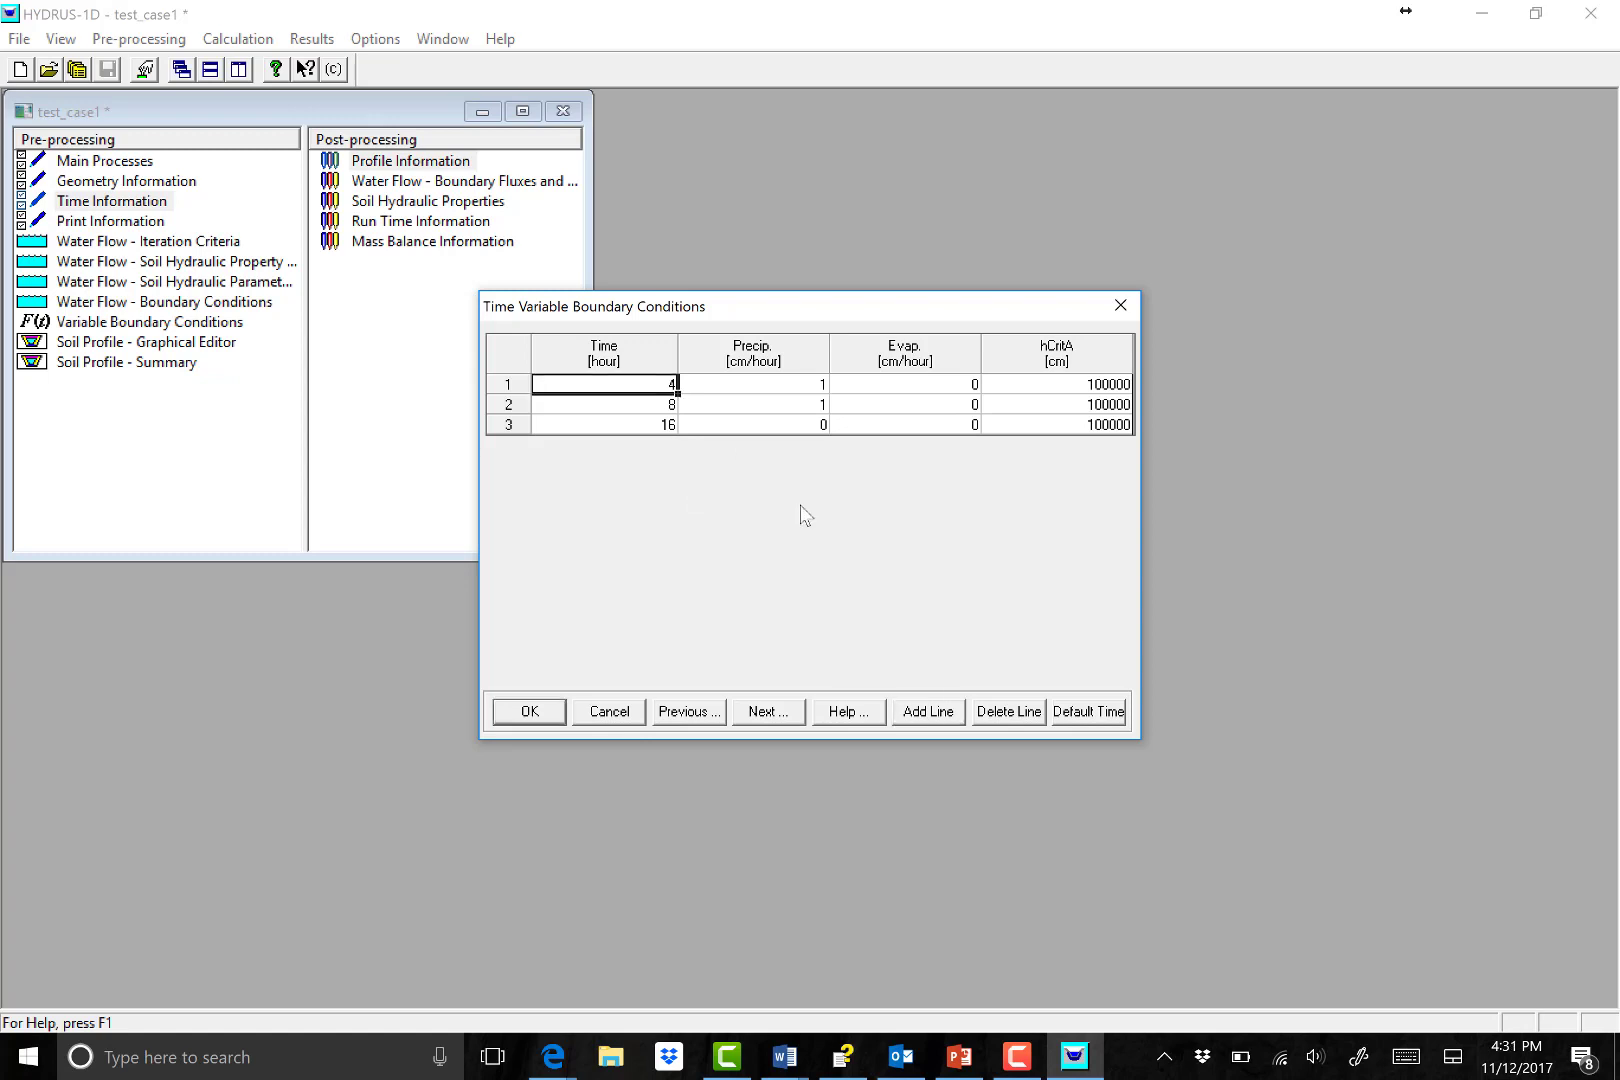
type("8")
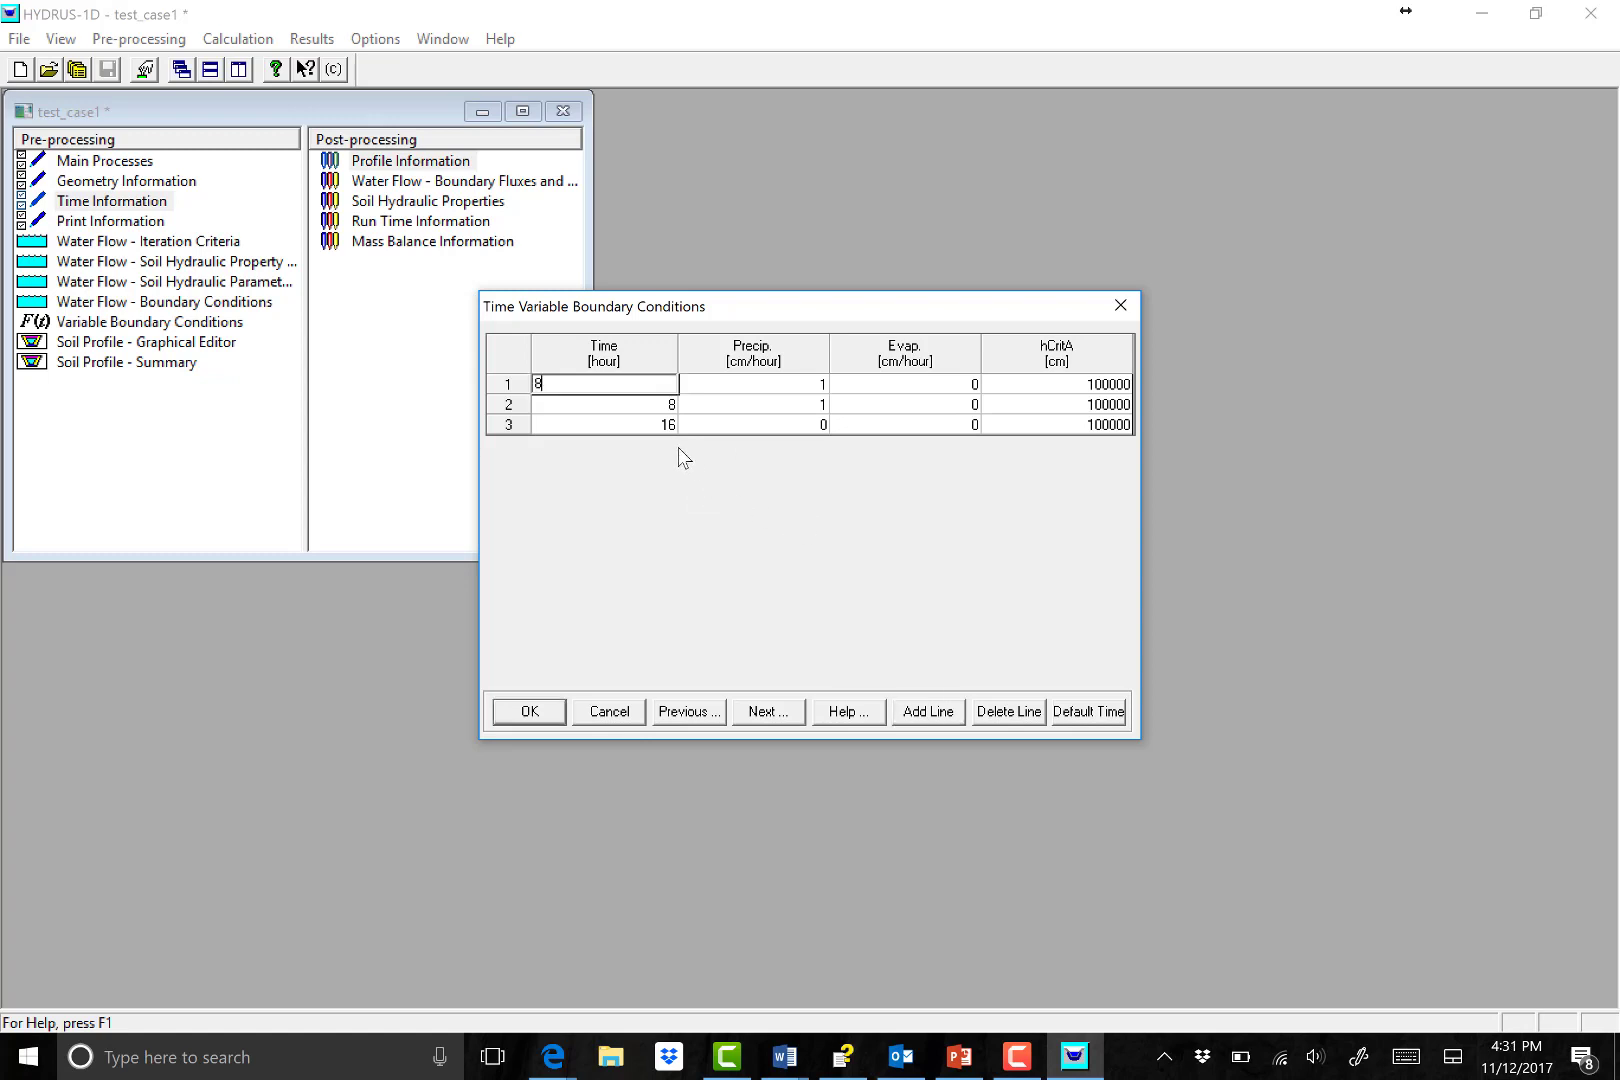
left_click(649, 406)
type("16")
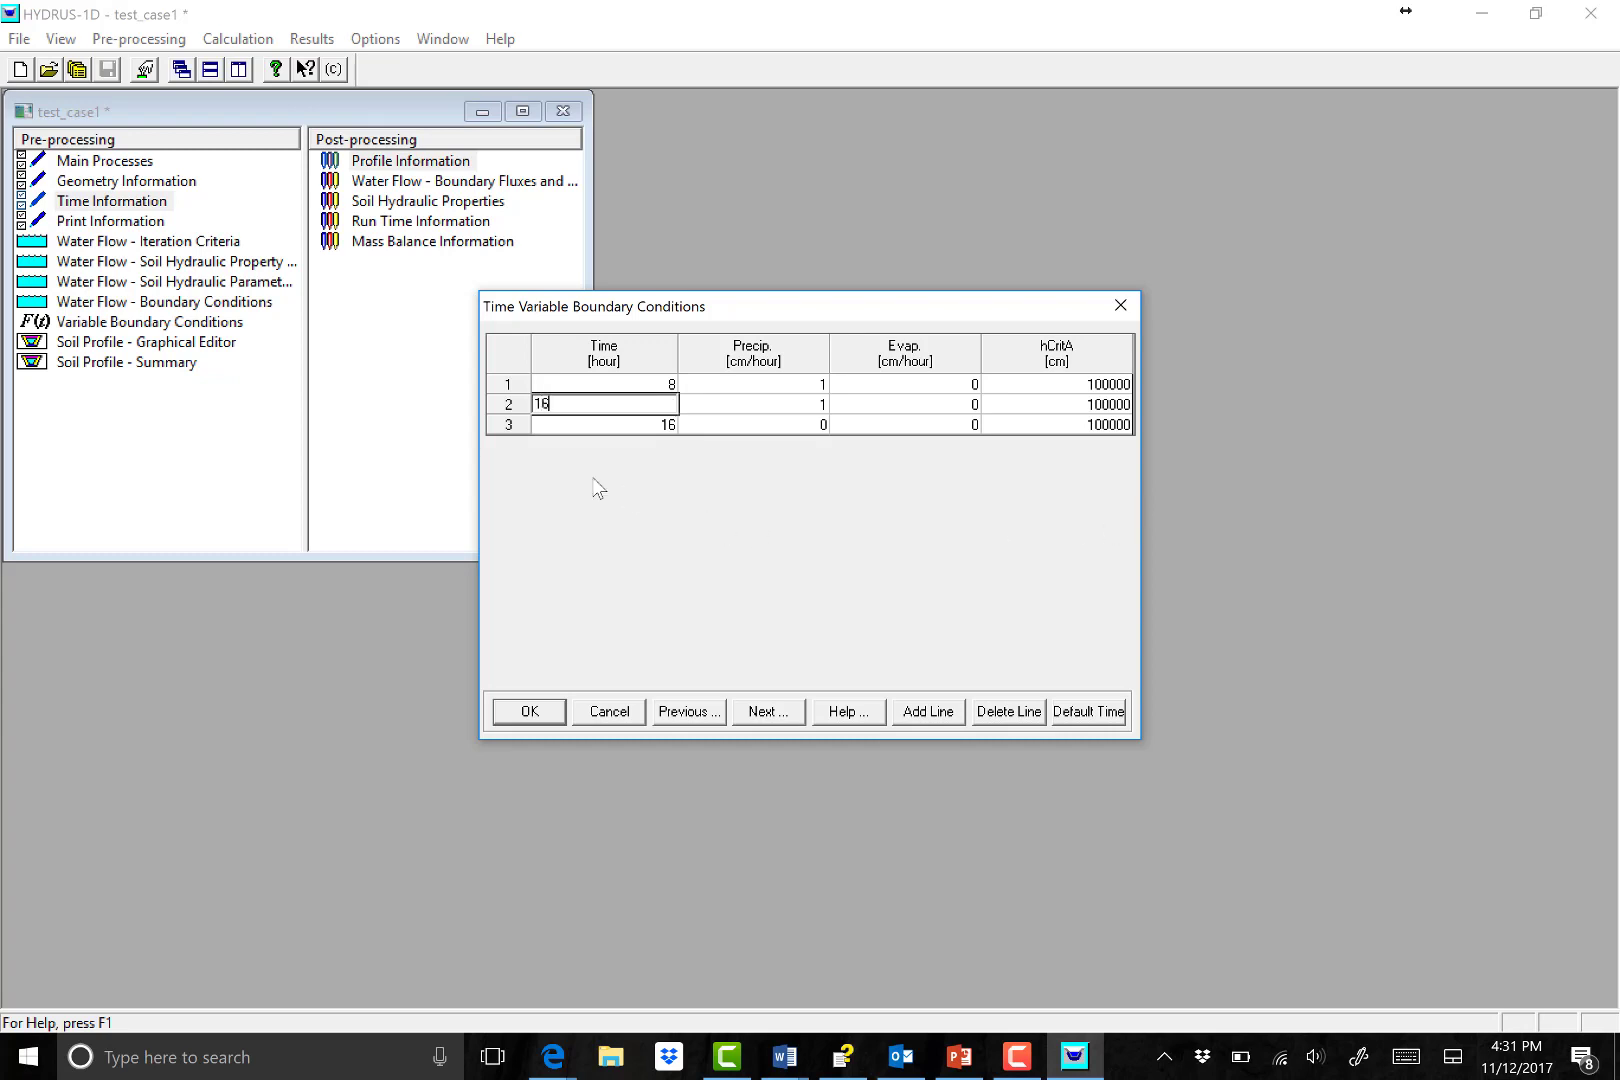
left_click(652, 427)
type("40")
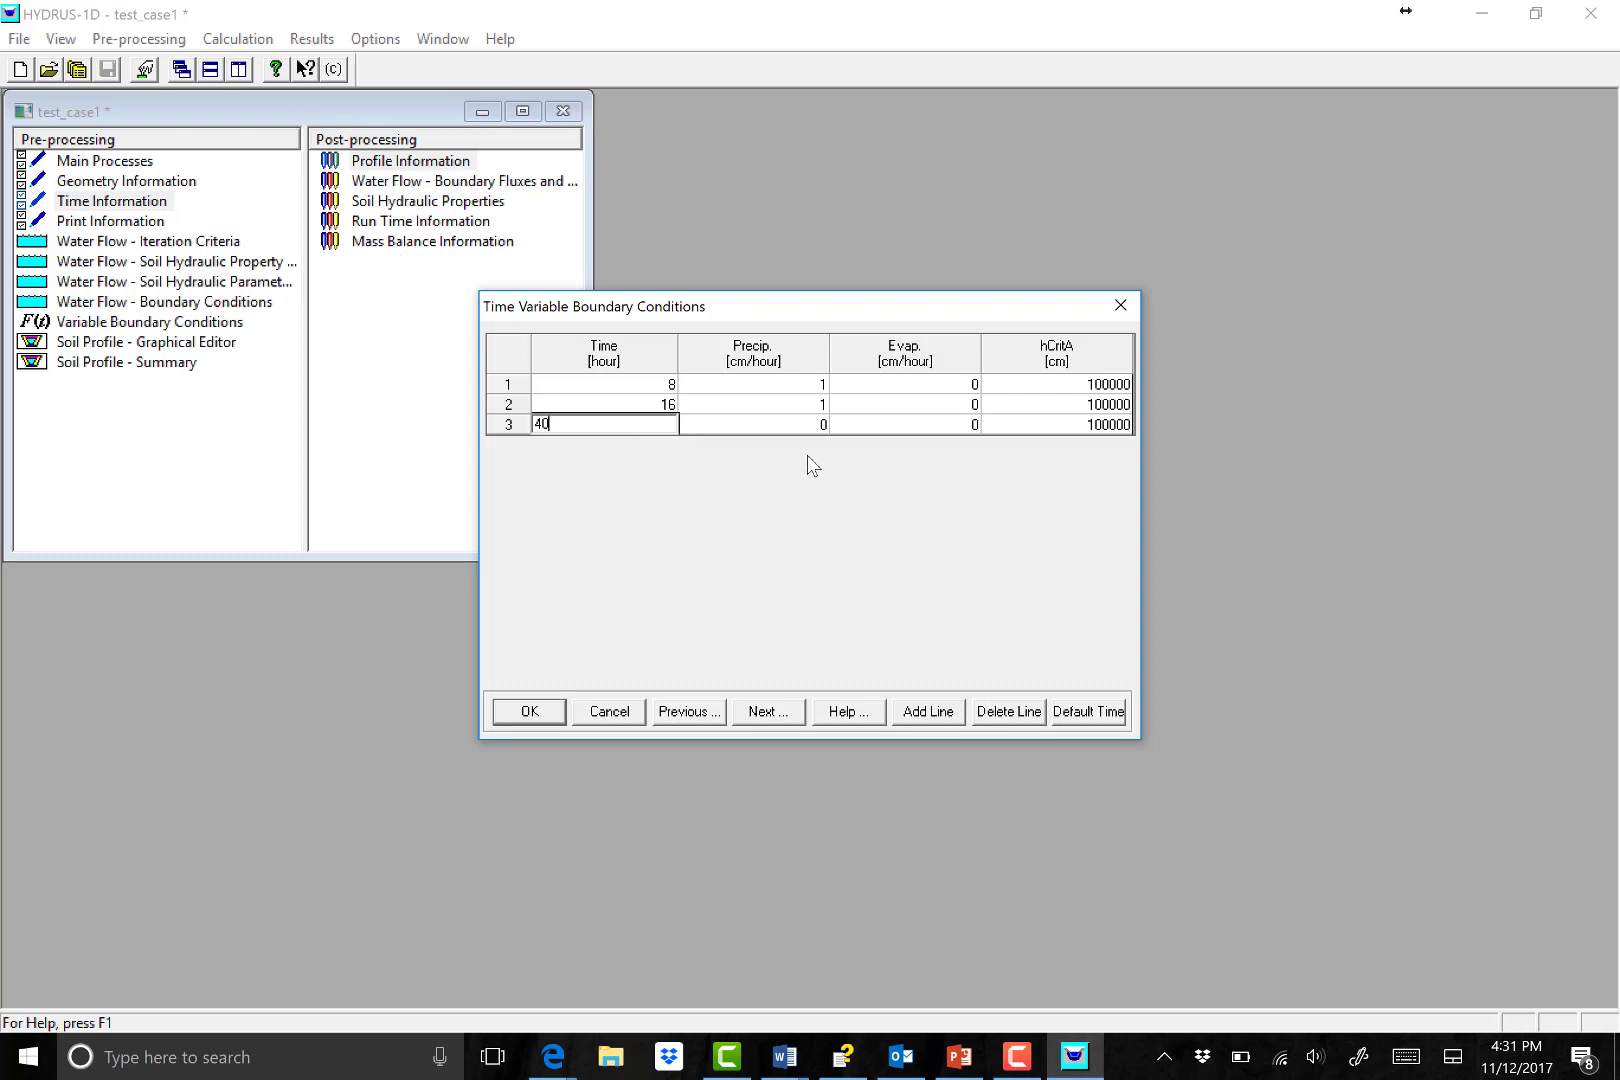
Set the precipitation of the 16-hour boundary record to 0 cm/hour.
left_click(805, 403)
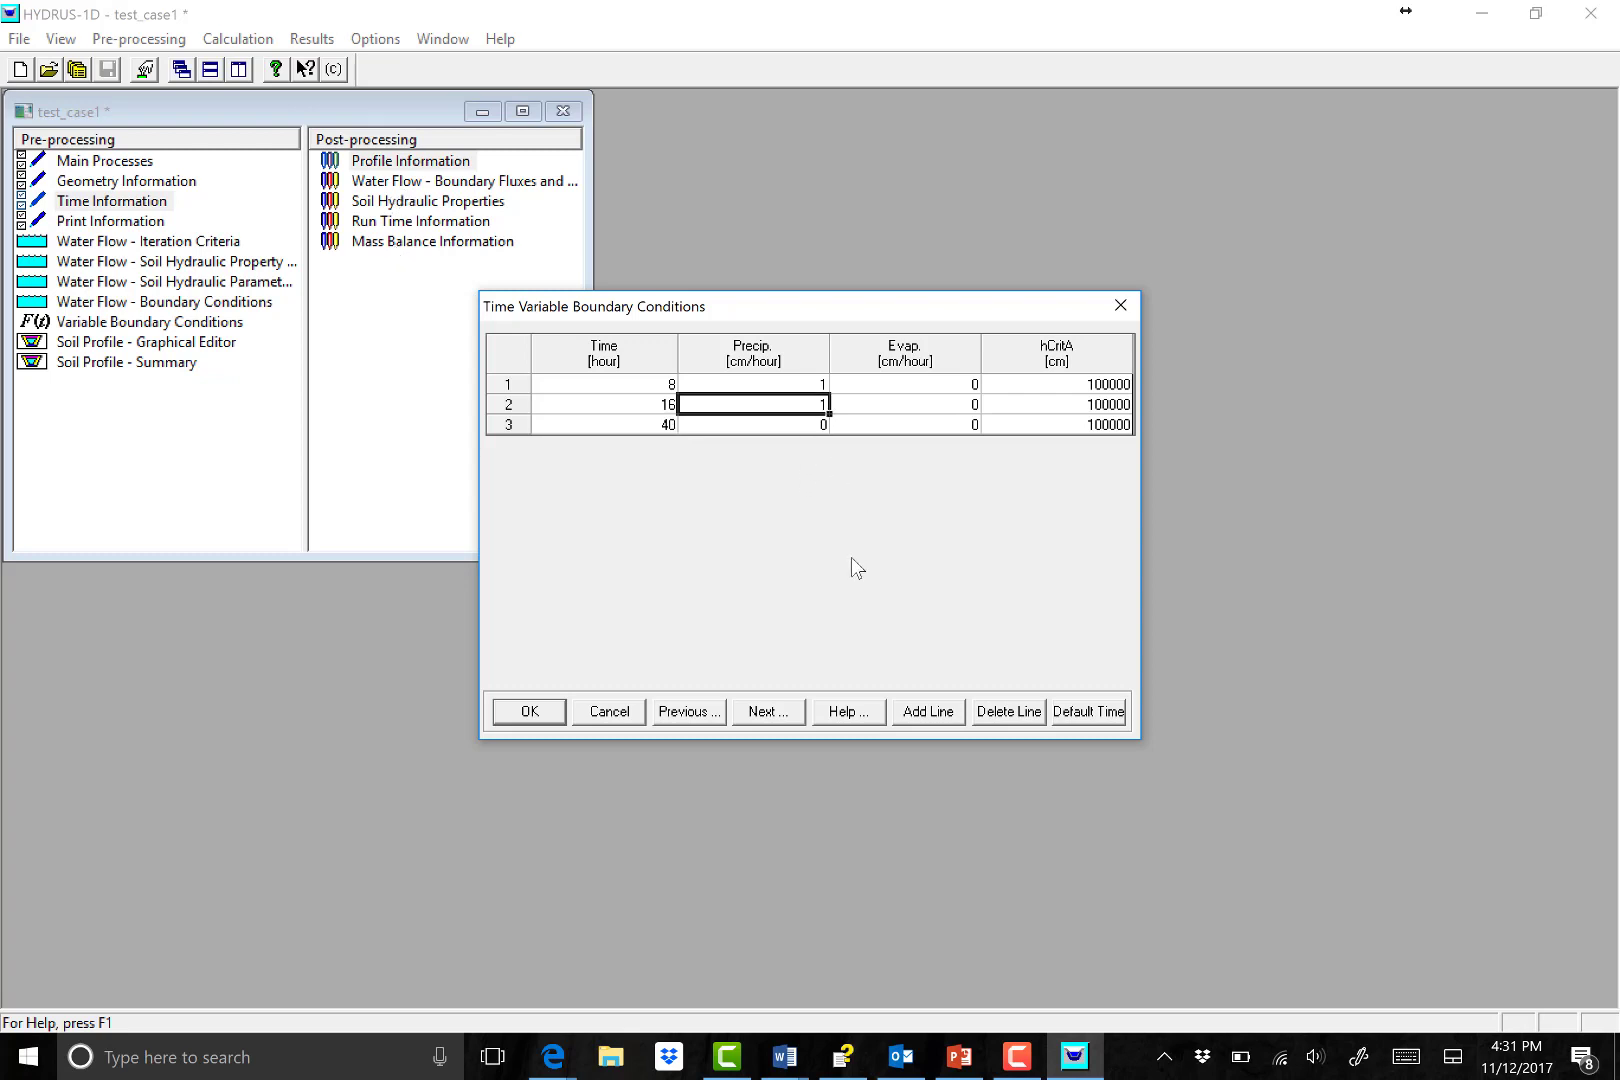
type("0")
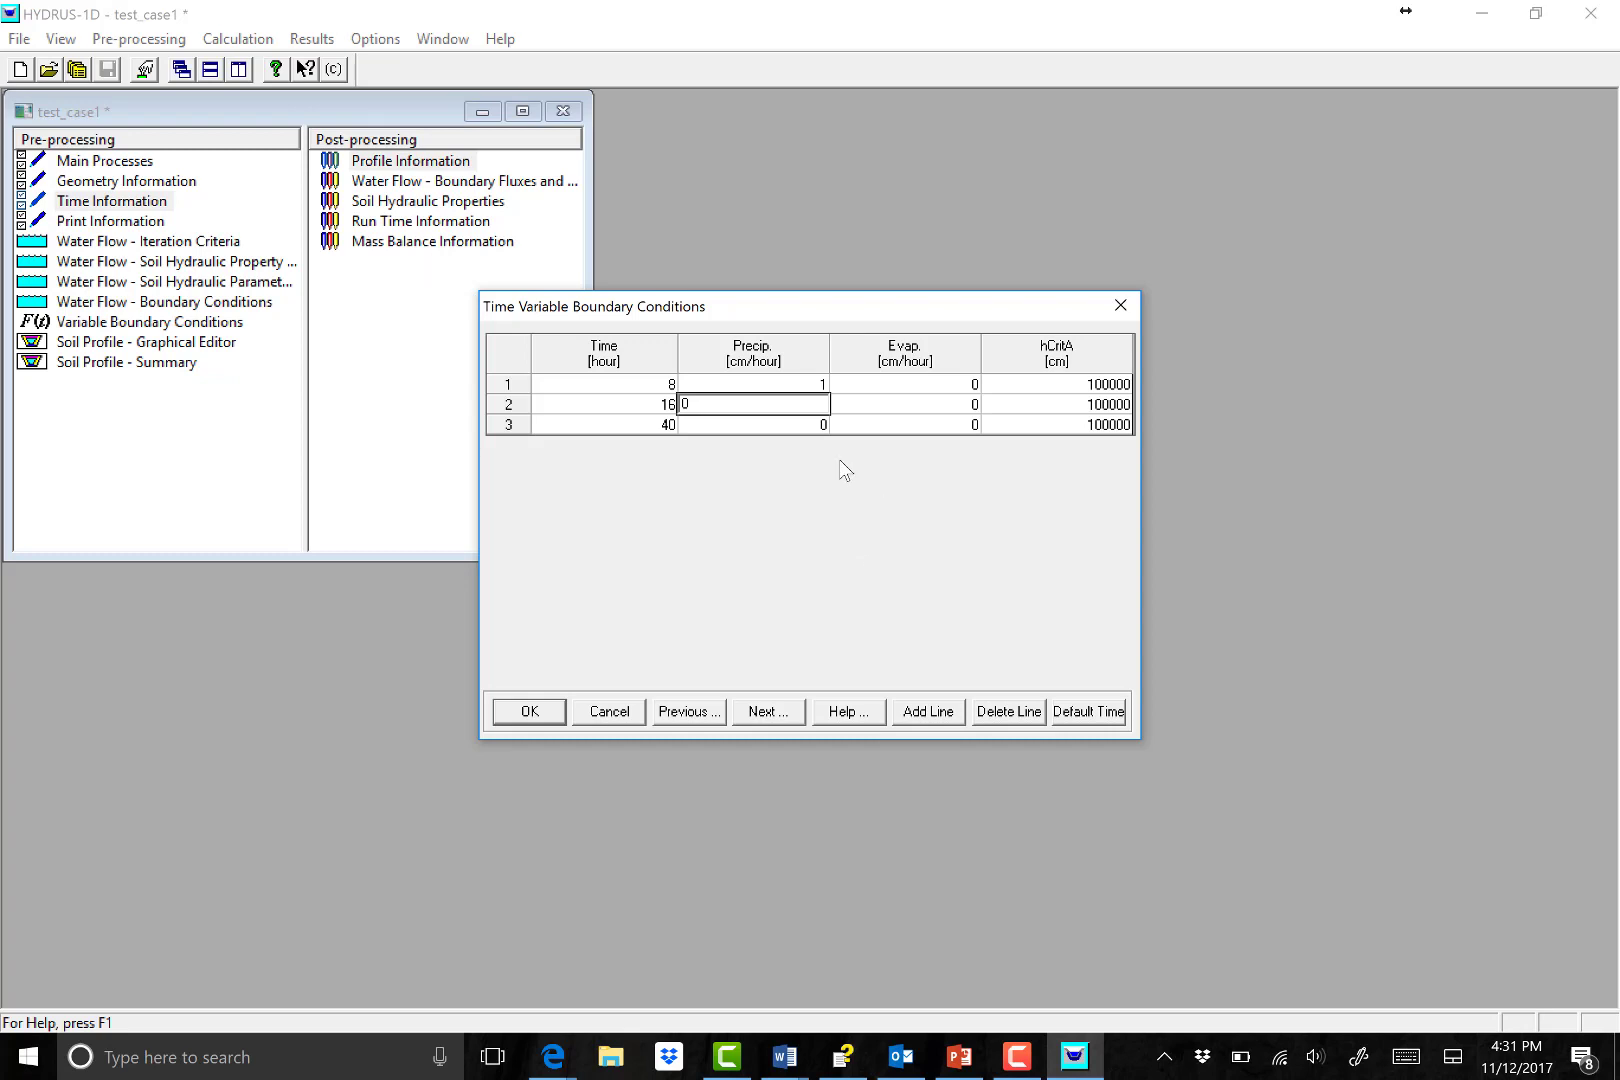
left_click(815, 426)
Set the evaporation of the 40-hour boundary record to 0.01 cm/hour.
left_click(908, 426)
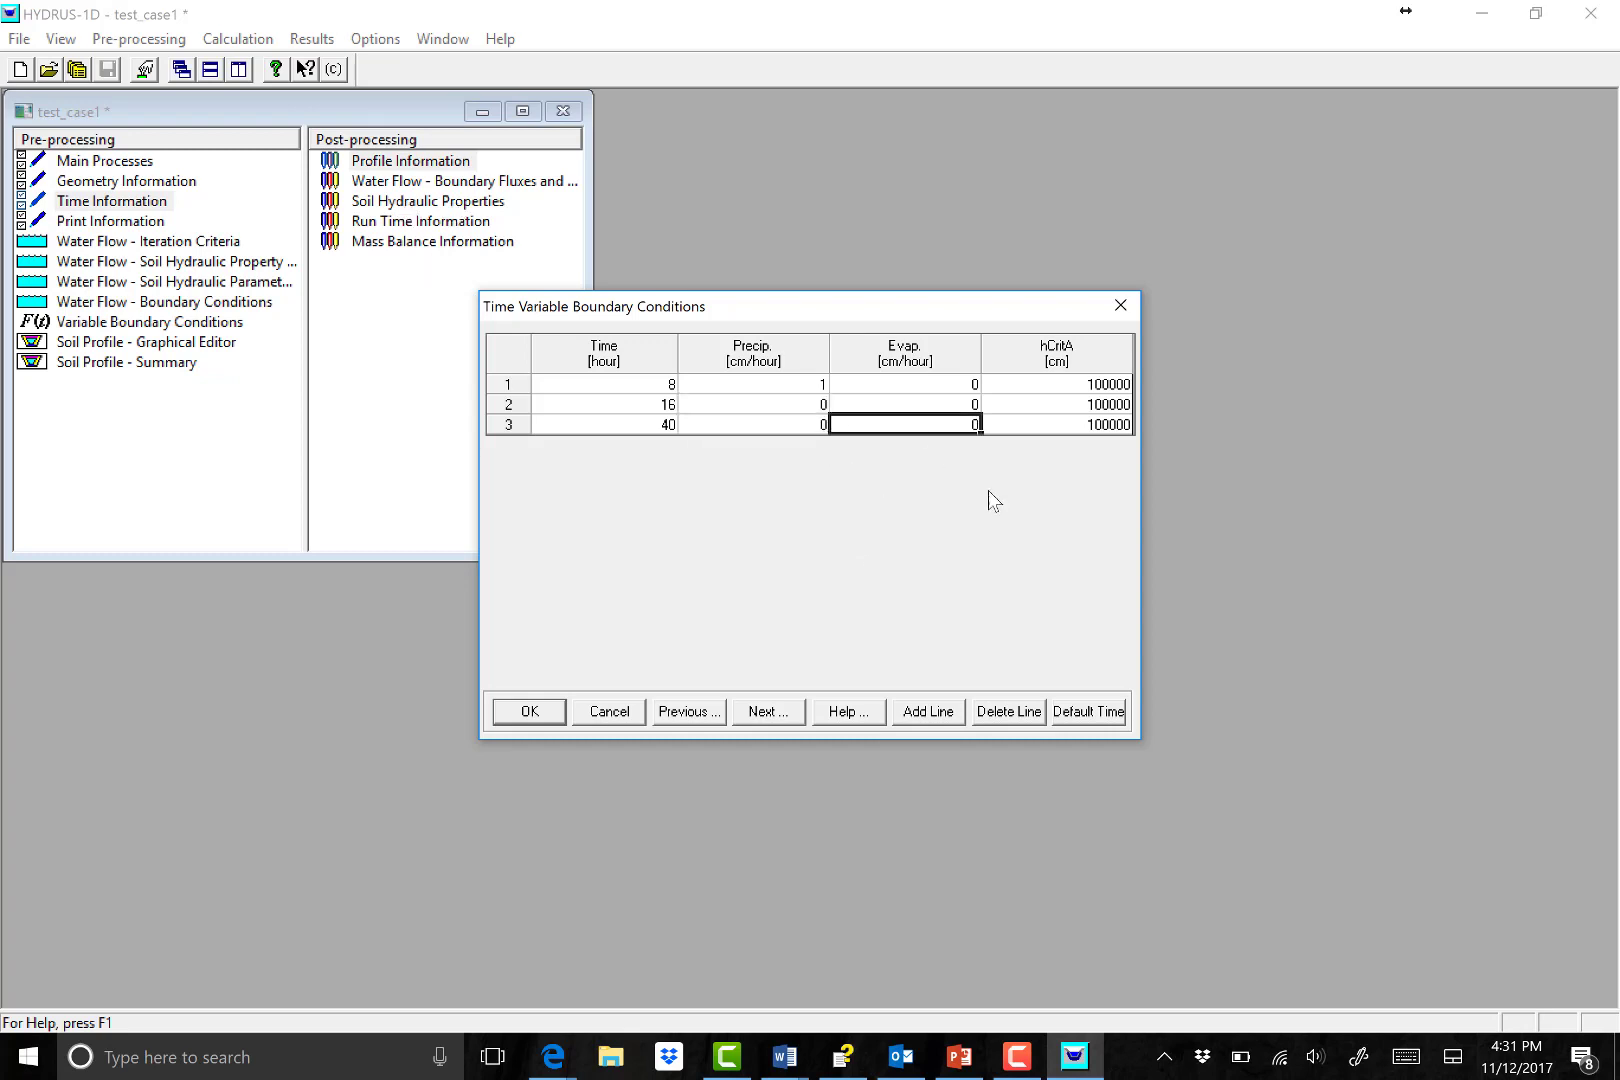
type("0.01")
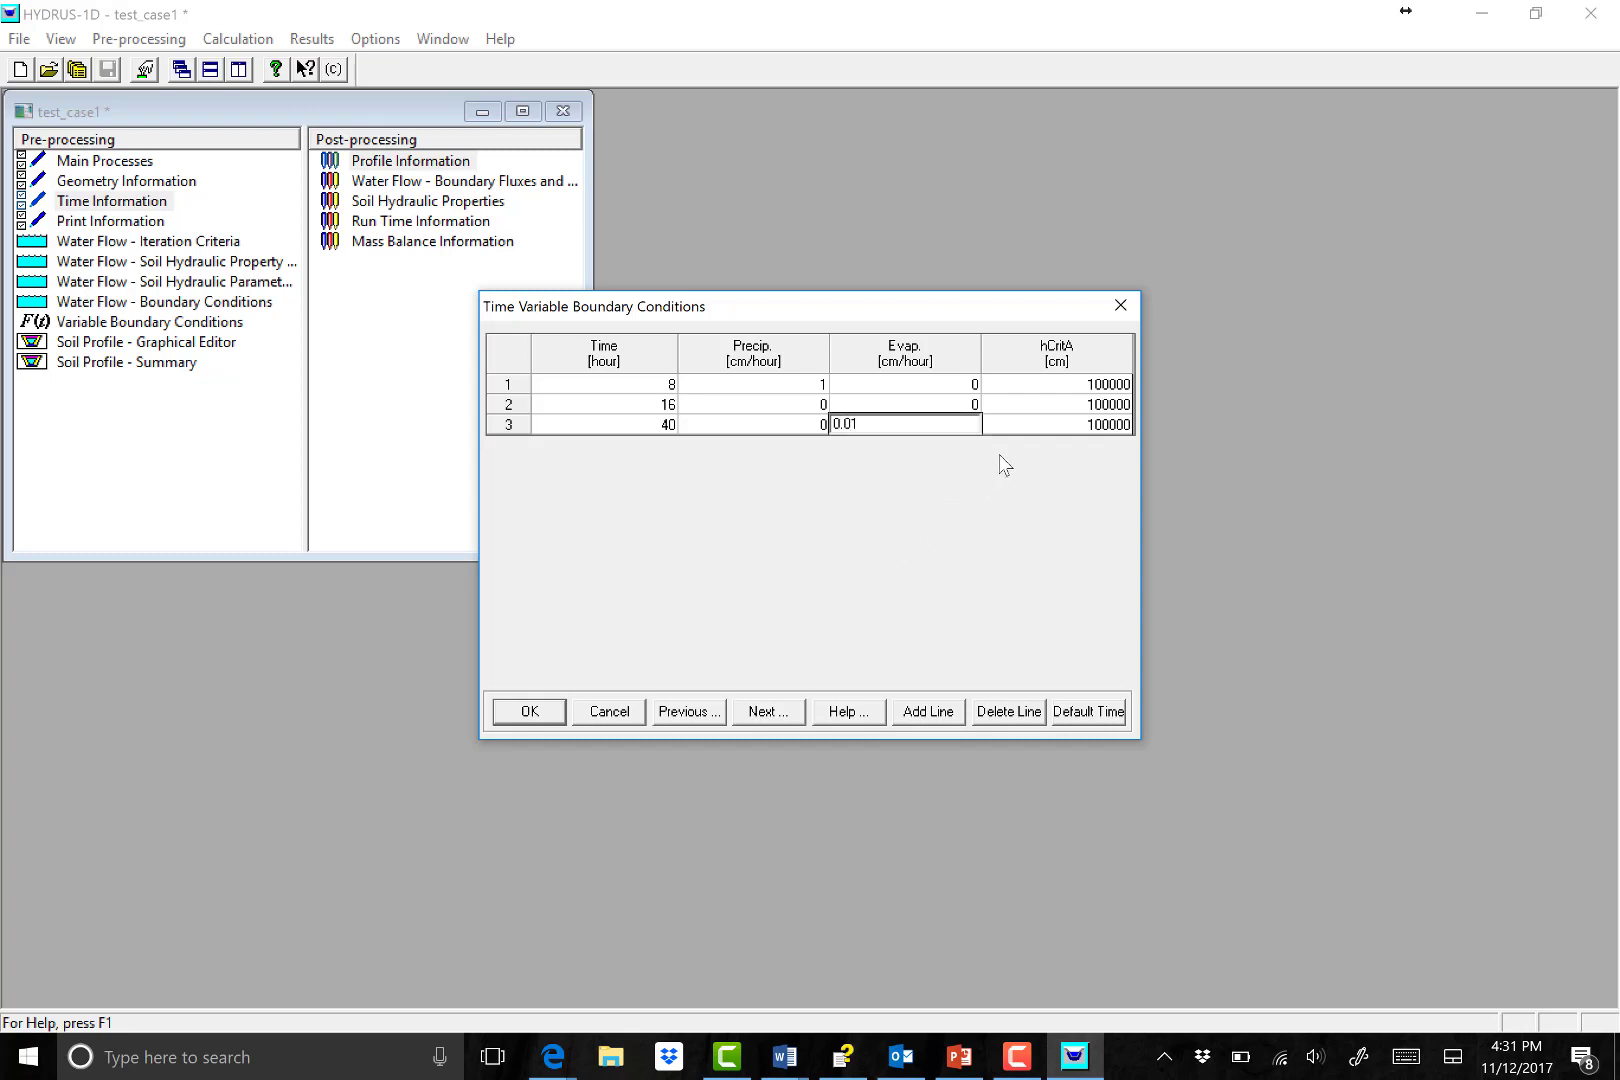
left_click(1023, 424)
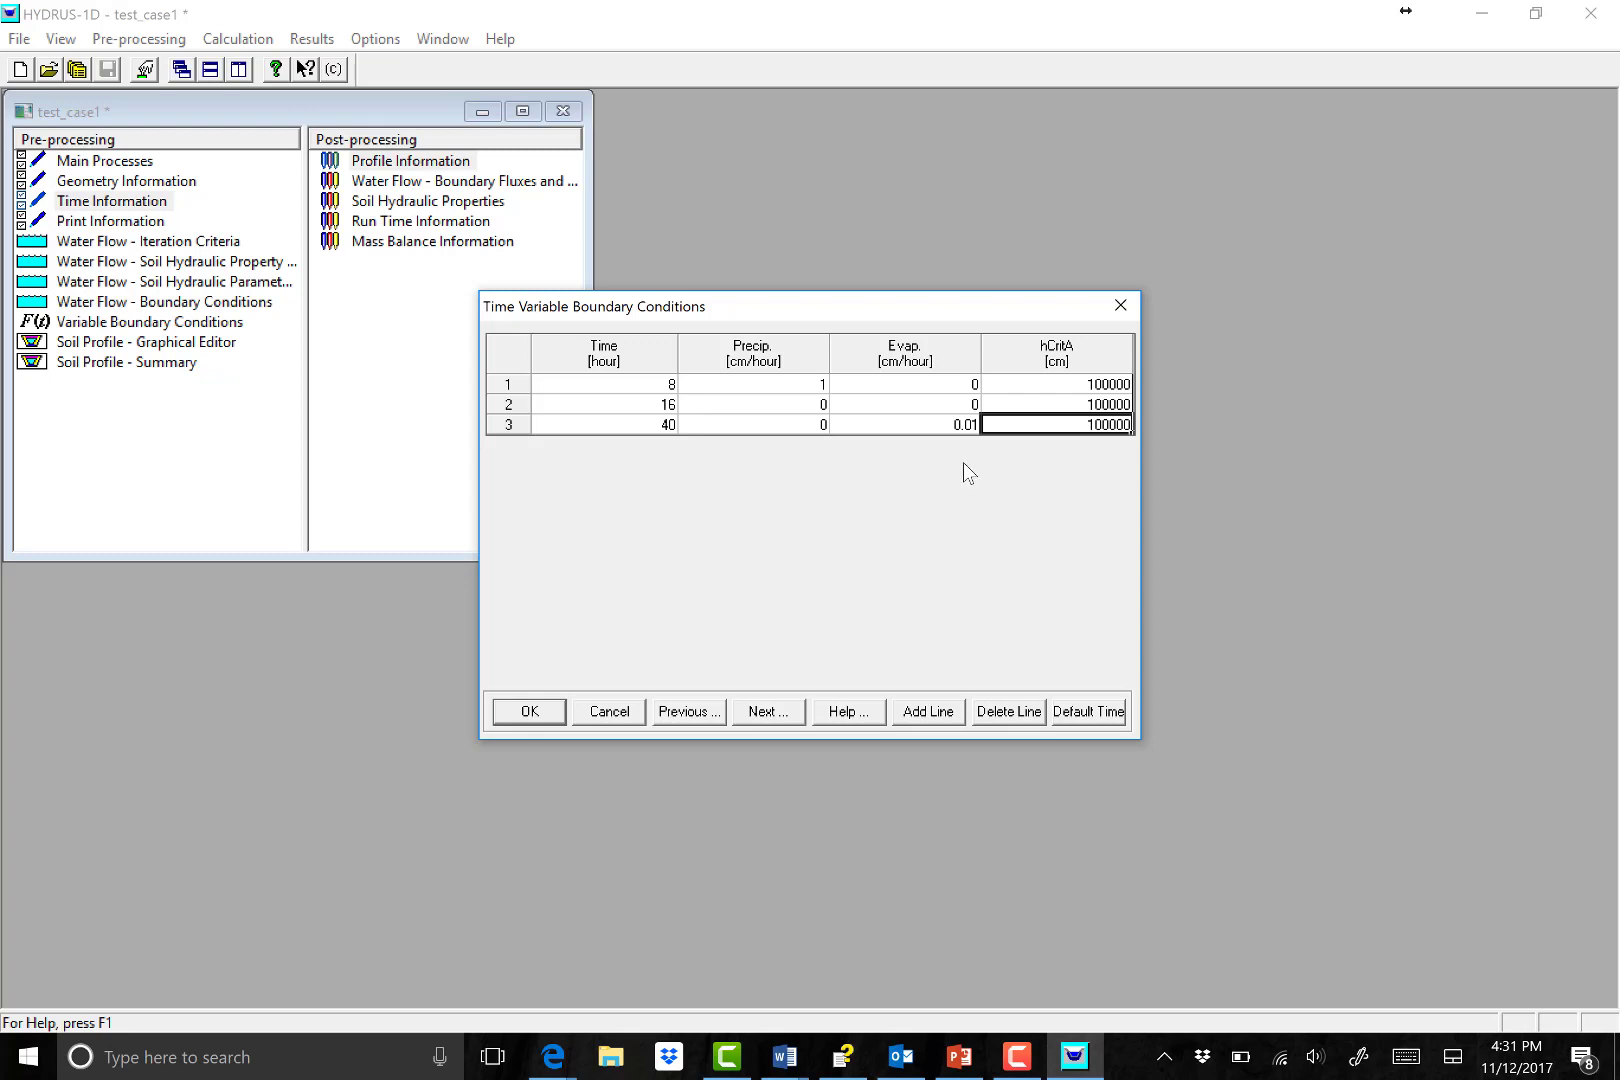
Set the evaporation of the 40-hour boundary record to 0.05 cm/hour and accept the time-variable boundary conditions.
left_click(945, 424)
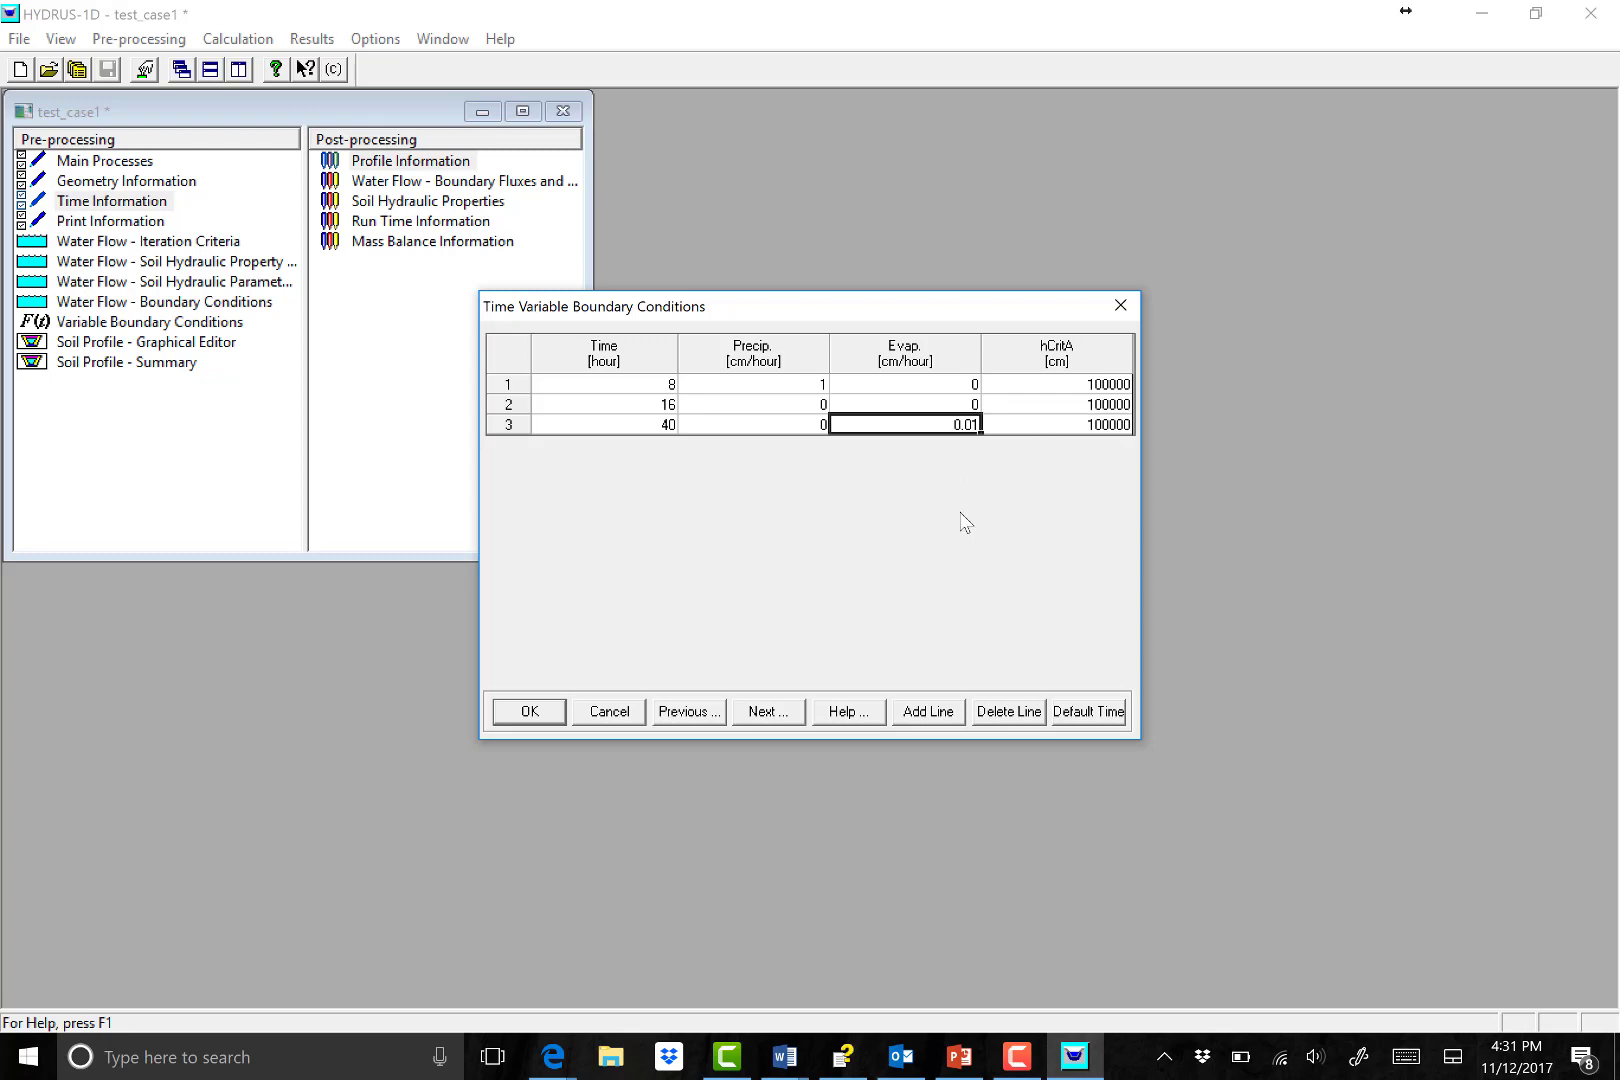
type("0.05")
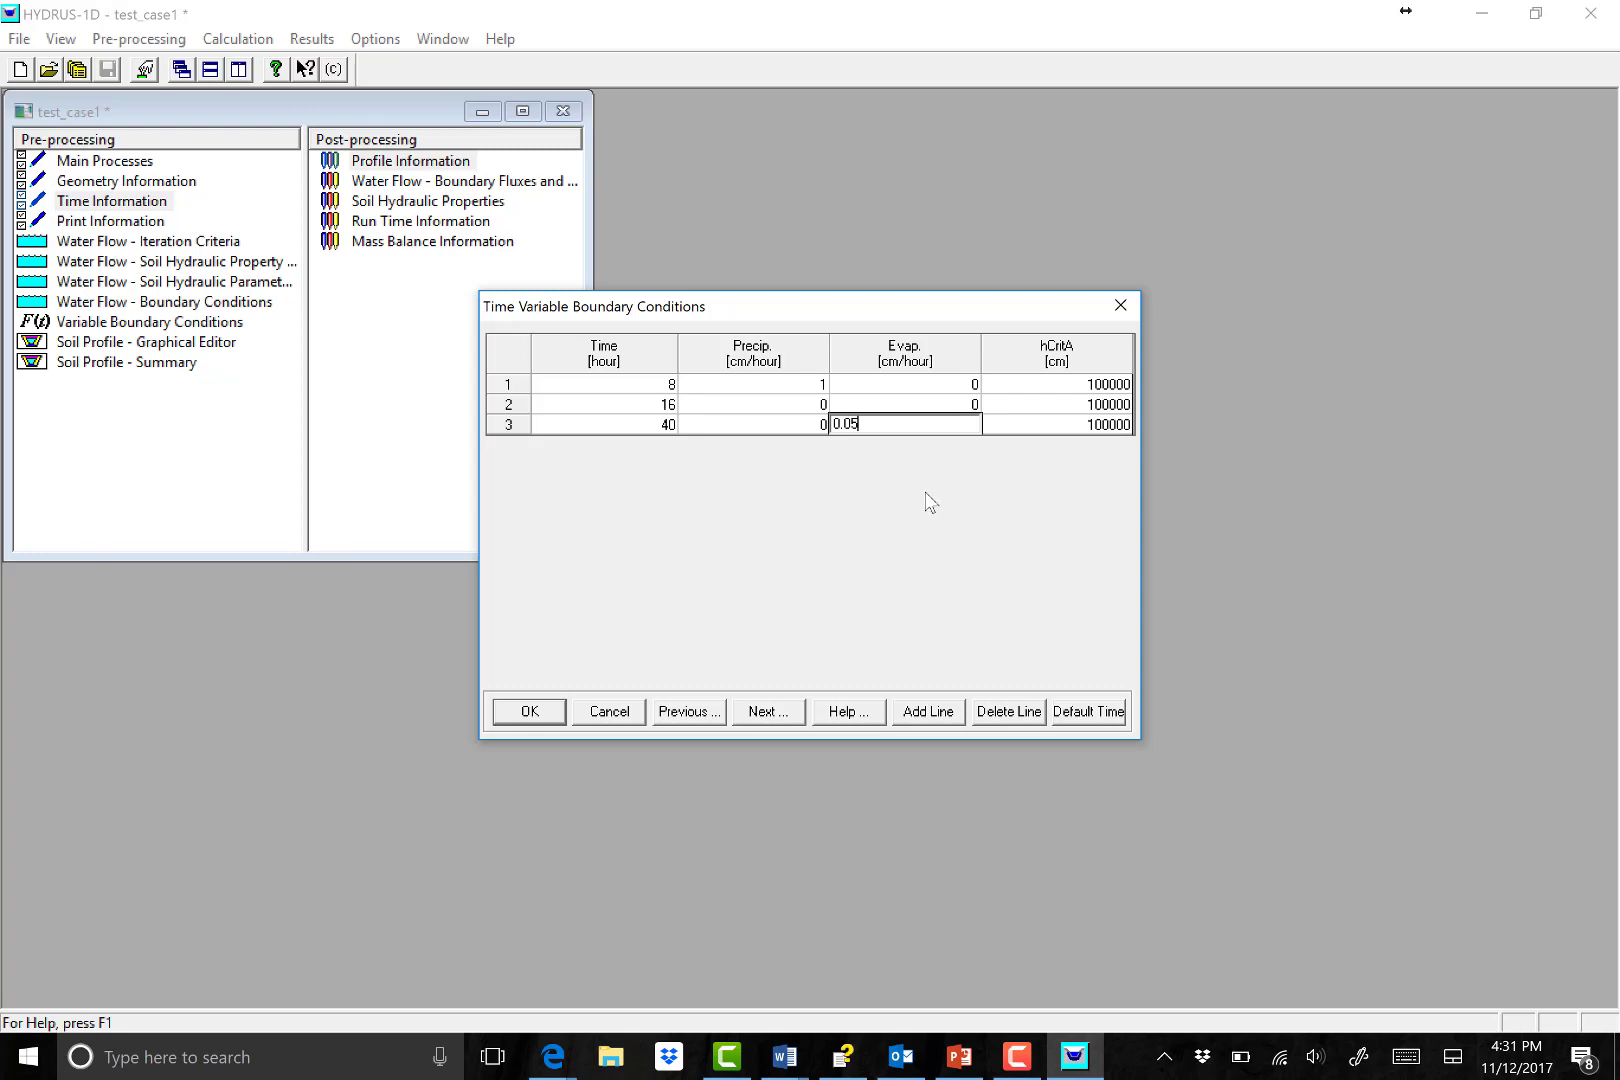
left_click(1035, 424)
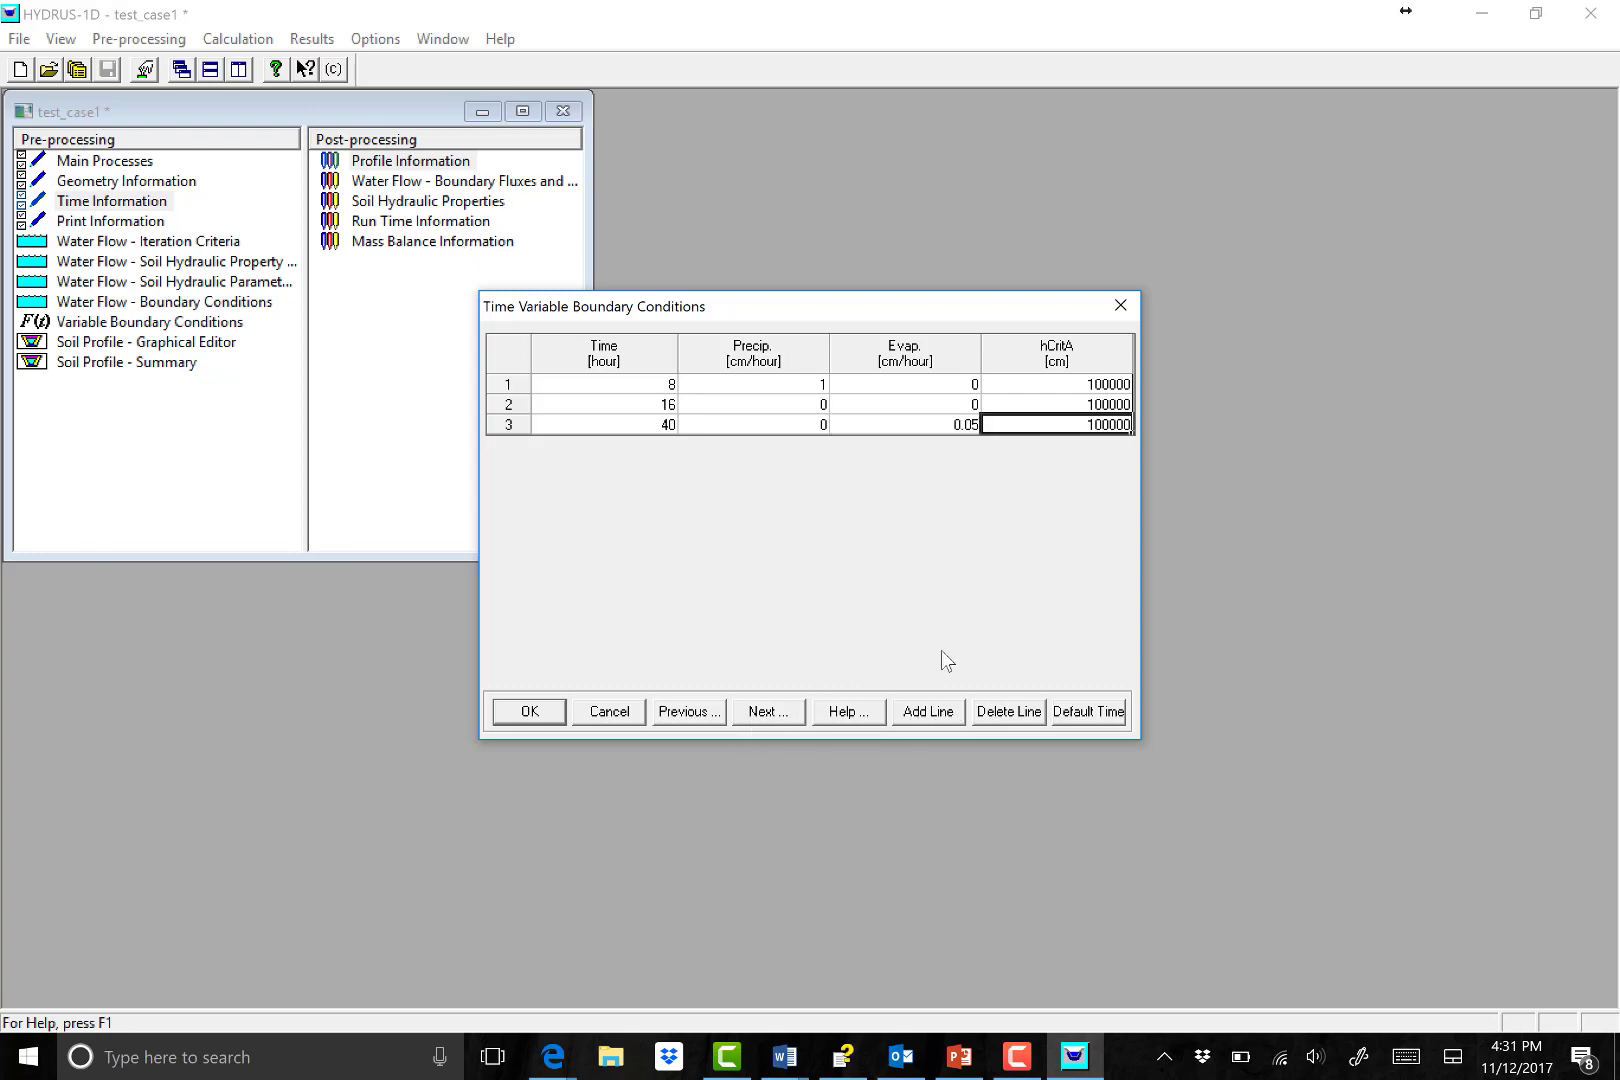
left_click(764, 714)
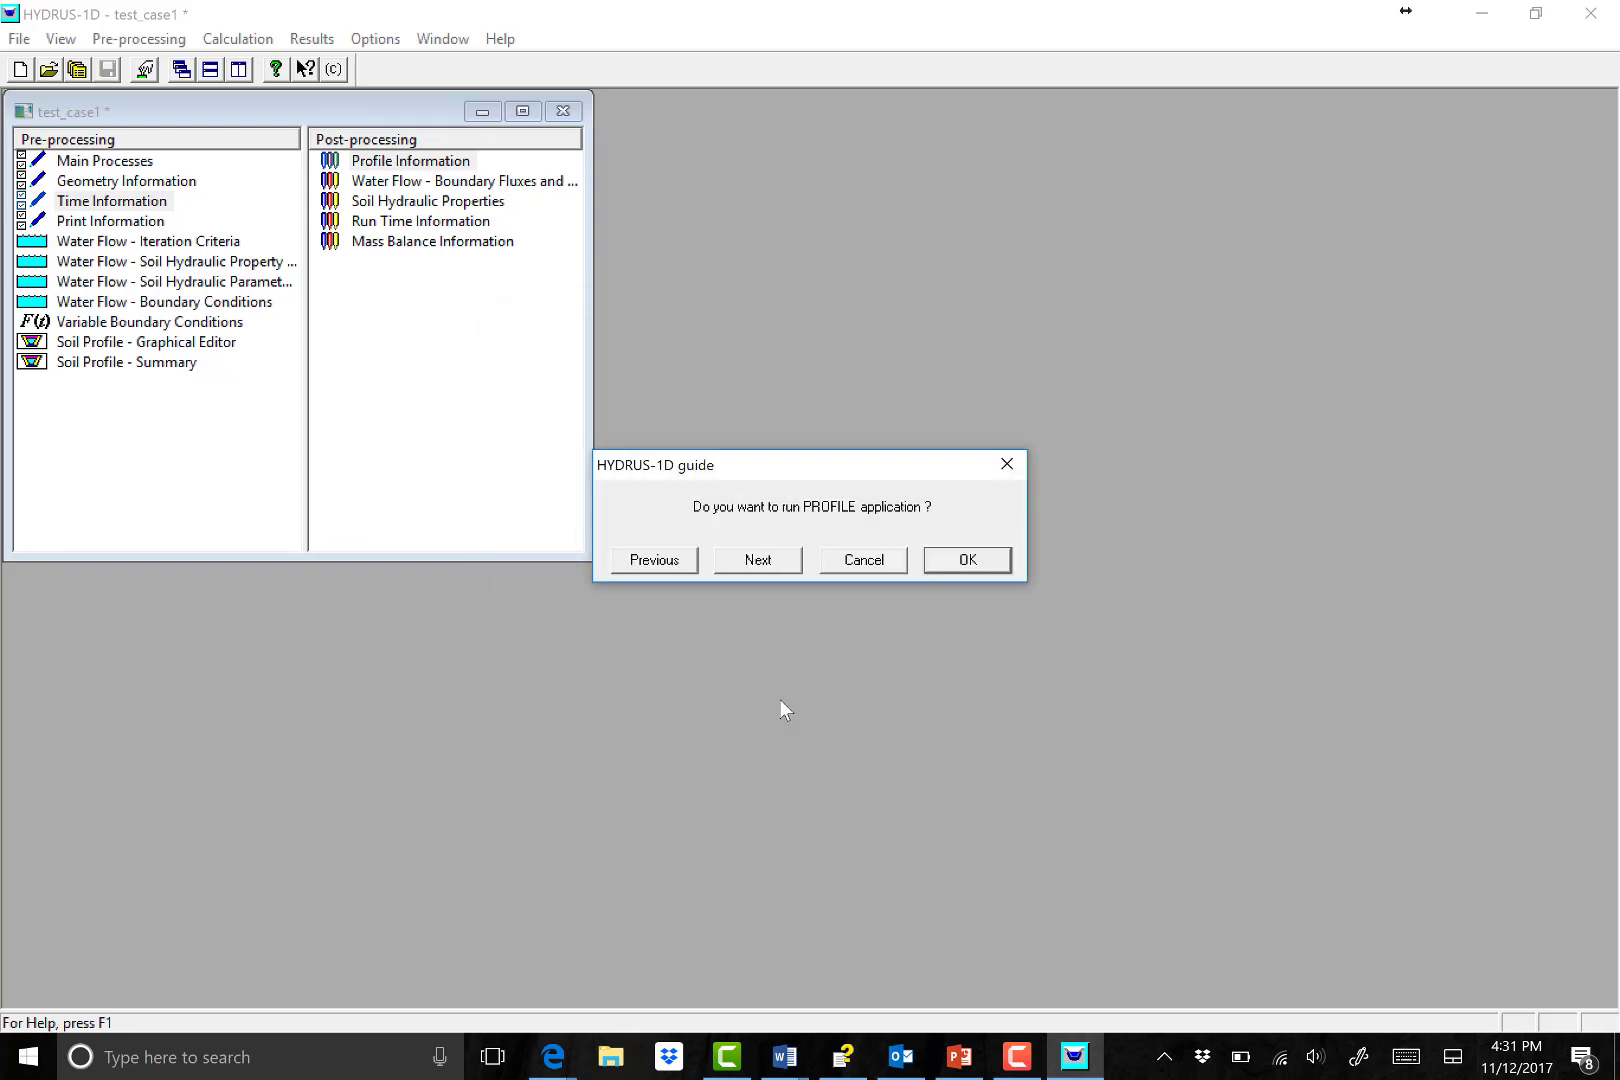
Skip the profile editor and soil profile summary, save the input data and run the HYDRUS-1D calculation to completion.
left_click(764, 564)
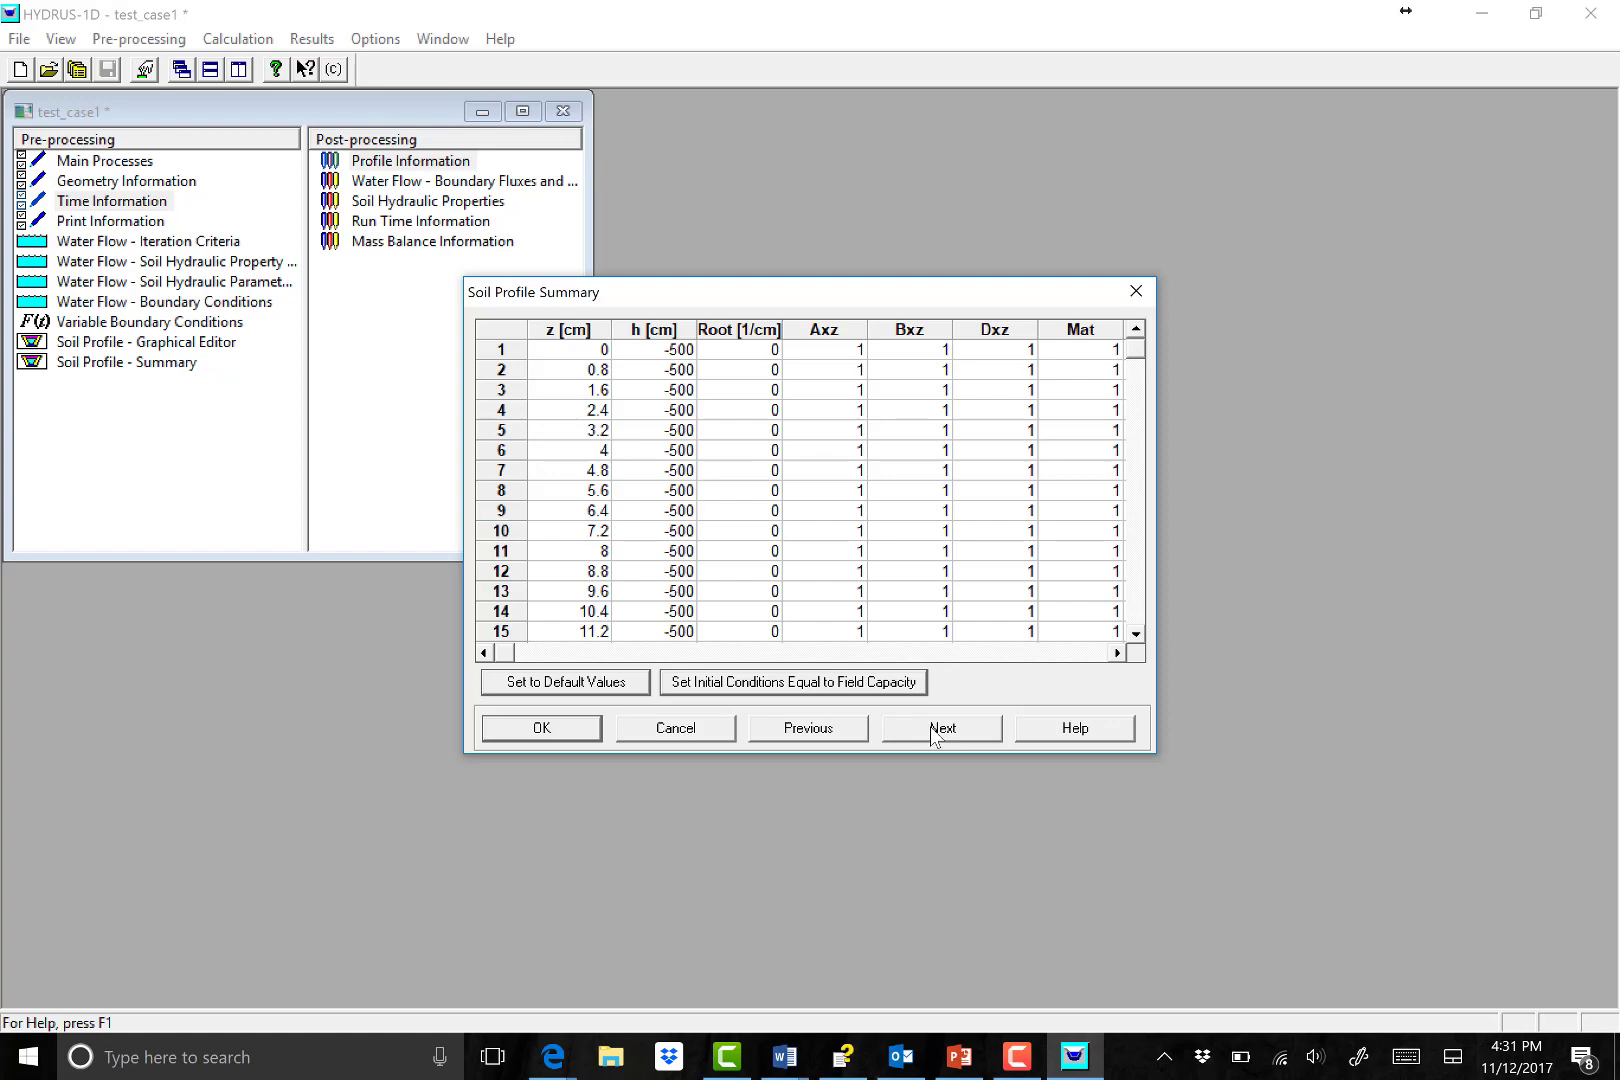
left_click(935, 733)
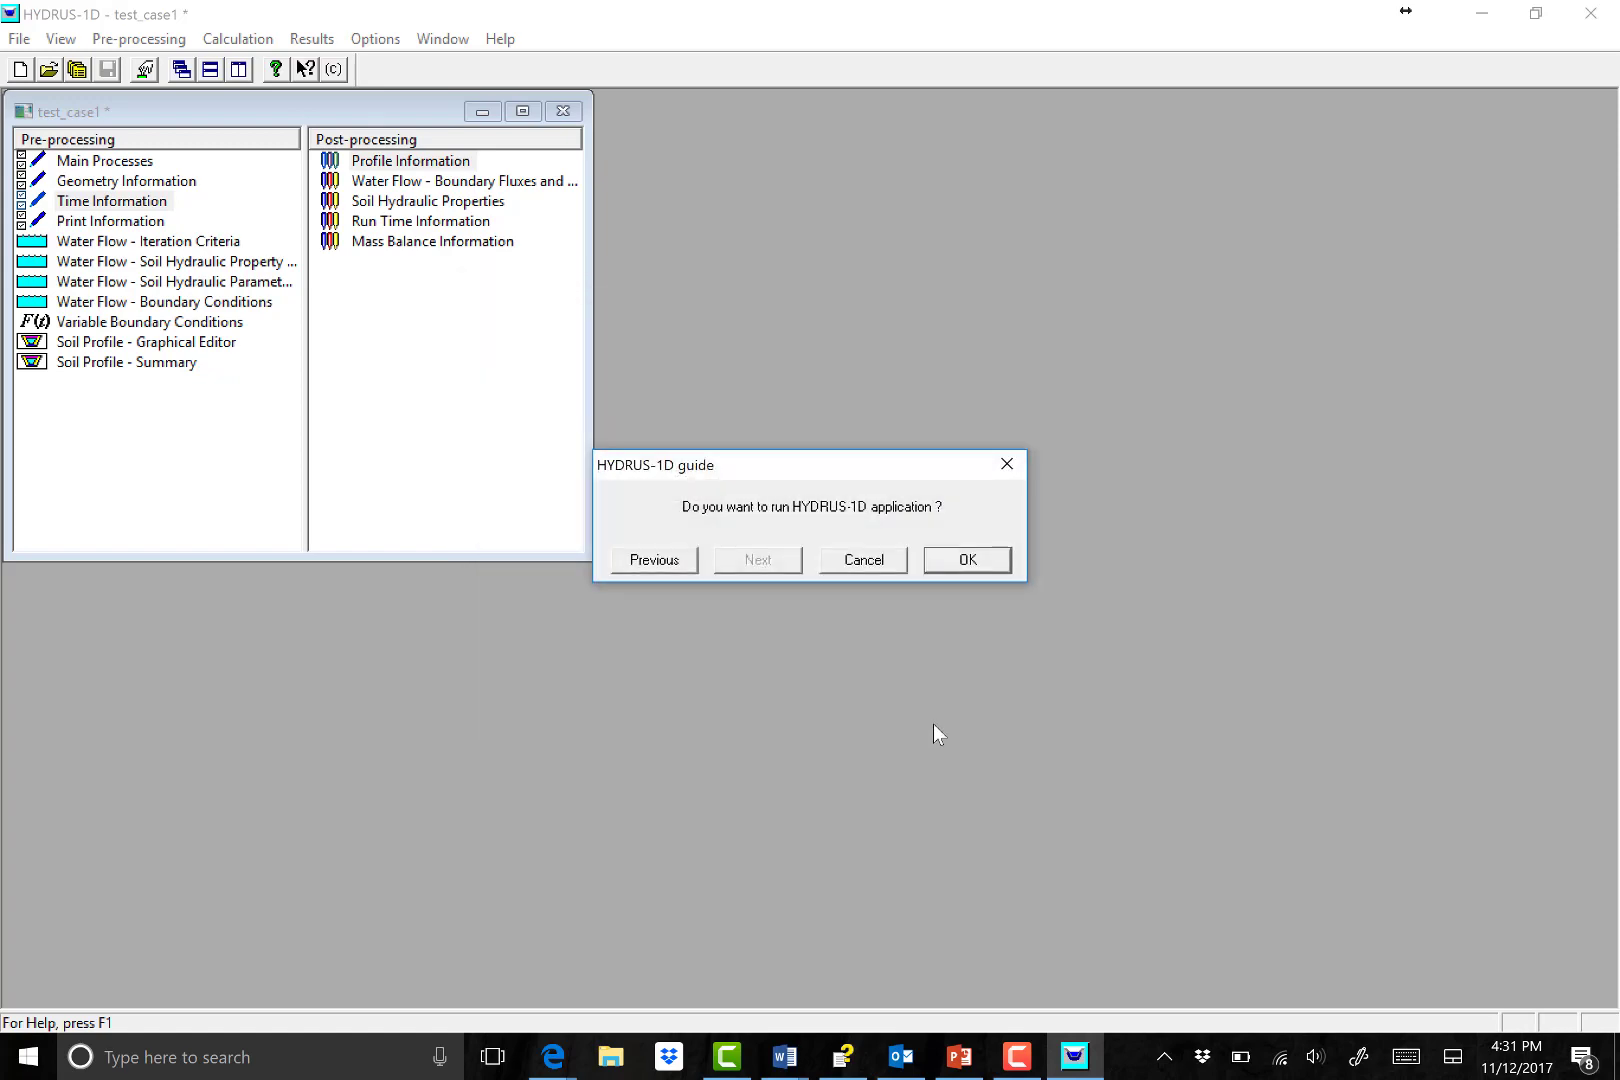
left_click(994, 566)
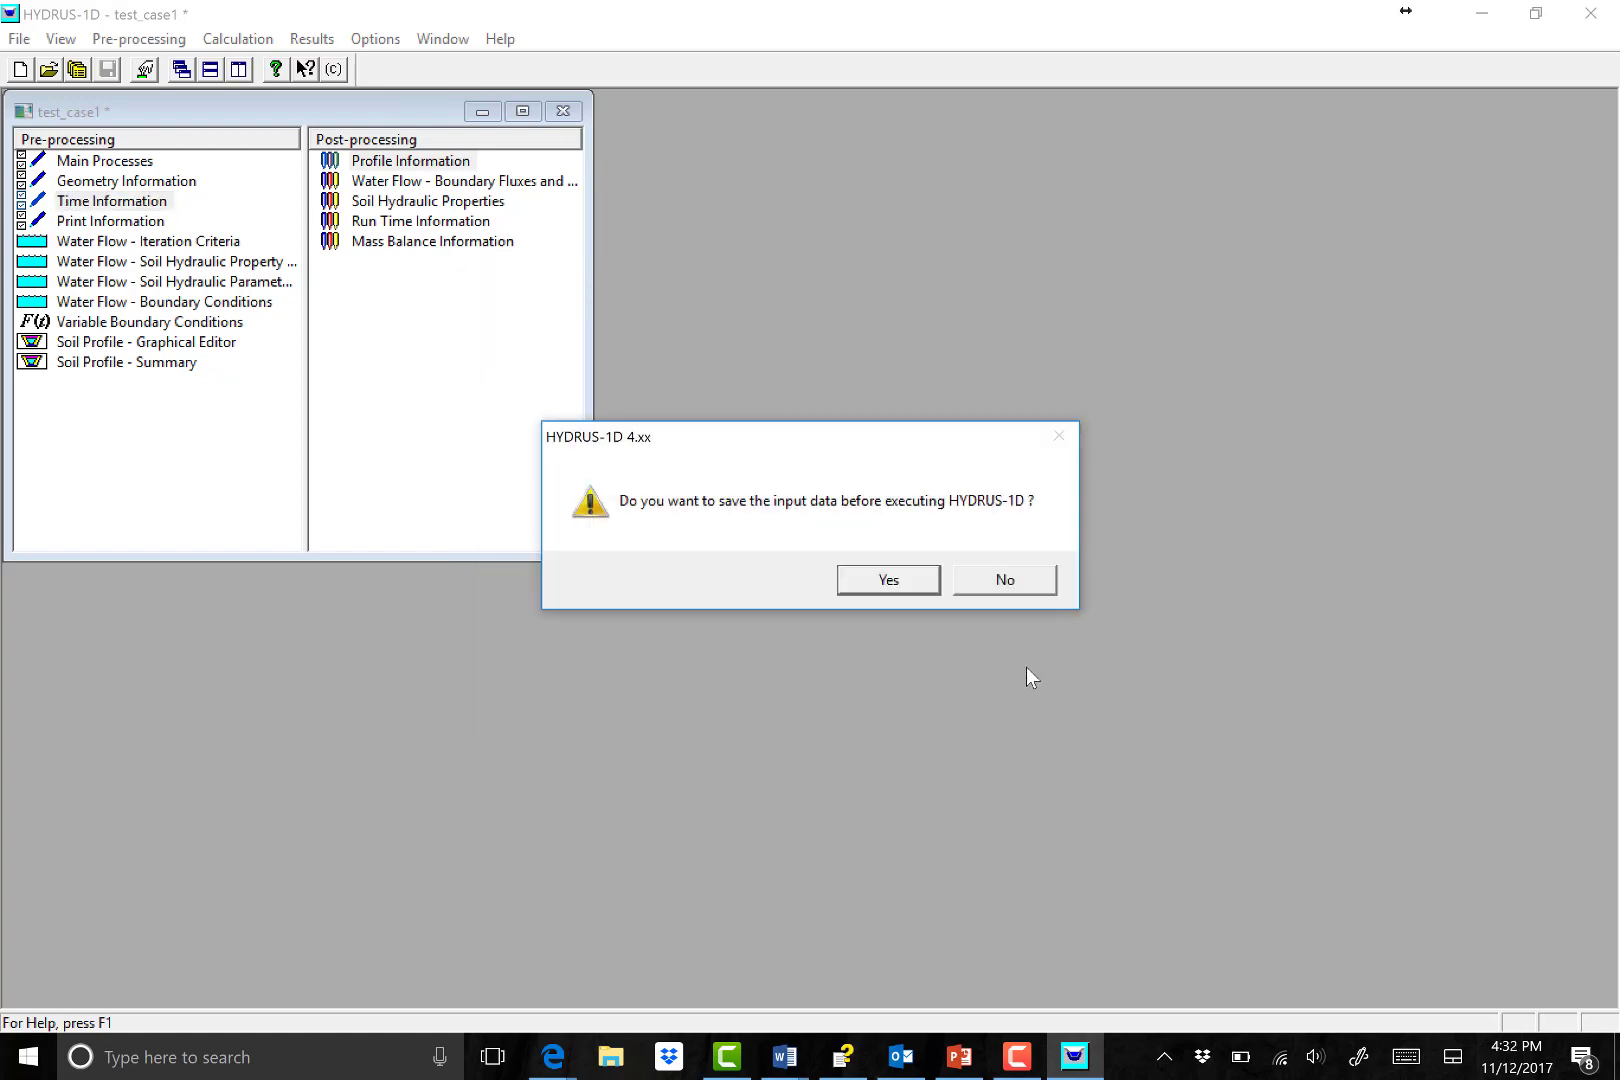
left_click(889, 585)
left_click(835, 592)
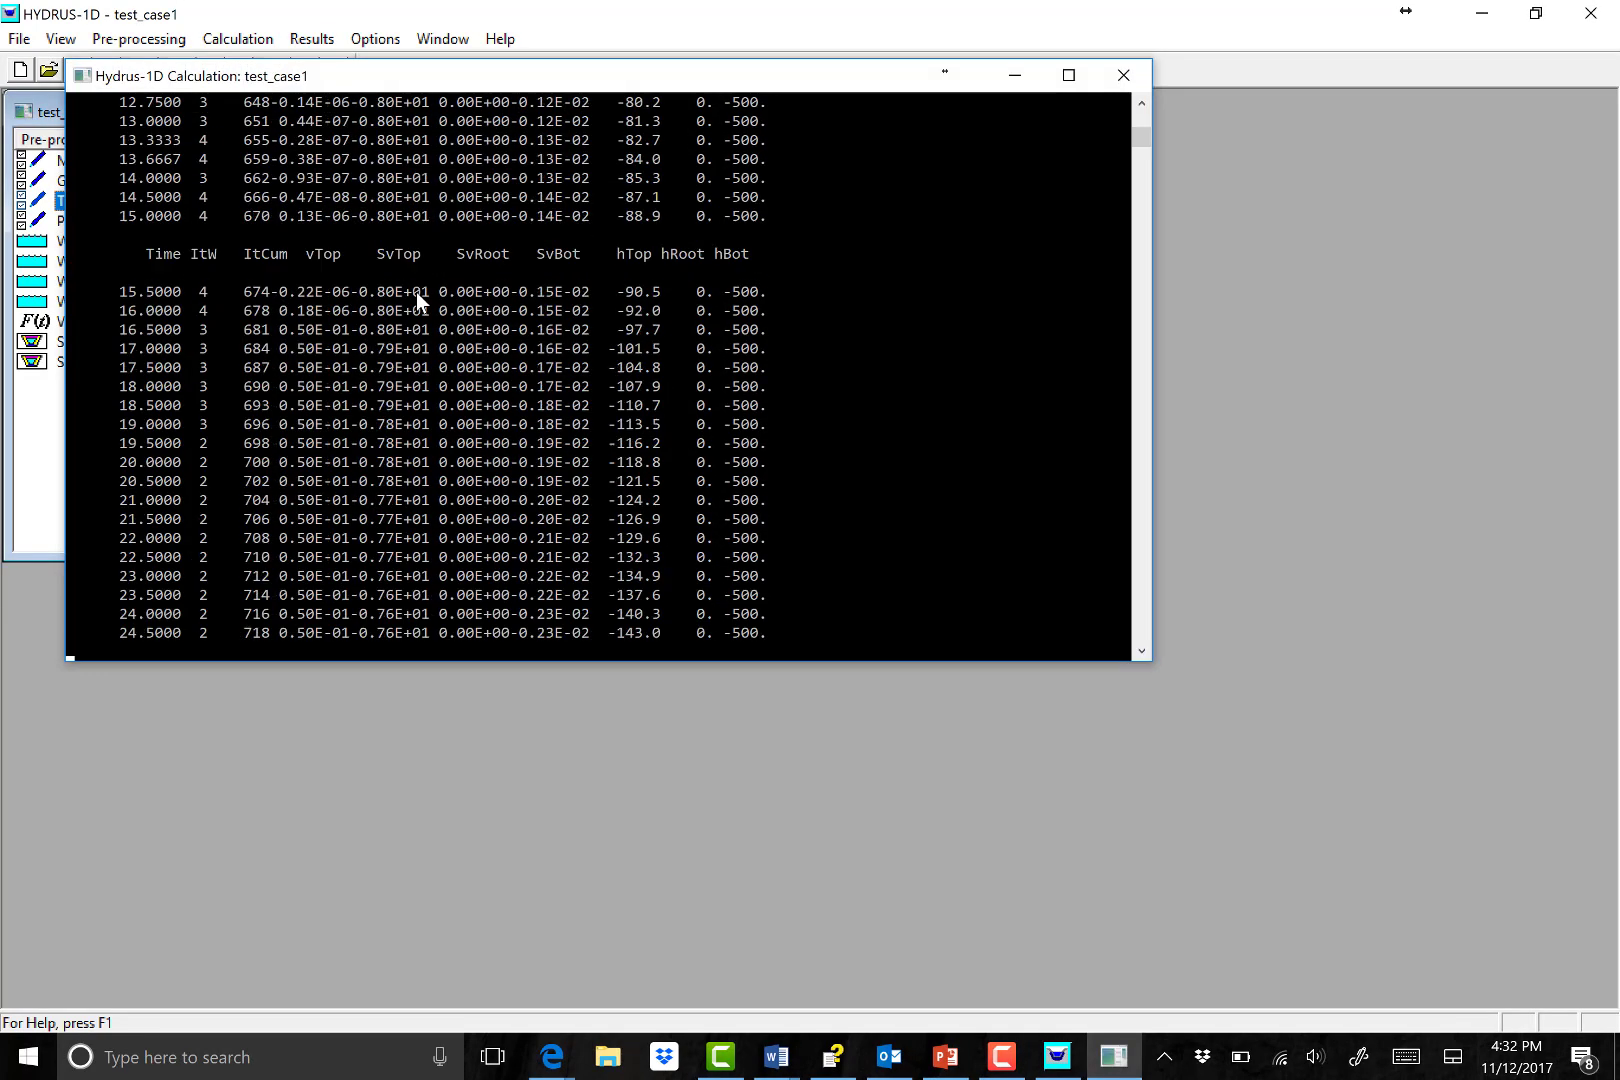
key("Return")
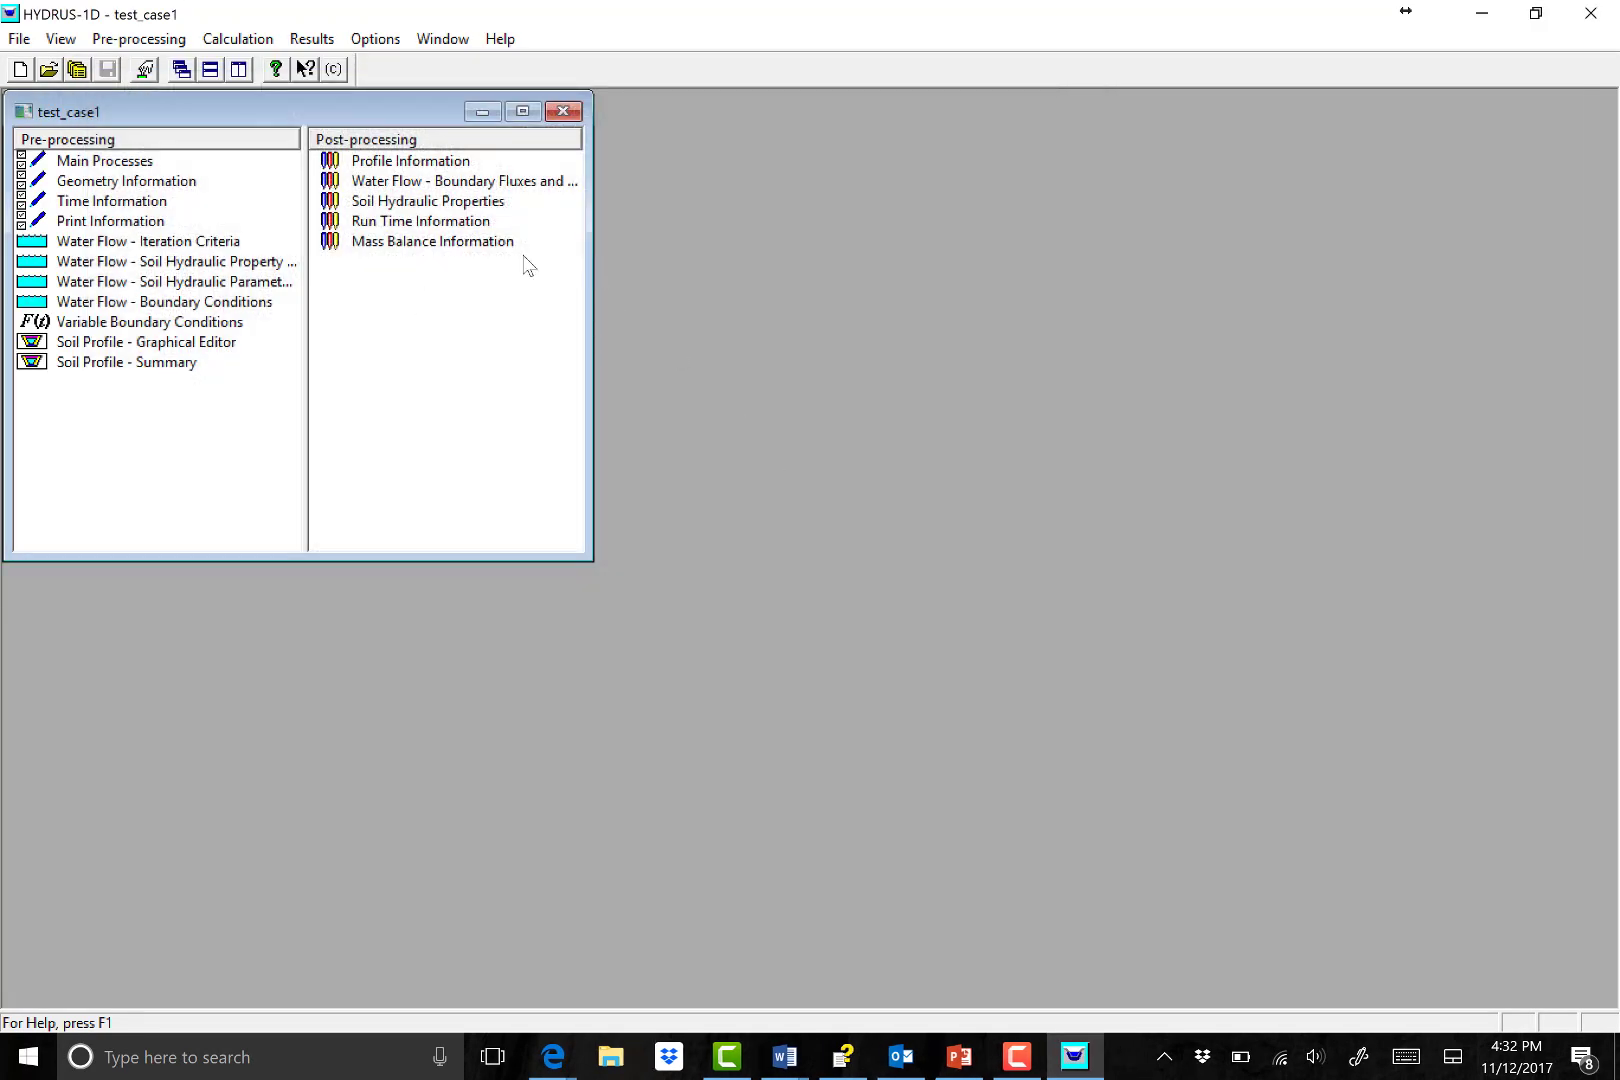
Review the basic profile plots of pressure head and water content against depth.
left_click(450, 163)
double_click(438, 165)
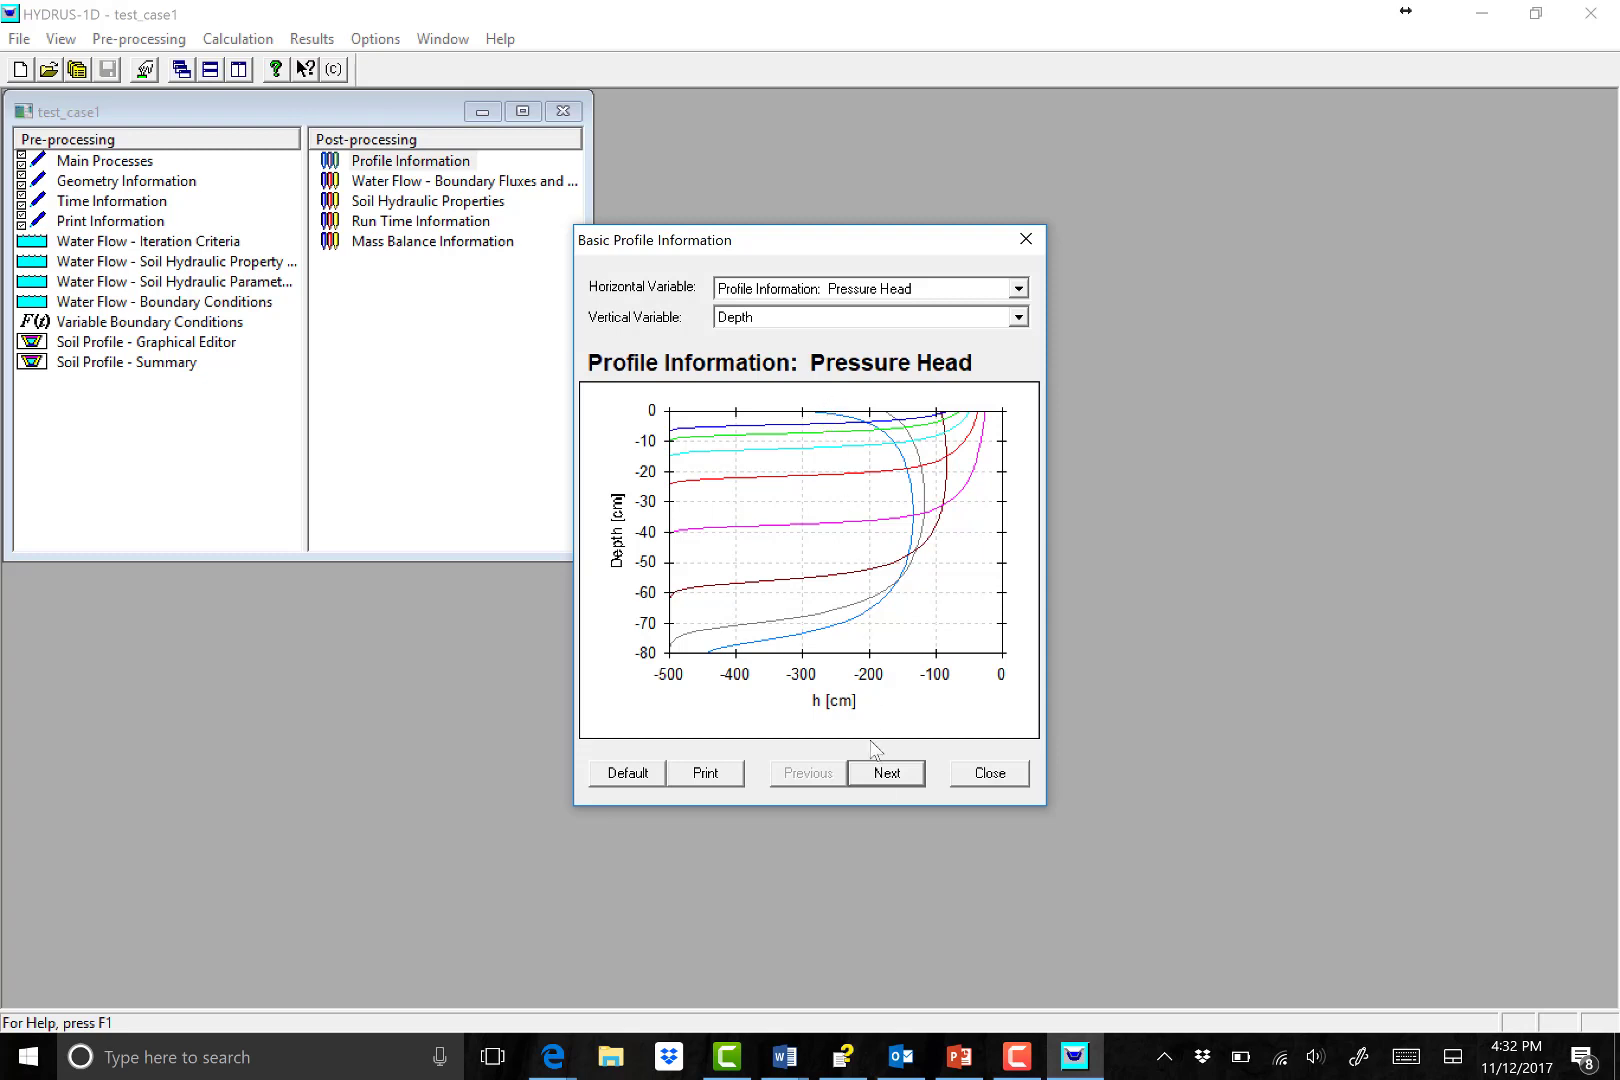
left_click(884, 775)
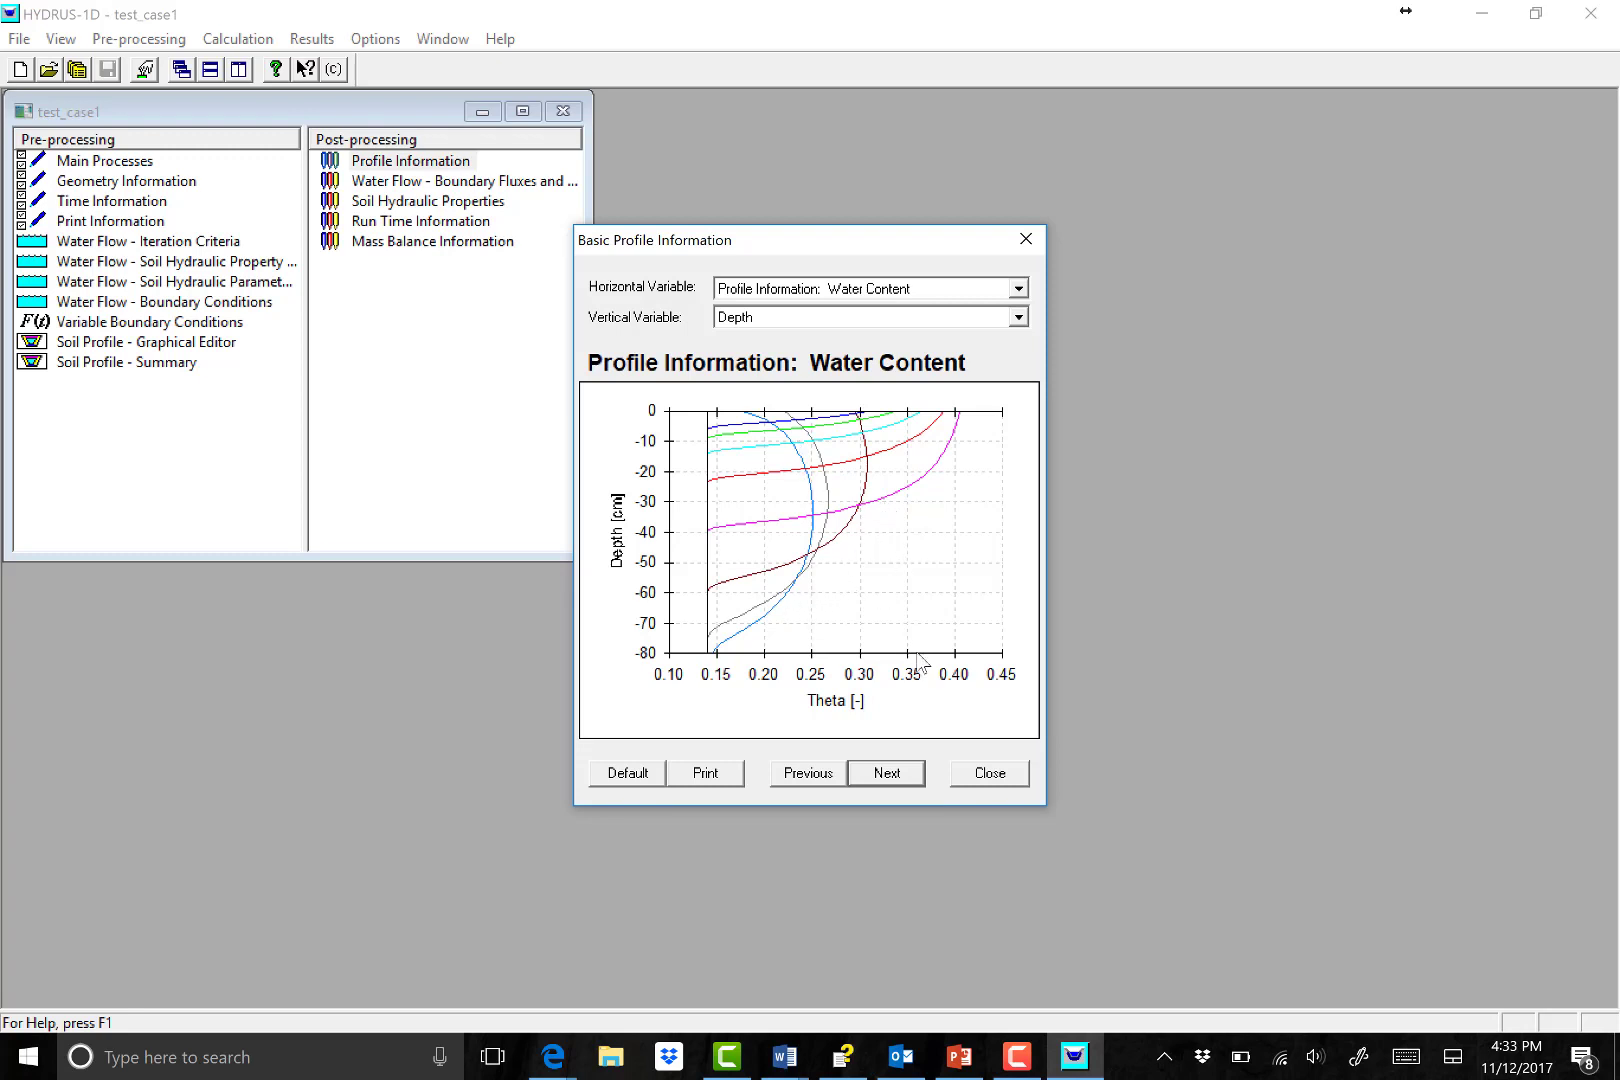
left_click(986, 773)
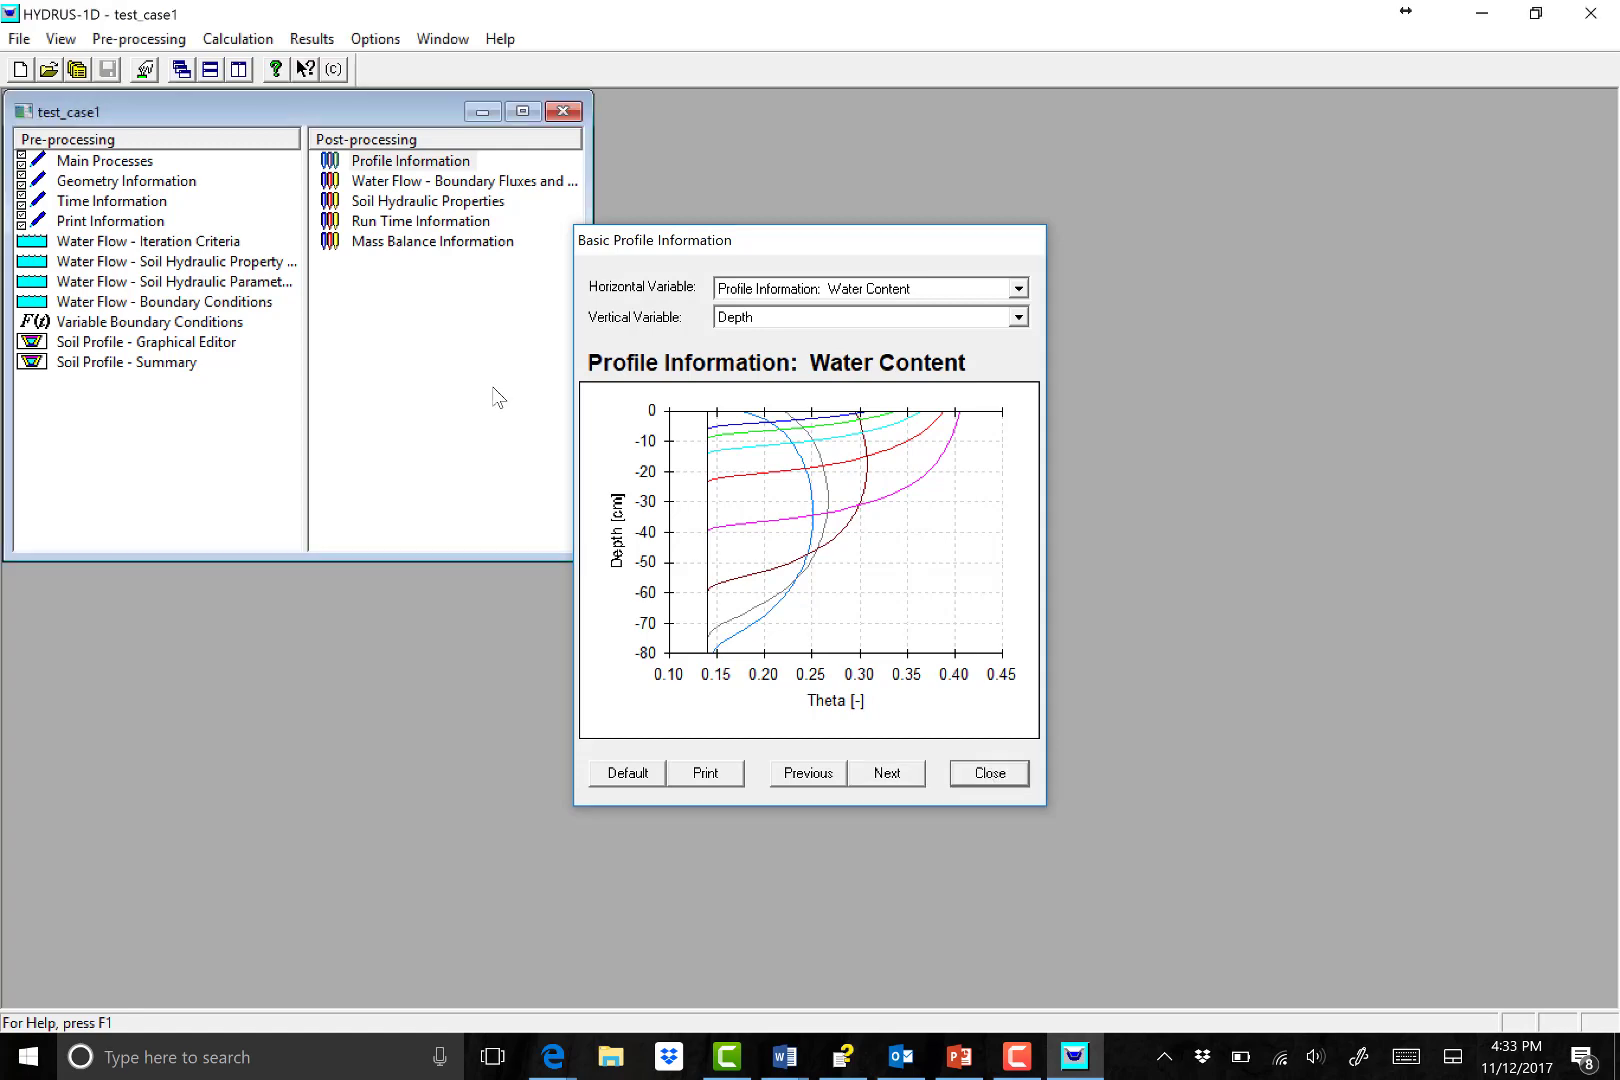
Plot the potential surface flux and the surface pressure head against time in the boundary water flux results.
double_click(478, 183)
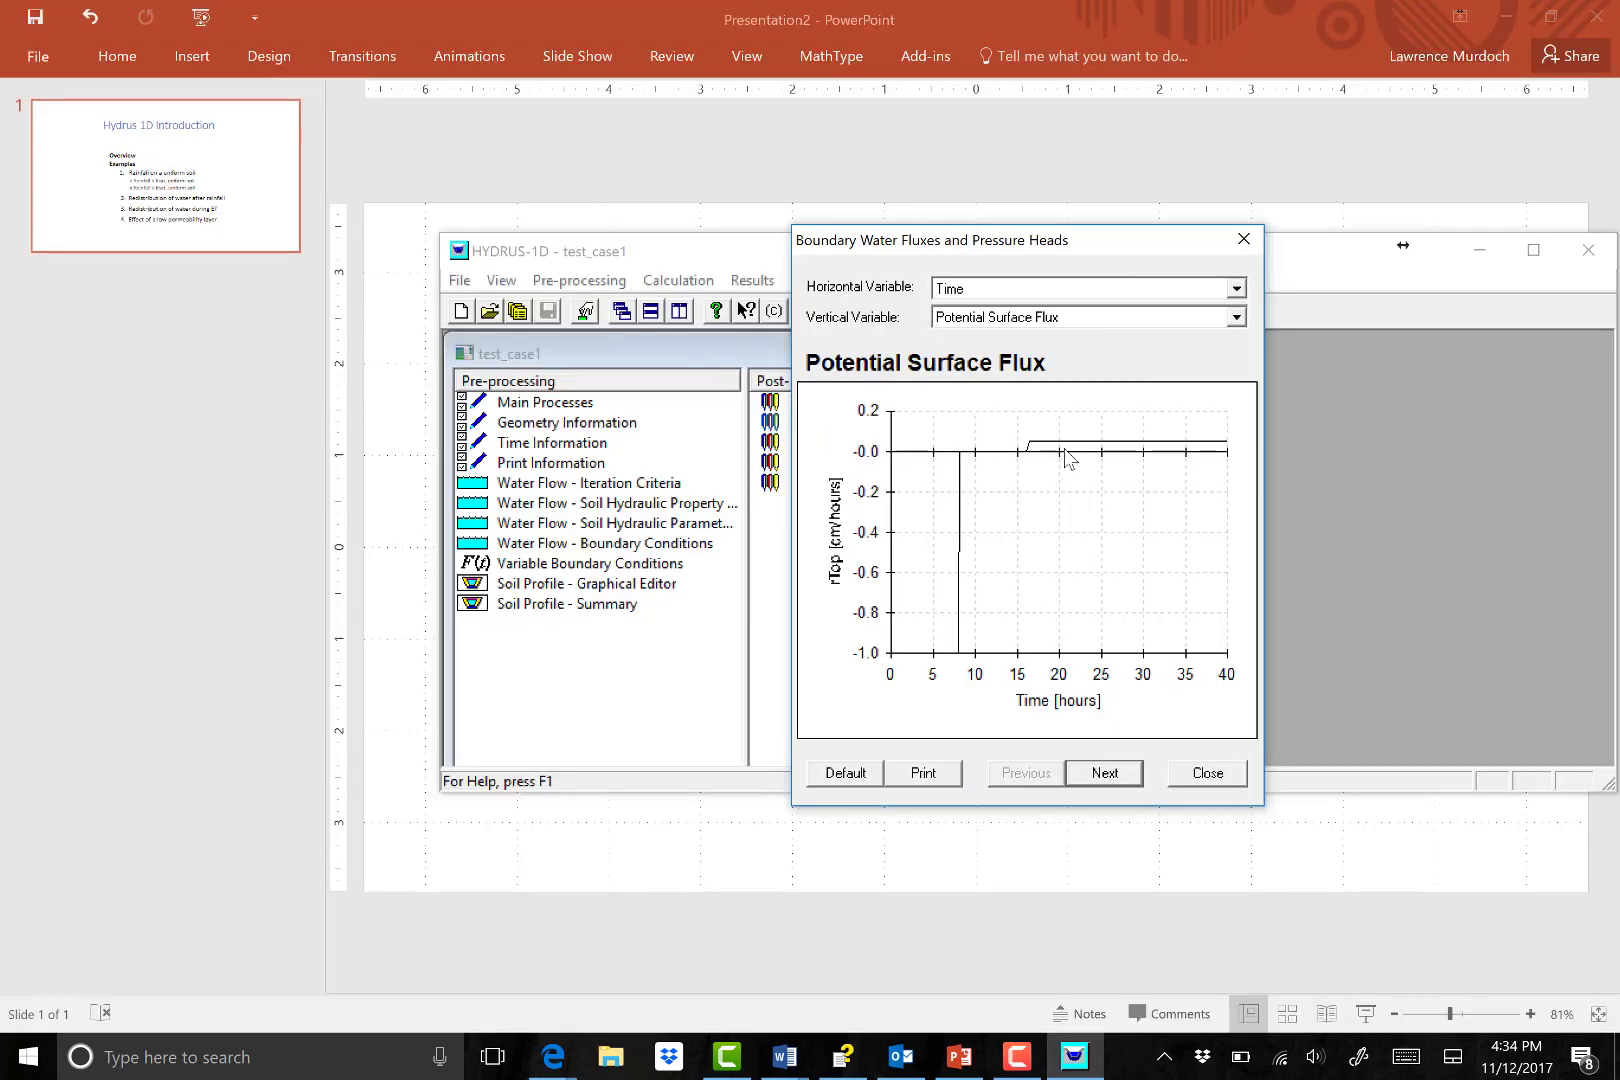
left_click(1237, 316)
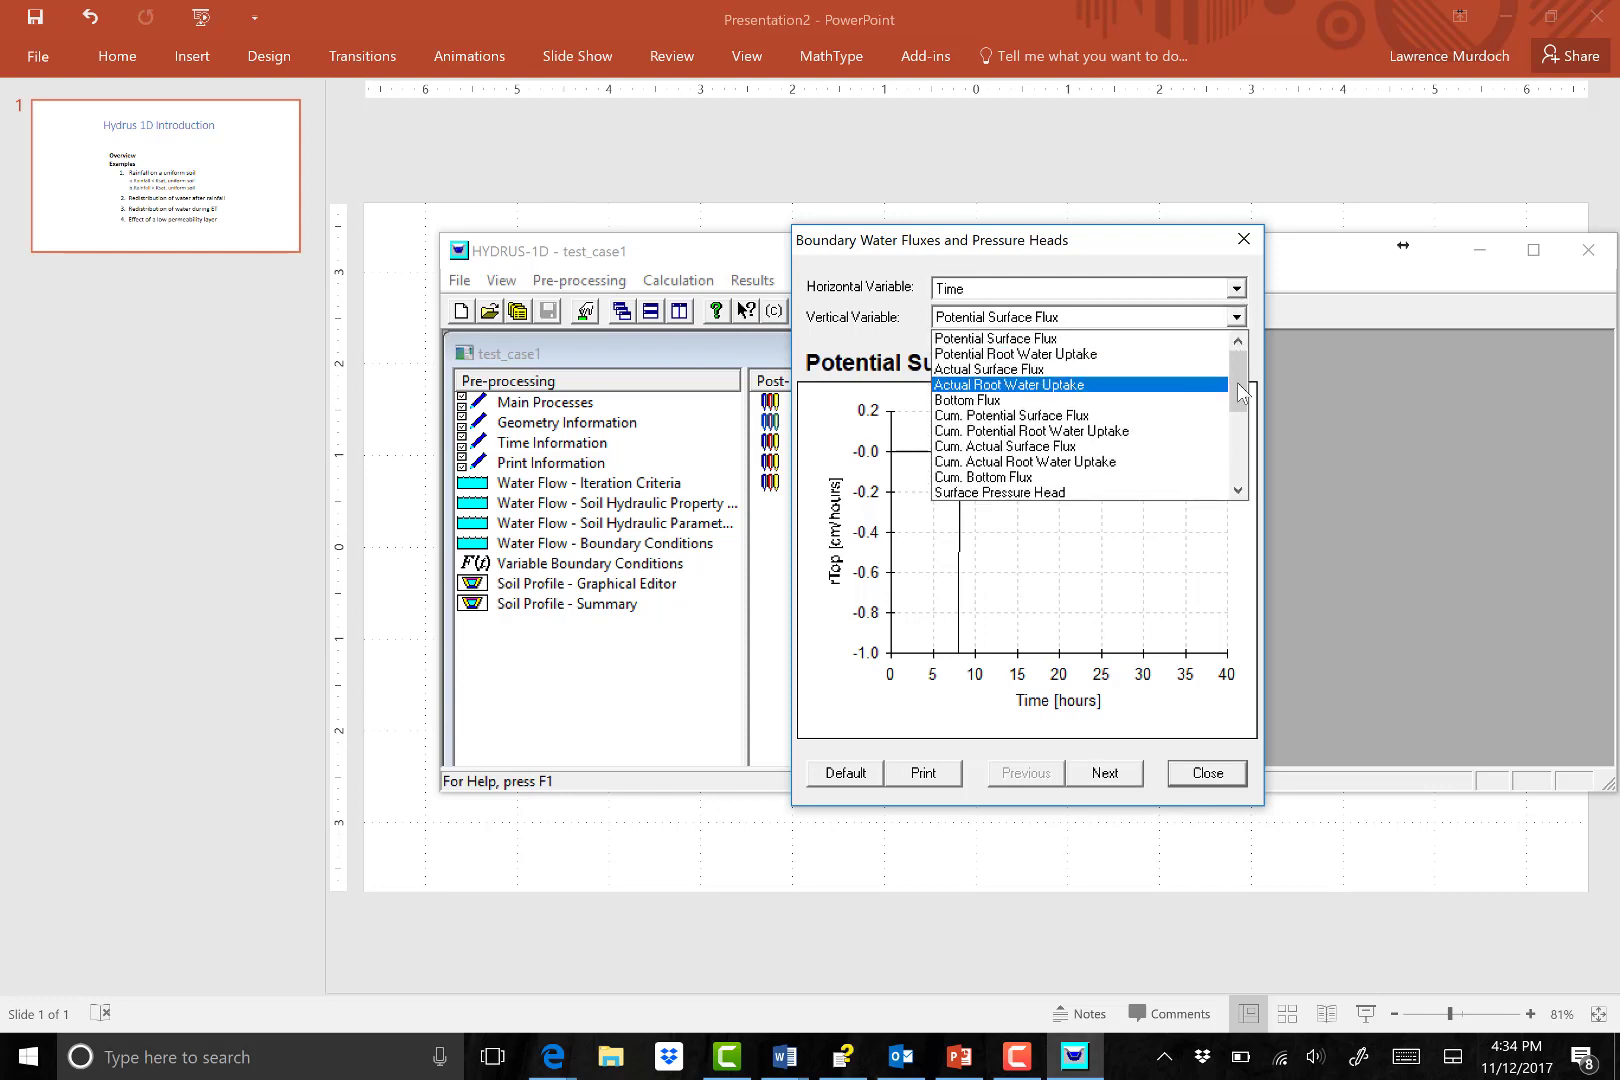
scroll(1238, 400, "down", 1)
left_click(1145, 451)
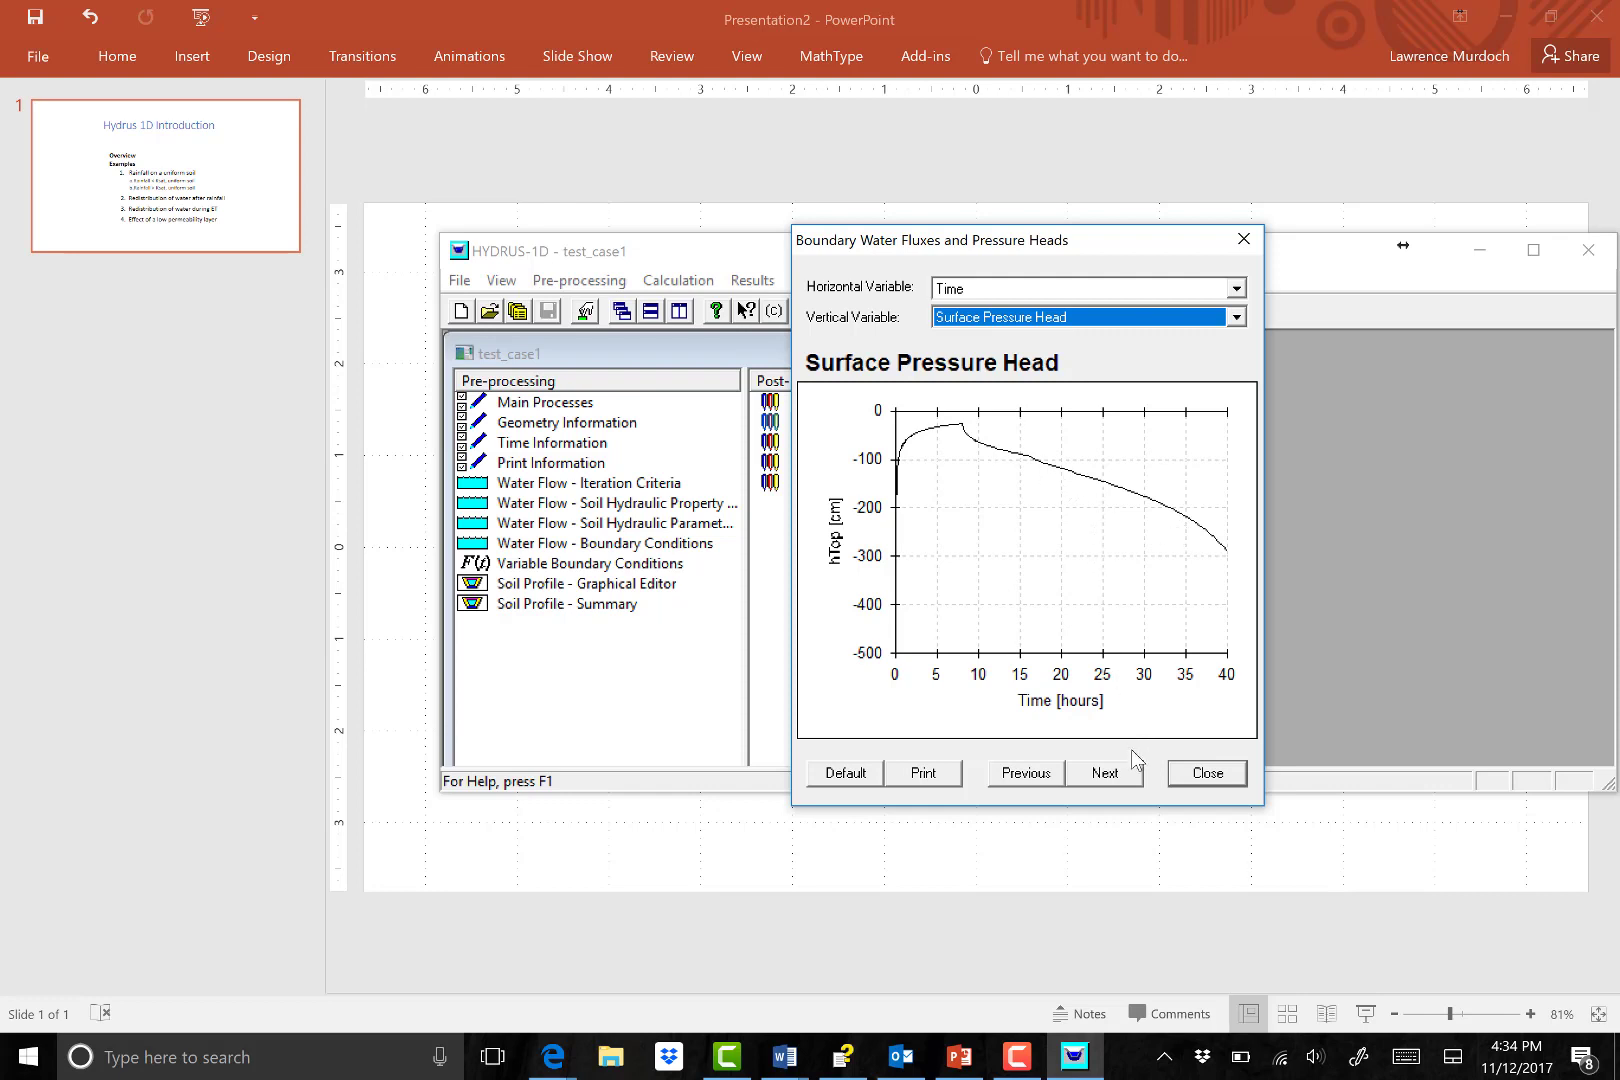
Plot the surface run-off and the actual surface flux against time, and close the boundary flux results.
left_click(1237, 316)
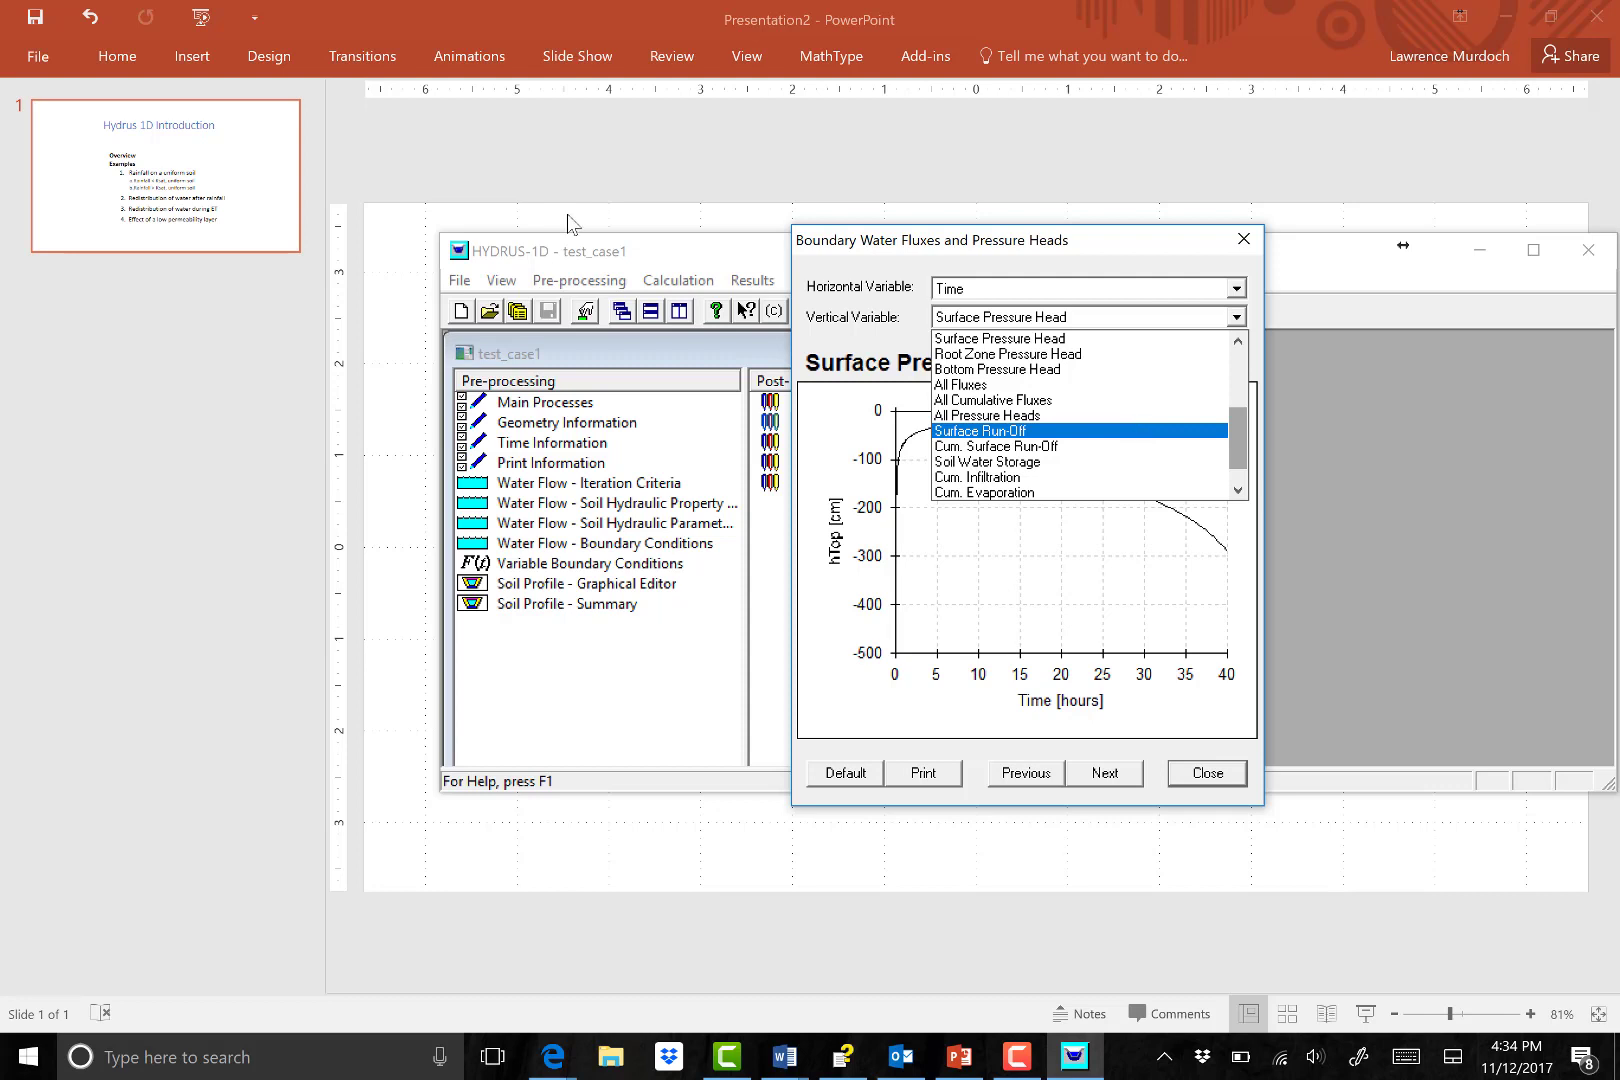
left_click(1137, 437)
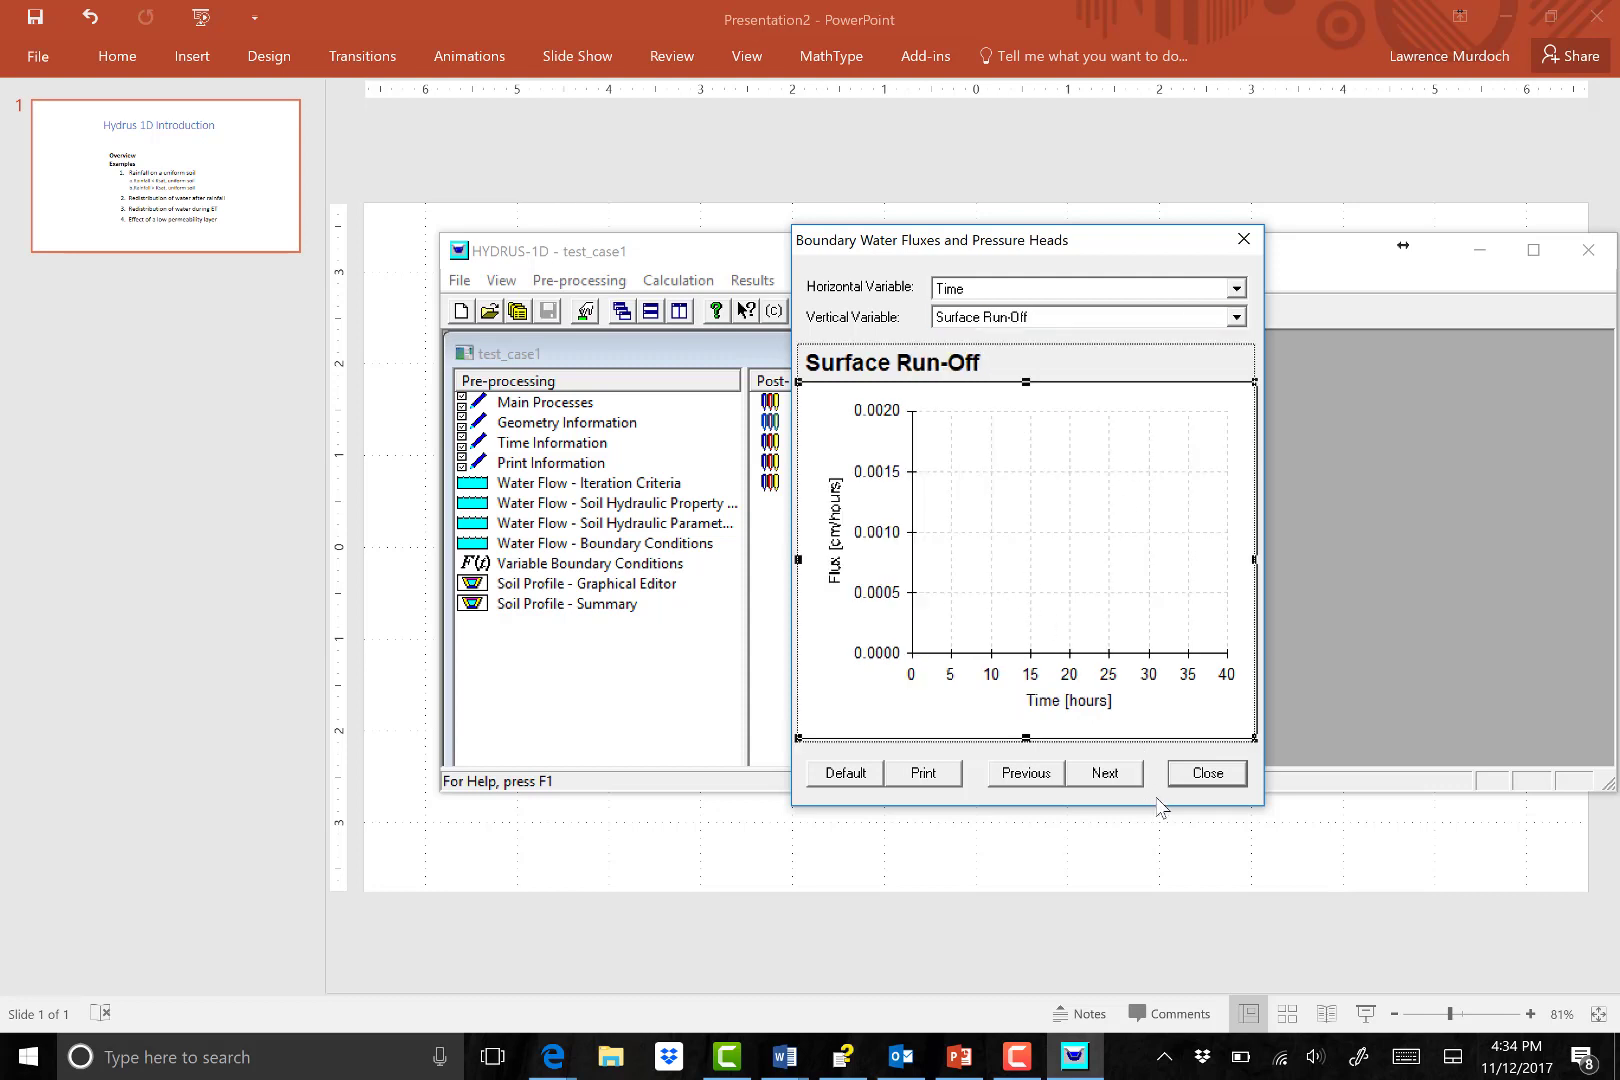
left_click(1237, 317)
left_click_drag(1234, 446, 1238, 380)
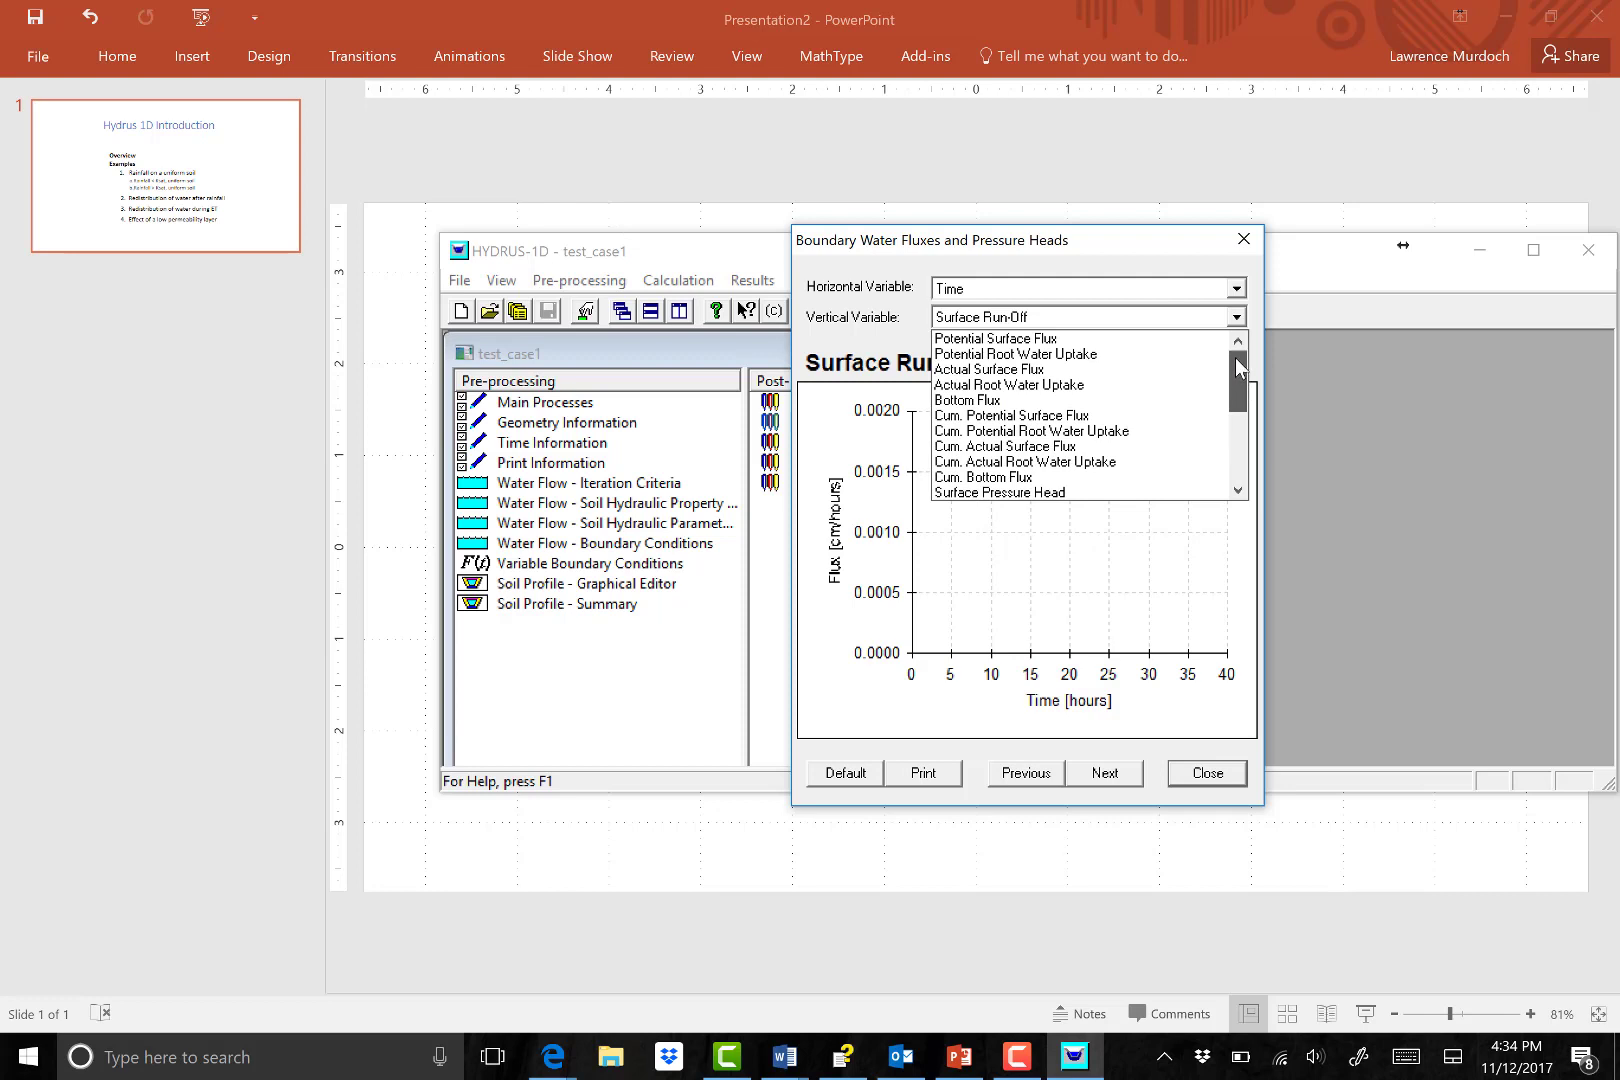
left_click(1066, 369)
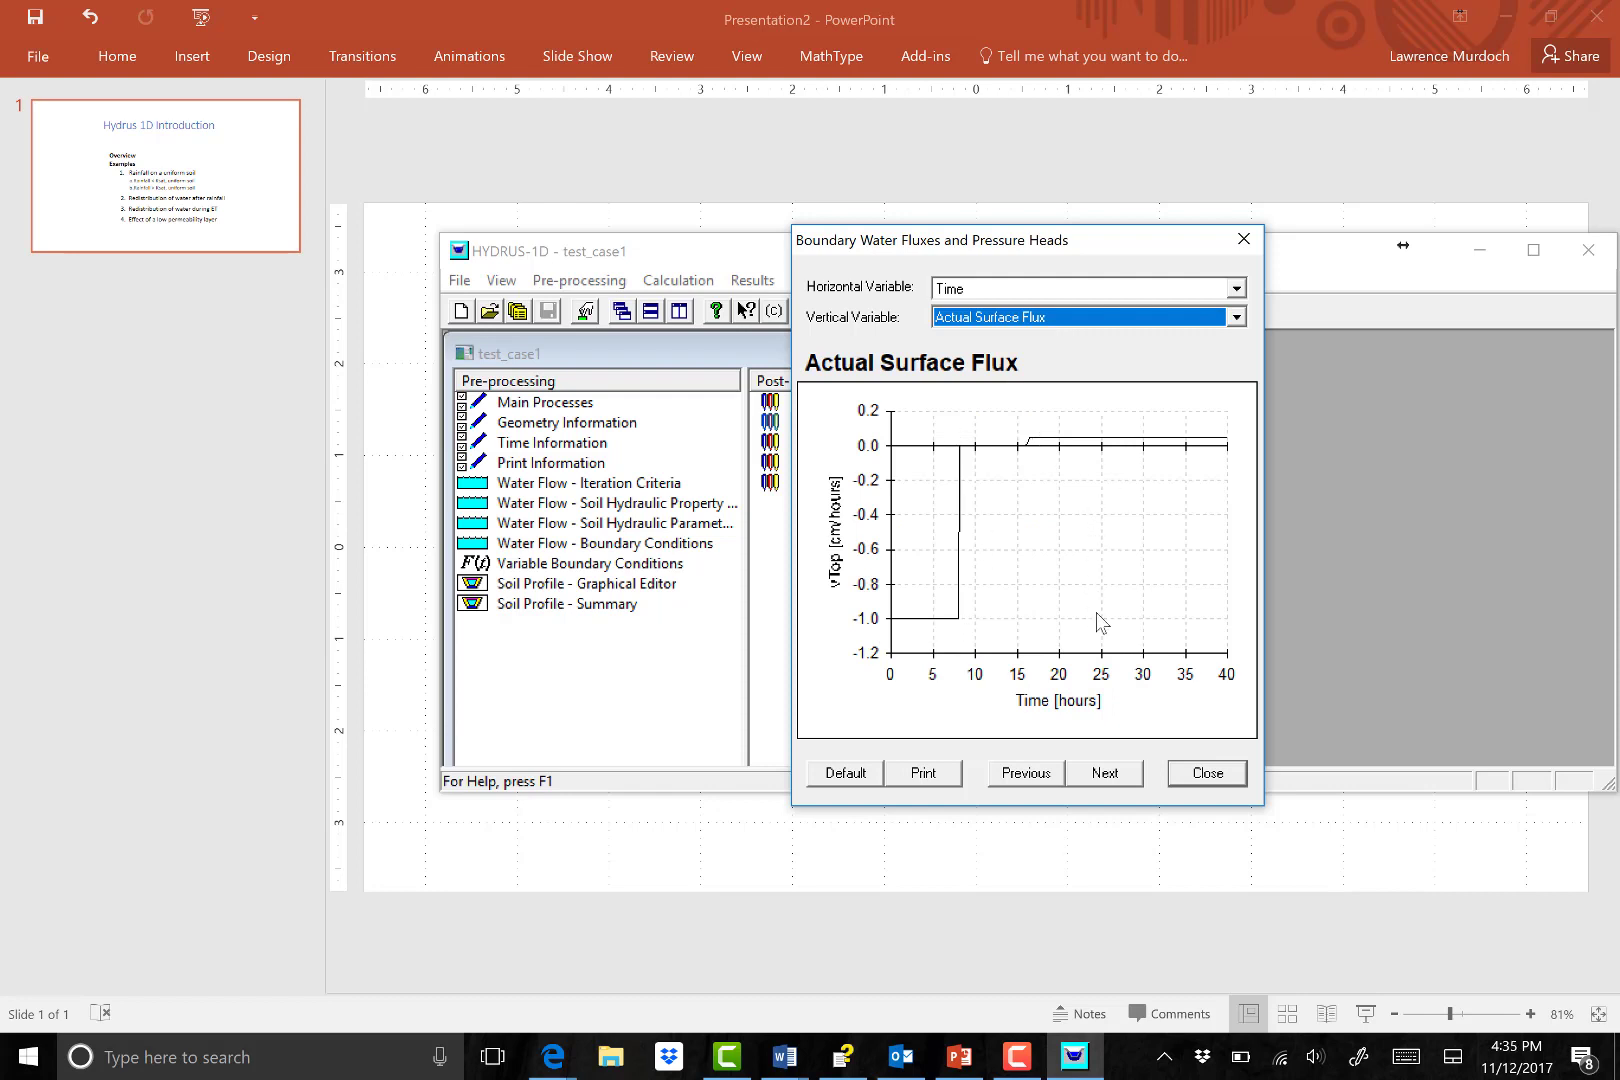
left_click(1208, 773)
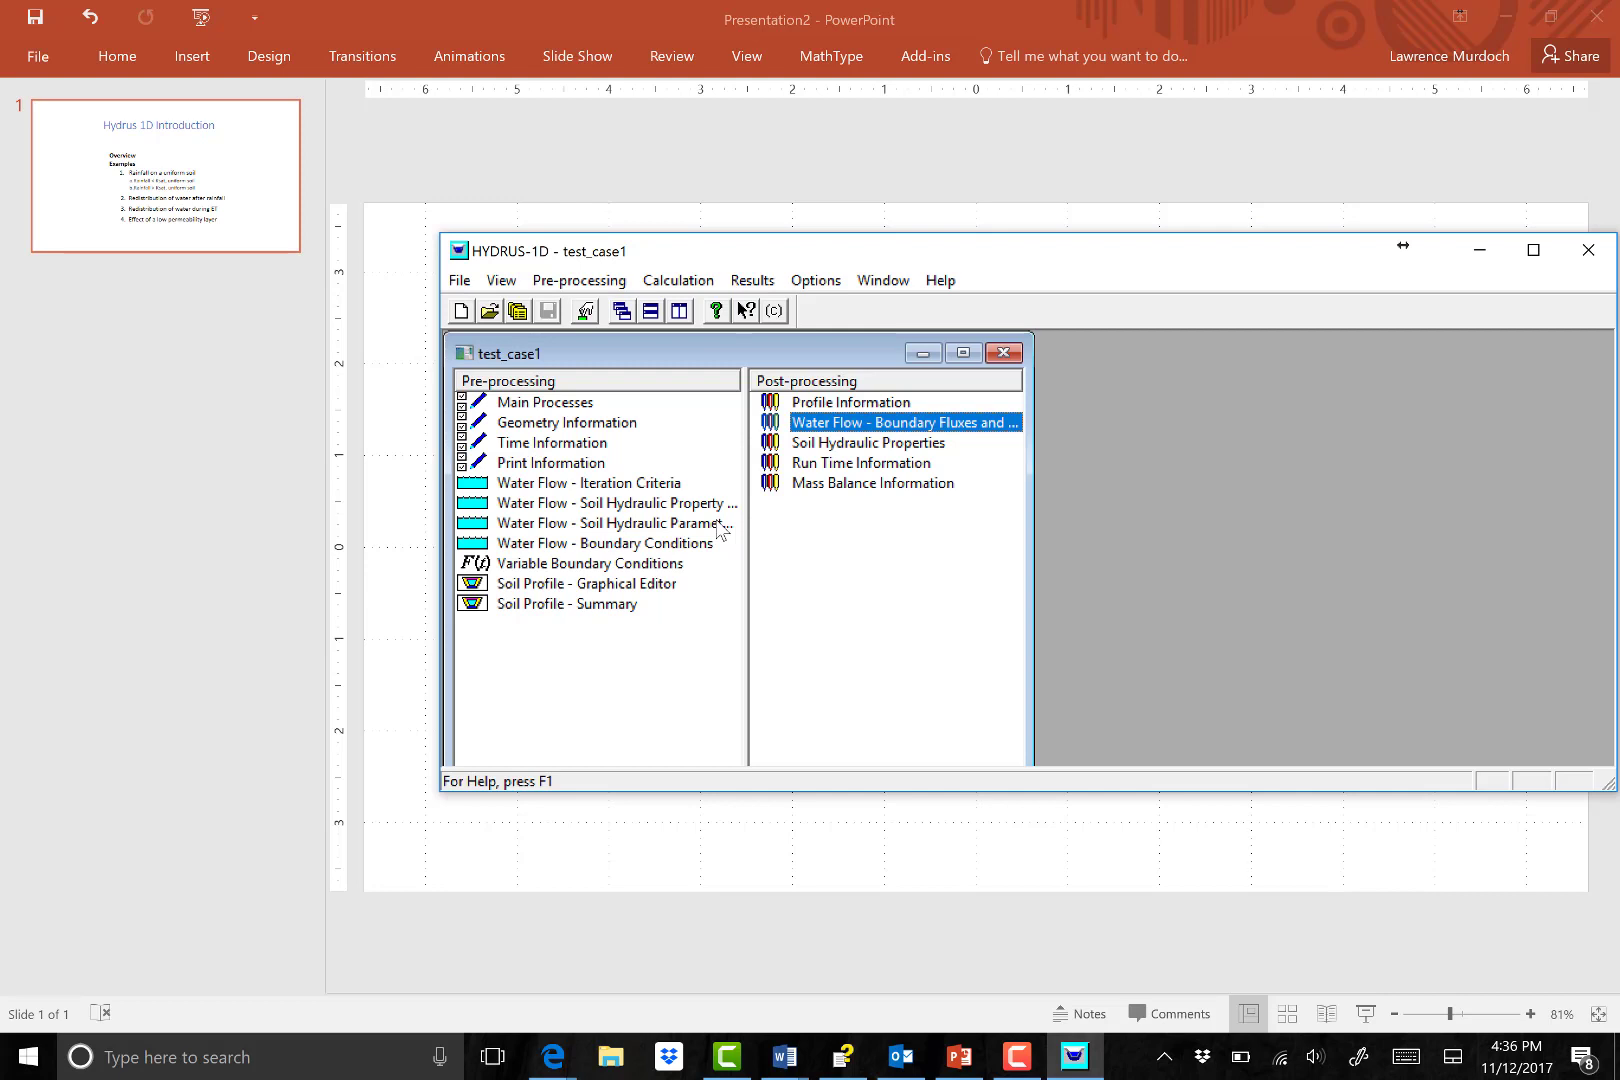
Set the number of soil materials to 2 in the geometry information and dismiss the e-mail notification.
left_click(588, 422)
double_click(588, 422)
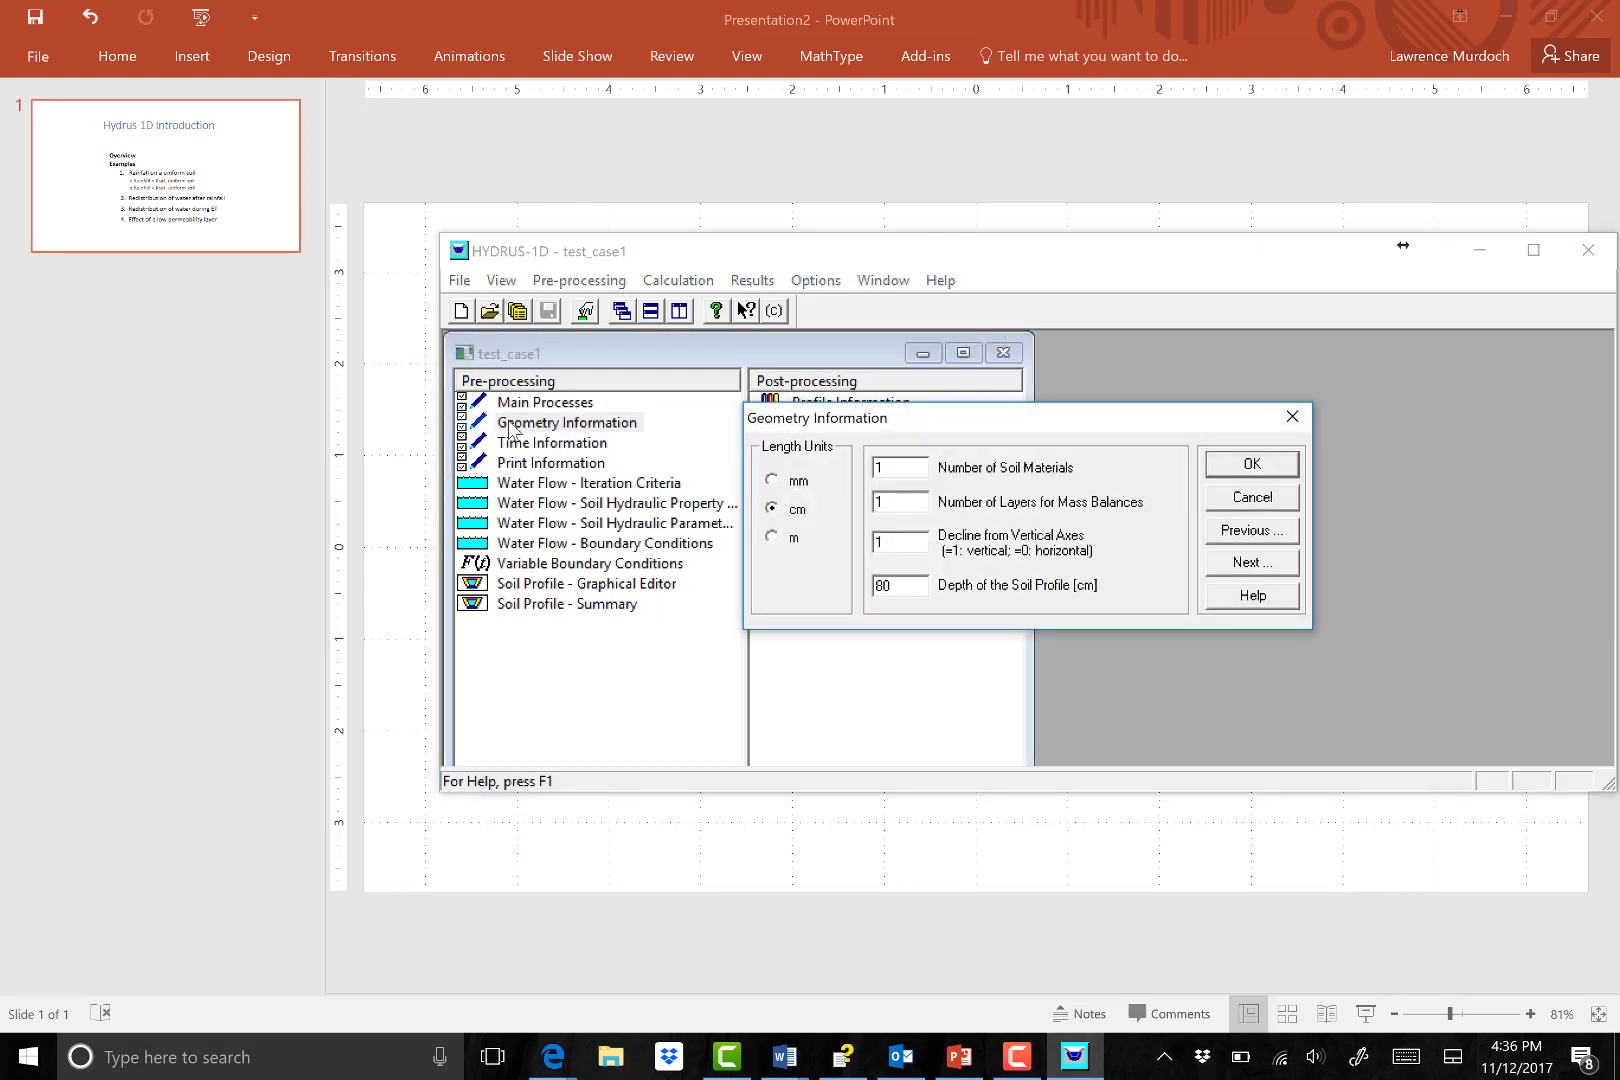
left_click(899, 469)
key("BackSpace")
type("2")
left_click(1252, 464)
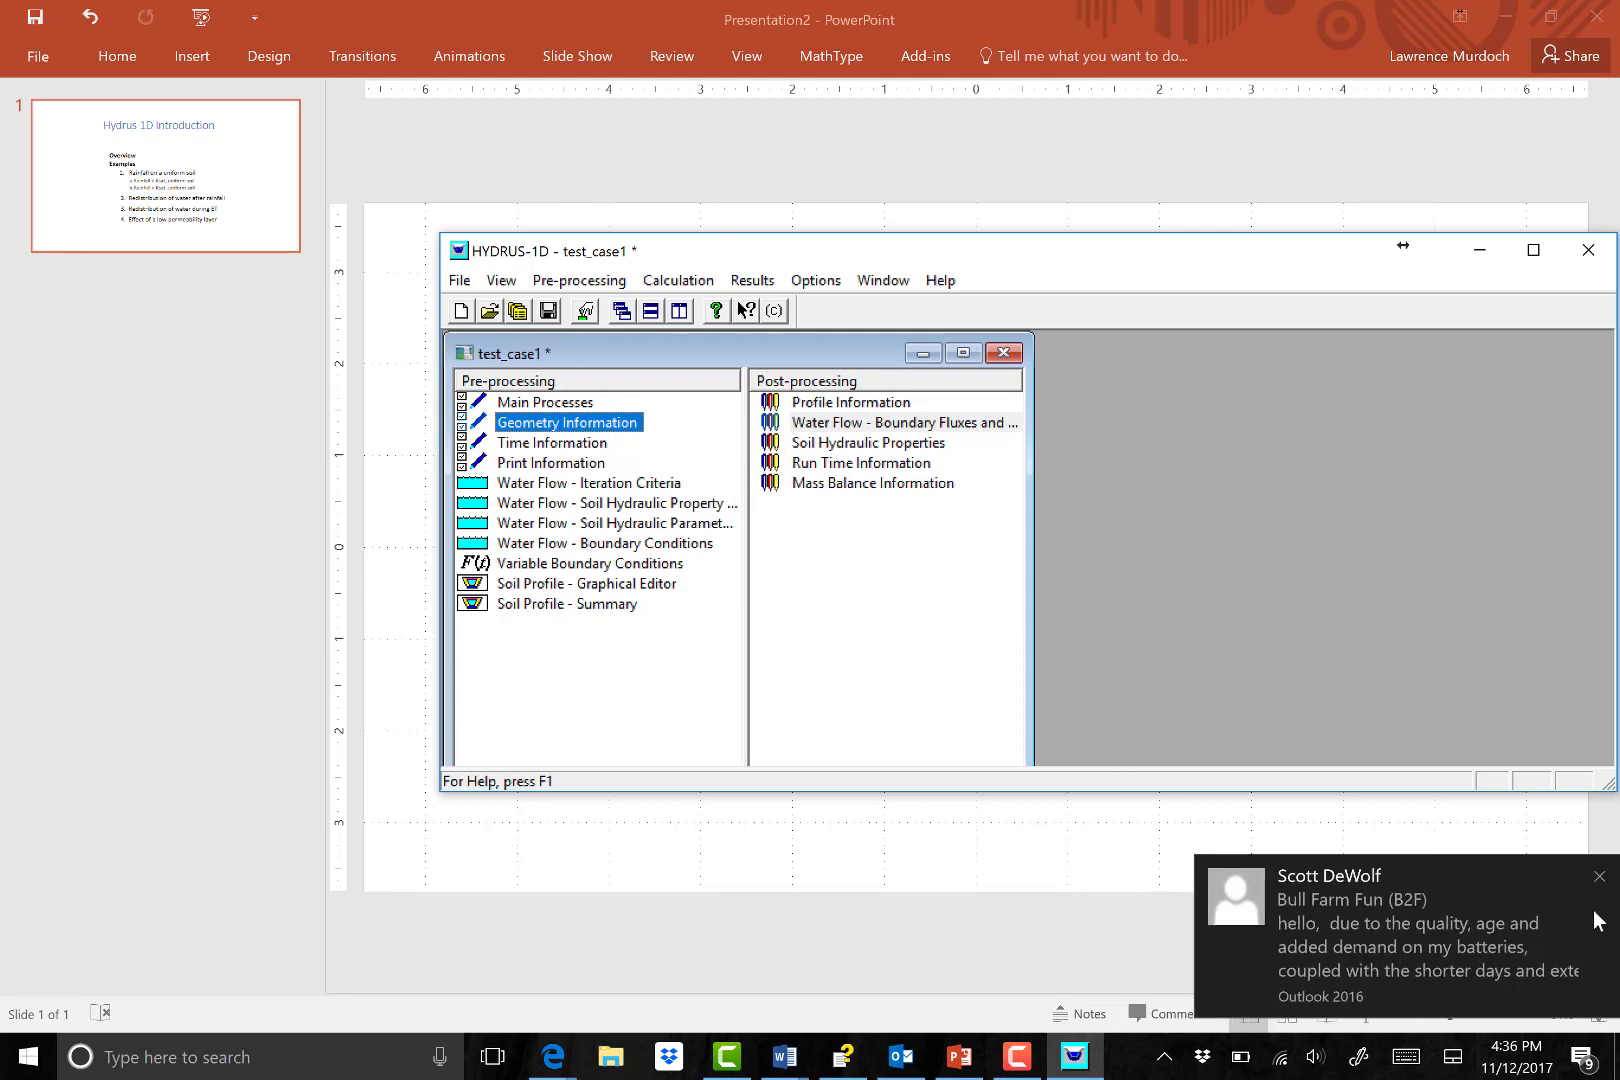
left_click(1600, 876)
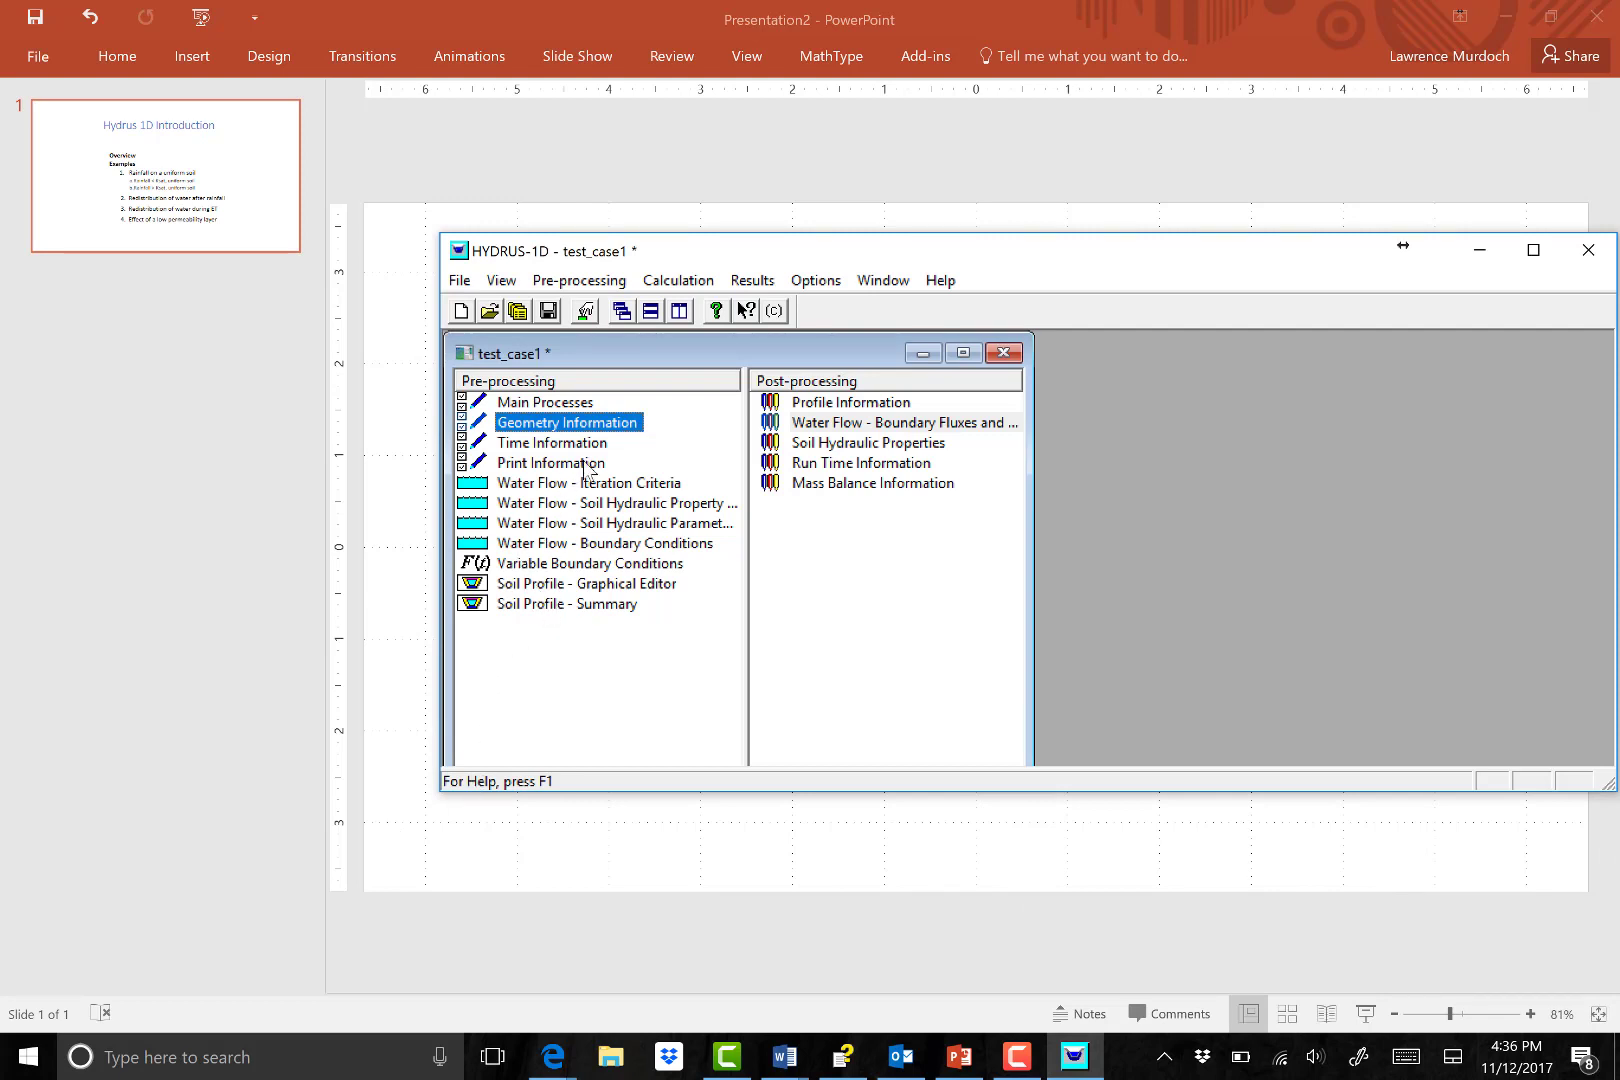
Set the saturated hydraulic conductivity Ks of material 2 to 0.1 cm/hour in the water flow parameters.
left_click(612, 523)
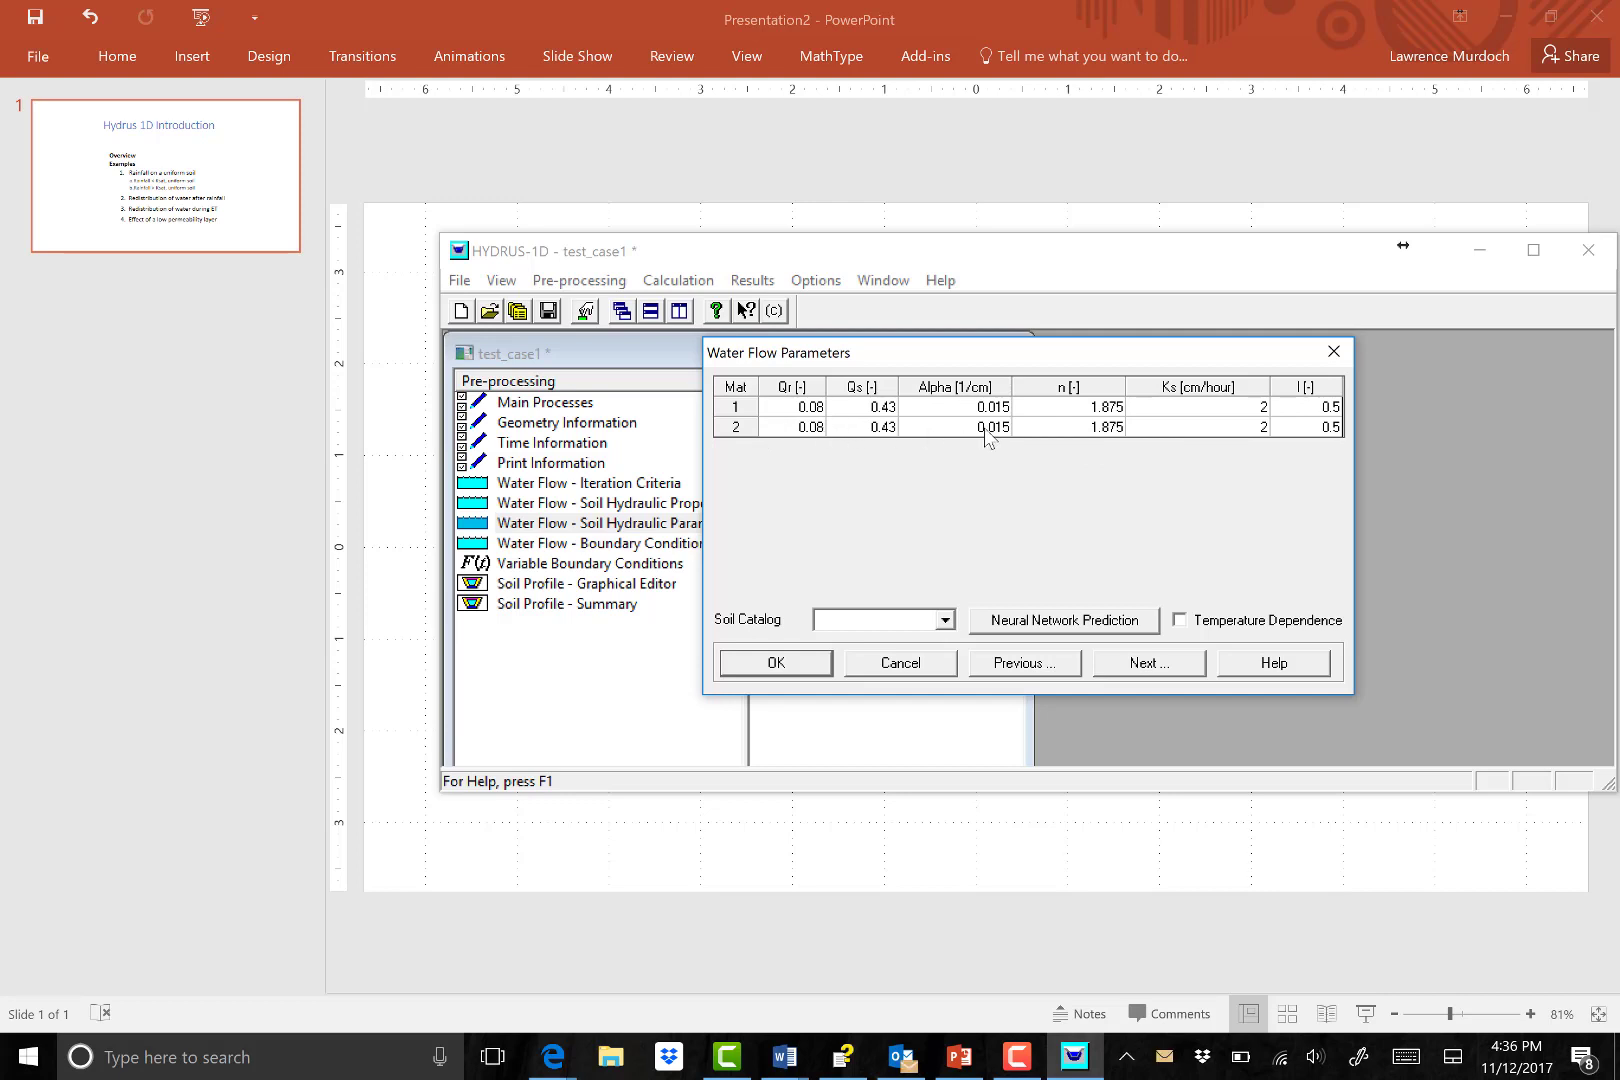
left_click(1213, 430)
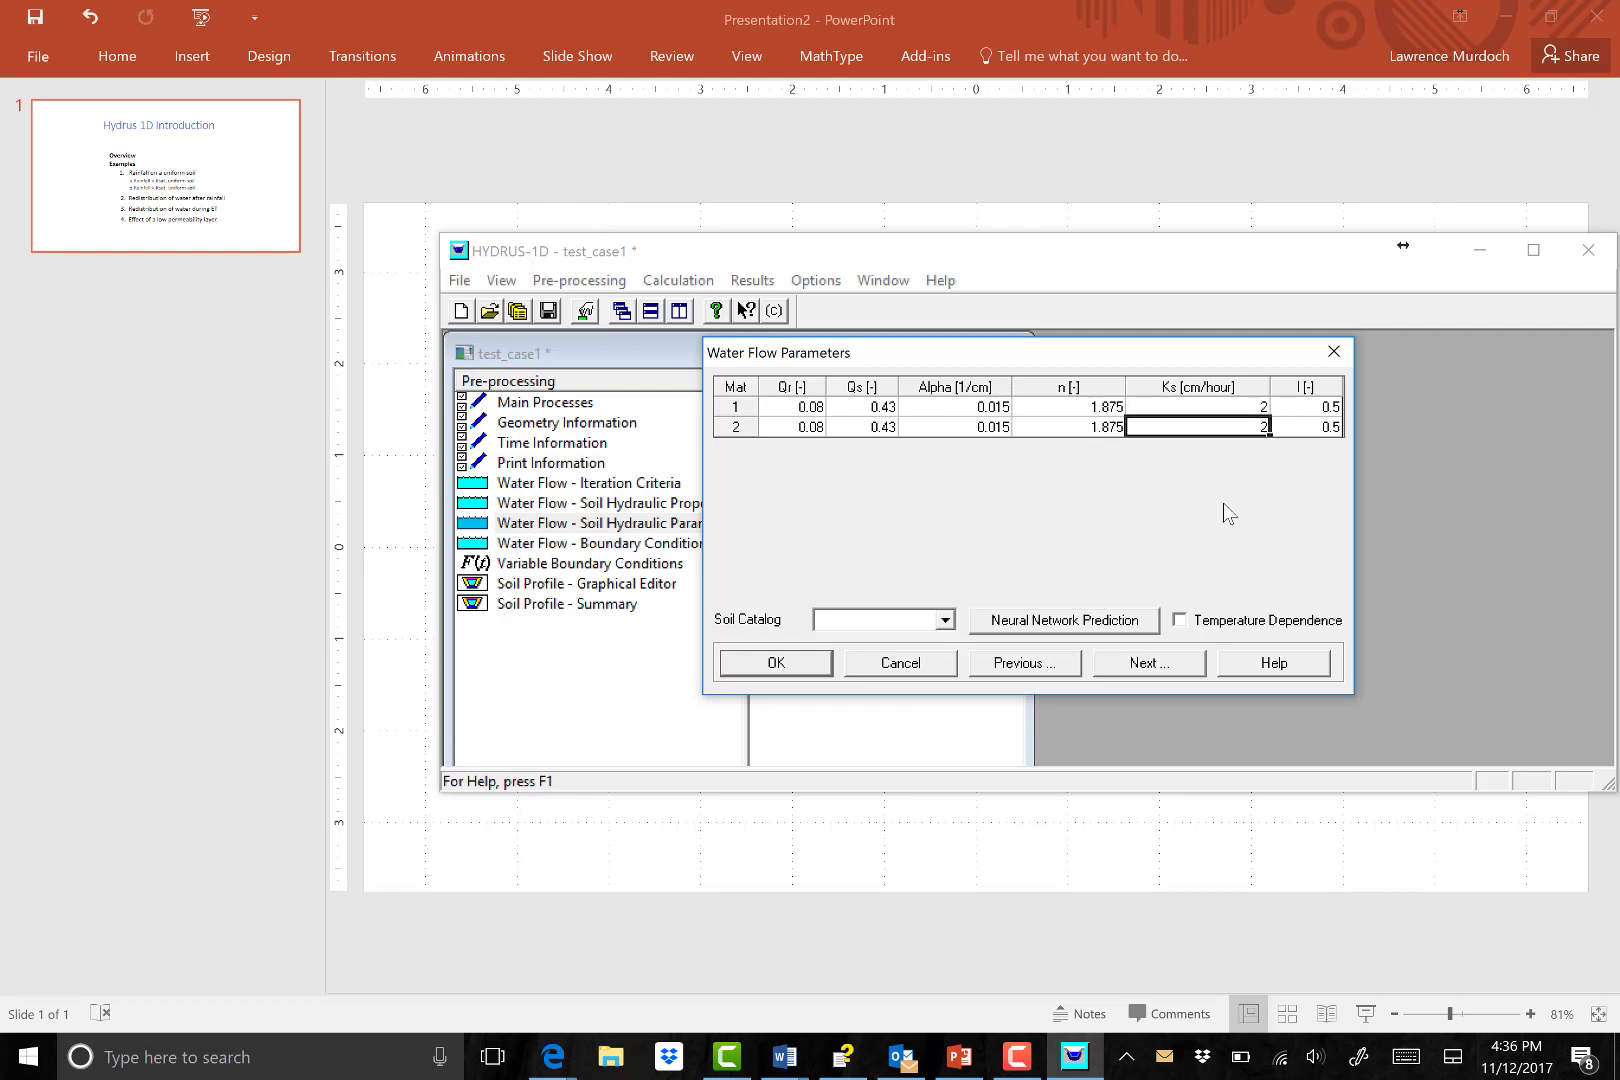
type("0.1")
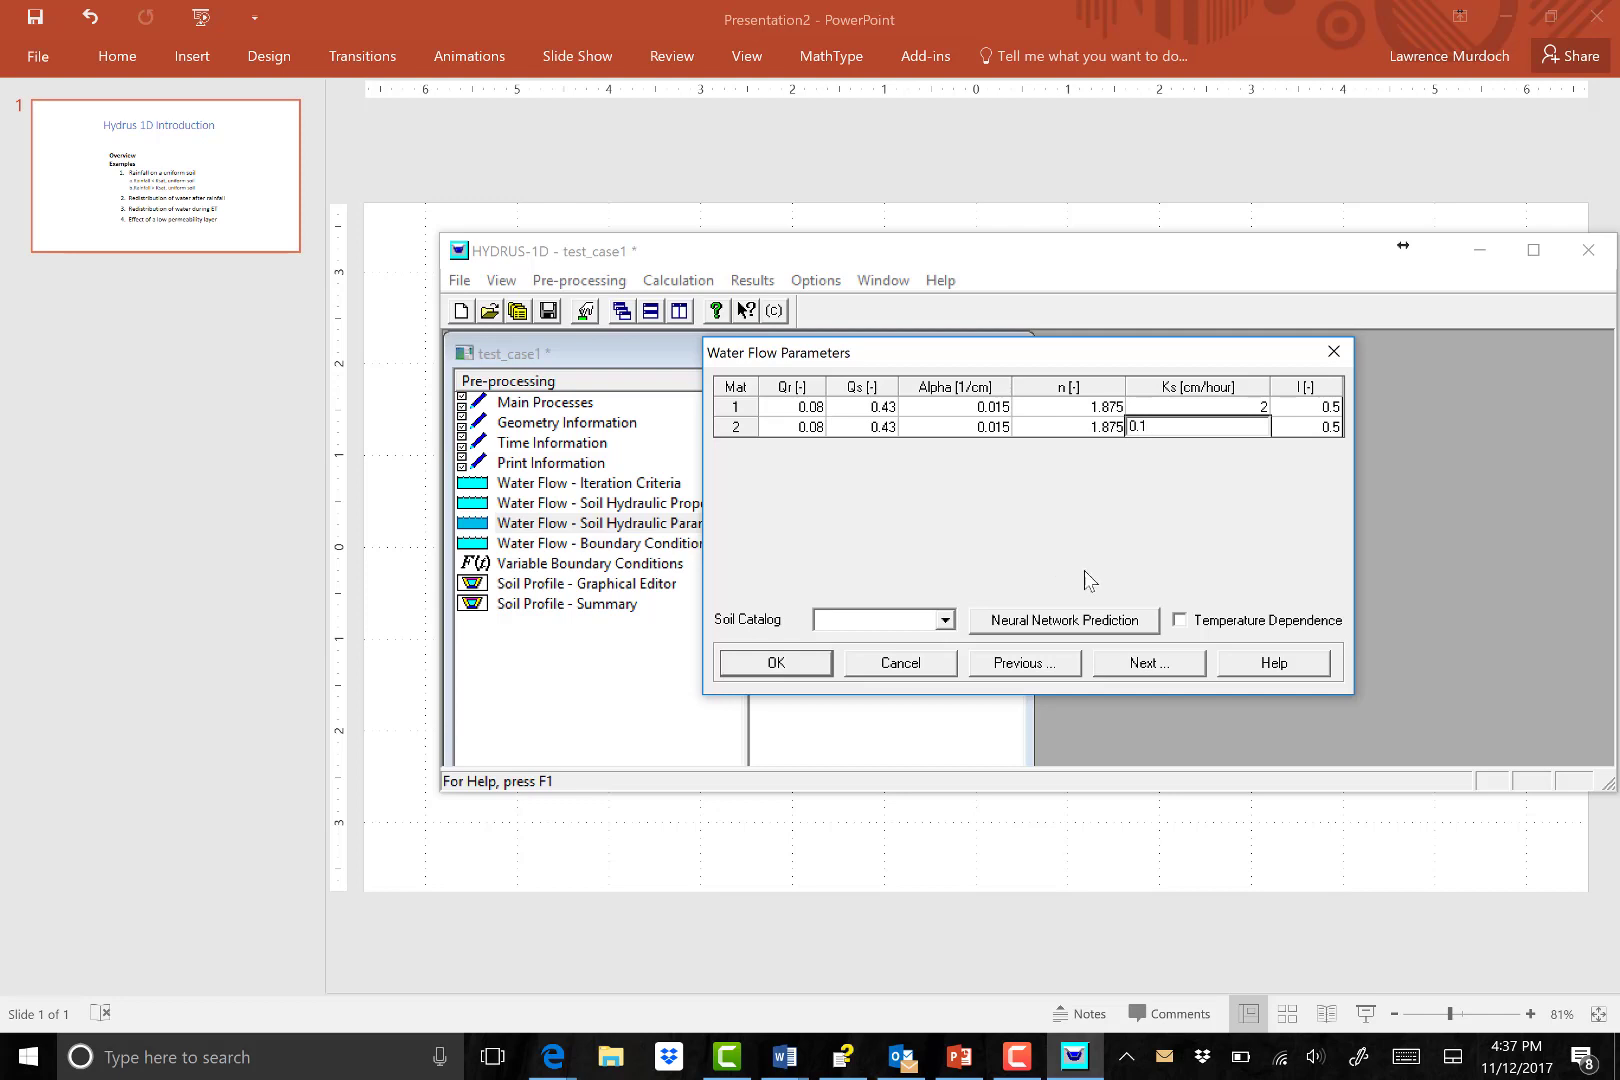
left_click(1143, 664)
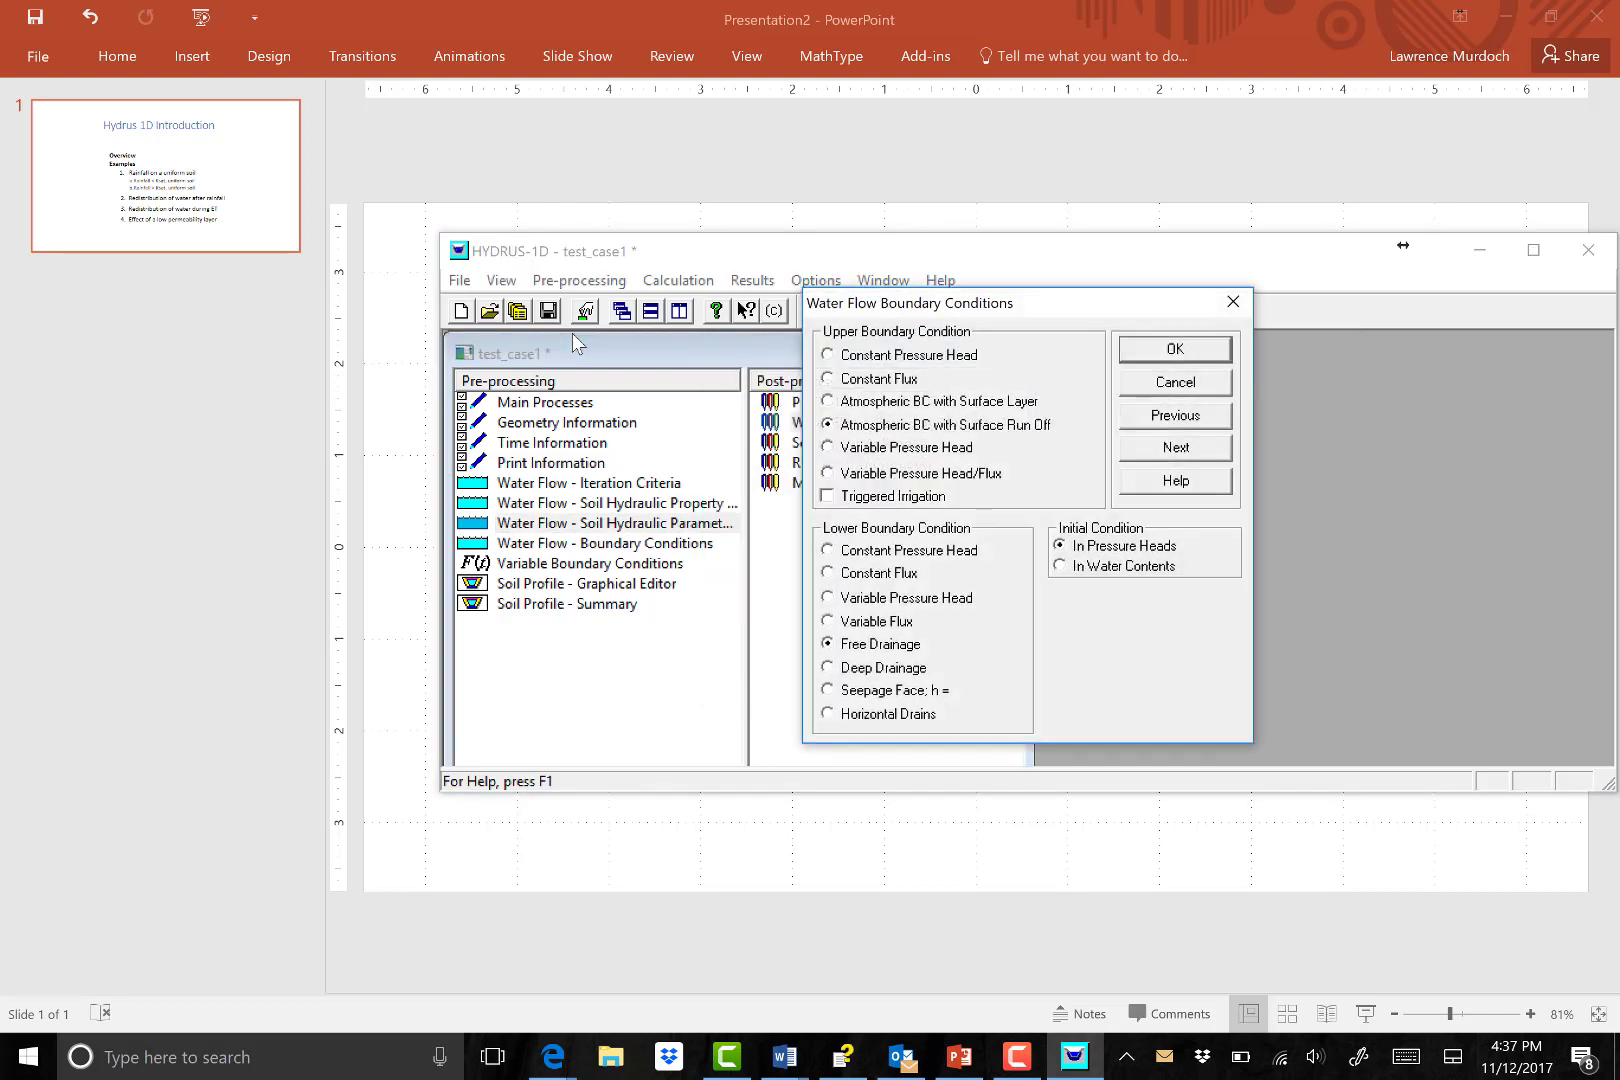
Keep the existing boundary conditions, save the data with deletion of the old output files, and open the graphical profile editor.
left_click(1191, 453)
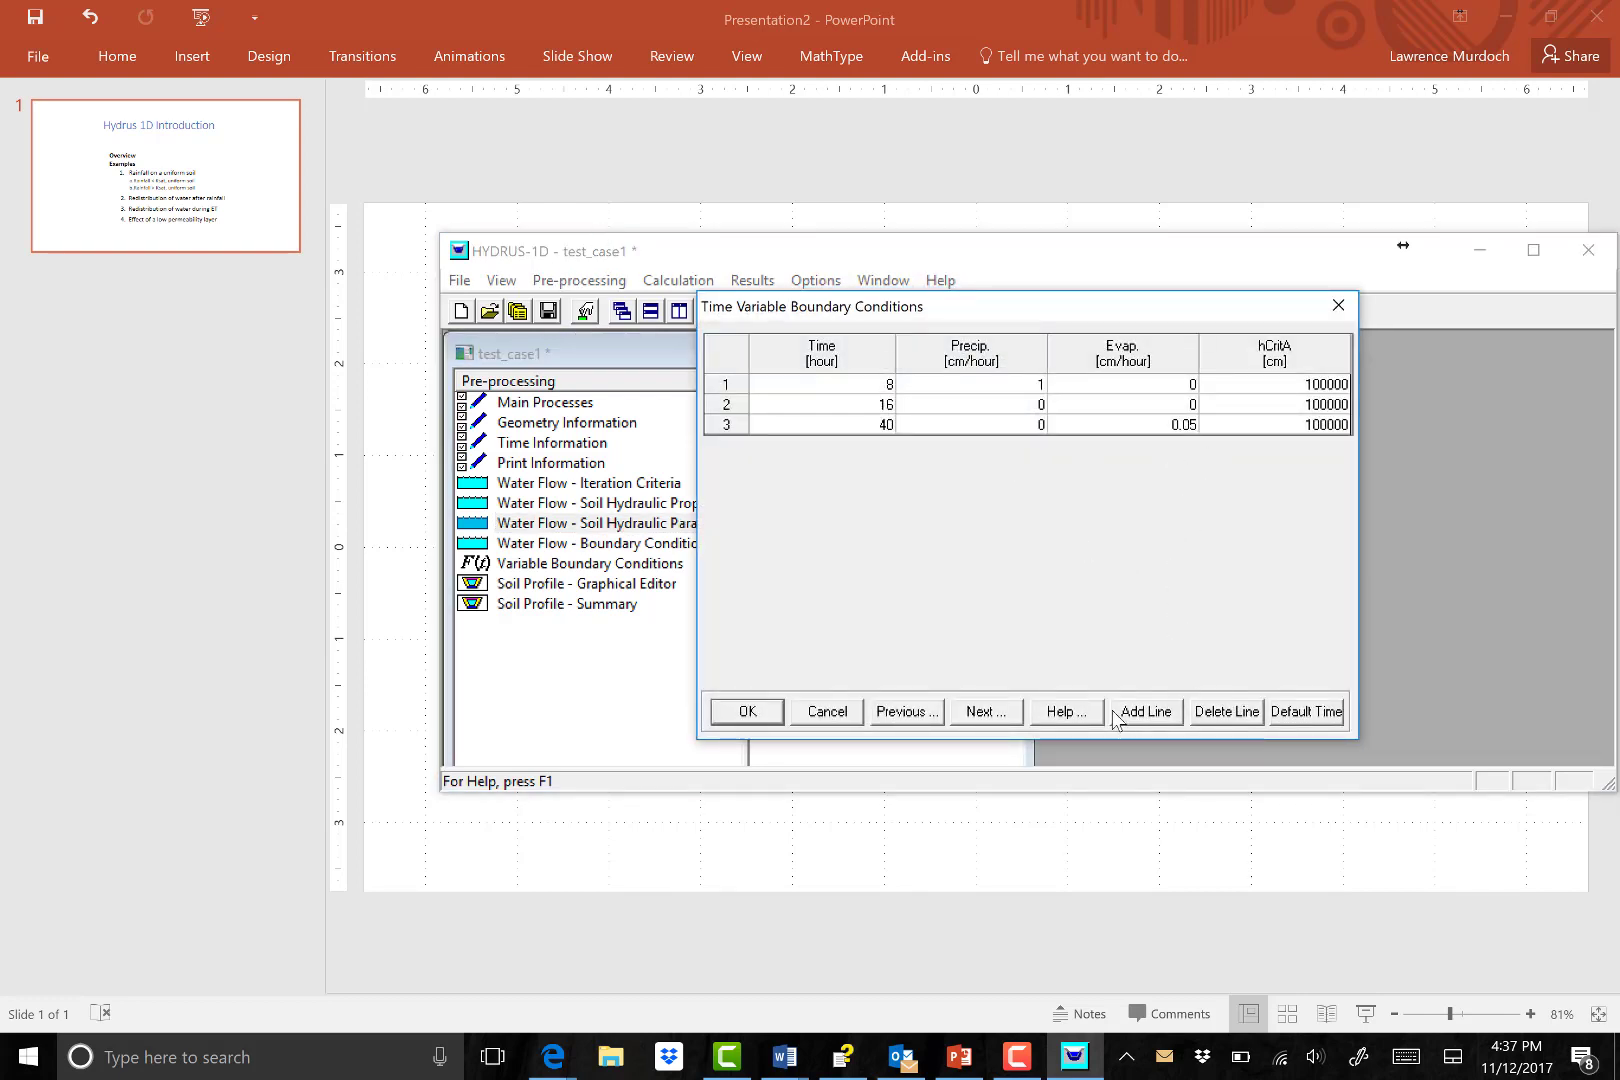
left_click(982, 713)
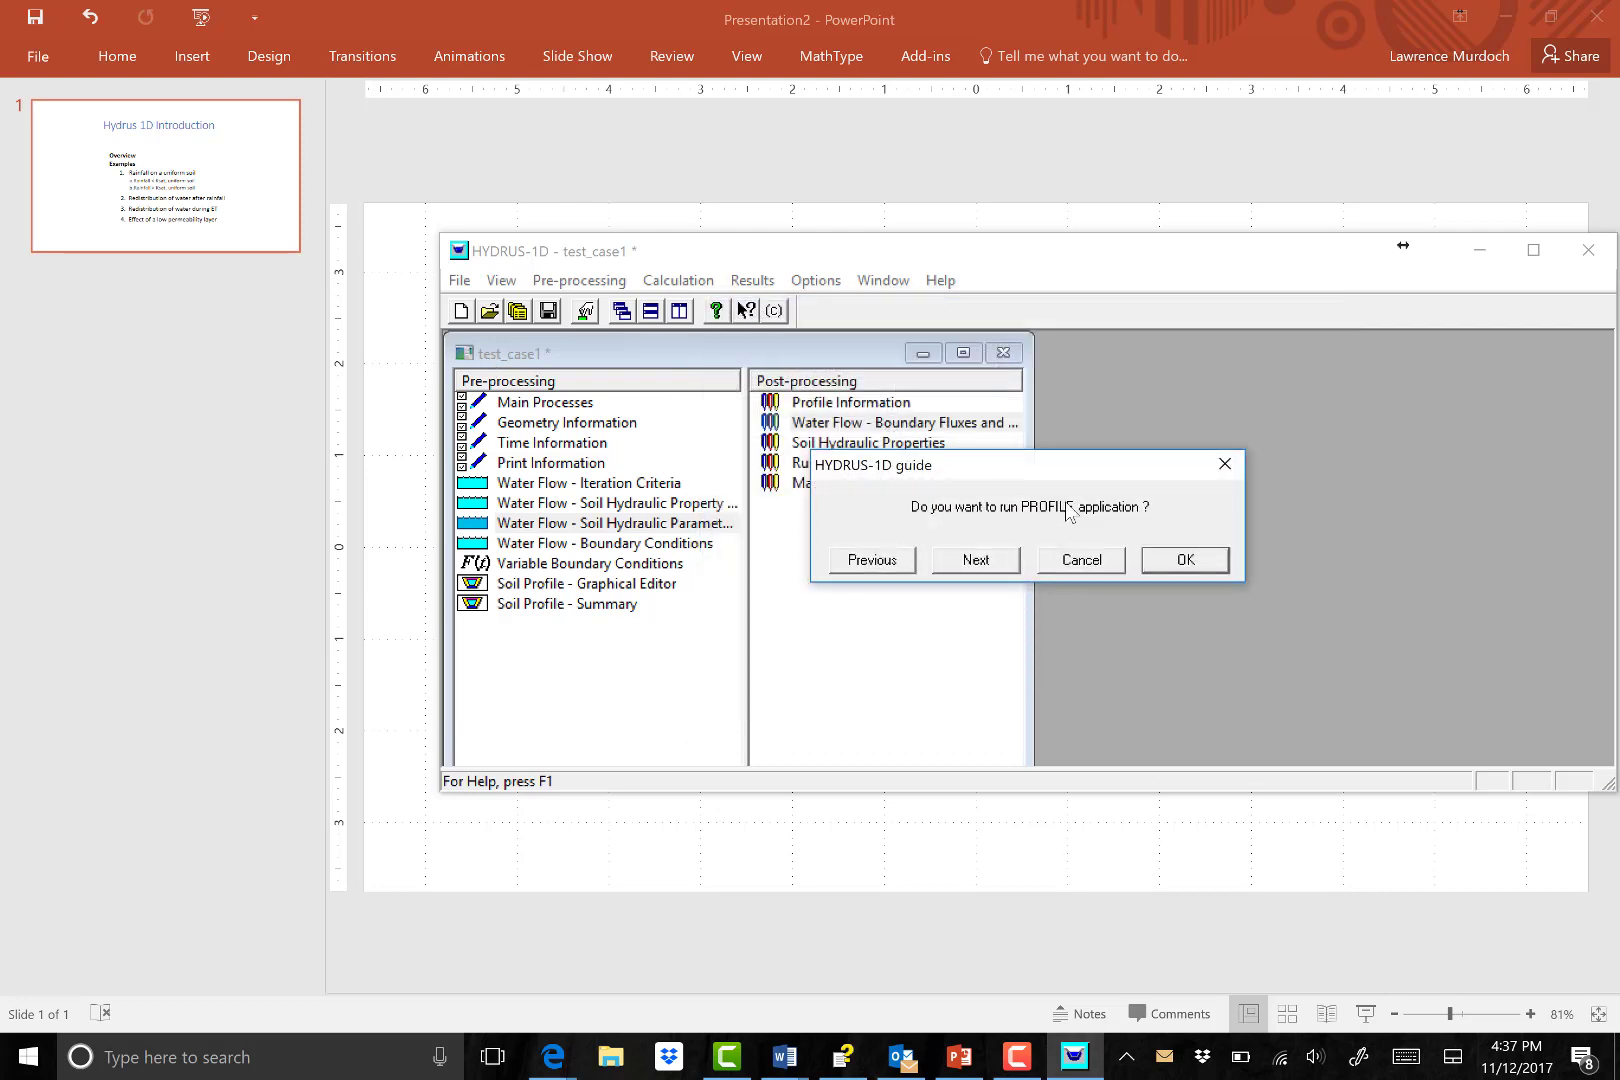
left_click(1186, 566)
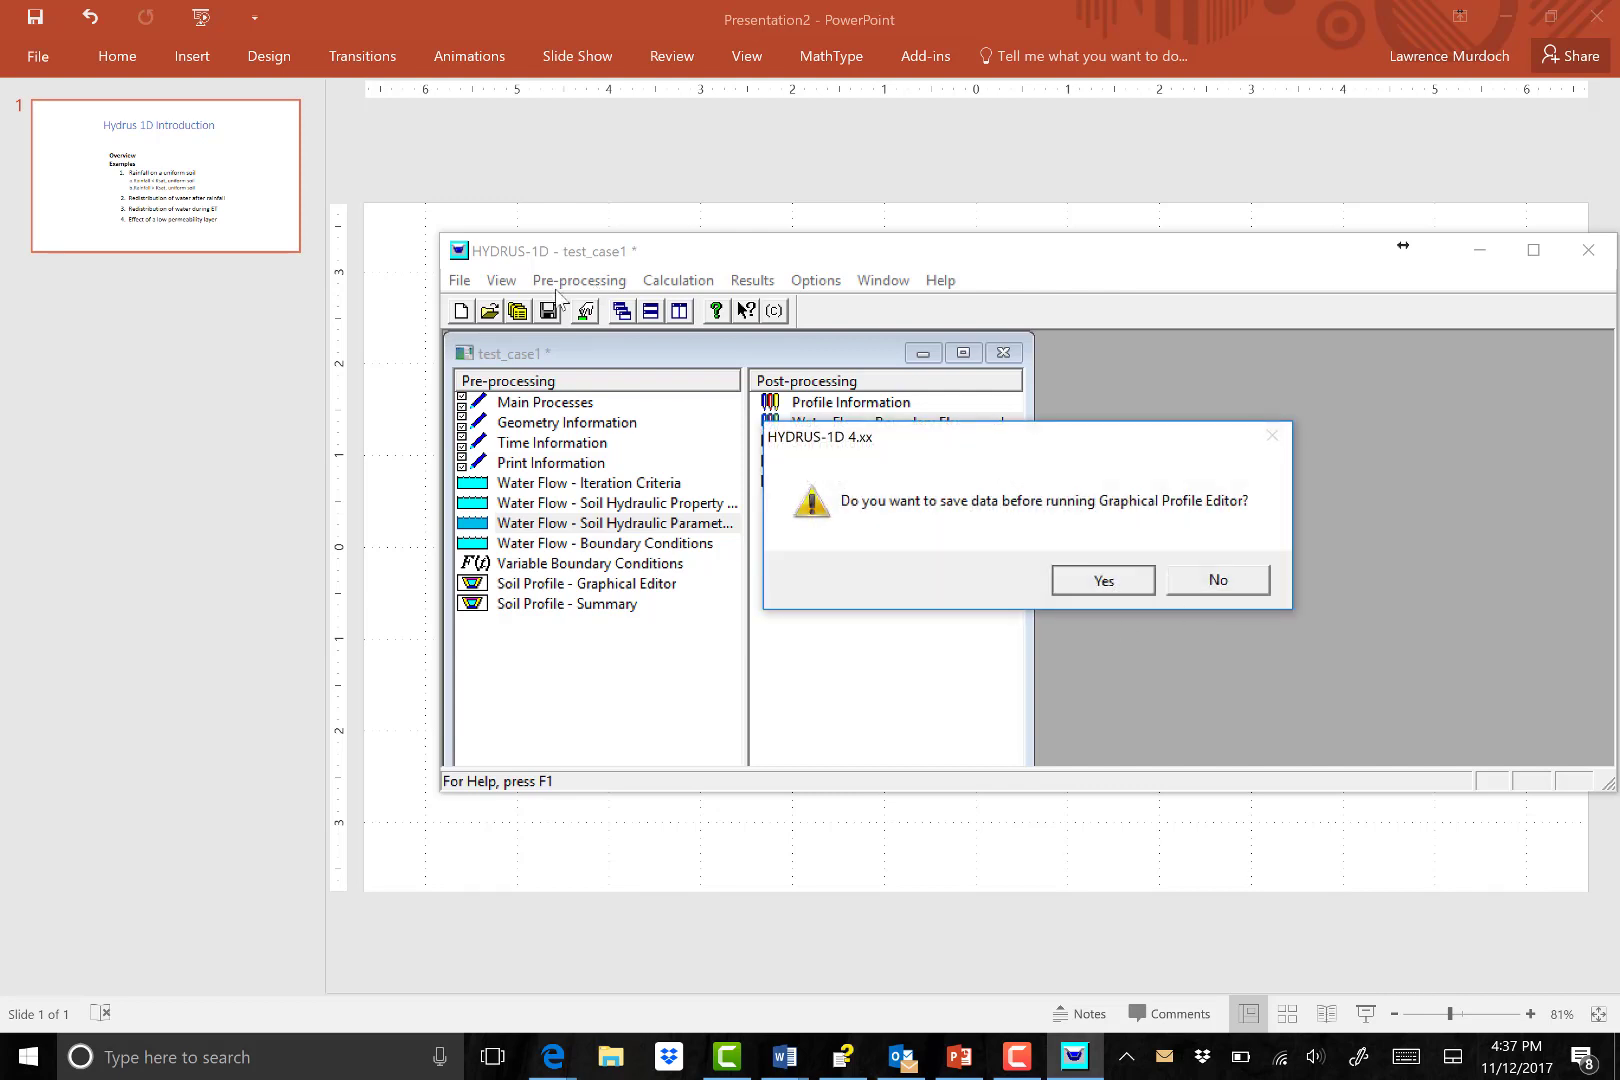
left_click(1102, 580)
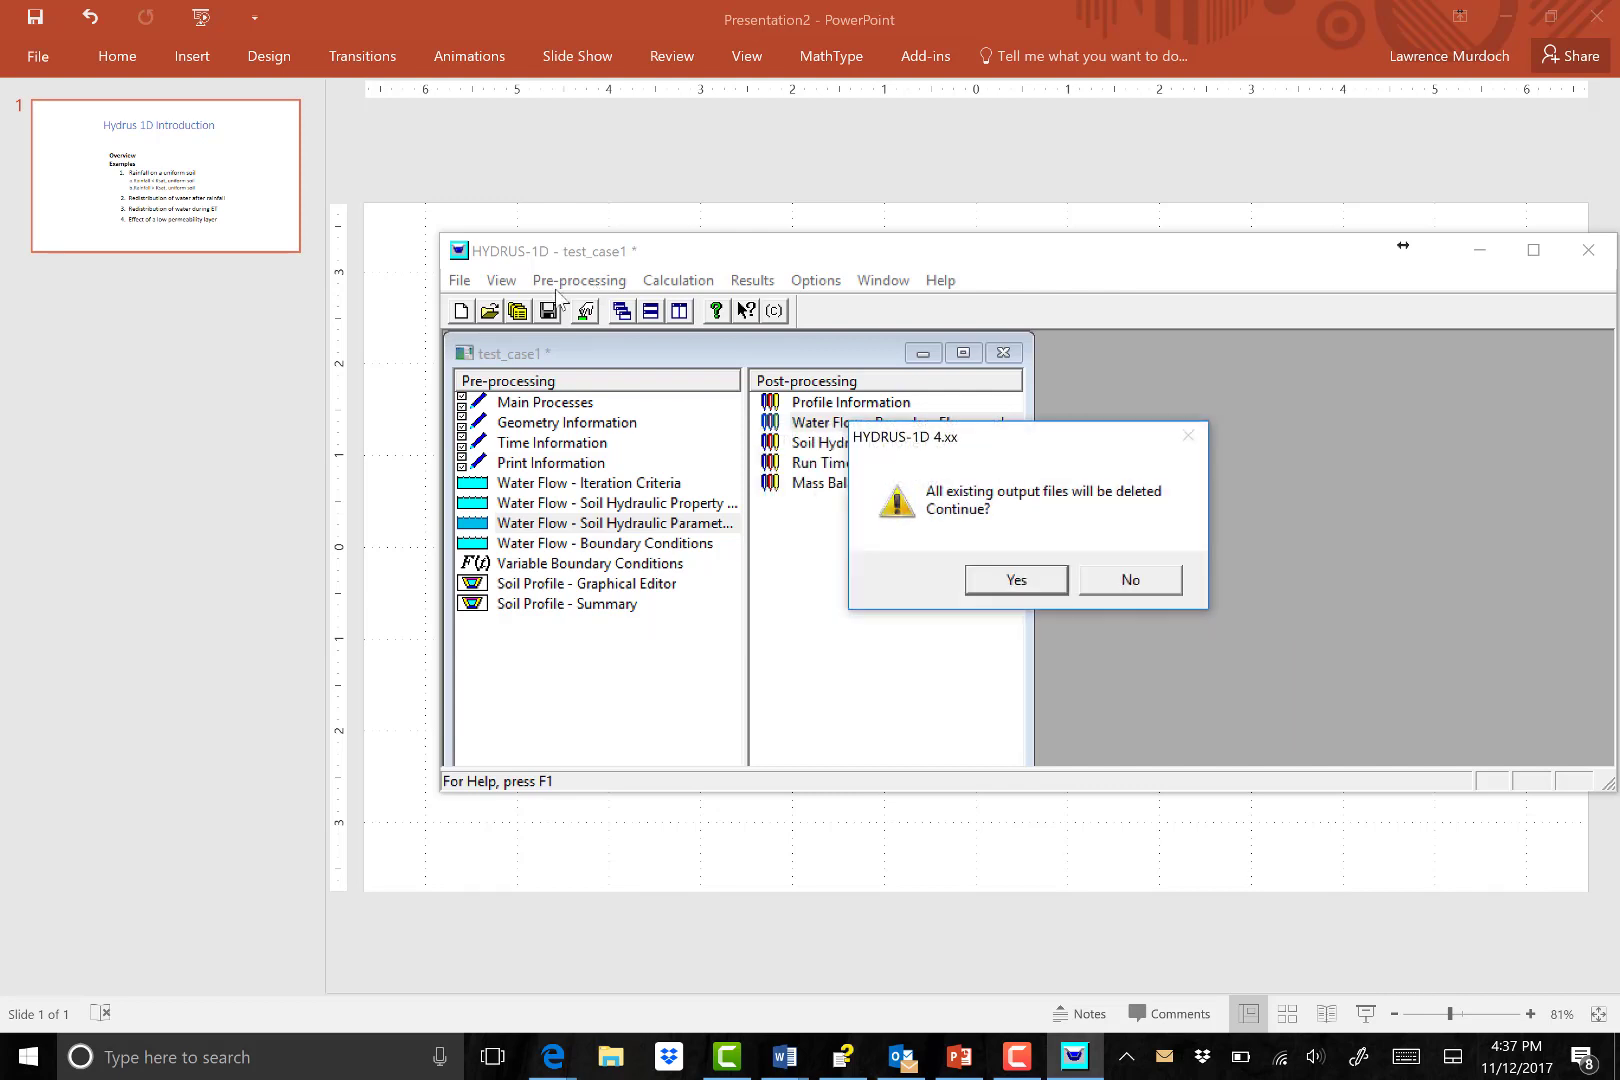
left_click(1056, 578)
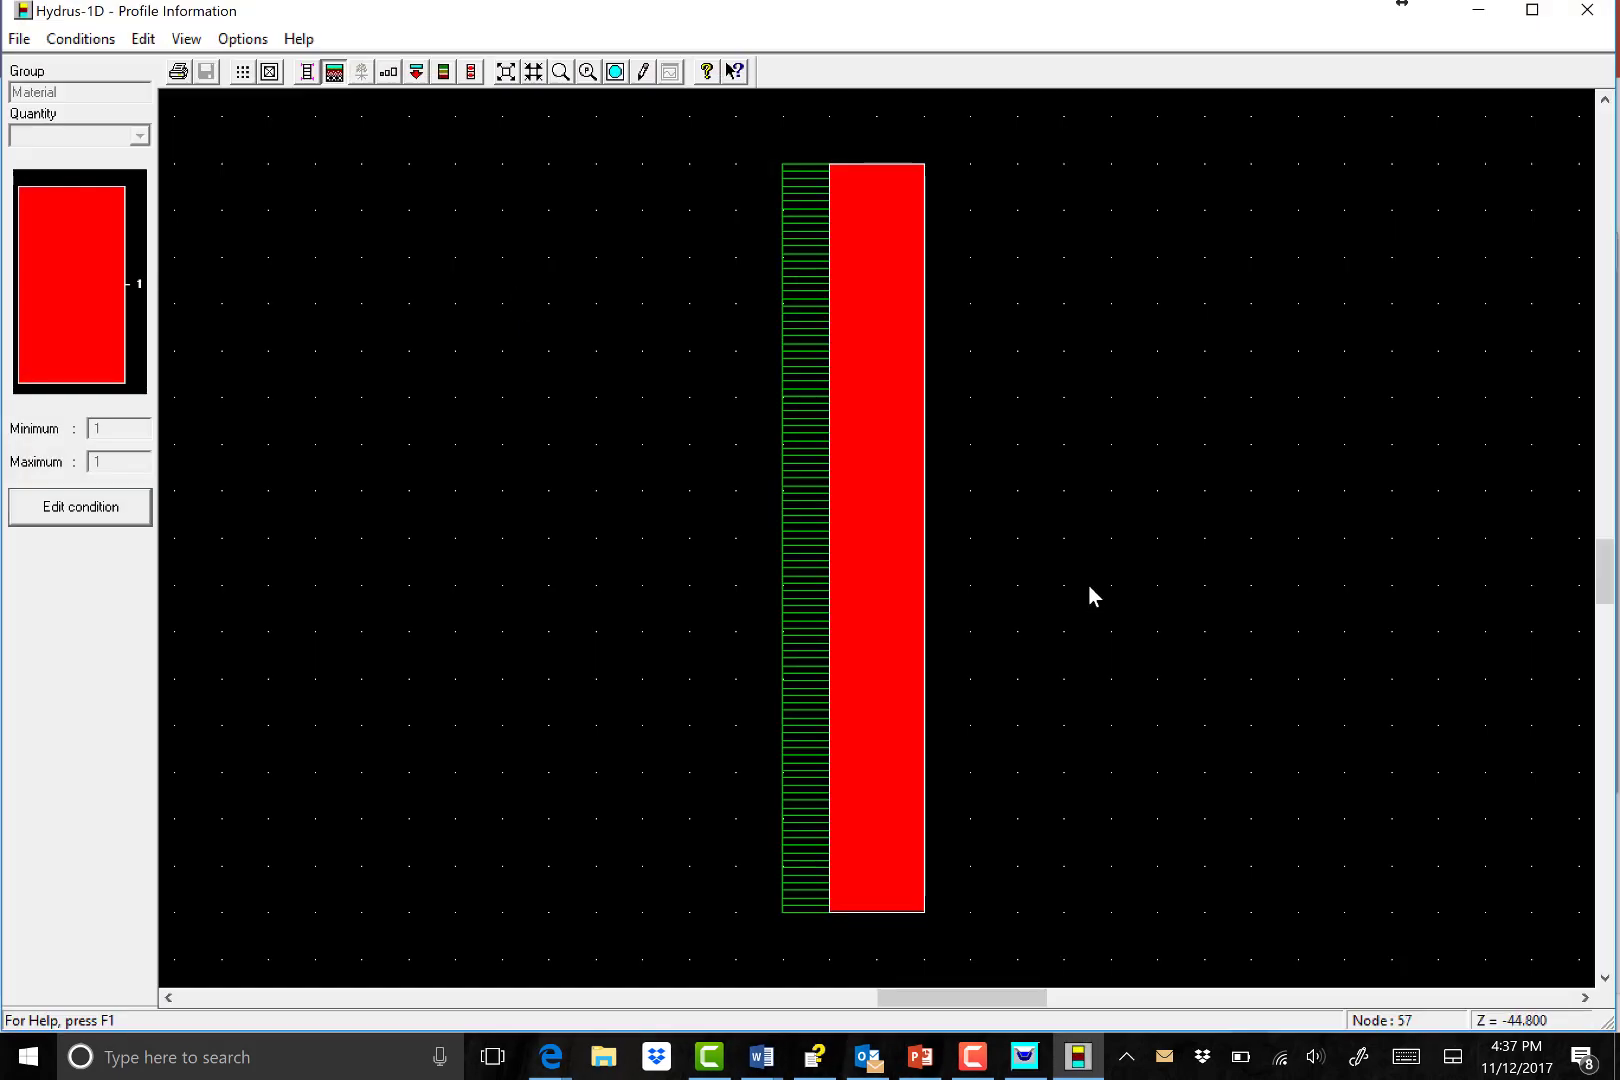
Assign material index 2 to the profile nodes between about 20 and 30 cm depth in the material distribution.
left_click(96, 45)
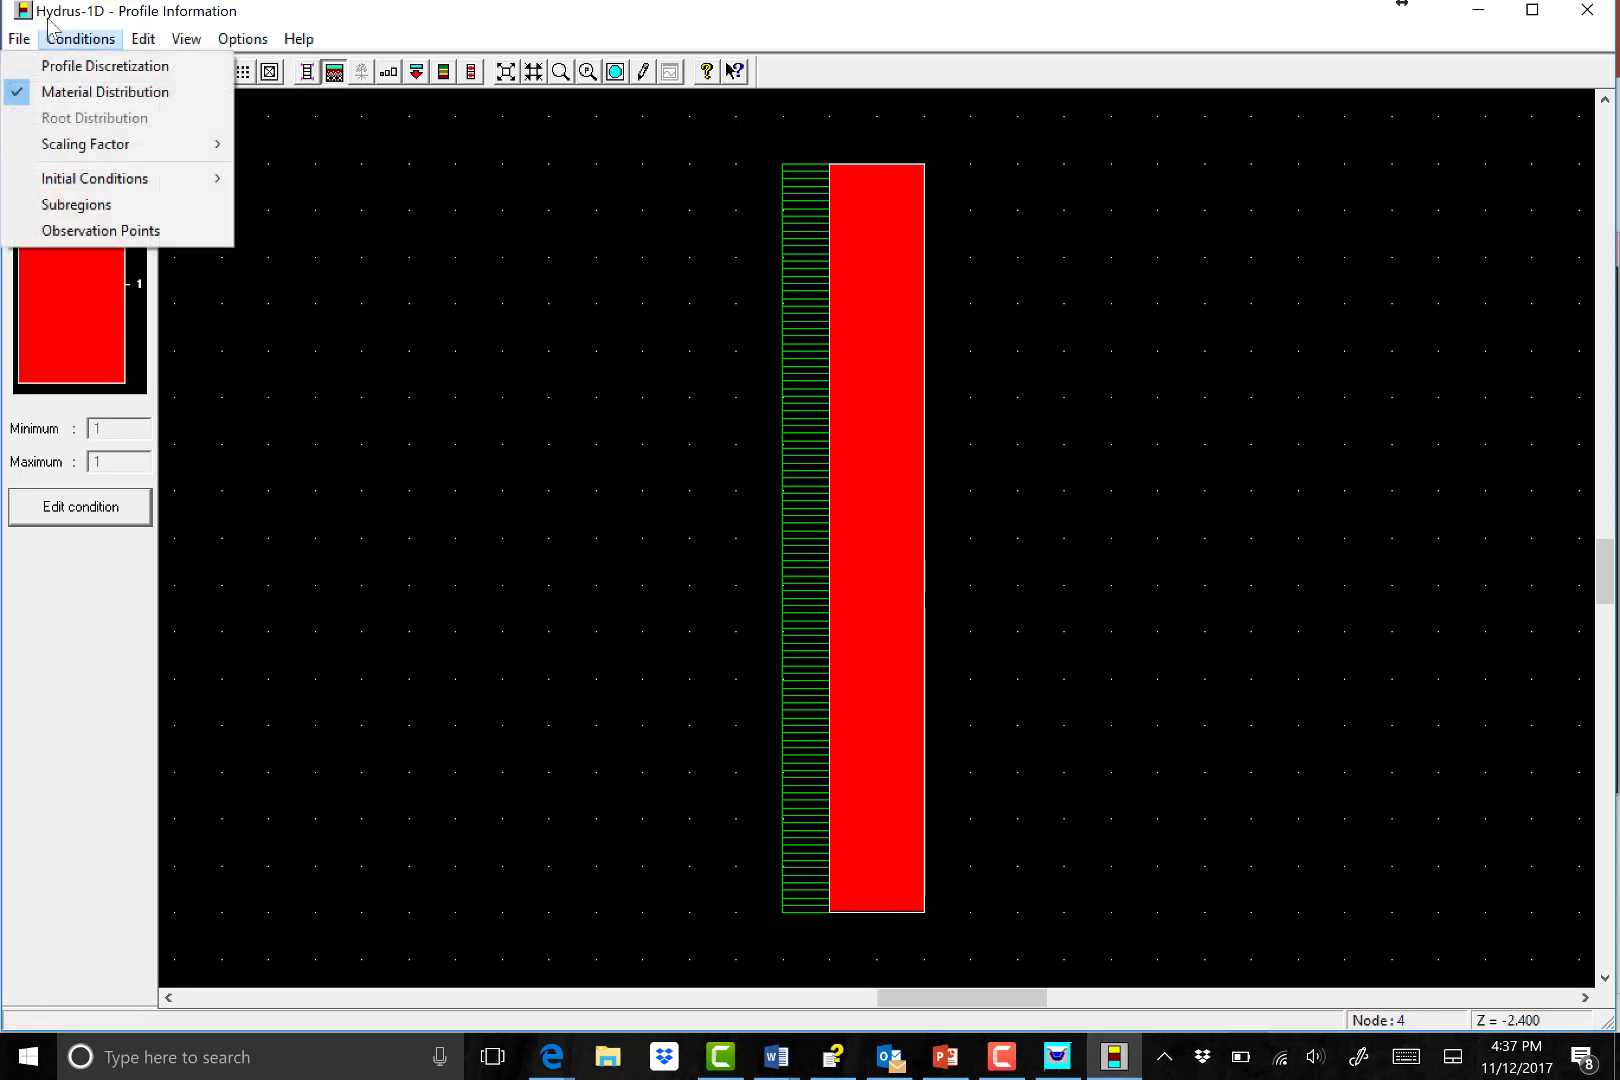
left_click(92, 101)
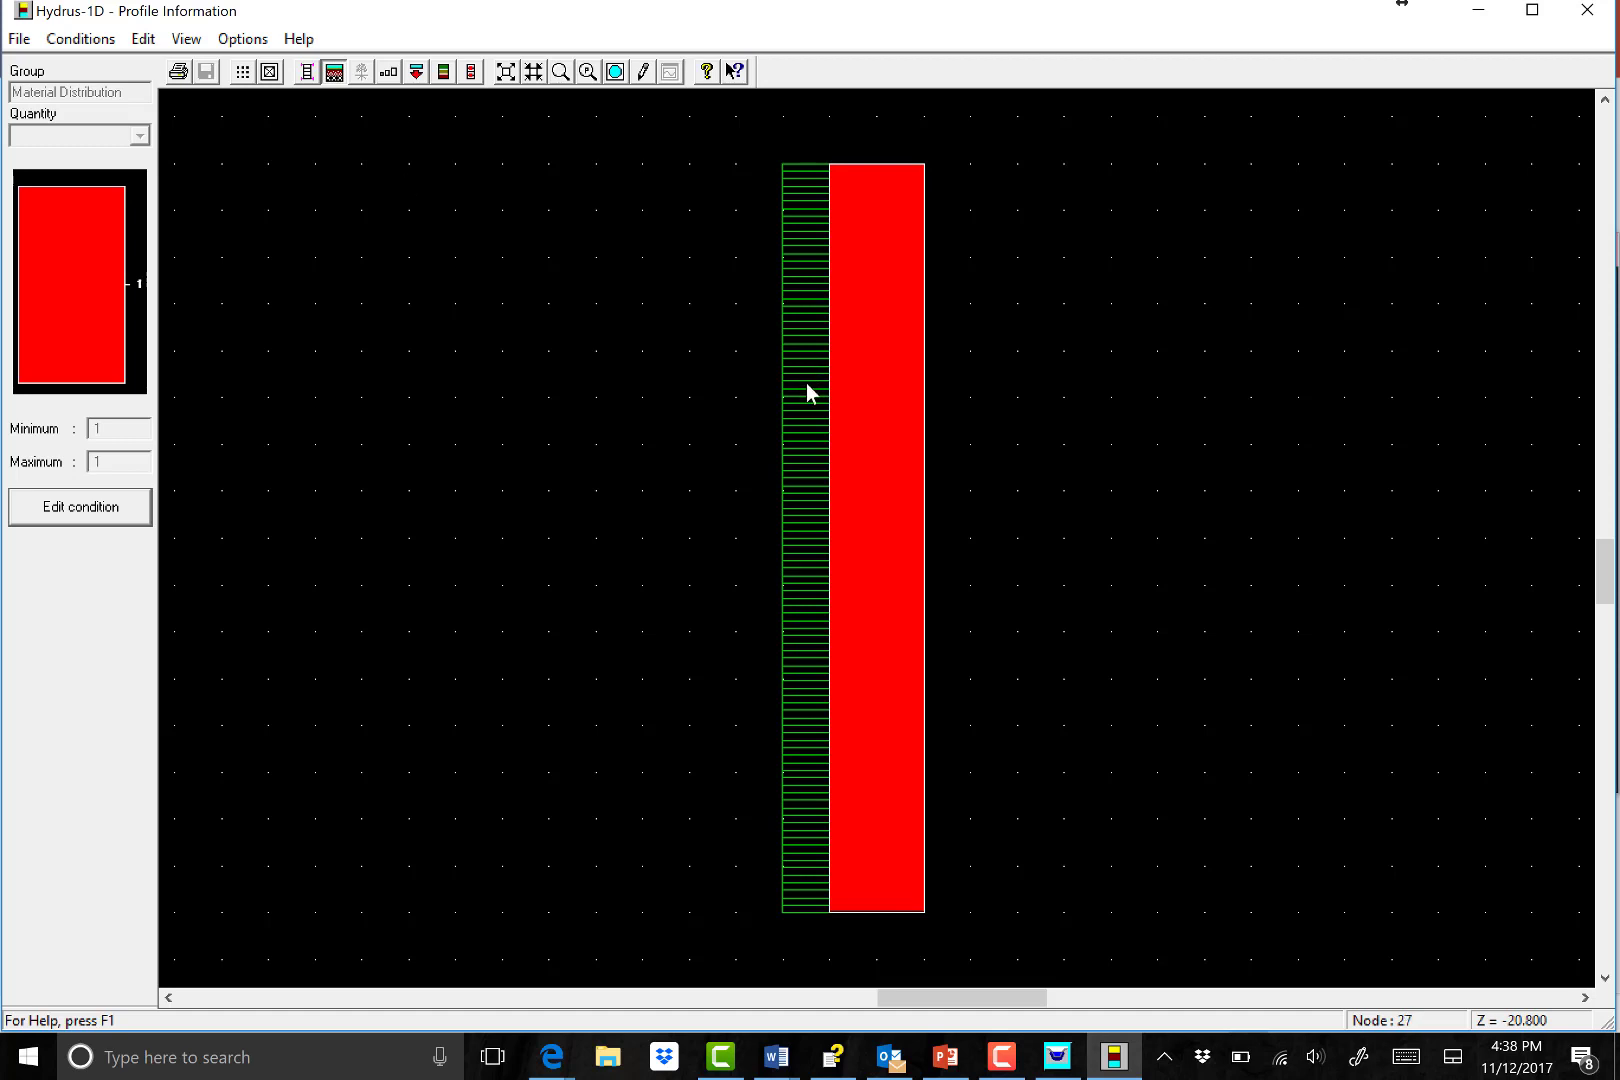
left_click(55, 507)
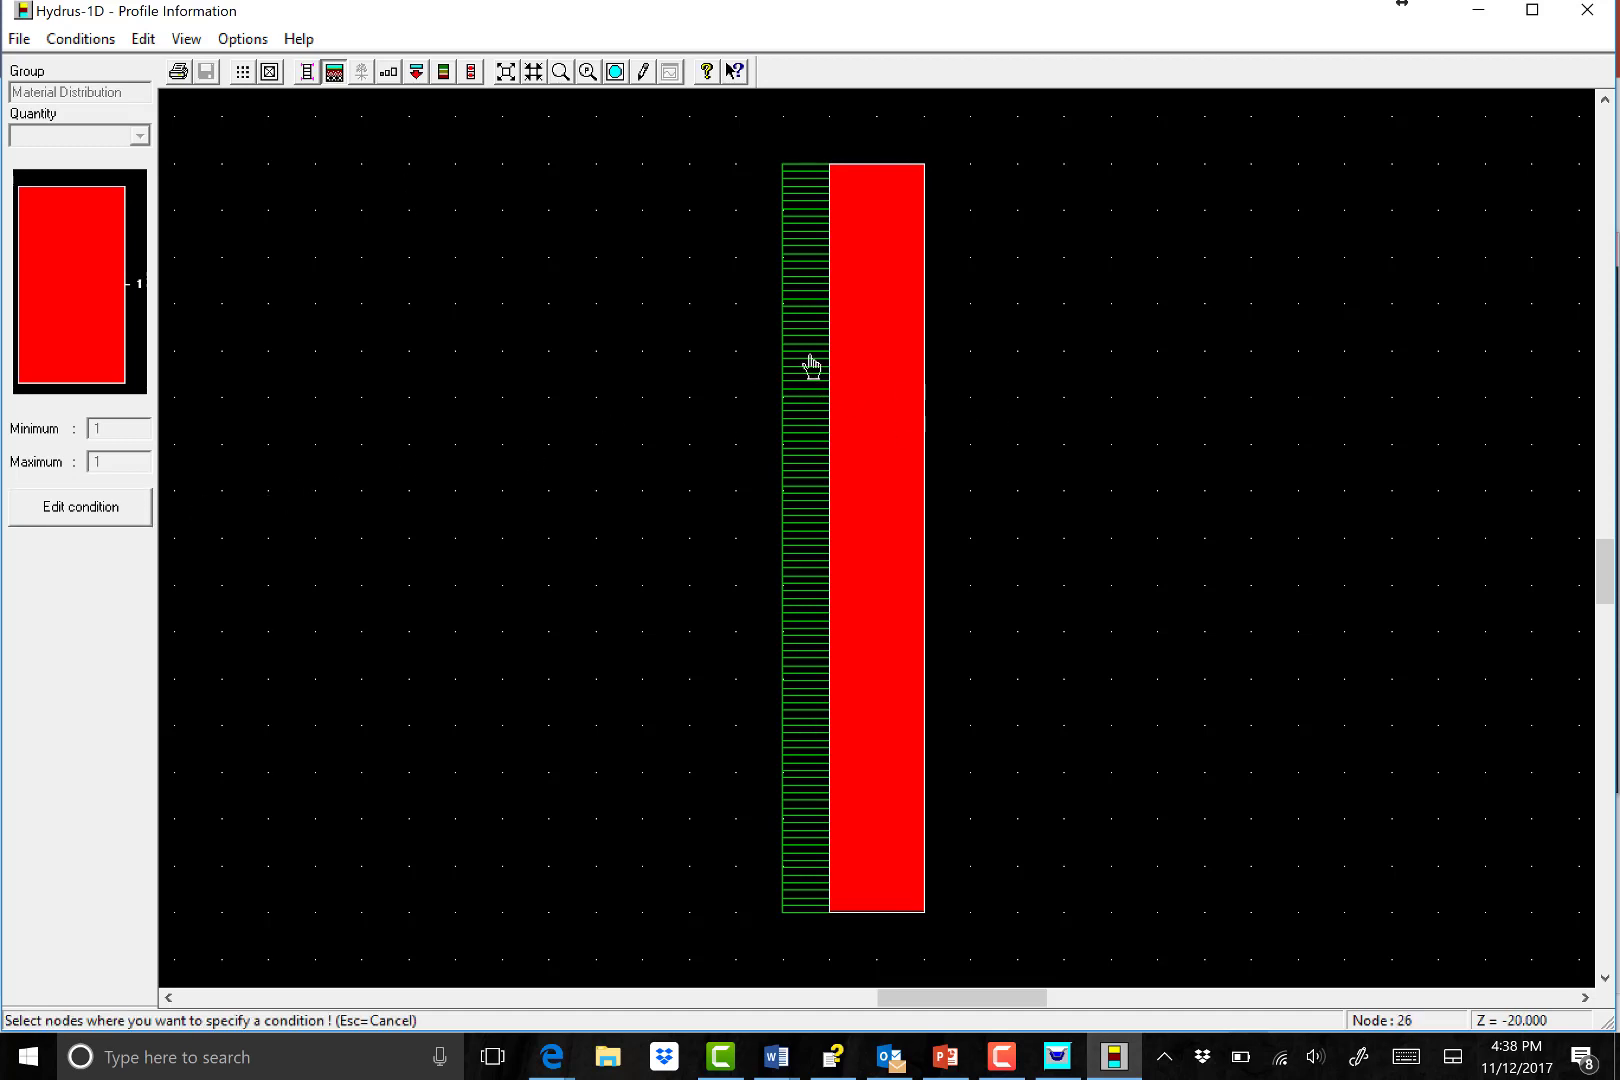
left_click_drag(811, 367, 820, 468)
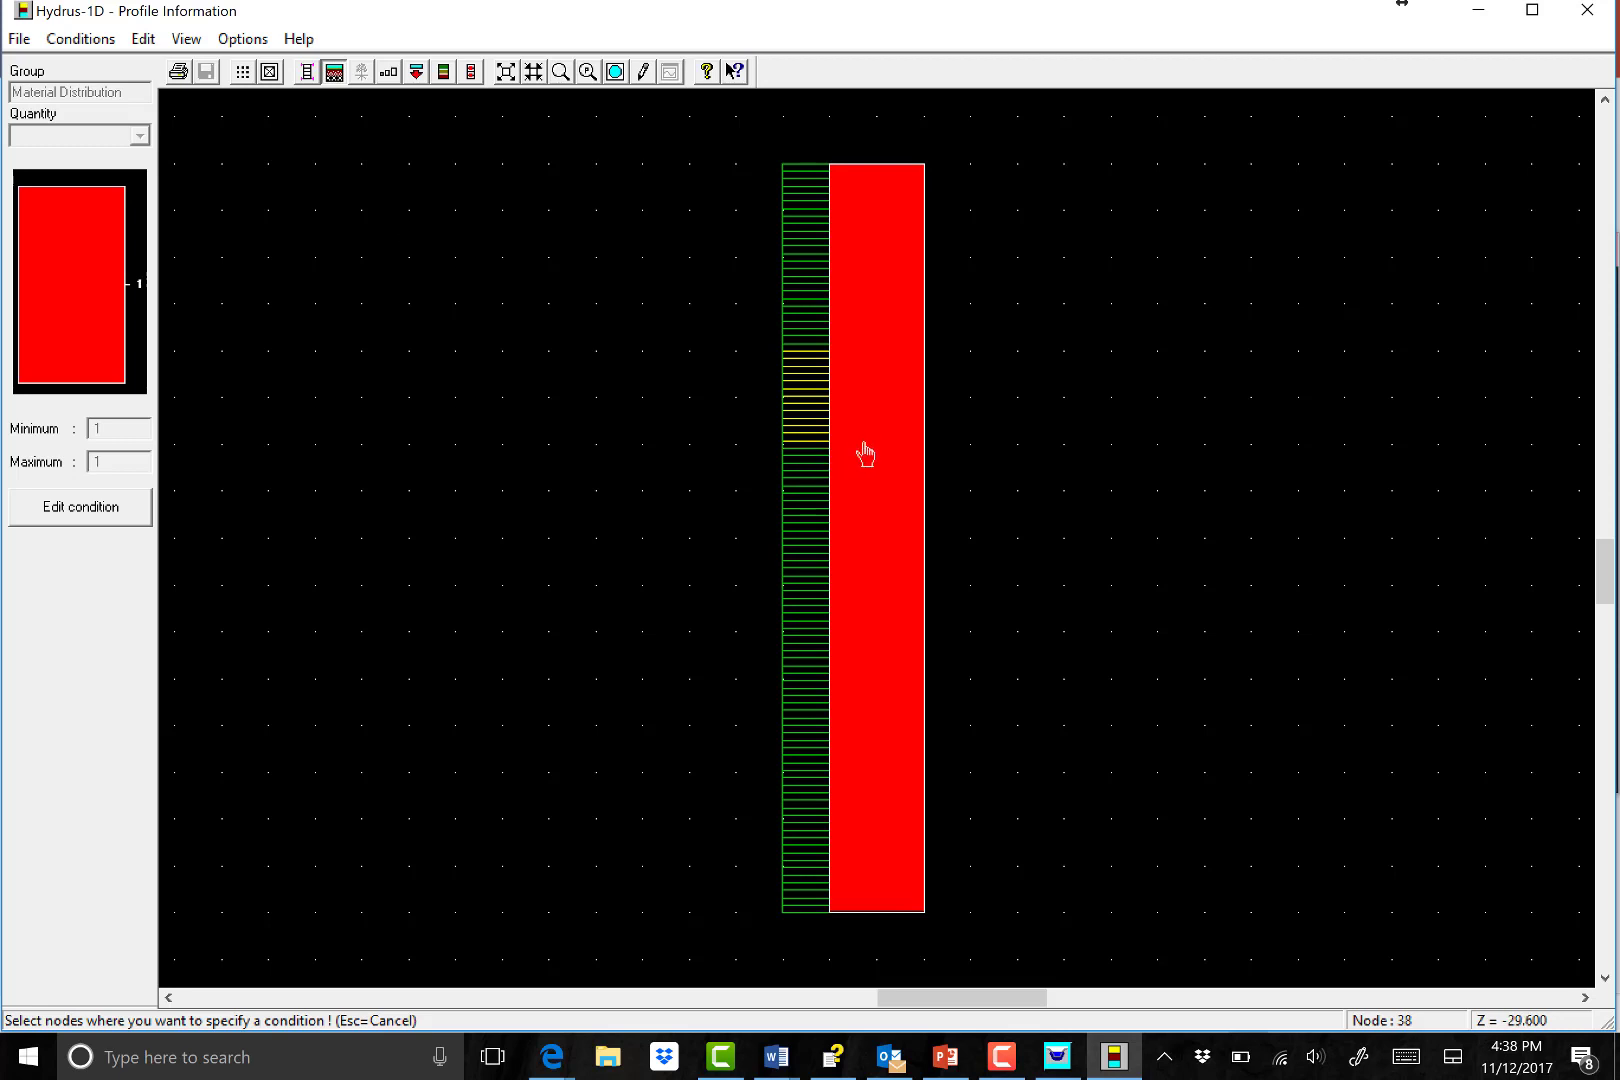
left_click(866, 455)
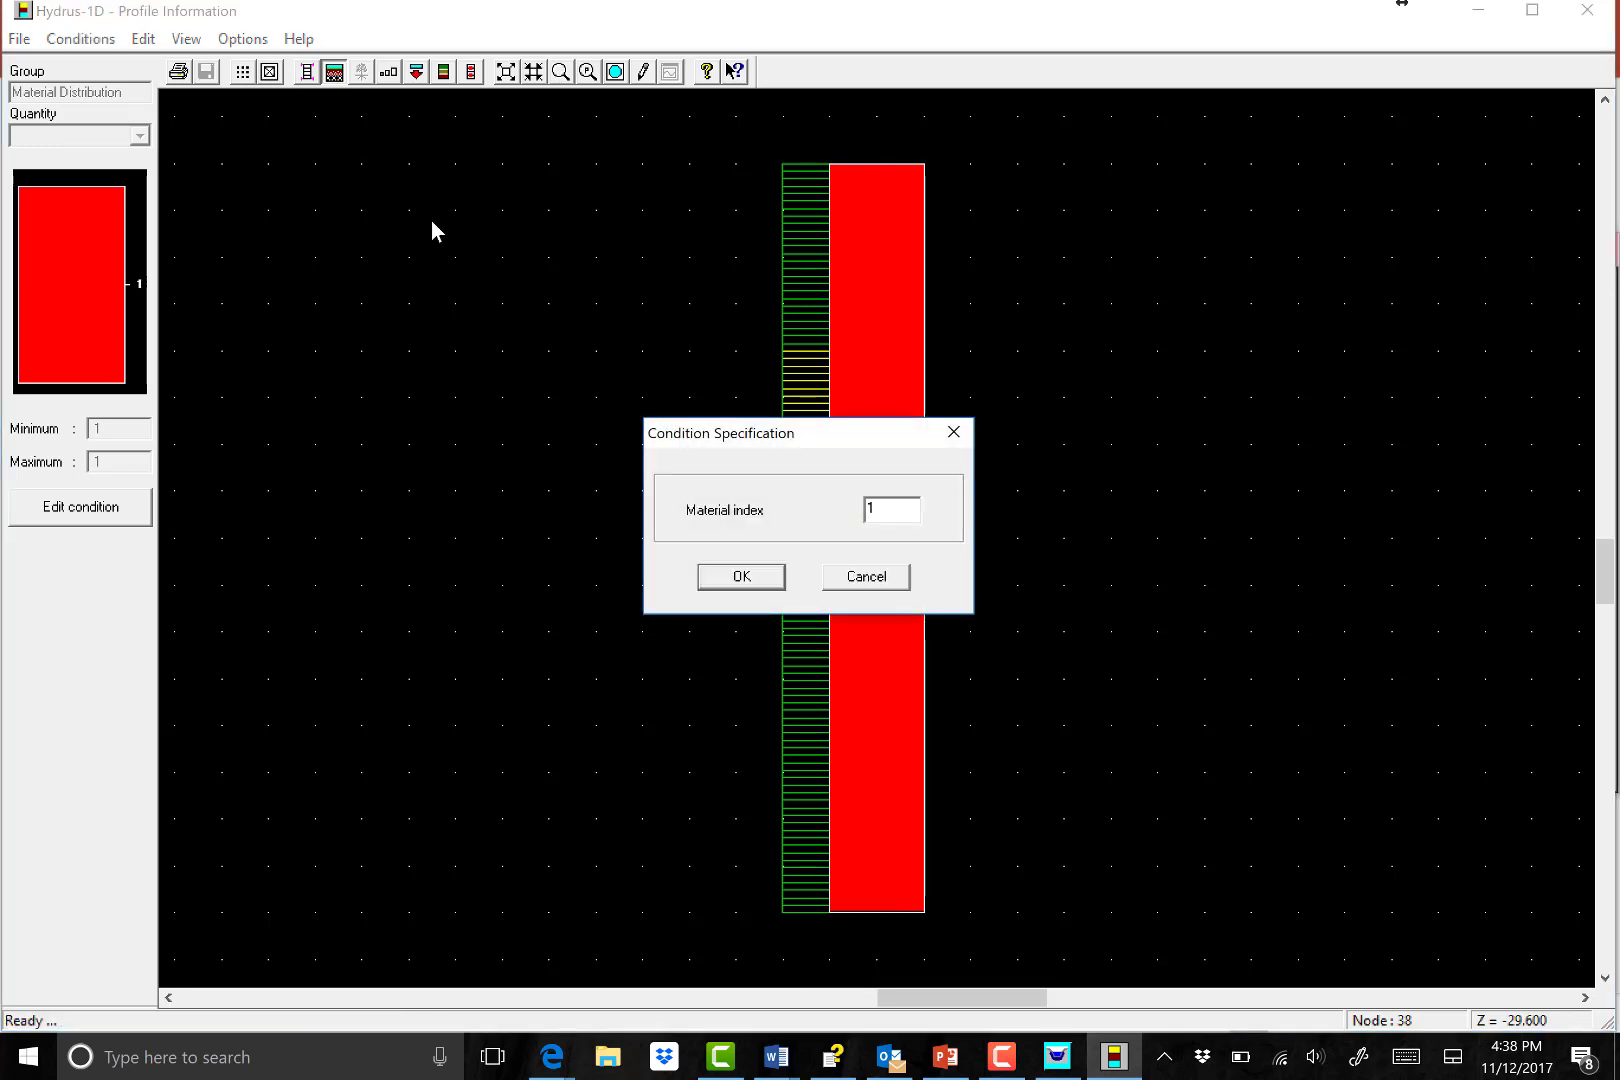
left_click(897, 512)
key("BackSpace")
type("2")
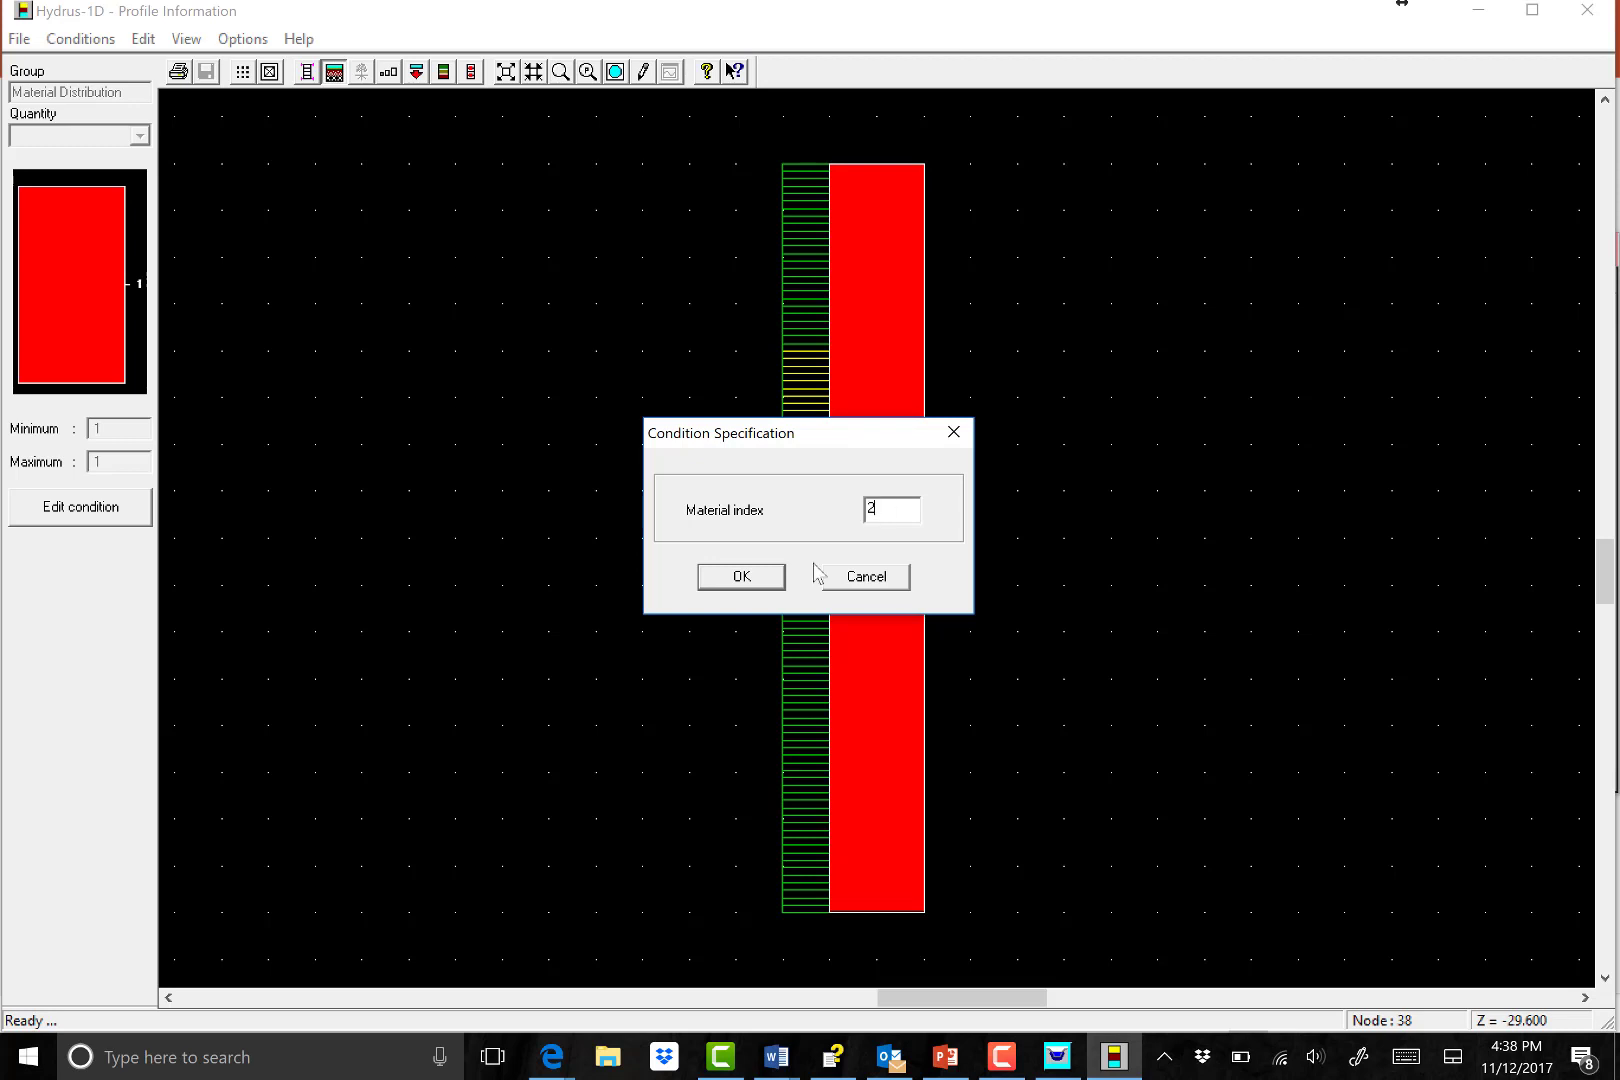
left_click(750, 579)
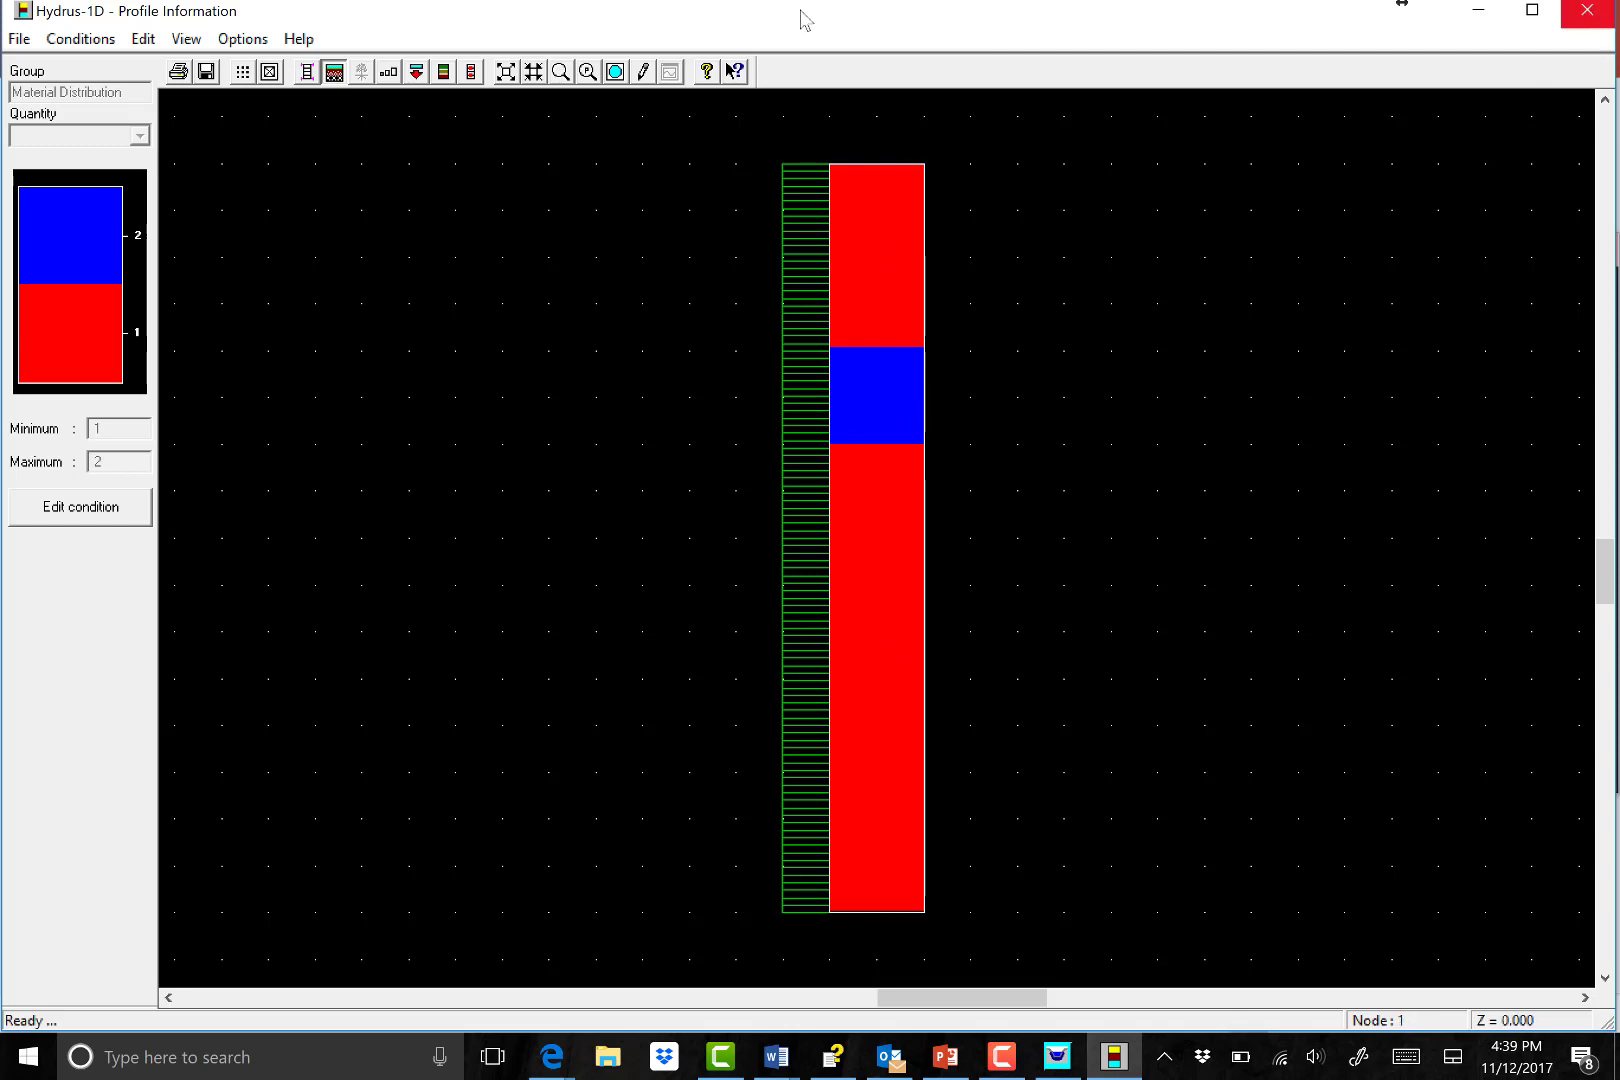
Close the graphical profile editor with the changes saved, and check the material numbers around 20 cm depth in the soil profile summary.
left_click(1590, 14)
left_click(816, 579)
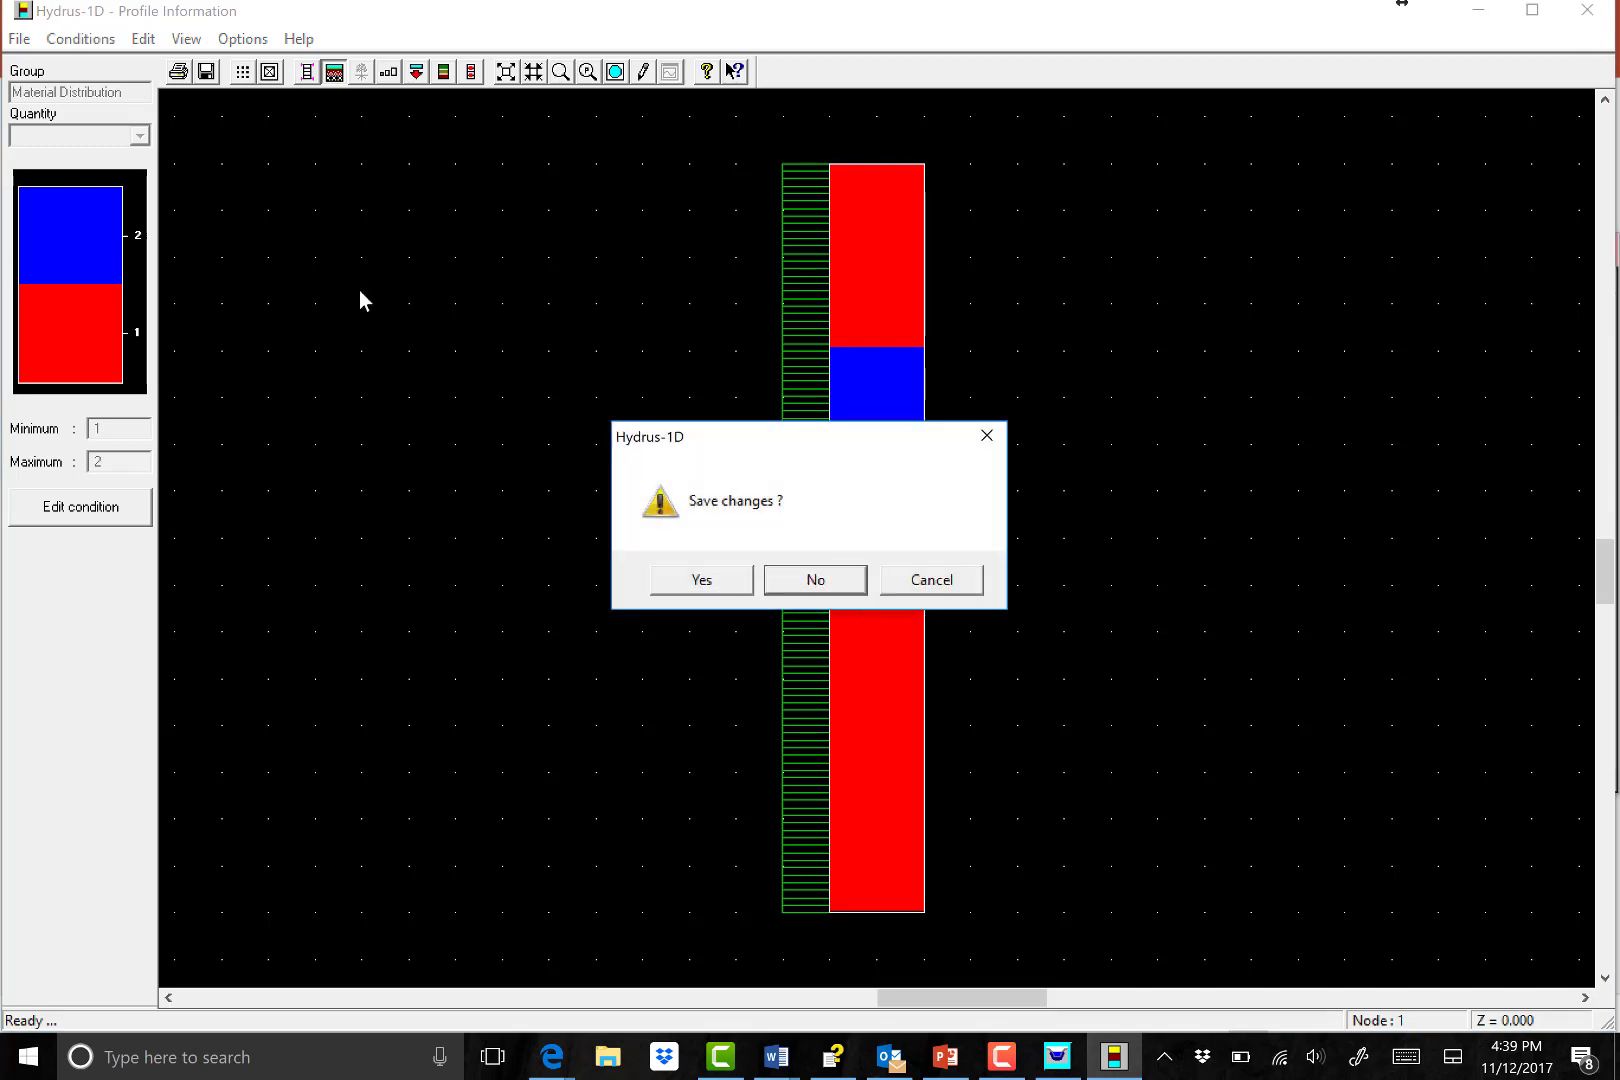
key("Return")
left_click(813, 587)
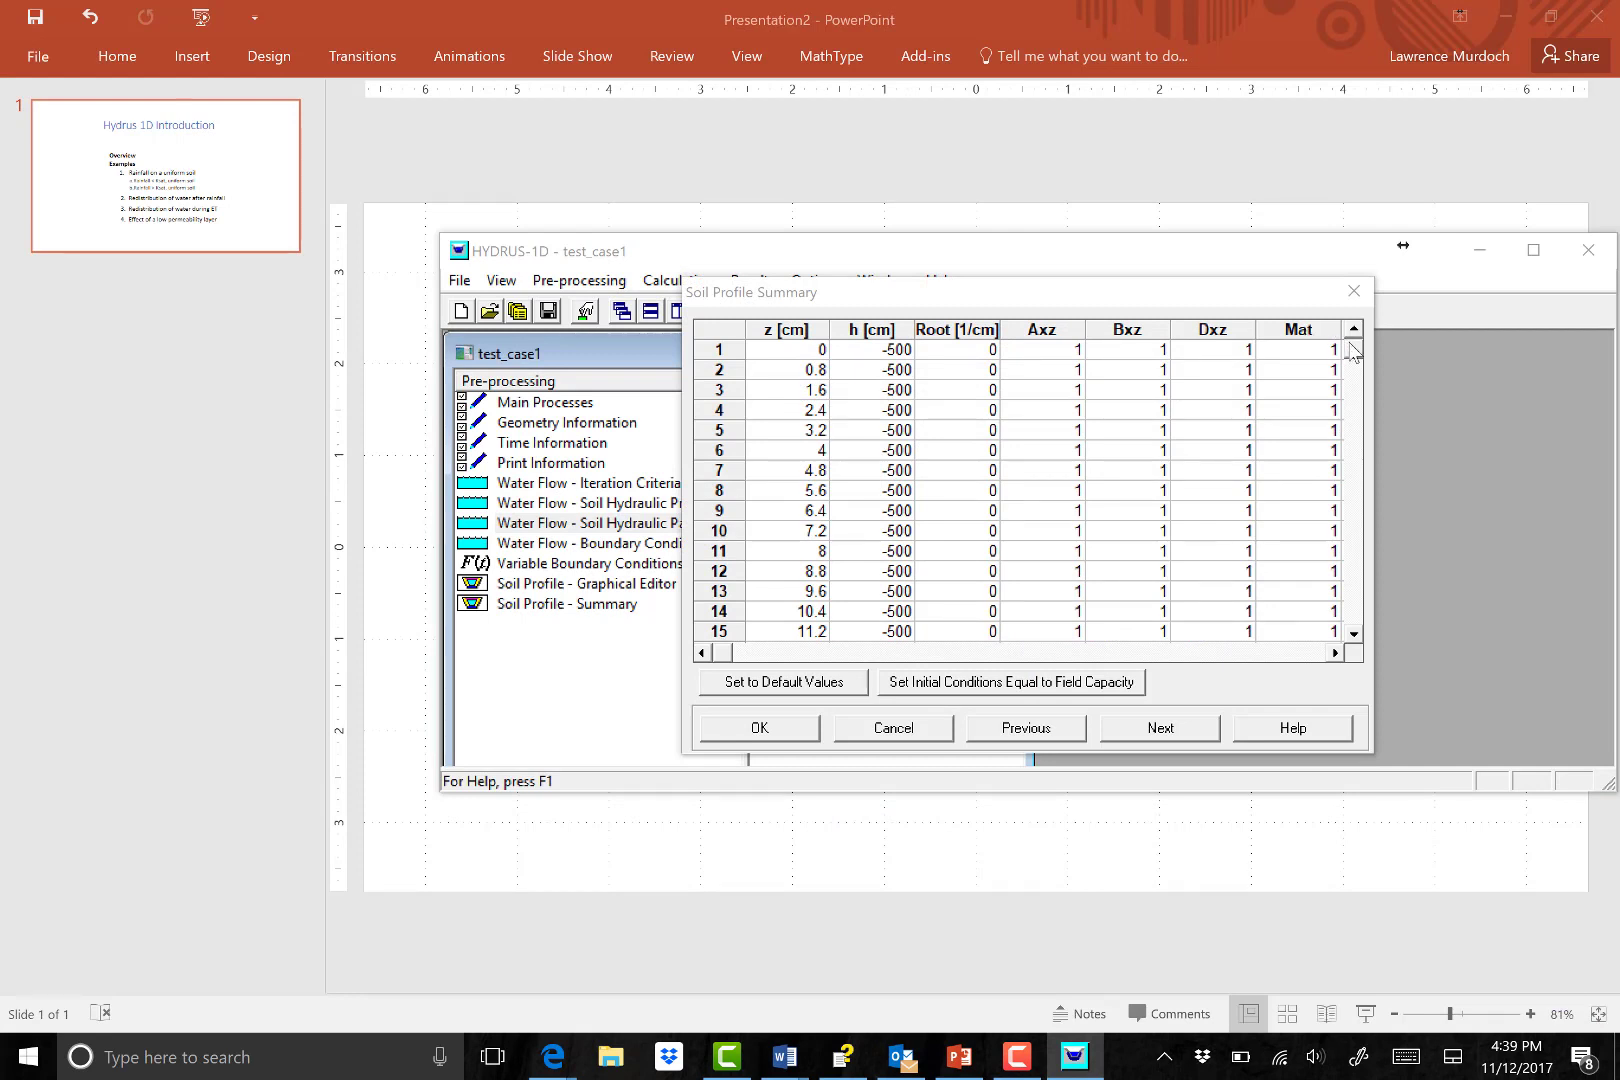
left_click_drag(1350, 345, 1339, 437)
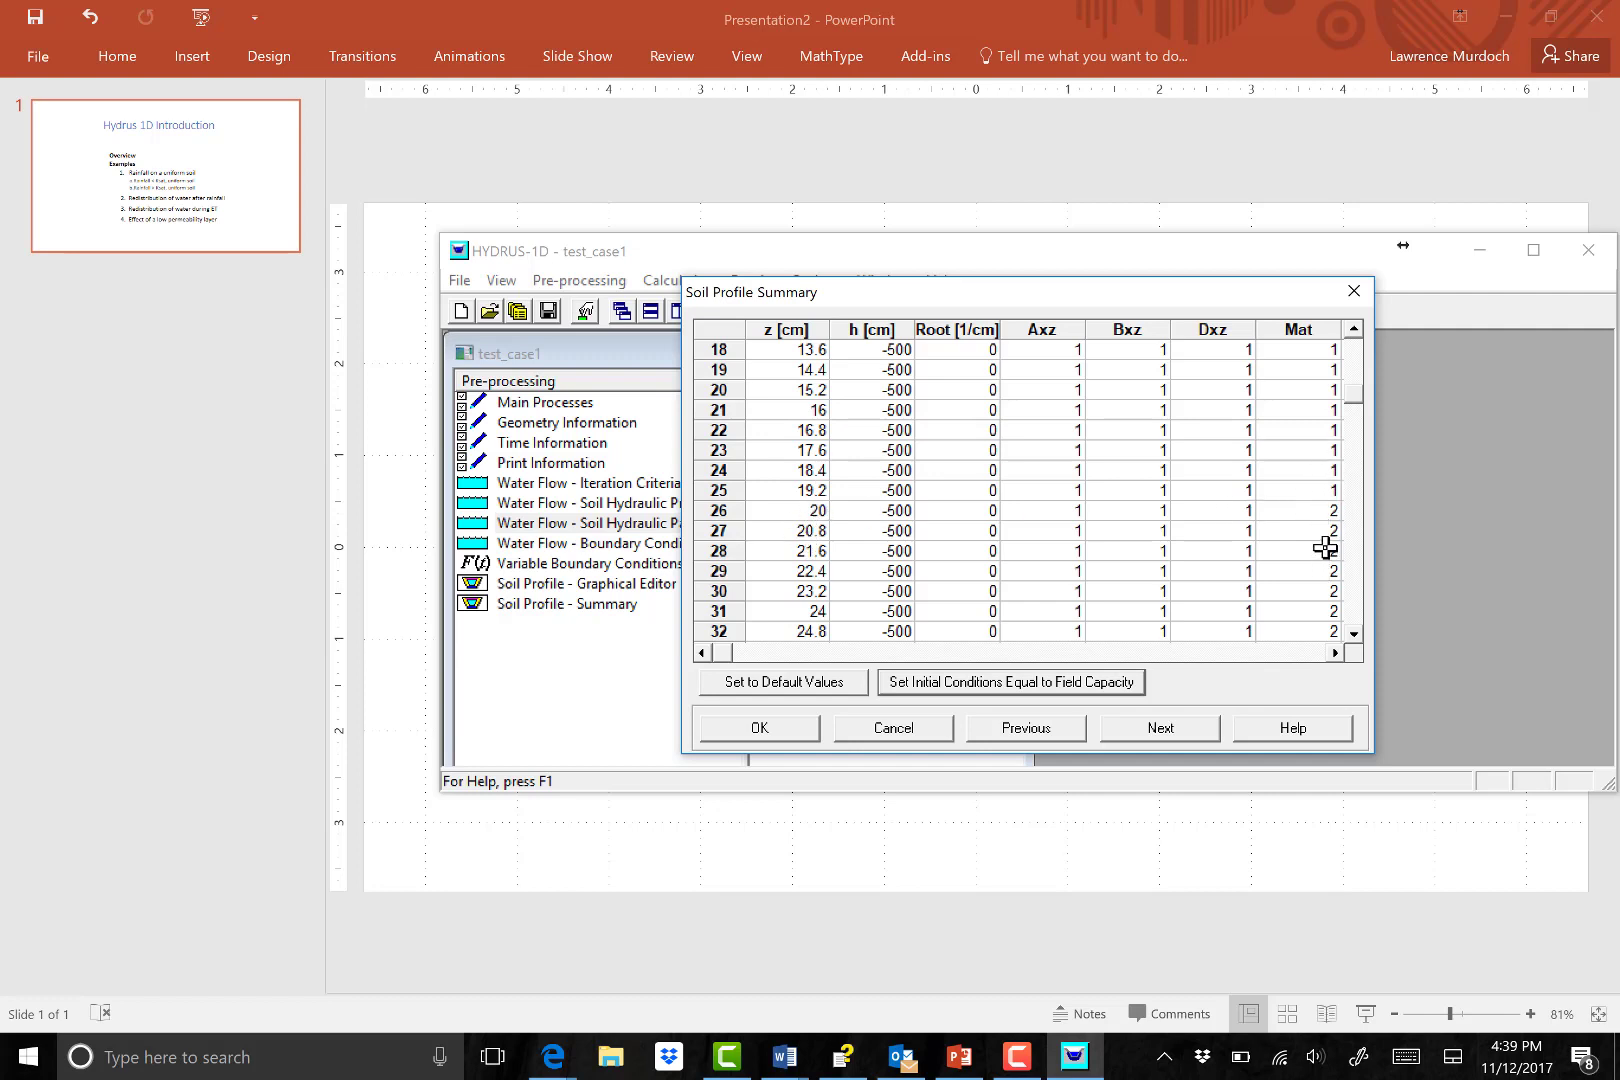
Accept the soil profile summary, run the test_case1 calculation and close the calculation window once it finishes.
left_click(1146, 733)
left_click(1152, 570)
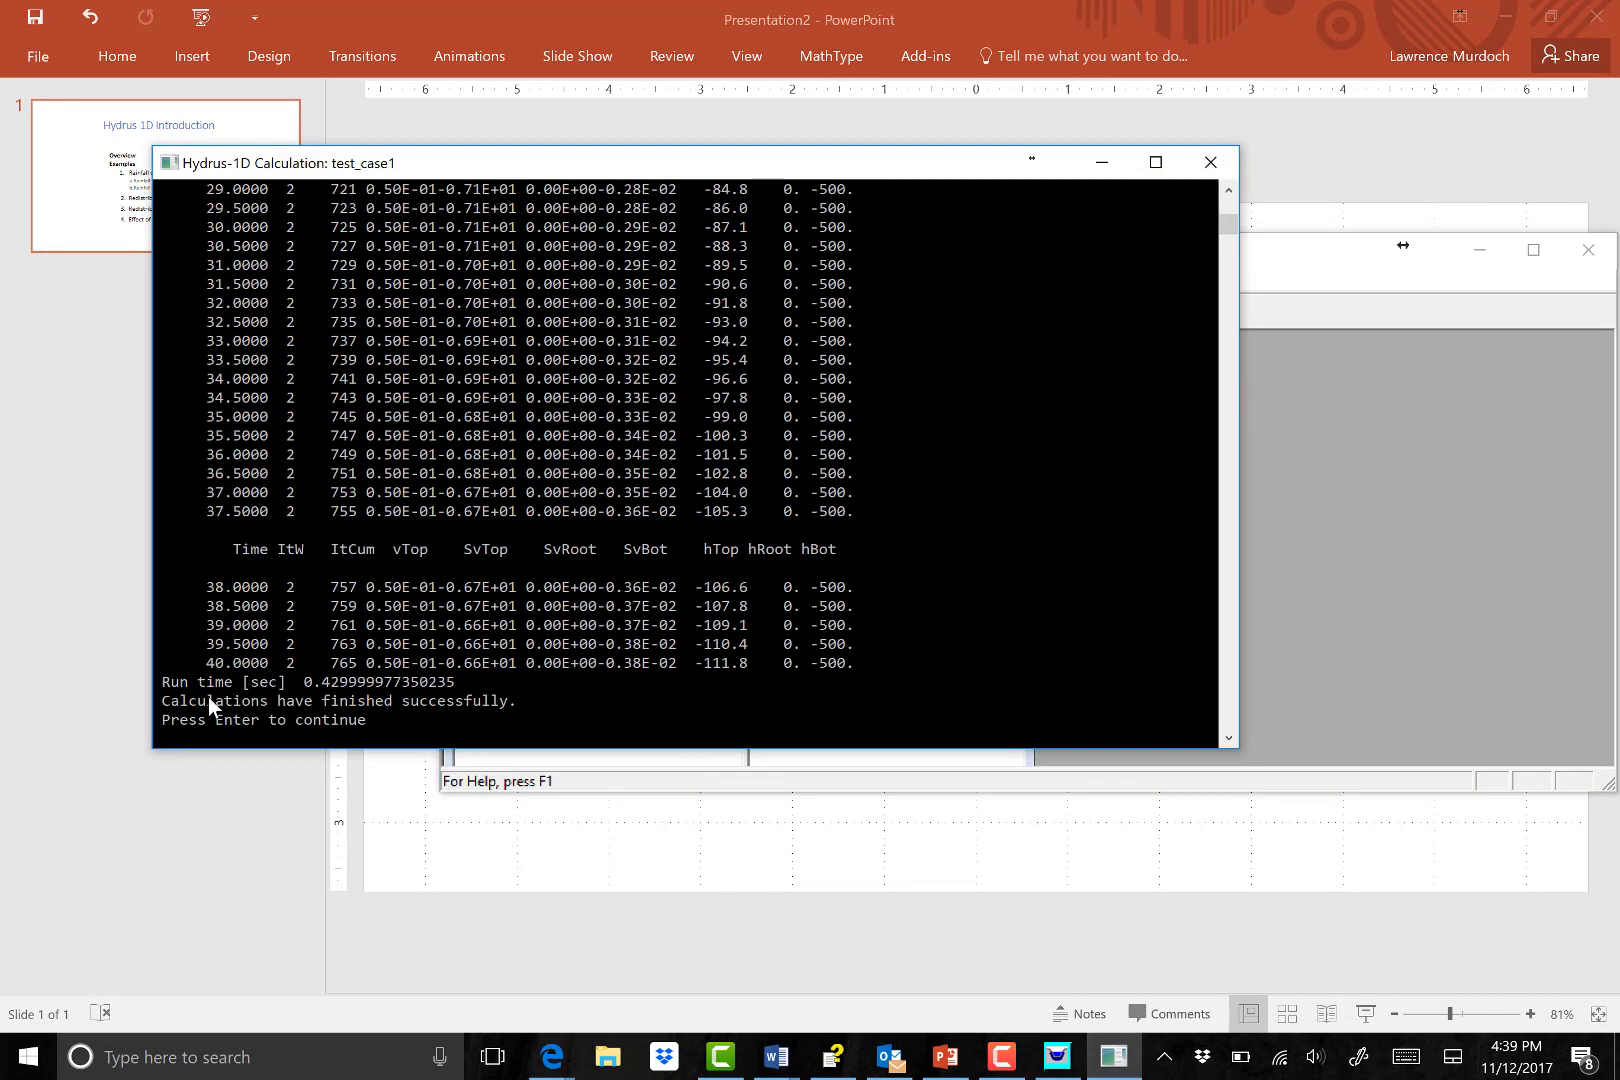
key("Return")
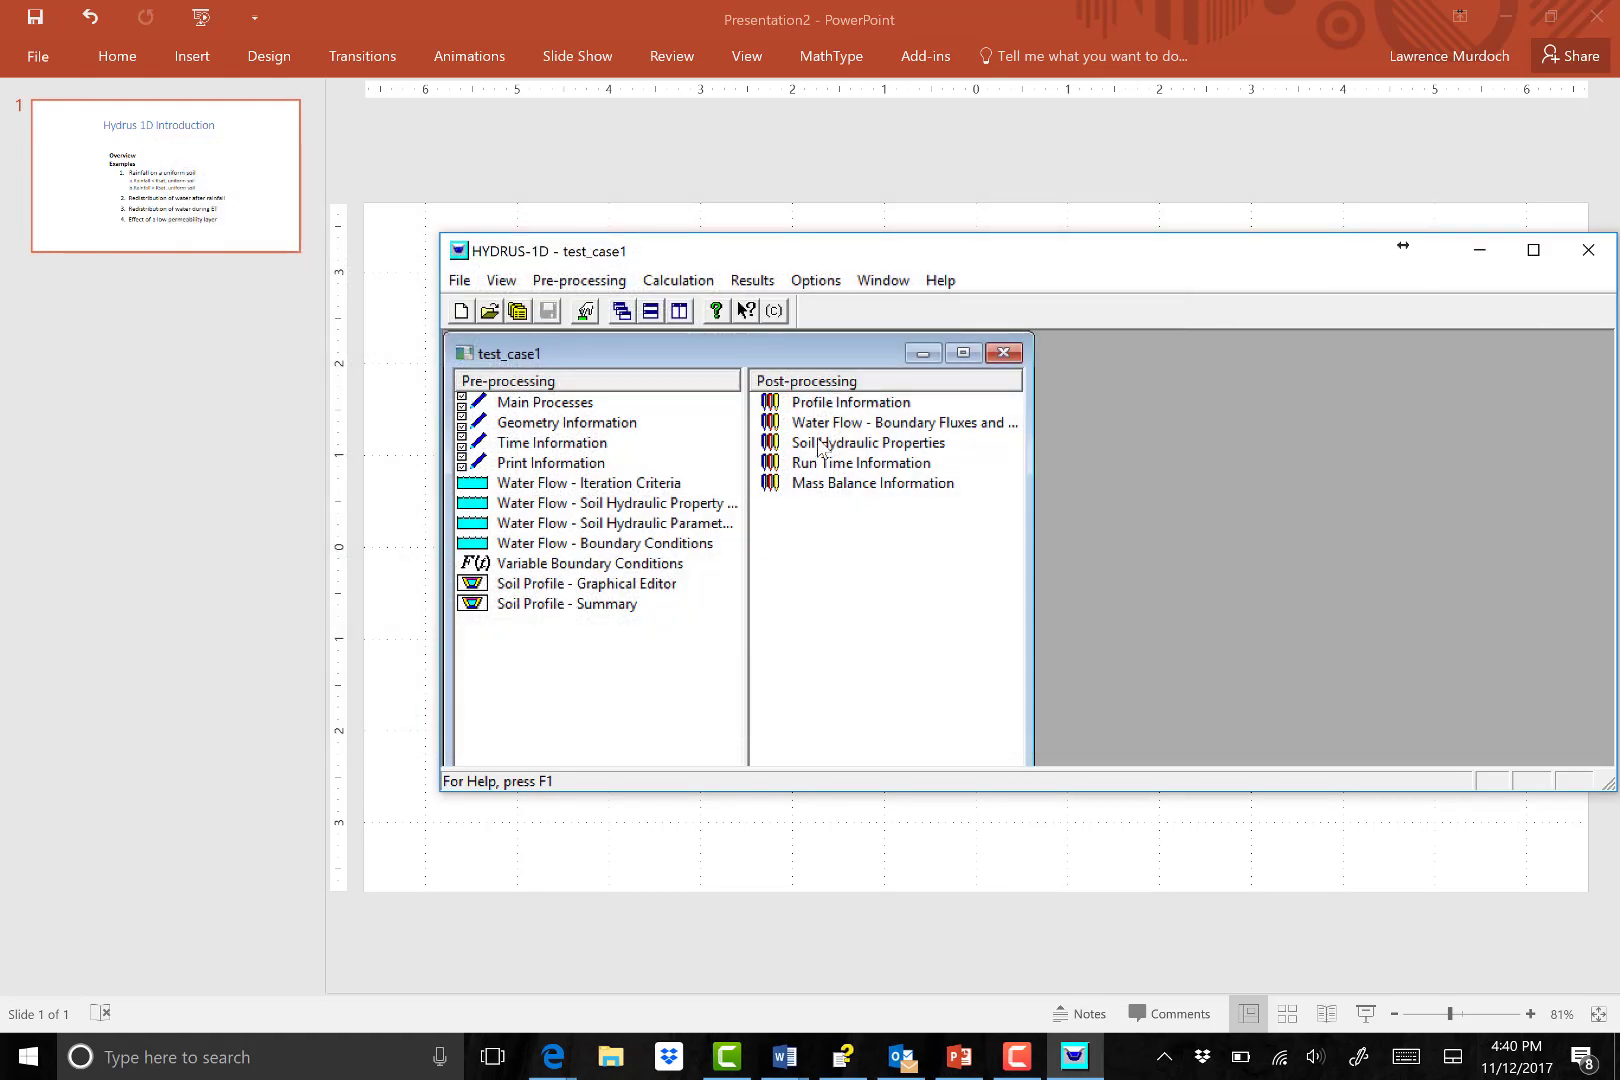
Open the profile information results and copy the chart of pressure head against depth.
left_click(850, 402)
key("Return")
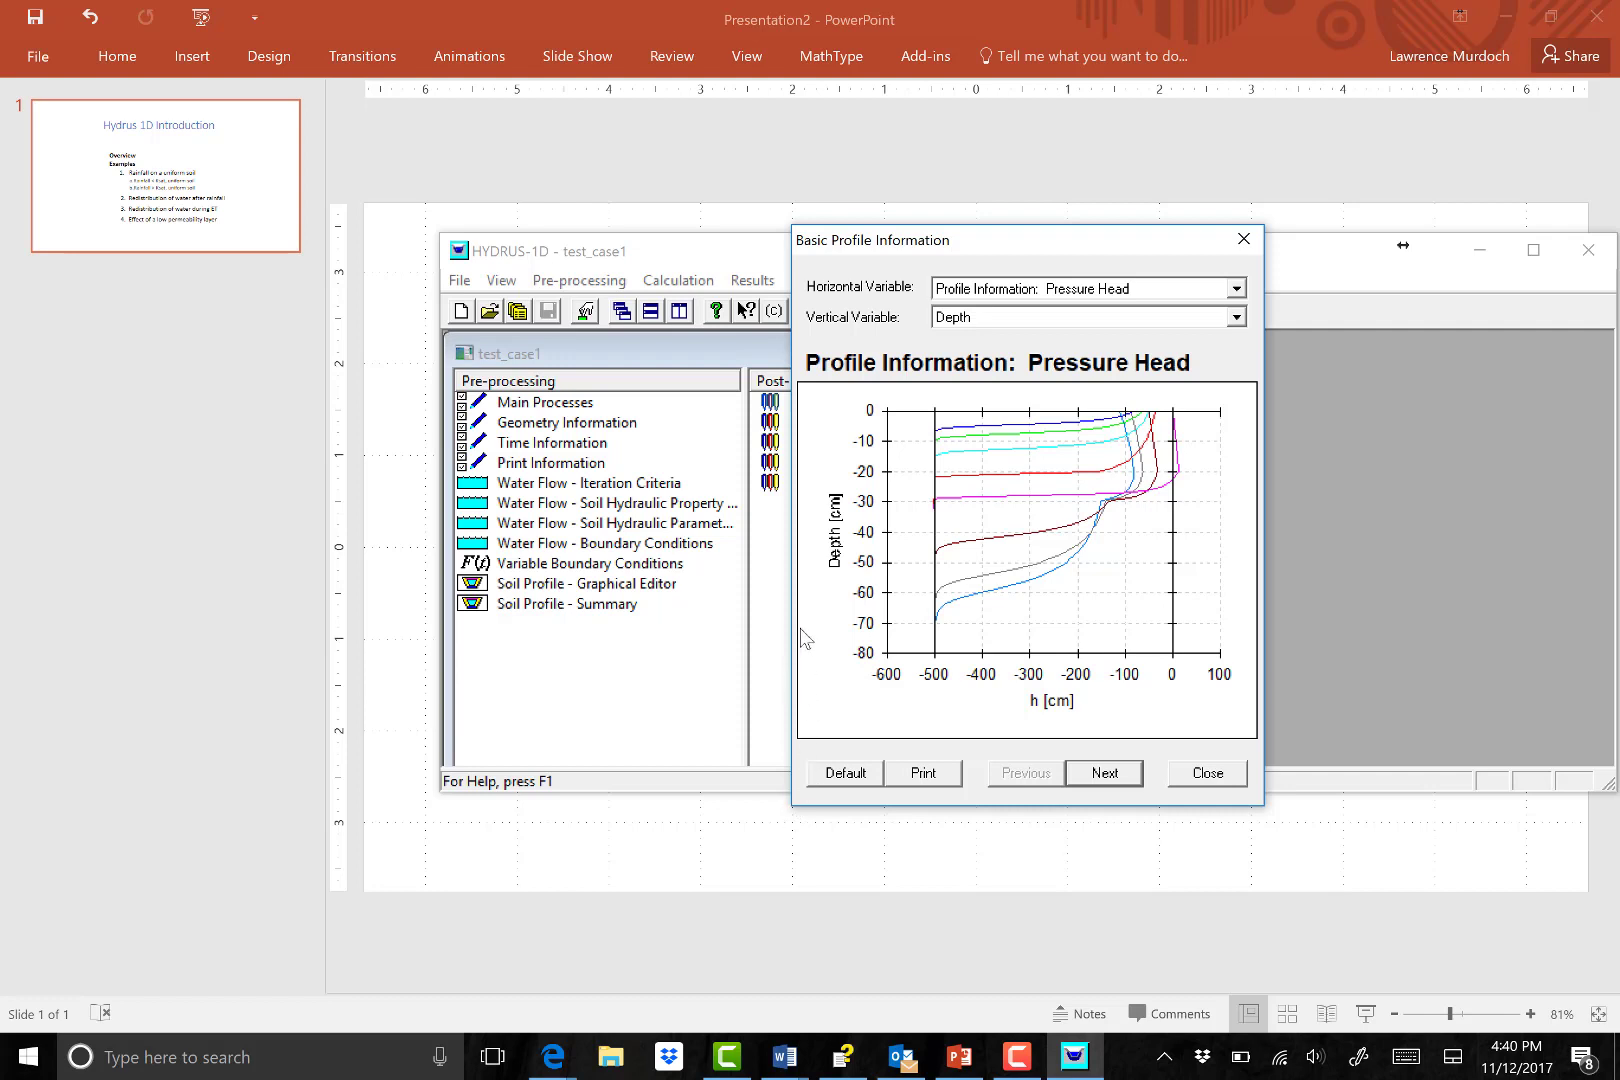
left_click(1208, 738)
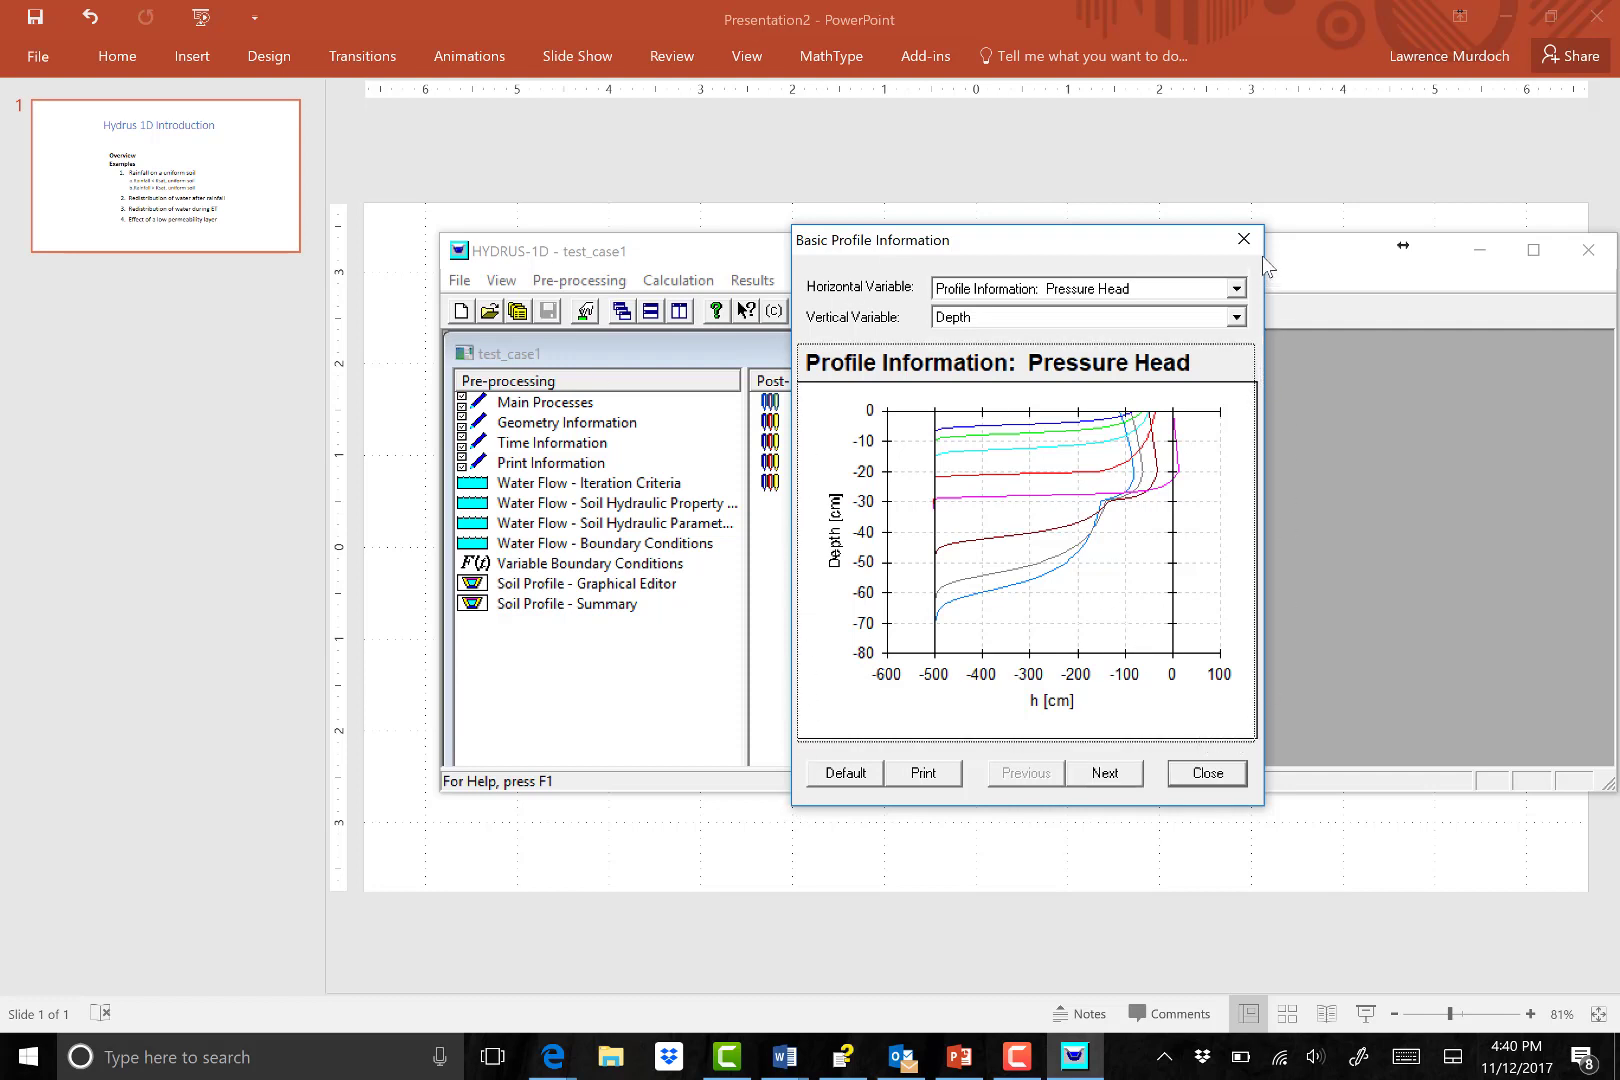
left_click_drag(1099, 235, 984, 210)
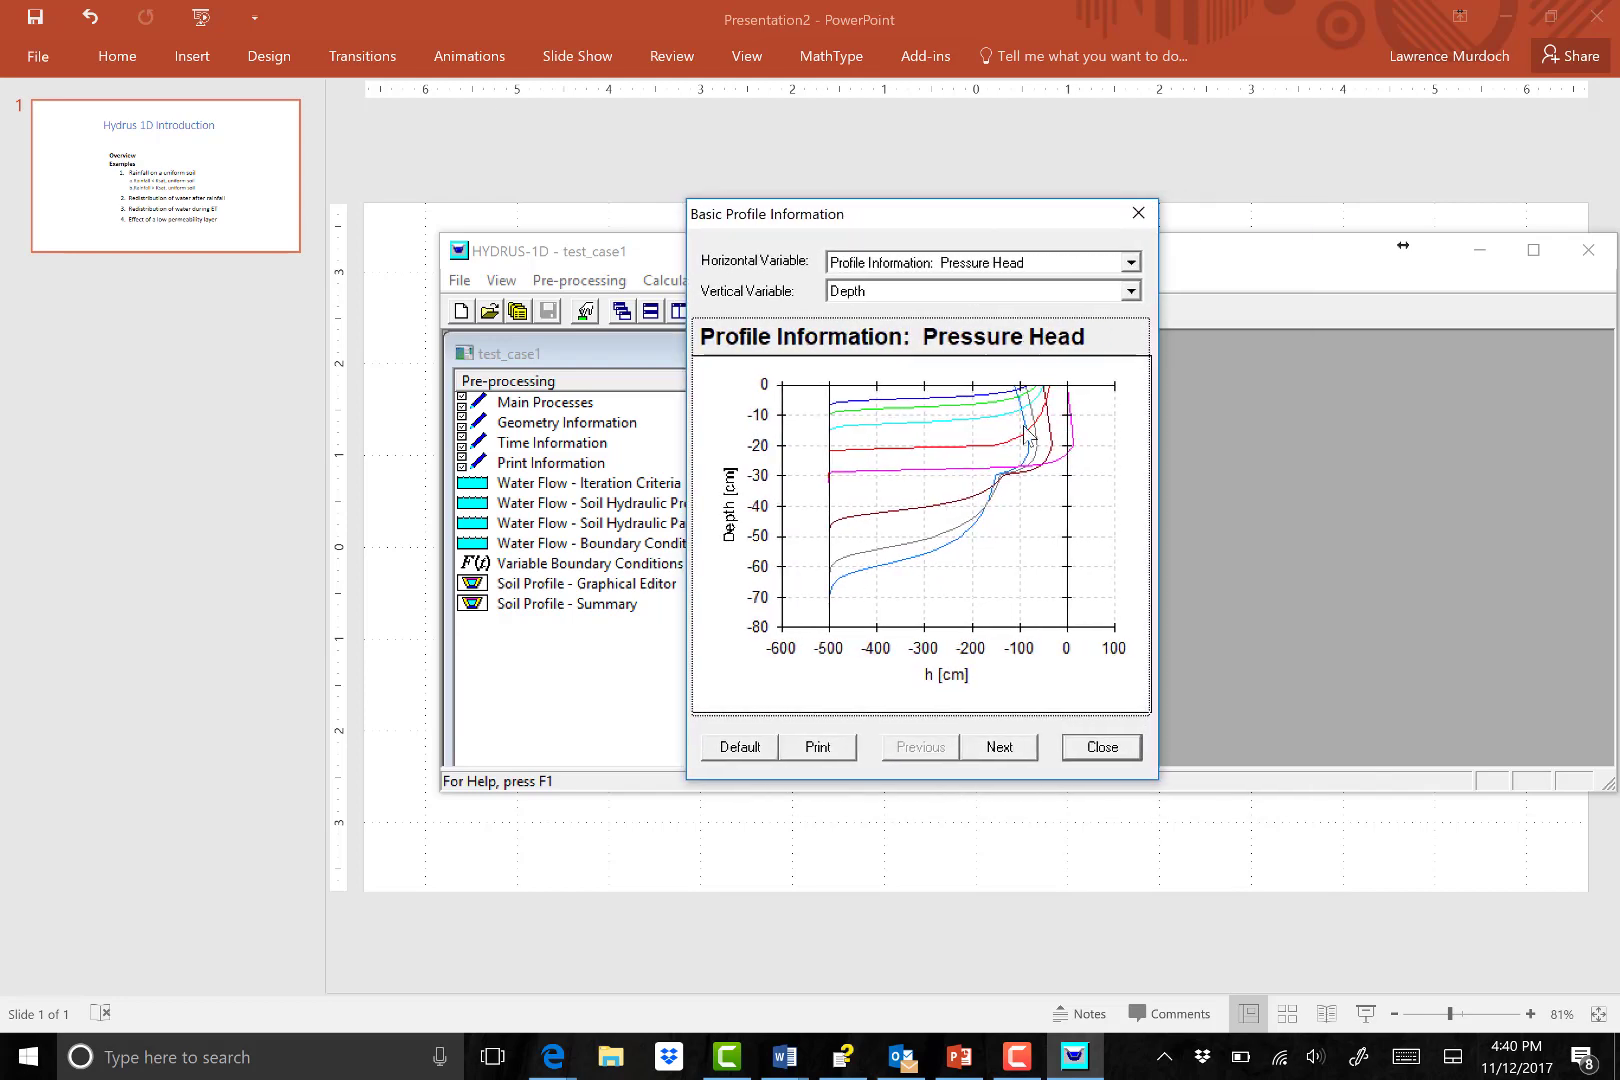
right_click(999, 563)
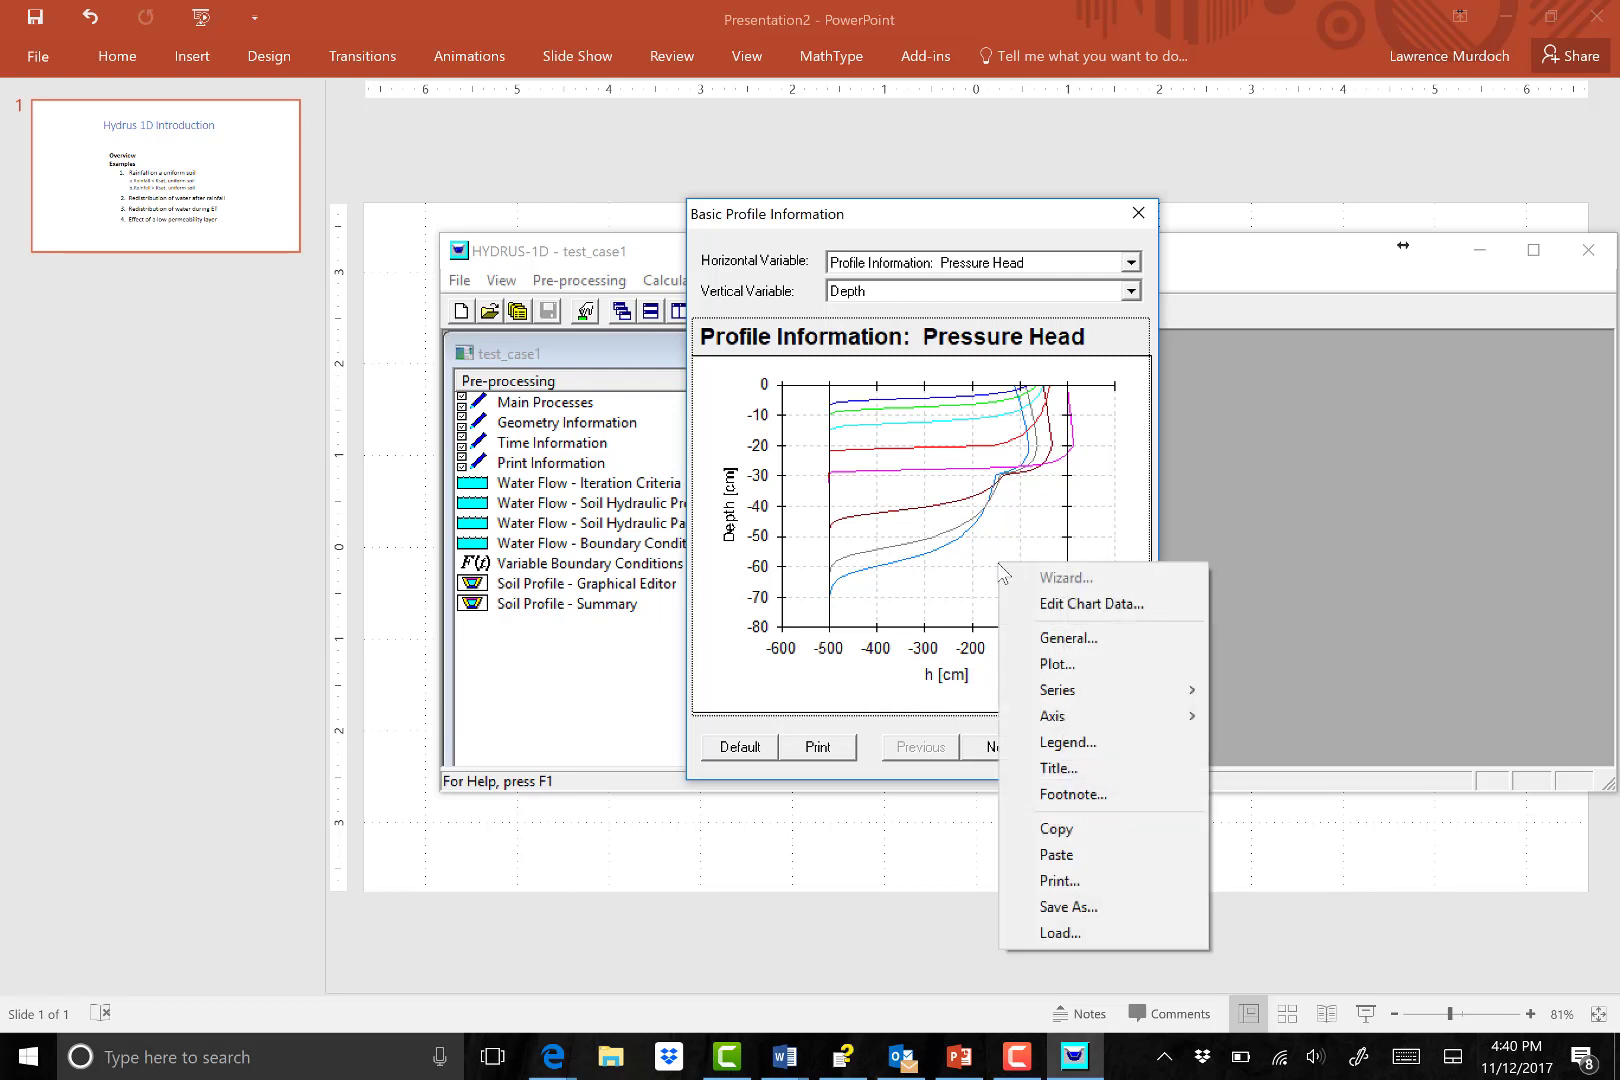
left_click(1056, 829)
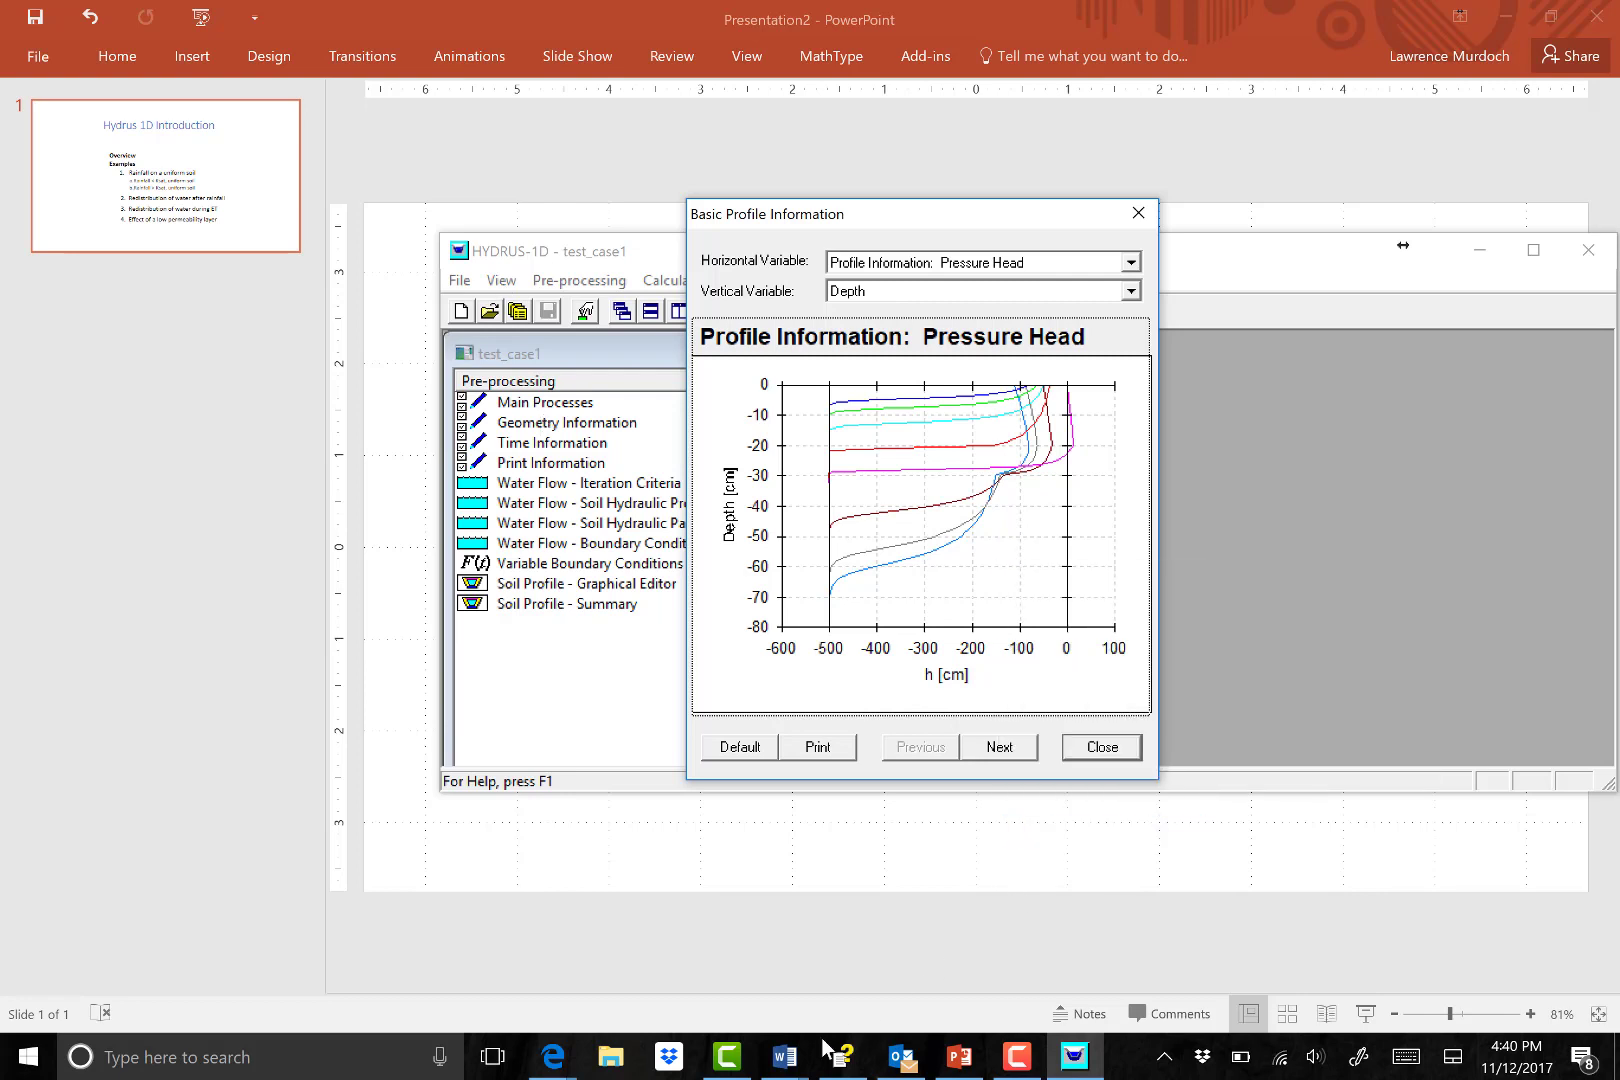
Switch to the Word document "Hydrus 1D exercise" and paste the pressure head chart on the blank last page.
left_click(785, 1057)
mouse_move(1181, 1010)
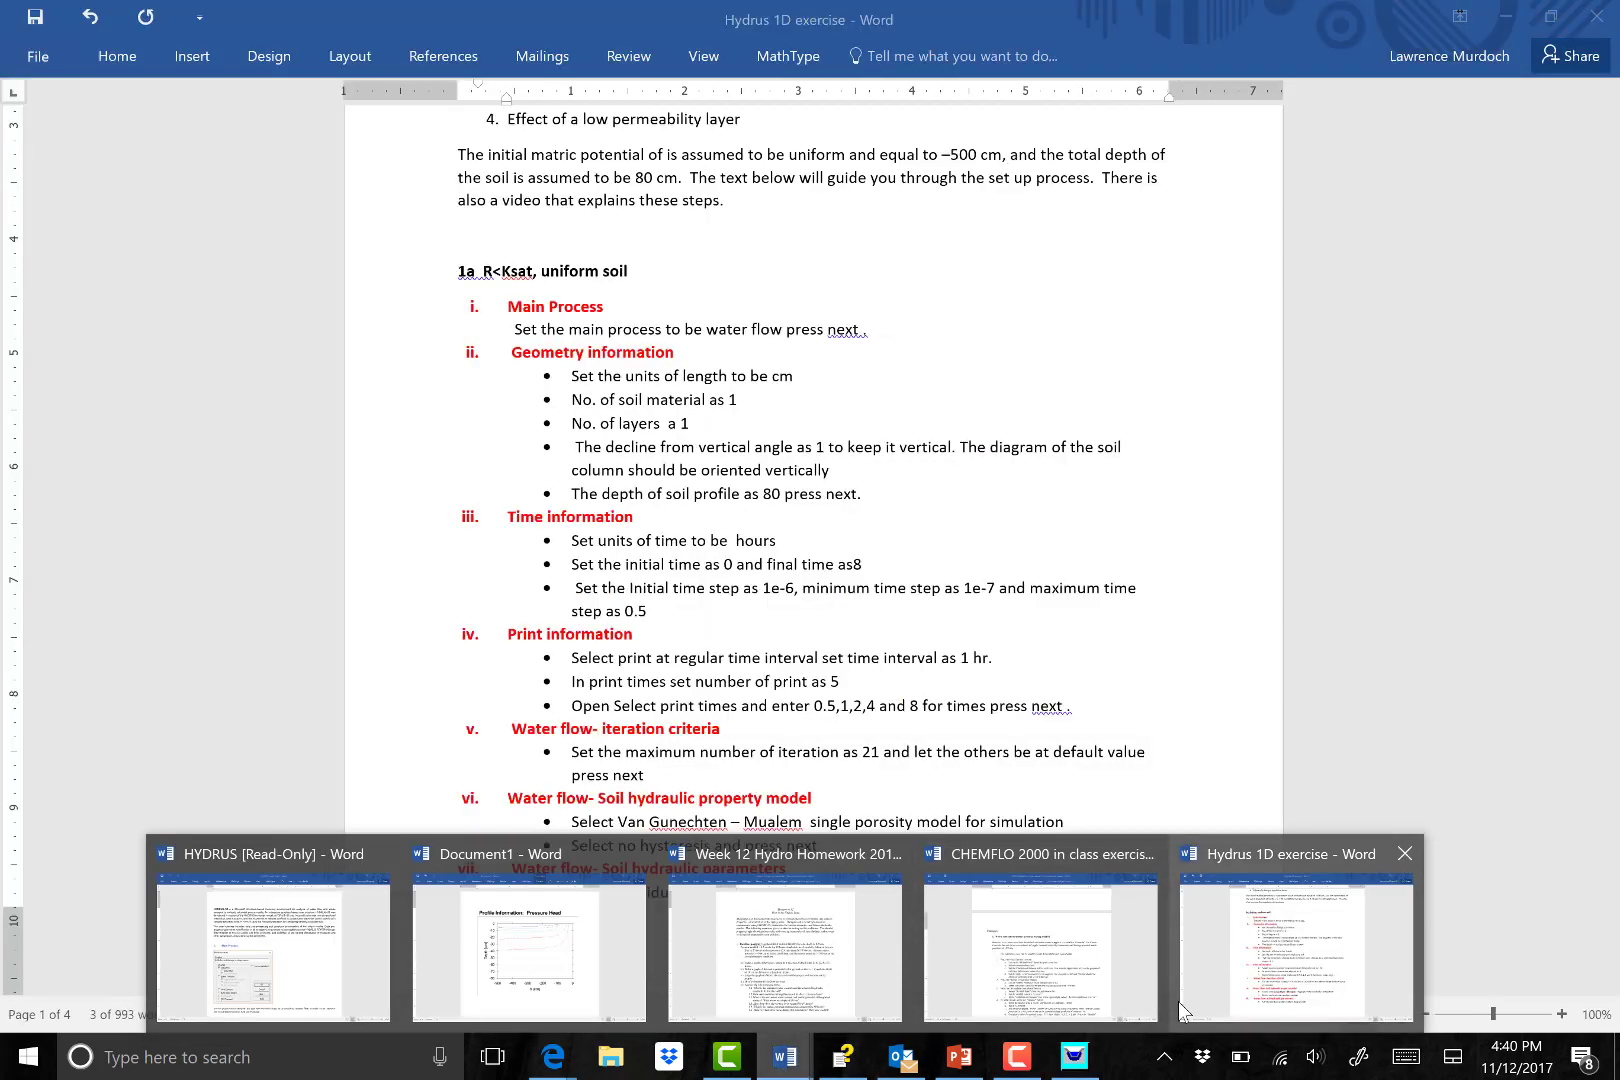
left_click(1330, 948)
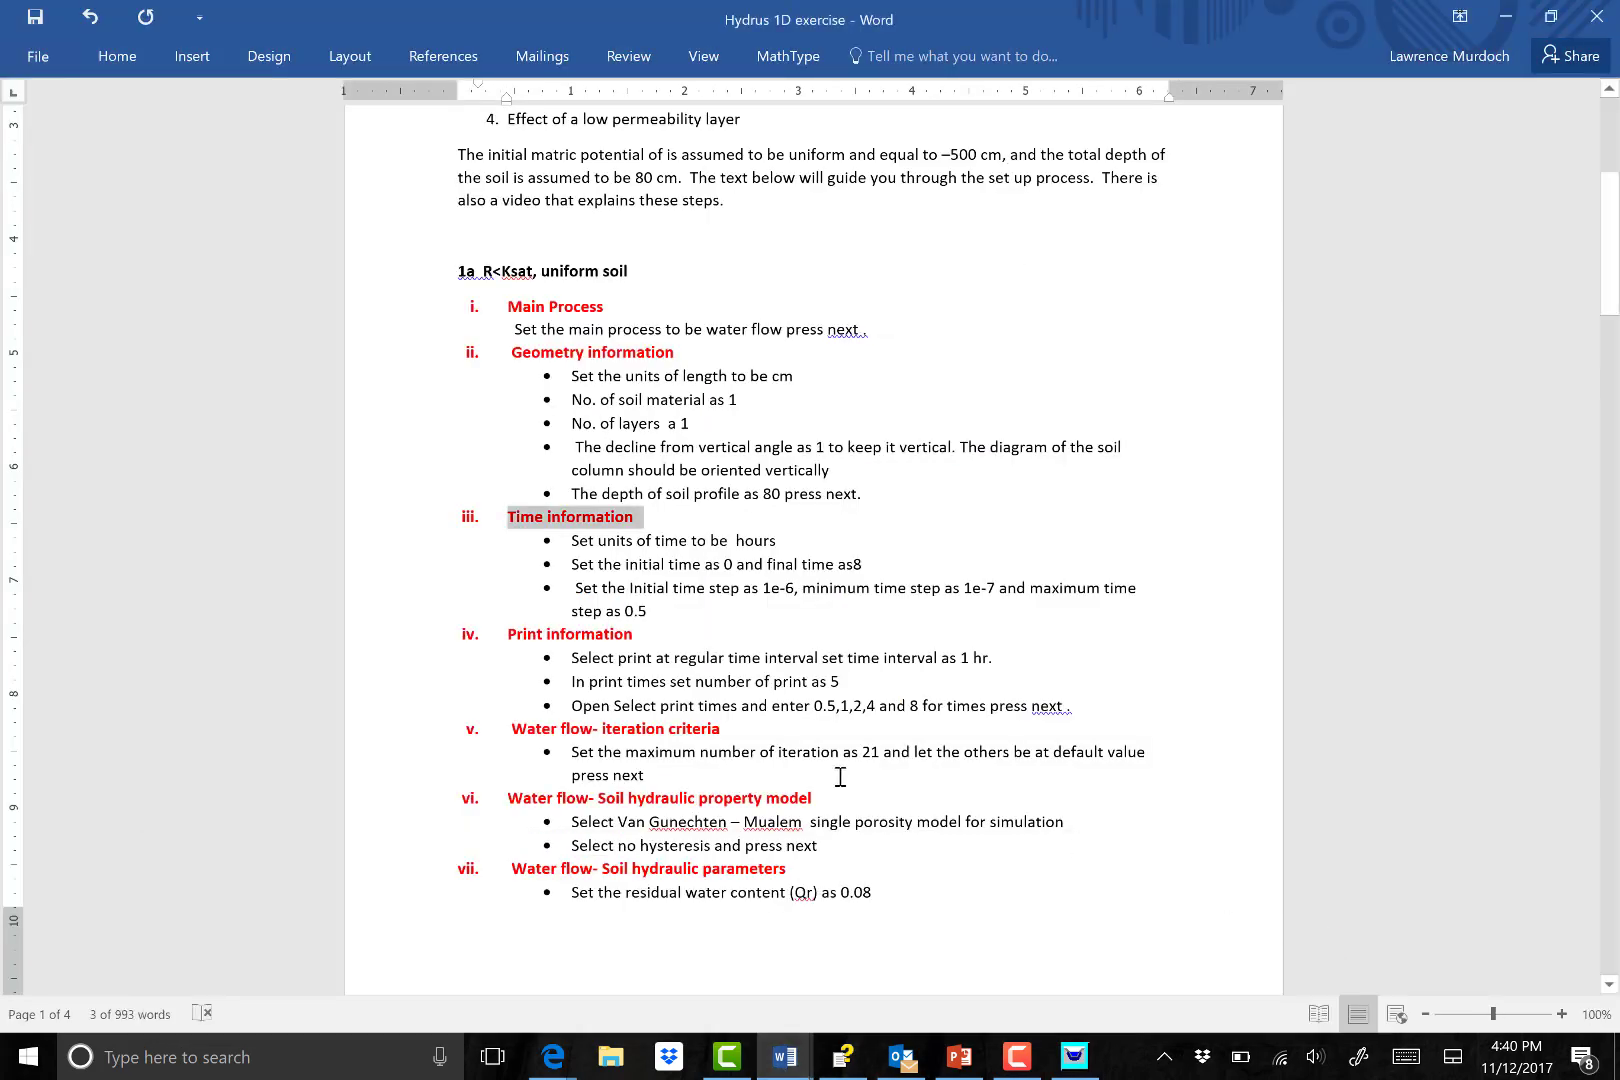
scroll(839, 778, "down", 3)
scroll(839, 778, "down", 20)
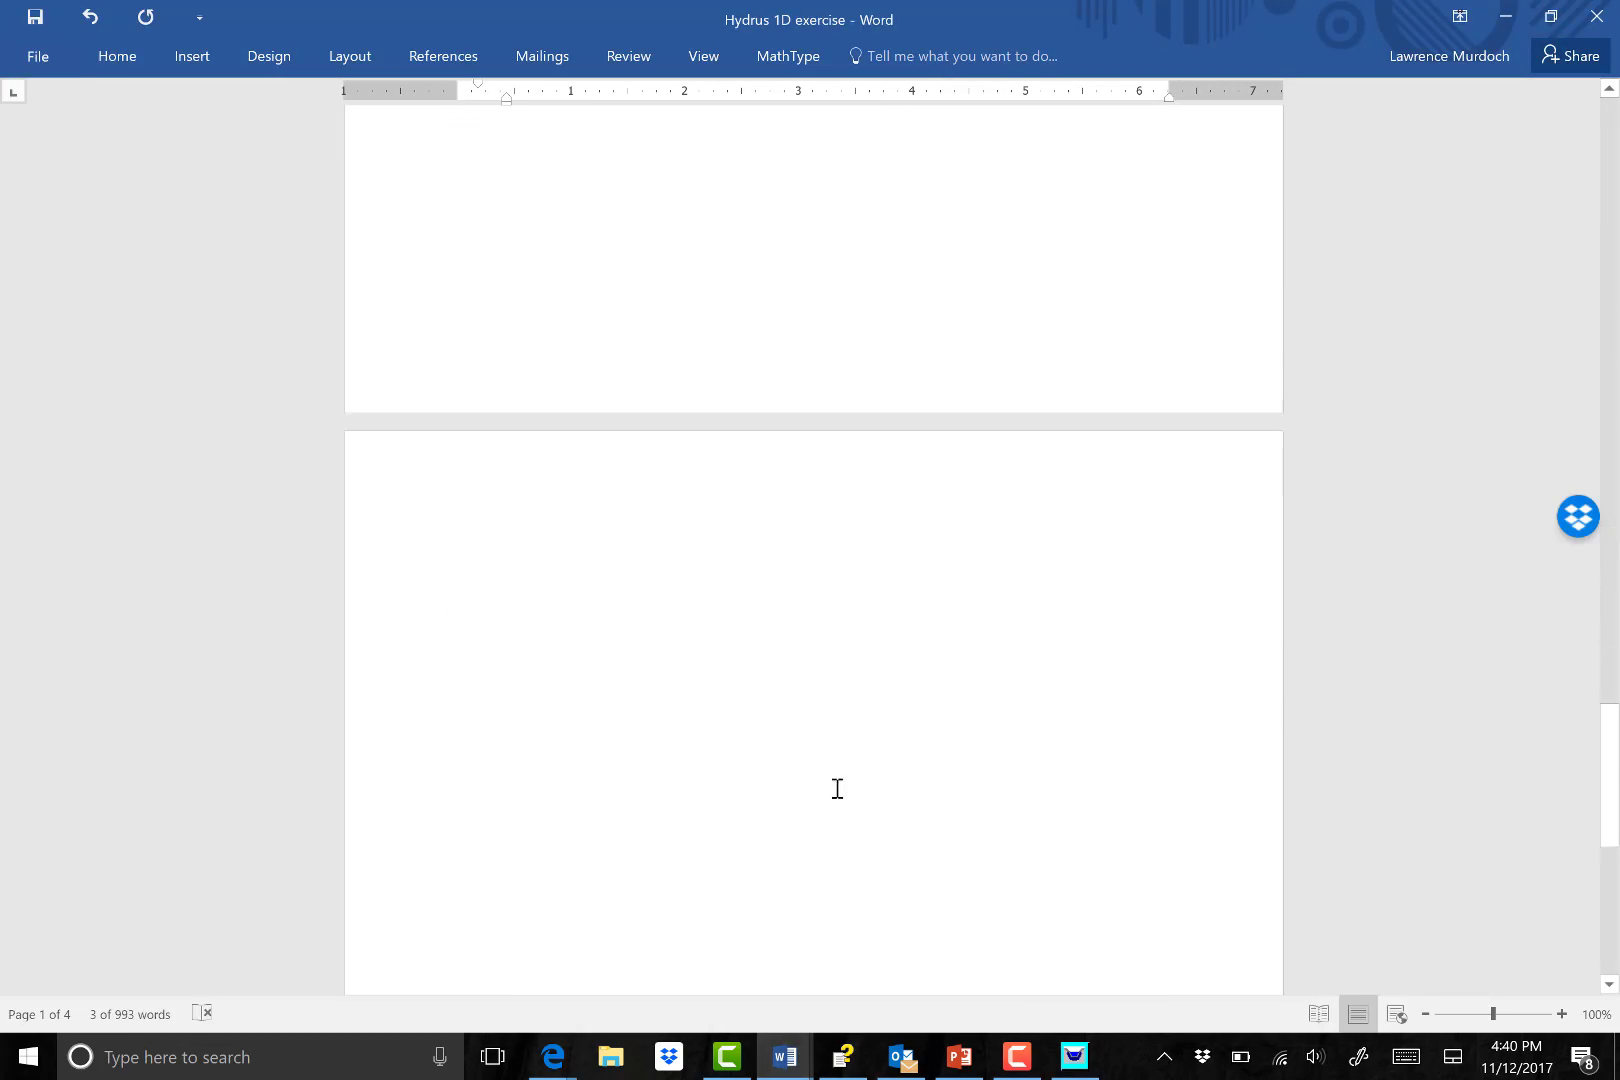
left_click(600, 318)
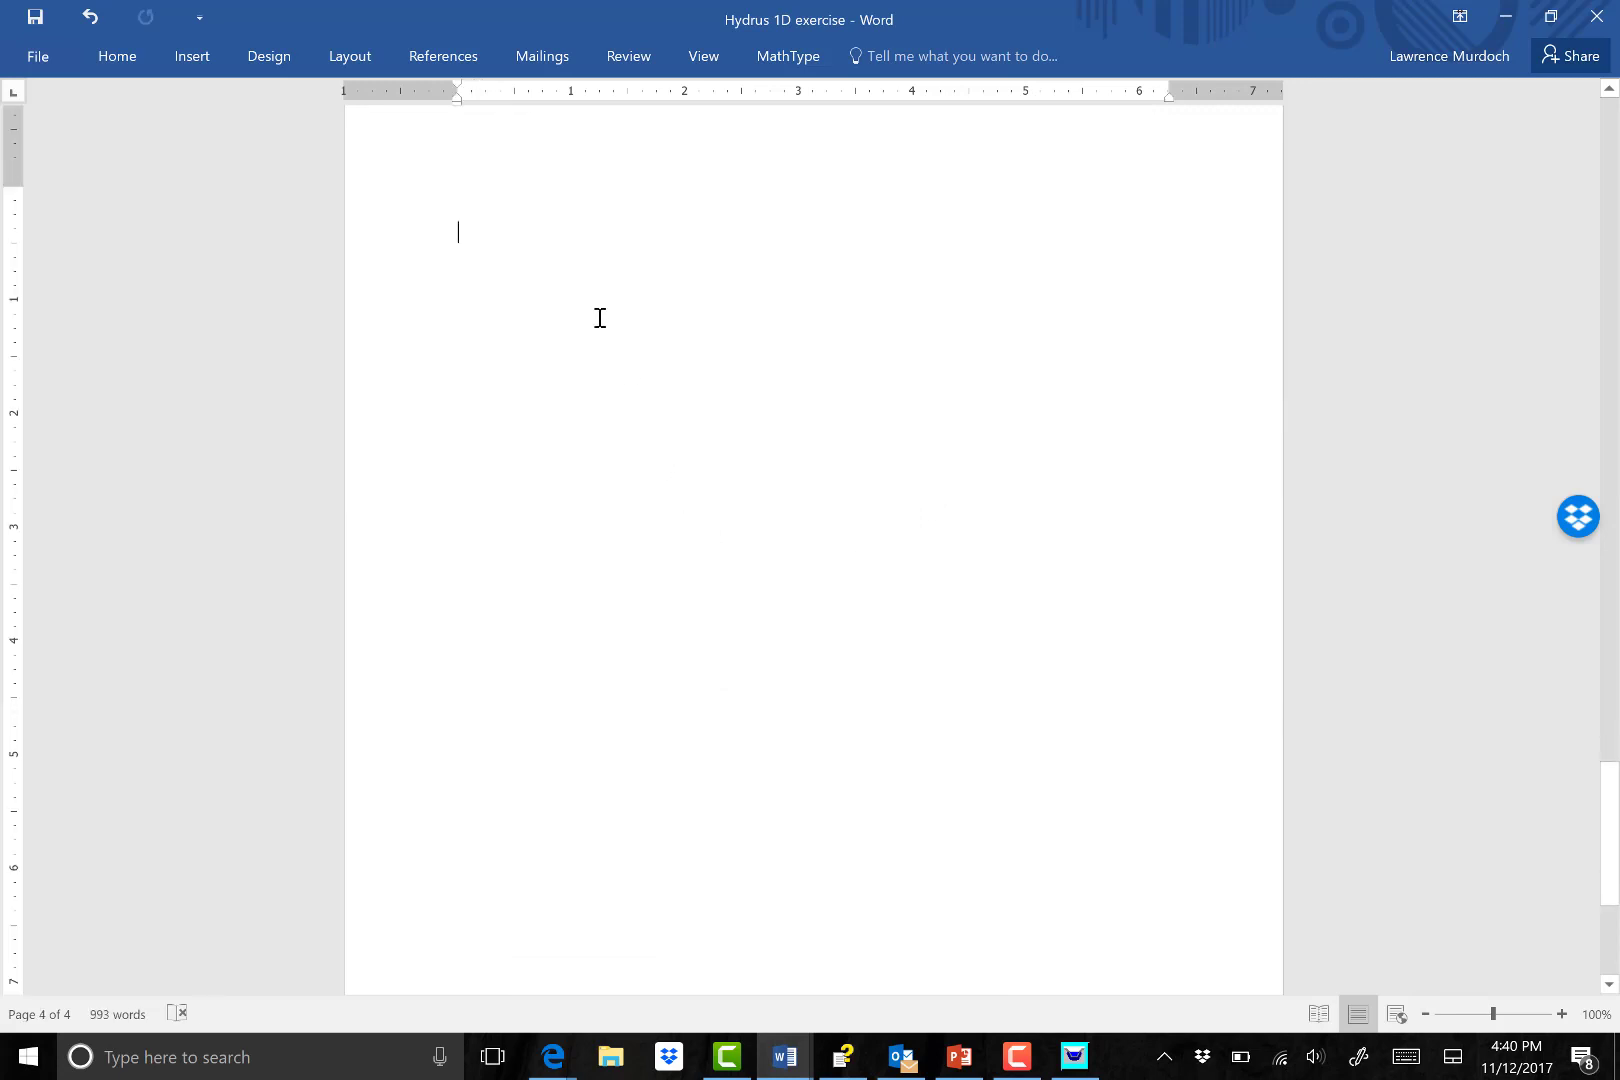
right_click(515, 251)
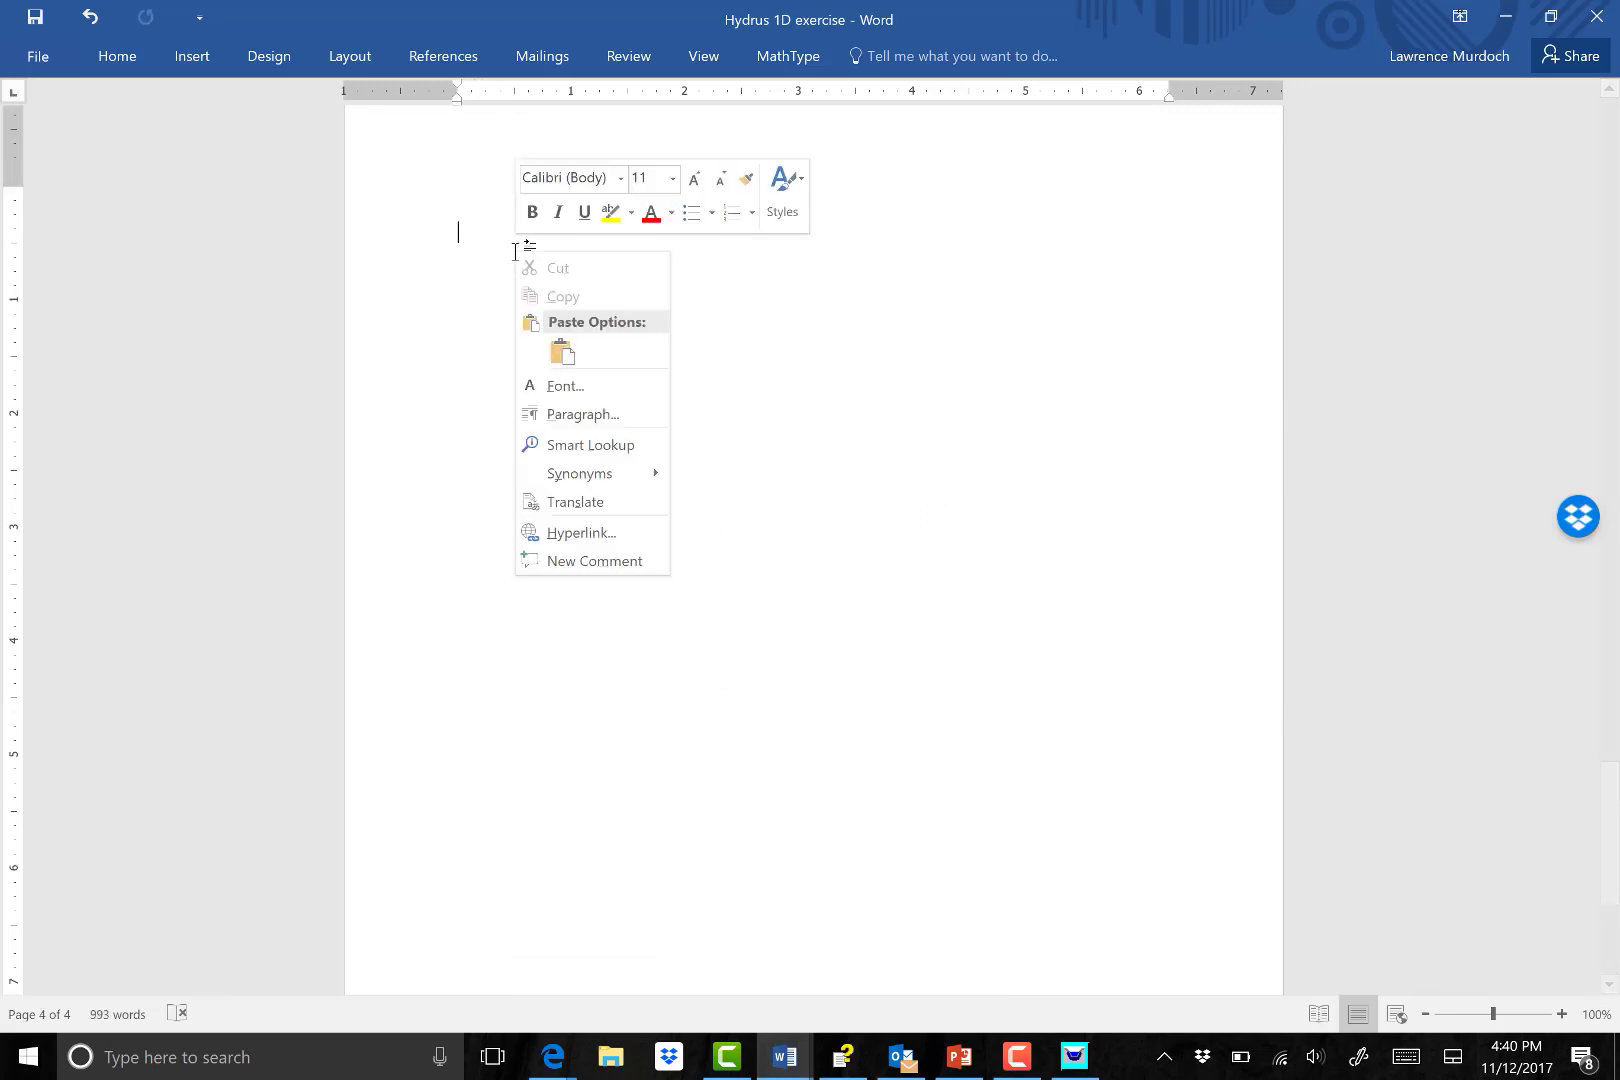
left_click(562, 352)
Enlarge the pasted pressure head chart proportionally until its frame spans slightly more than the text width, and deselect it.
left_click(608, 355)
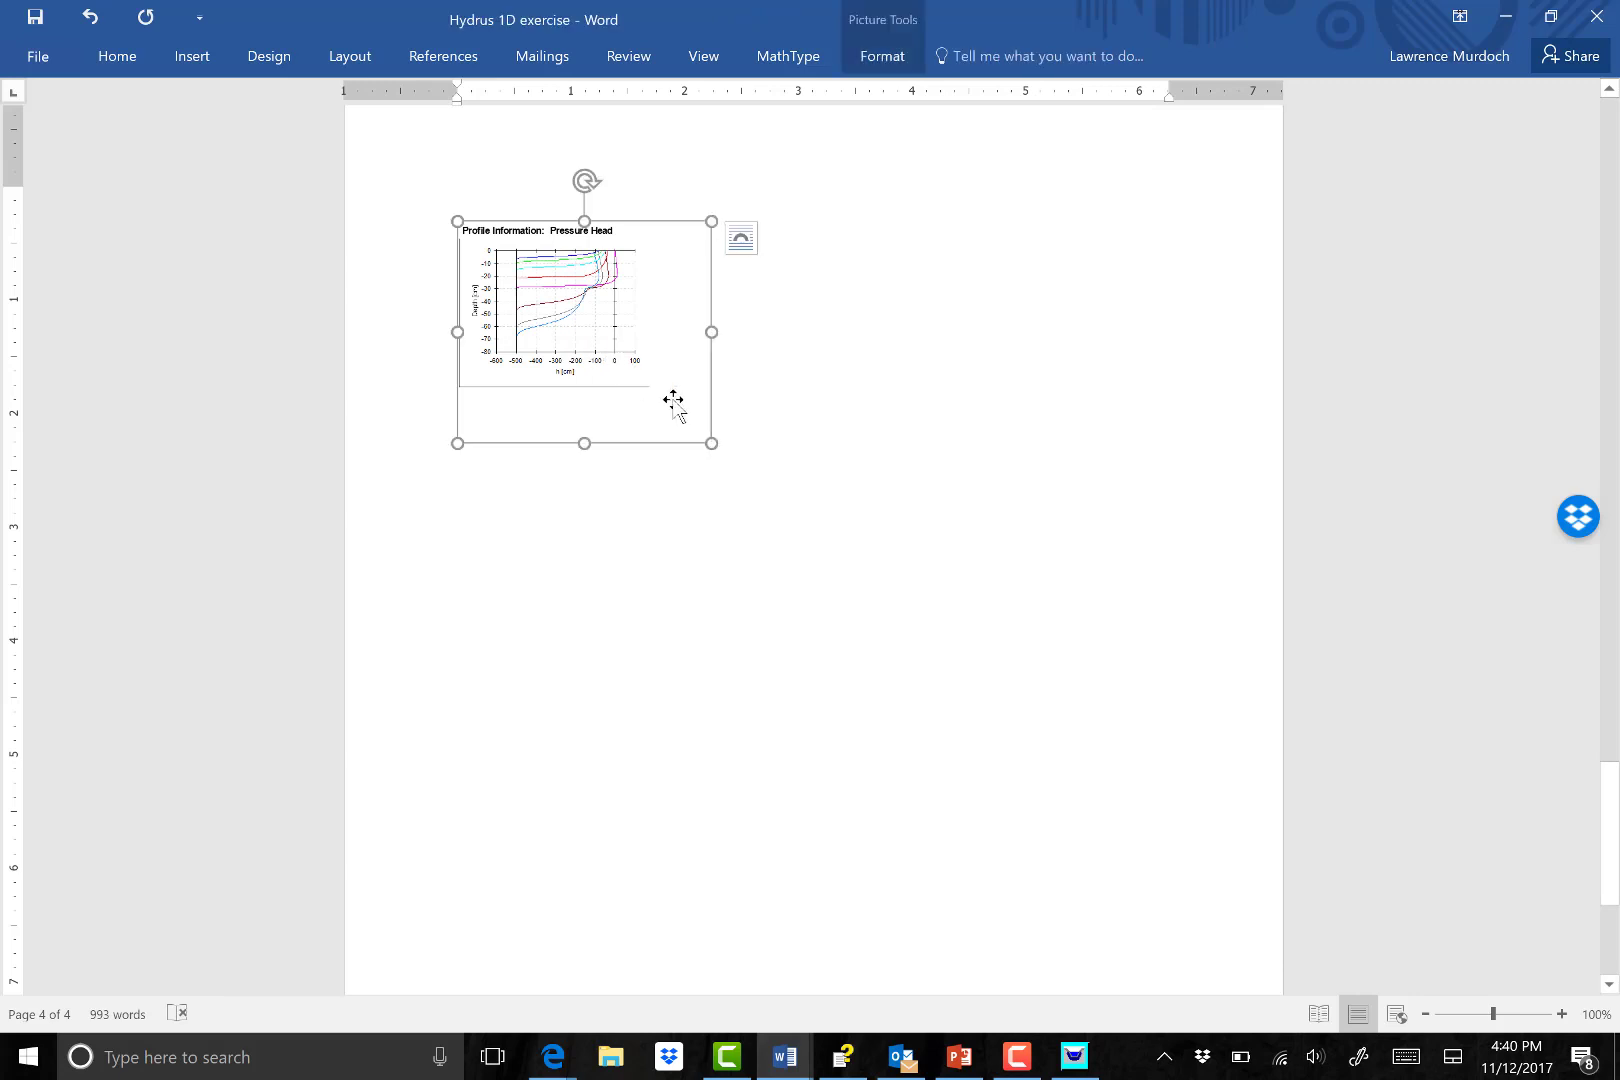
left_click_drag(711, 443, 1222, 889)
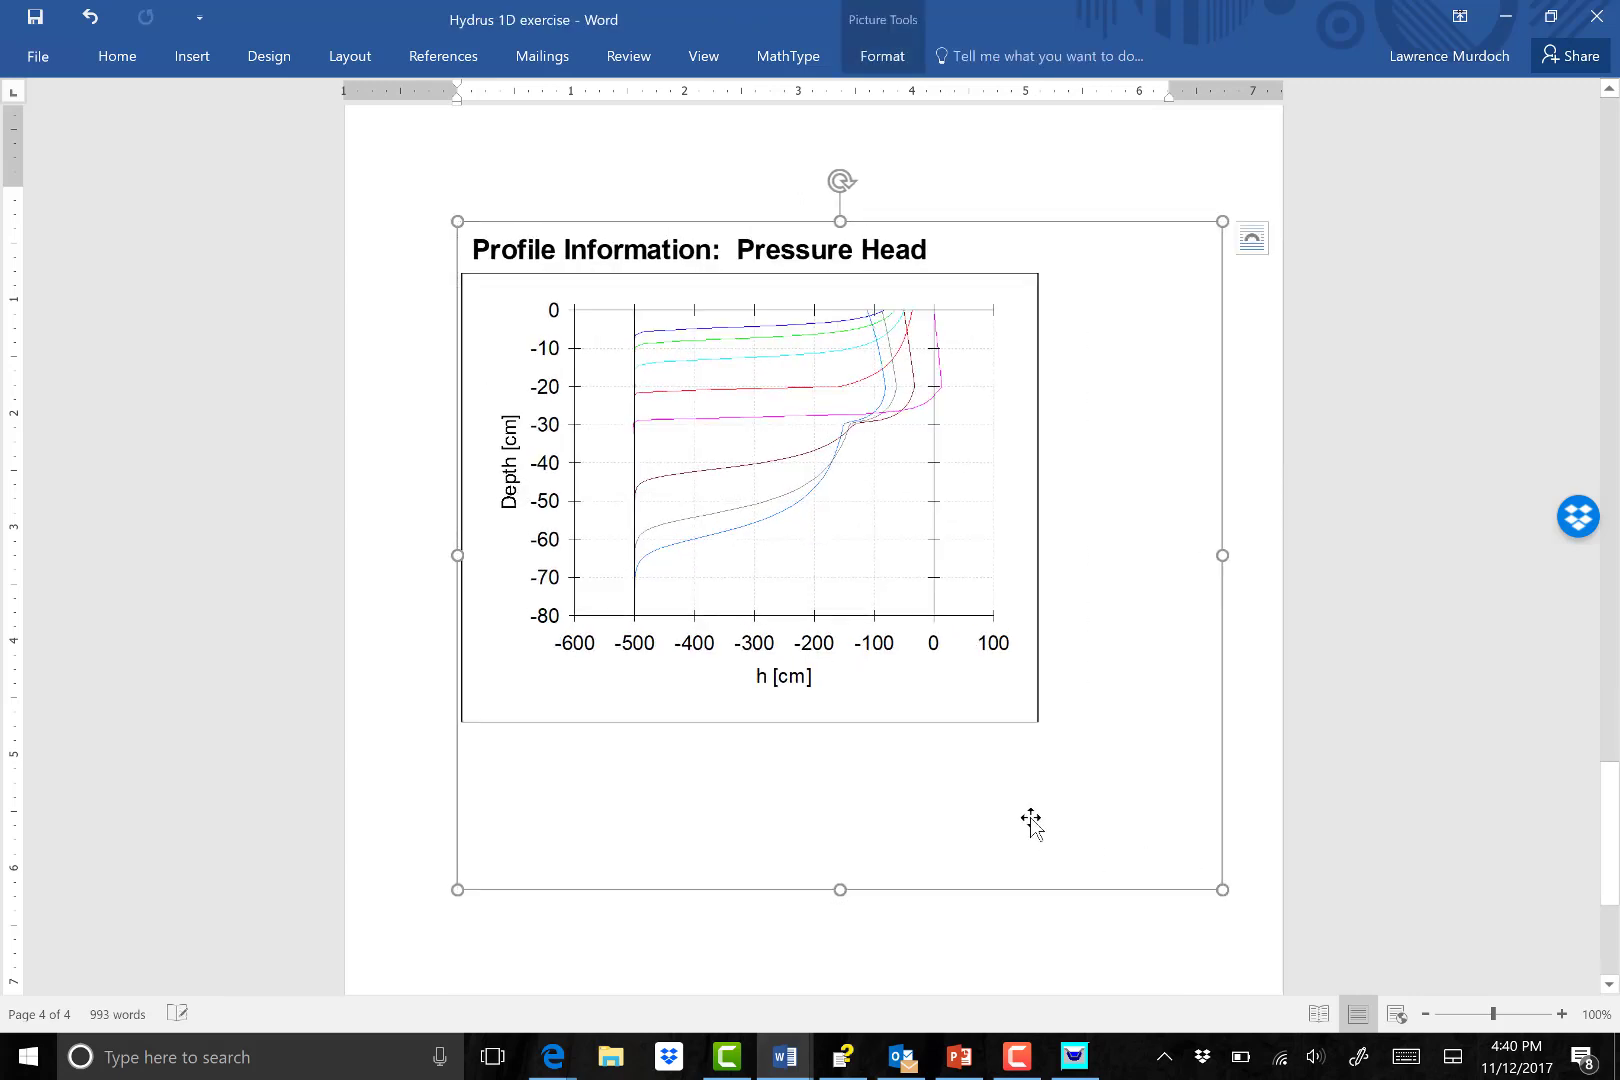
left_click(1259, 857)
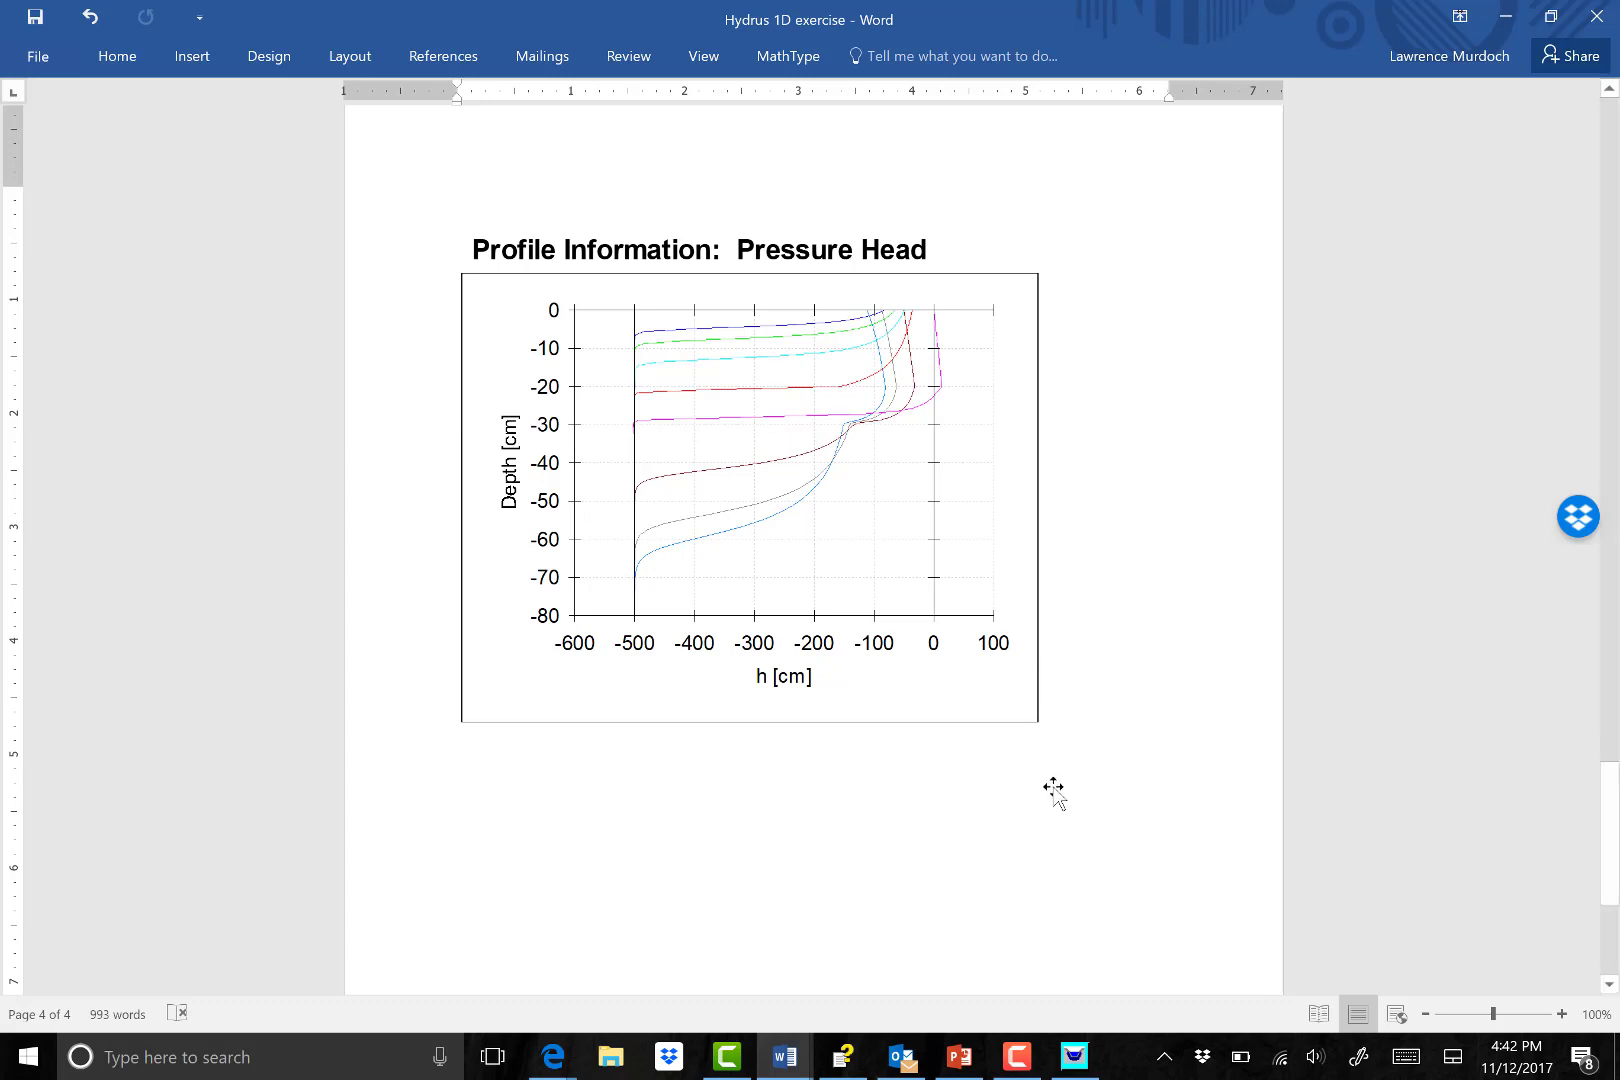
Return to HYDRUS-1D, close the pressure head chart and examine the actual surface flux over time in the boundary fluxes results.
left_click(1074, 1057)
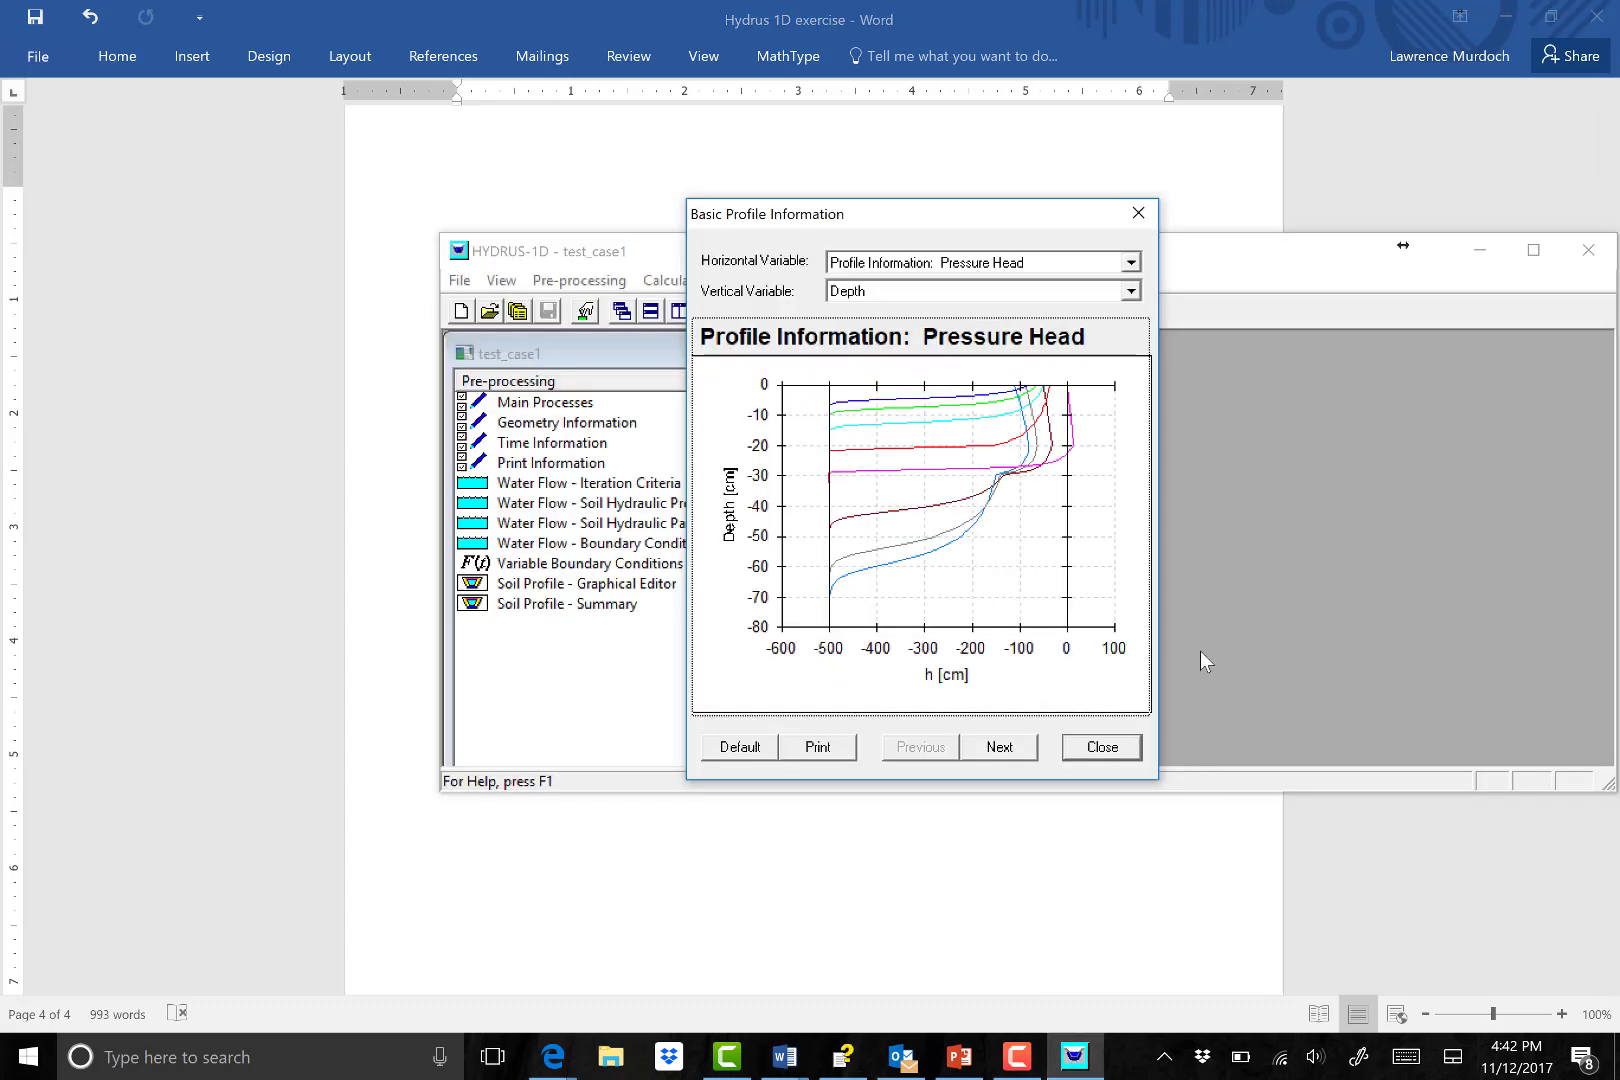
left_click(1108, 747)
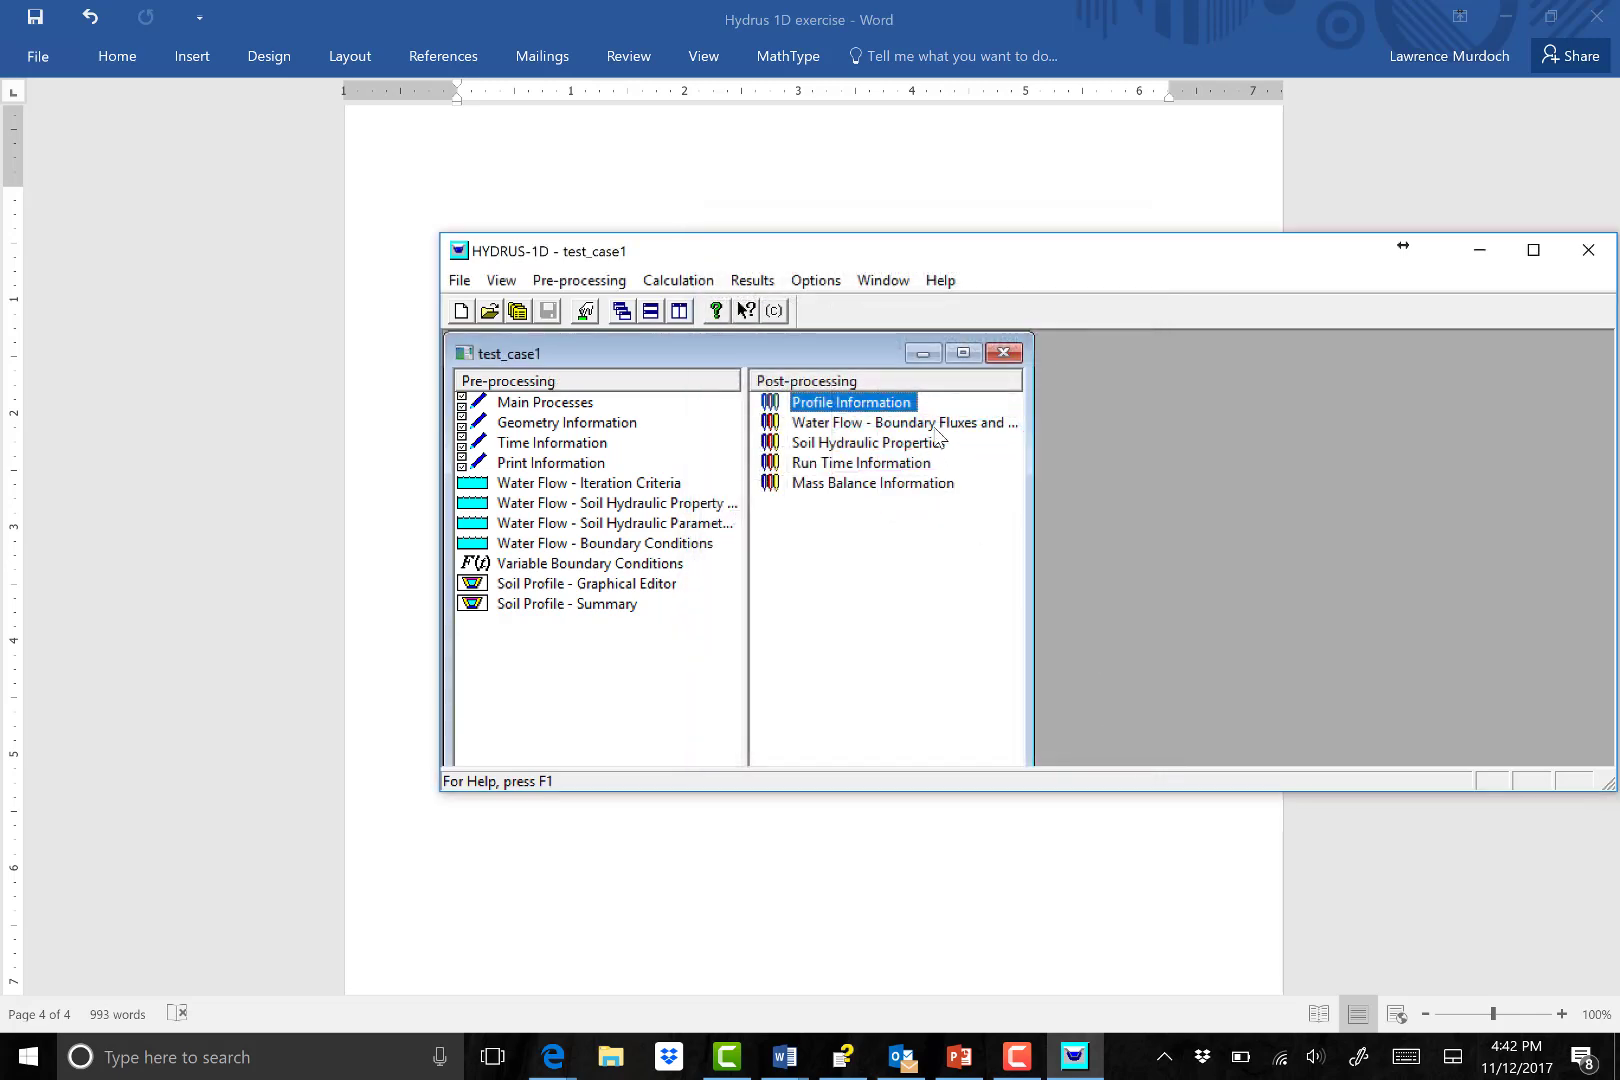
double_click(938, 424)
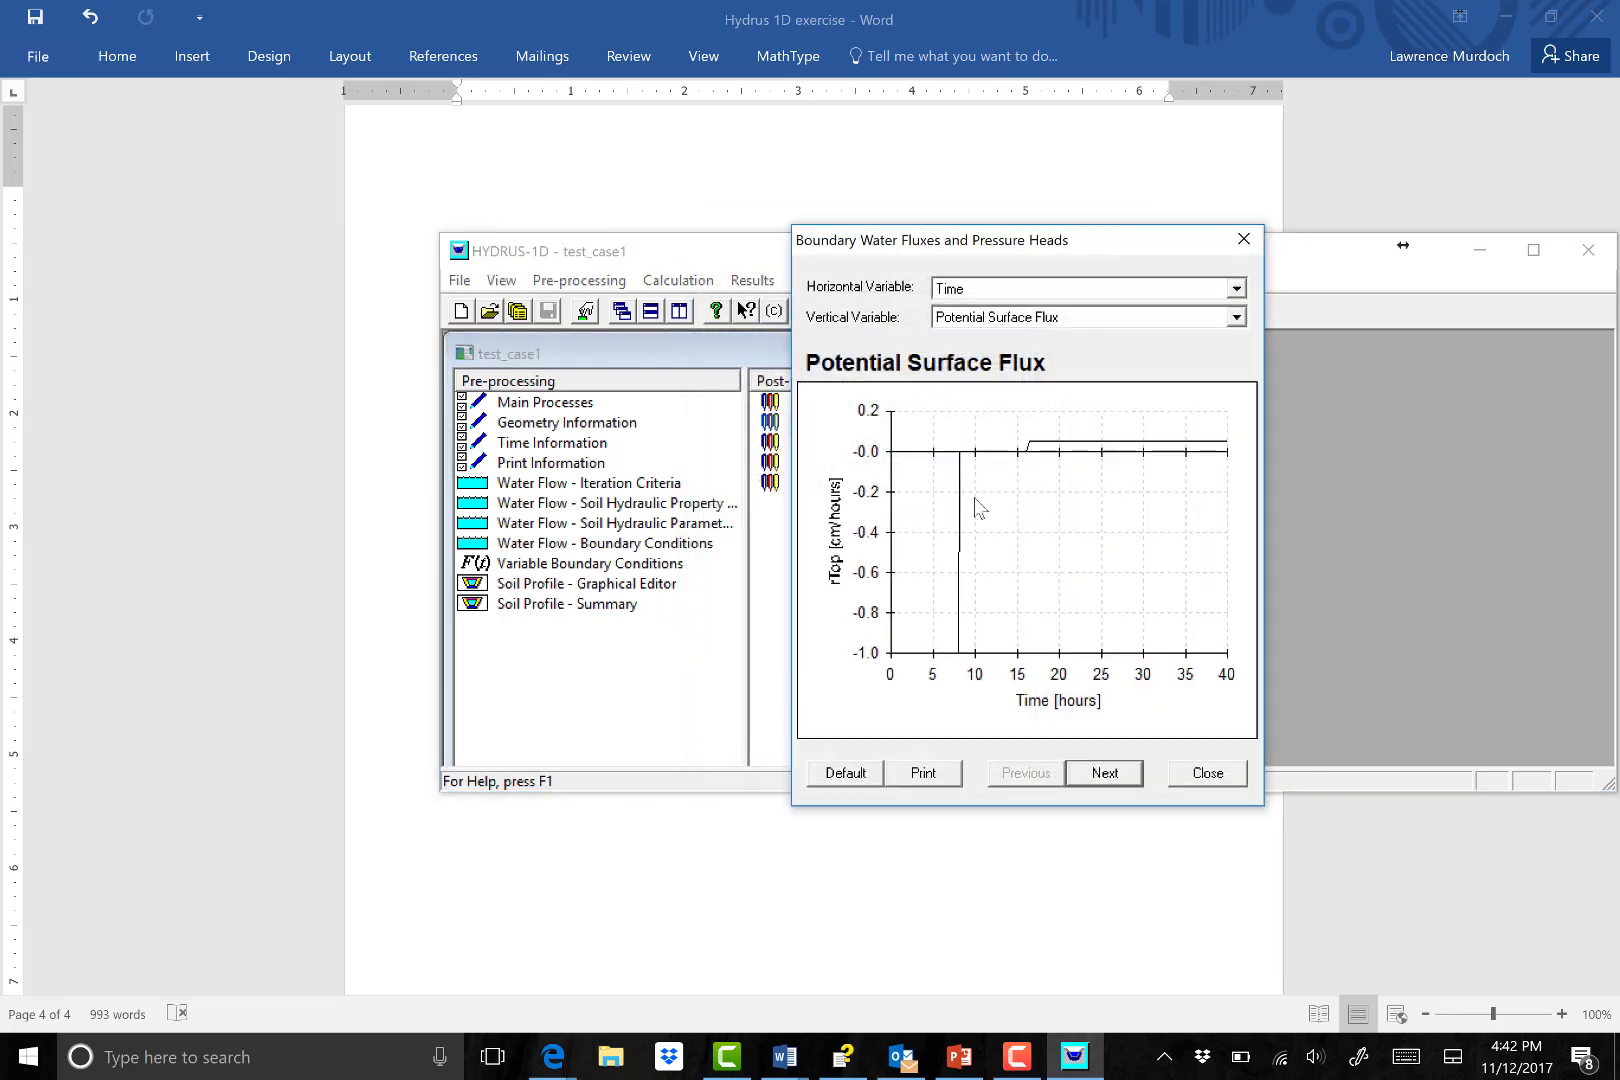
left_click(1237, 317)
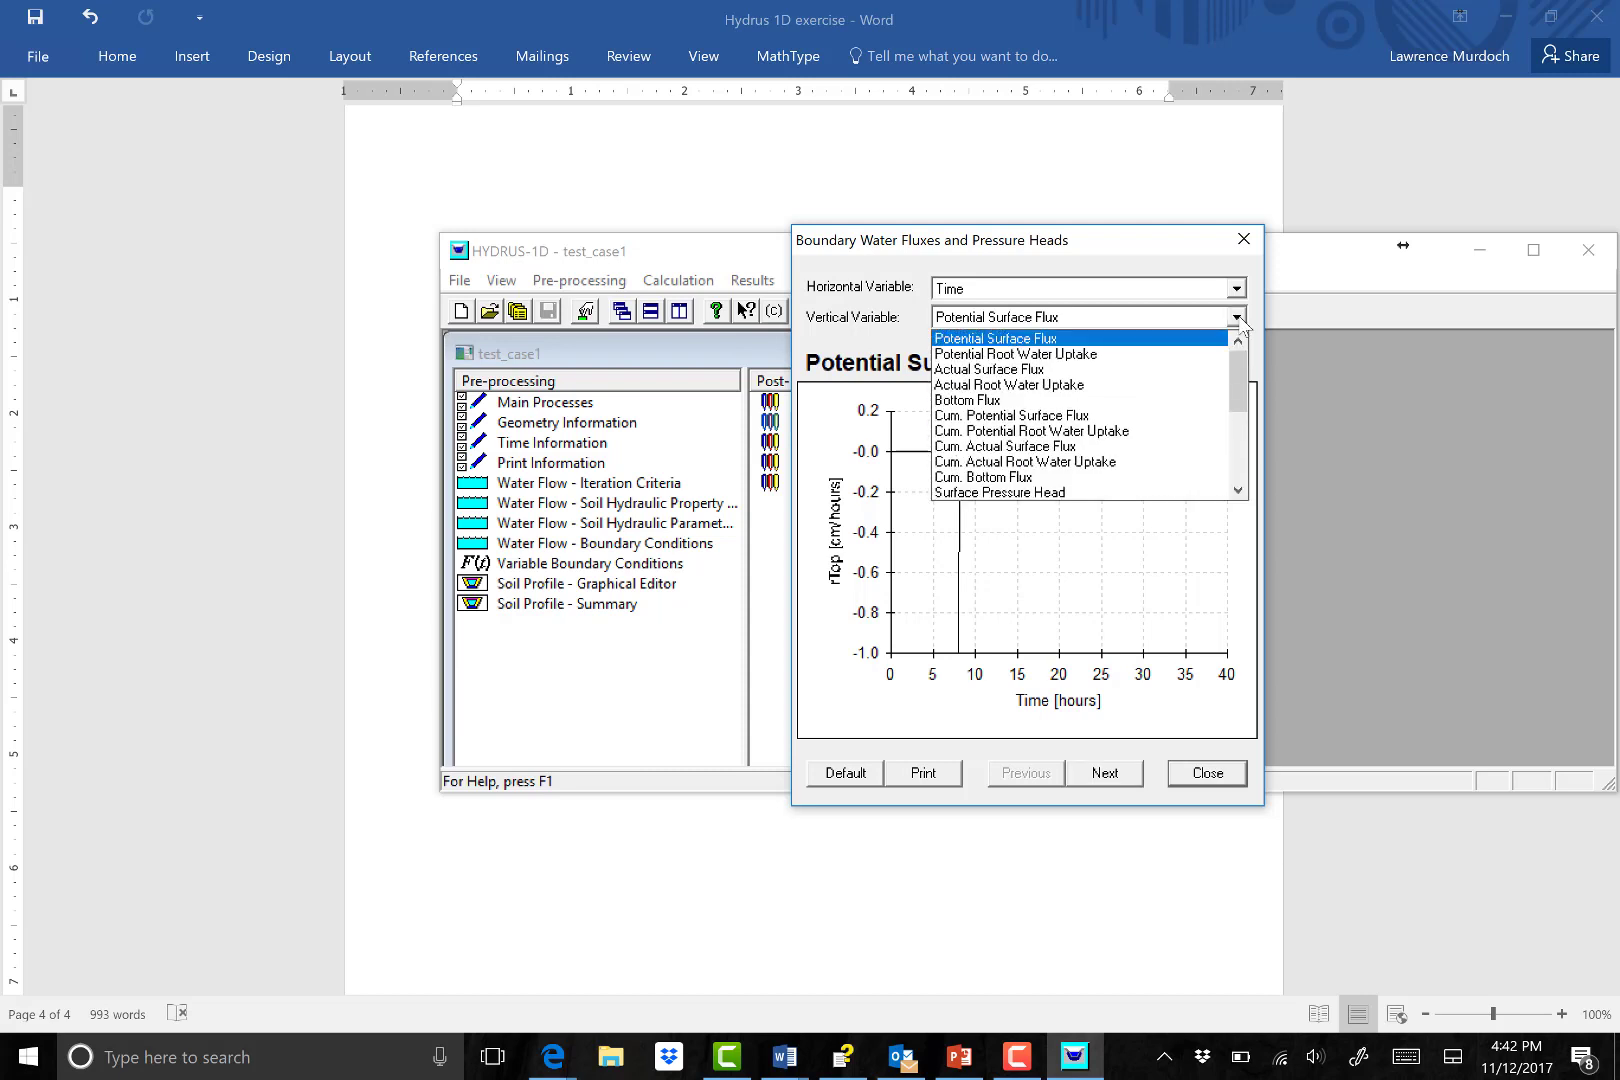
left_click(1124, 371)
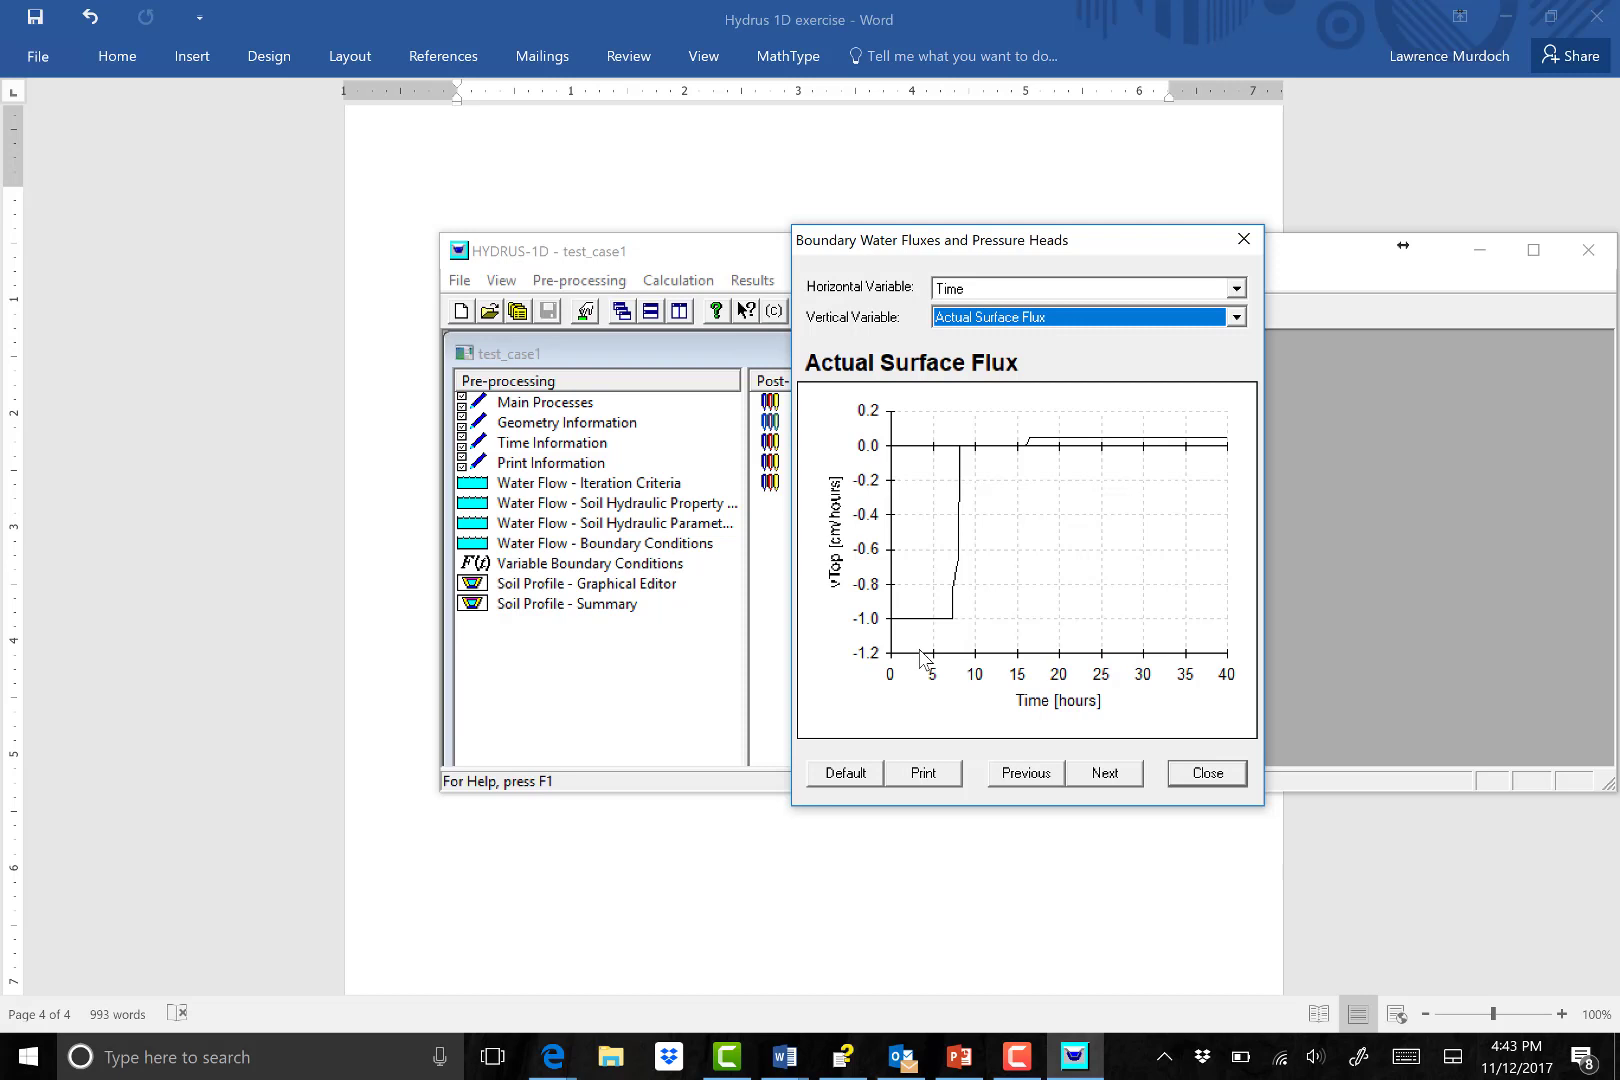
left_click(1205, 778)
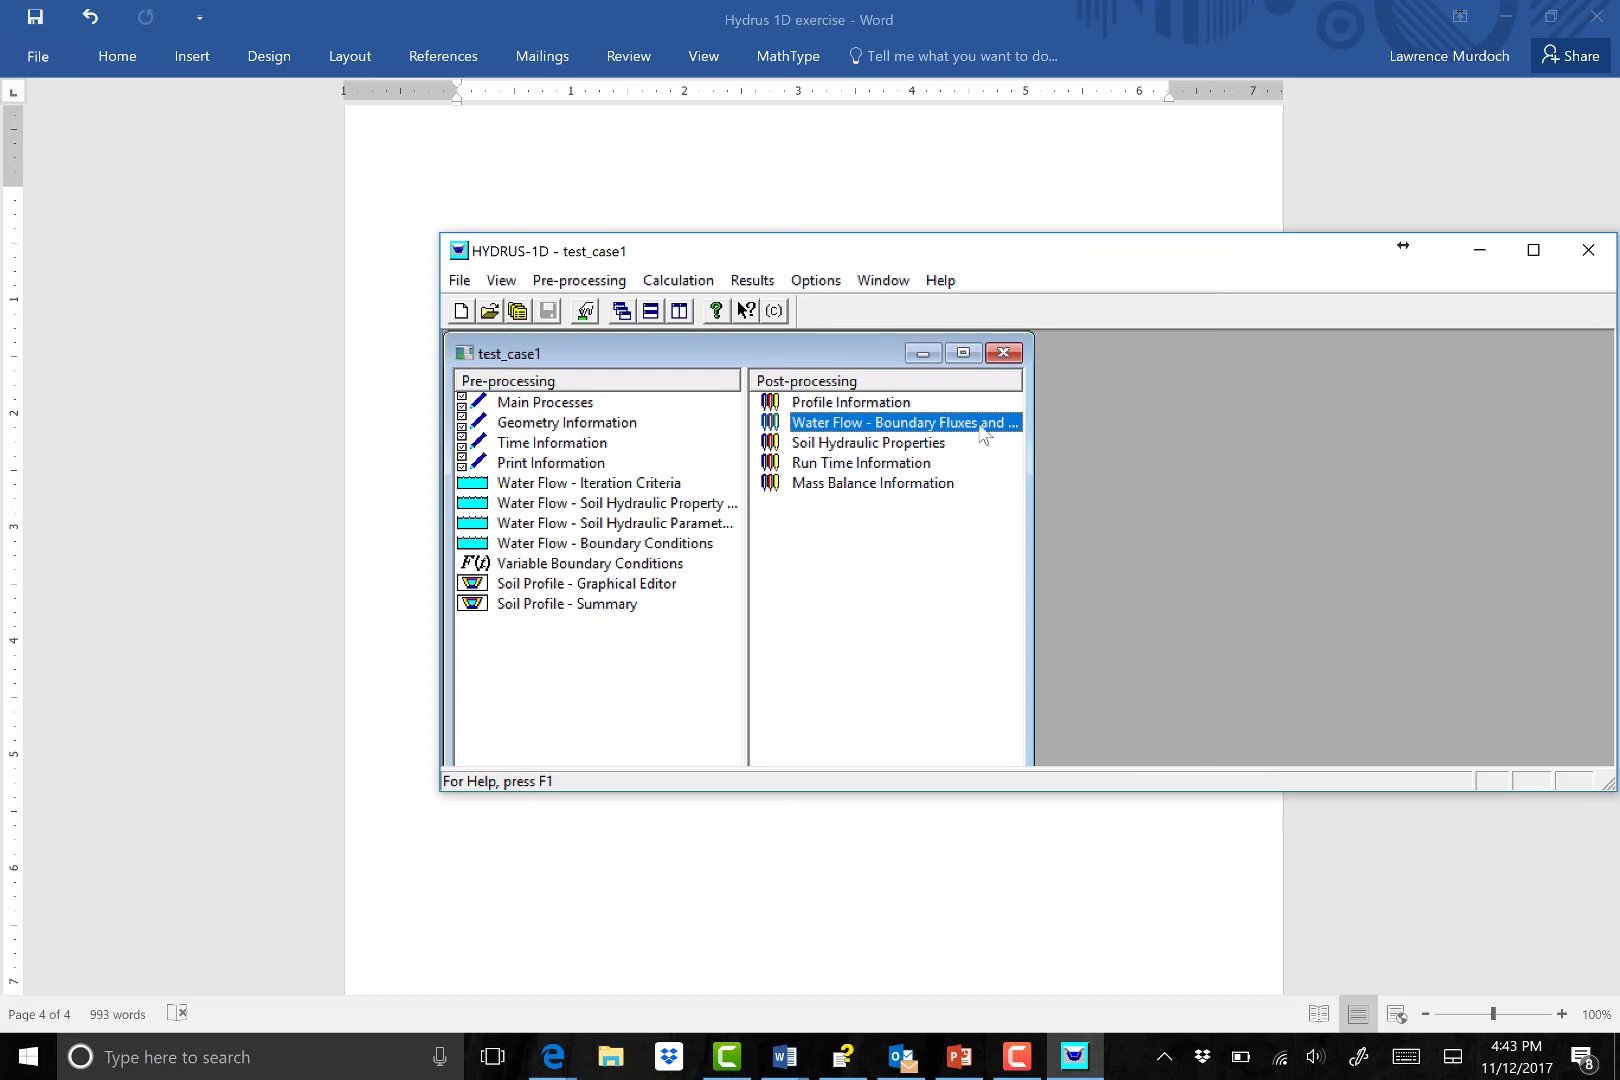
Examine surface run-off over time in the boundary fluxes results, move the error message aside and try to close the chart.
key("Return")
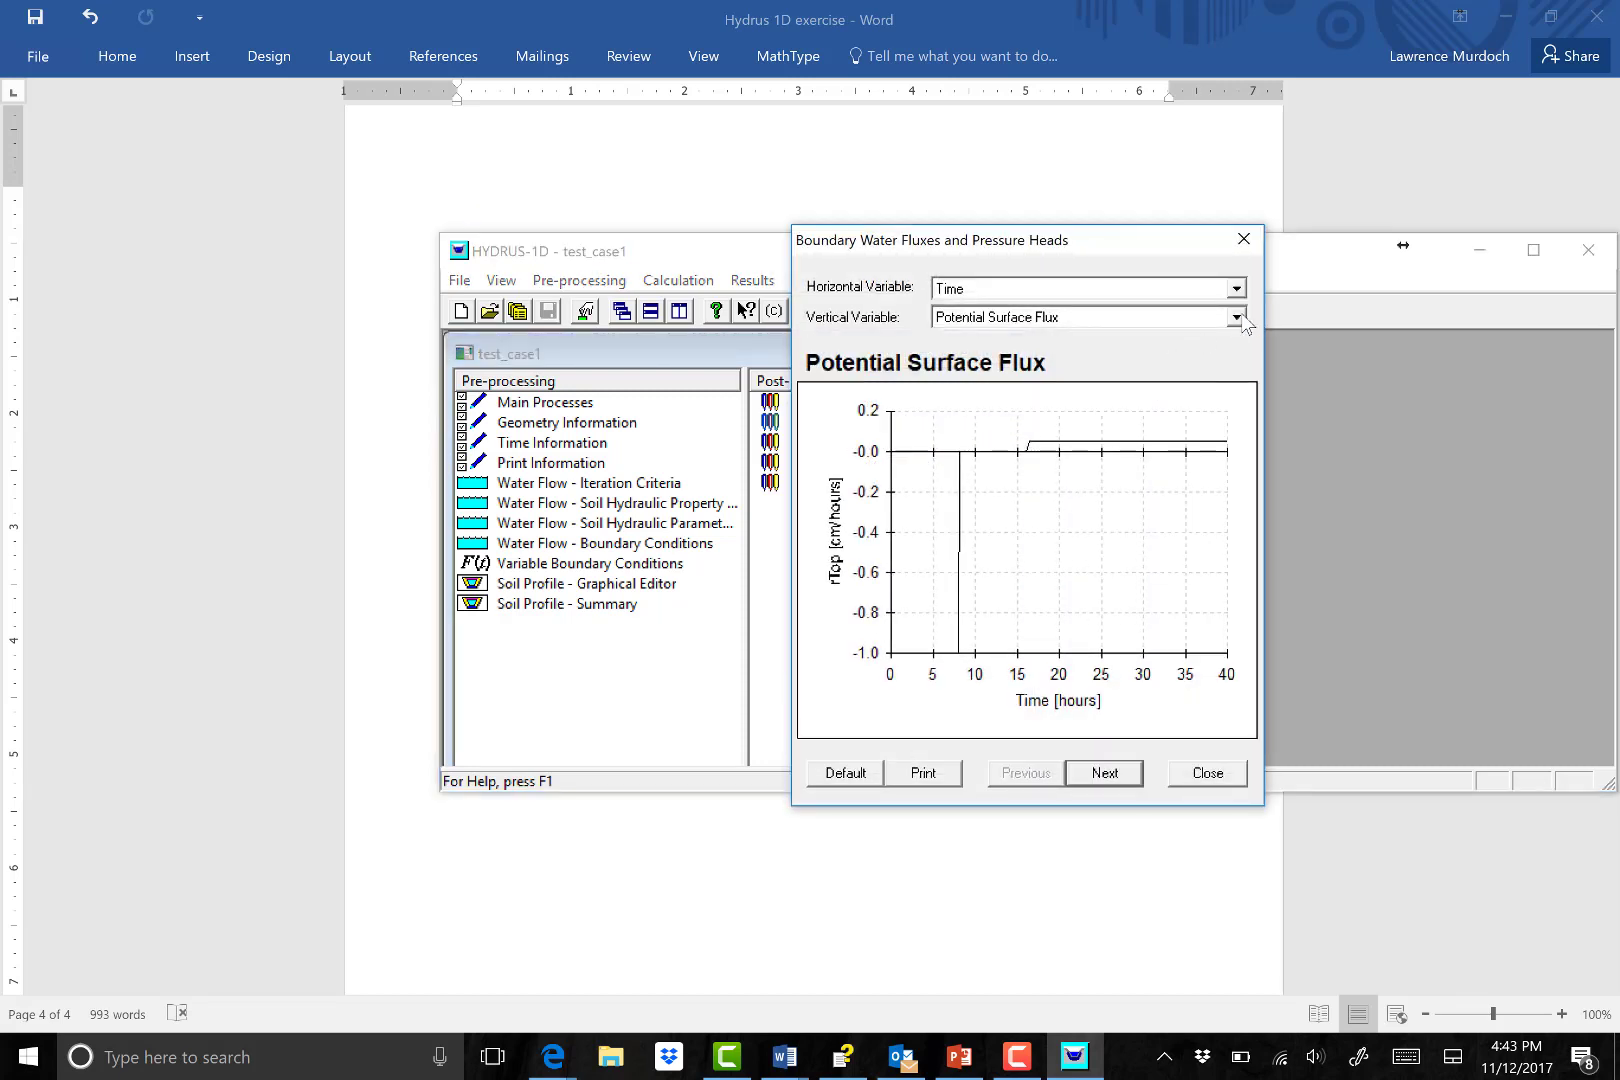
left_click(1237, 317)
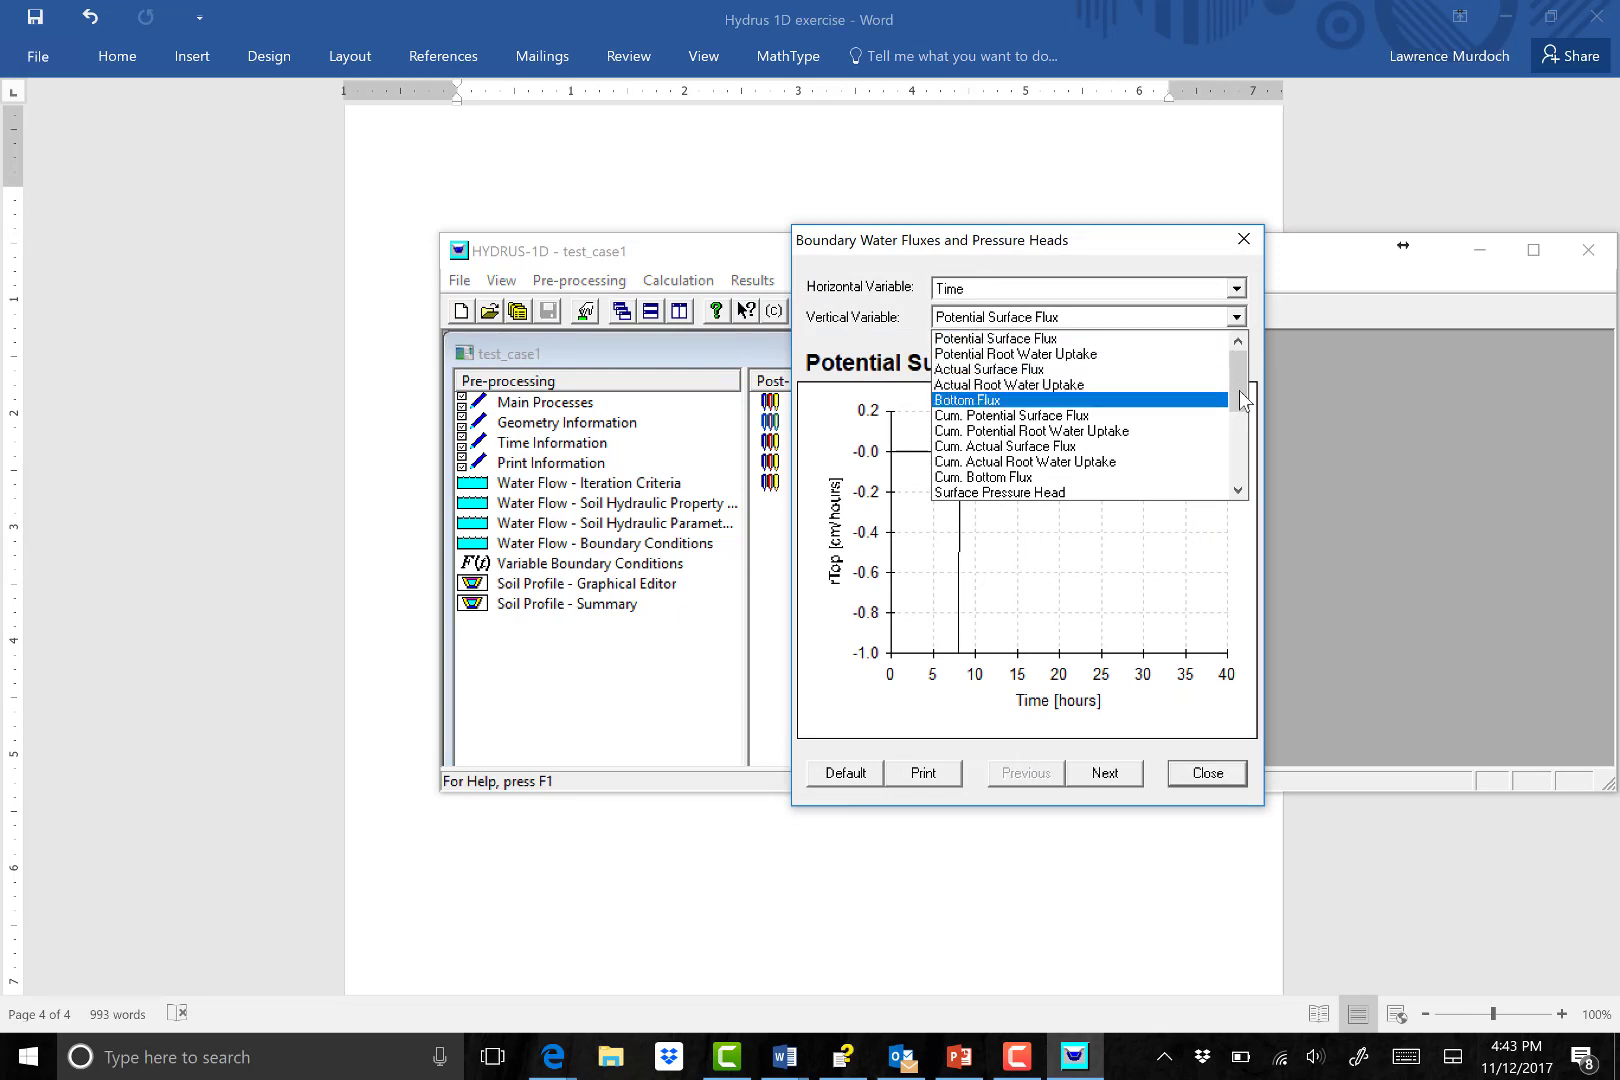
left_click_drag(1237, 402, 1233, 440)
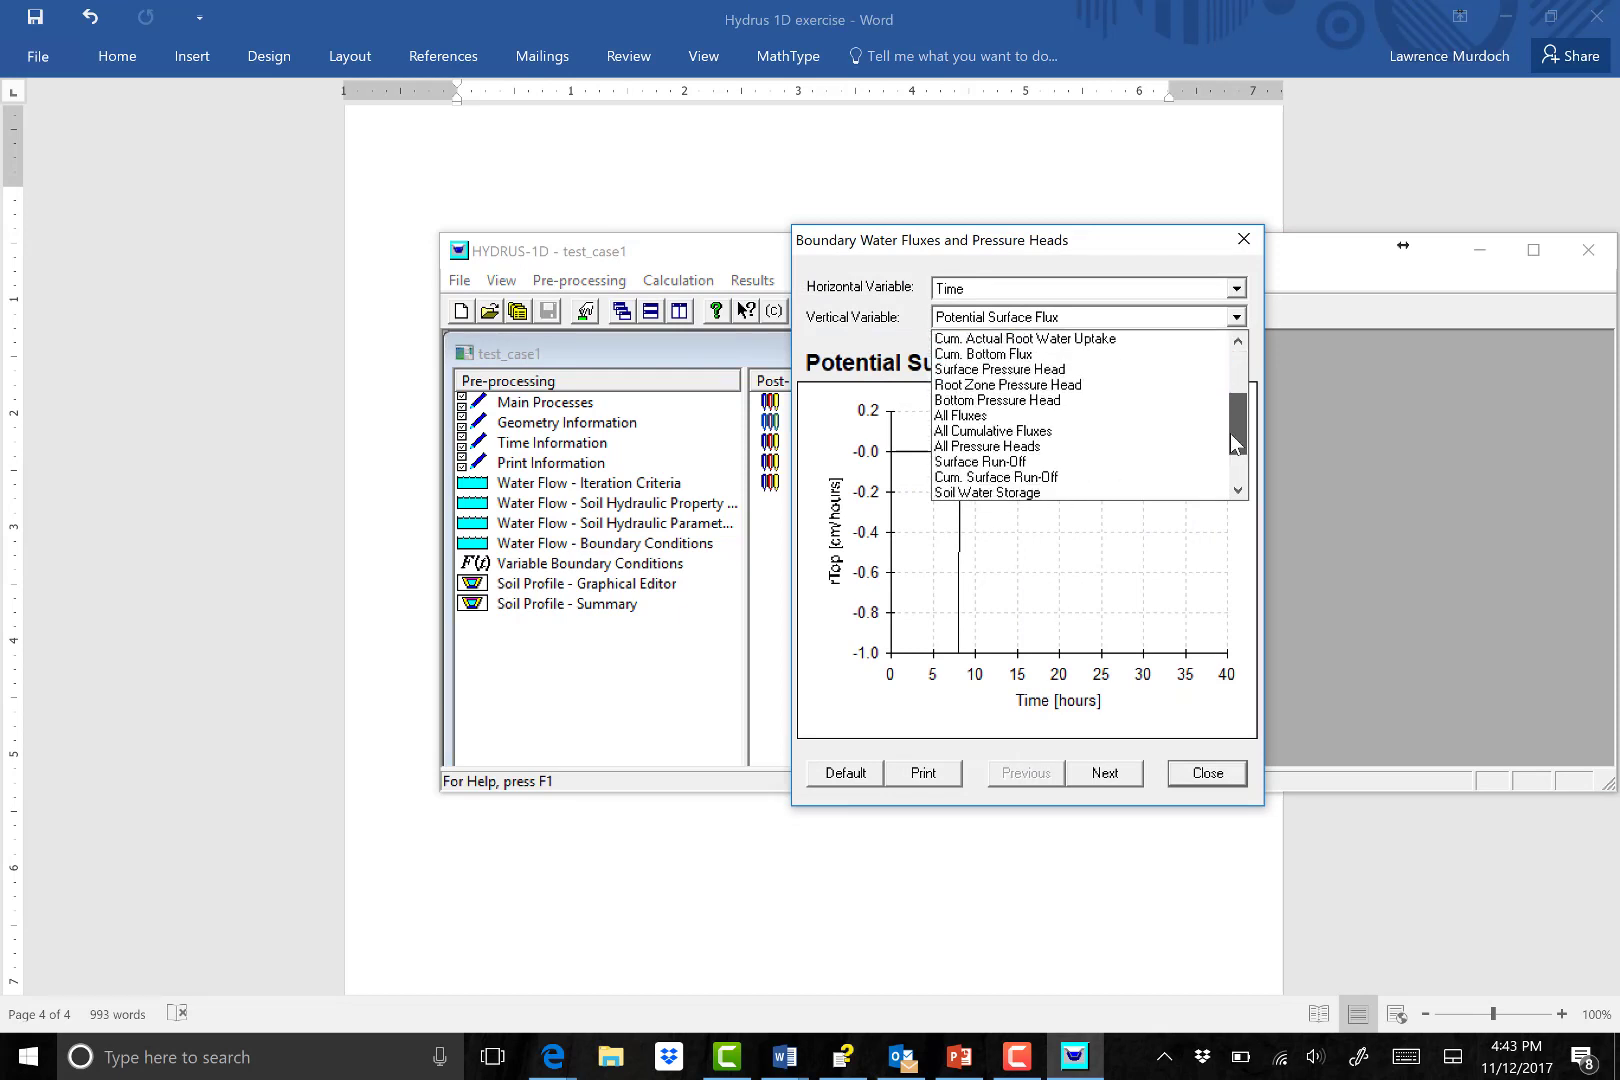
left_click(1100, 462)
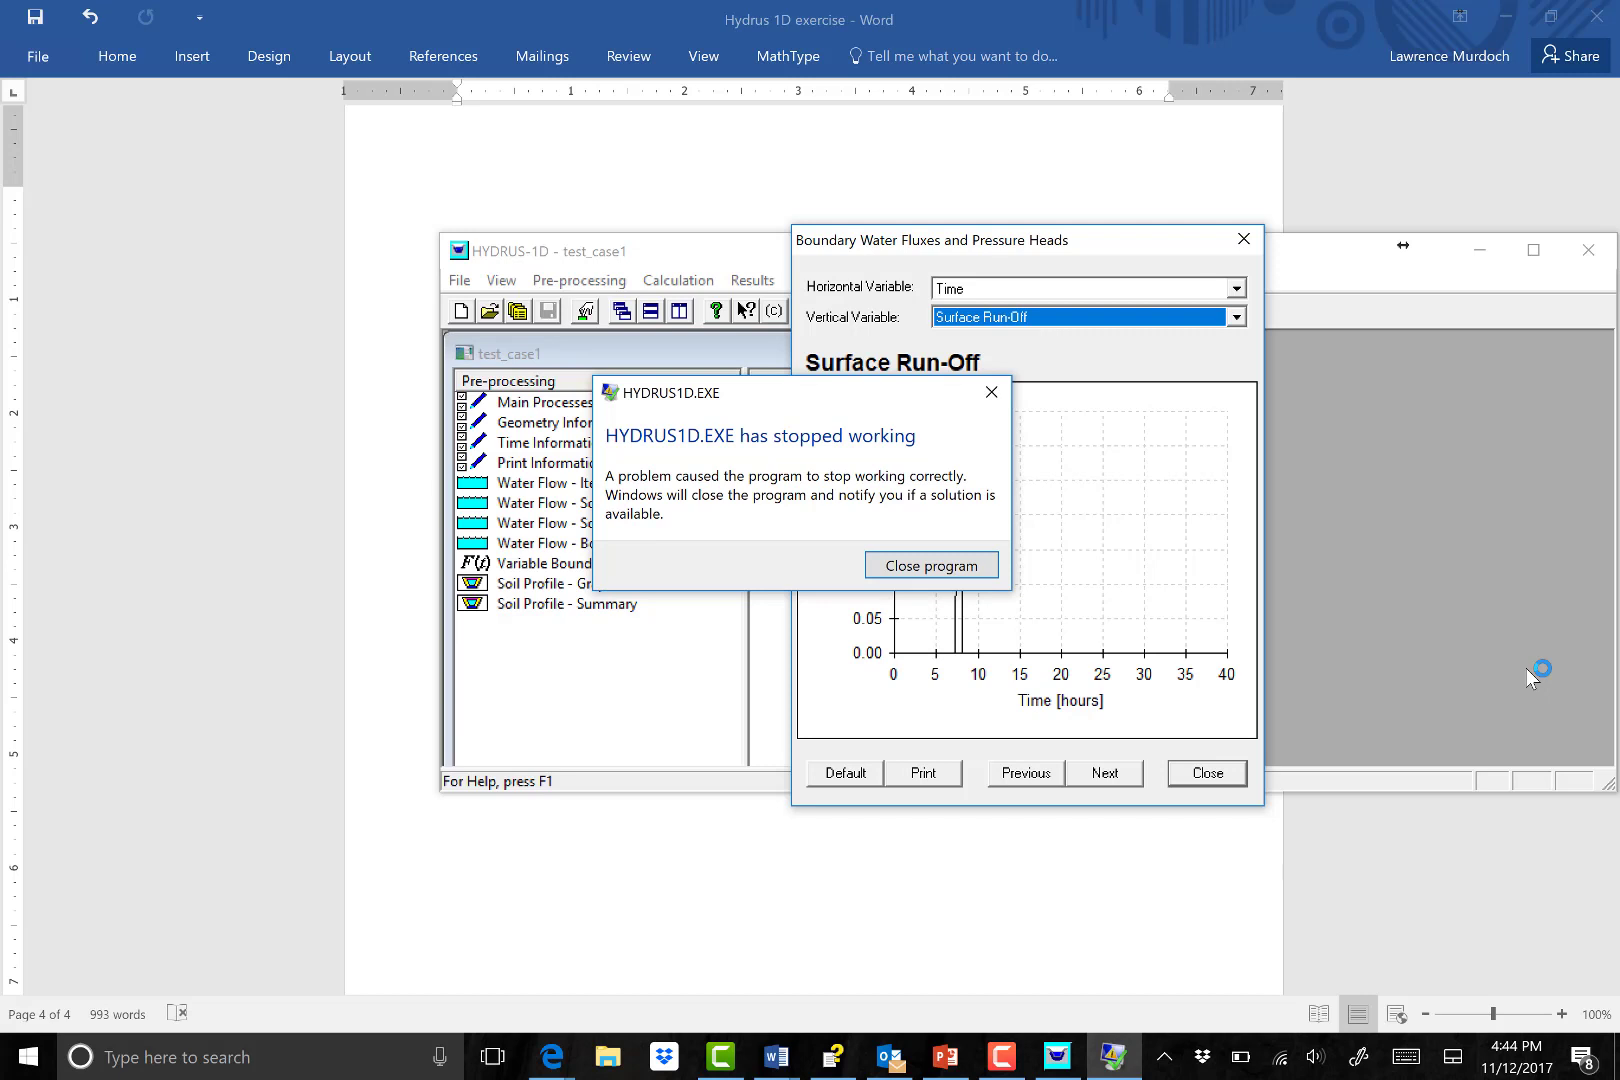
left_click_drag(820, 392, 1527, 386)
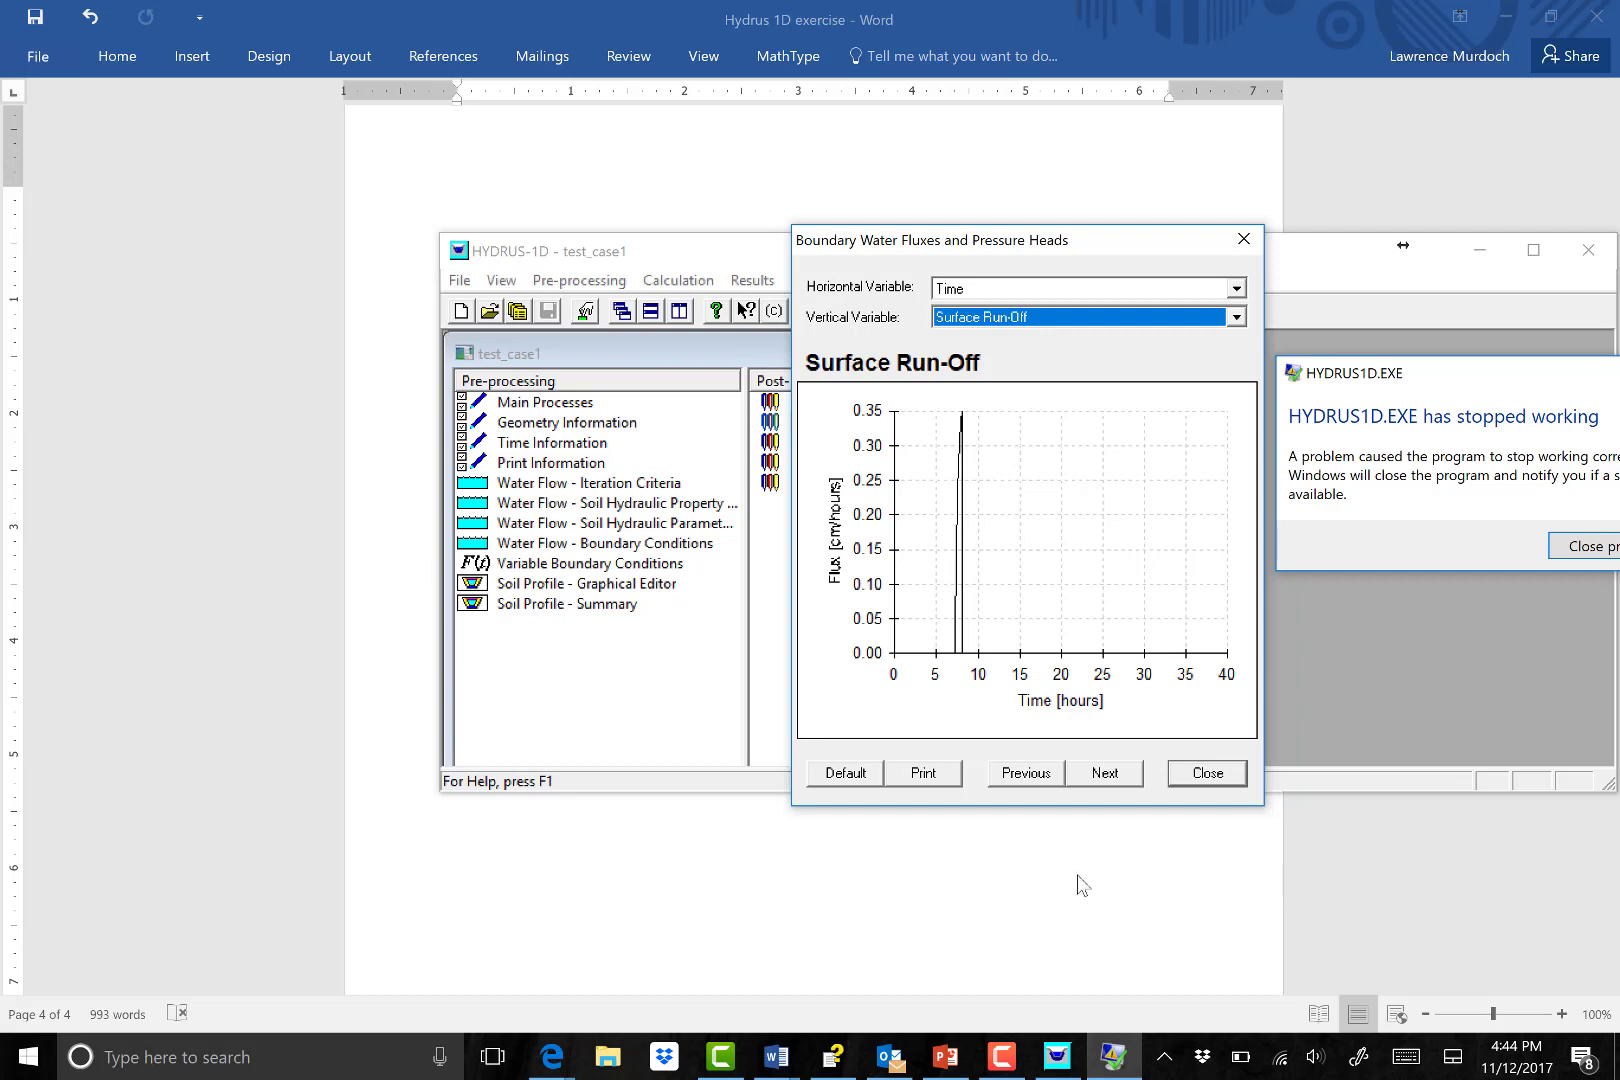
left_click(1225, 775)
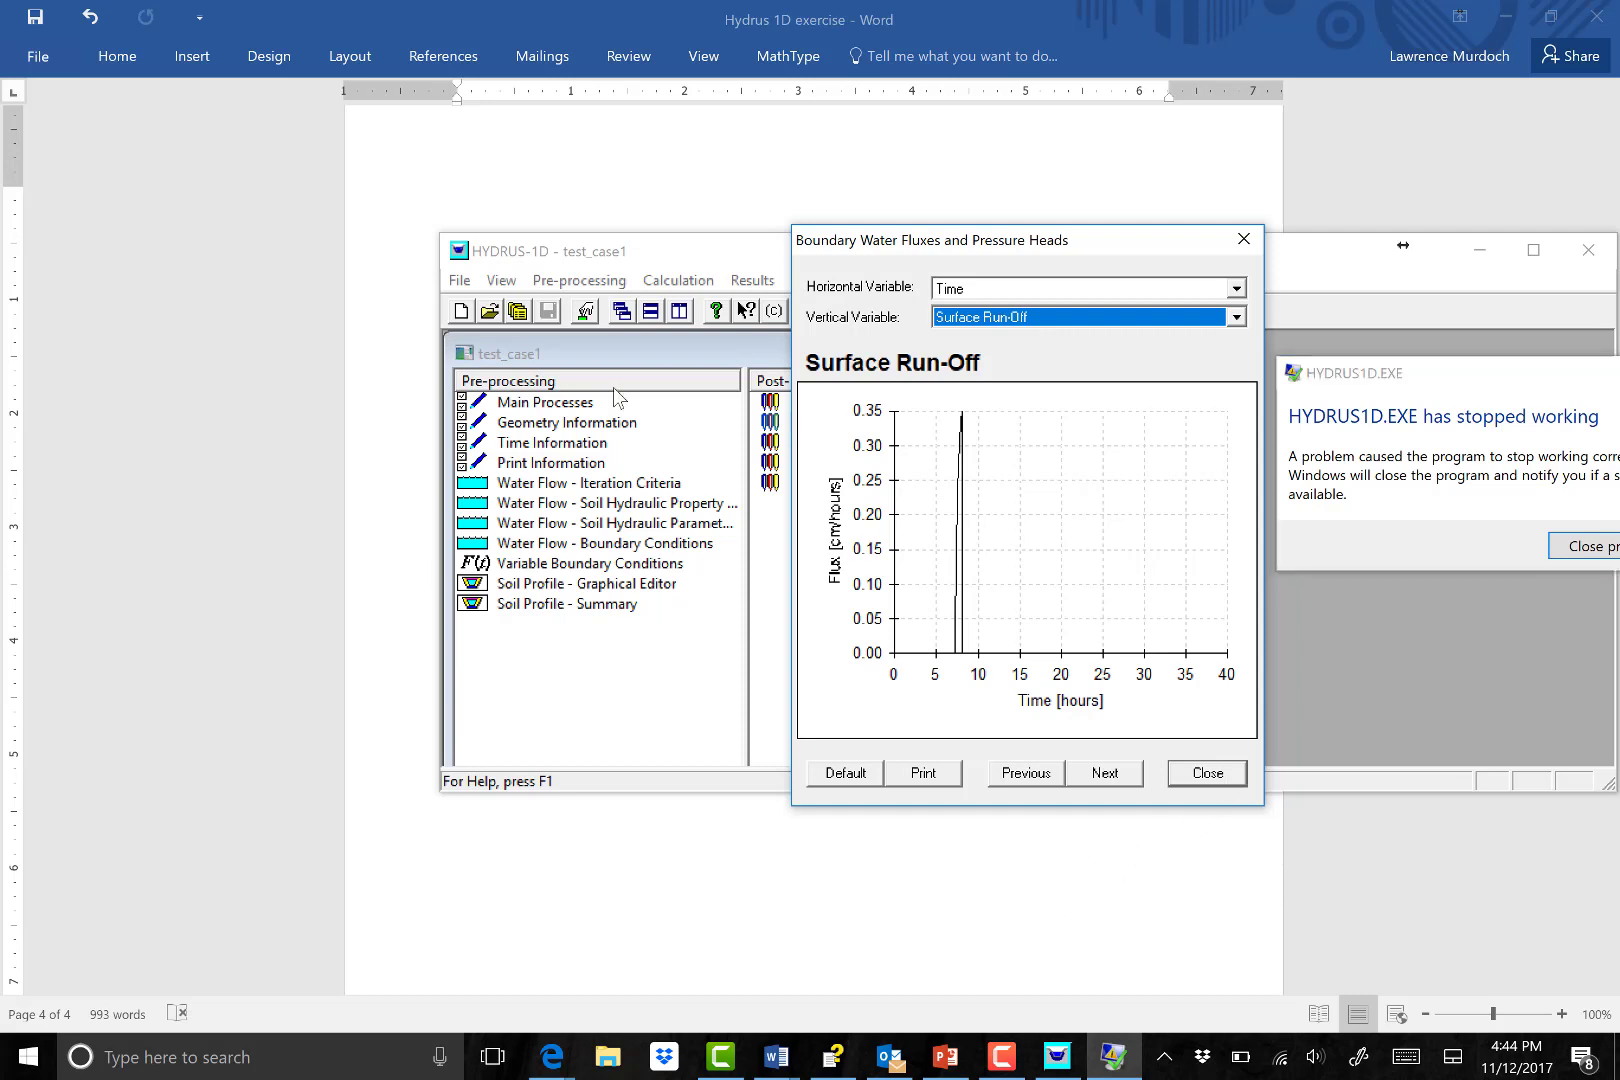